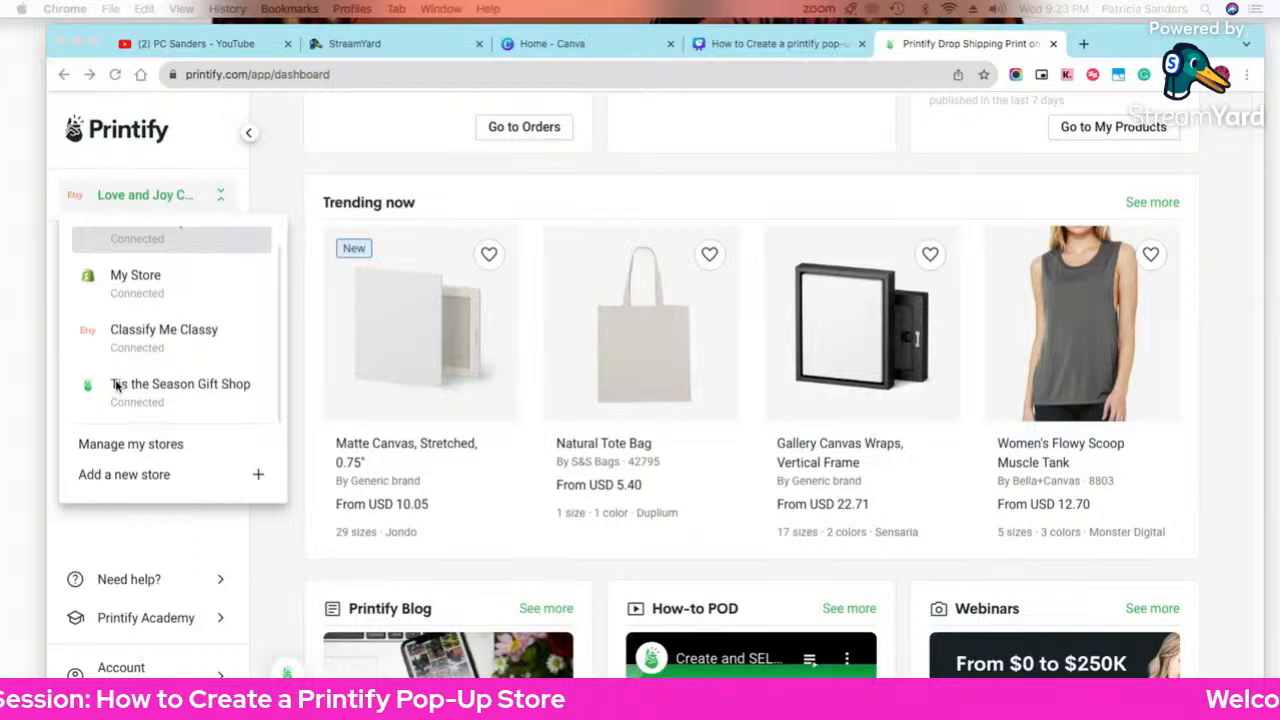
# Step: Load namecheap.com in a new Chrome tab by typing 'namec' in the address bar
pyautogui.click(1083, 43)
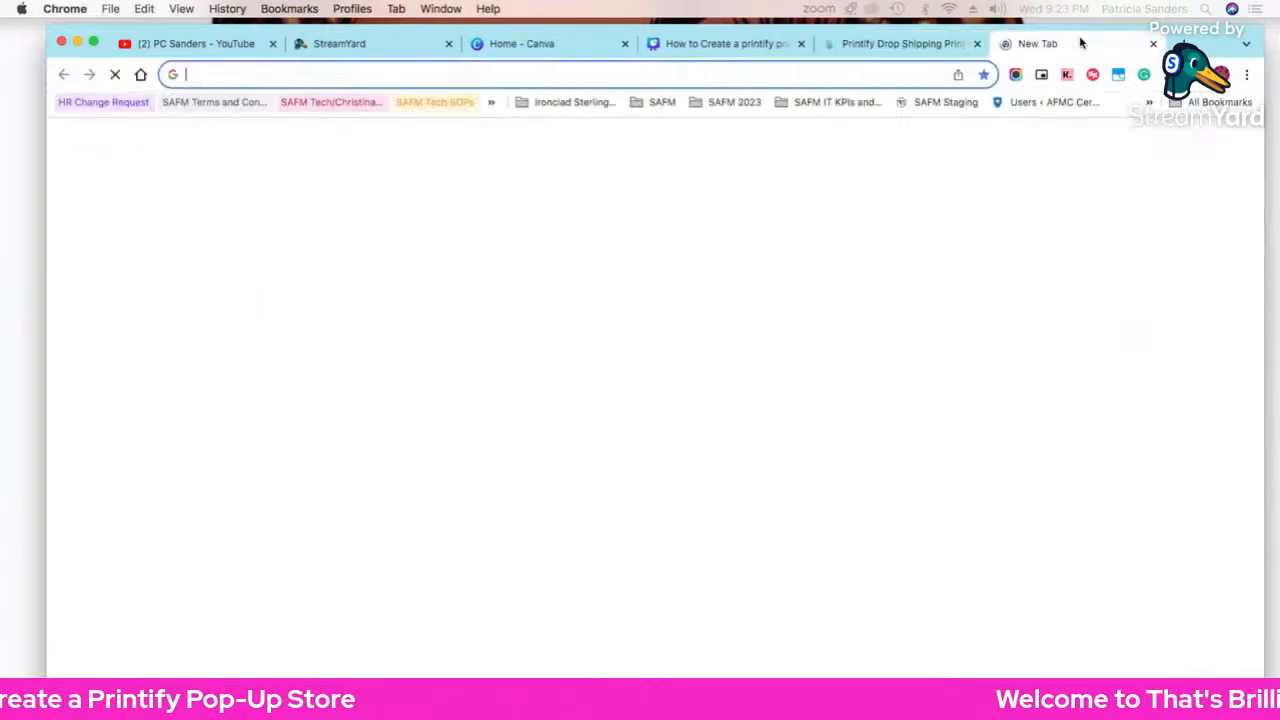
pyautogui.write('nam')
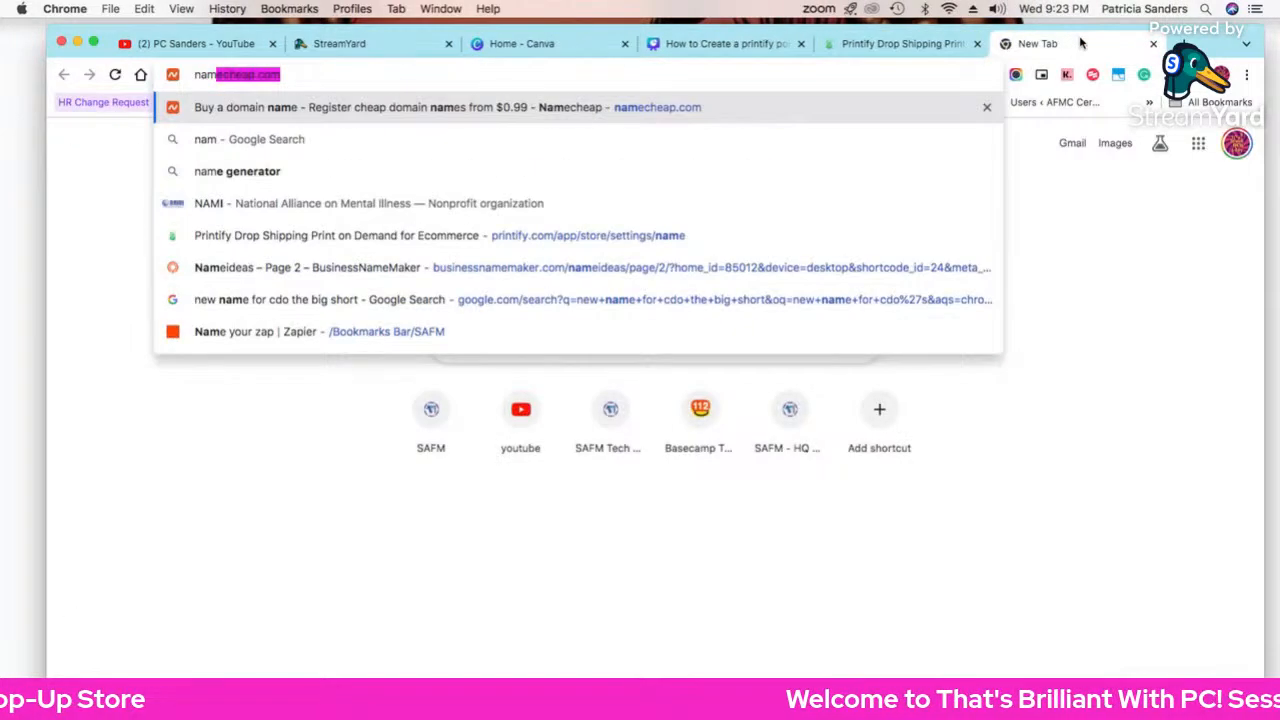
pyautogui.write('ec')
pyautogui.press('Return')
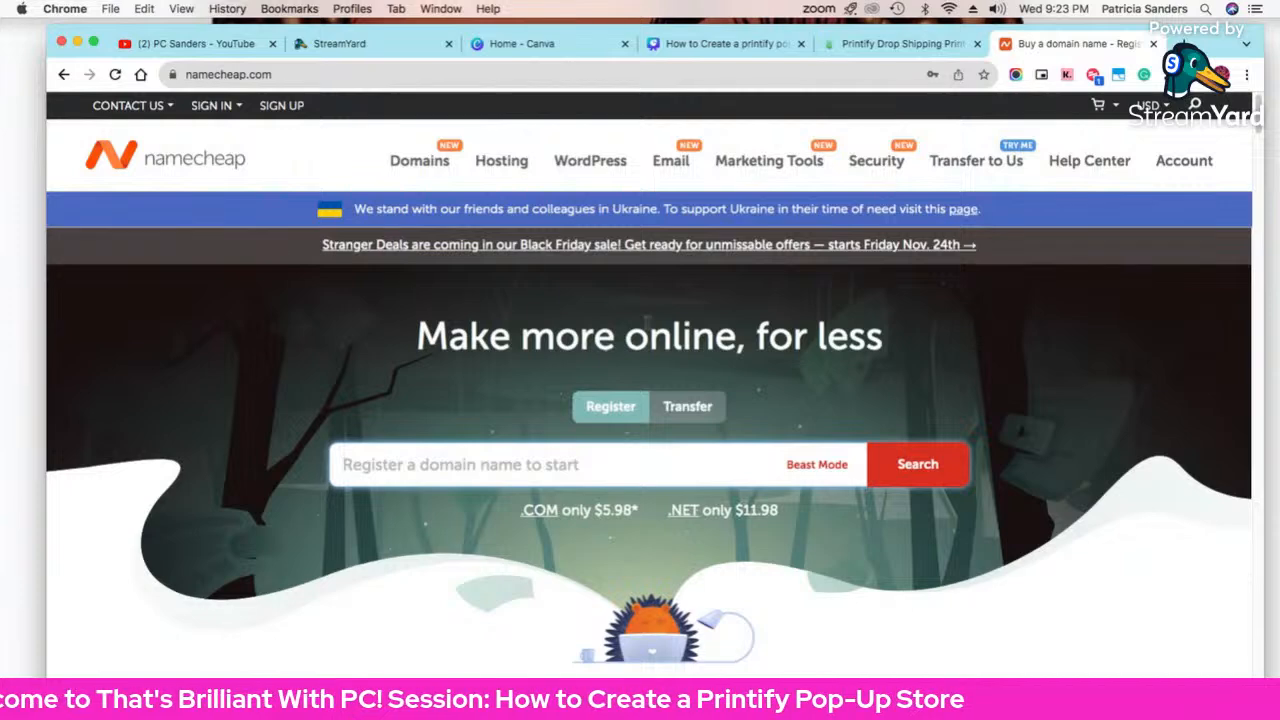
# Step: Look over Namecheap's Domains and Account menus, then open the account sign-in form
pyautogui.moveTo(447, 163)
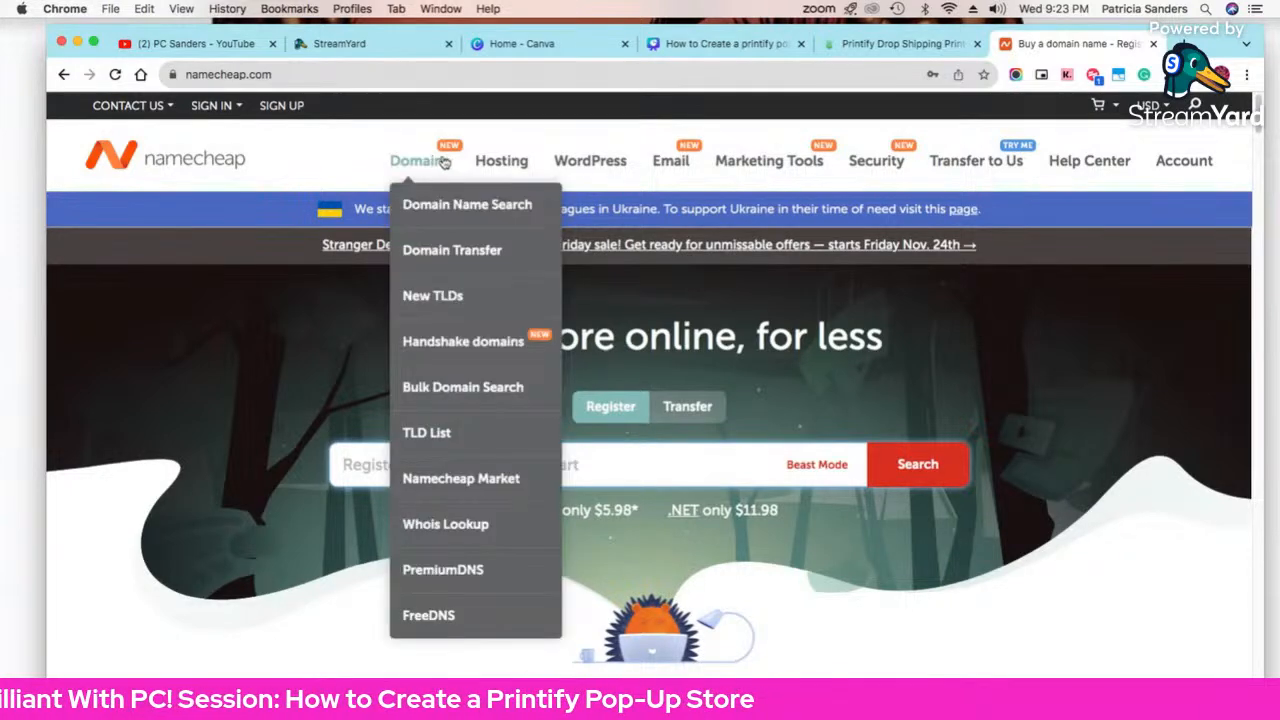
pyautogui.moveTo(1170, 165)
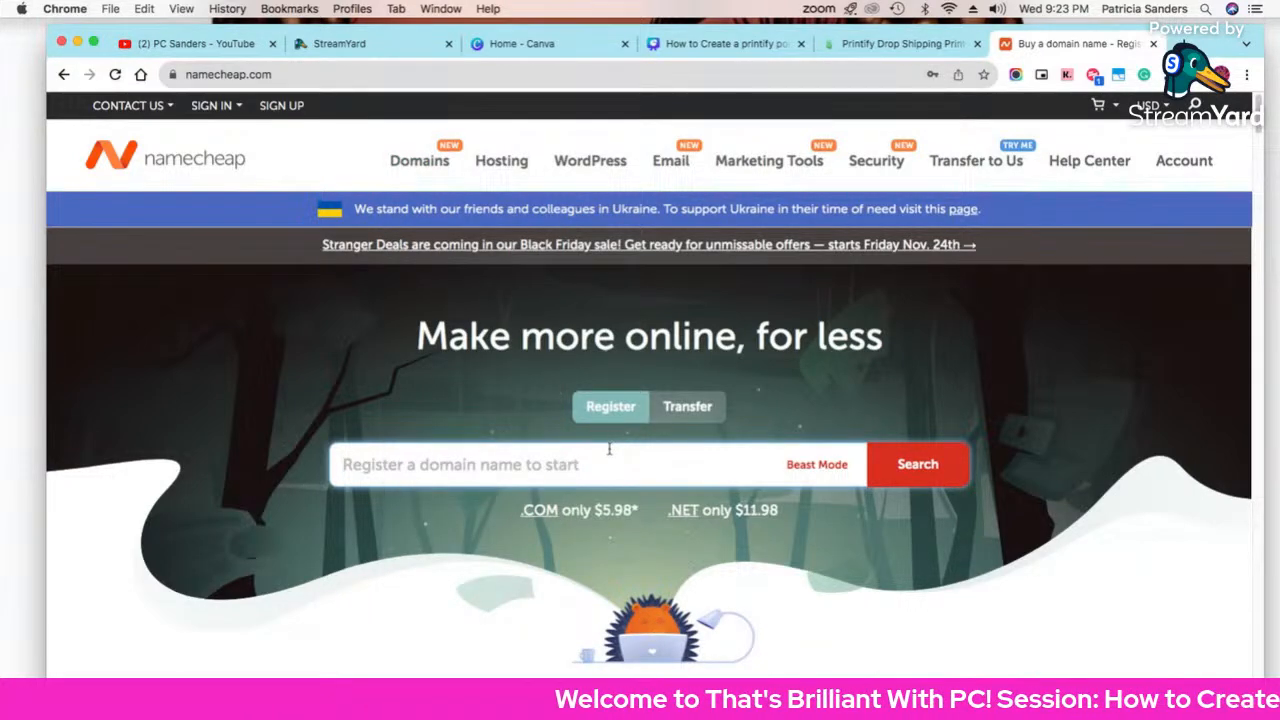
pyautogui.click(608, 449)
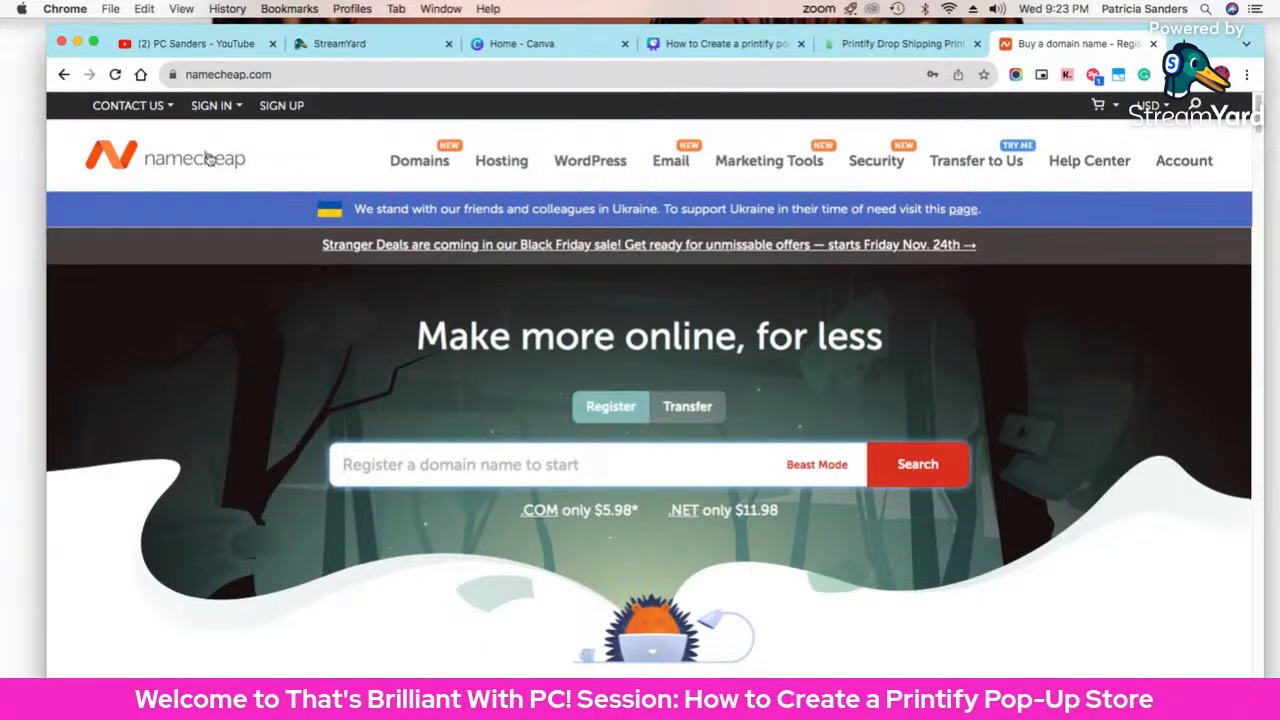
pyautogui.click(211, 105)
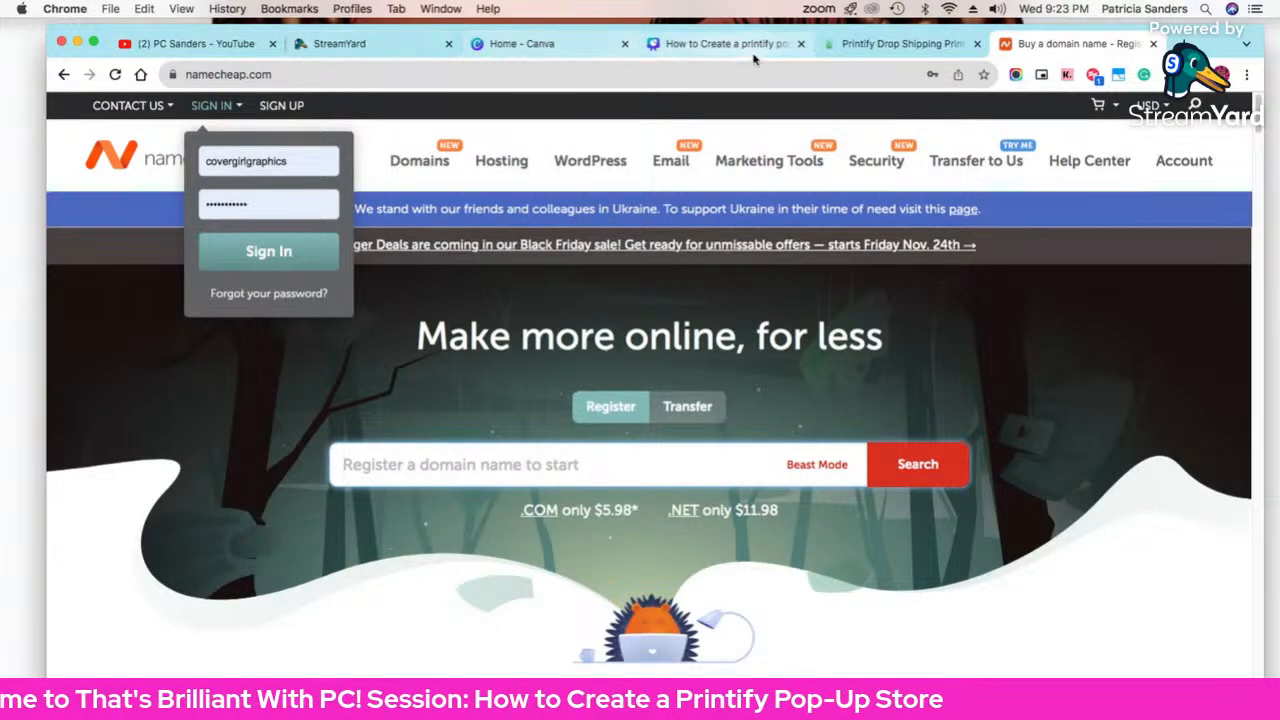
# Step: Switch back to the Printify Drop Shipping tab
pyautogui.click(895, 44)
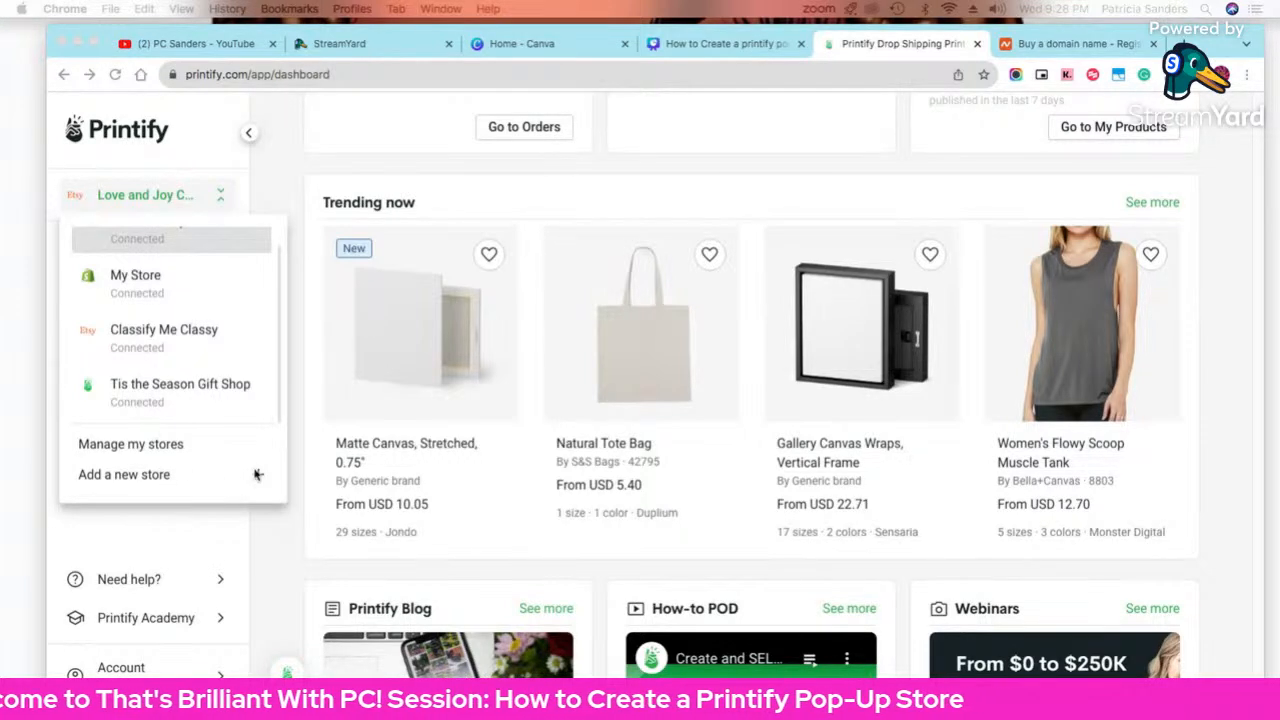
# Step: Choose 'Add a new store' to reach Printify's sales channel selection page
pyautogui.click(257, 475)
pyautogui.click(257, 475)
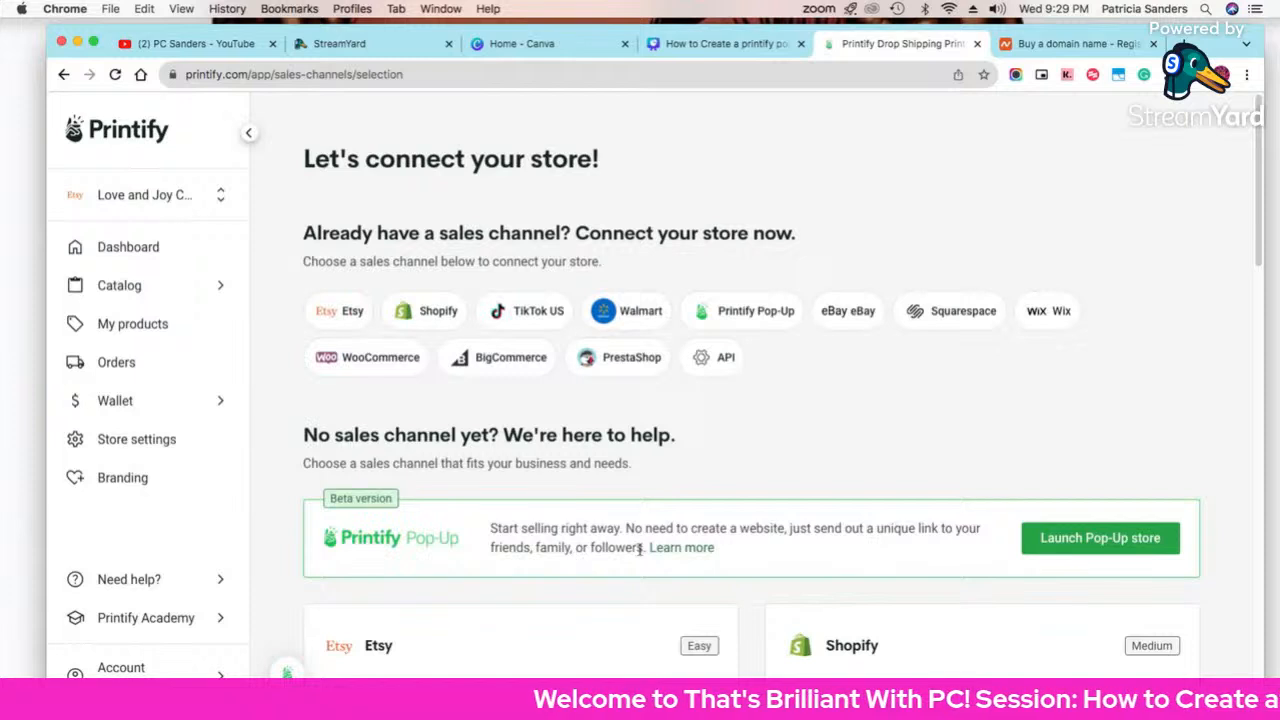
# Step: Open the 'What is Printify Pop-Up Store?' help article from the Pop-Up box's Learn more link
pyautogui.click(672, 552)
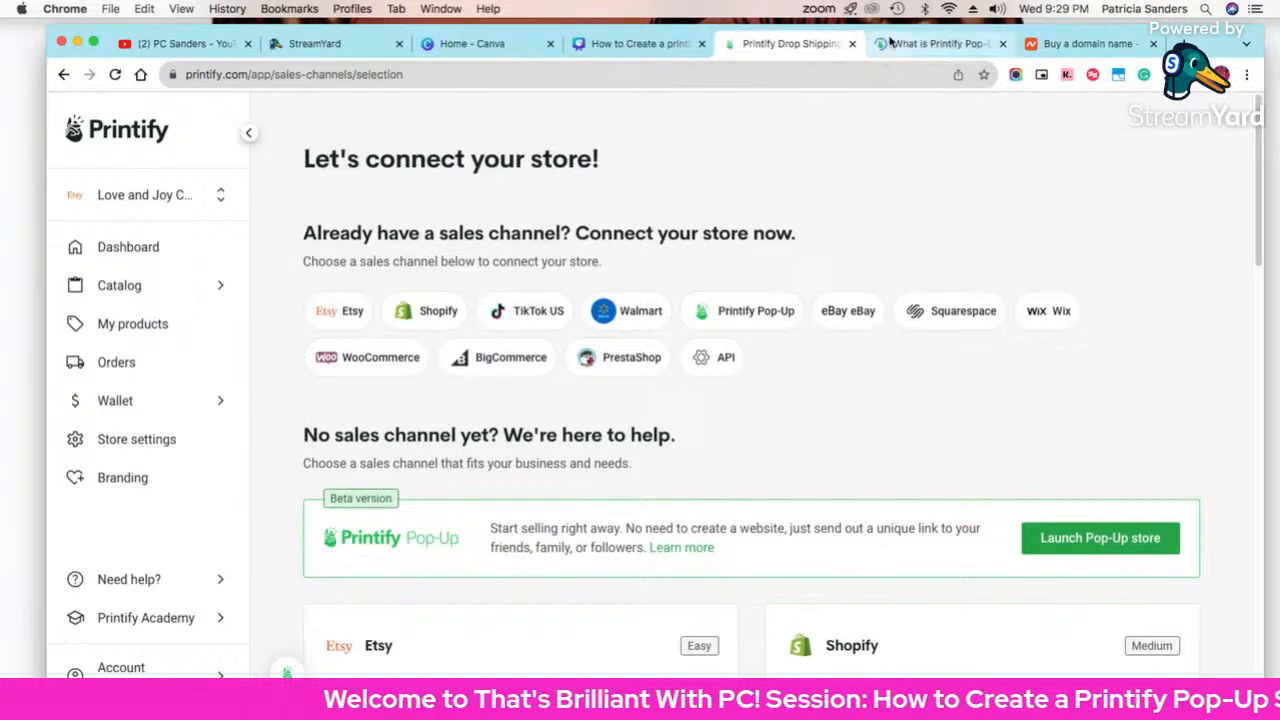
pyautogui.click(895, 45)
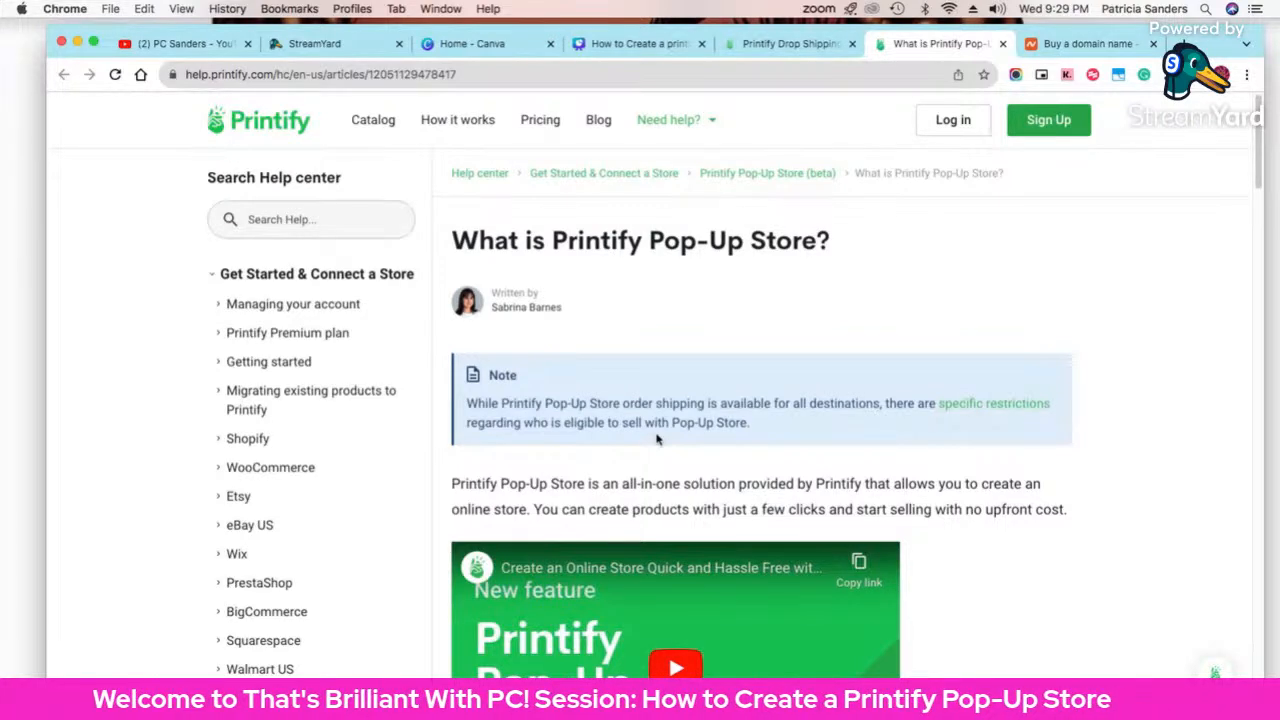
pyautogui.scroll(-5, 720, 470)
pyautogui.scroll(-5, 1017, 530)
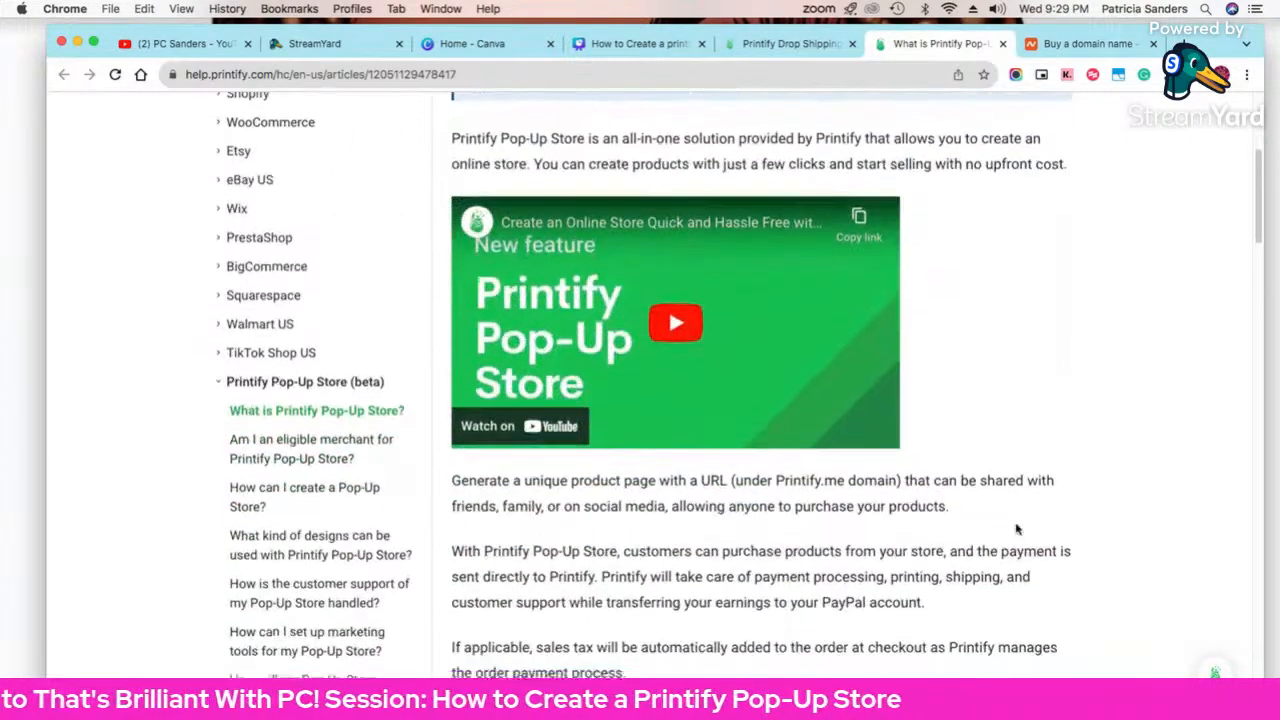
pyautogui.scroll(-5, 1017, 530)
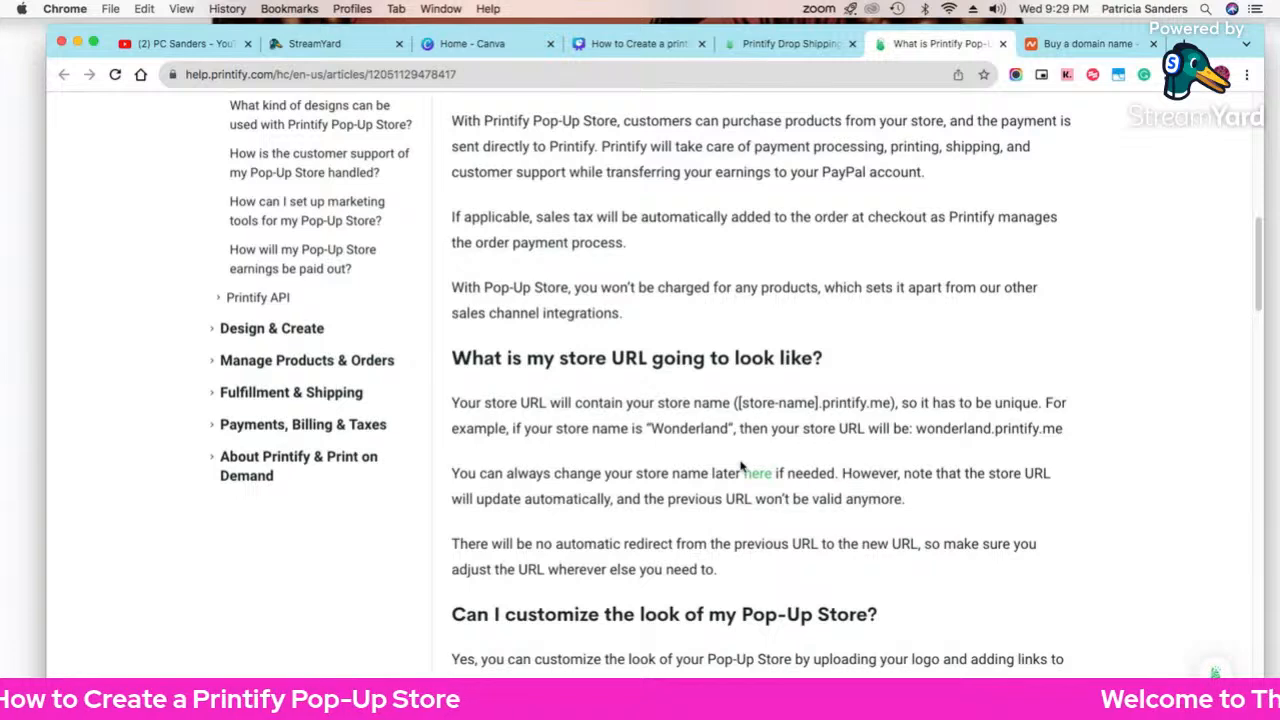
pyautogui.scroll(3, 741, 466)
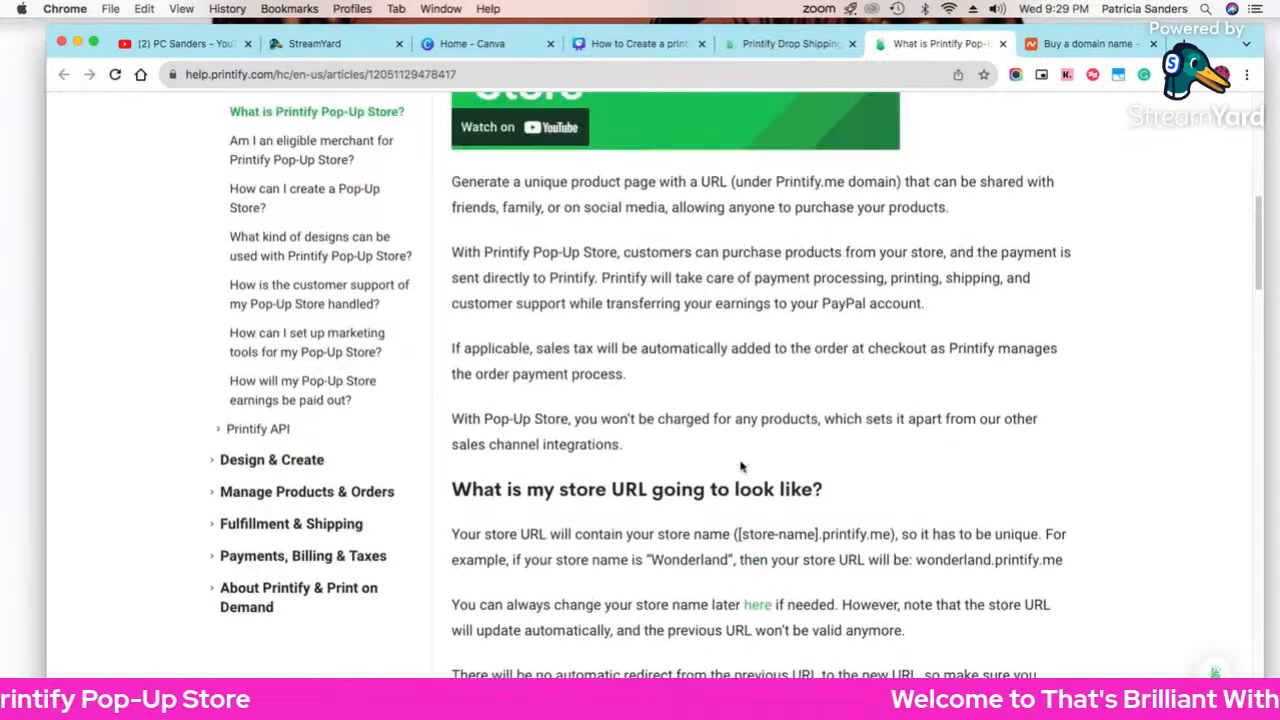
pyautogui.scroll(-6, 600, 450)
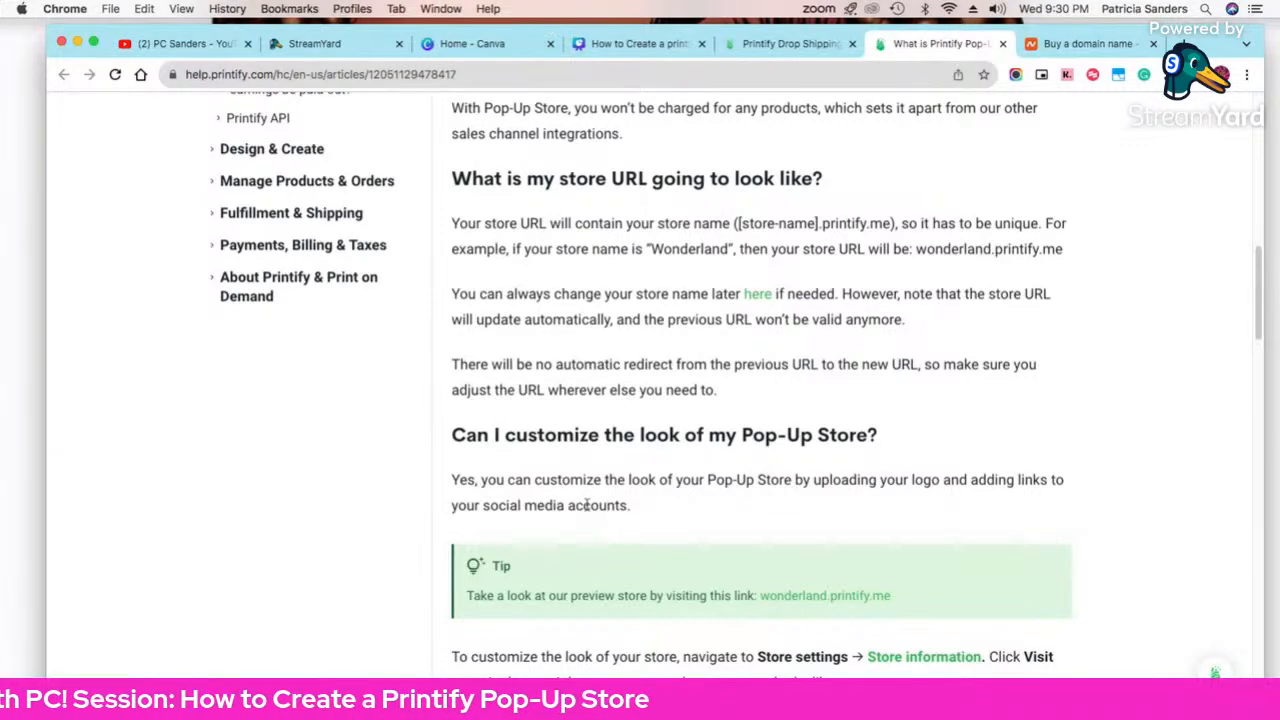
pyautogui.scroll(-1, 589, 521)
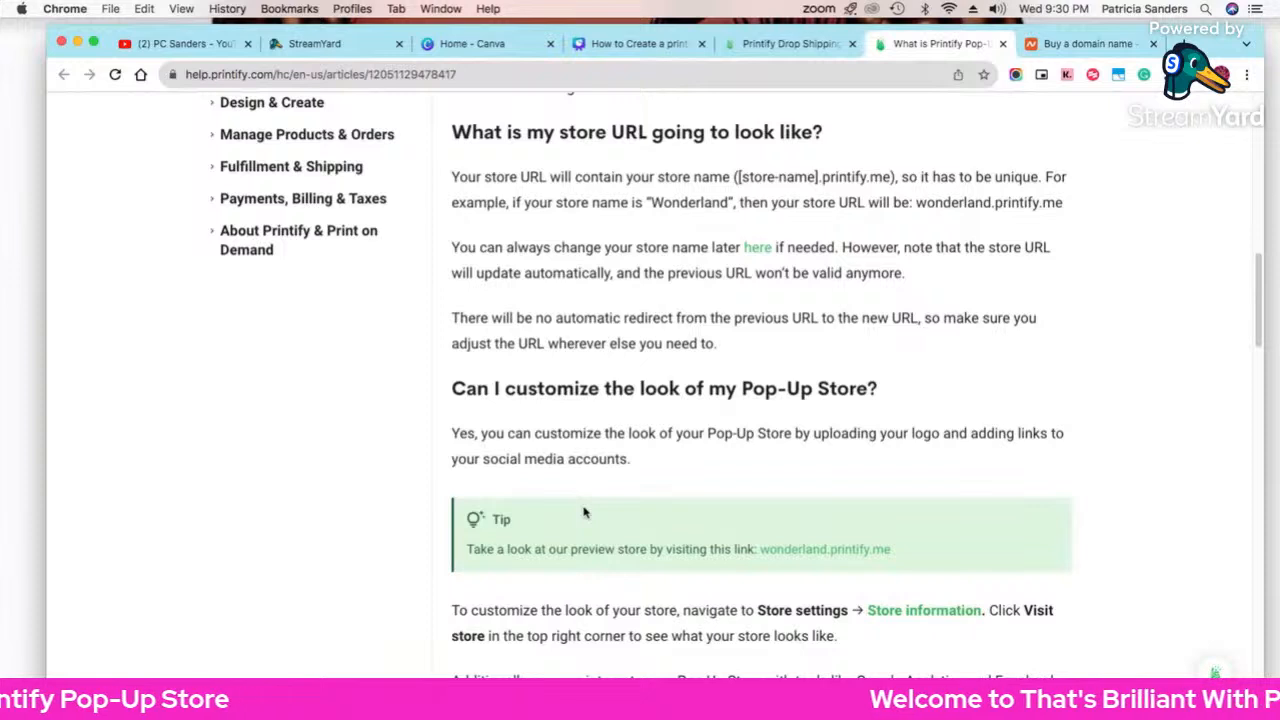
# Step: Open the wonderland.printify.me demo store, browse All products, then filter to Accessories (6 items)
pyautogui.click(797, 556)
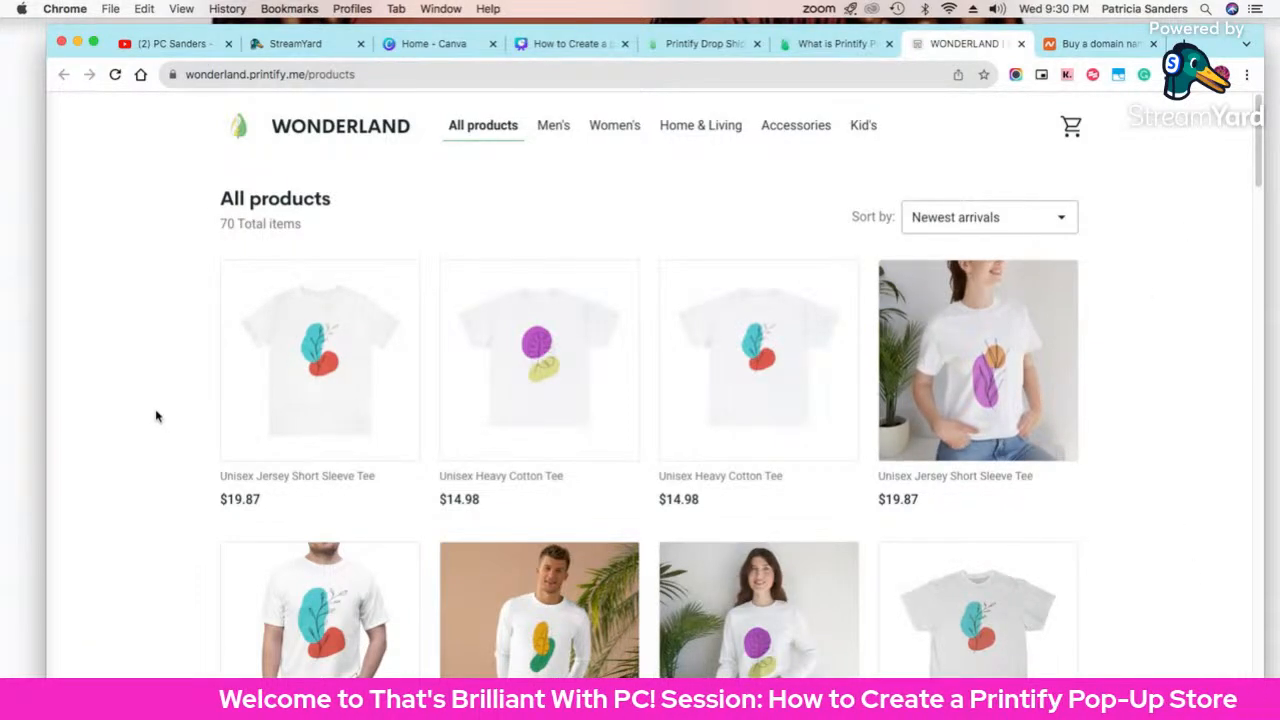
pyautogui.scroll(-2, 157, 405)
pyautogui.scroll(1, 157, 403)
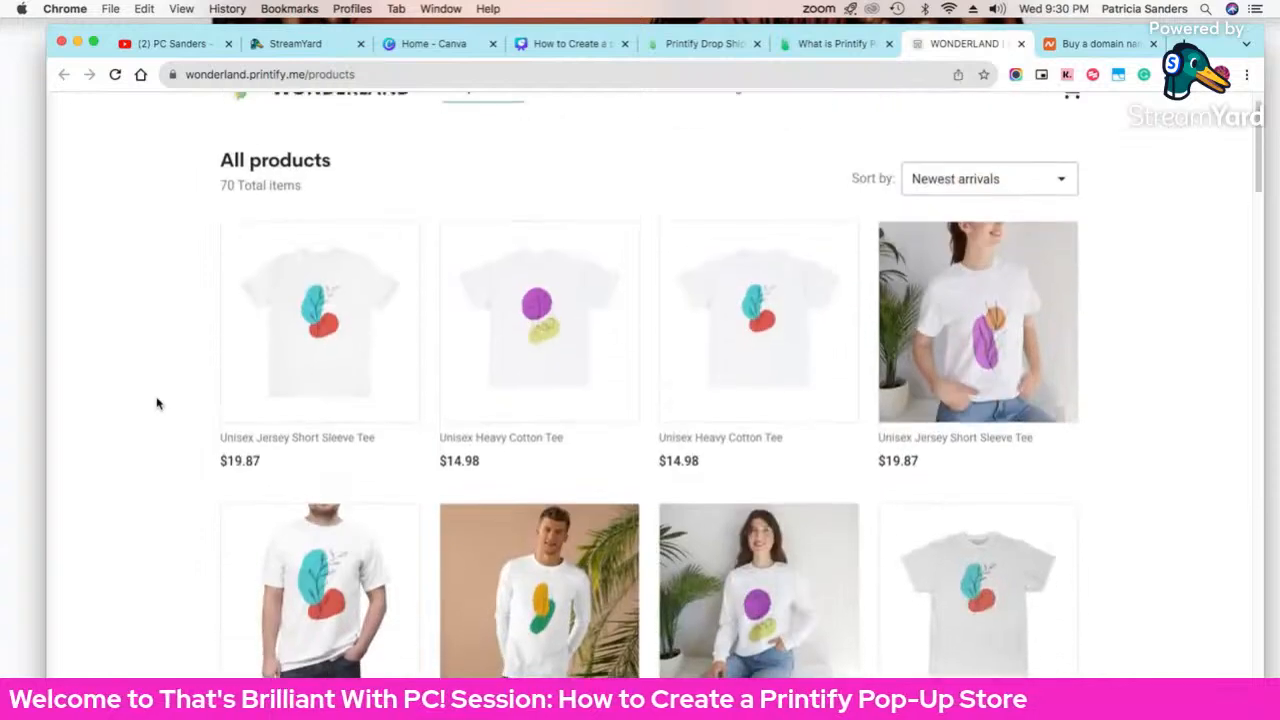
pyautogui.scroll(-5, 157, 402)
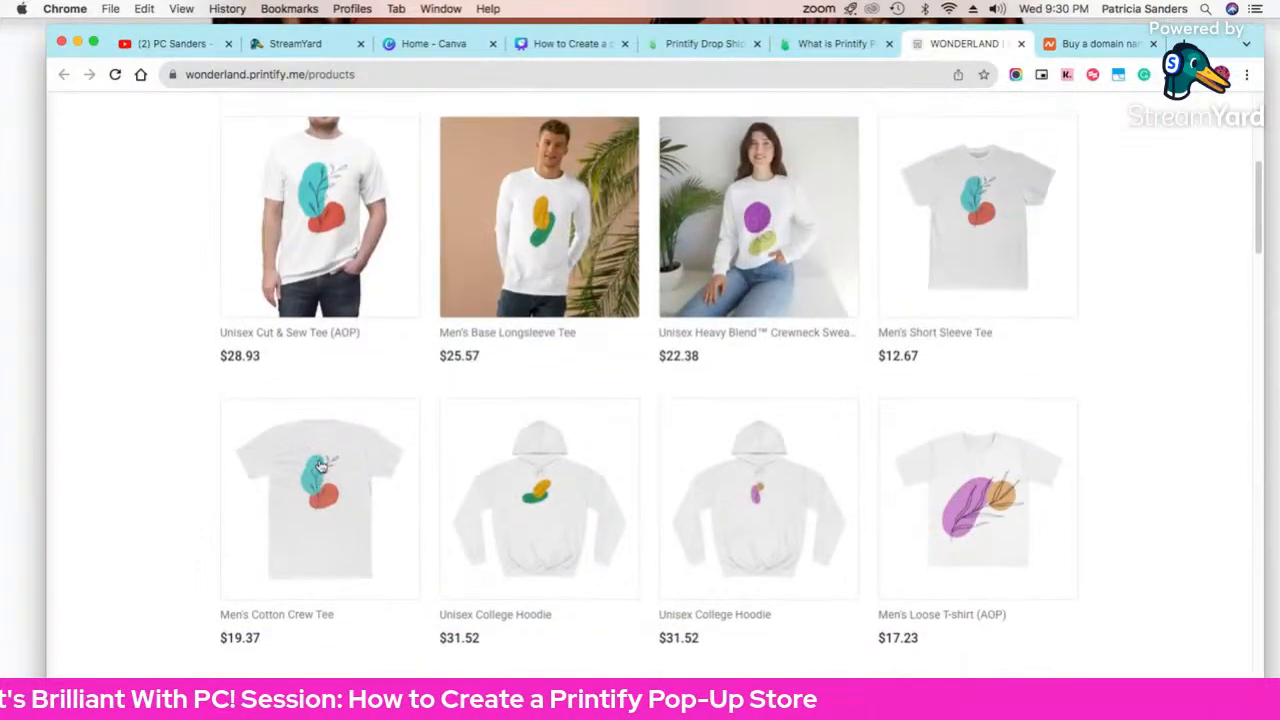
pyautogui.scroll(-15, 320, 465)
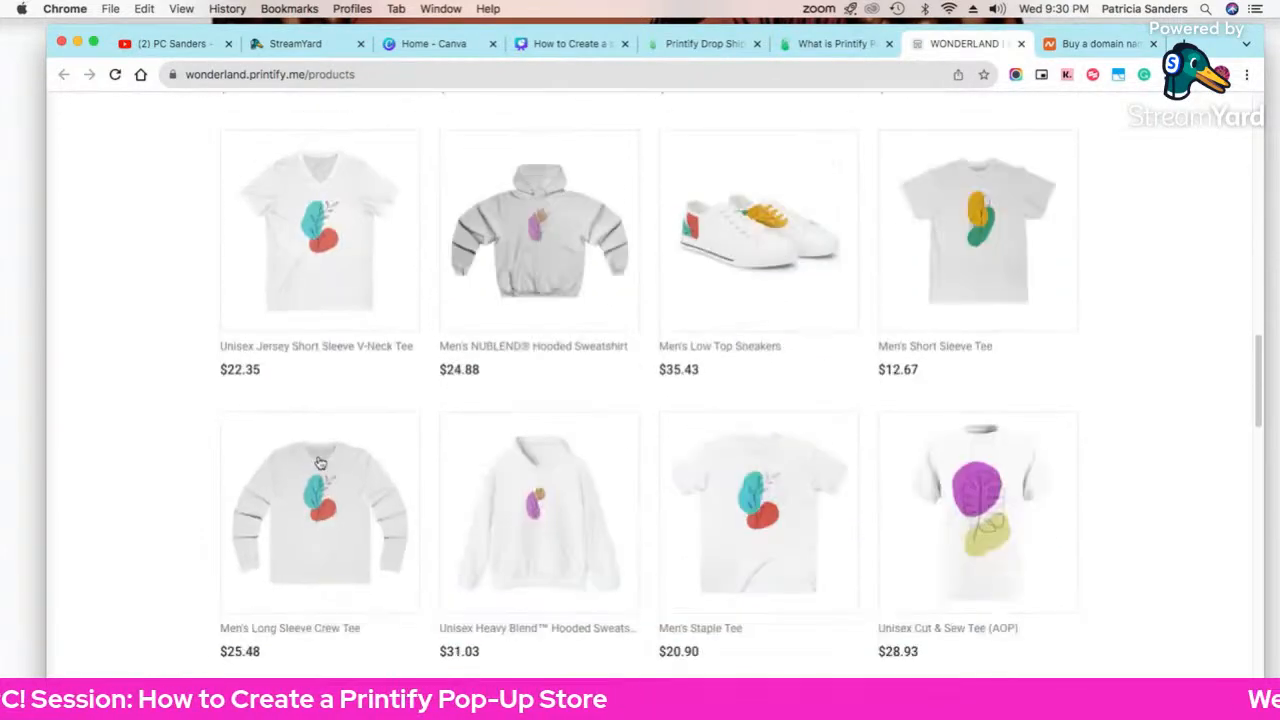
pyautogui.scroll(-6, 714, 637)
pyautogui.scroll(1, 584, 552)
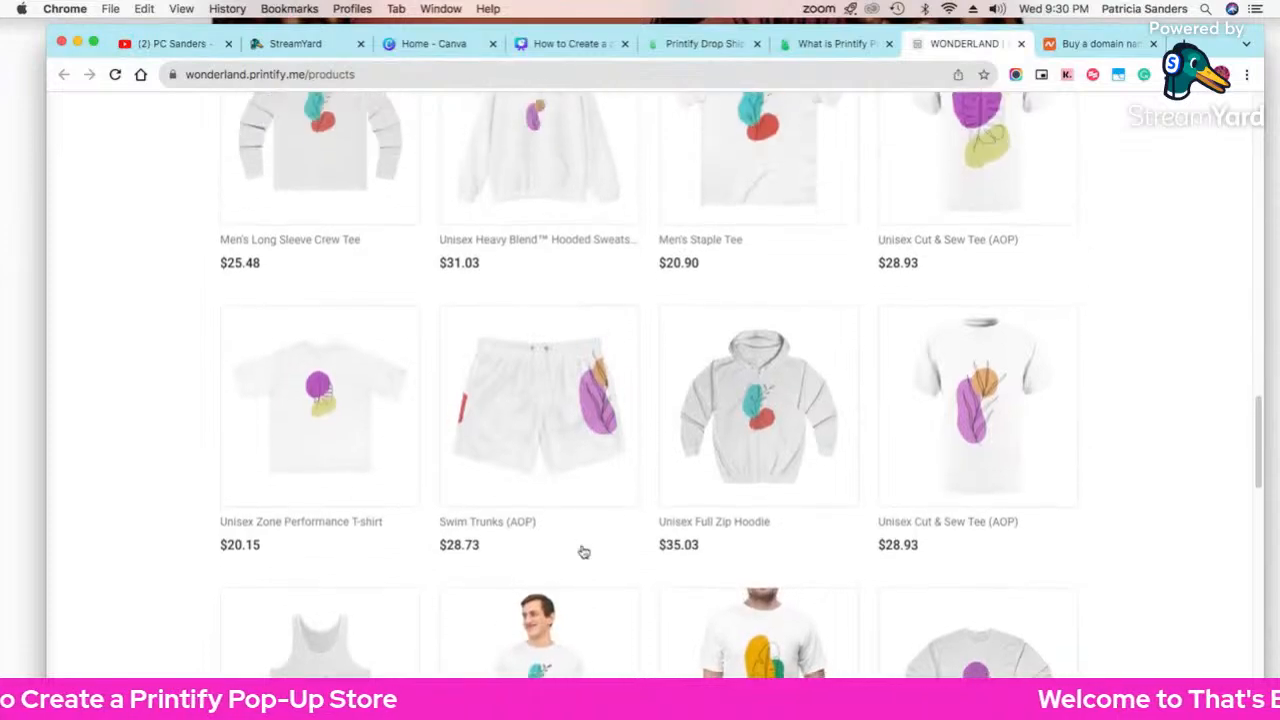
pyautogui.scroll(-15, 584, 552)
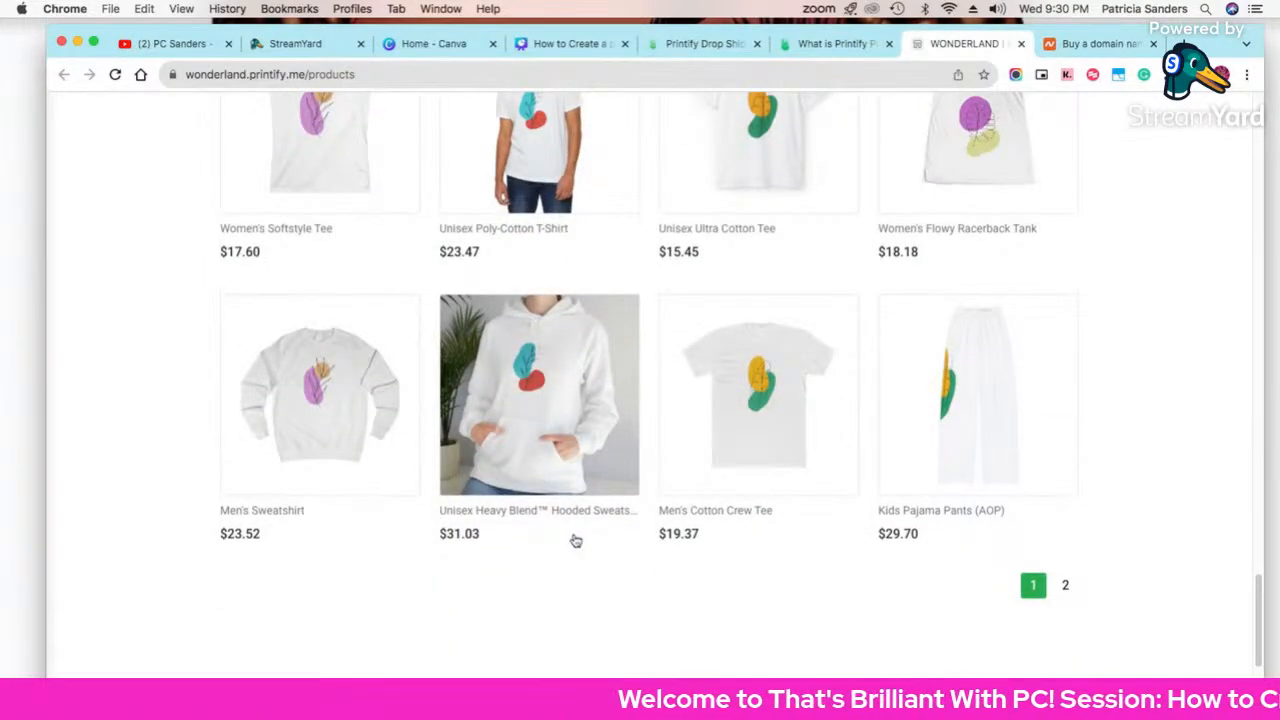
pyautogui.scroll(20, 576, 541)
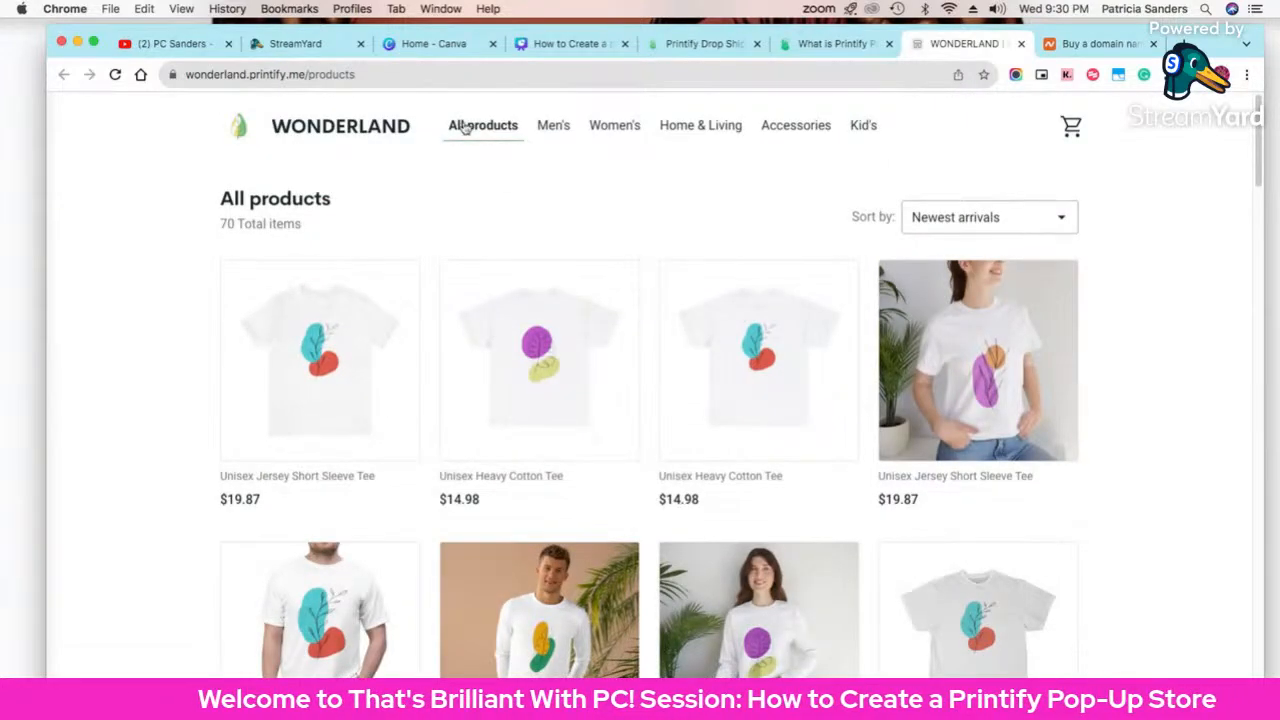
pyautogui.click(807, 138)
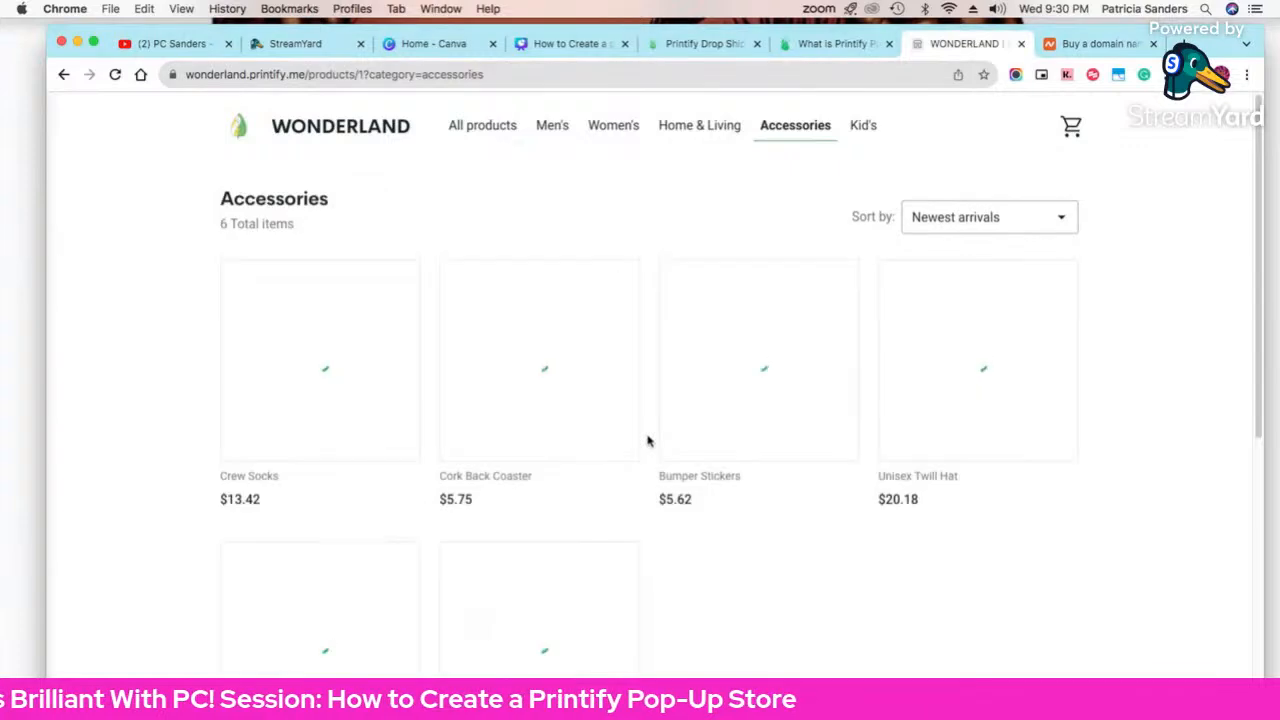
pyautogui.click(385, 463)
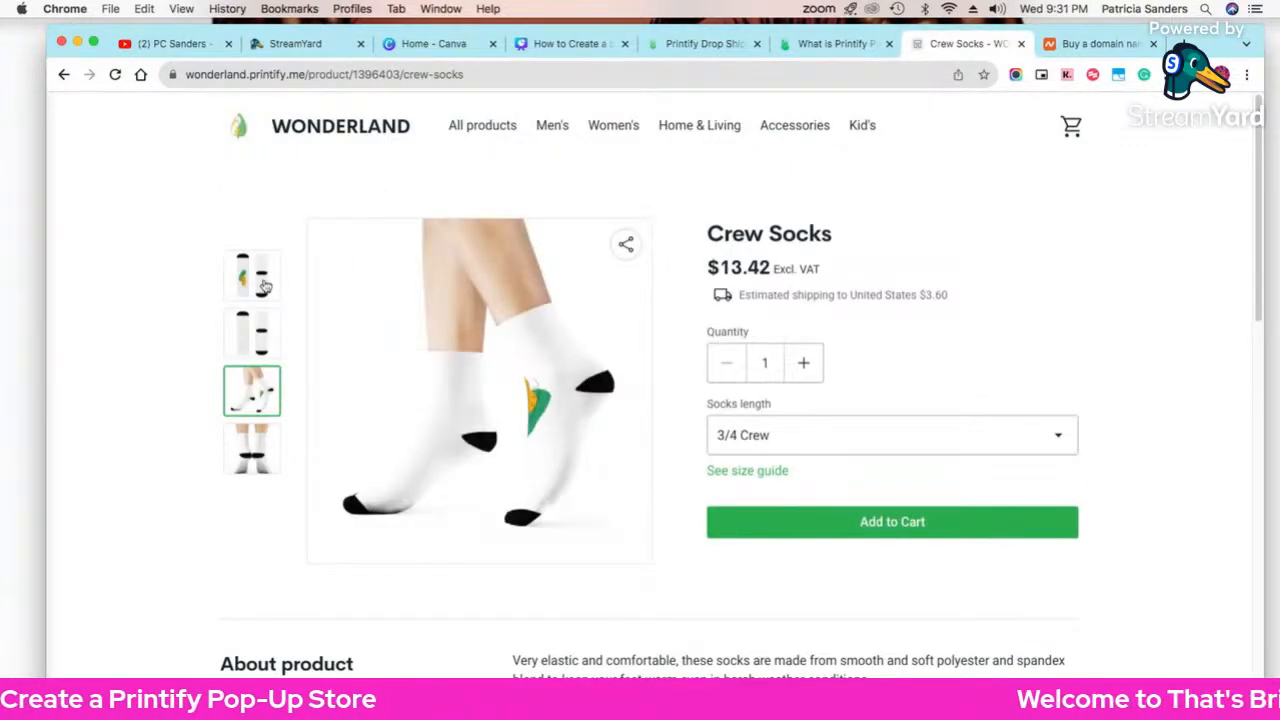
pyautogui.click(265, 287)
pyautogui.click(262, 330)
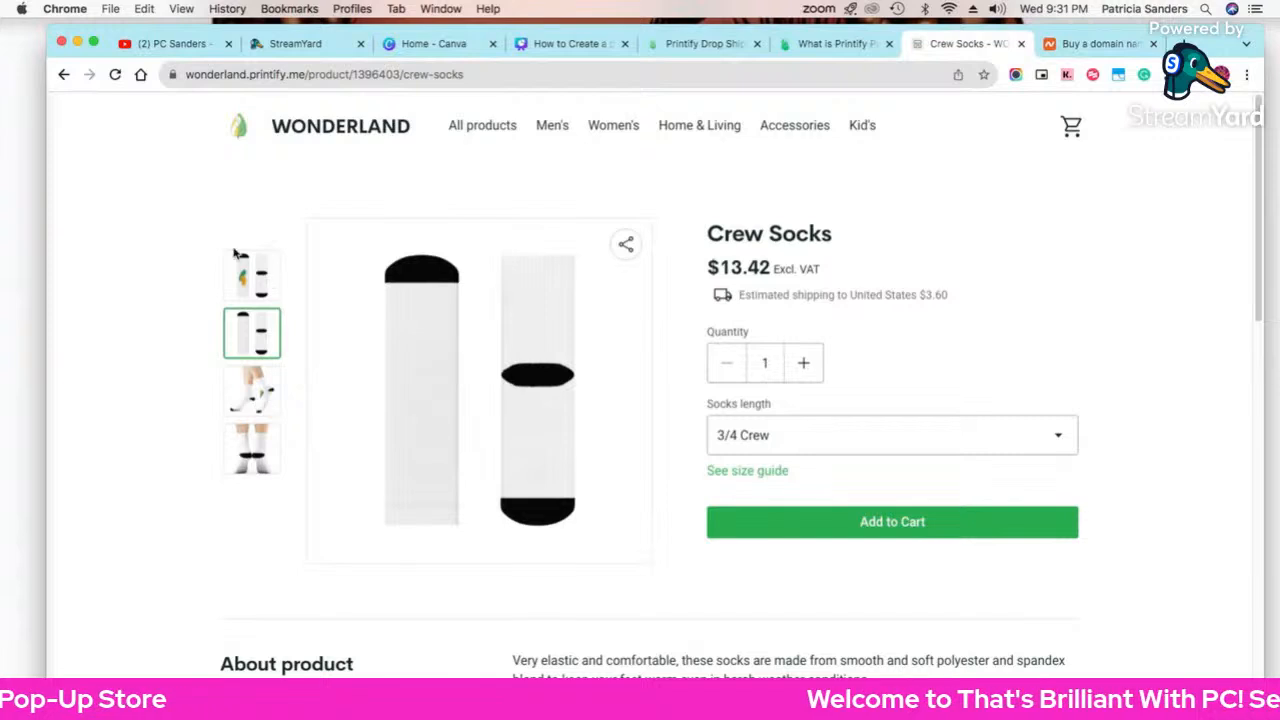
pyautogui.click(243, 297)
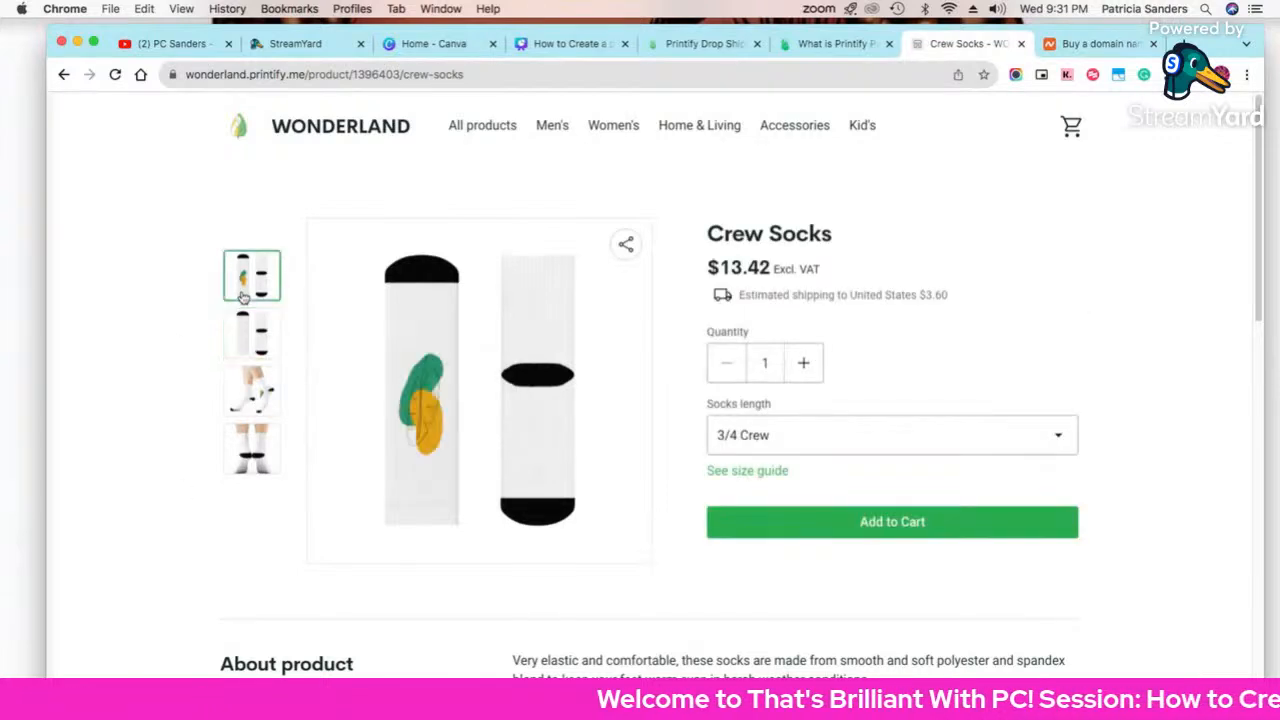
pyautogui.scroll(-3, 378, 440)
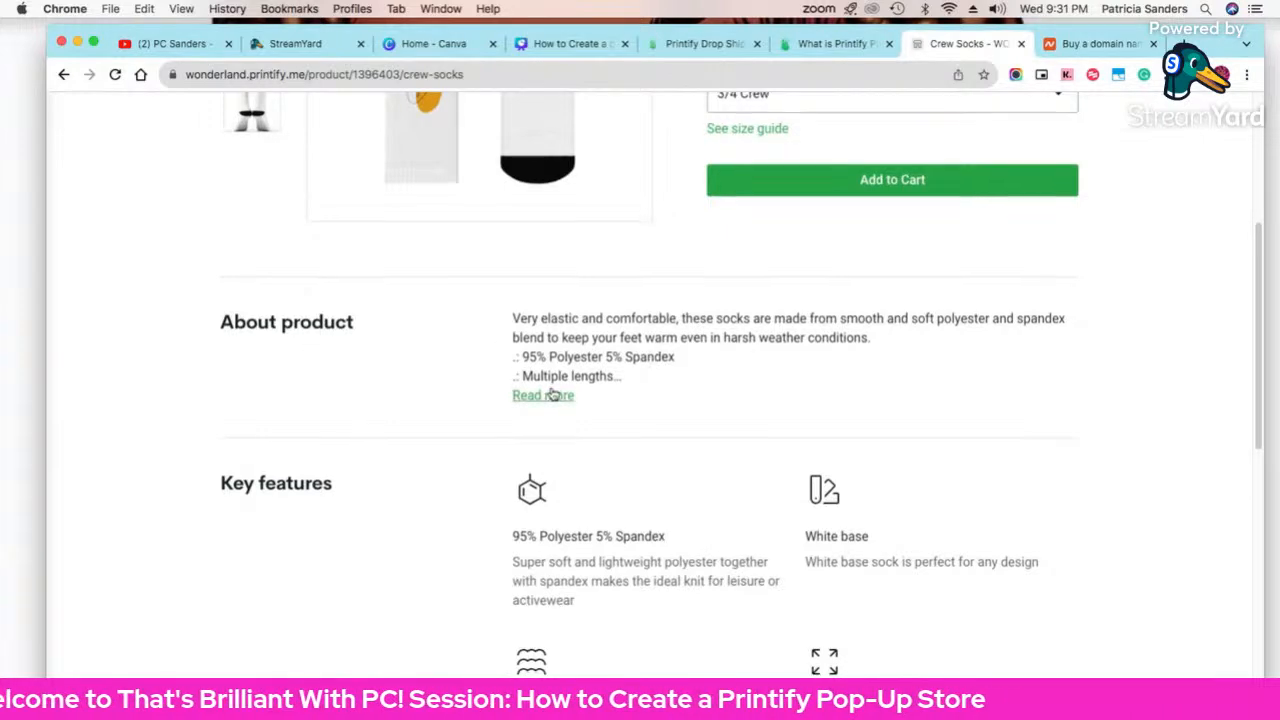
pyautogui.scroll(-6, 553, 395)
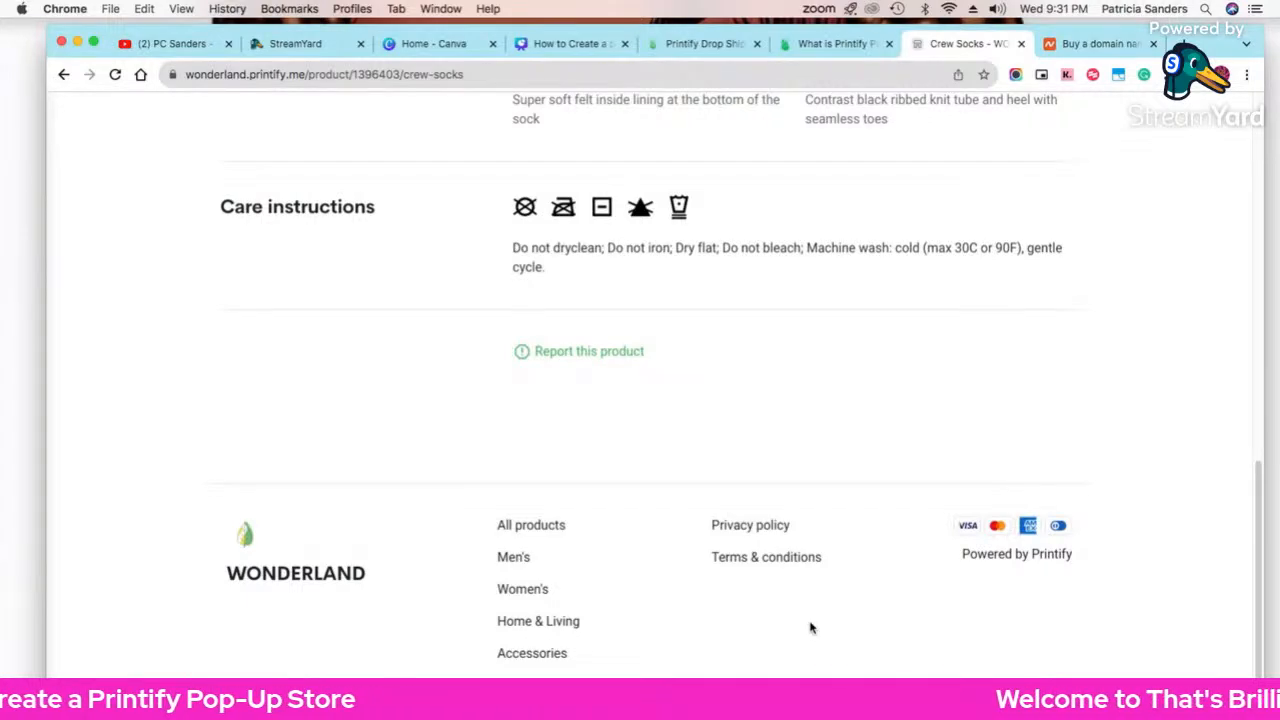
pyautogui.scroll(10, 812, 628)
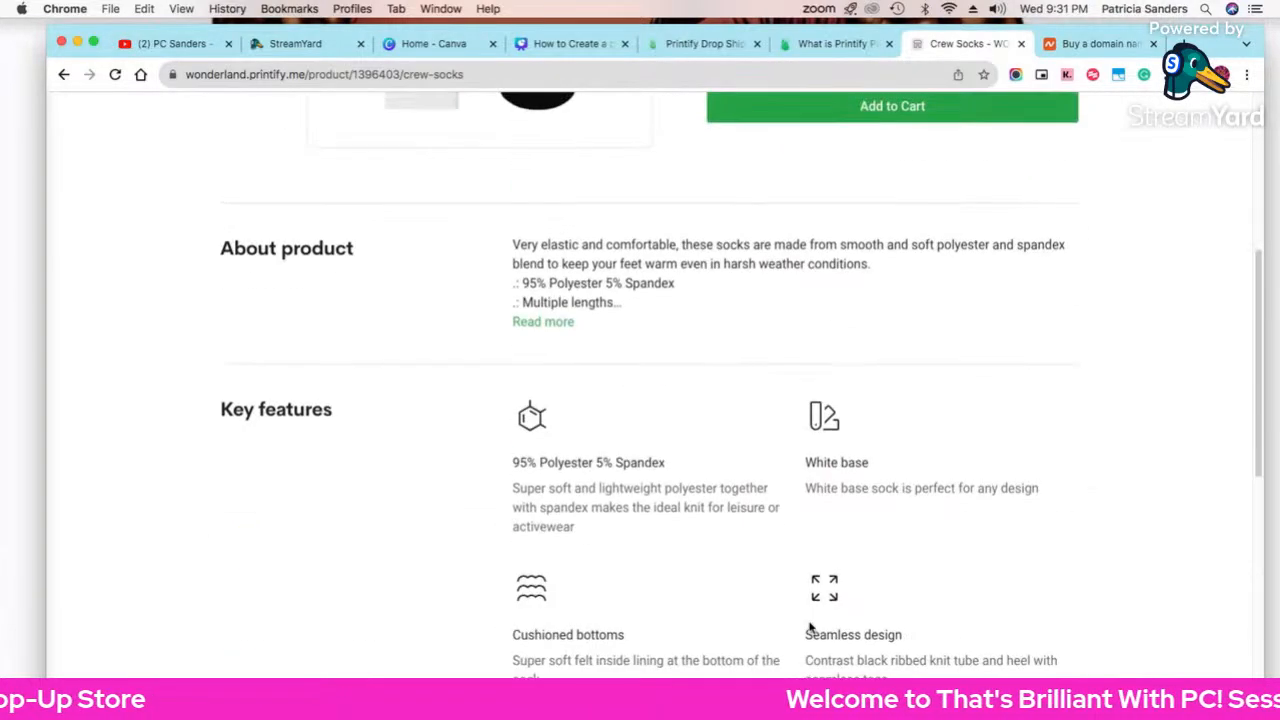
pyautogui.click(845, 44)
# Step: Read the Pop-Up Store article down to its refund policy, then return to Printify's store-connection tab
pyautogui.scroll(-5, 1006, 447)
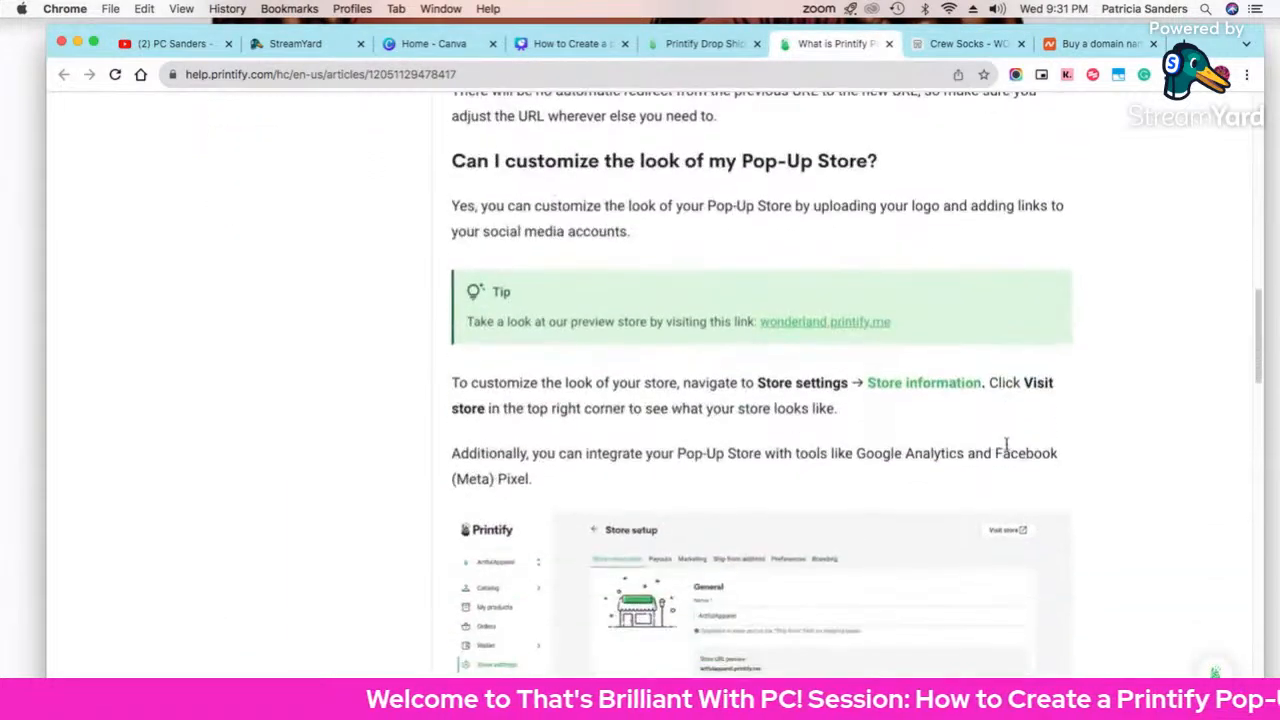
pyautogui.scroll(-2, 1006, 447)
pyautogui.moveTo(1263, 366); pyautogui.dragTo(1266, 453)
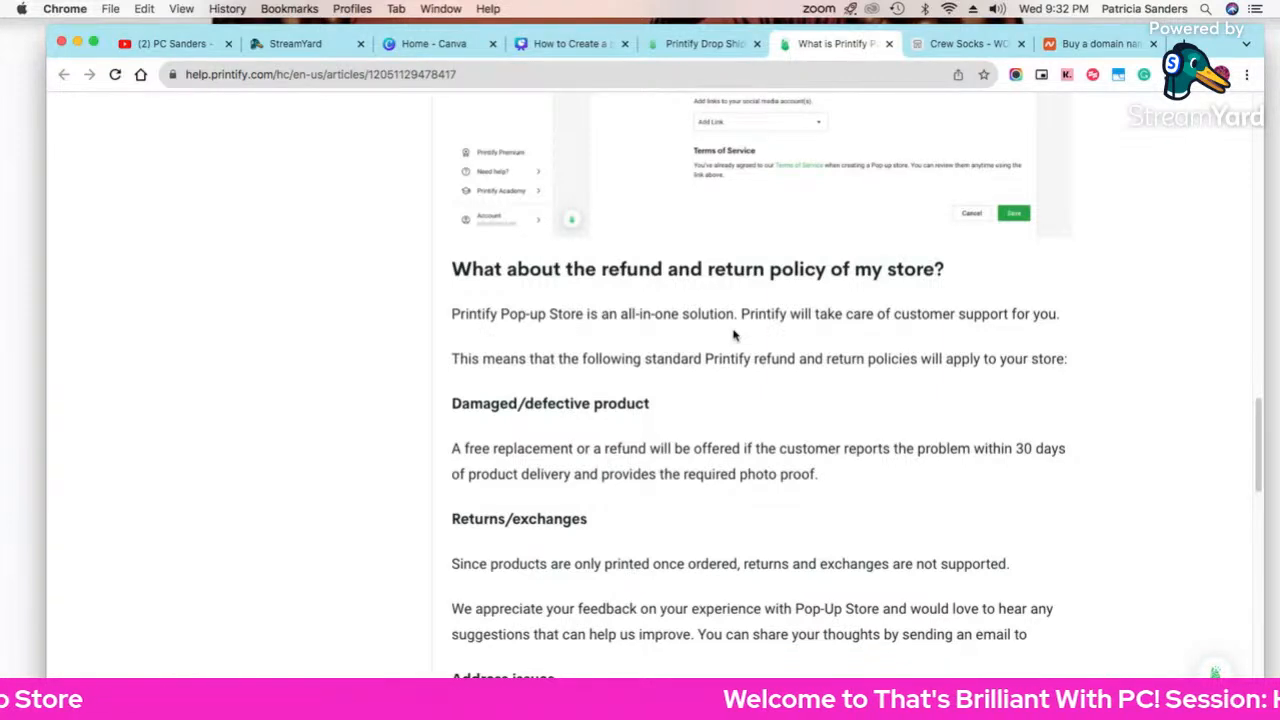
pyautogui.scroll(-10, 738, 467)
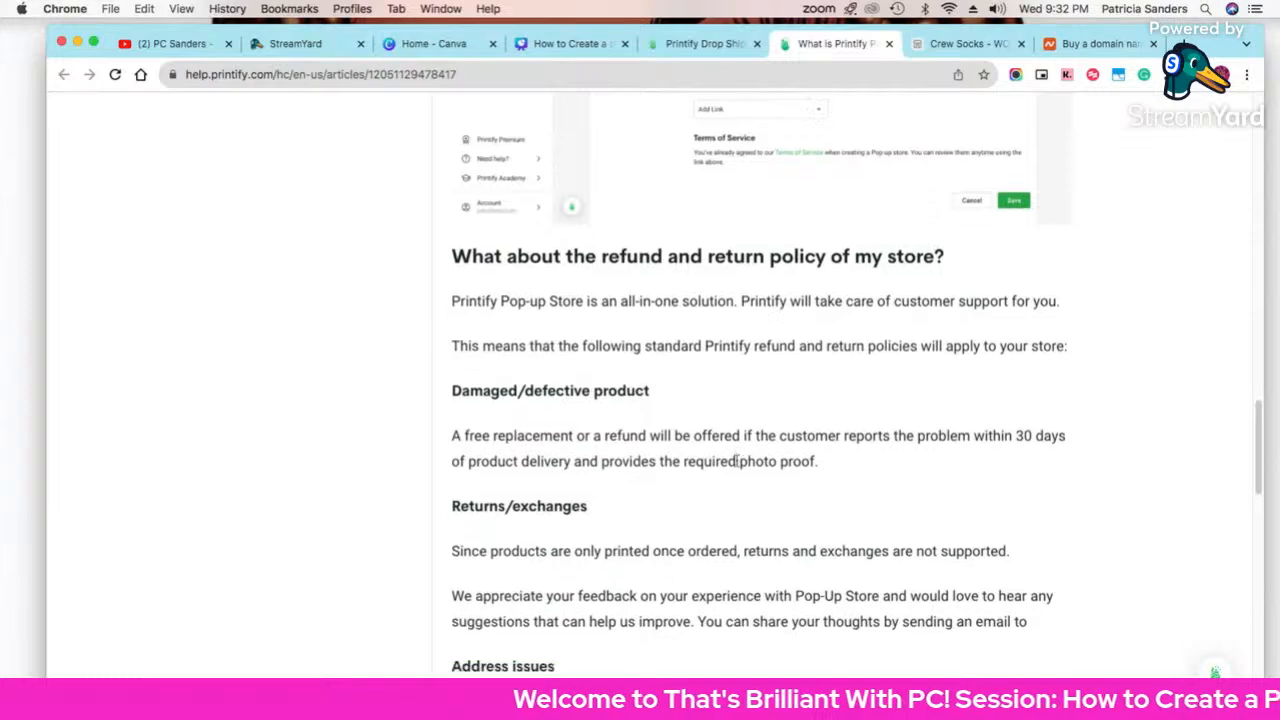
pyautogui.scroll(10, 738, 467)
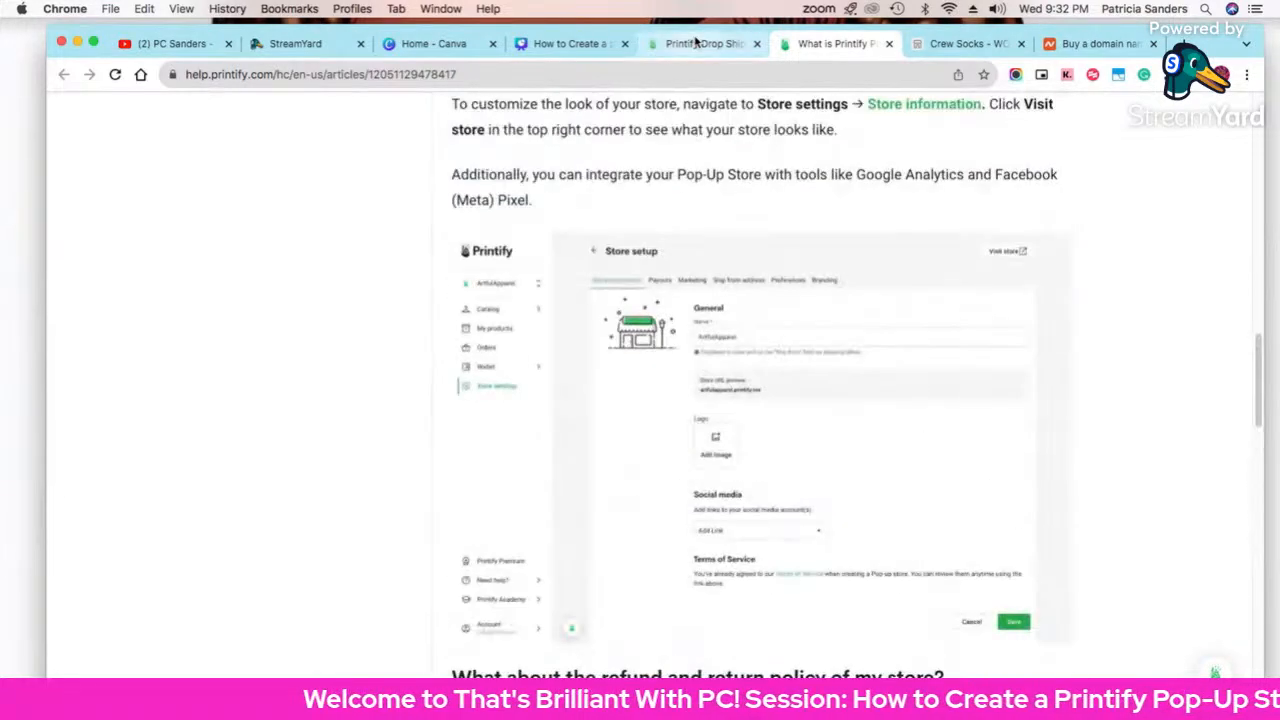
pyautogui.click(700, 43)
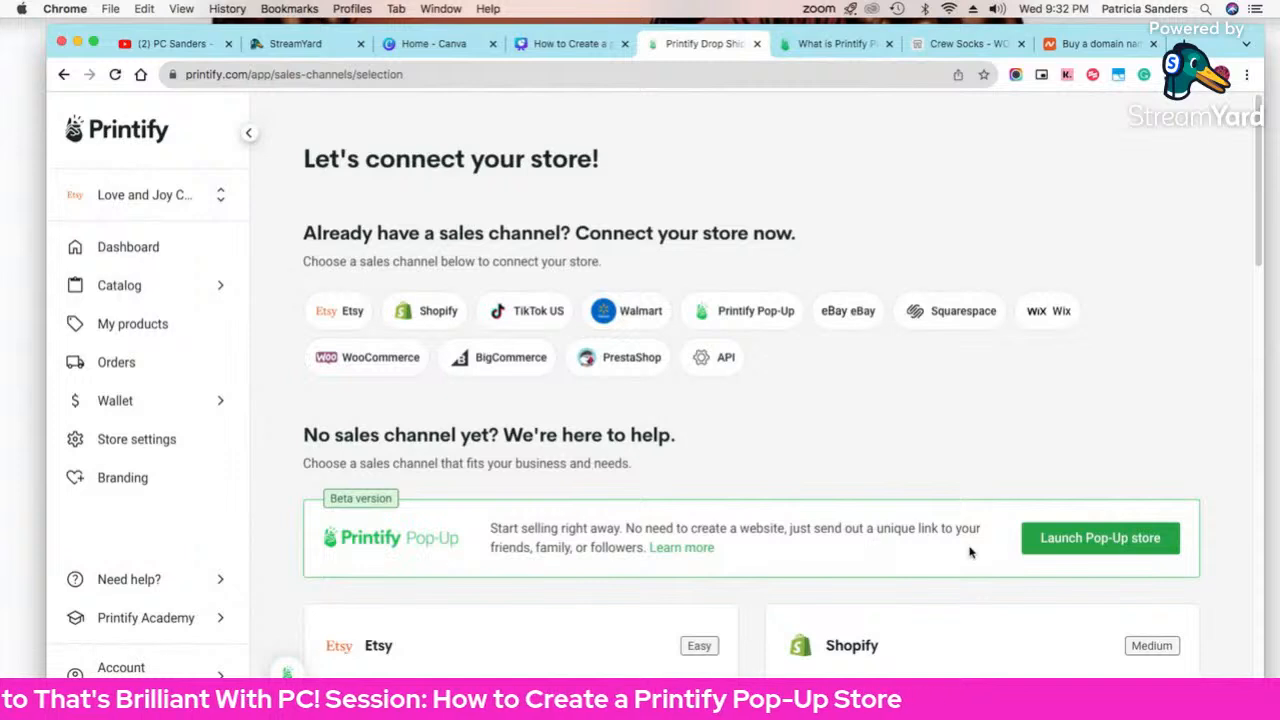
# Step: Start a Pop-Up store and name it 'Love and Joy PopUp'
pyautogui.click(1085, 540)
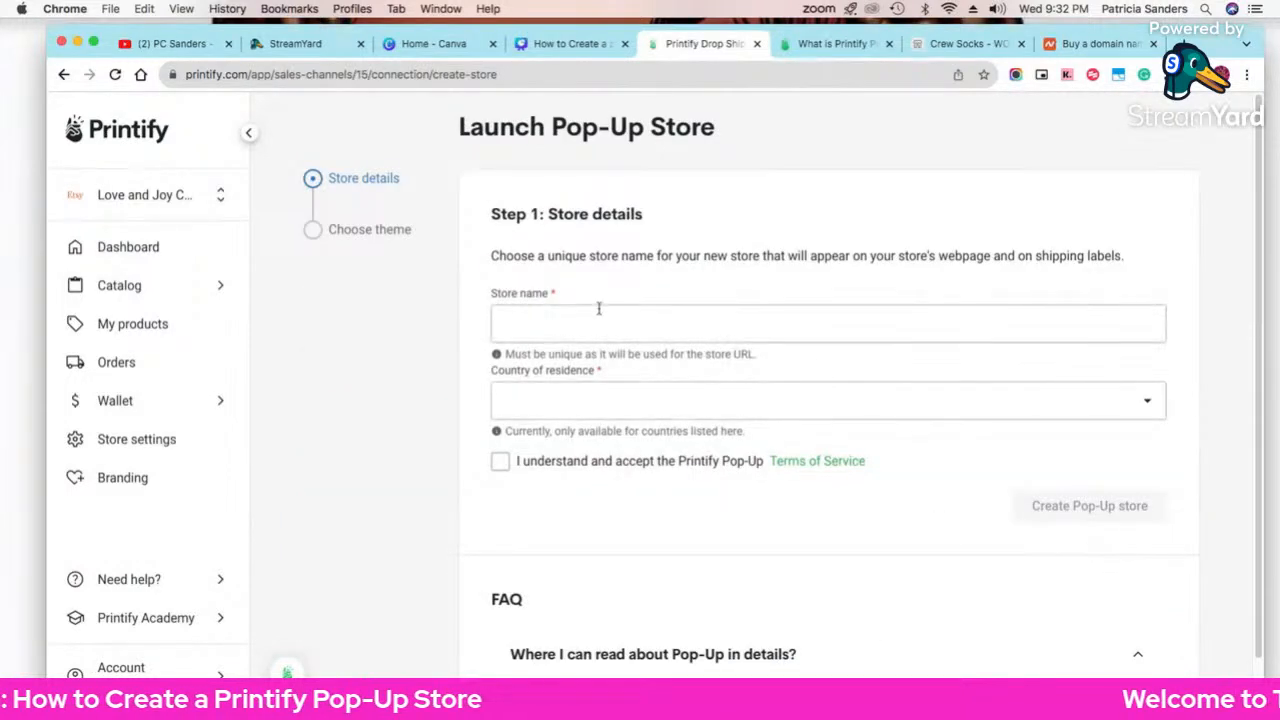
pyautogui.click(593, 322)
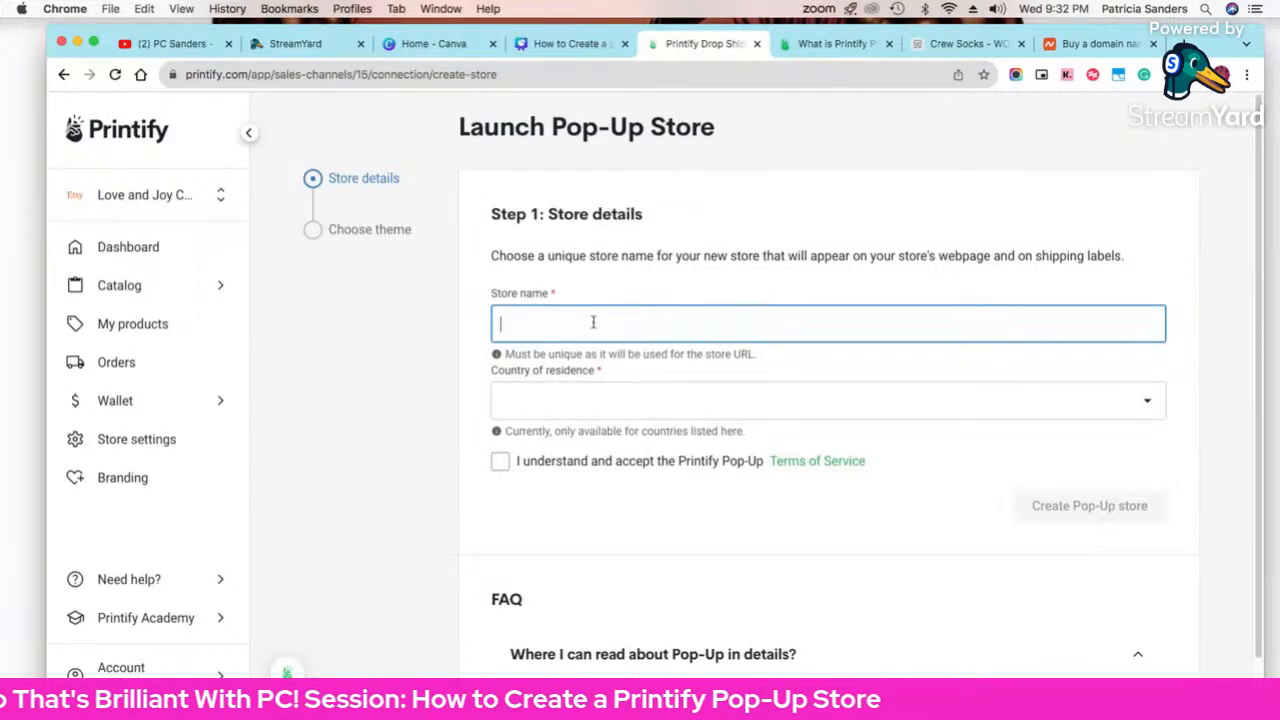
pyautogui.write('Love and Jo')
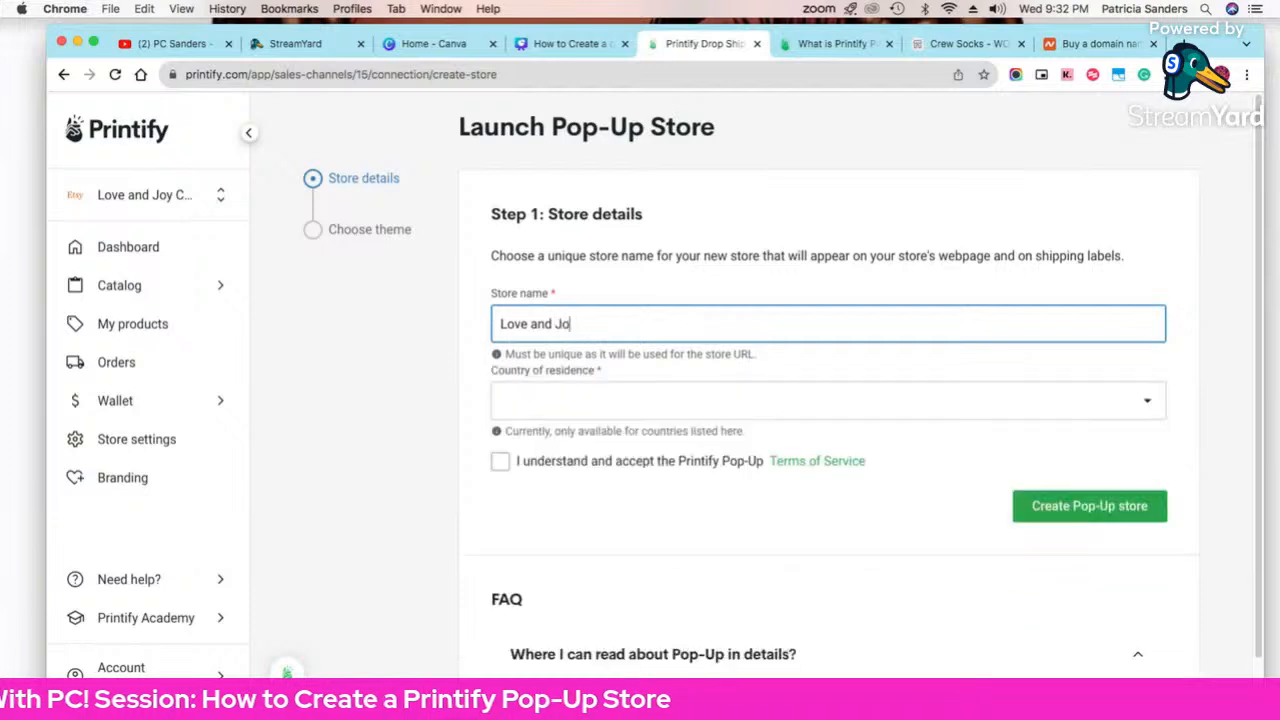
pyautogui.write('y PopU')
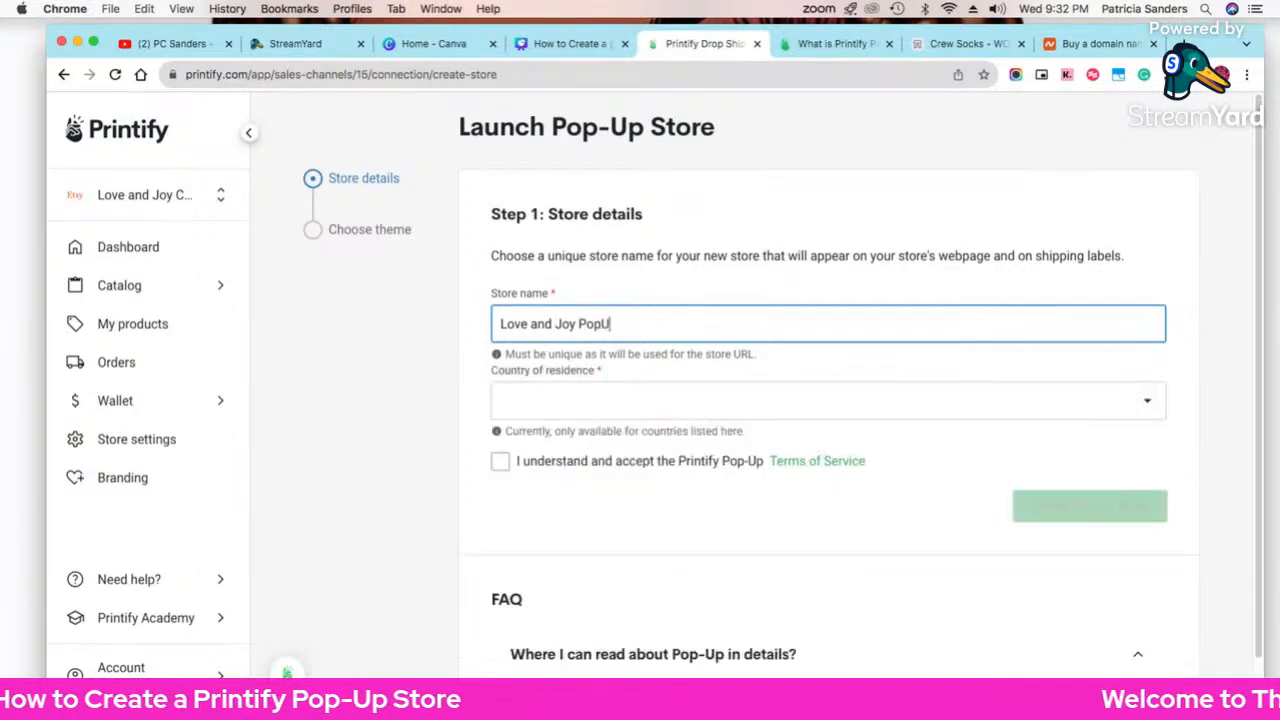
pyautogui.write('p')
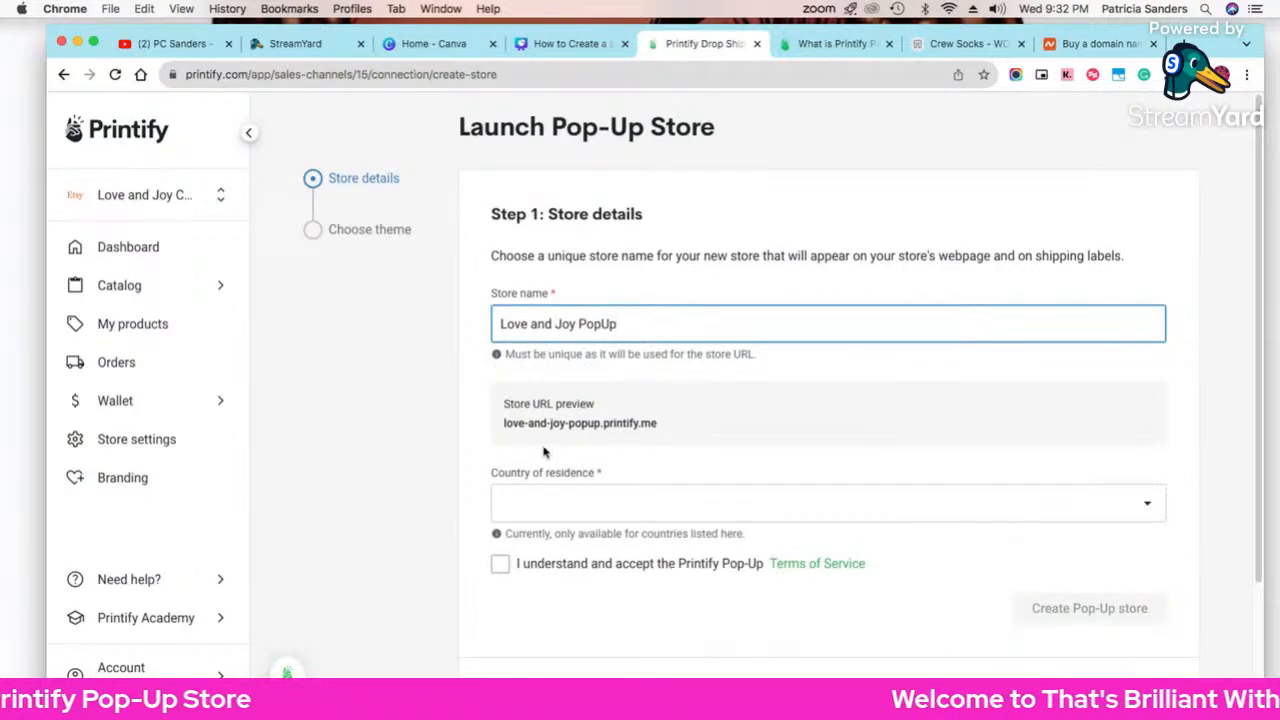
# Step: Set country of residence to United States, accept the terms, and create the store
pyautogui.click(547, 512)
pyautogui.scroll(-20, 584, 410)
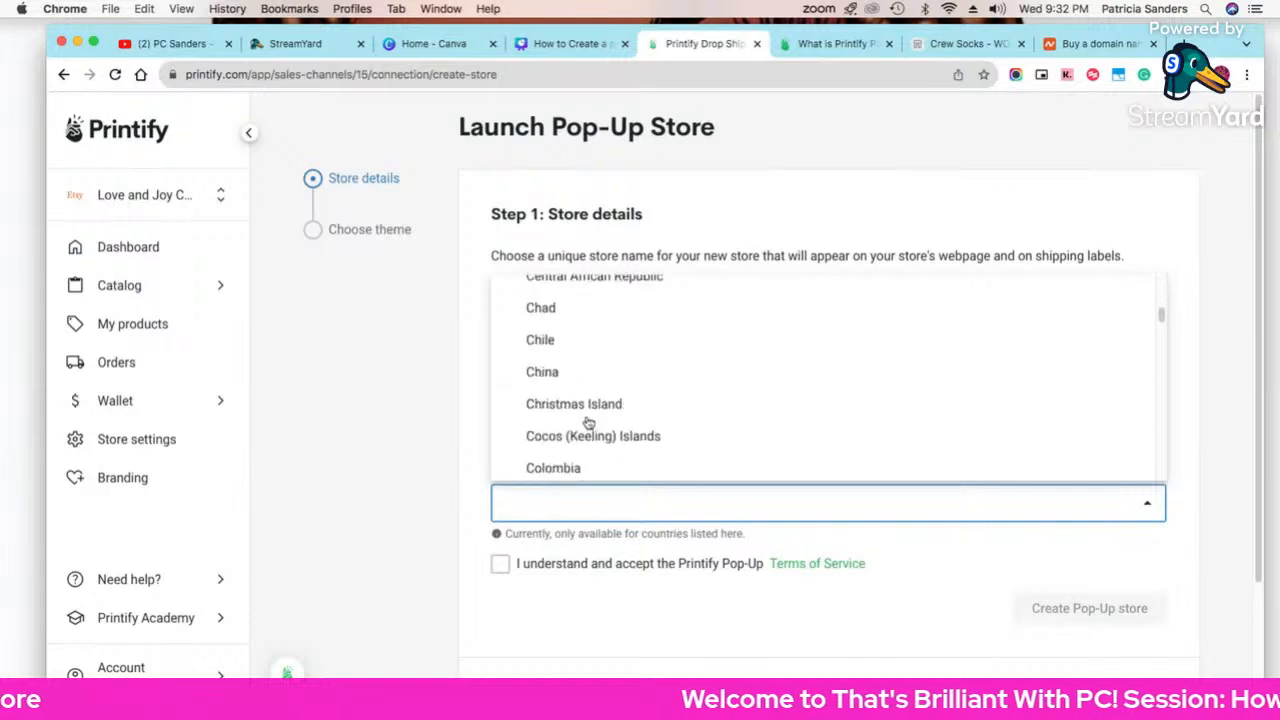
pyautogui.scroll(-5, 586, 423)
pyautogui.scroll(3, 586, 420)
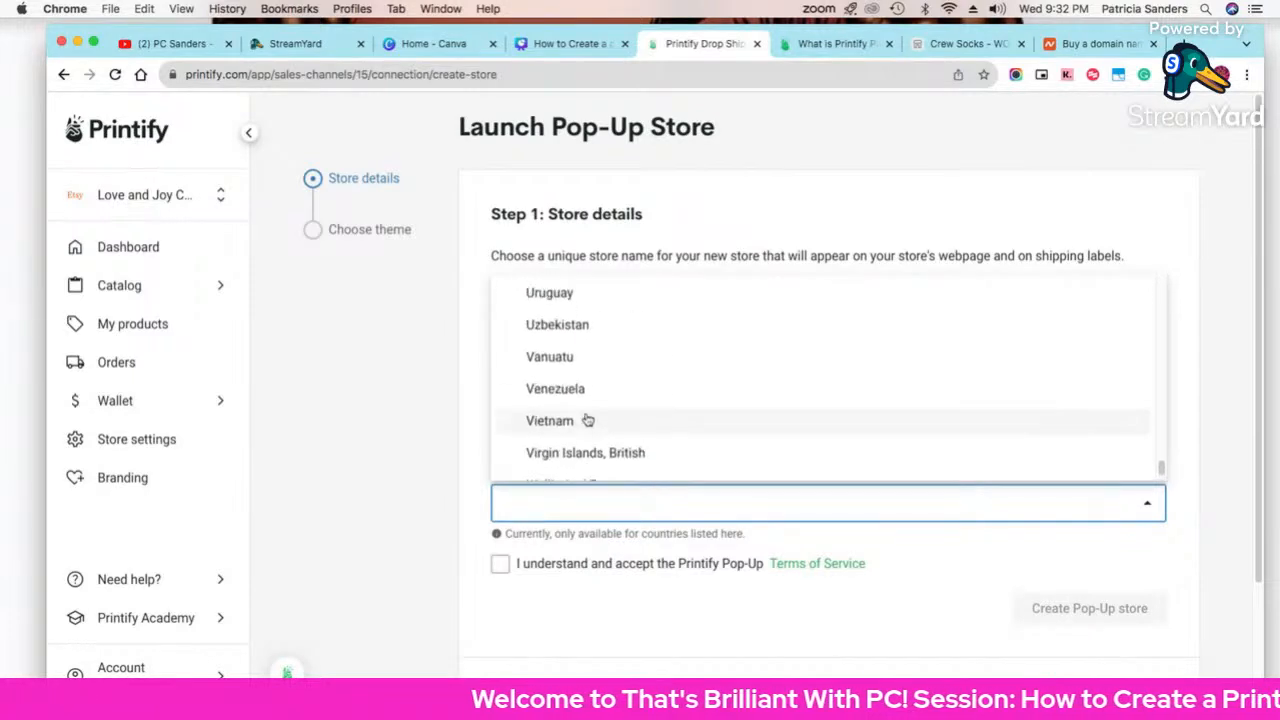
pyautogui.scroll(-5, 585, 330)
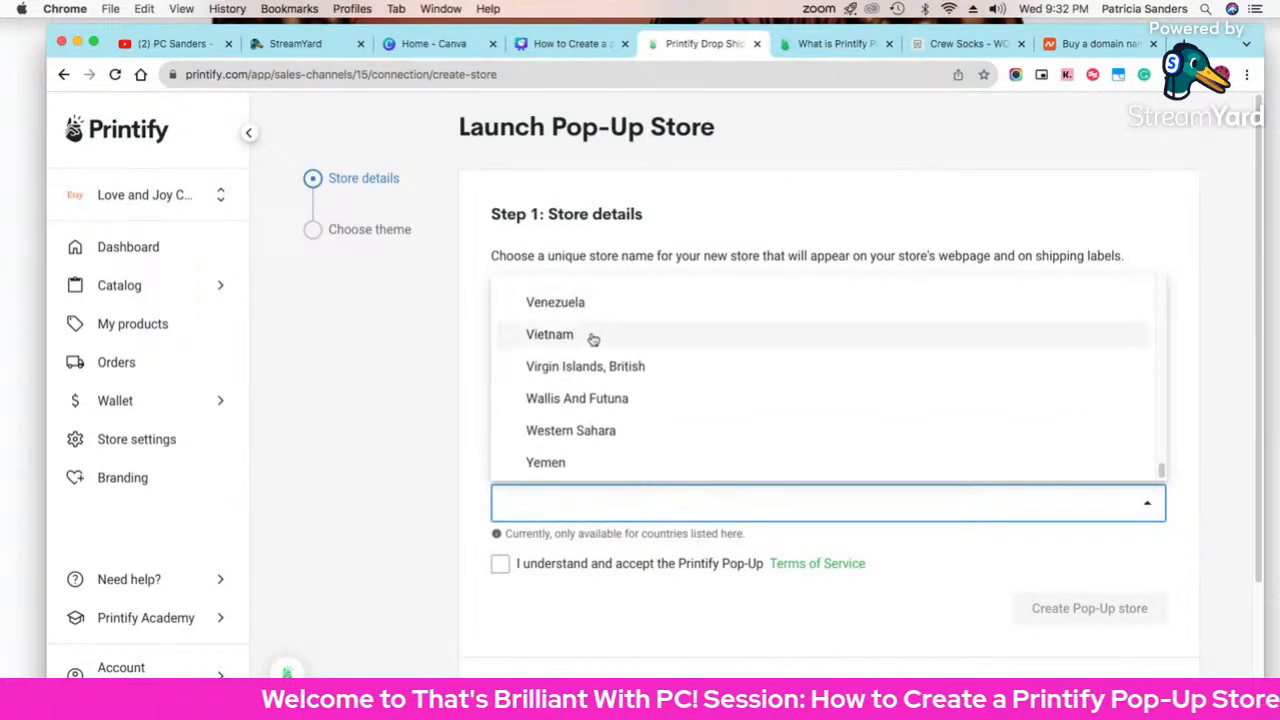
pyautogui.scroll(-1, 594, 360)
pyautogui.scroll(5, 590, 366)
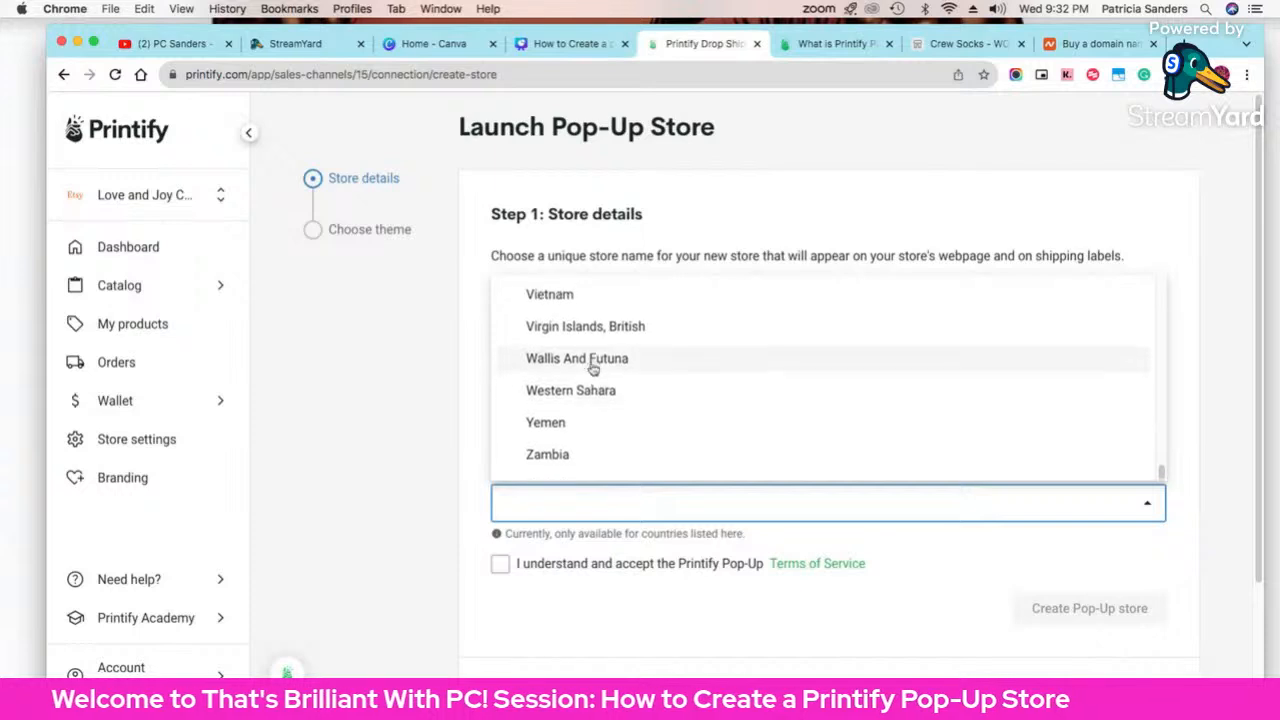
pyautogui.scroll(1, 597, 376)
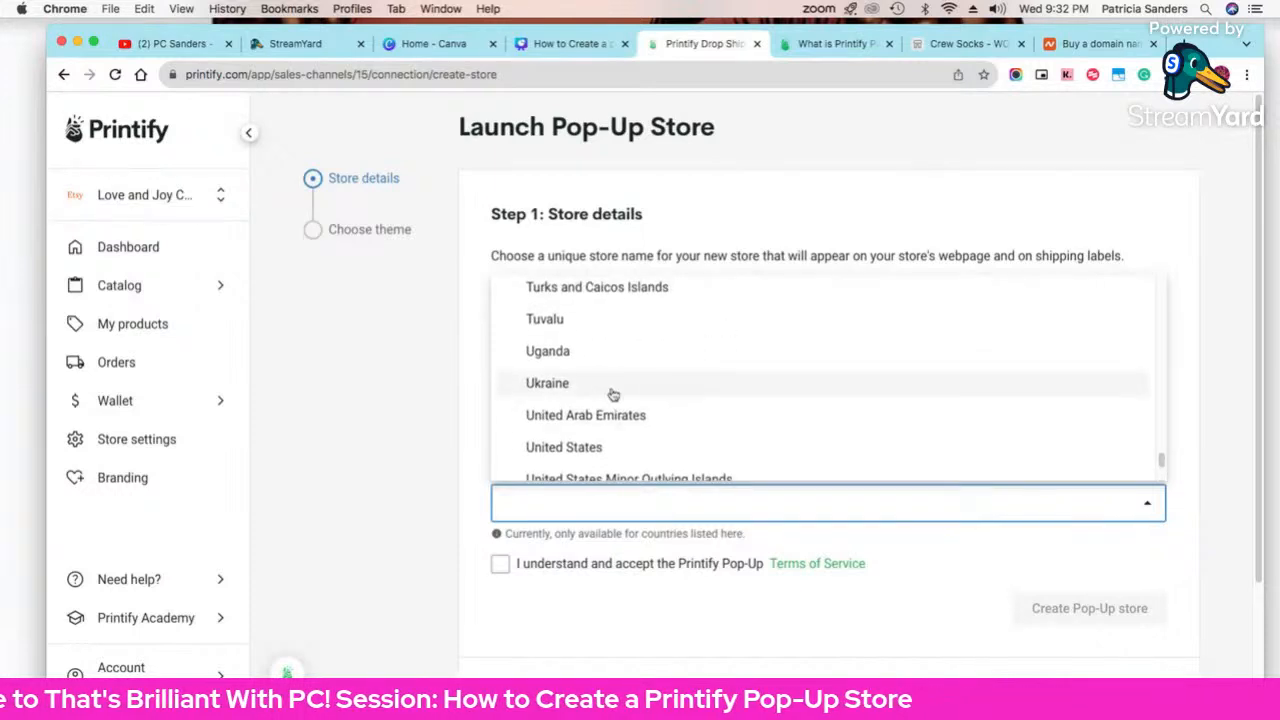
pyautogui.click(591, 447)
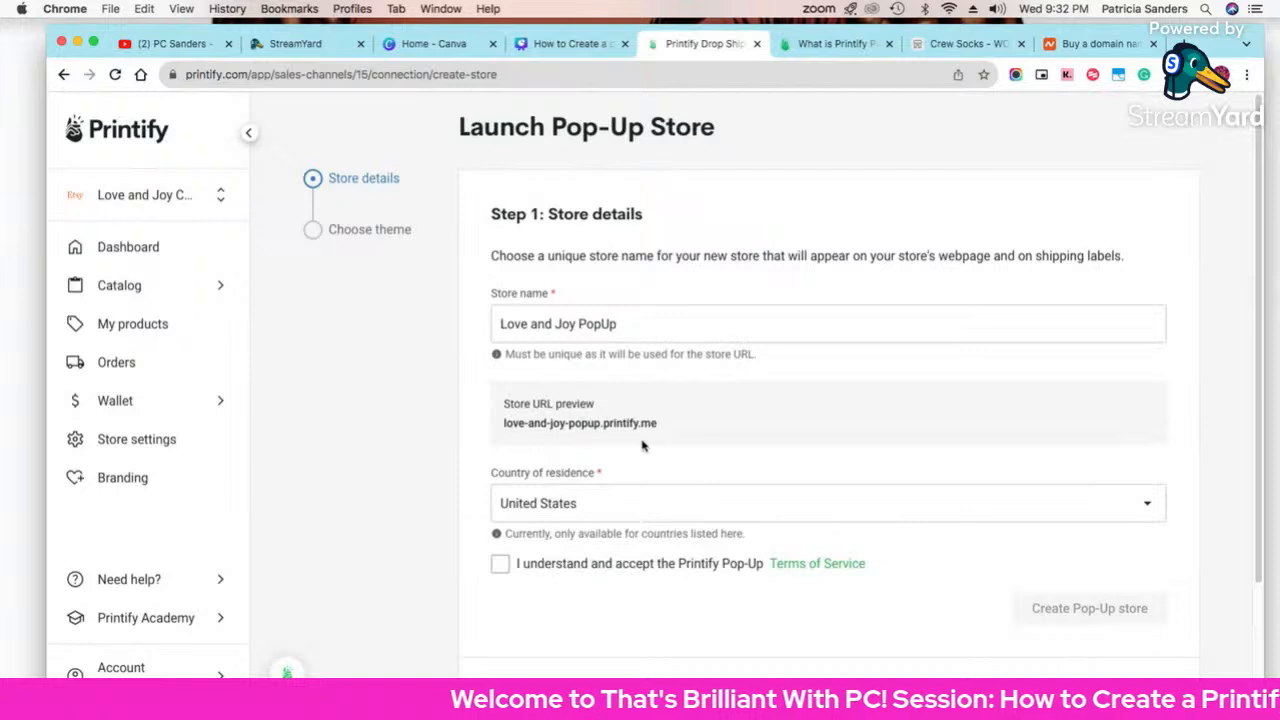
pyautogui.scroll(-2, 640, 448)
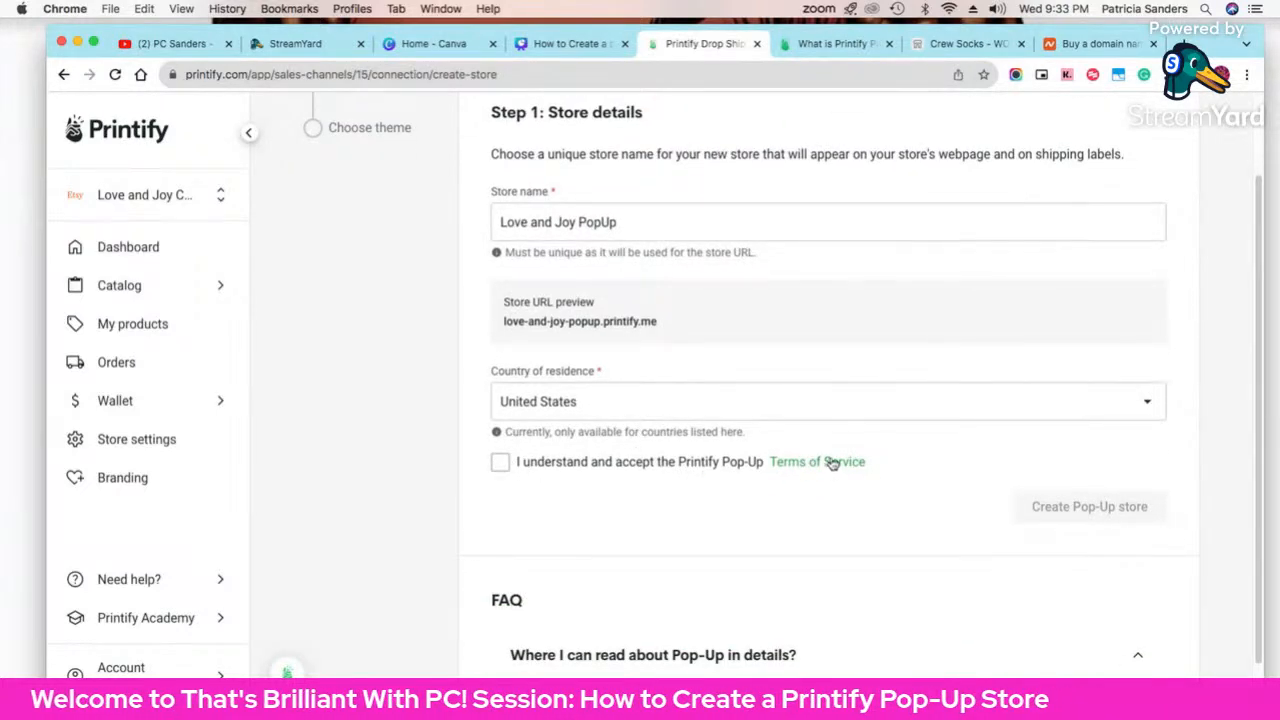
pyautogui.click(500, 463)
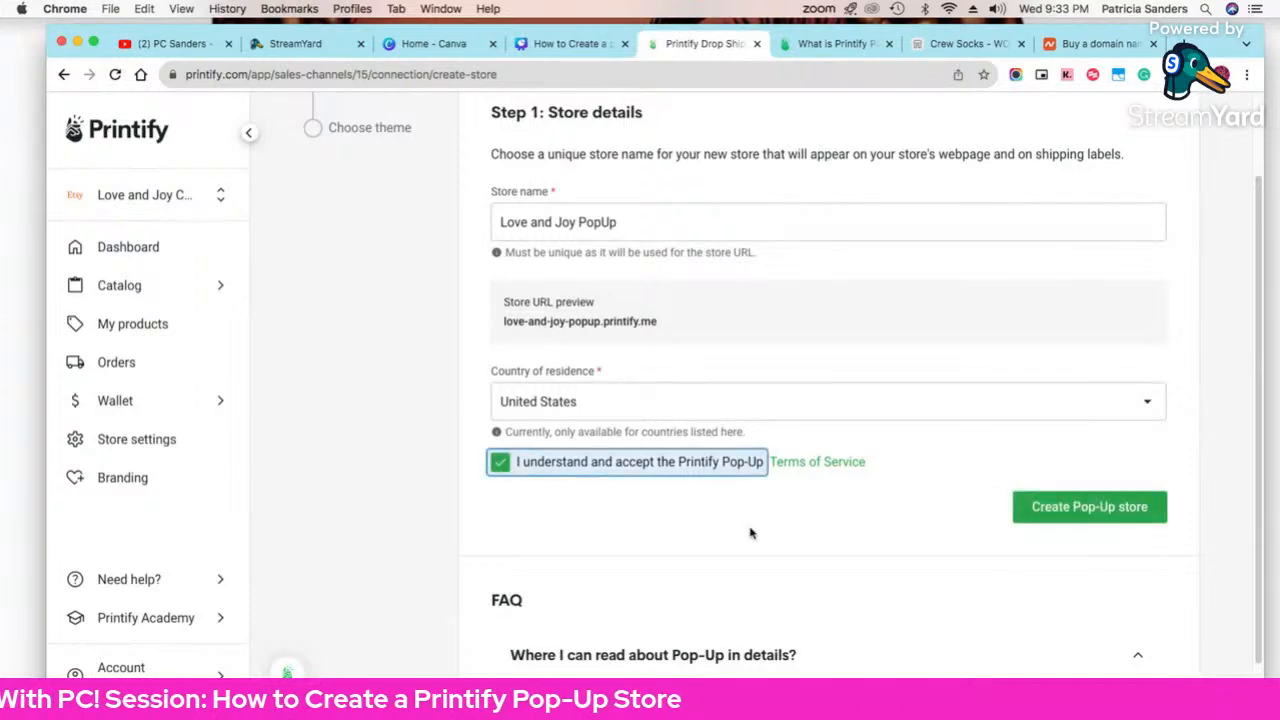
pyautogui.click(1080, 510)
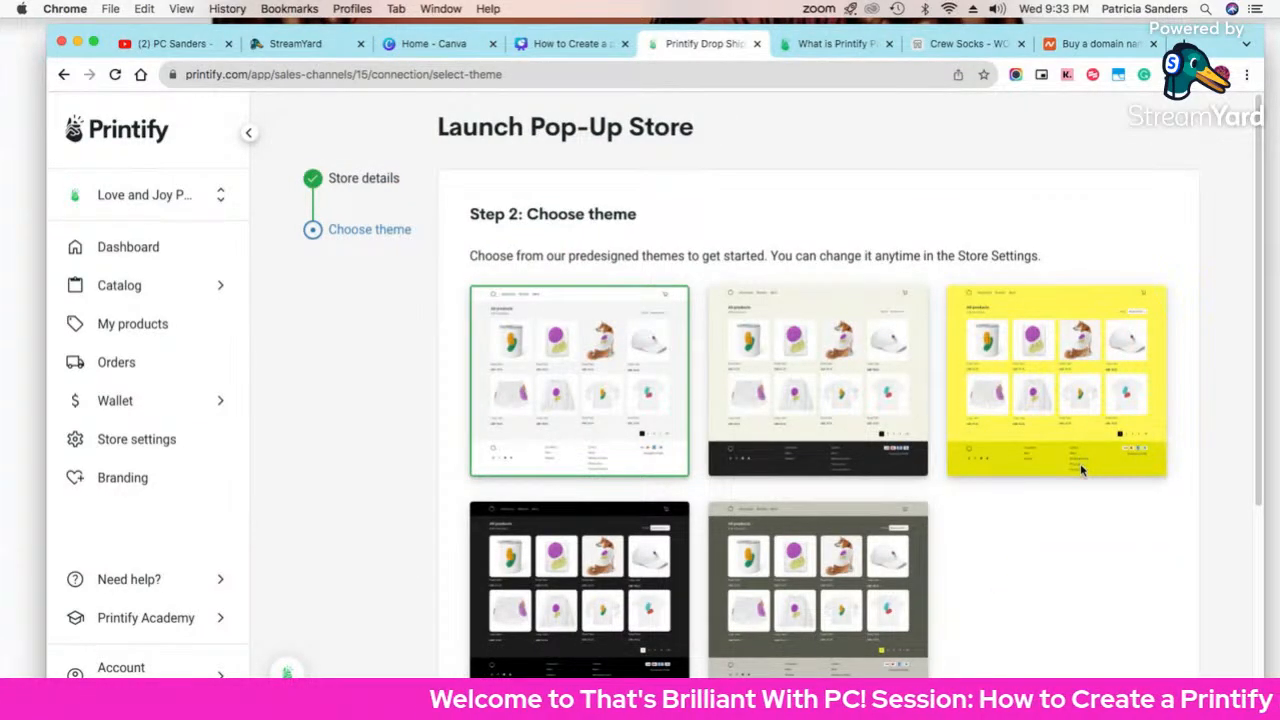
# Step: Pick the grey-olive theme over yellow and launch the store at love-and-joy-popup.printify.me
pyautogui.scroll(-1, 1079, 467)
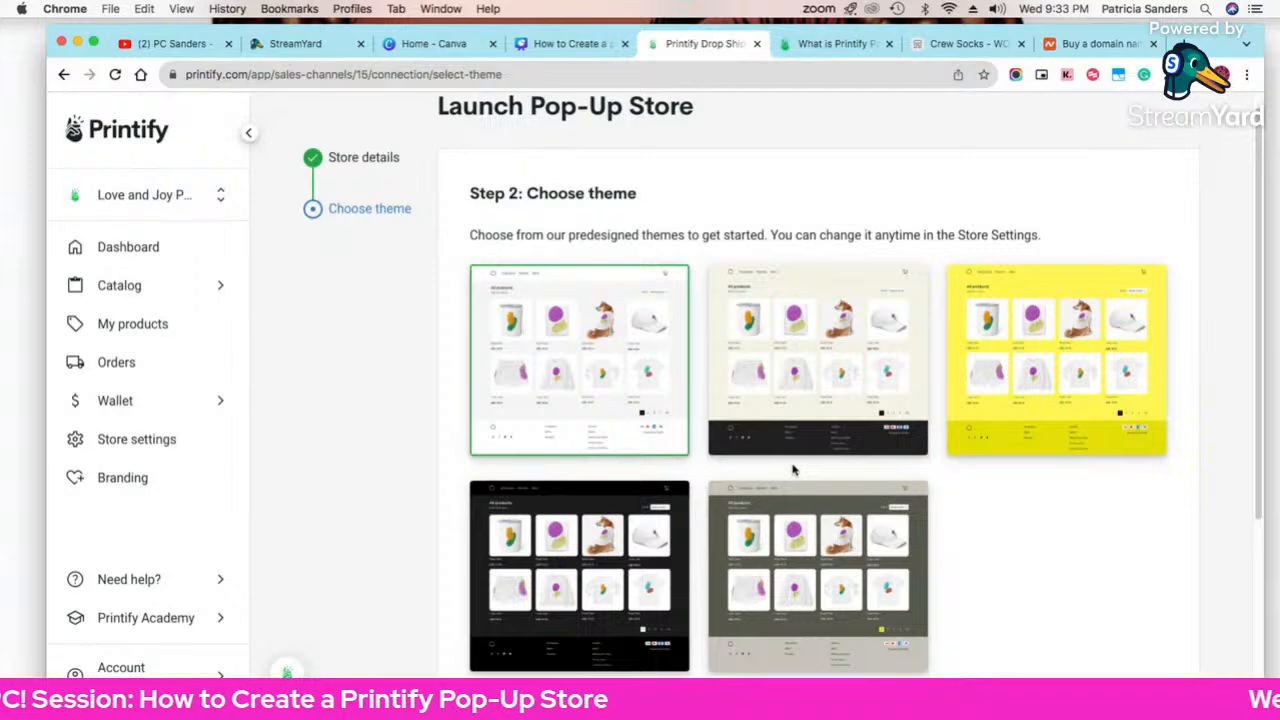
pyautogui.scroll(-1, 790, 400)
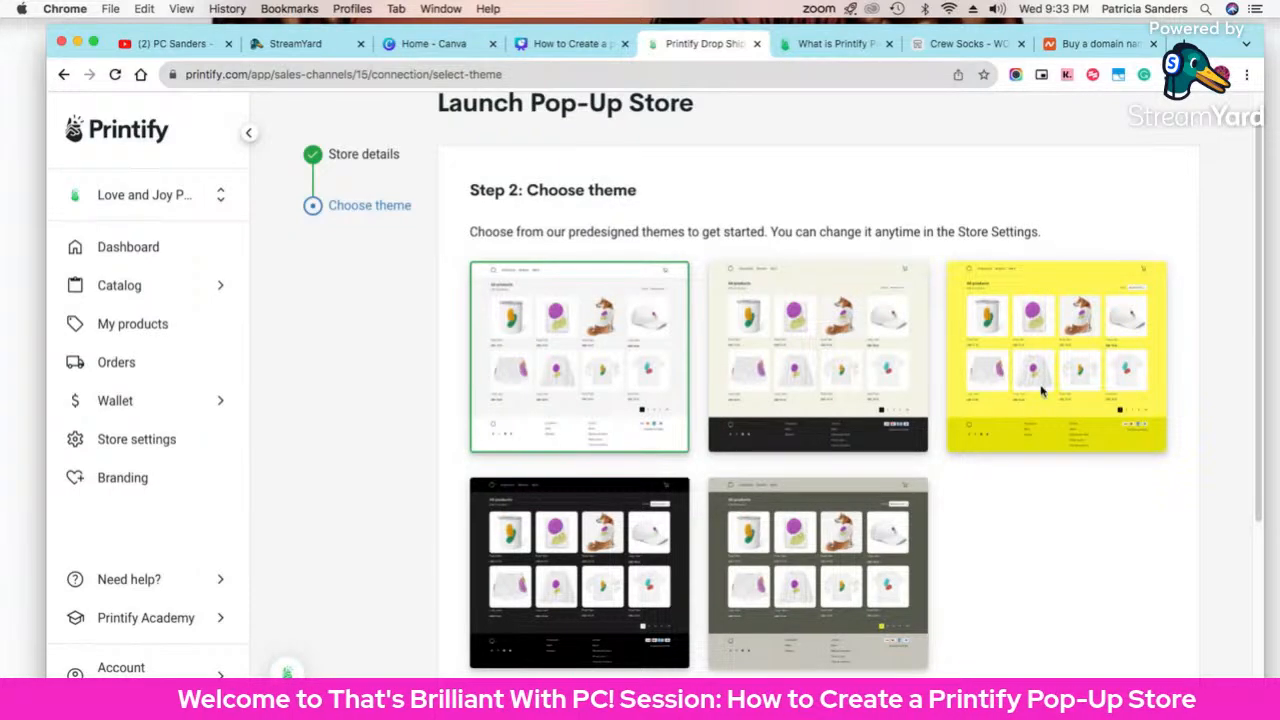
pyautogui.scroll(-2, 1040, 488)
pyautogui.scroll(1, 1033, 500)
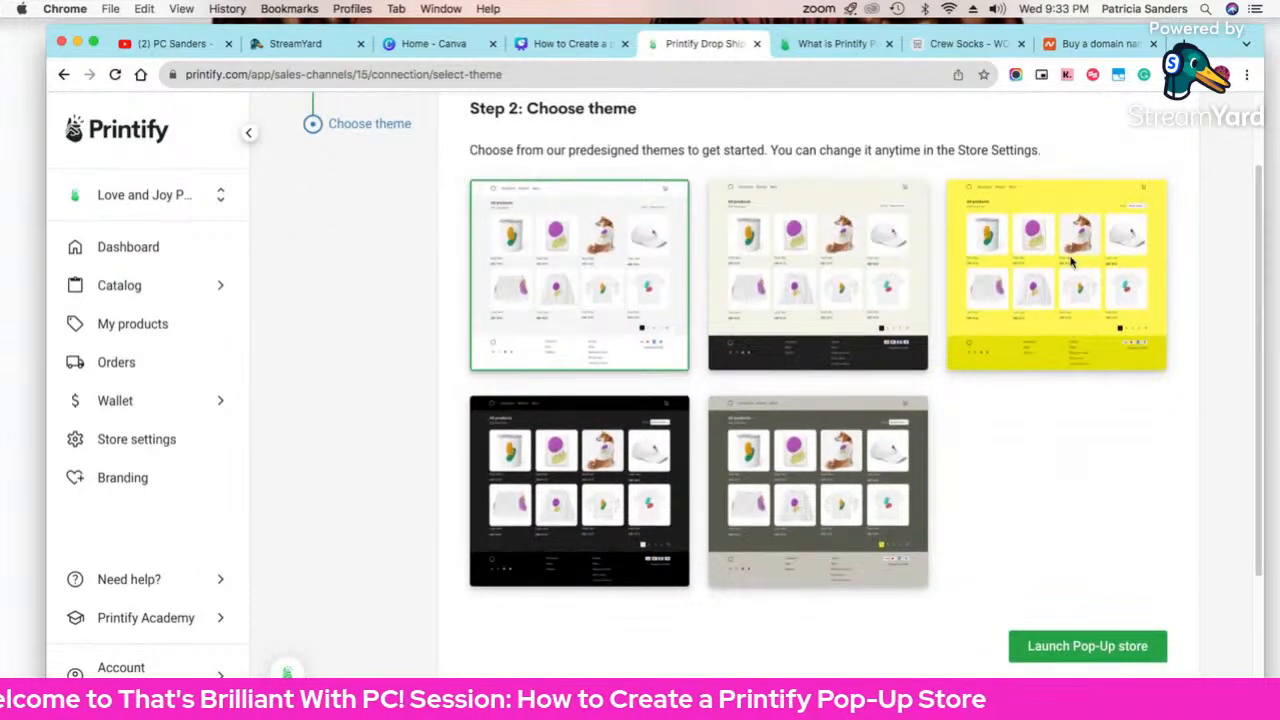
pyautogui.click(1036, 206)
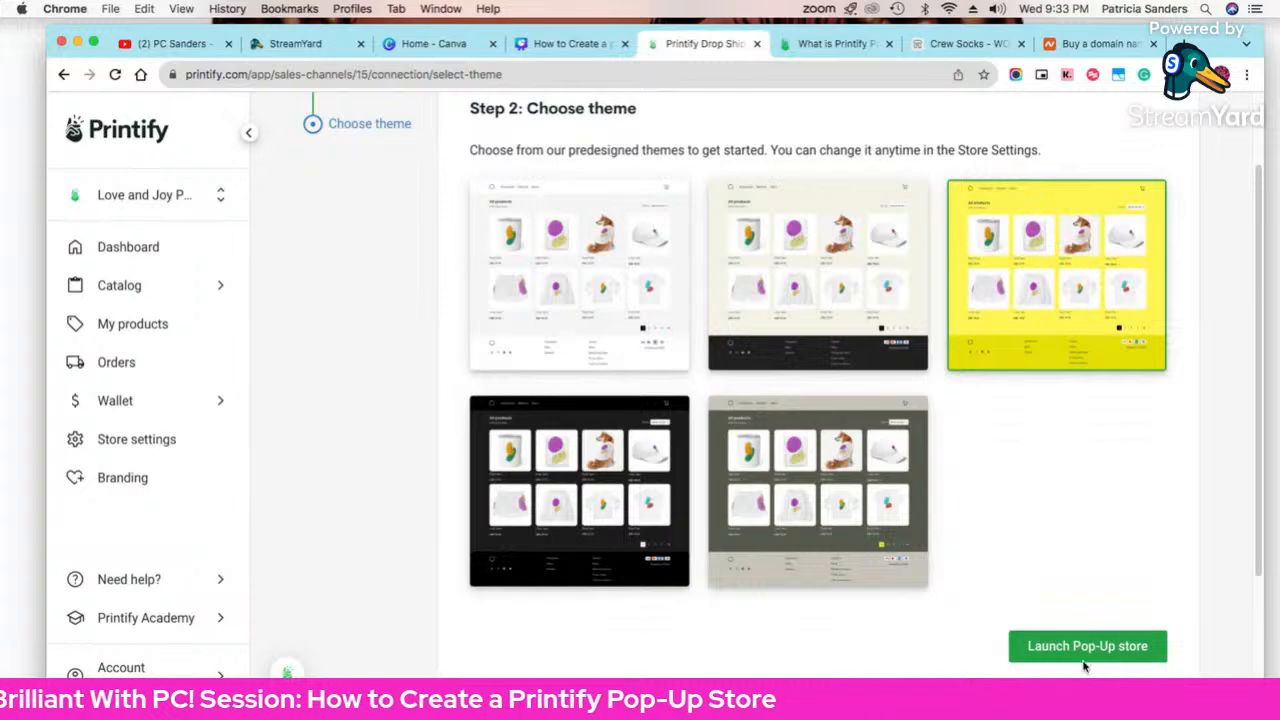
pyautogui.click(880, 584)
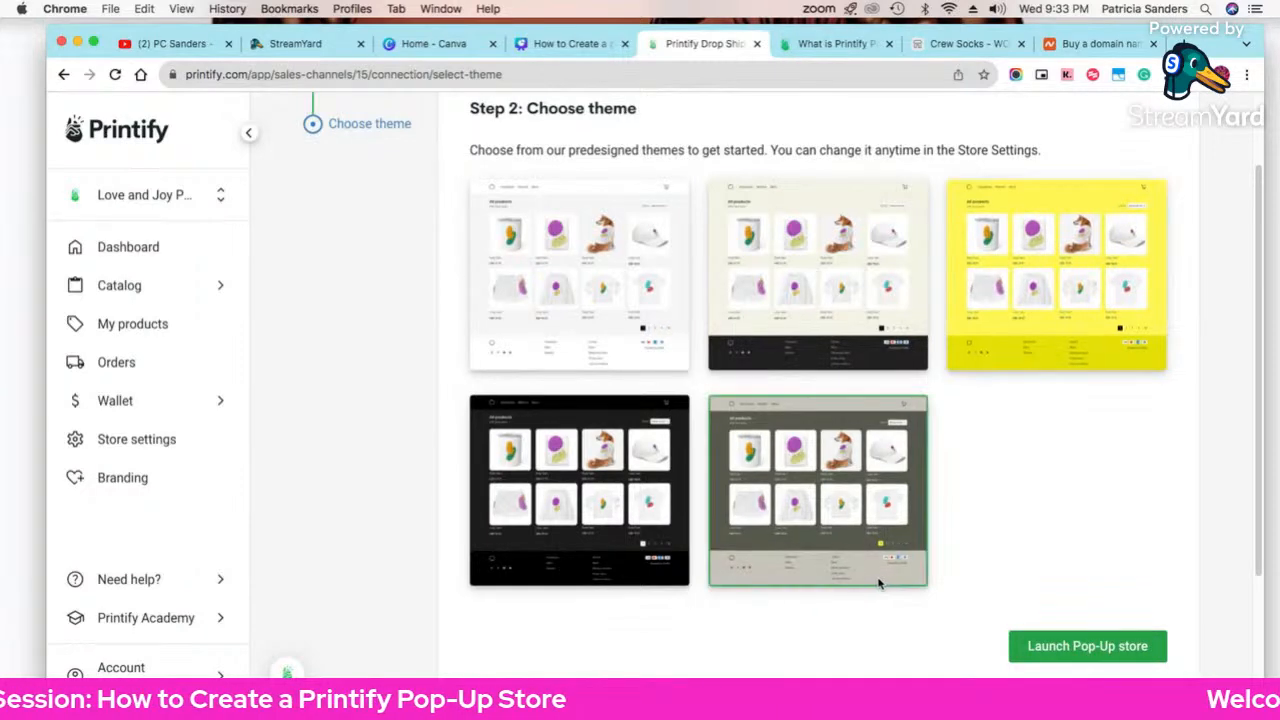
pyautogui.click(1078, 645)
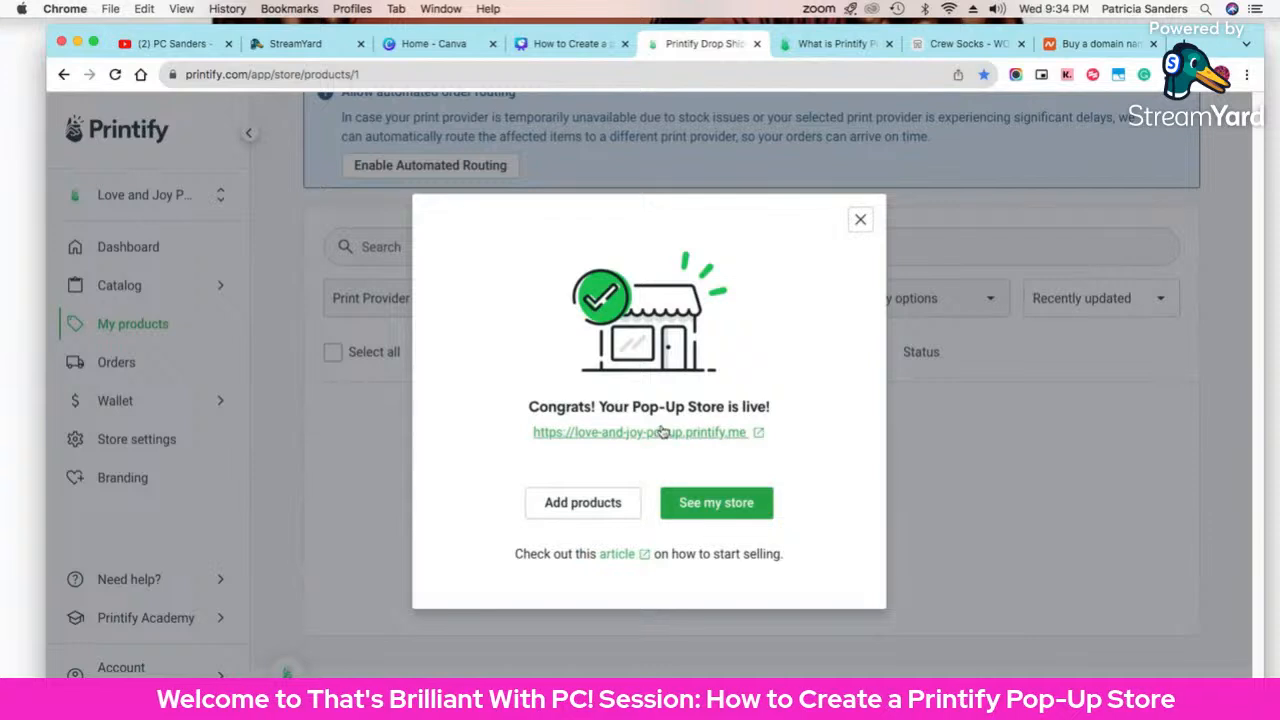
# Step: Open the live Love and Joy storefront, then move through the other tabs back to Printify admin
pyautogui.click(750, 436)
pyautogui.click(984, 50)
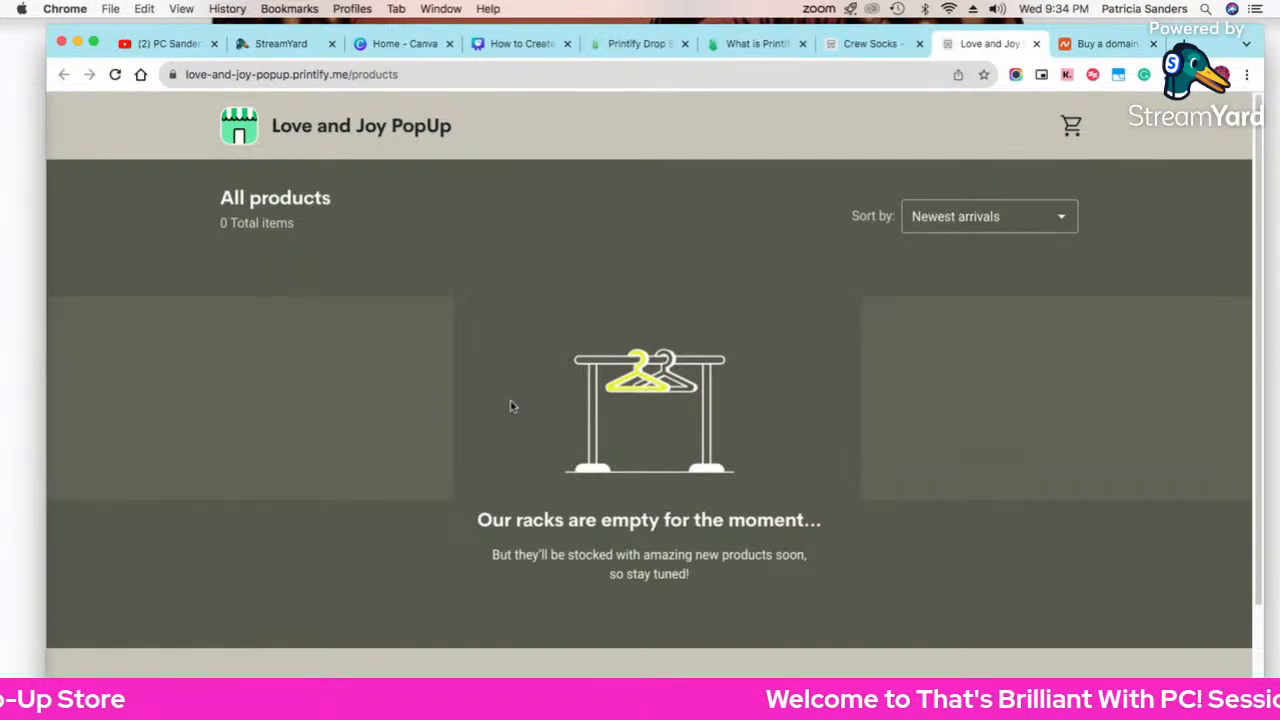
pyautogui.click(871, 44)
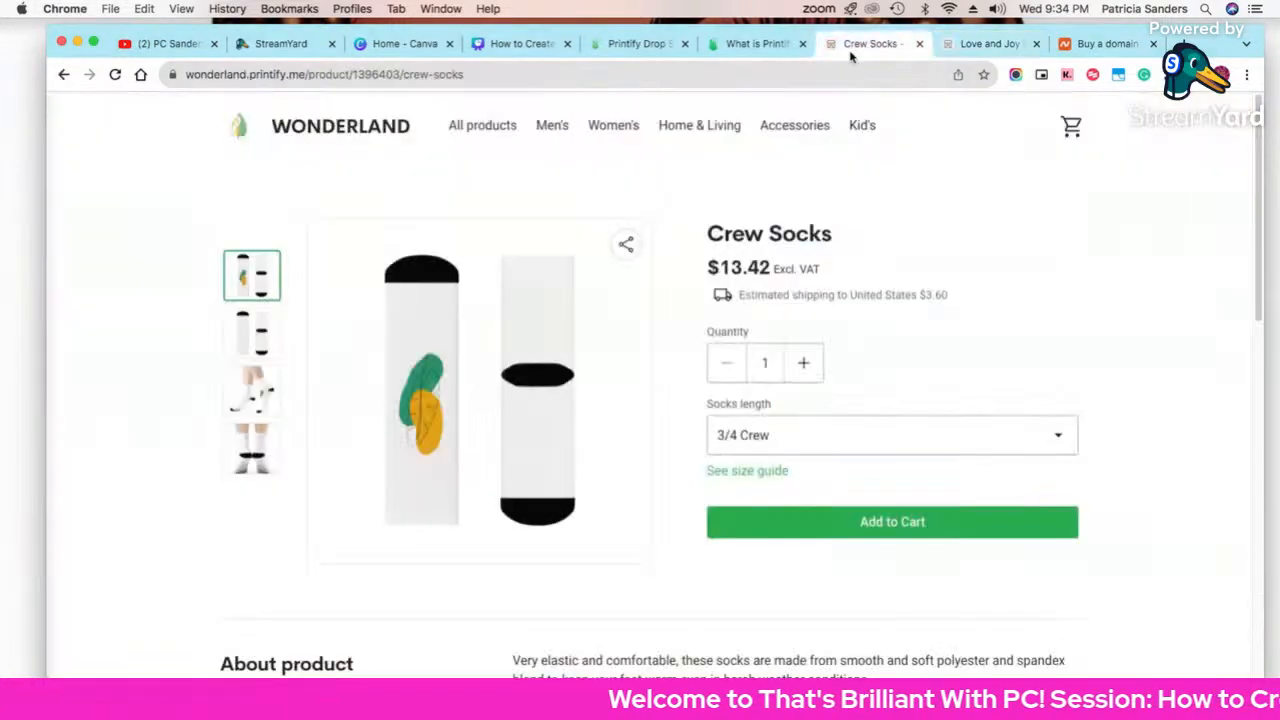
pyautogui.click(750, 44)
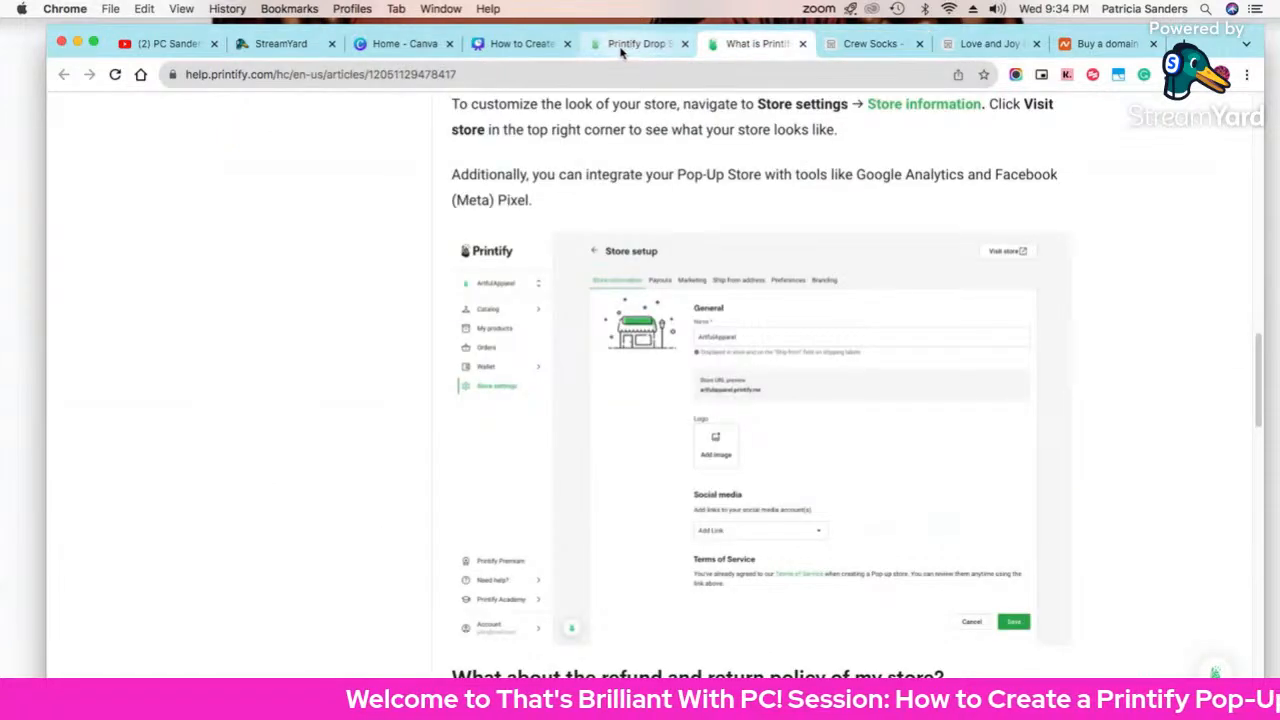
pyautogui.click(630, 44)
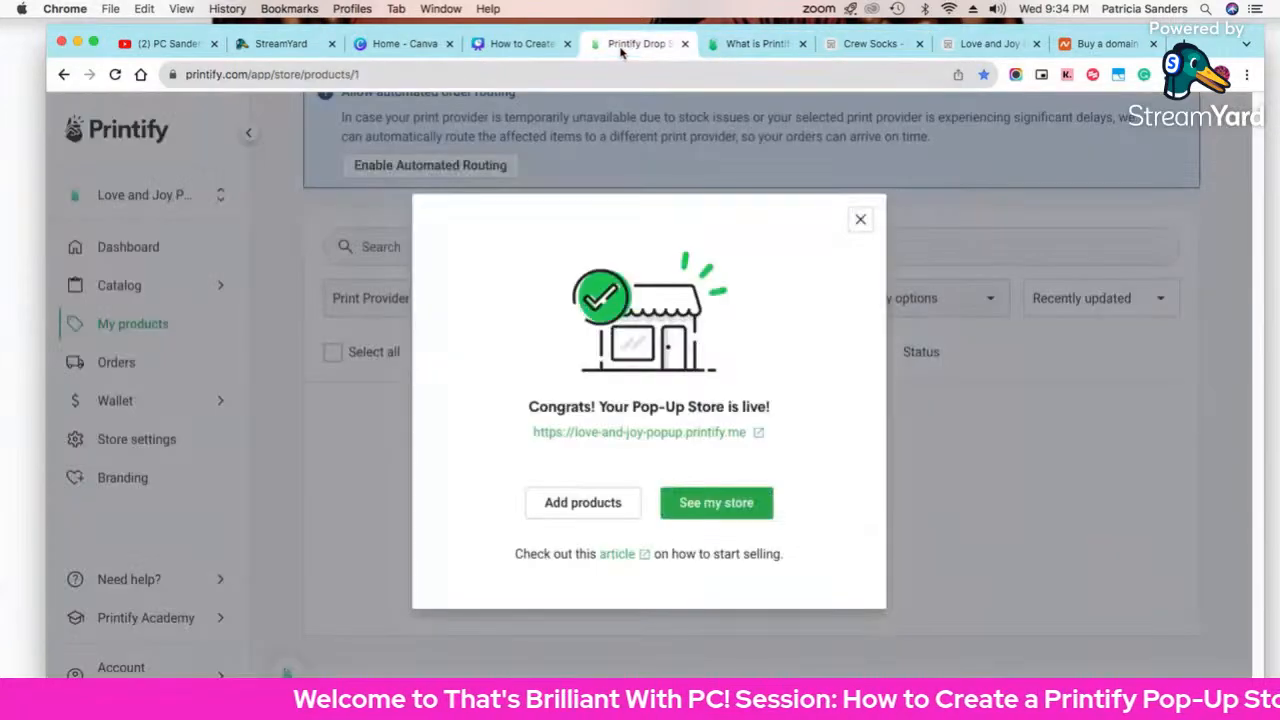
# Step: Close the store-is-live announcement and bring up the Catalog's product categories
pyautogui.click(606, 516)
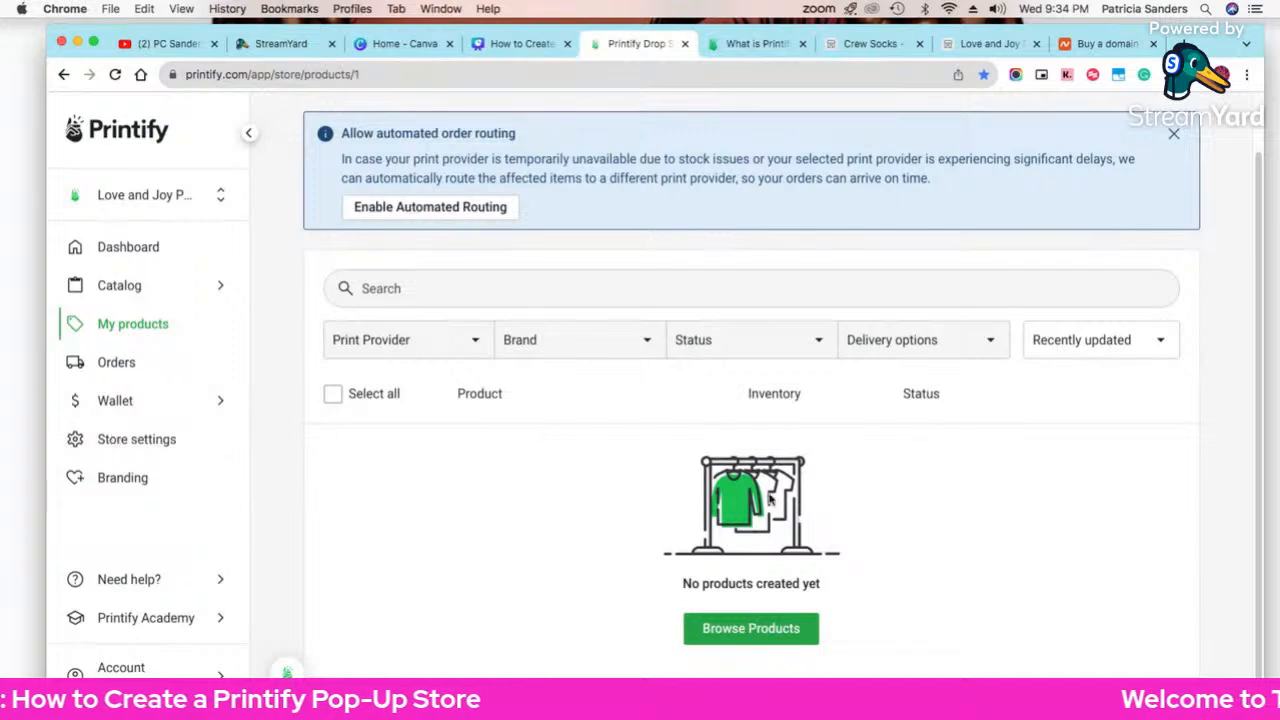
pyautogui.click(132, 289)
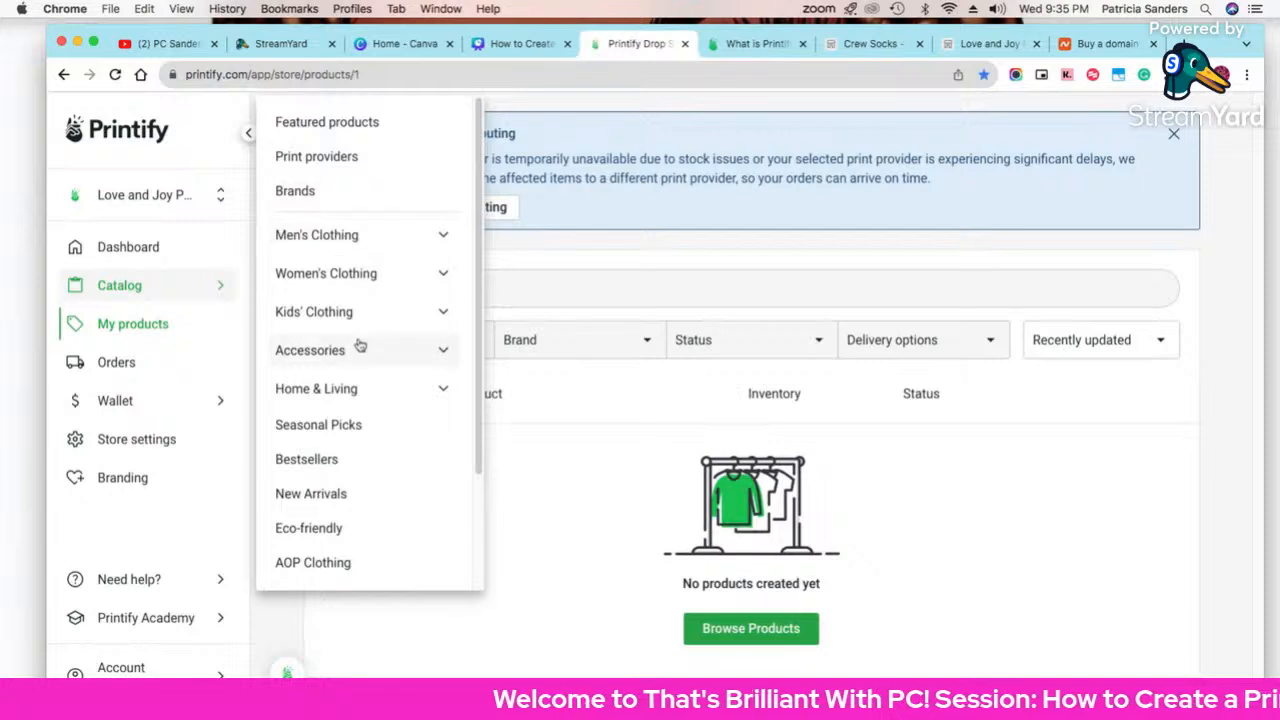
# Step: Expand Accessories and open the Baby Accessories catalog
pyautogui.click(436, 348)
pyautogui.scroll(-3, 408, 454)
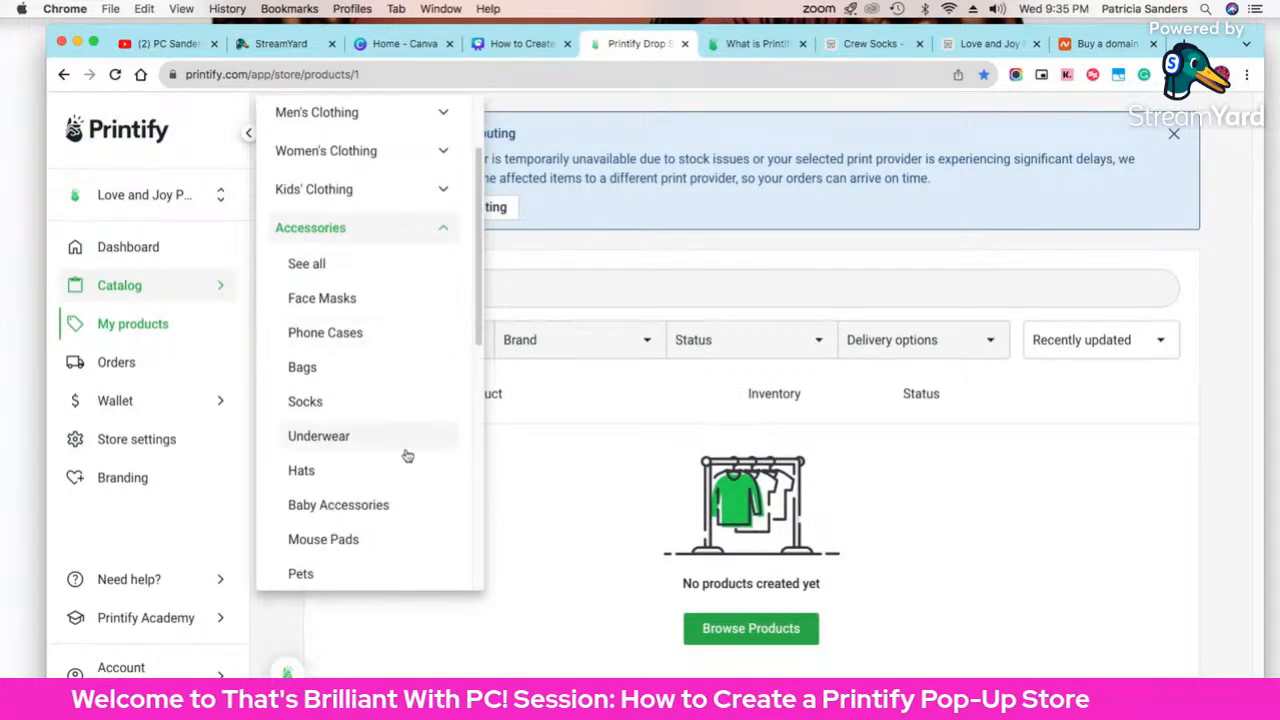
pyautogui.scroll(-1, 407, 456)
pyautogui.scroll(1, 406, 454)
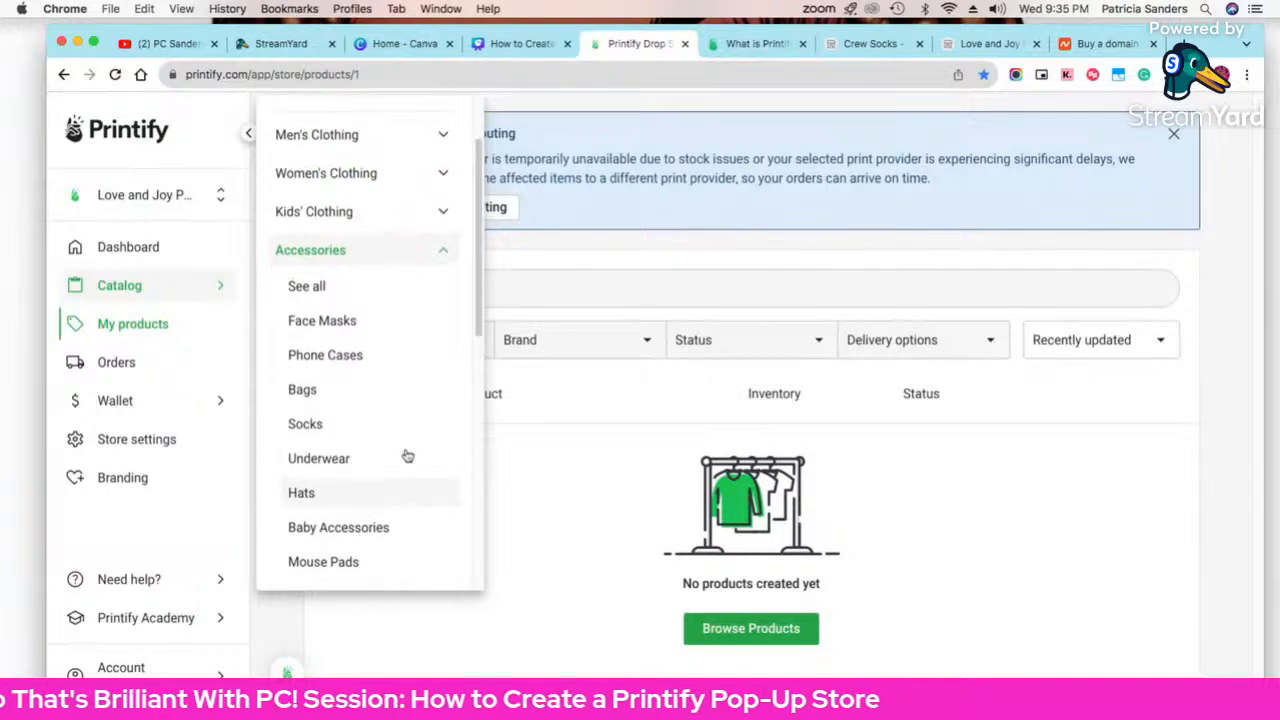
pyautogui.scroll(-1, 406, 454)
pyautogui.scroll(3, 395, 440)
pyautogui.scroll(-2, 323, 309)
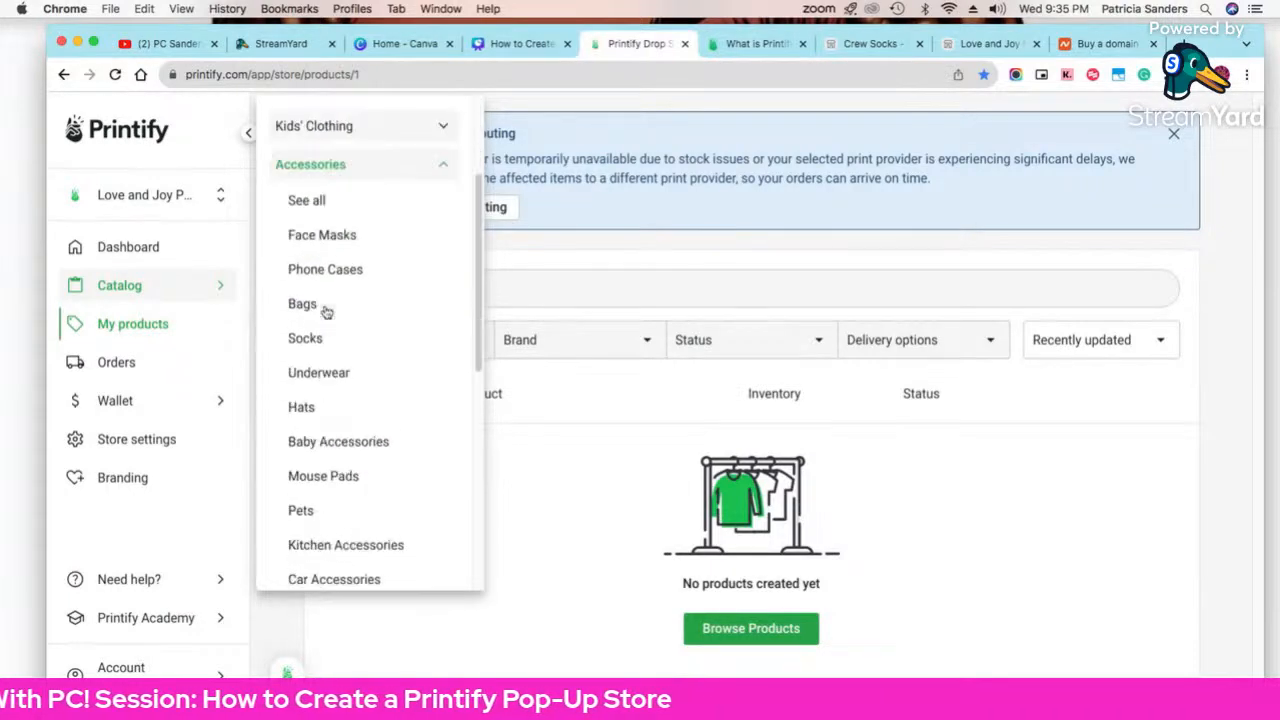
pyautogui.scroll(-1, 346, 374)
pyautogui.scroll(1, 346, 374)
pyautogui.scroll(-5, 346, 378)
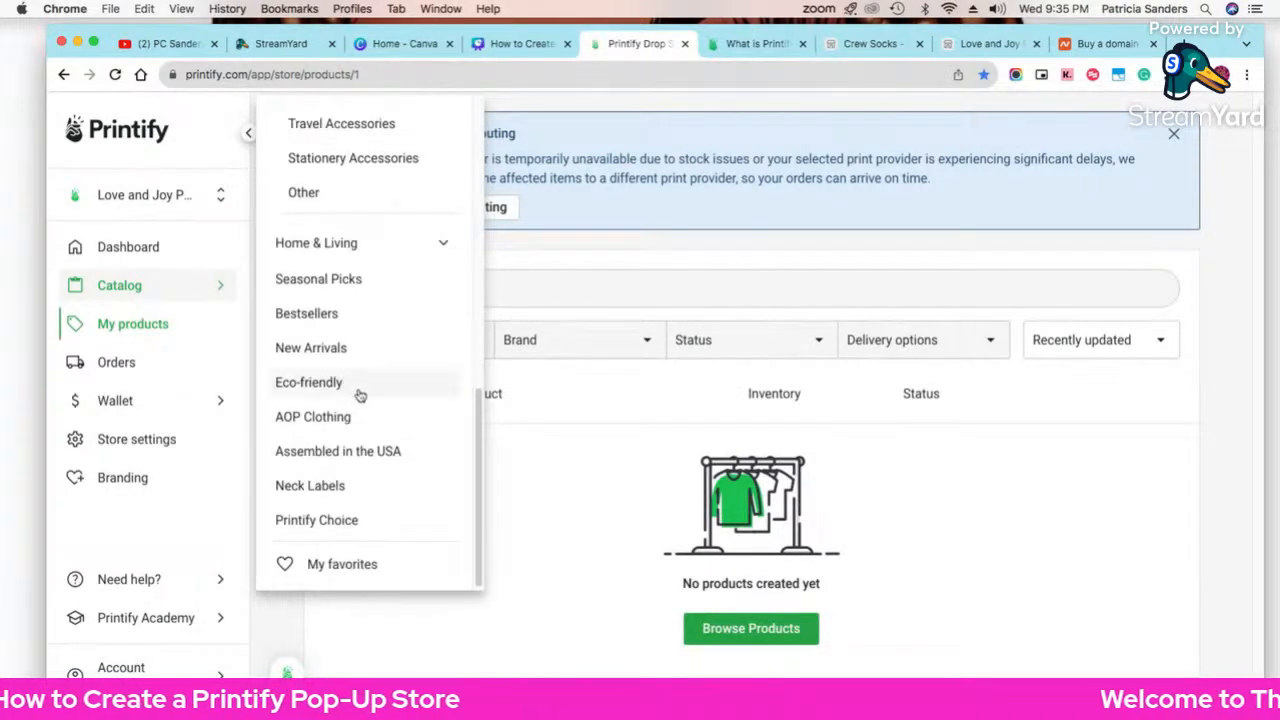
pyautogui.scroll(5, 358, 394)
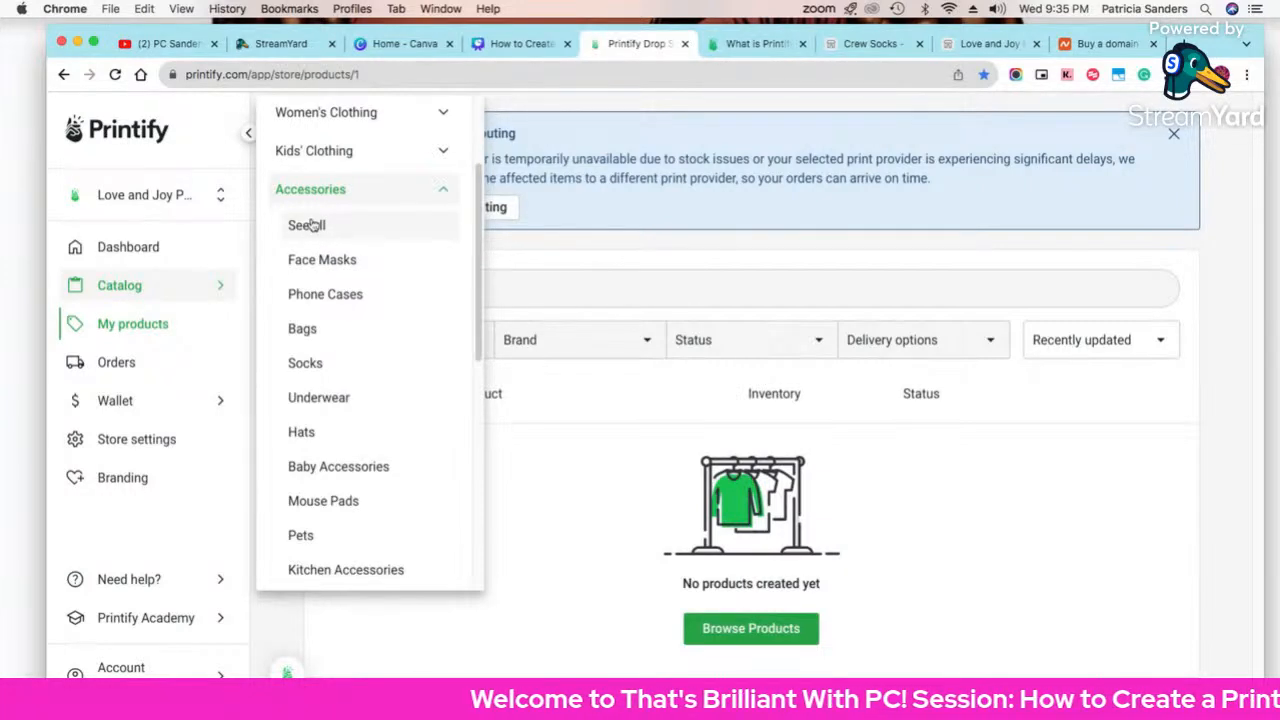
pyautogui.scroll(-2, 329, 323)
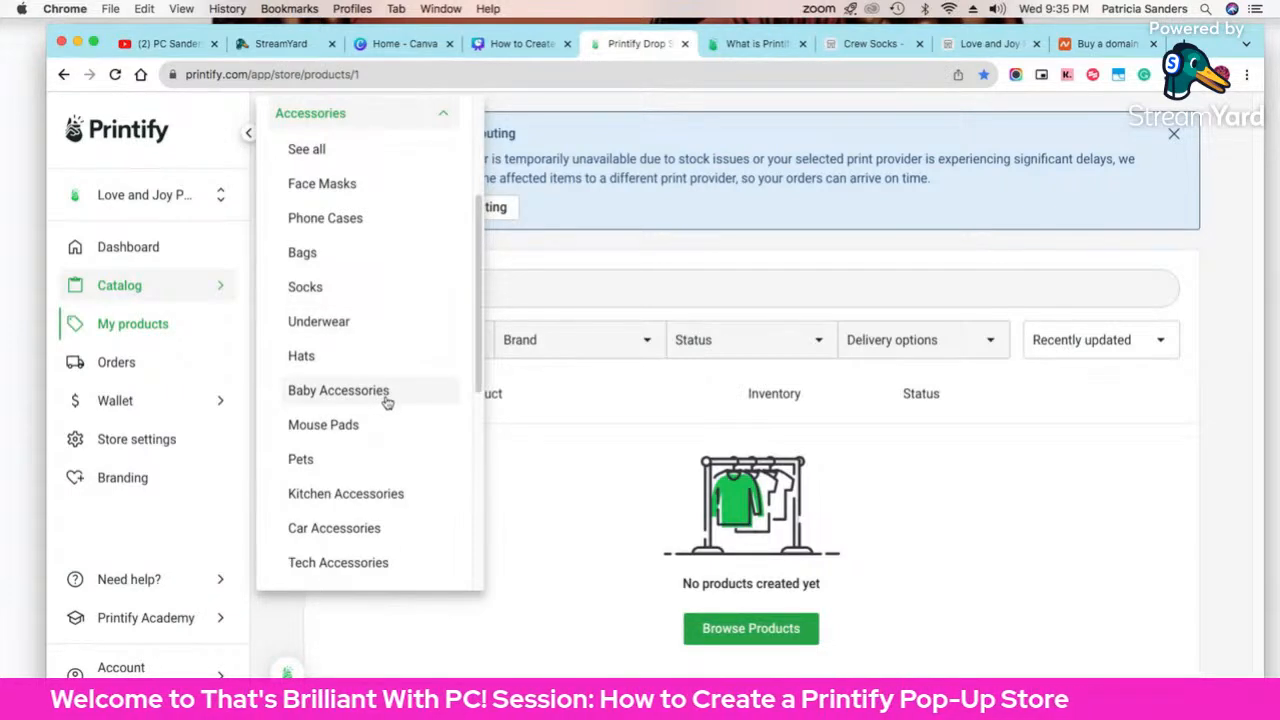
pyautogui.click(360, 400)
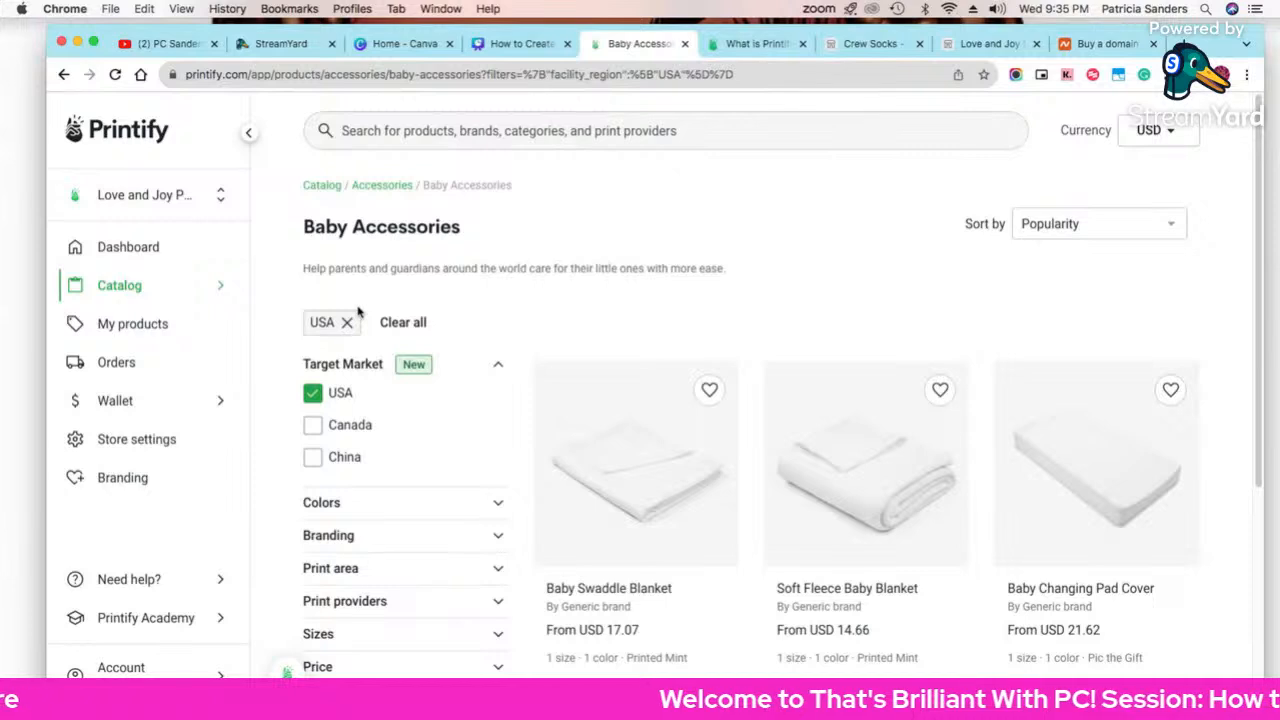
# Step: Open the Baby Beanie (AOP) product from the Baby Accessories list
pyautogui.scroll(-1, 560, 363)
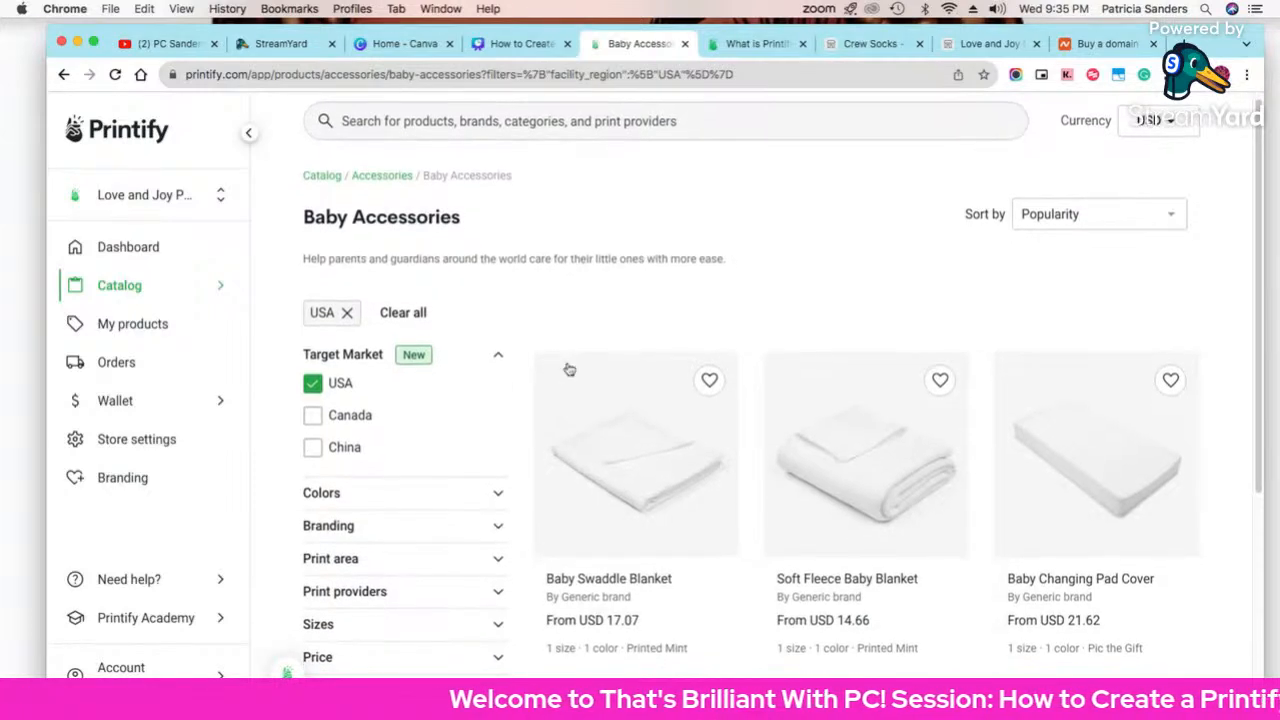
pyautogui.scroll(-1, 770, 442)
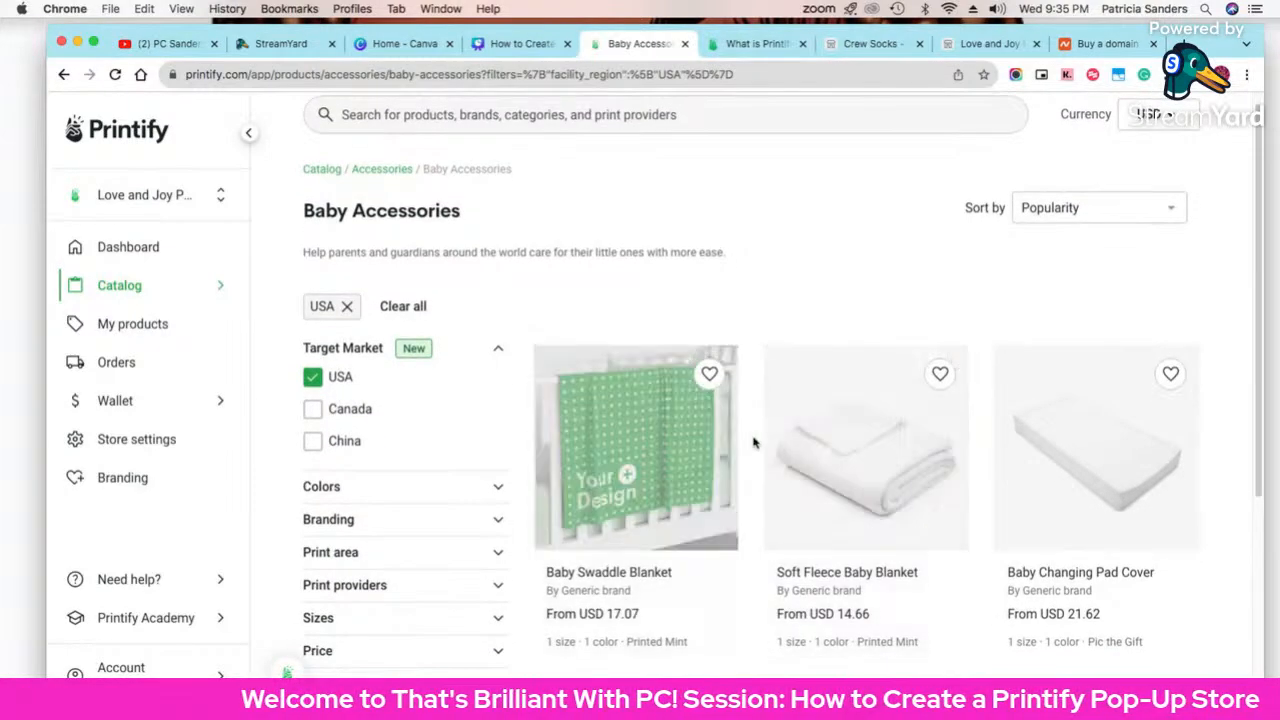
pyautogui.scroll(-3, 650, 455)
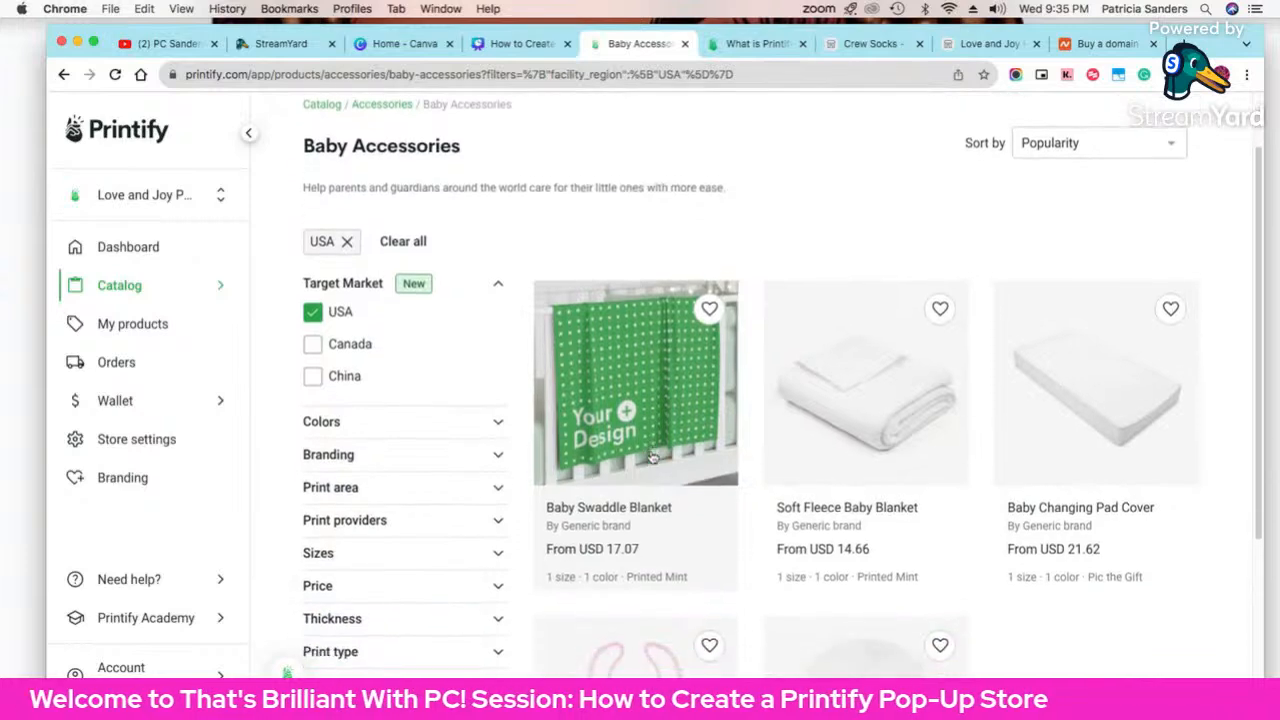
pyautogui.scroll(-5, 648, 453)
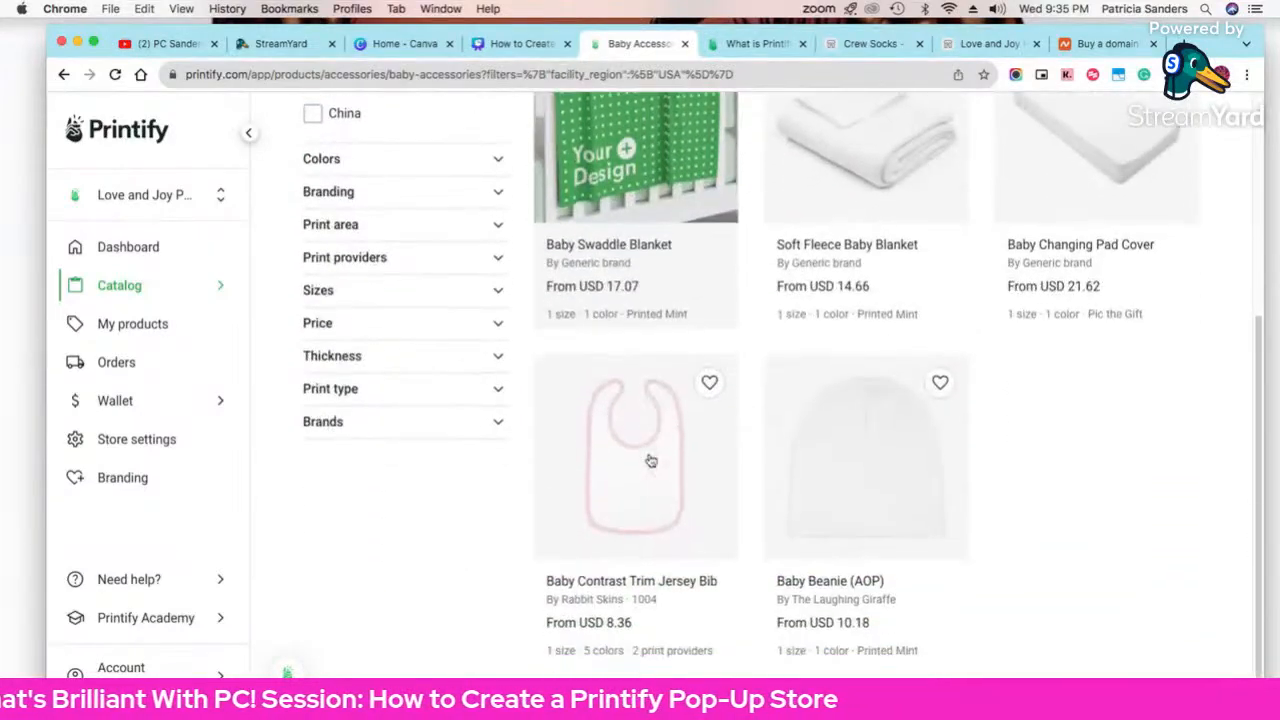
pyautogui.click(820, 477)
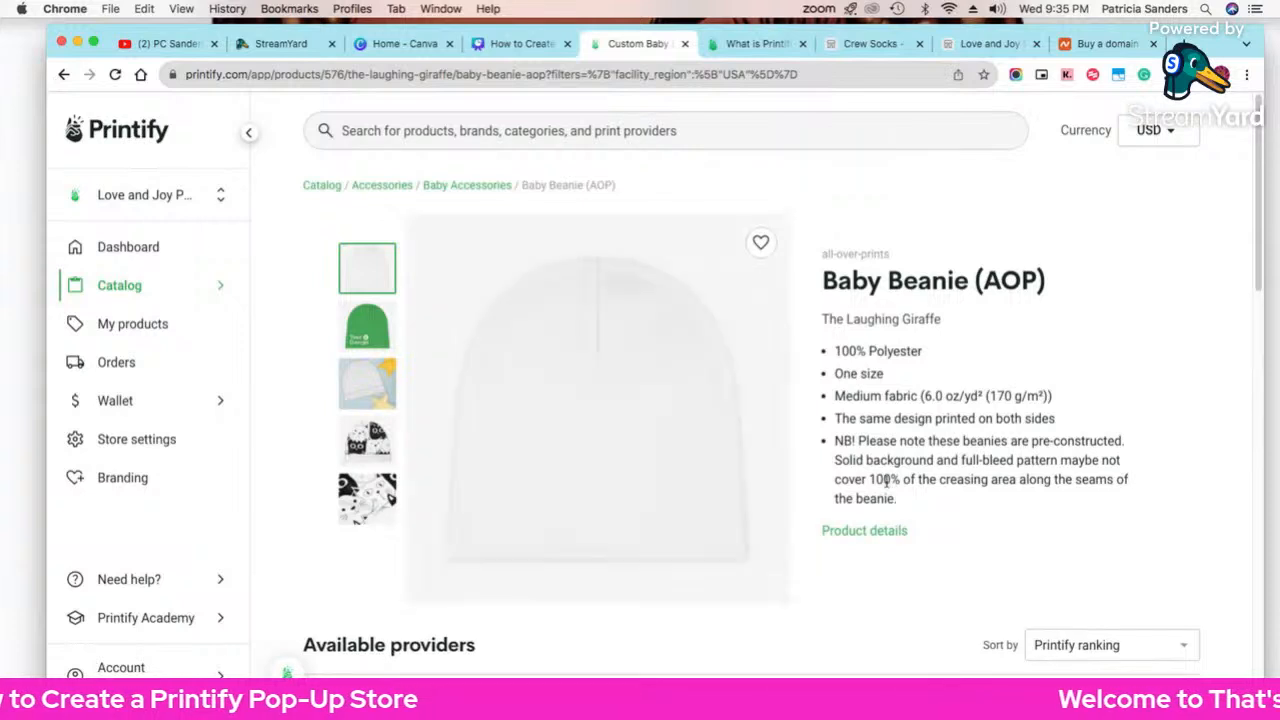
# Step: Scroll the Baby Beanie (AOP) page to Available providers, where Printed Mint is rated 9.5
pyautogui.scroll(-2, 667, 420)
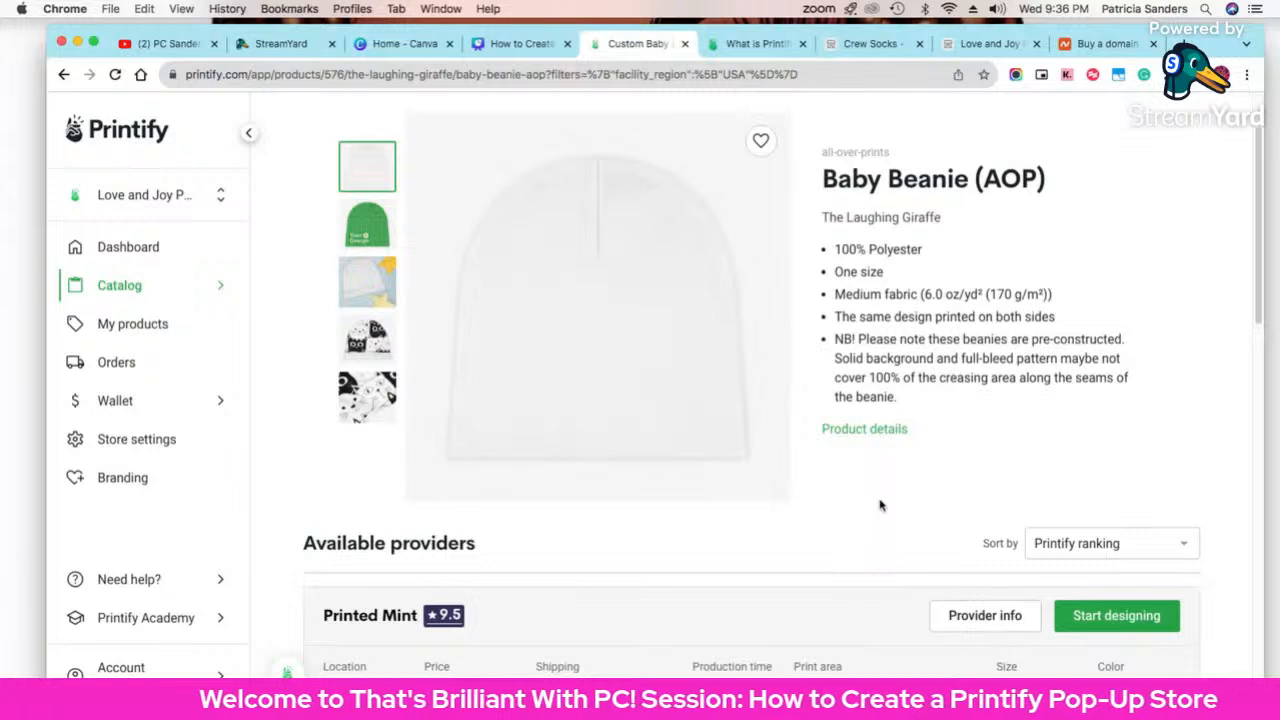
# Step: Start designing the beanie with Printed Mint and dismiss the designing guidelines tip
pyautogui.click(1080, 620)
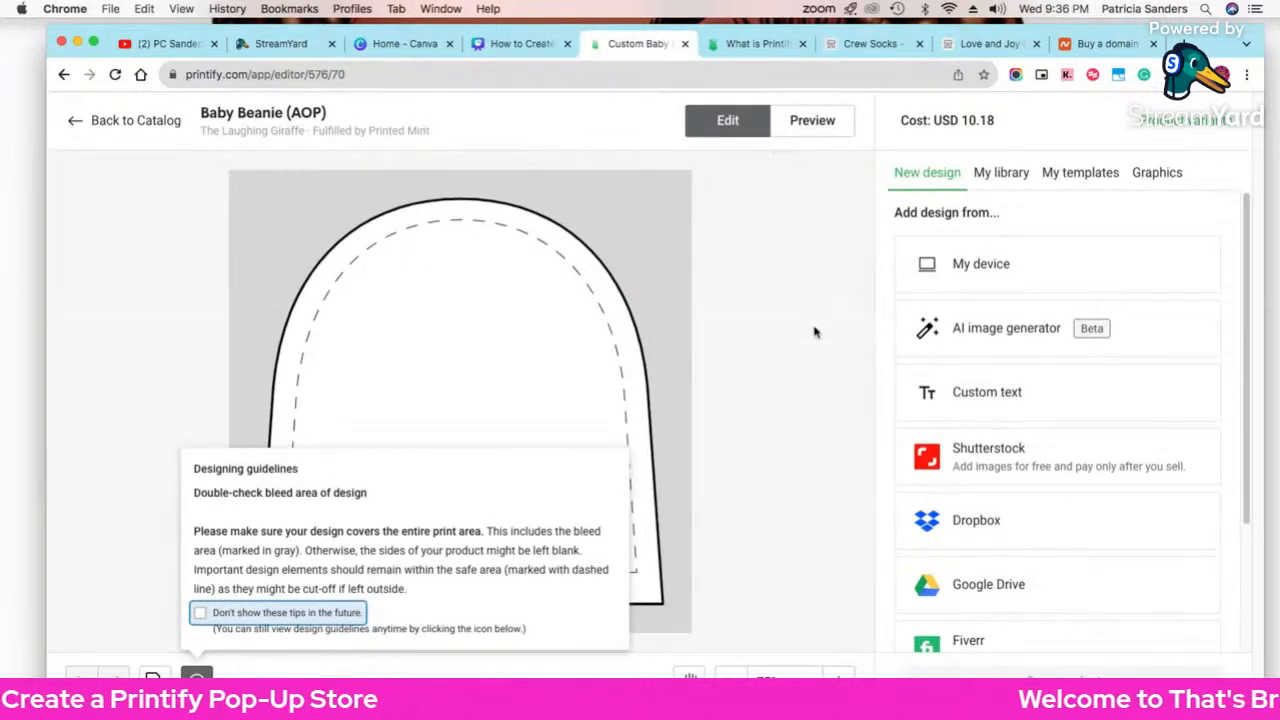
pyautogui.click(702, 380)
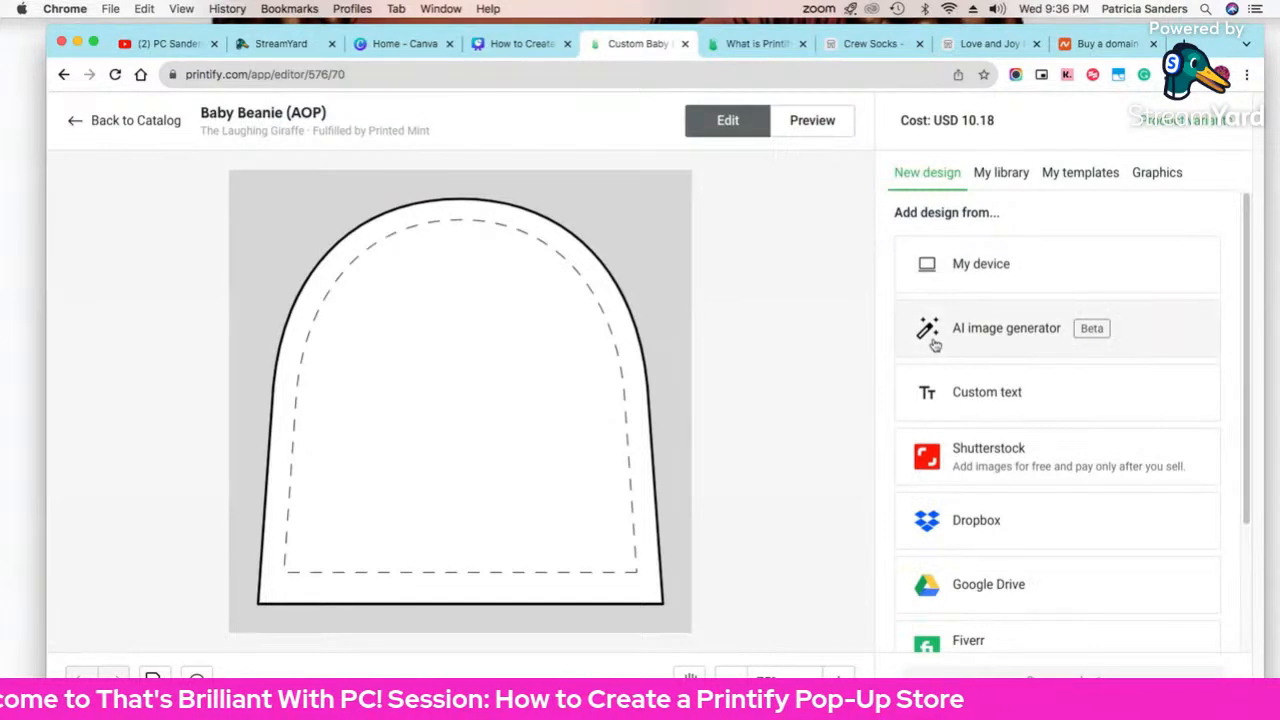
# Step: Open the AI image generator and choose the Comic Book style
pyautogui.click(997, 343)
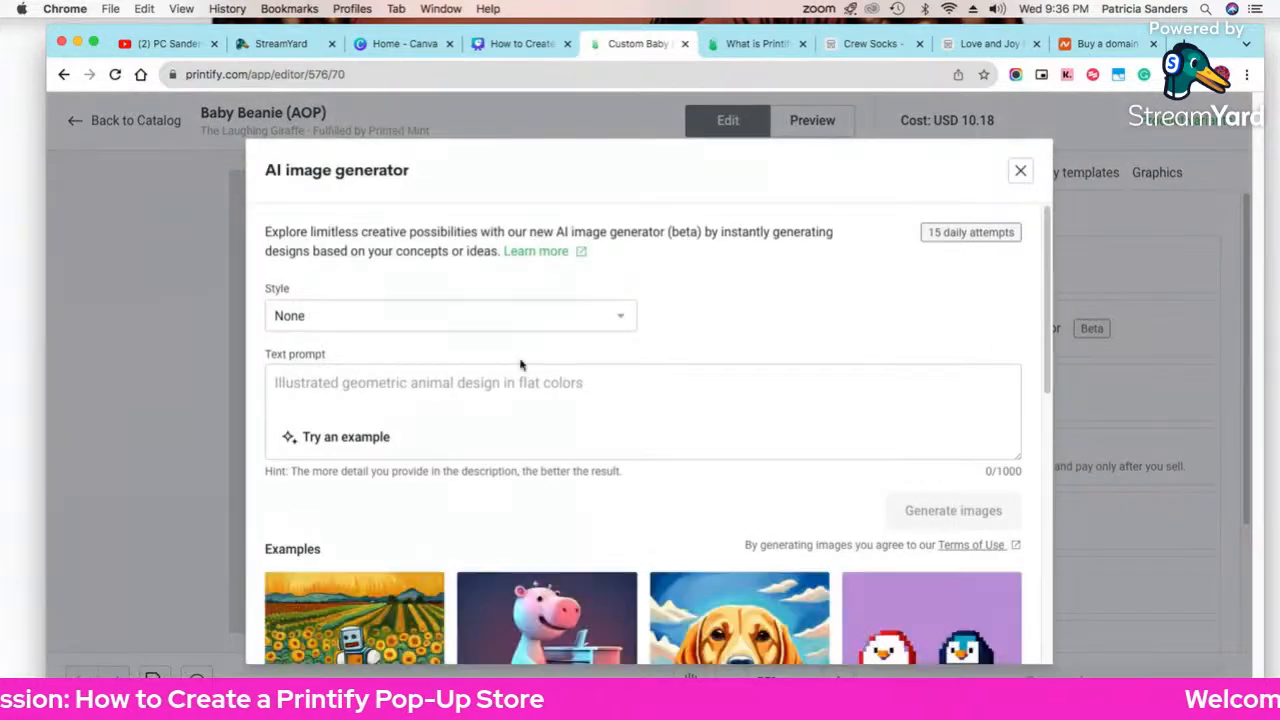
pyautogui.scroll(-10, 431, 320)
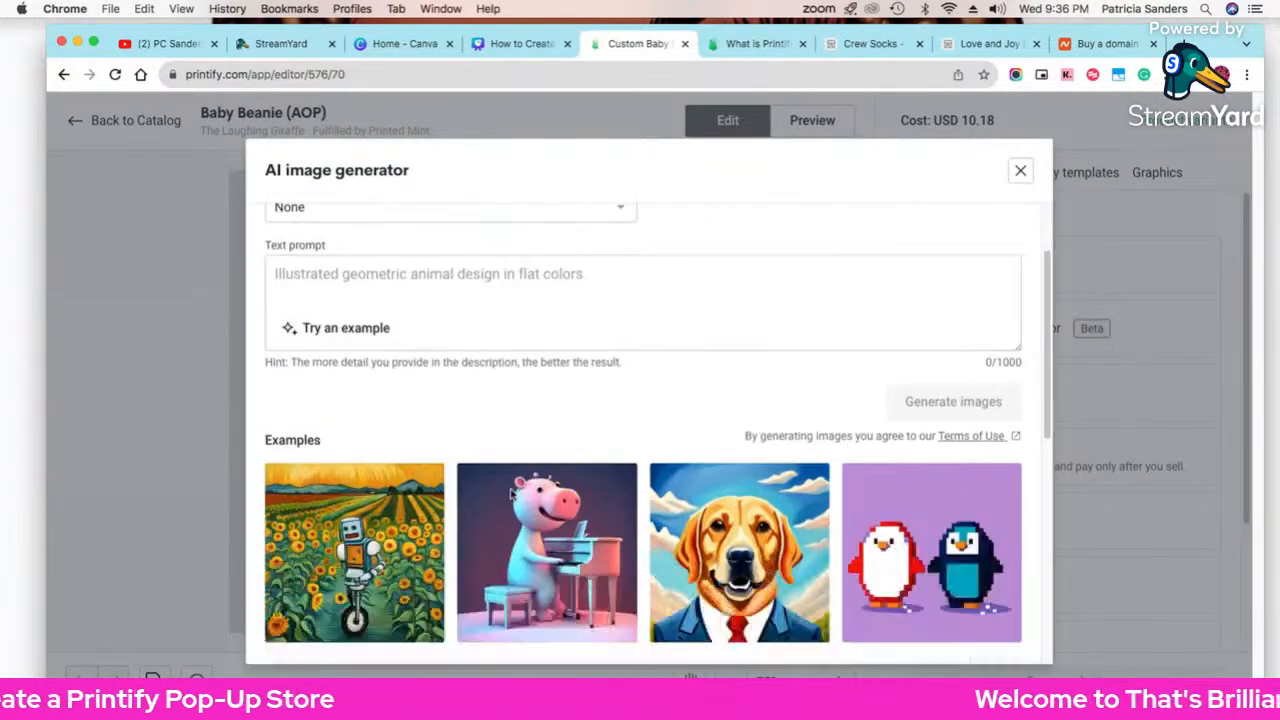
pyautogui.scroll(1, 718, 440)
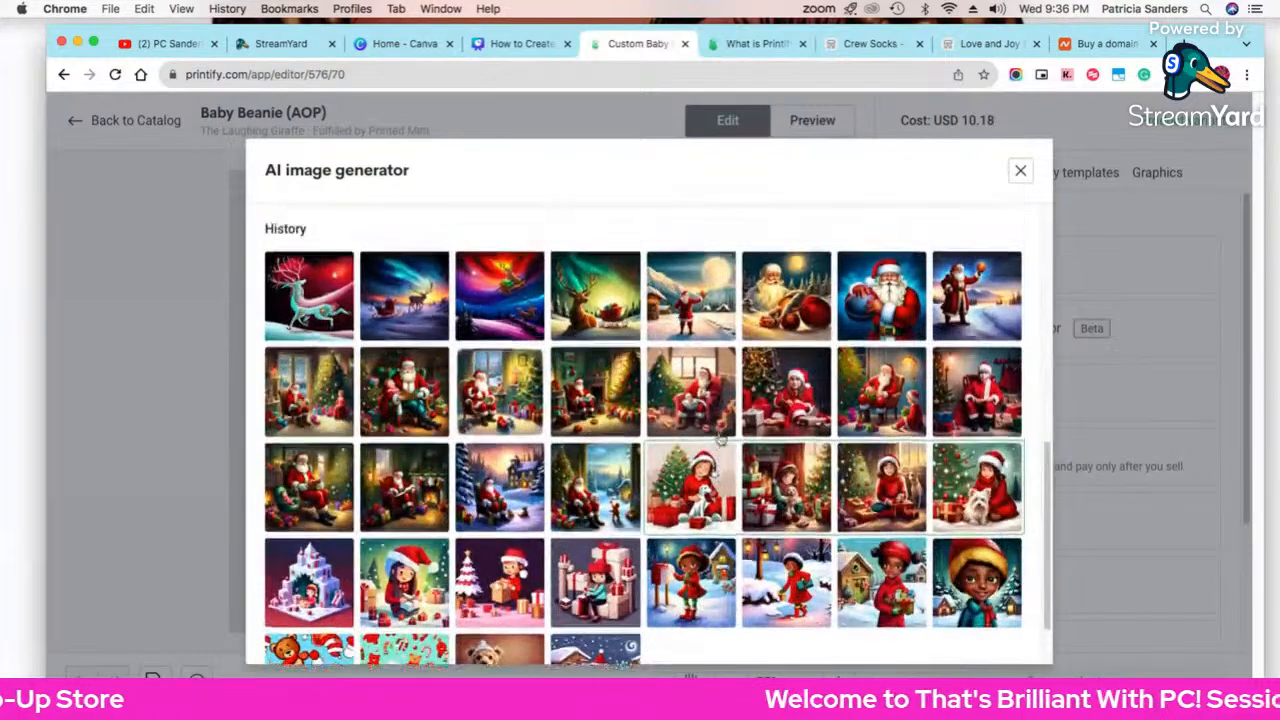
pyautogui.scroll(1, 880, 615)
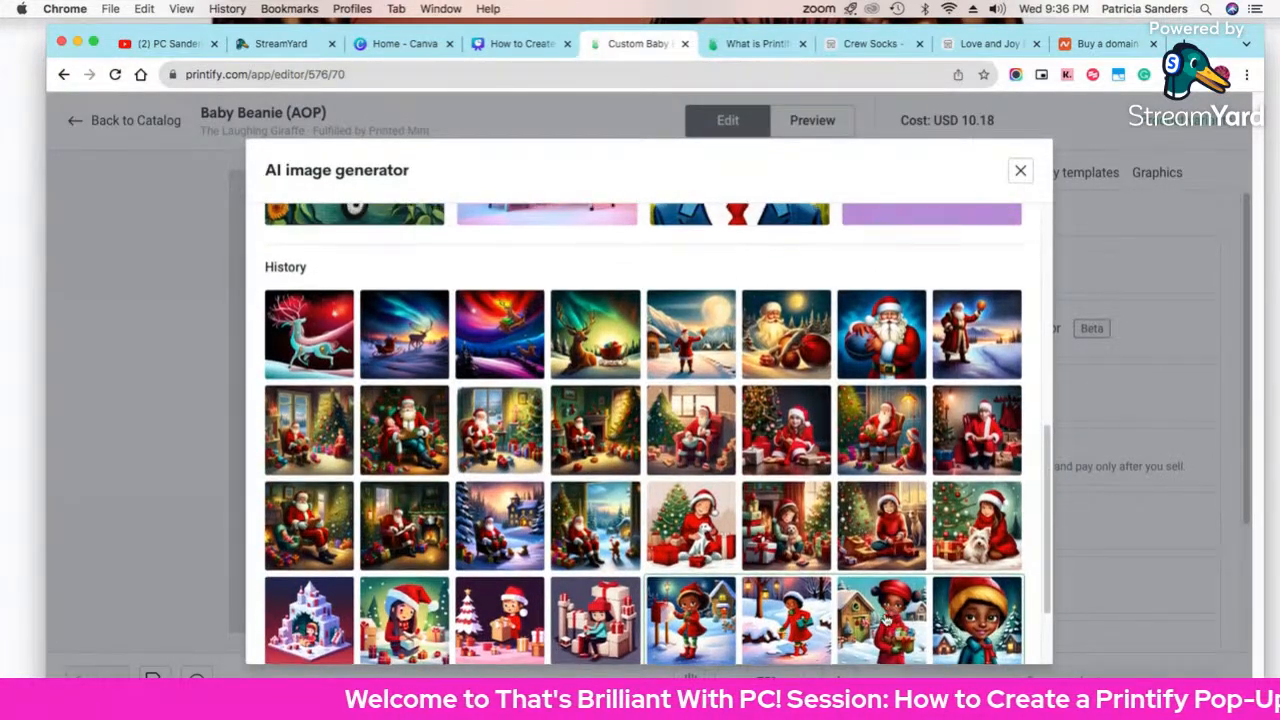
pyautogui.scroll(-3, 886, 622)
pyautogui.scroll(15, 827, 523)
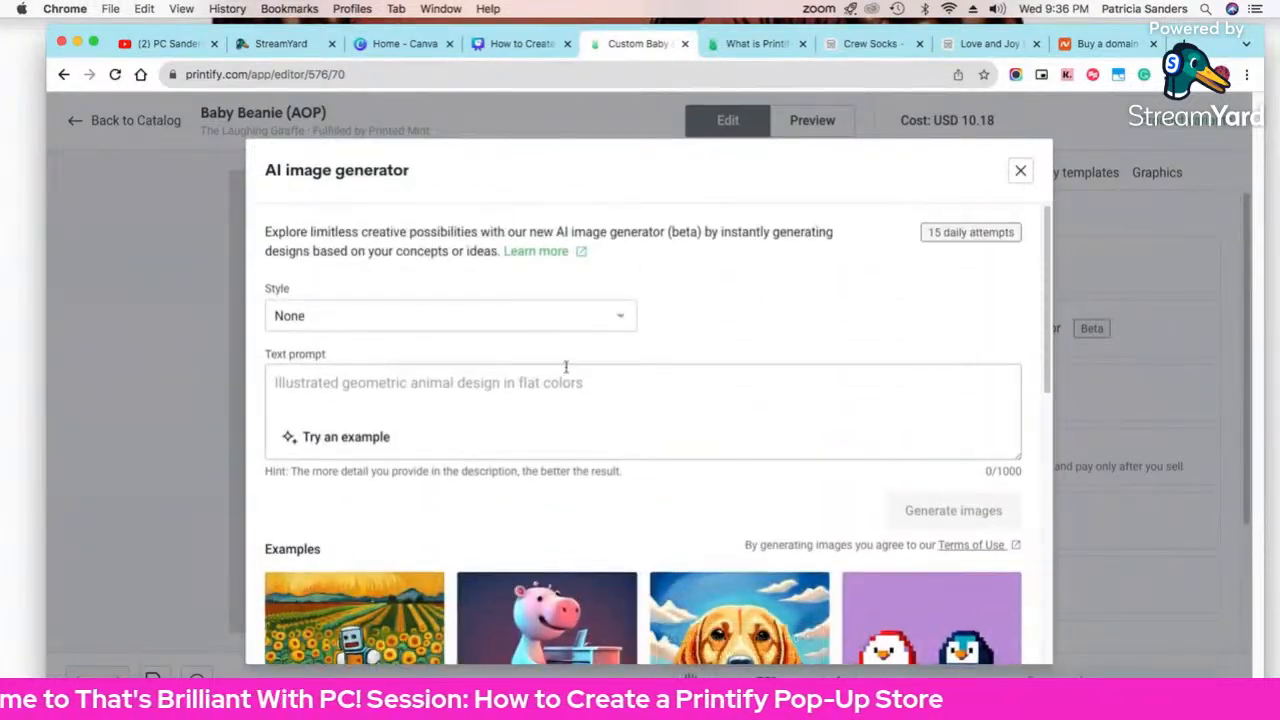
pyautogui.click(529, 318)
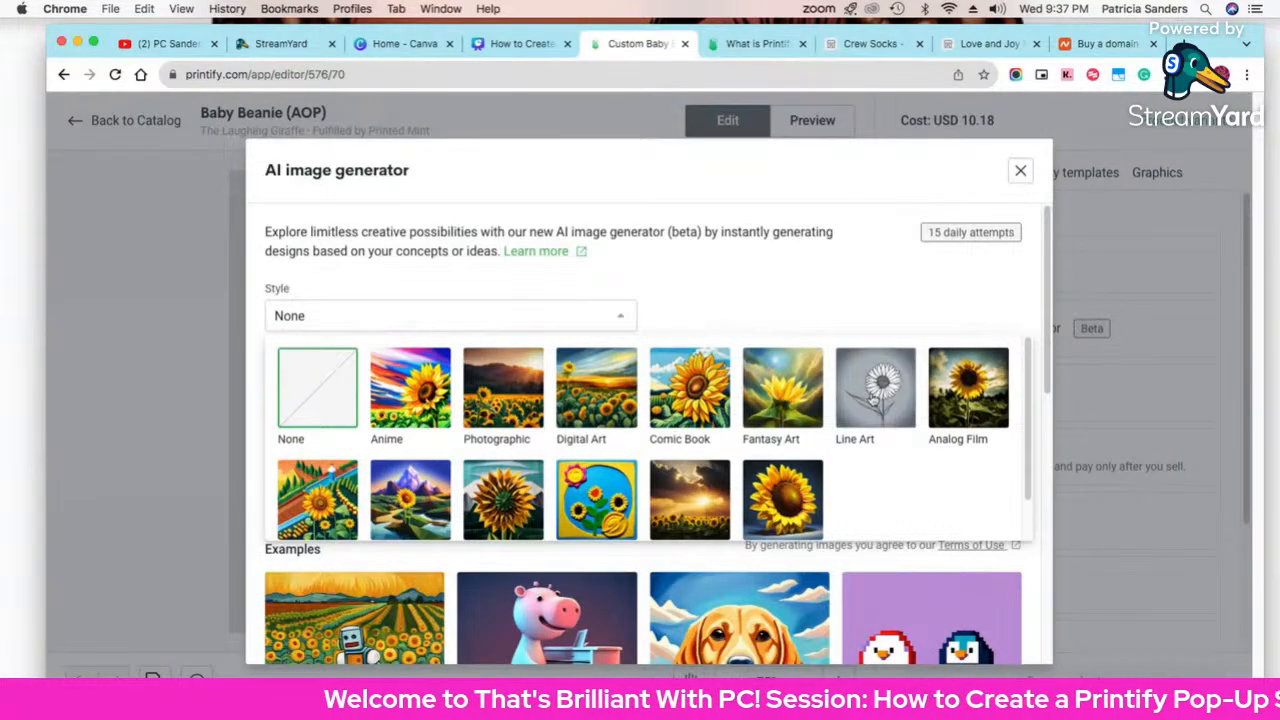
pyautogui.click(688, 417)
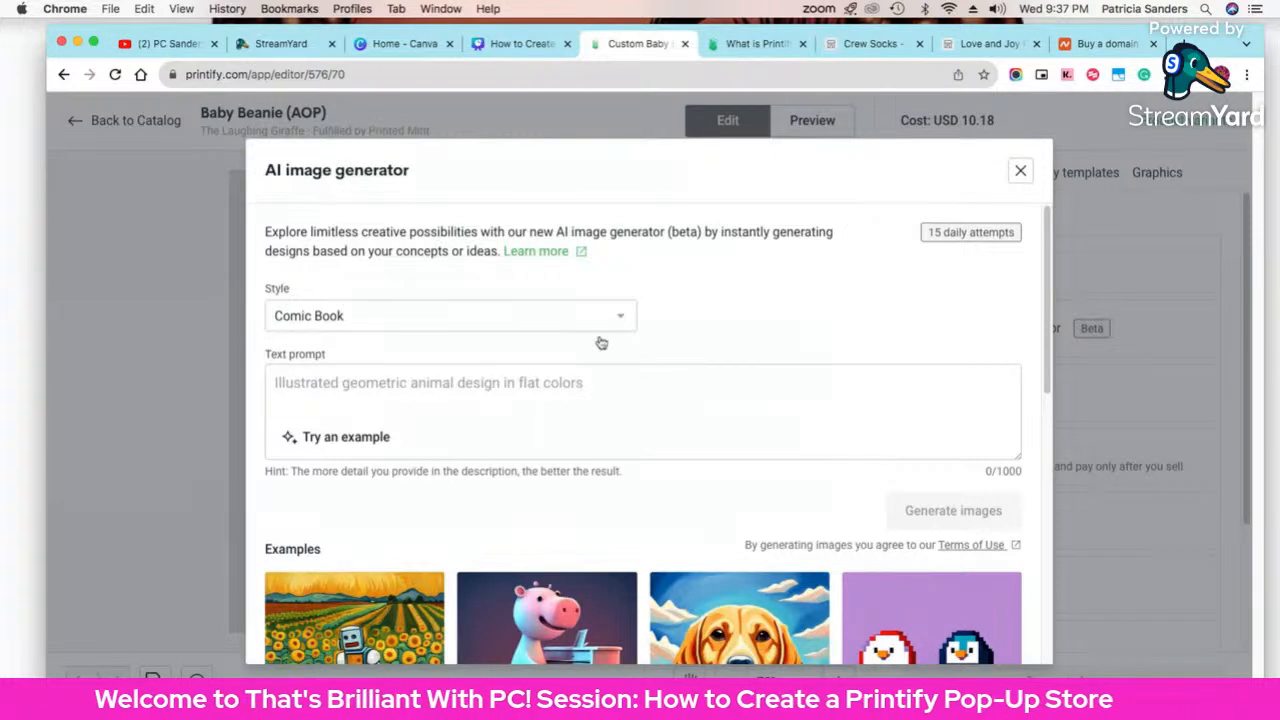
# Step: Write the prompt 'Create an illustrated name "Amber" in shades of pink.'
pyautogui.click(589, 387)
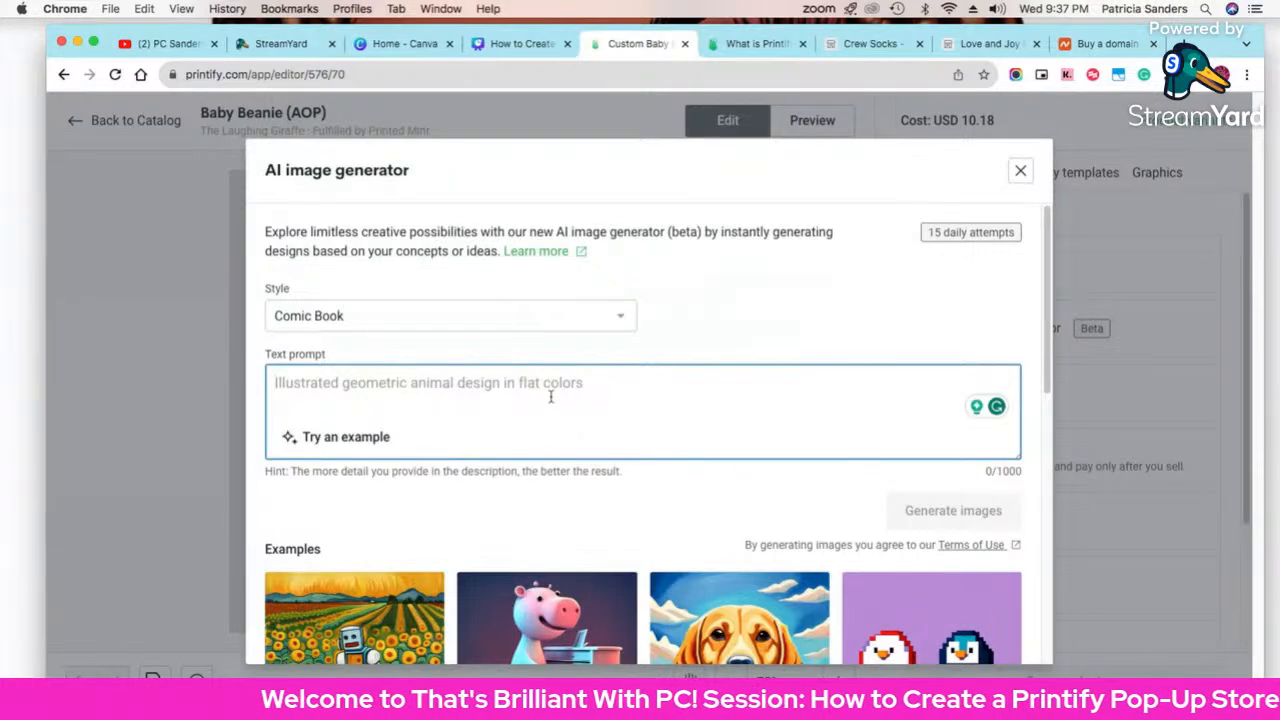
pyautogui.write('Create')
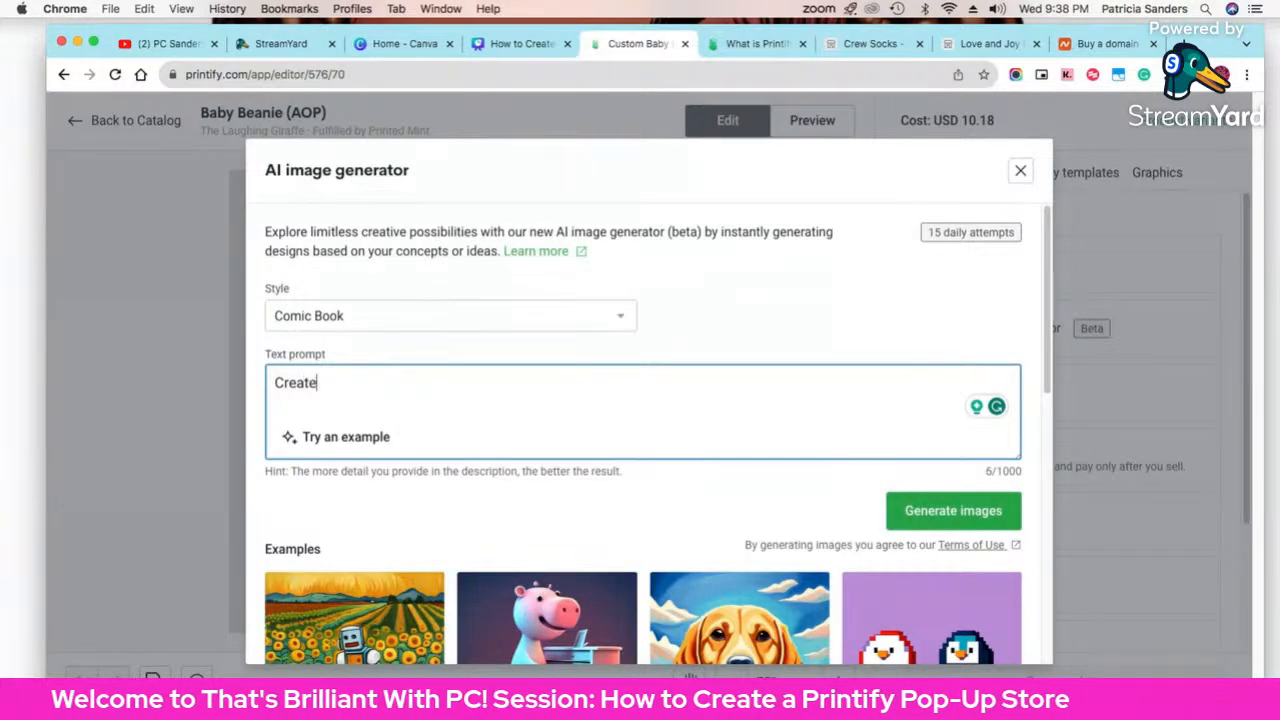
pyautogui.write(' a')
pyautogui.press('BackSpace')
pyautogui.write('n ')
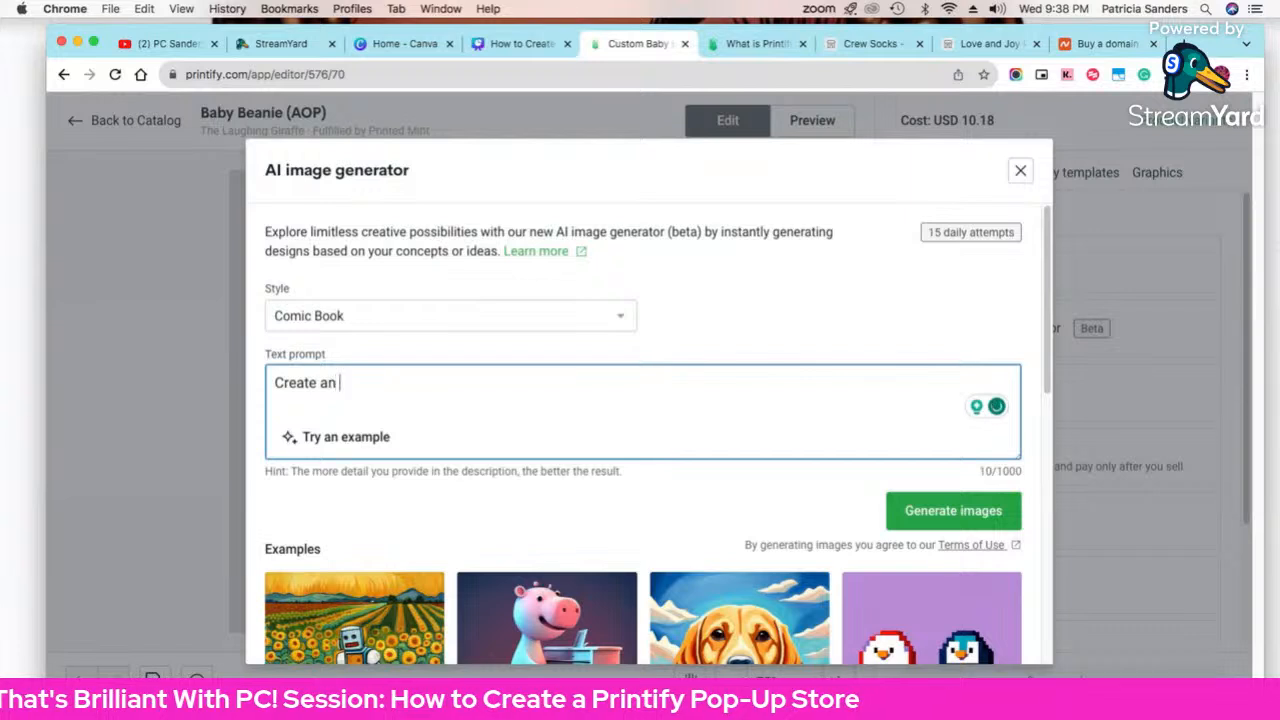
pyautogui.write('illustrated')
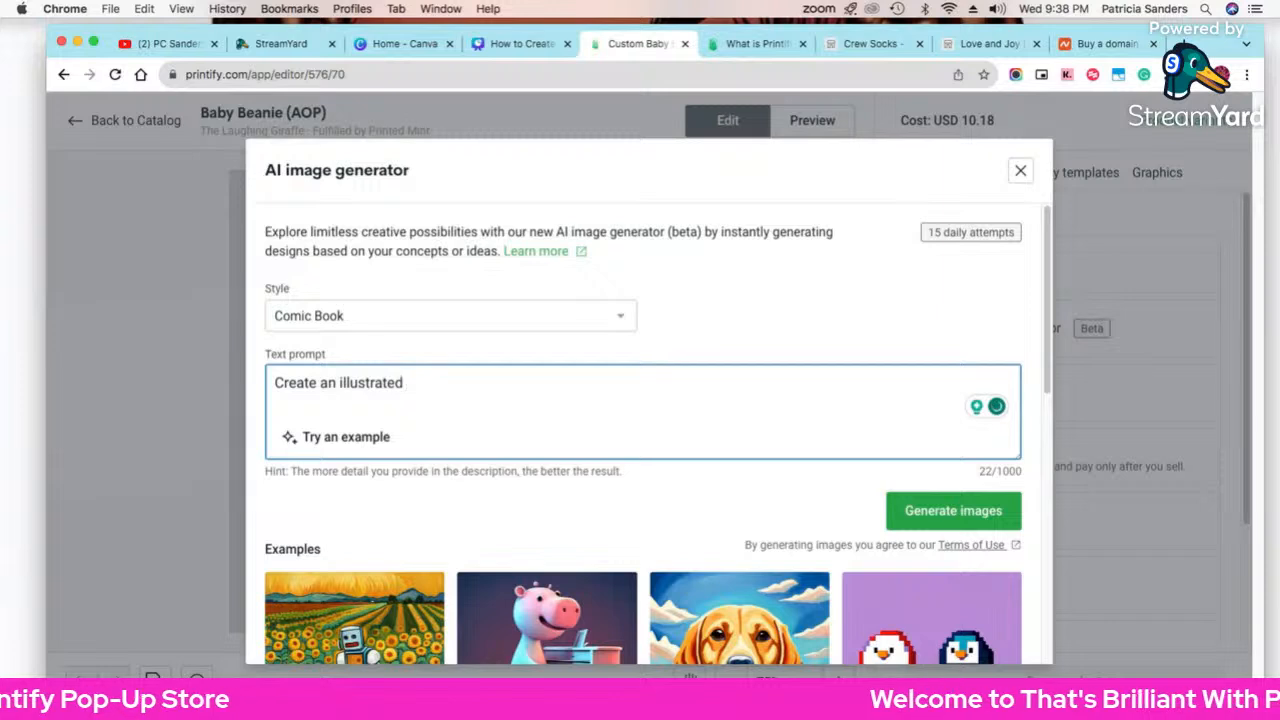
pyautogui.write('na')
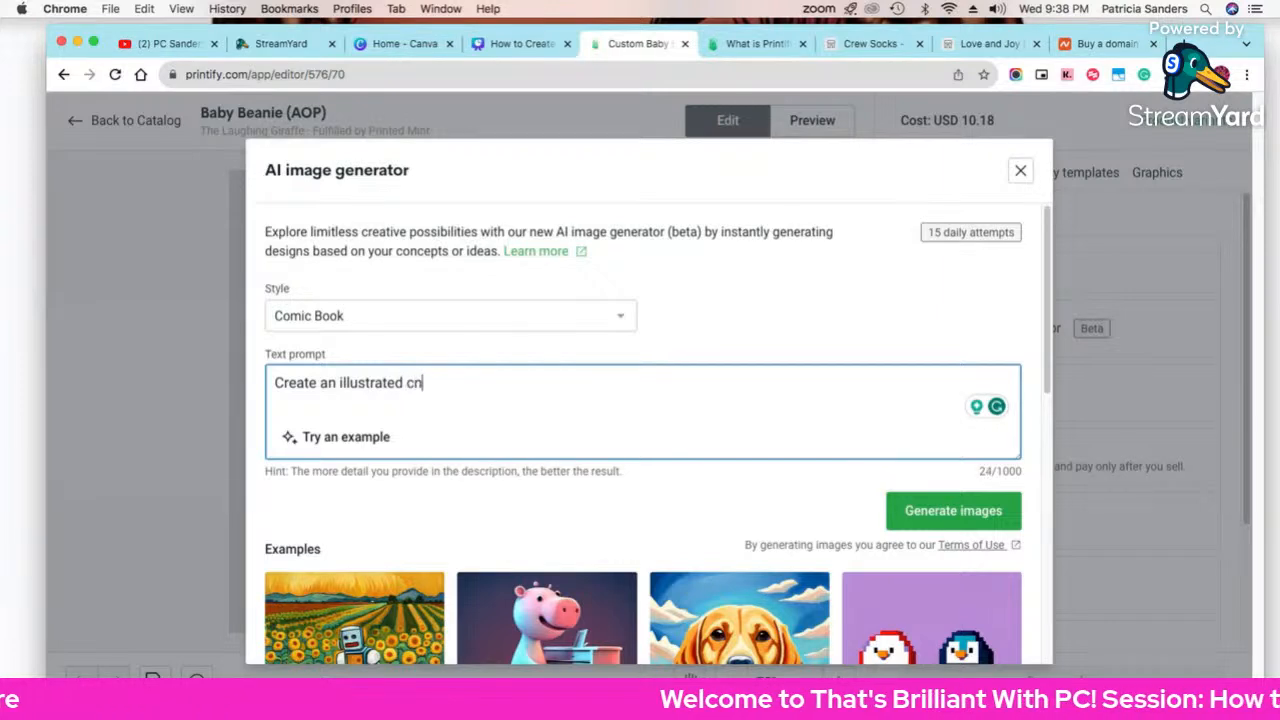
pyautogui.press('BackSpace')
pyautogui.press('BackSpace')
pyautogui.write('name o')
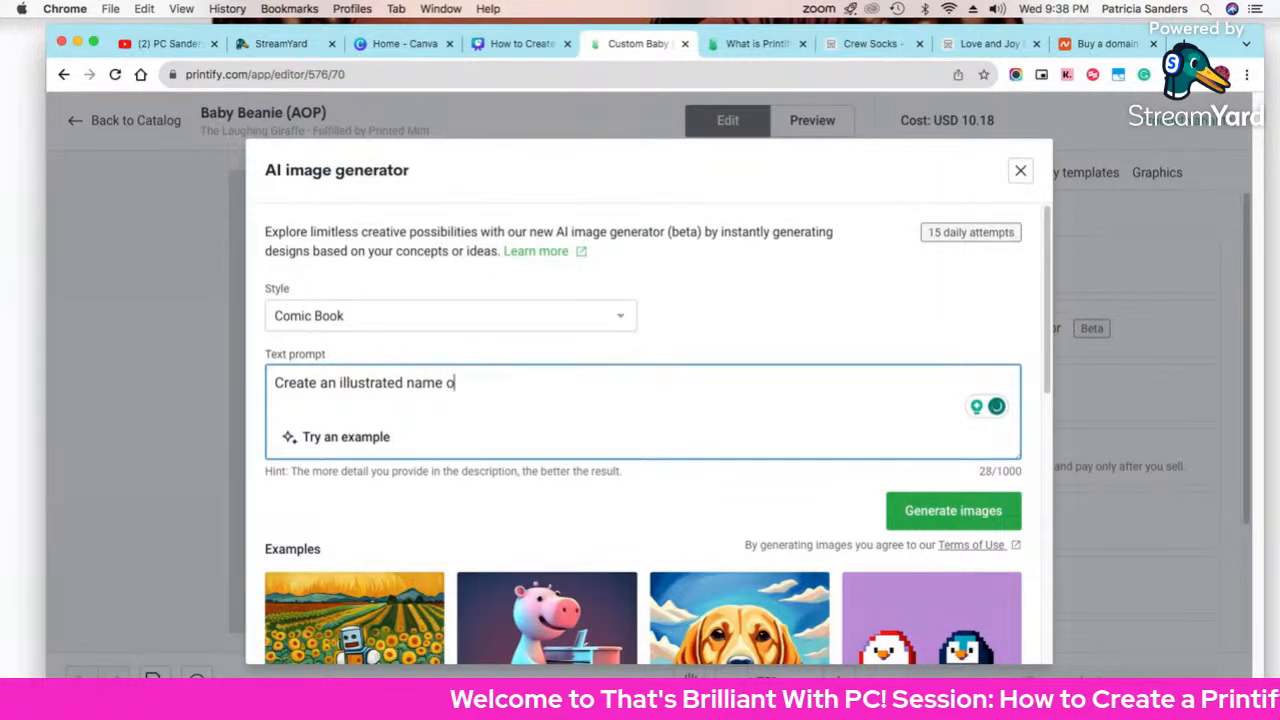
pyautogui.write('f')
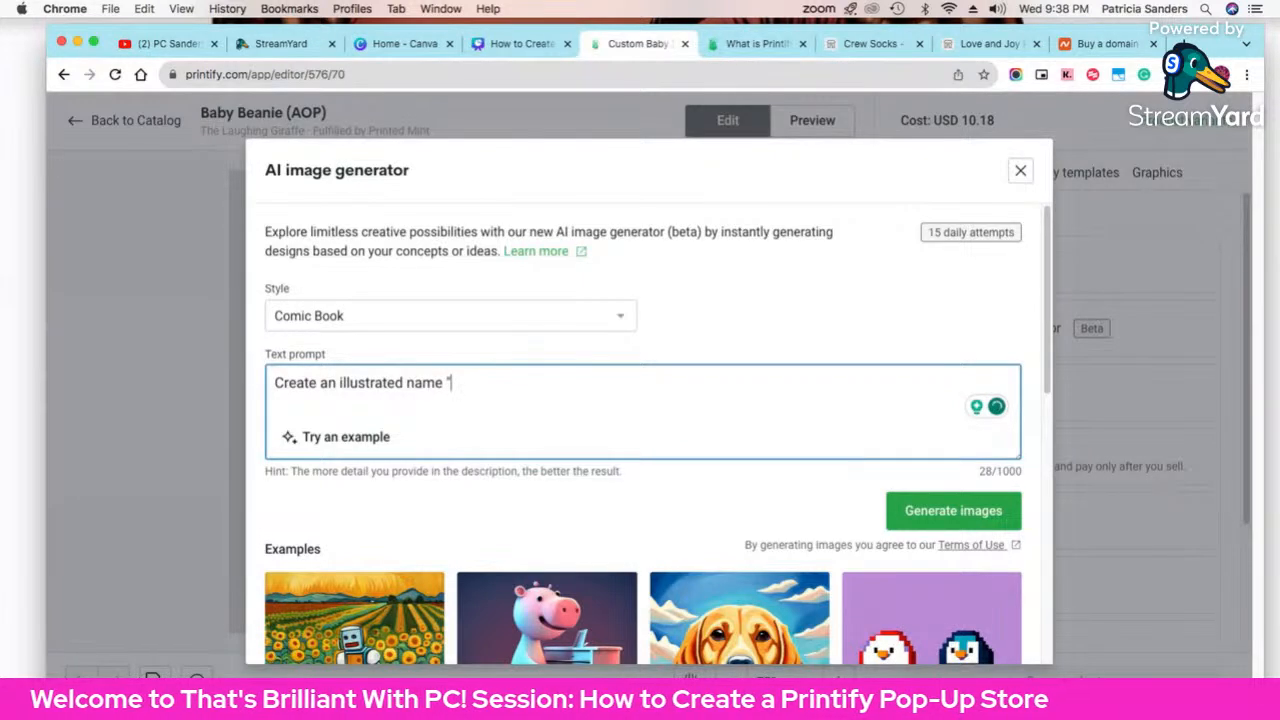
pyautogui.write('R')
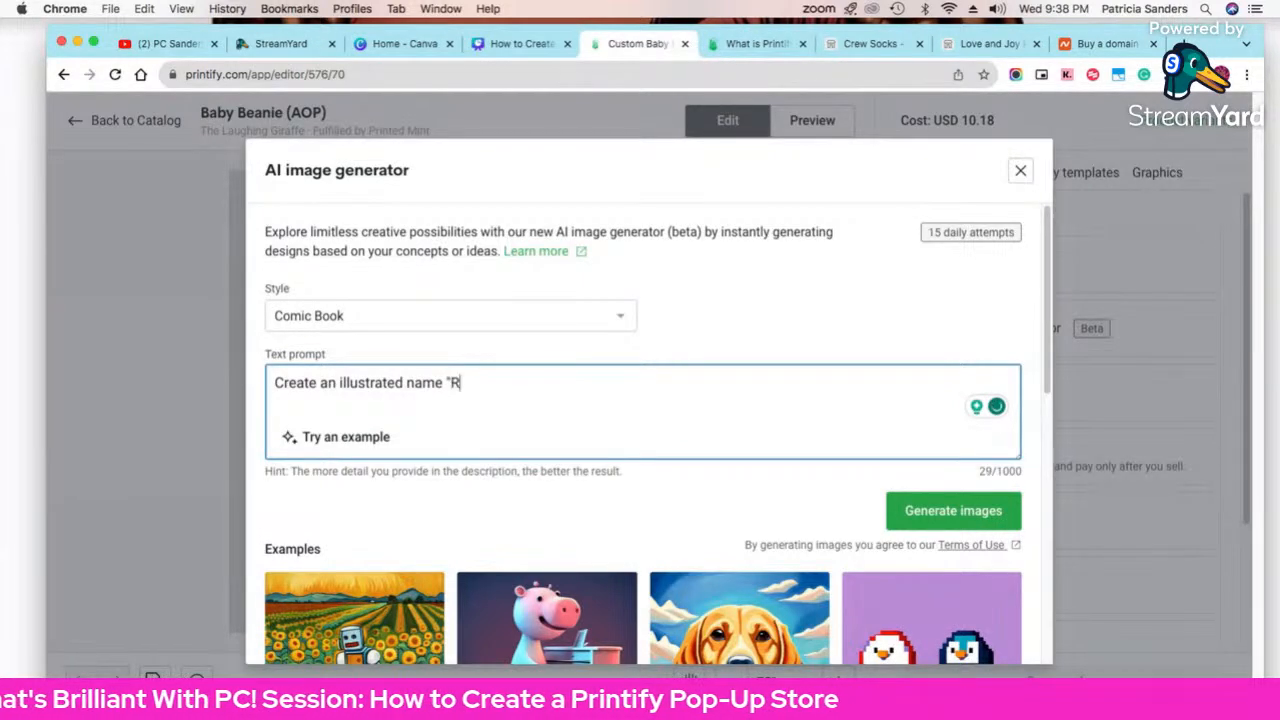
pyautogui.press('BackSpace')
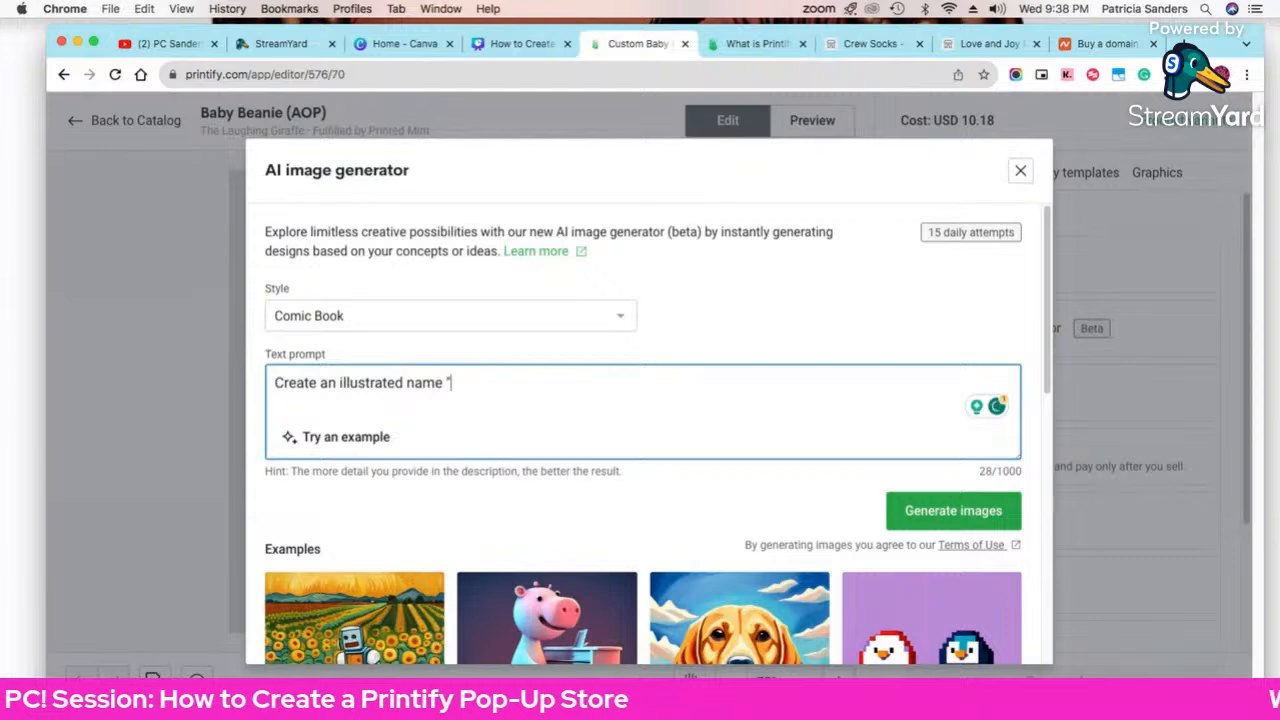
pyautogui.write('Am')
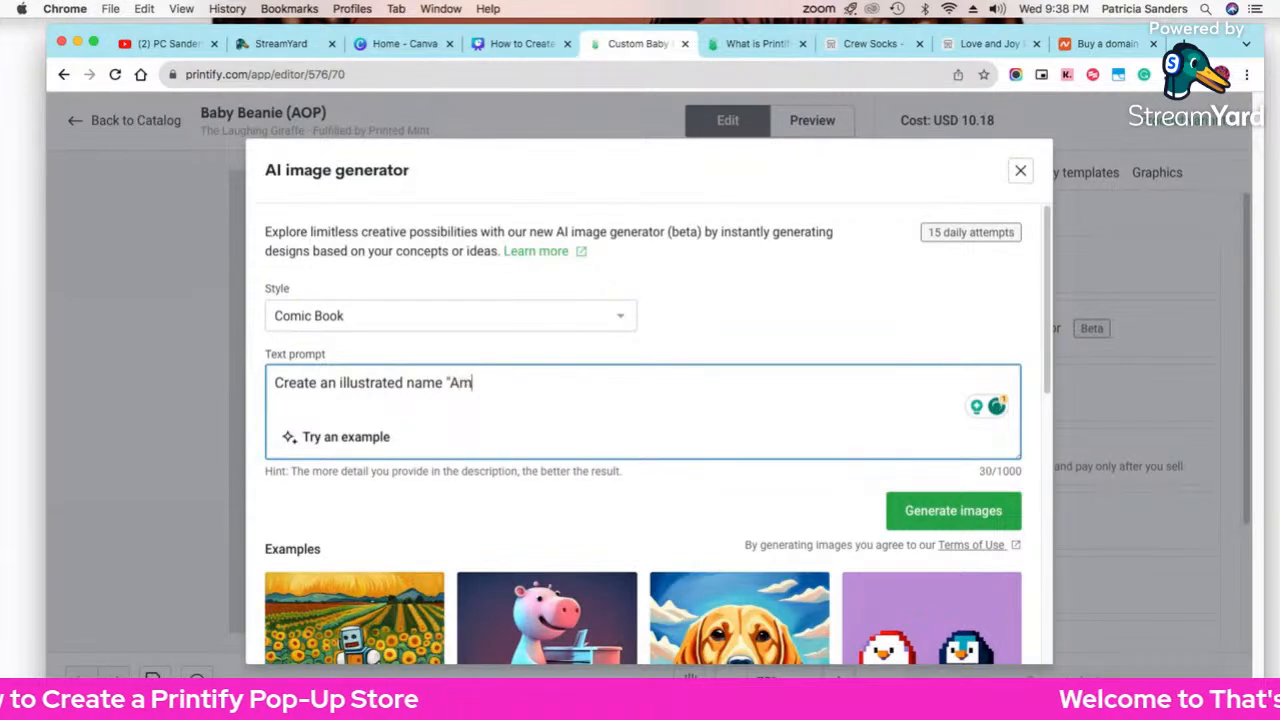
pyautogui.write('ber" in ')
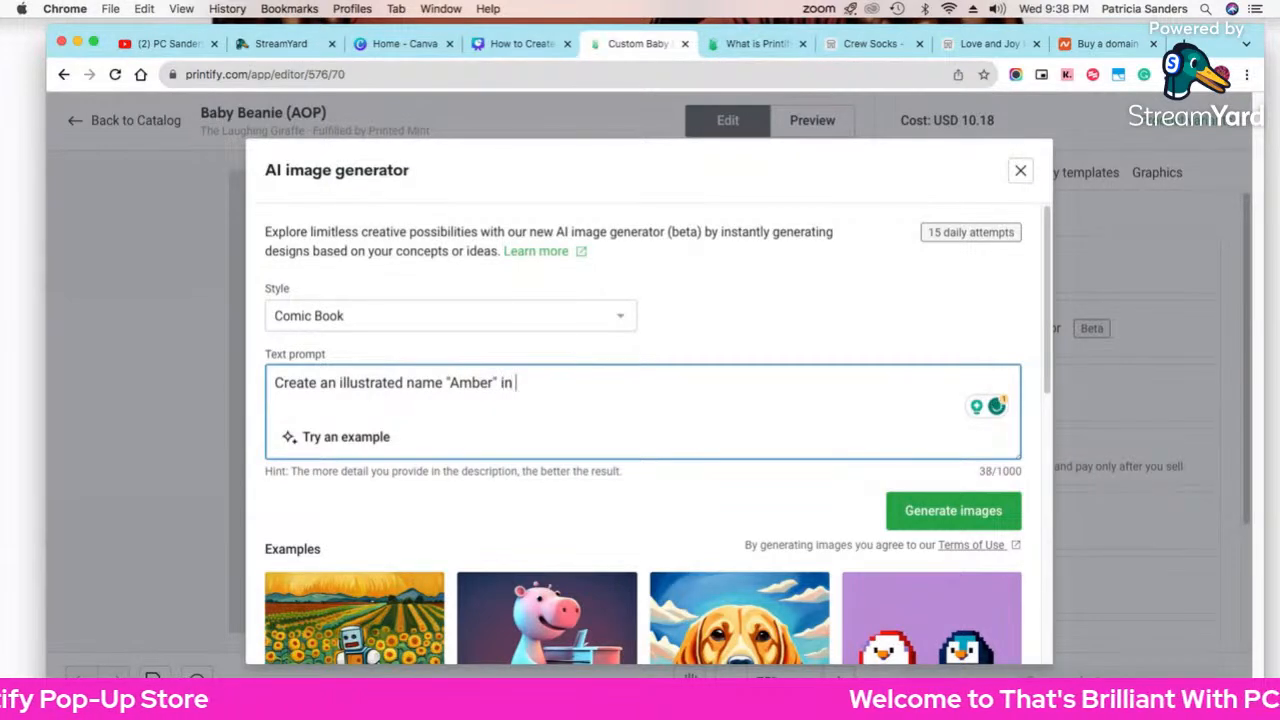
pyautogui.write('pink')
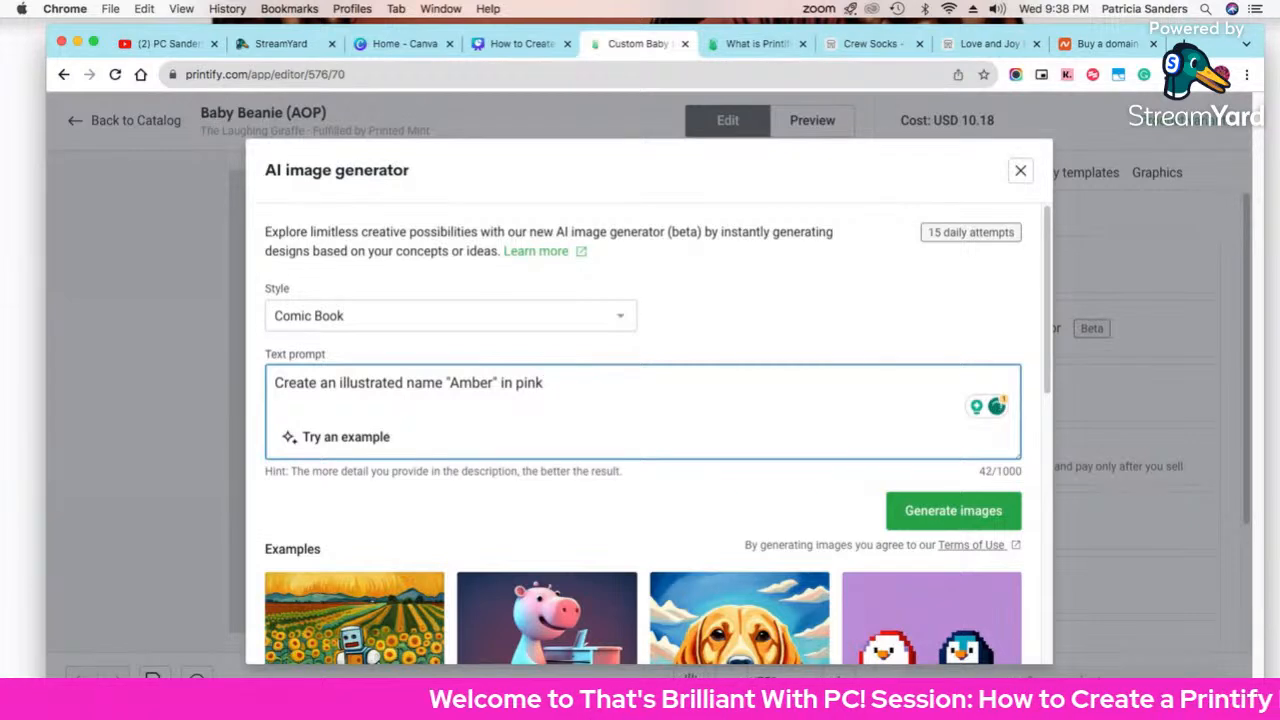
pyautogui.press('BackSpace')
pyautogui.press('BackSpace')
pyautogui.press('BackSpace')
pyautogui.press('BackSpace')
pyautogui.write('shades ')
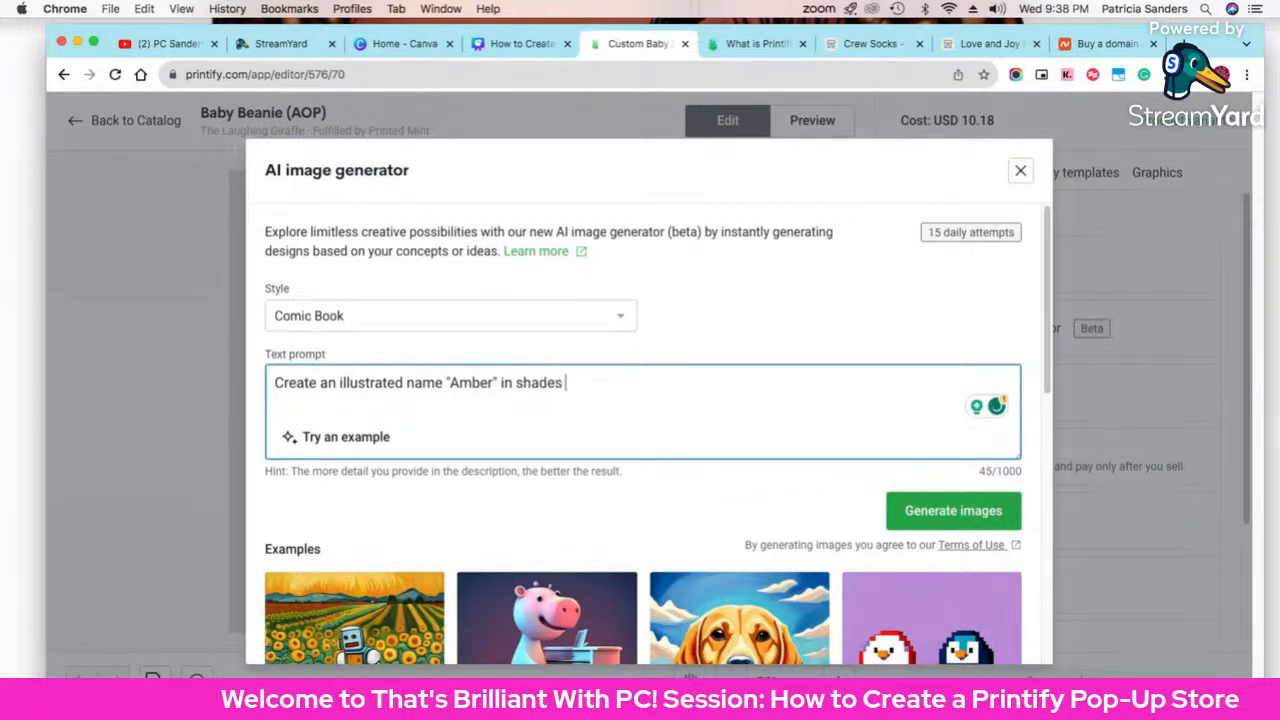
pyautogui.write('of pink.')
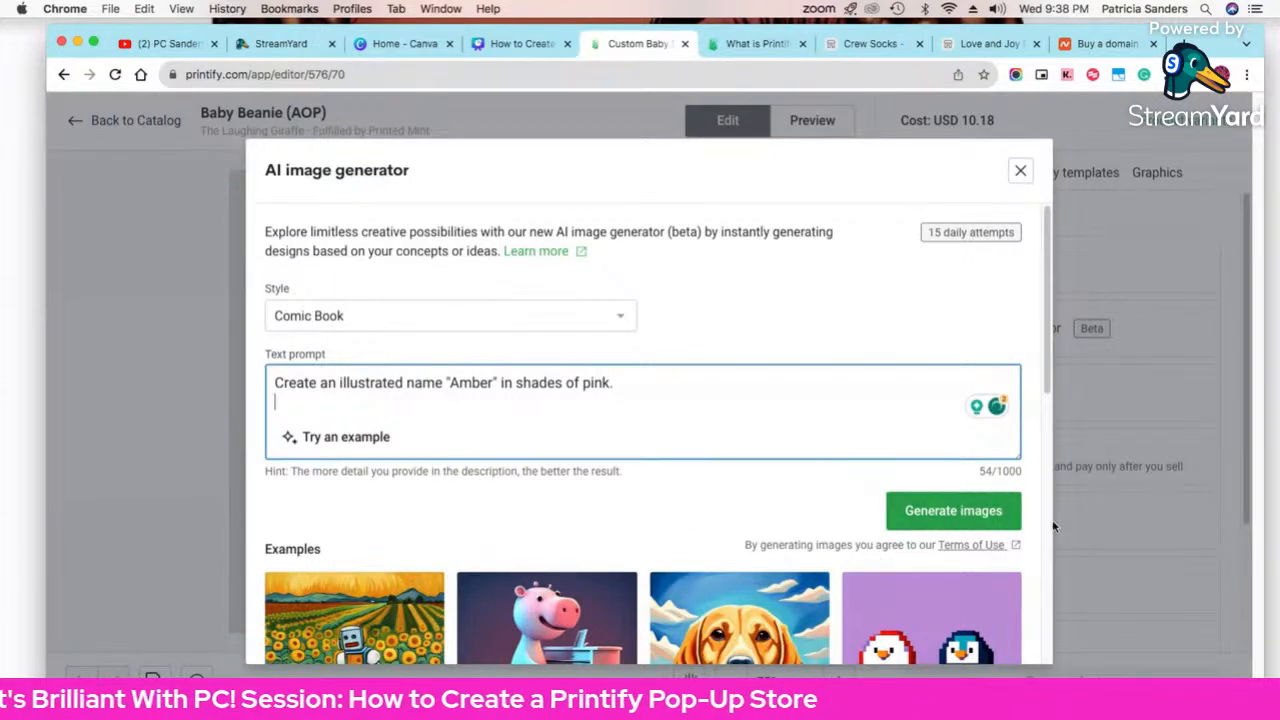
# Step: Generate the Amber images and place the first result on the beanie at 3.41 in
pyautogui.click(962, 520)
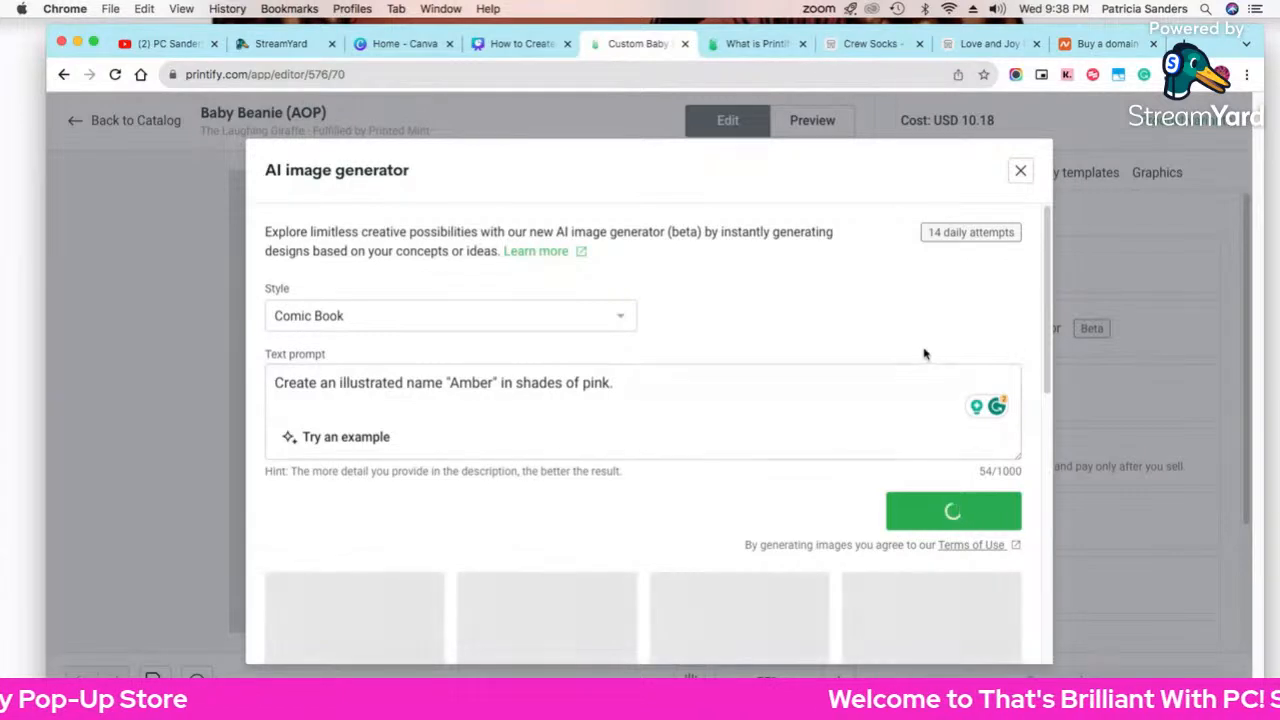
pyautogui.scroll(-1, 1017, 362)
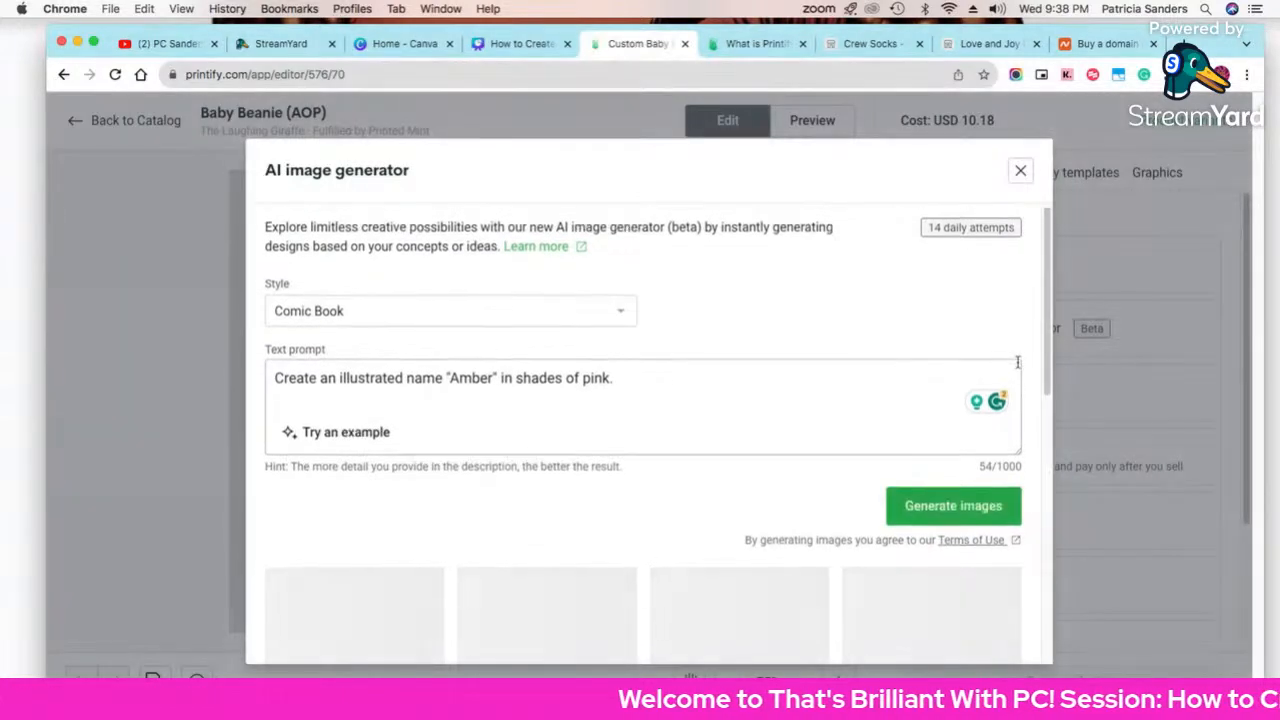
pyautogui.scroll(-2, 1017, 362)
pyautogui.scroll(-3, 1017, 362)
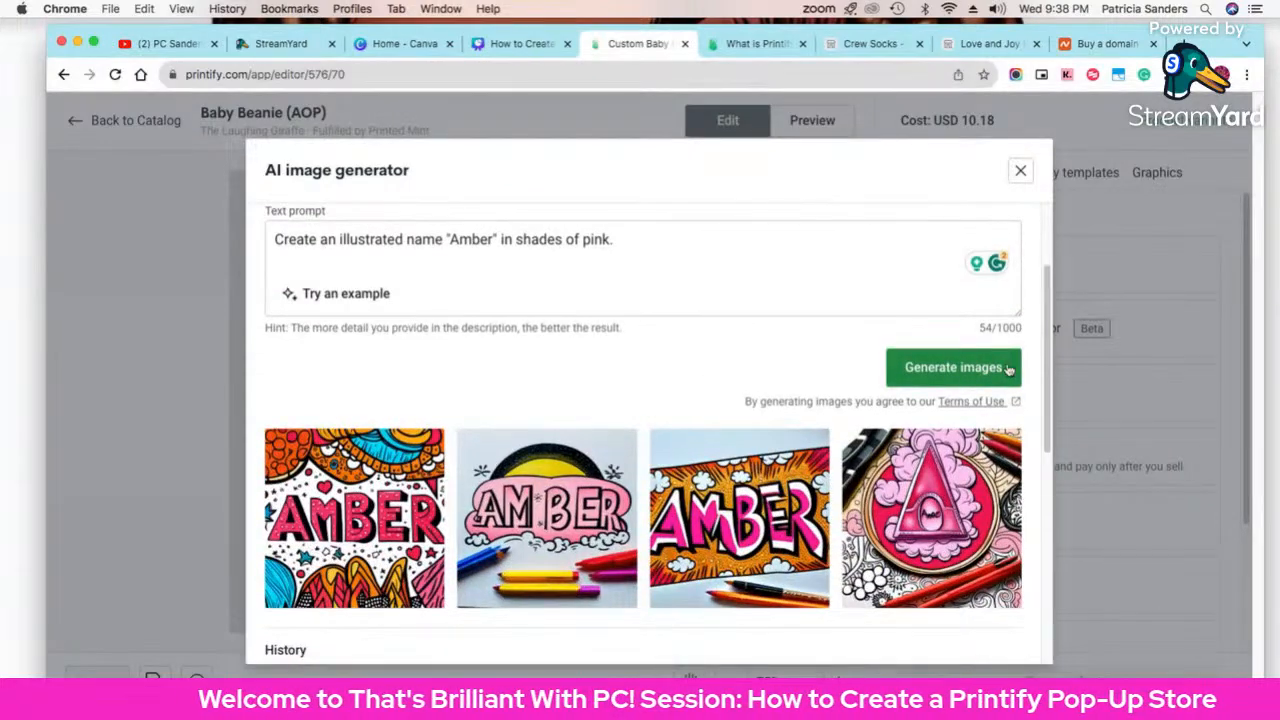
pyautogui.scroll(-4, 780, 450)
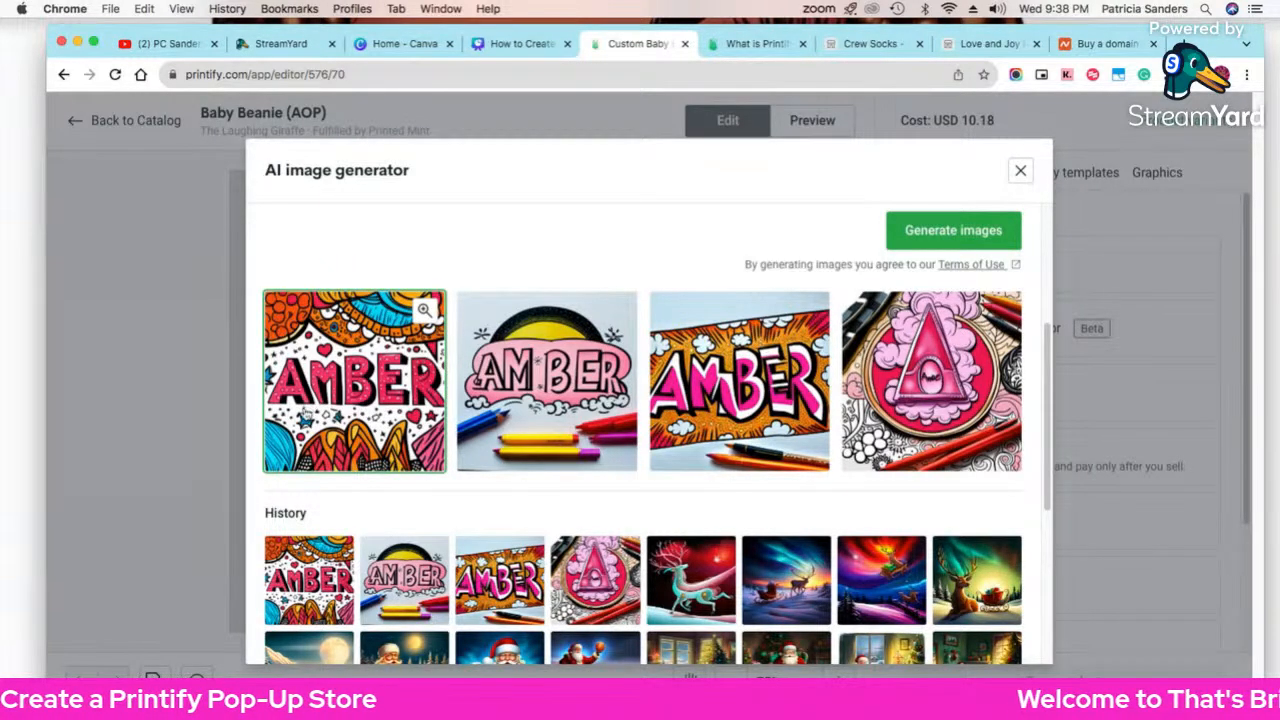
pyautogui.click(335, 413)
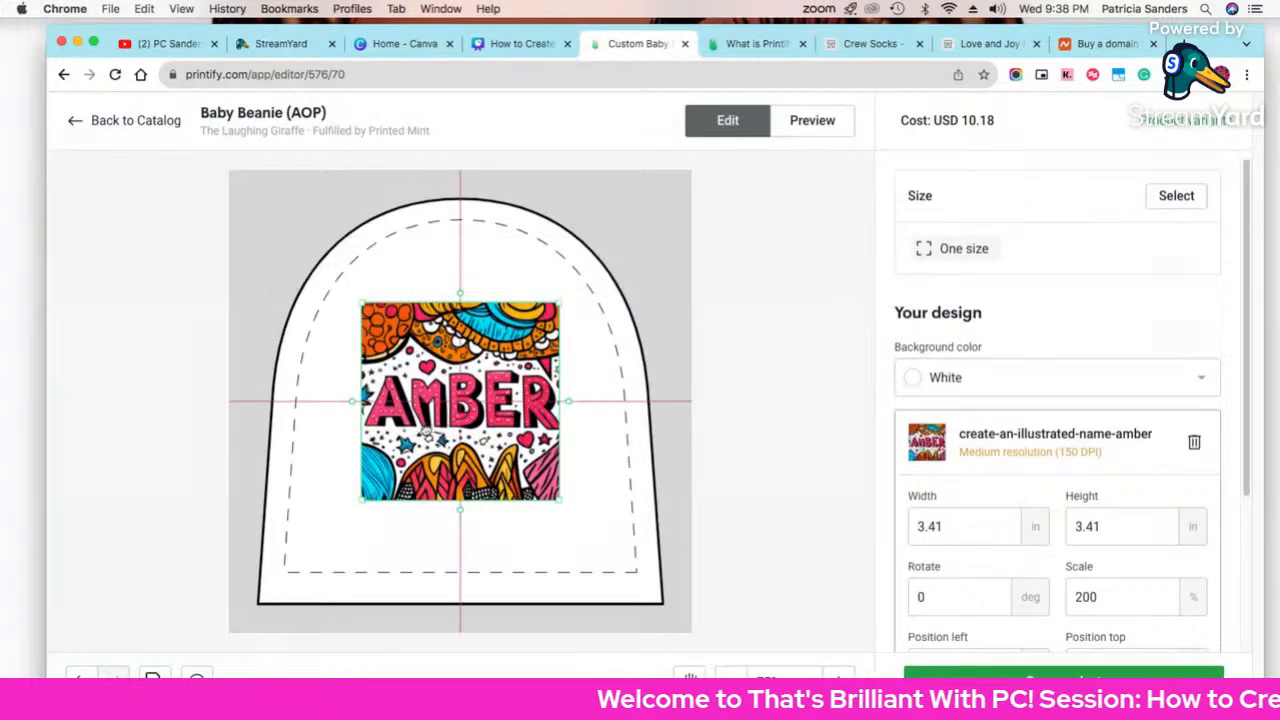
# Step: Enlarge the AMBER illustration to 4.27 × 4.27 in and centre it on the beanie
pyautogui.moveTo(558, 505); pyautogui.dragTo(597, 538)
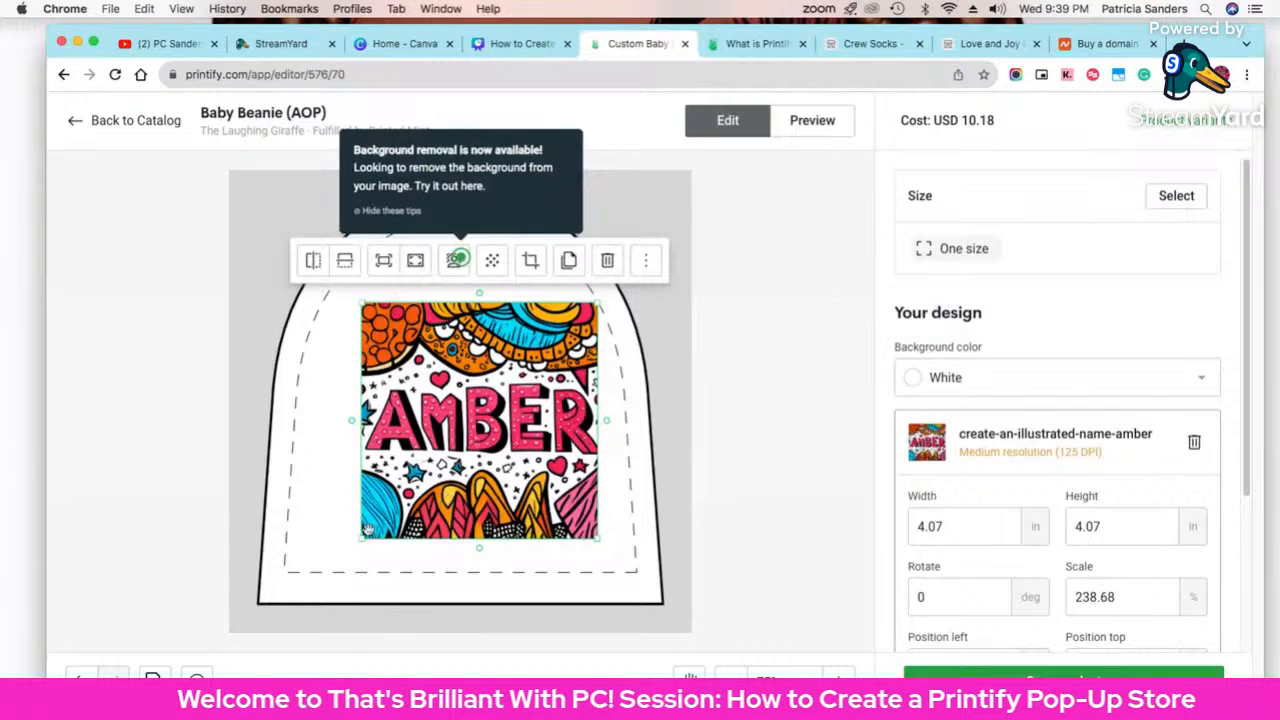
pyautogui.moveTo(450, 498); pyautogui.dragTo(426, 488)
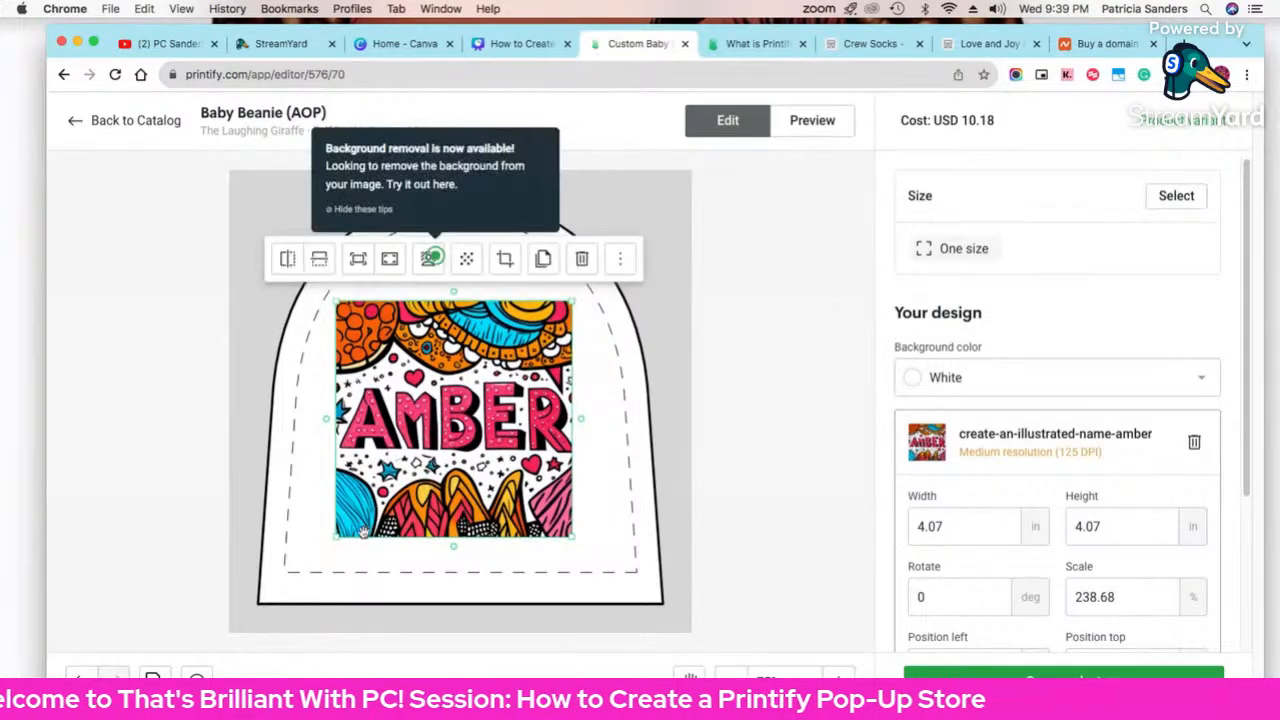
pyautogui.moveTo(336, 537); pyautogui.dragTo(323, 548)
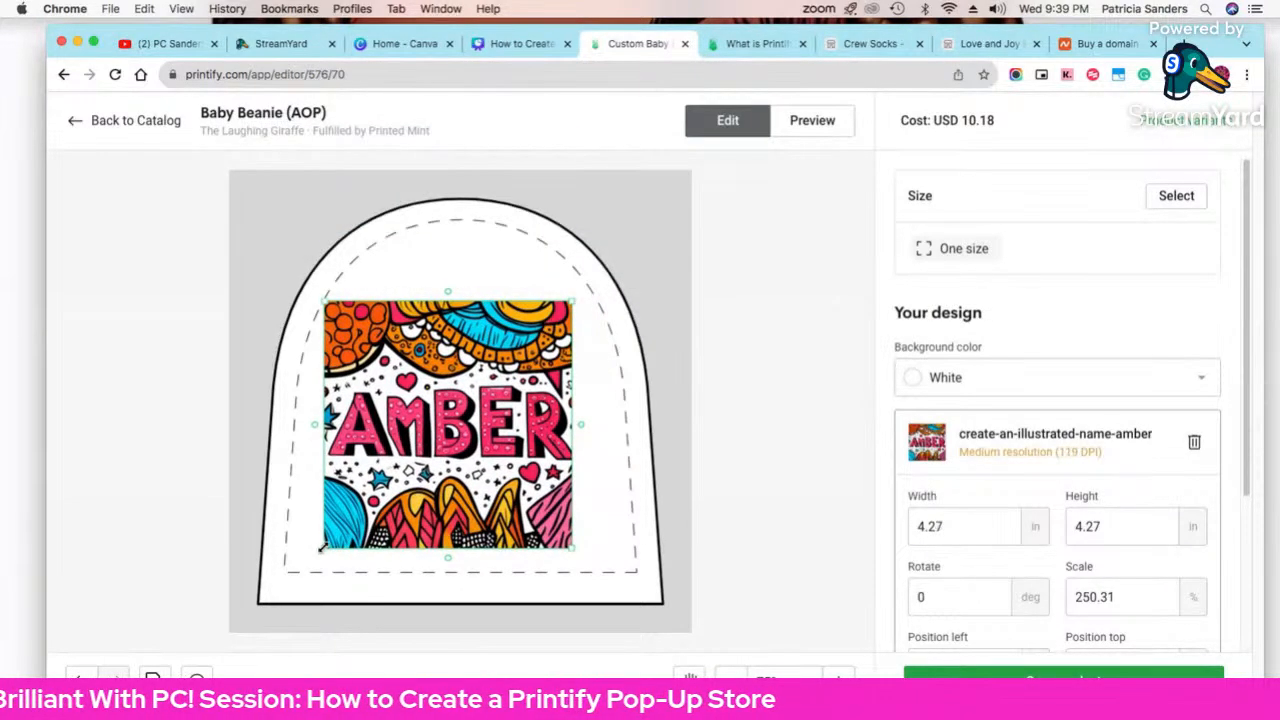
pyautogui.moveTo(489, 519); pyautogui.dragTo(502, 522)
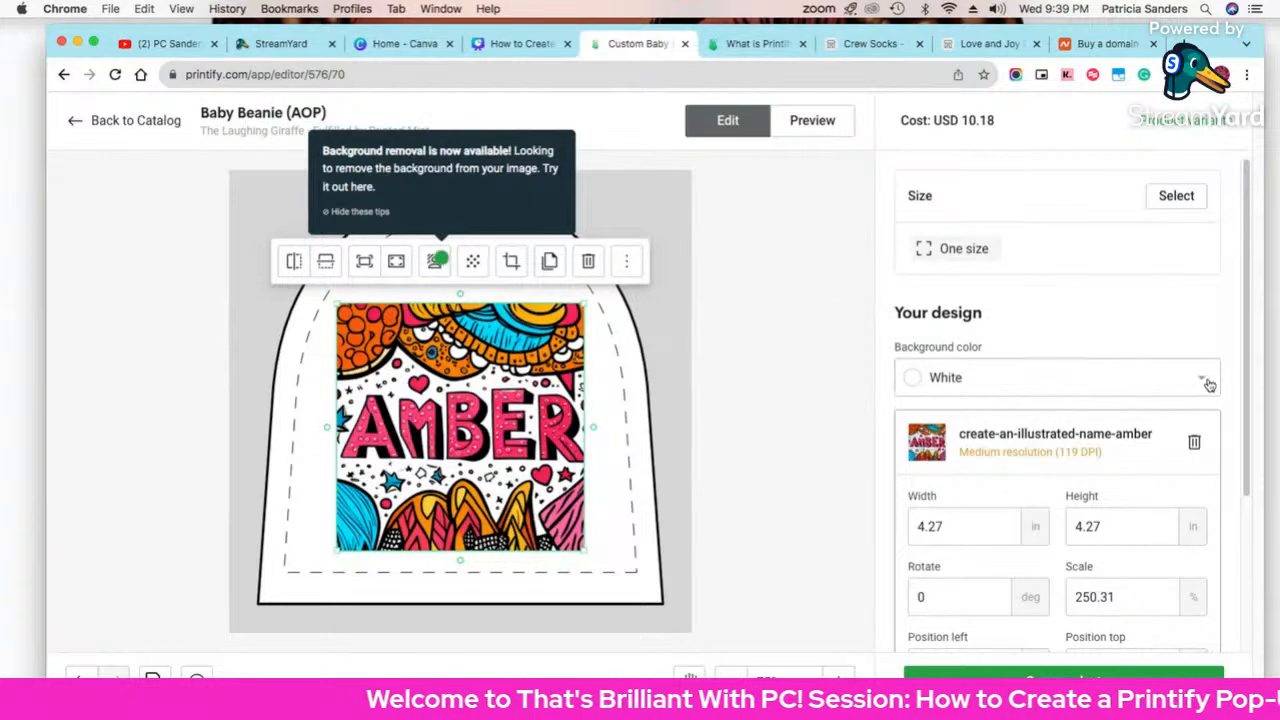
# Step: Make the beanie background Turquoise, shrink the AMBER art to 3.66 in, and preview it
pyautogui.click(1202, 378)
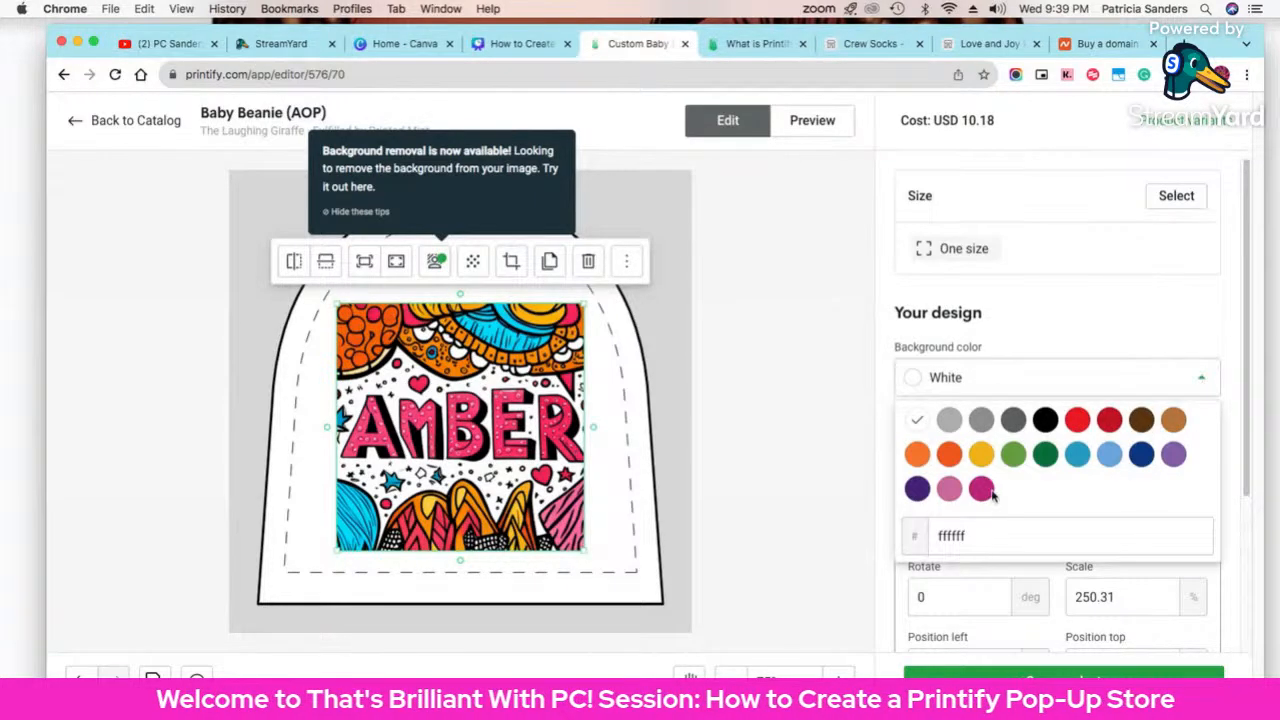
pyautogui.click(949, 490)
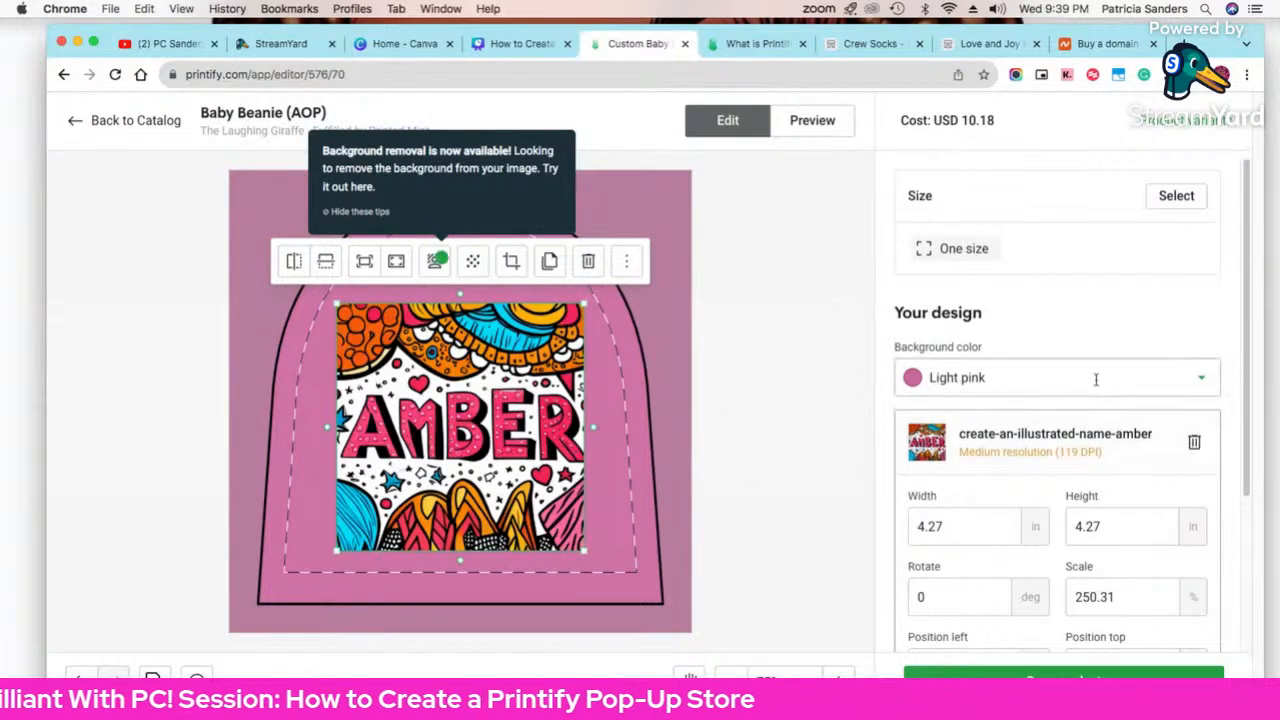
pyautogui.click(1202, 378)
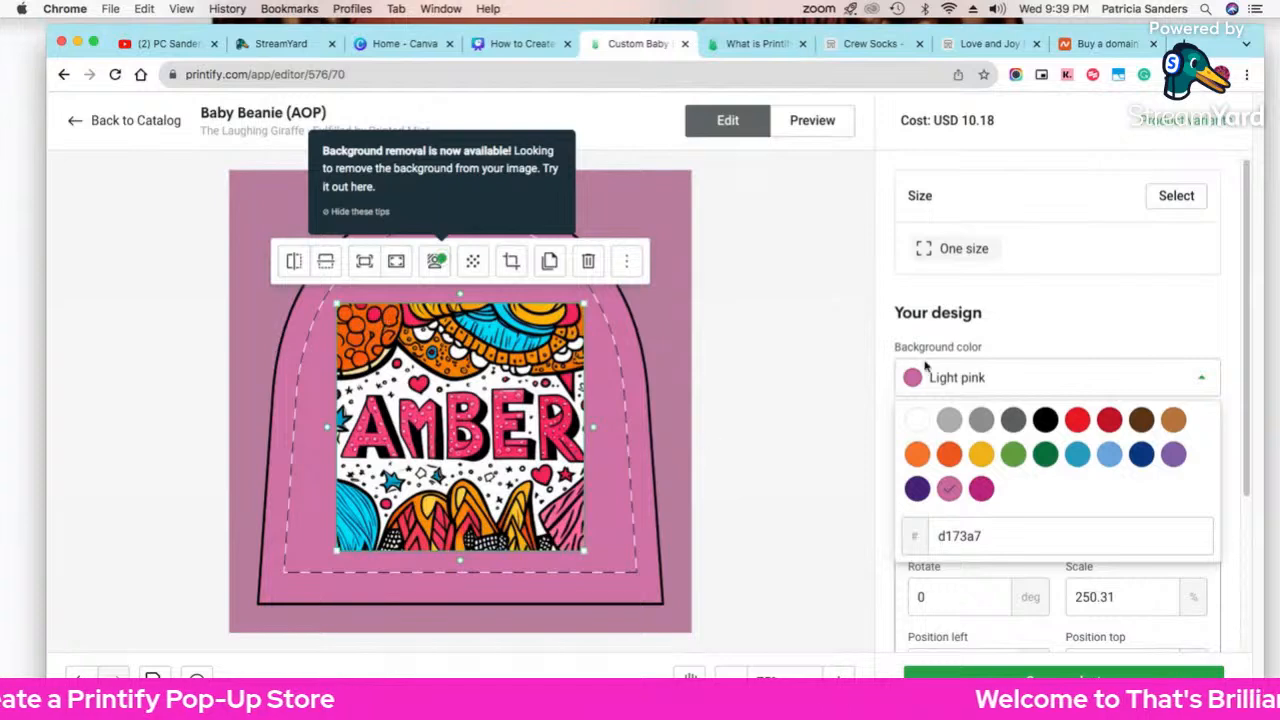
pyautogui.click(1076, 456)
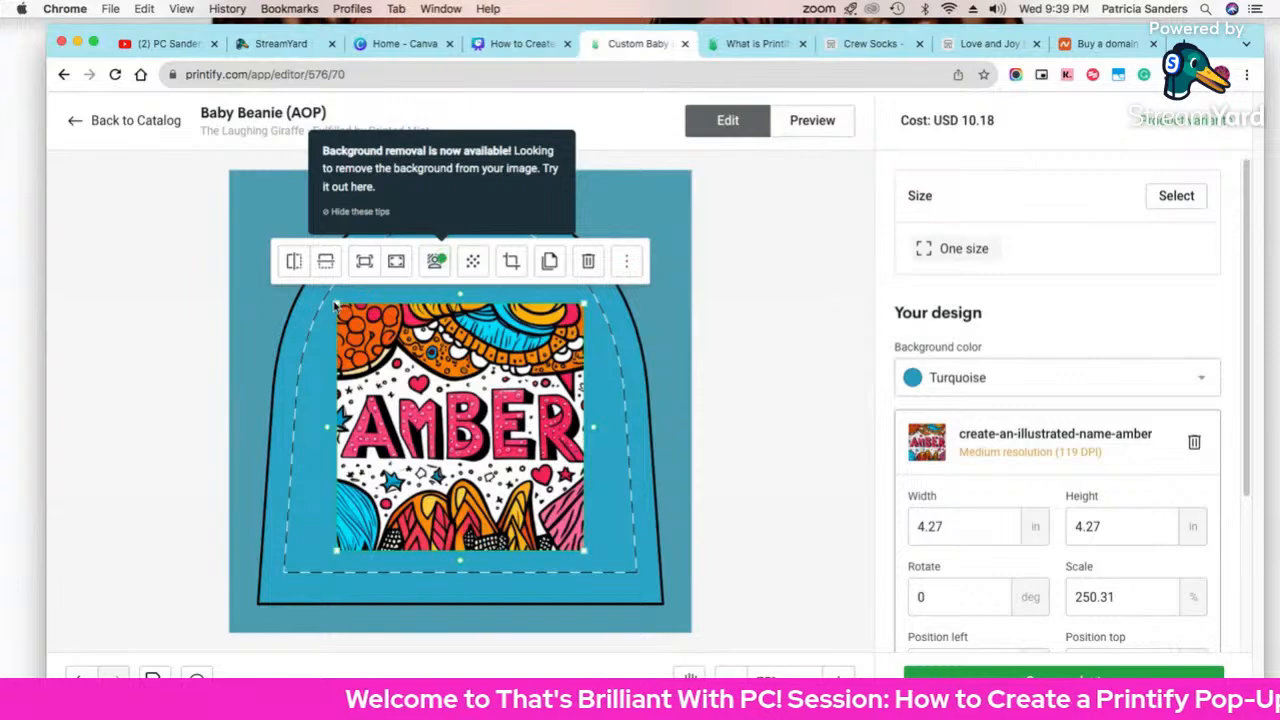
pyautogui.moveTo(335, 305); pyautogui.dragTo(354, 320)
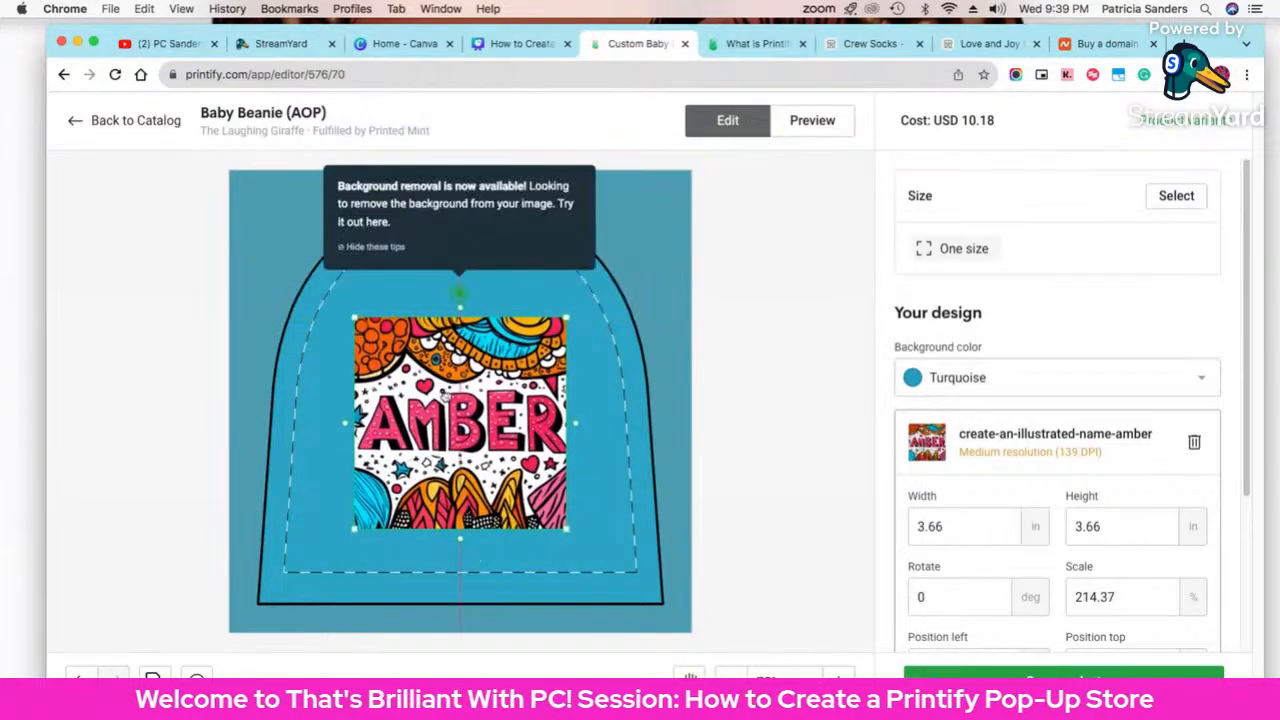
pyautogui.click(813, 120)
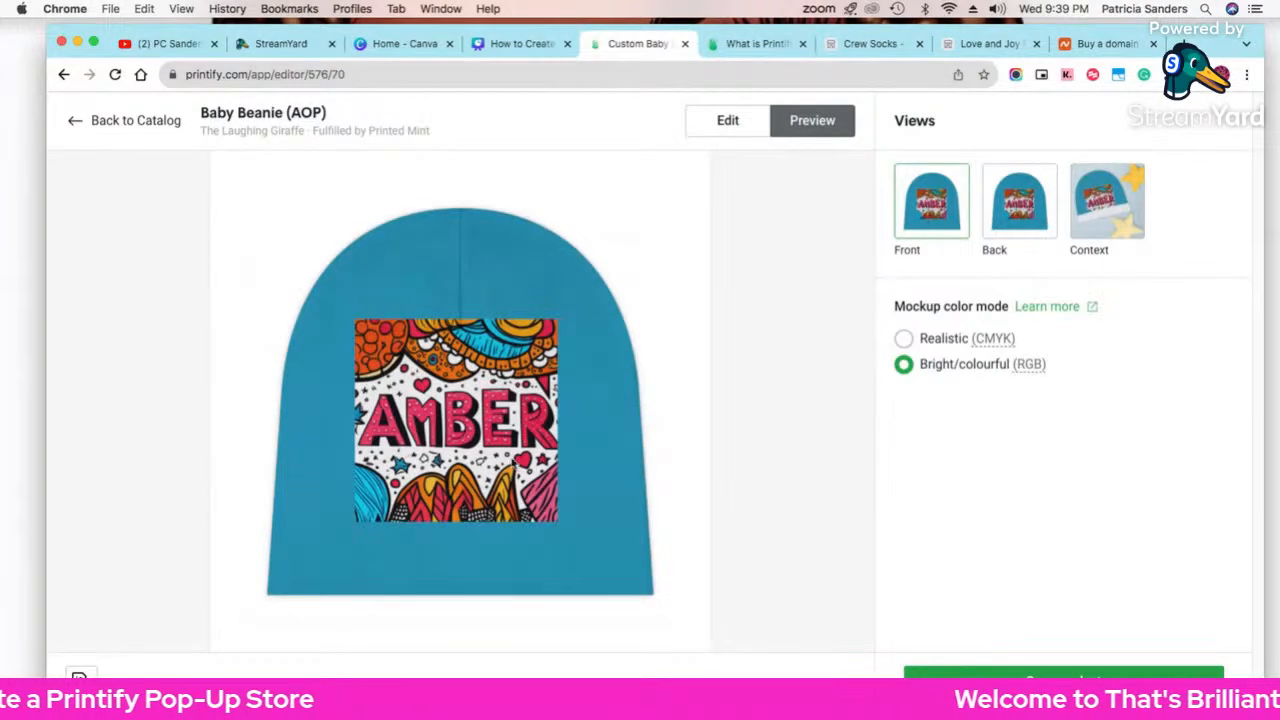
# Step: View the beanie's back and context mockups, then return to the design editor
pyautogui.click(1022, 213)
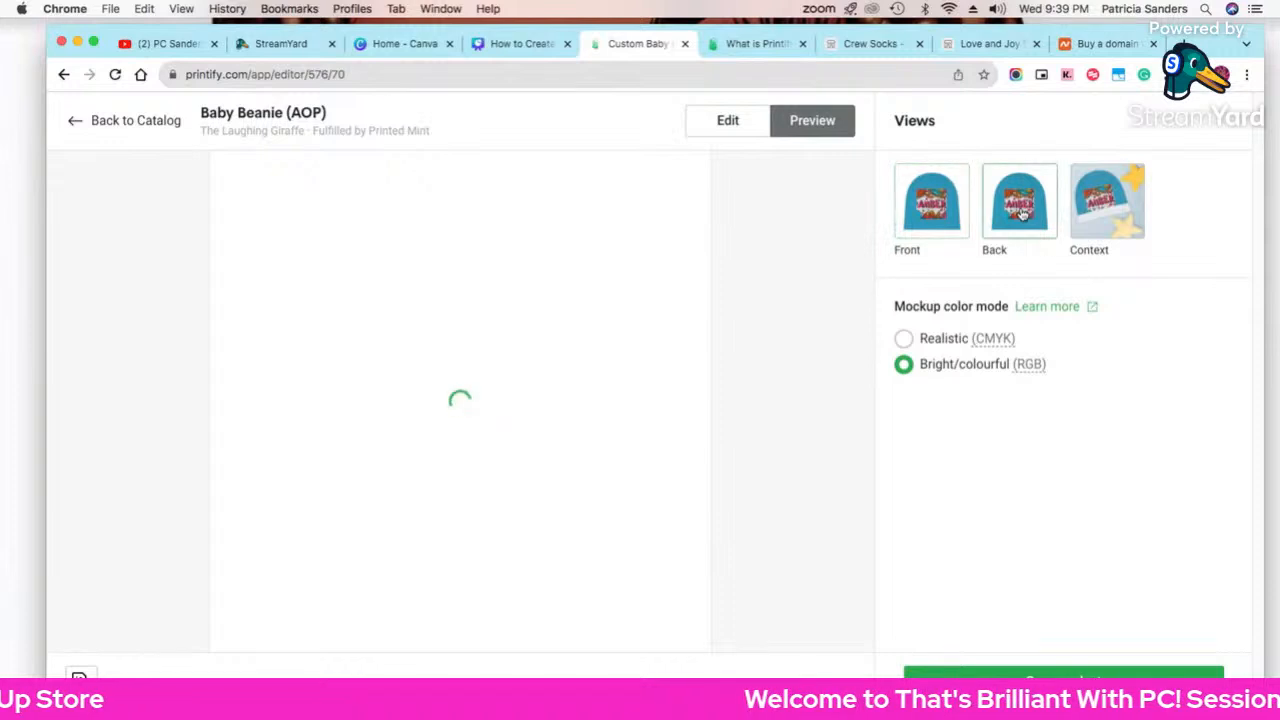
pyautogui.click(1110, 212)
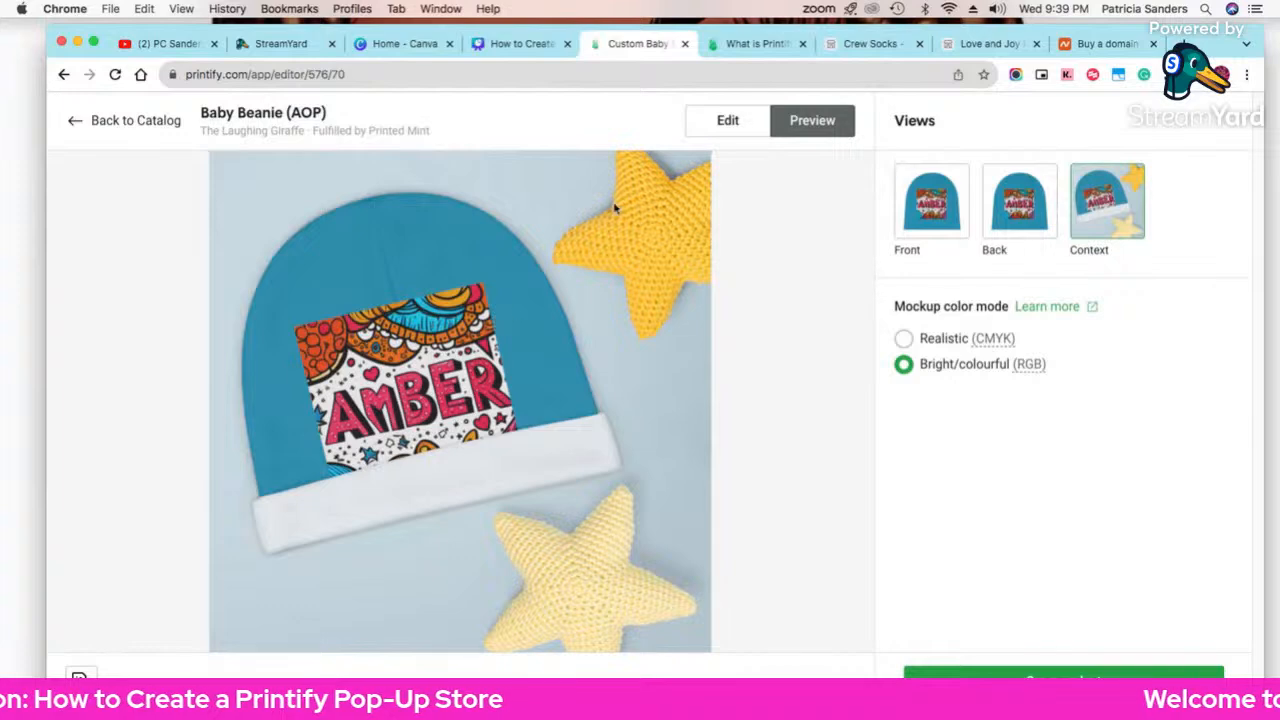
pyautogui.click(727, 119)
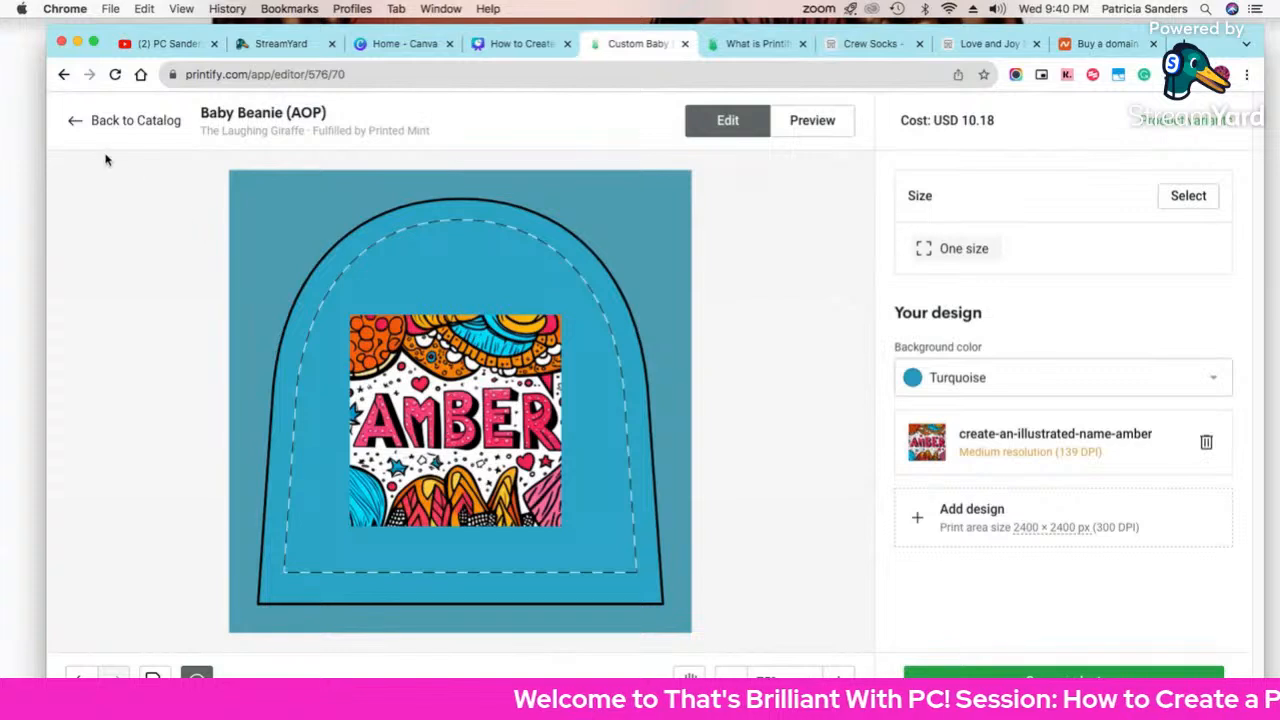
# Step: Delete the AMBER image and rewrite the AI prompt to create hearts in various colours
pyautogui.click(412, 410)
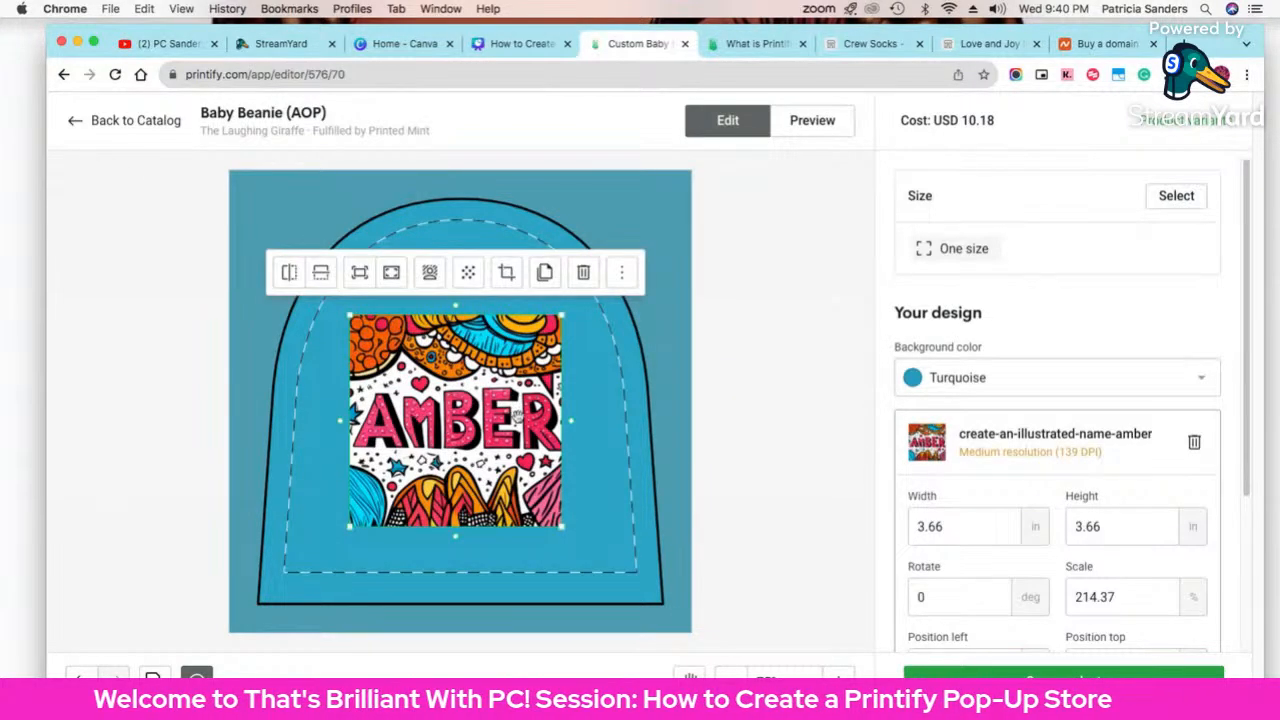
pyautogui.click(583, 272)
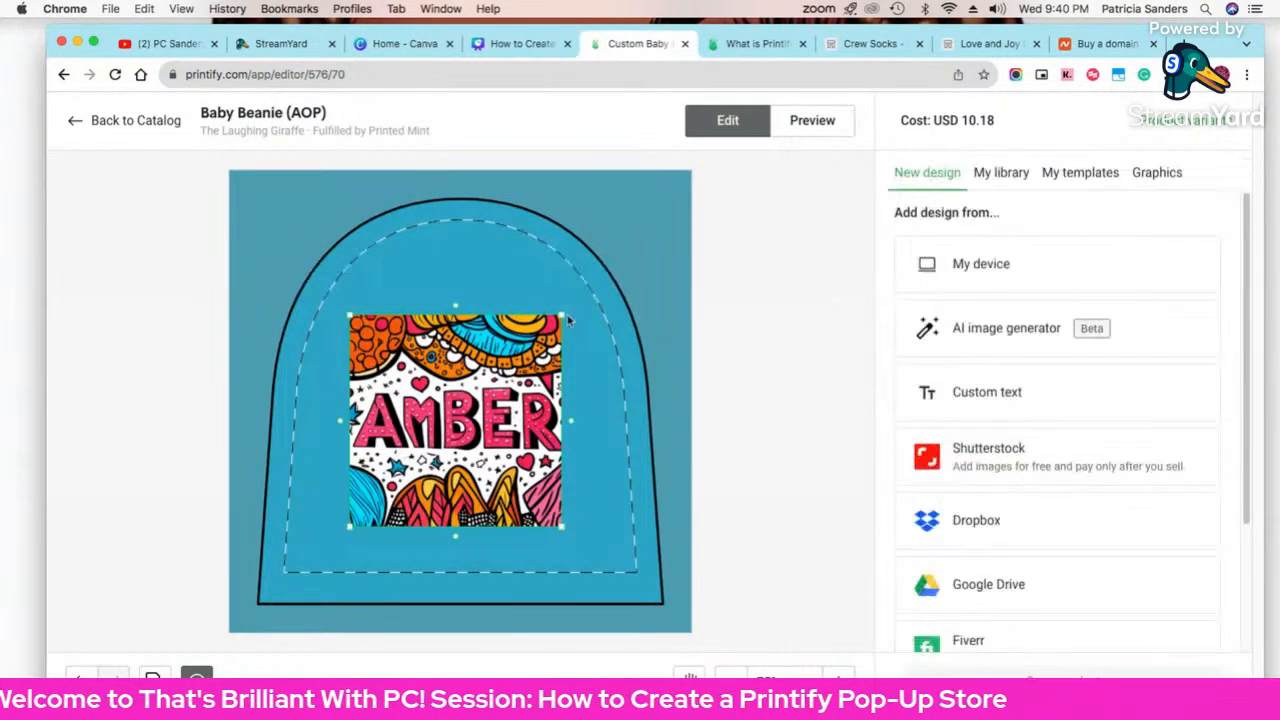
pyautogui.click(1020, 340)
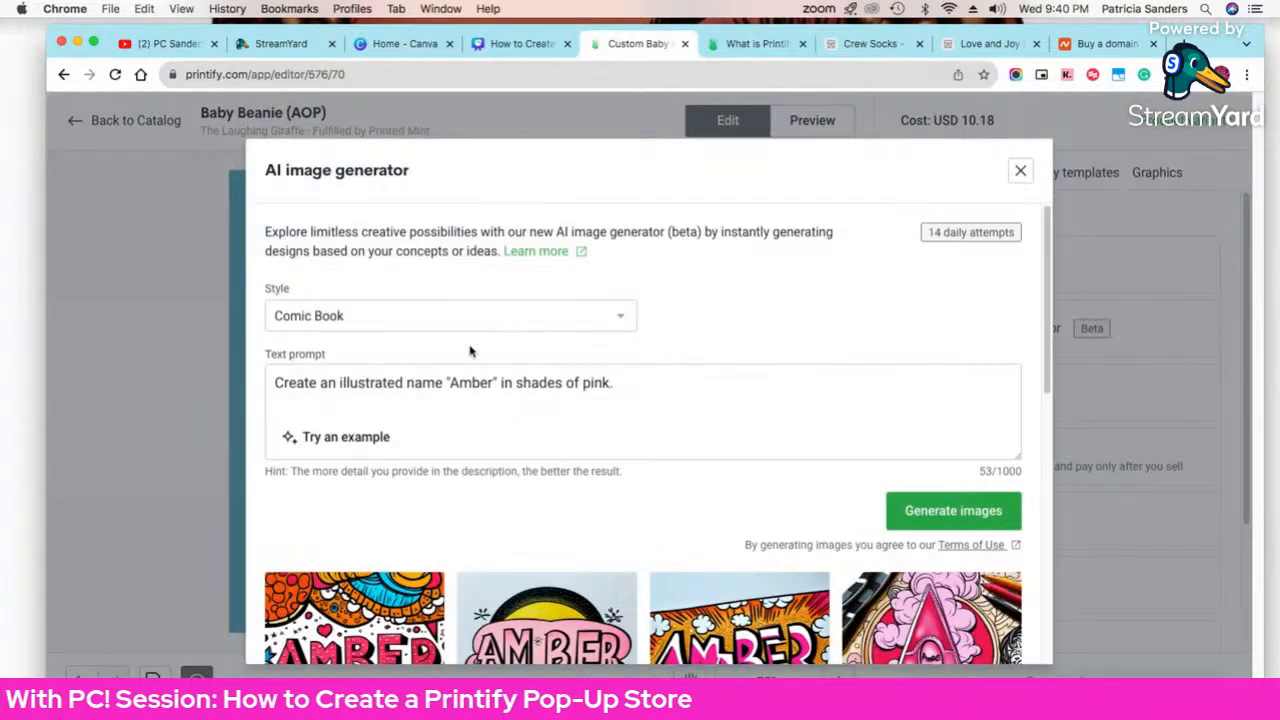
pyautogui.scroll(-2, 532, 366)
pyautogui.scroll(5, 533, 368)
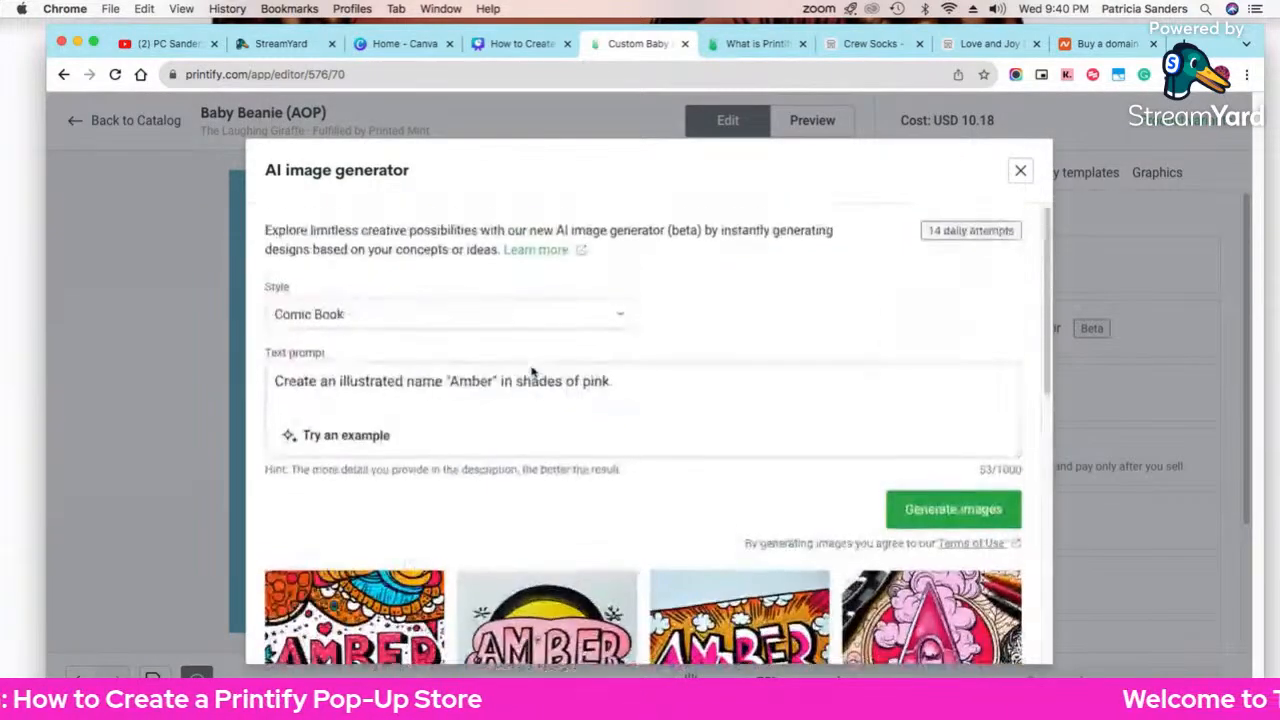
pyautogui.tripleClick(392, 376)
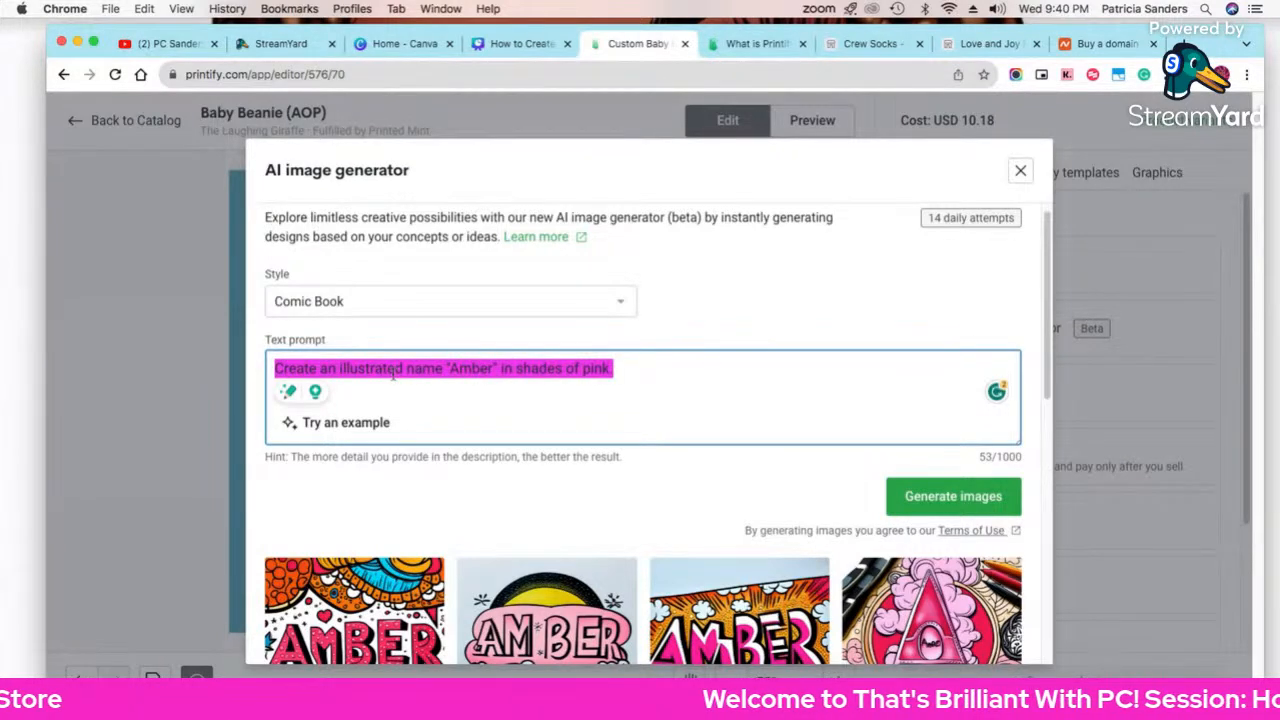
pyautogui.write('hearts')
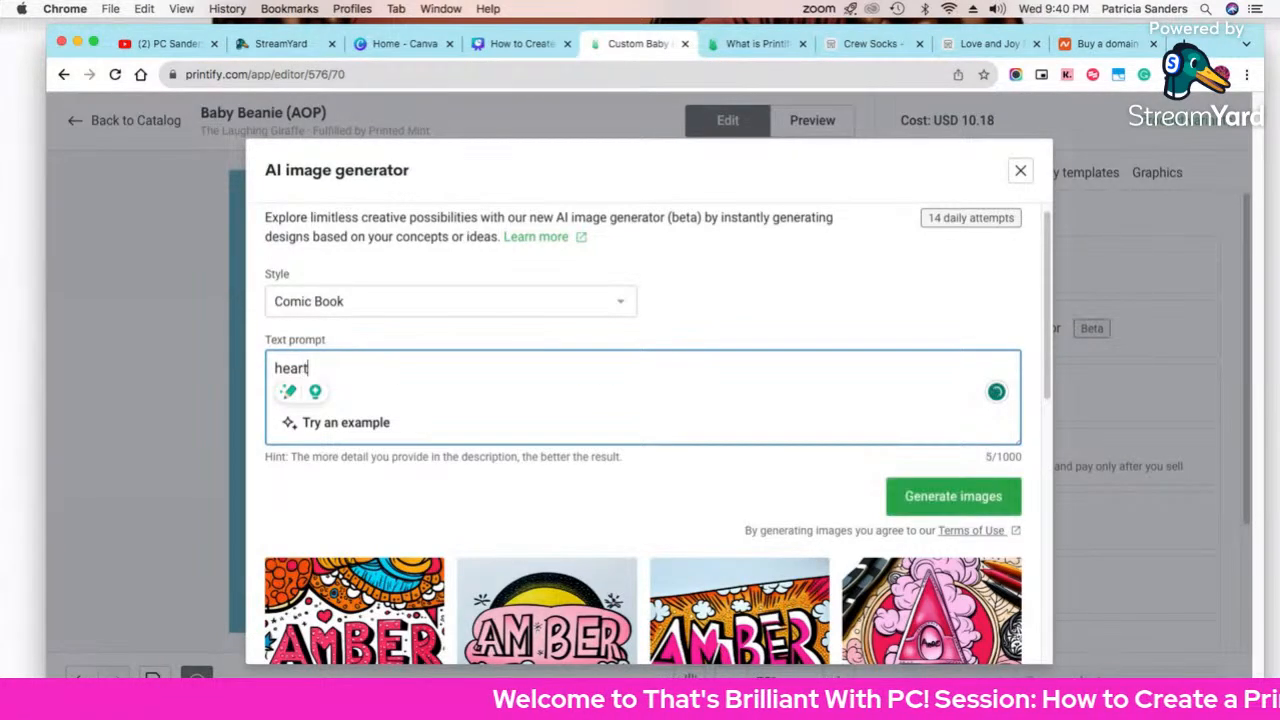
pyautogui.press('BackSpace')
pyautogui.press('BackSpace')
pyautogui.press('BackSpace')
pyautogui.write('create')
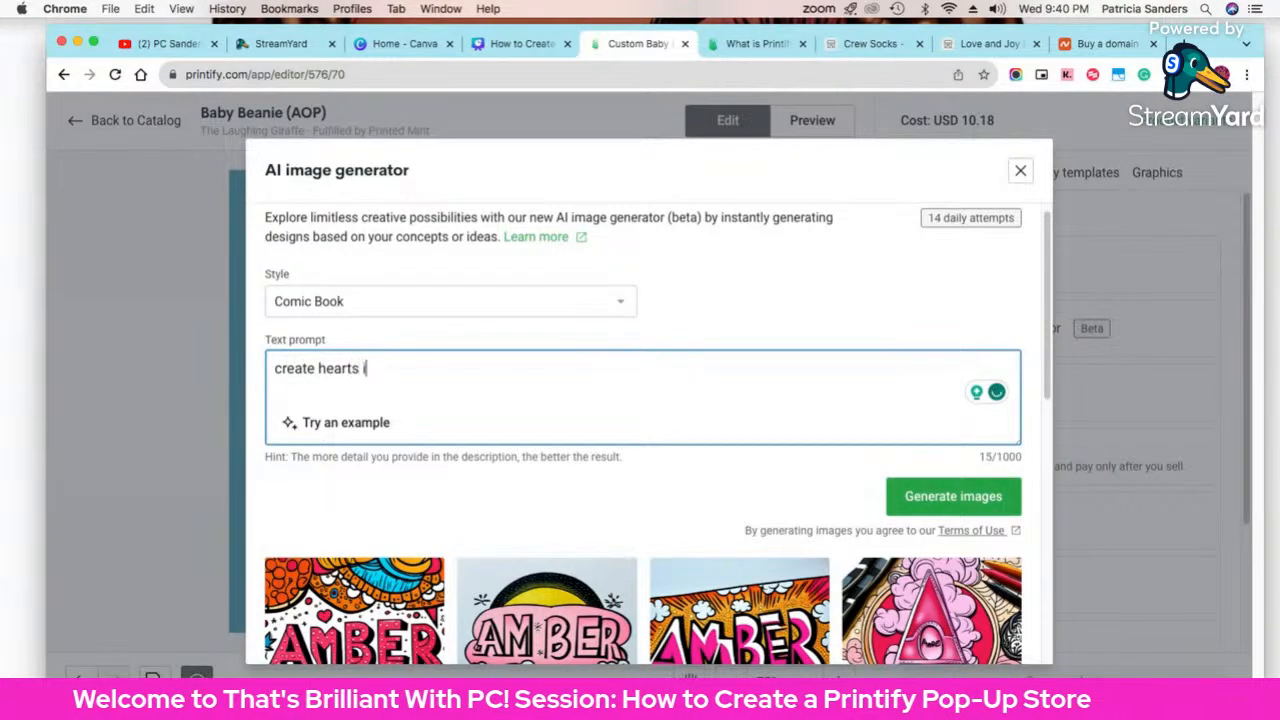
pyautogui.write(' hearts in various colors')
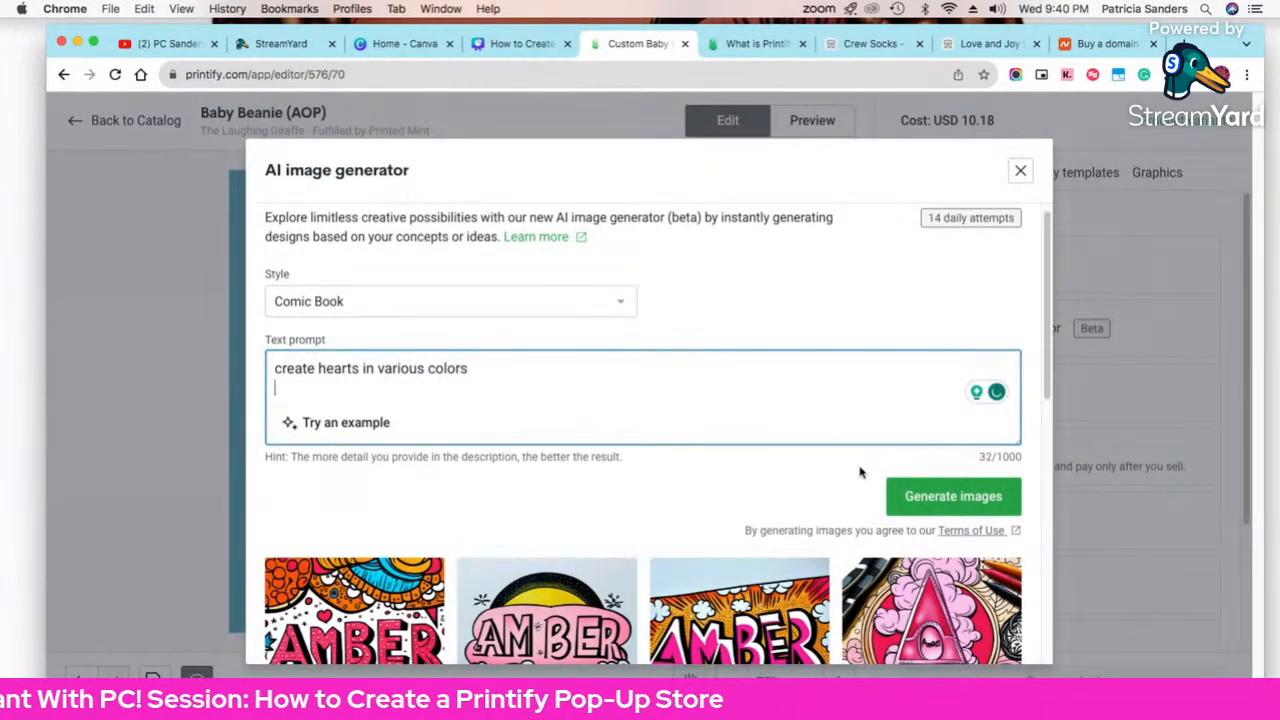
# Step: Generate the hearts images and place the first one on the beanie at 3.41 in
pyautogui.click(918, 495)
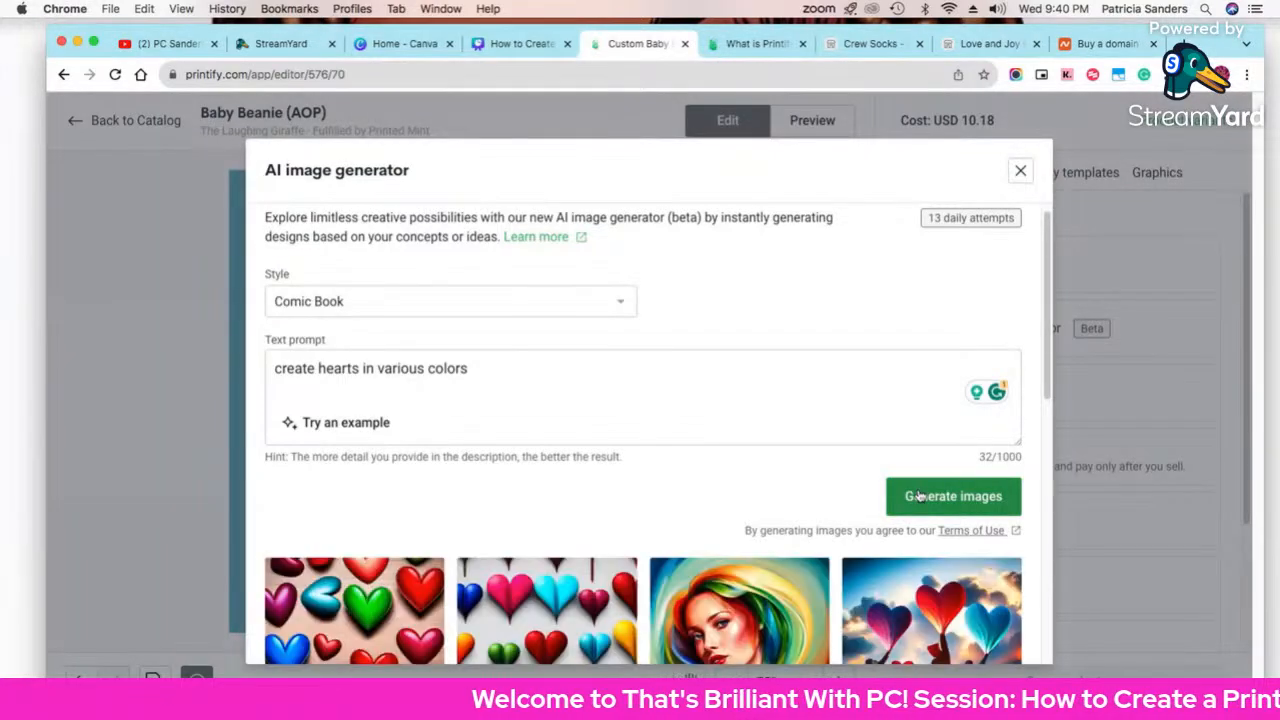
pyautogui.scroll(-5, 918, 496)
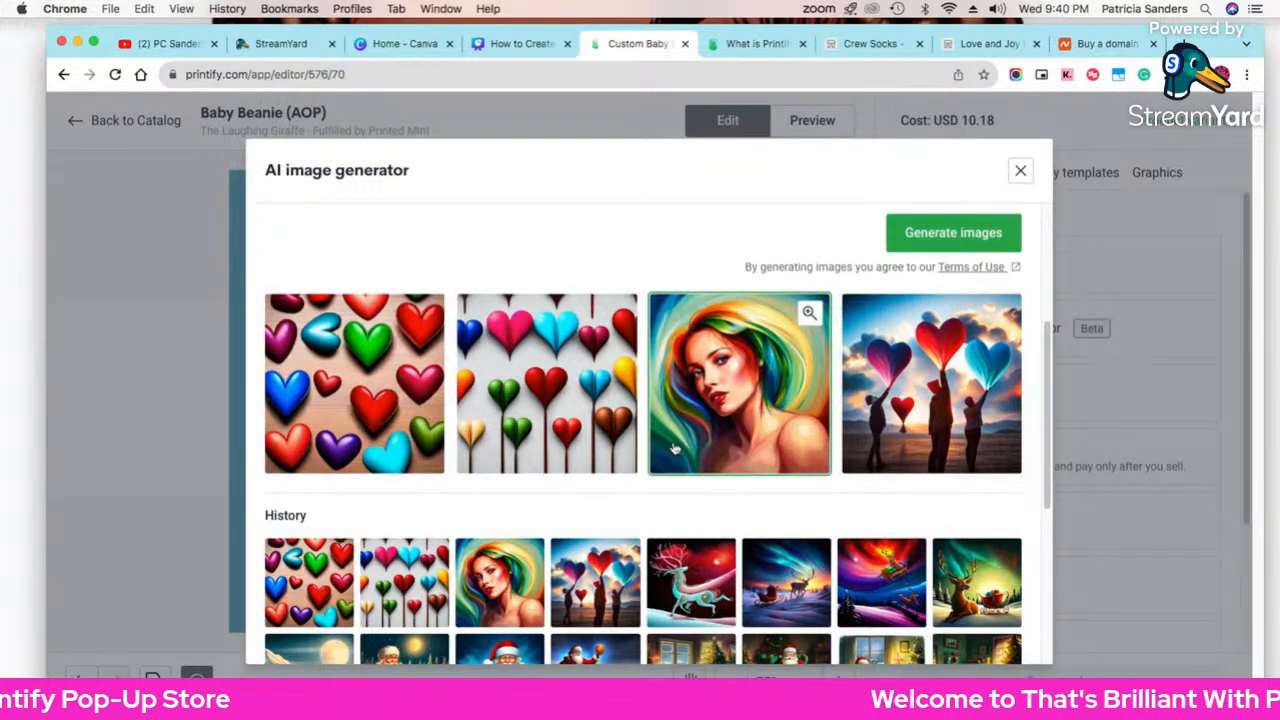
pyautogui.scroll(-3, 674, 449)
pyautogui.scroll(3, 420, 420)
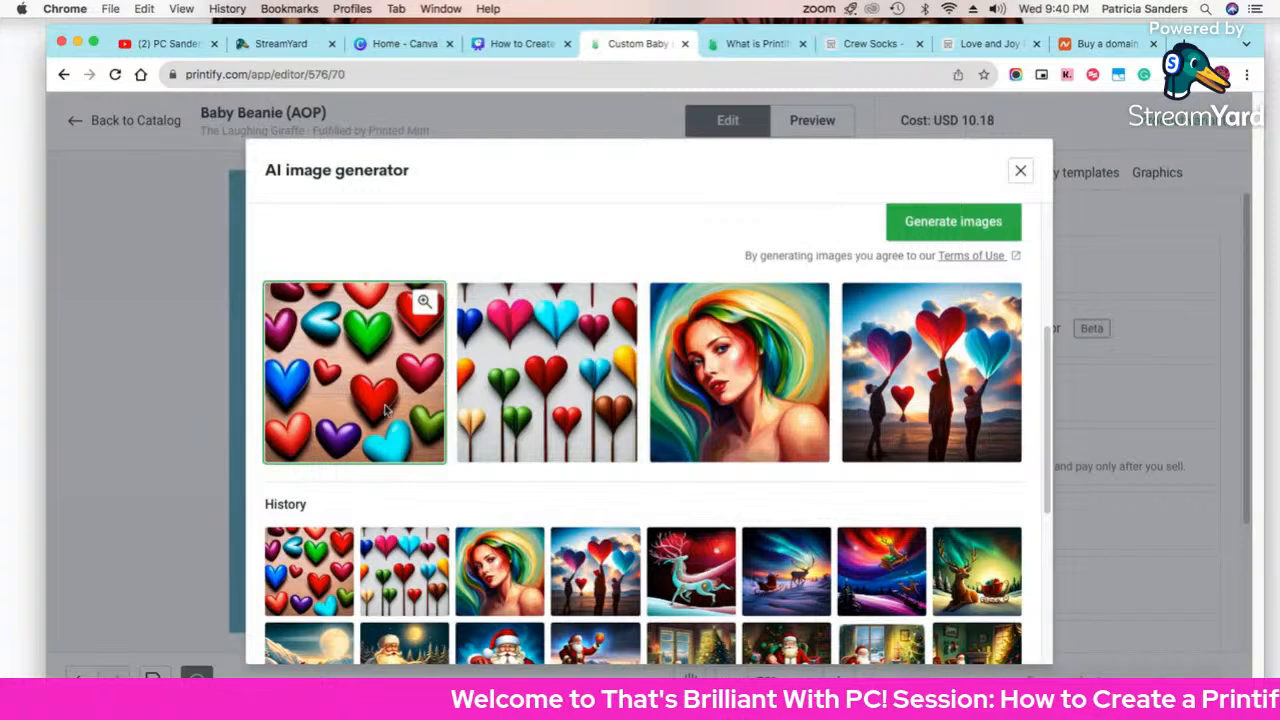
pyautogui.click(385, 410)
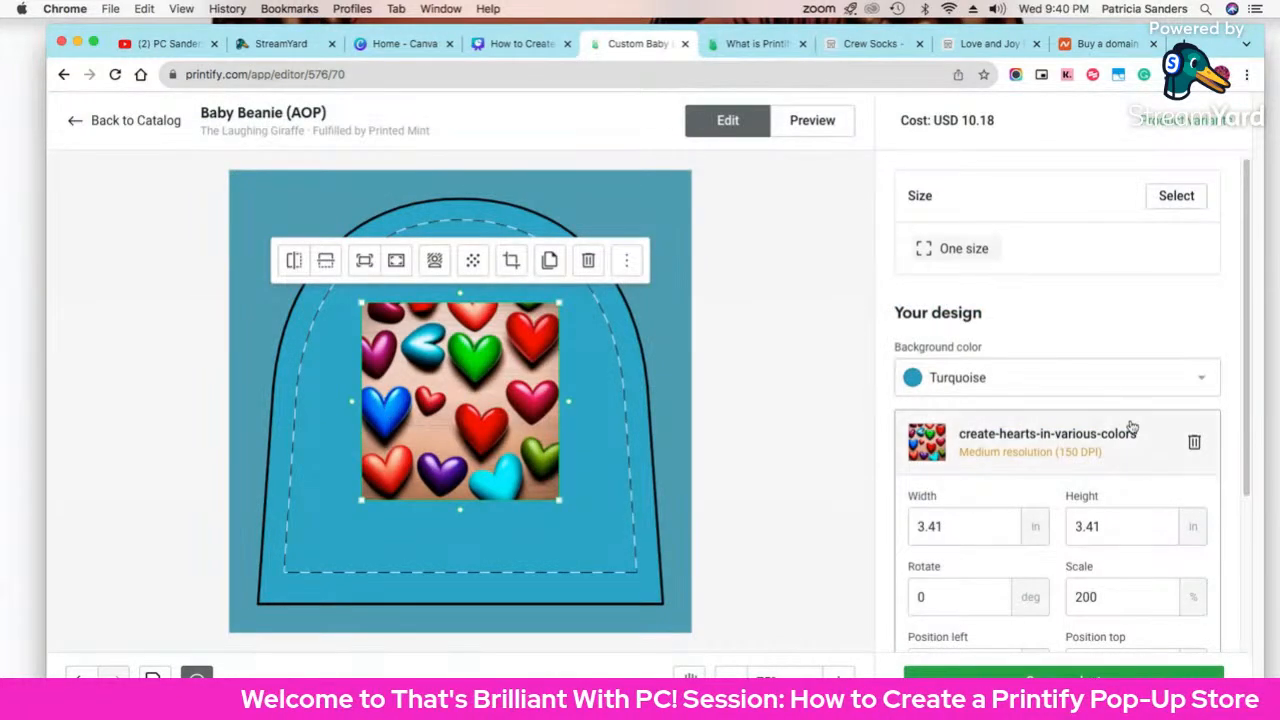
pyautogui.scroll(-1, 1103, 440)
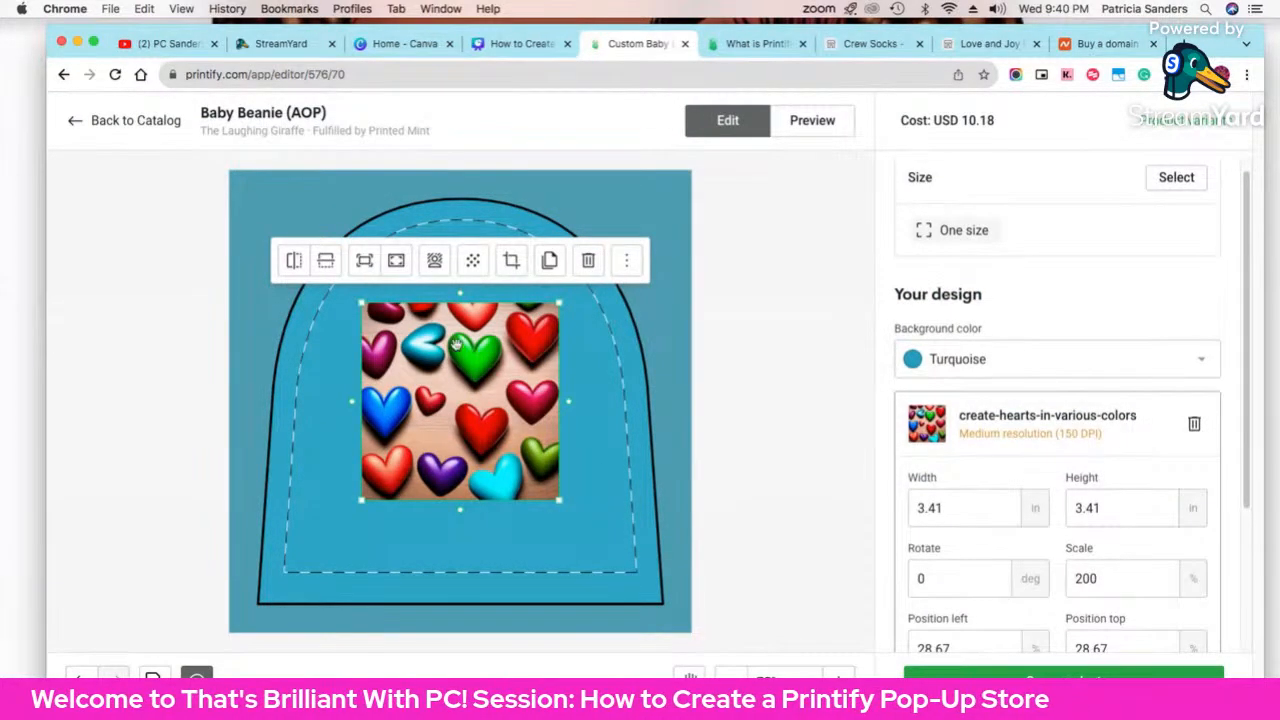
# Step: Strip the wooden backdrop from the hearts image with Quick remove, then nudge it slightly
pyautogui.click(434, 262)
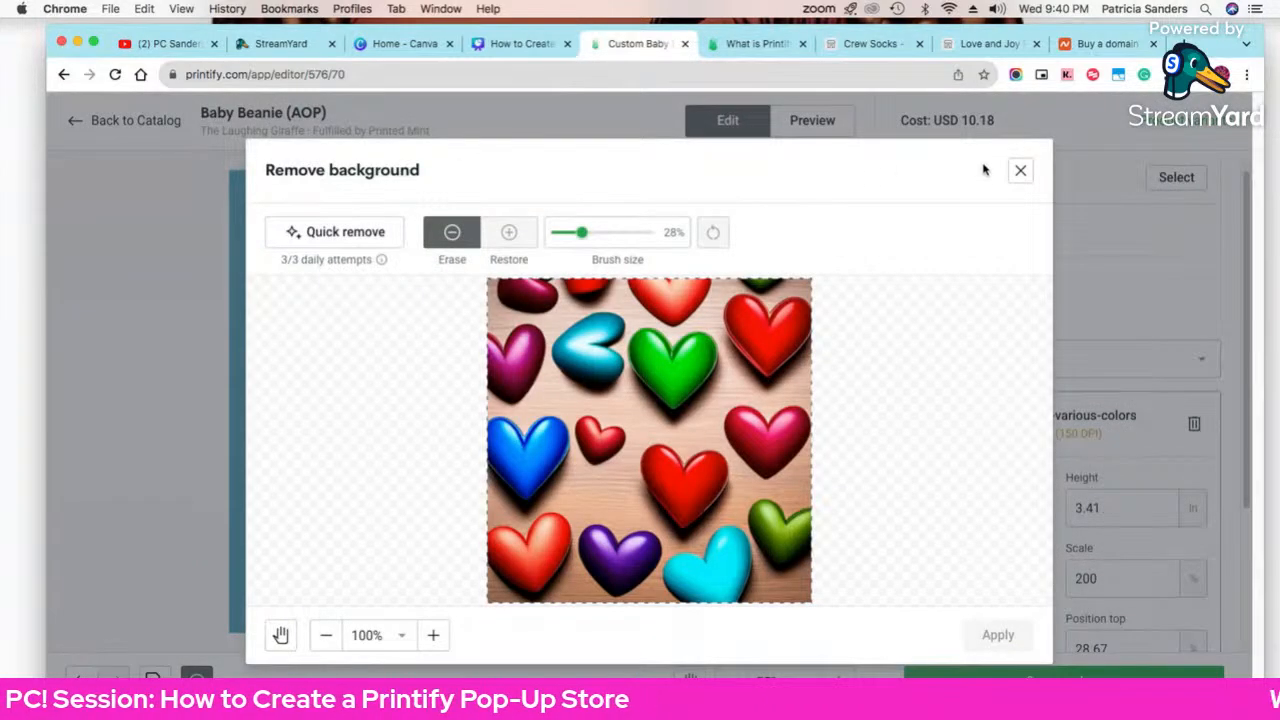
pyautogui.click(1019, 170)
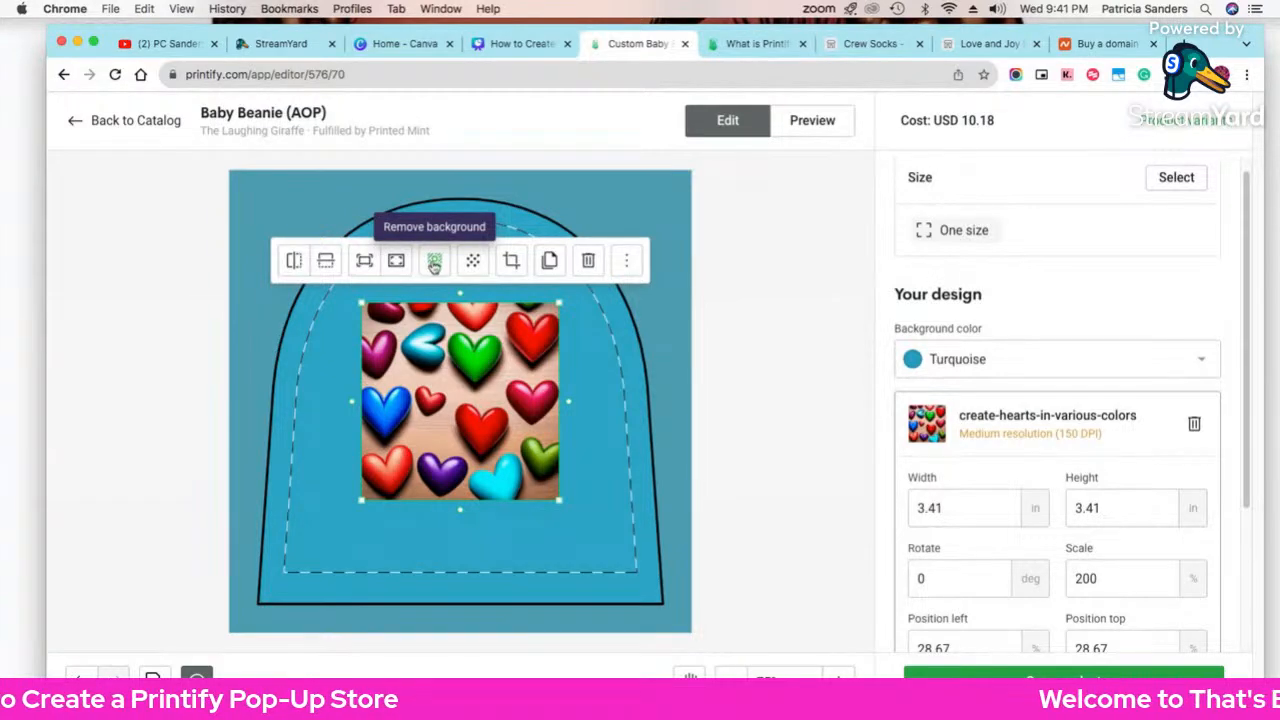
pyautogui.click(435, 264)
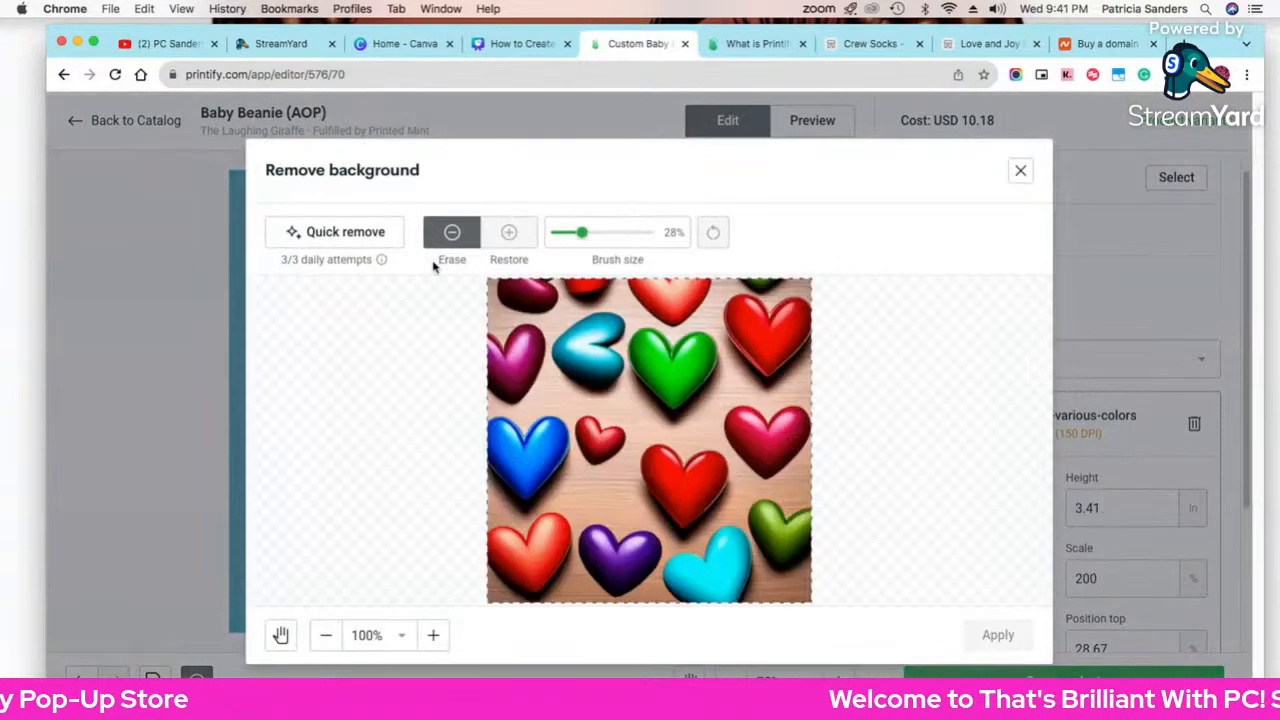
pyautogui.click(337, 233)
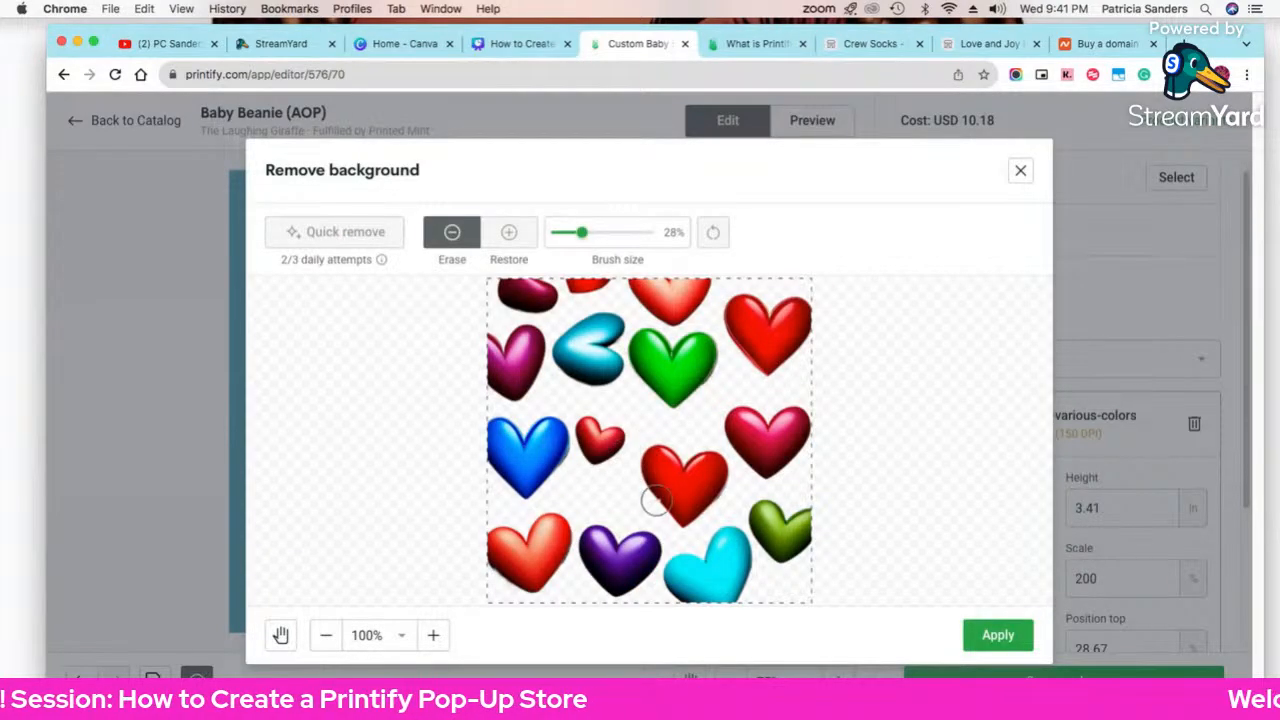
pyautogui.click(999, 636)
pyautogui.moveTo(487, 446)
pyautogui.mouseDown()
pyautogui.moveTo(458, 470)
pyautogui.moveTo(498, 463)
pyautogui.mouseUp()
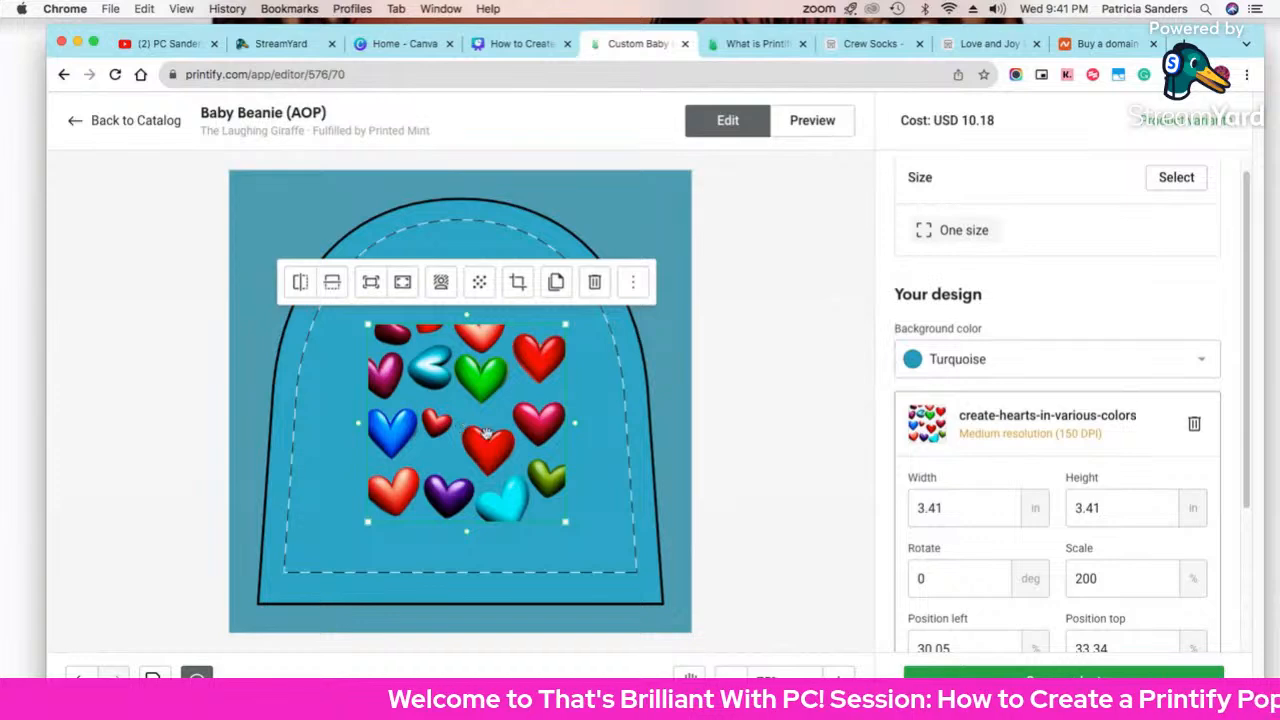
# Step: Shrink the hearts to about 1.46 in, tile them as a repeating pattern, and preview the mockup
pyautogui.scroll(-5, 1010, 505)
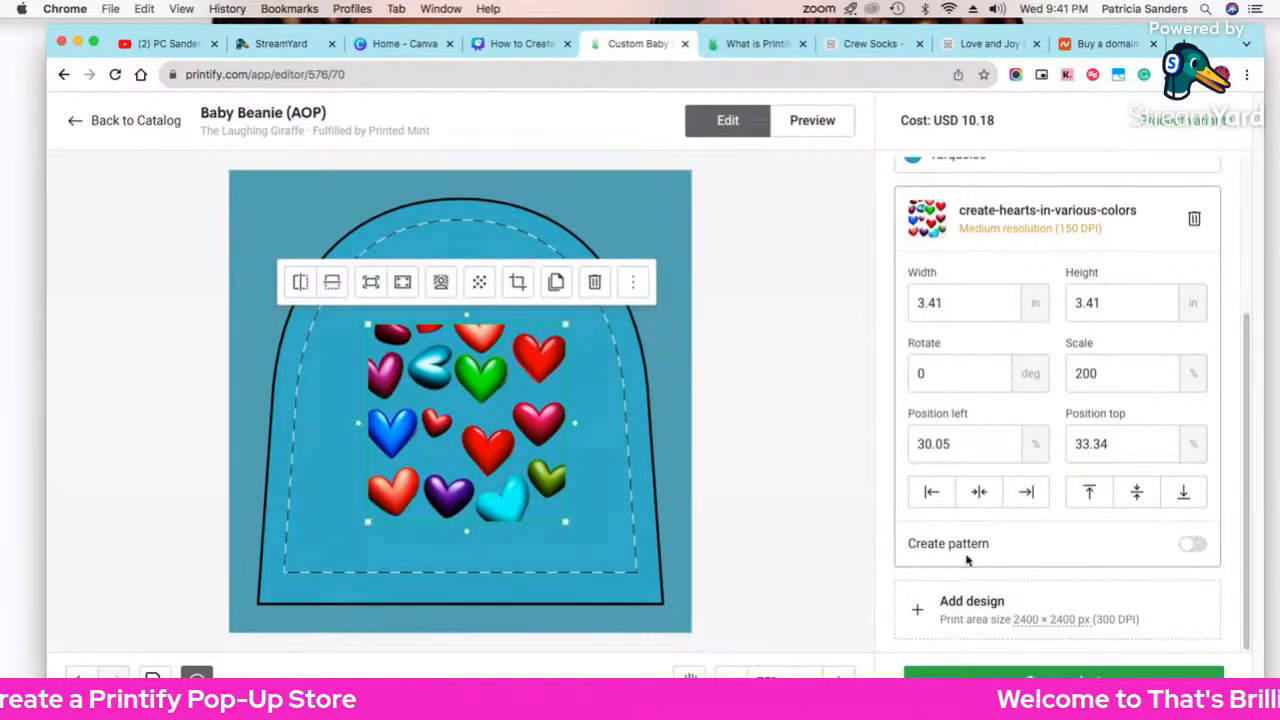
pyautogui.click(1195, 545)
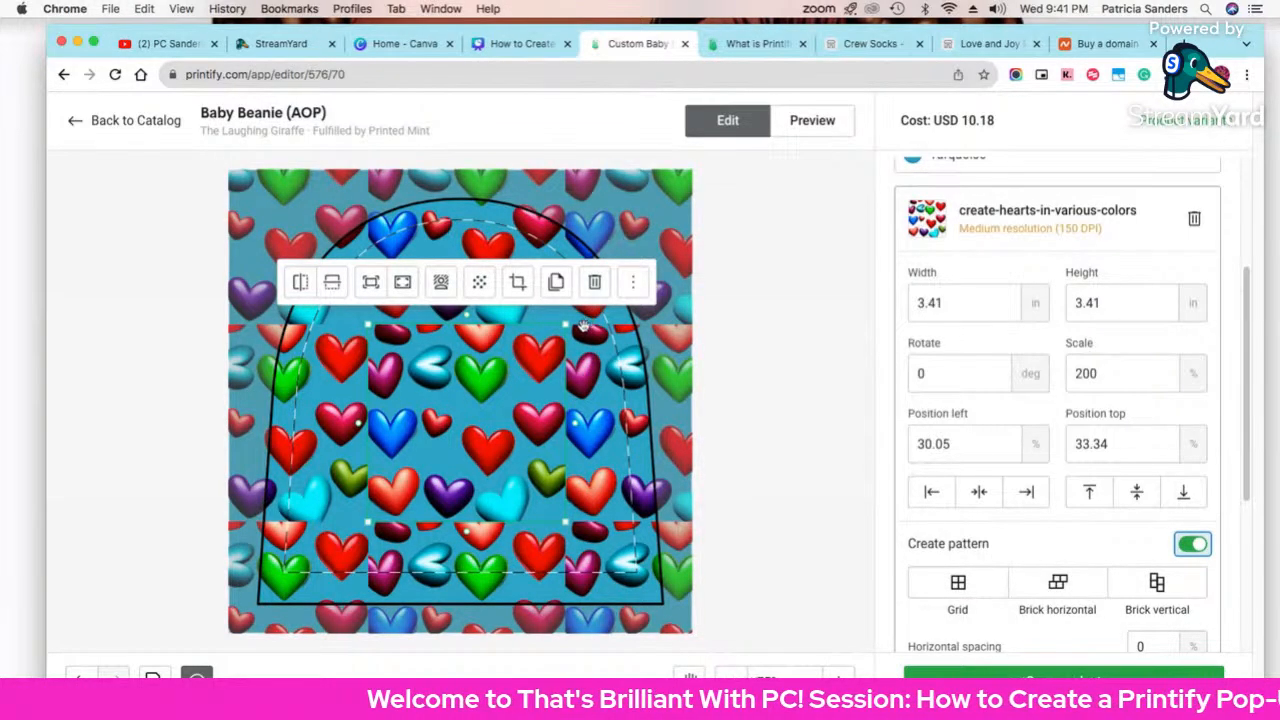
pyautogui.click(959, 582)
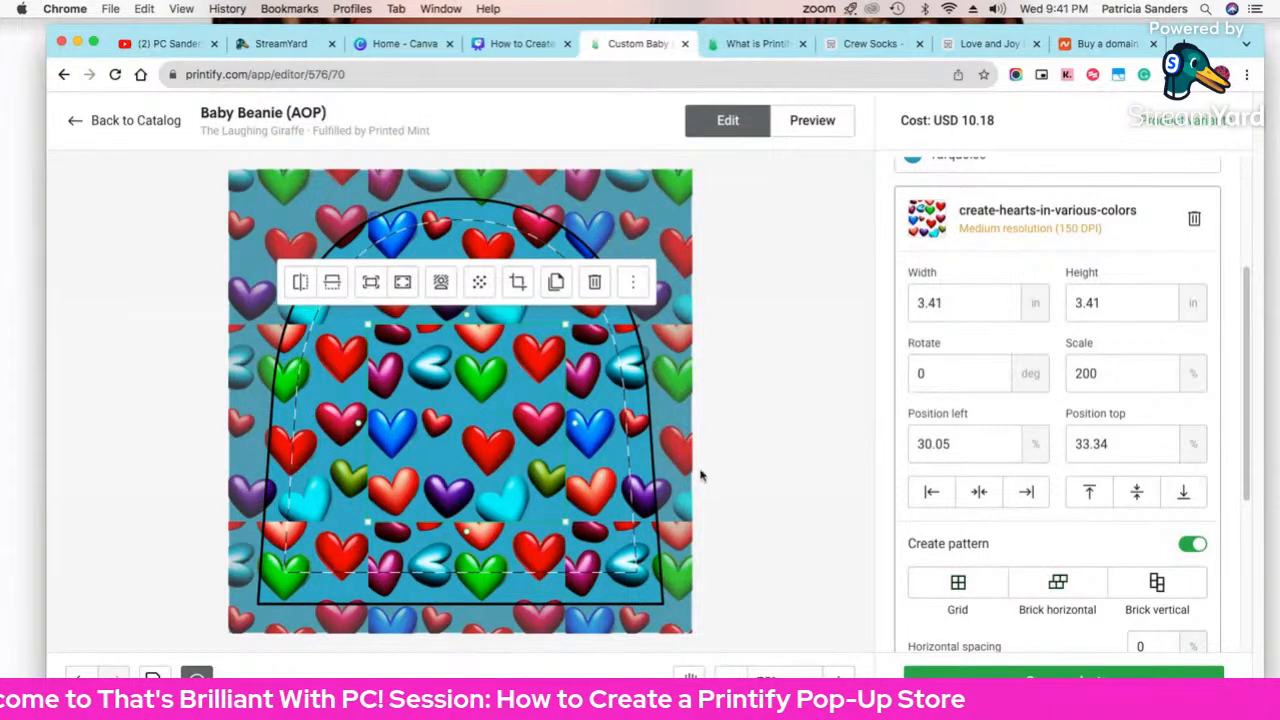
pyautogui.click(1190, 543)
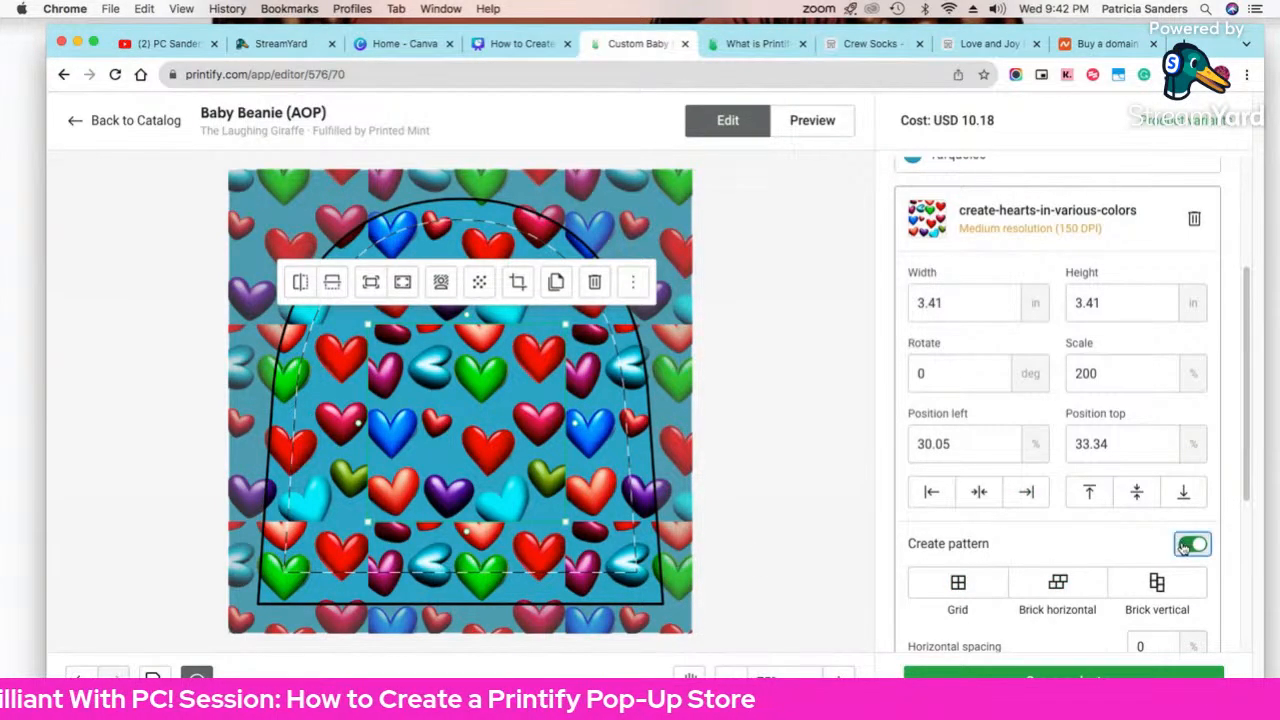
pyautogui.moveTo(565, 325); pyautogui.dragTo(452, 409)
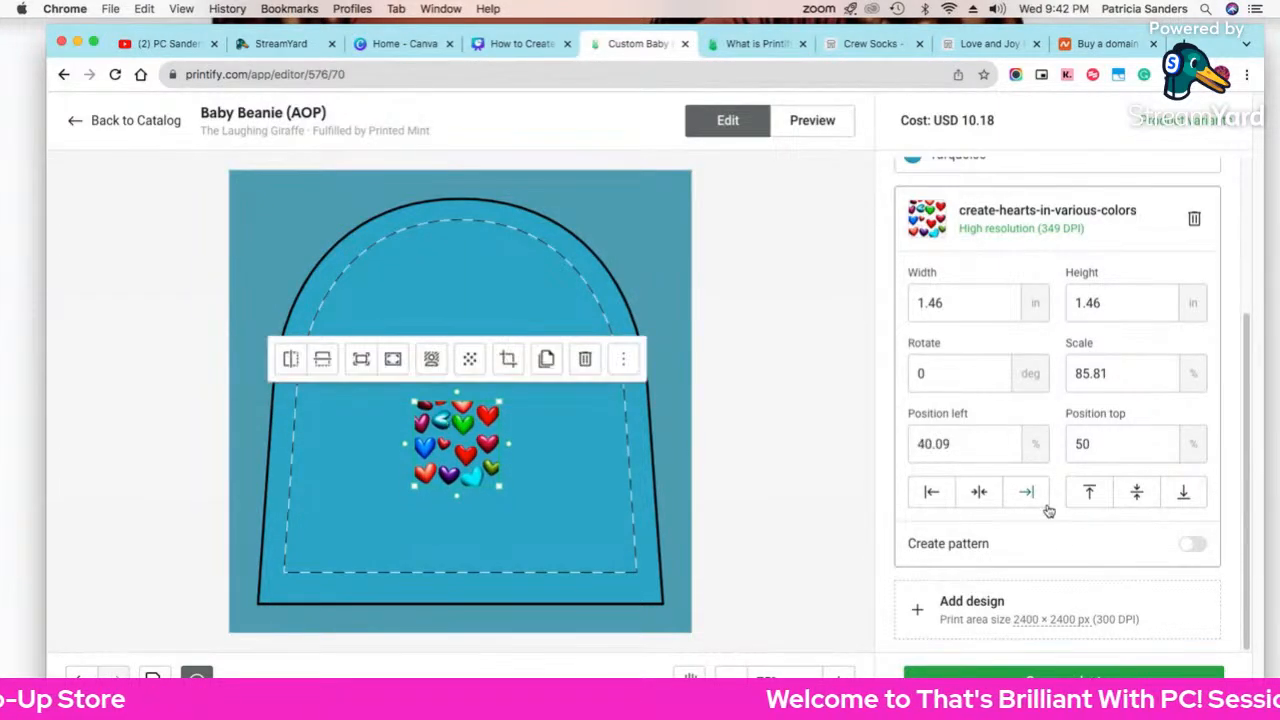
pyautogui.click(1193, 545)
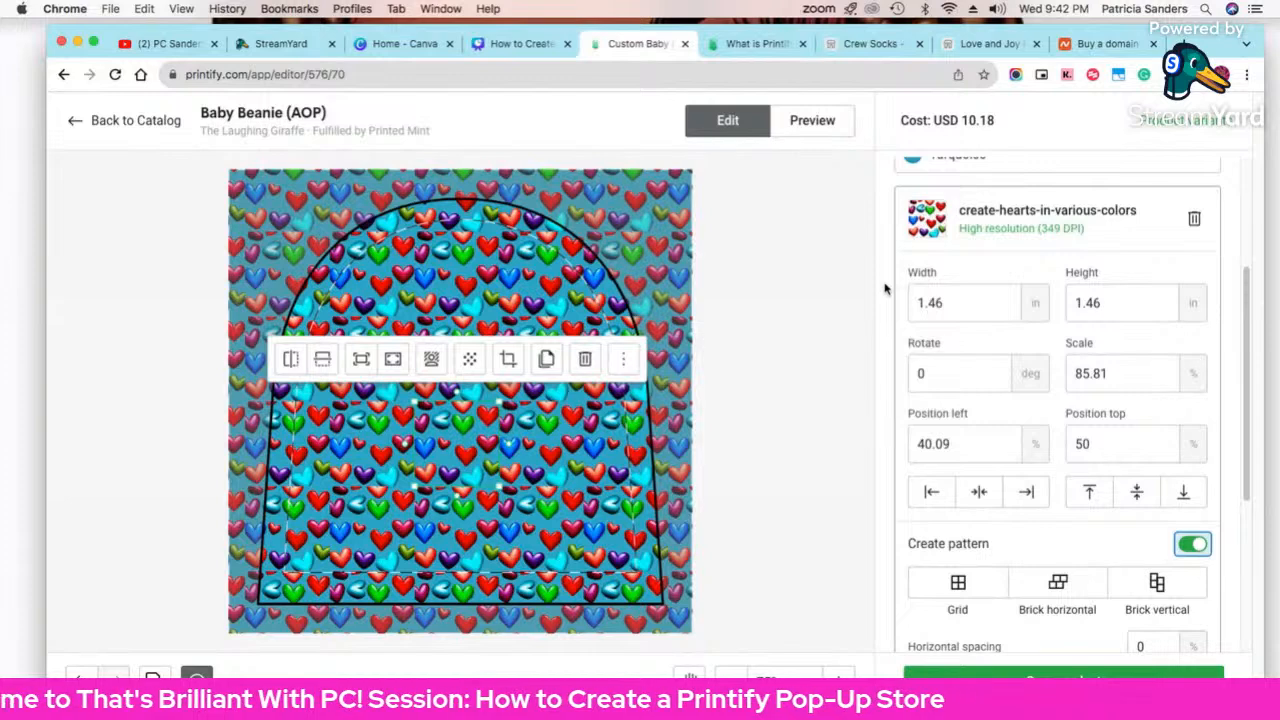
pyautogui.click(810, 122)
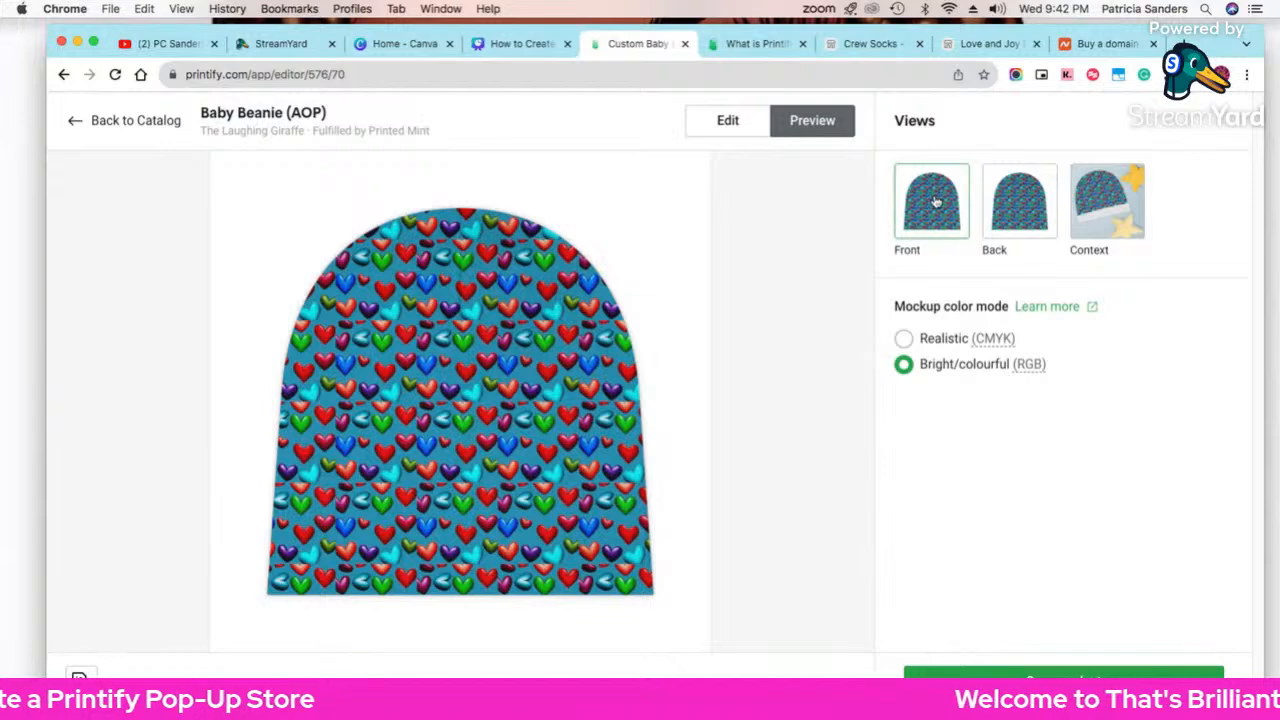
# Step: Check the Back and Context mockups of the tiled-hearts beanie, then return to the editor
pyautogui.click(1095, 213)
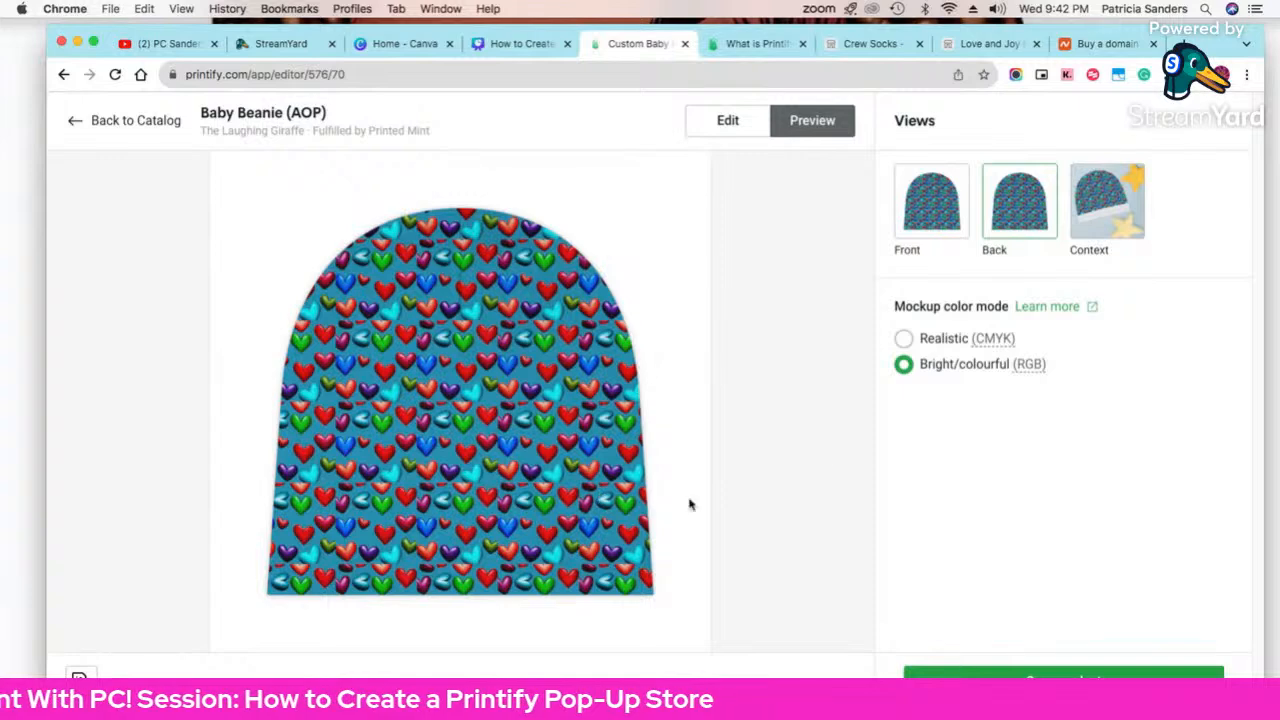
pyautogui.click(1094, 219)
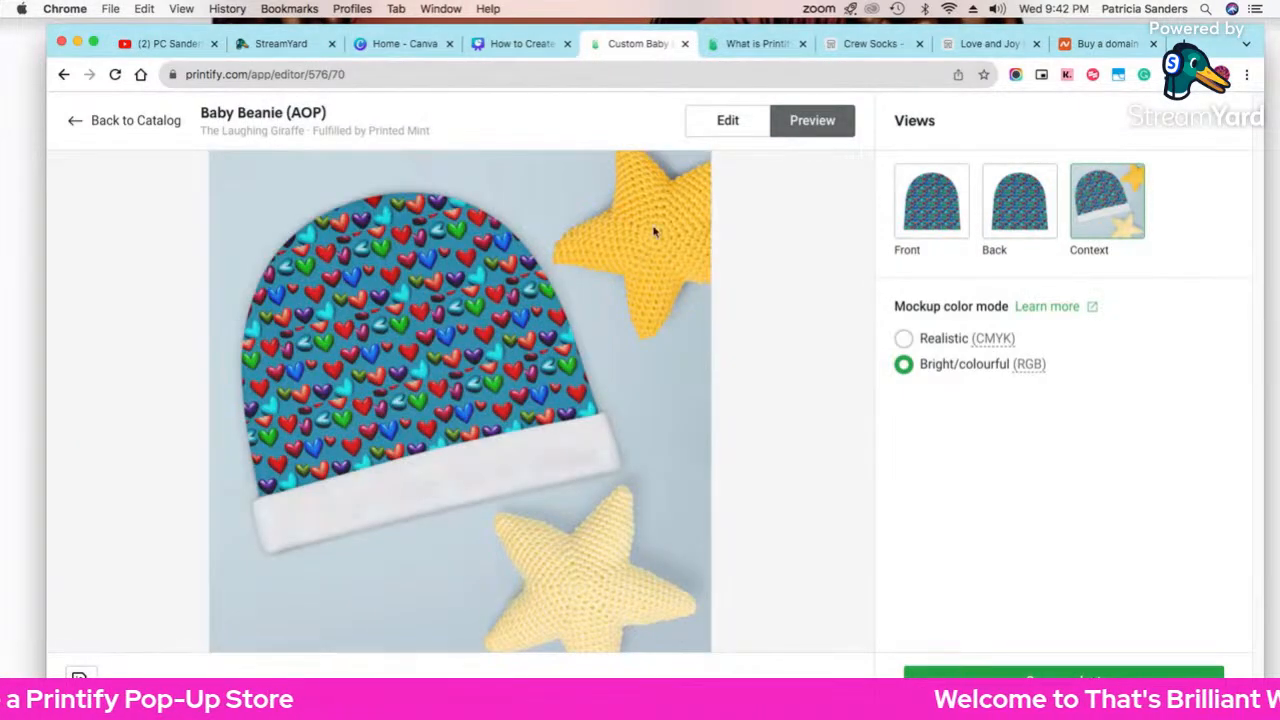
pyautogui.click(706, 126)
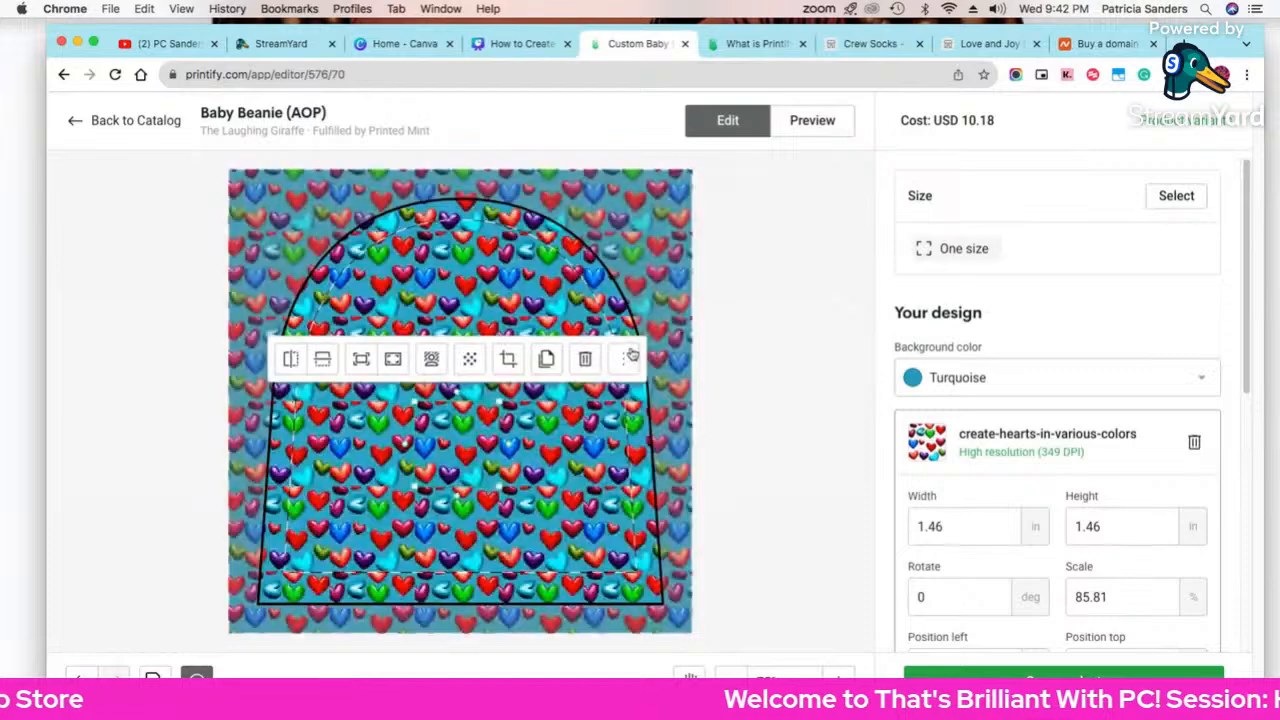
# Step: Untile the hearts and enlarge them to one 2.84 in image on the upper beanie
pyautogui.scroll(-5, 1070, 580)
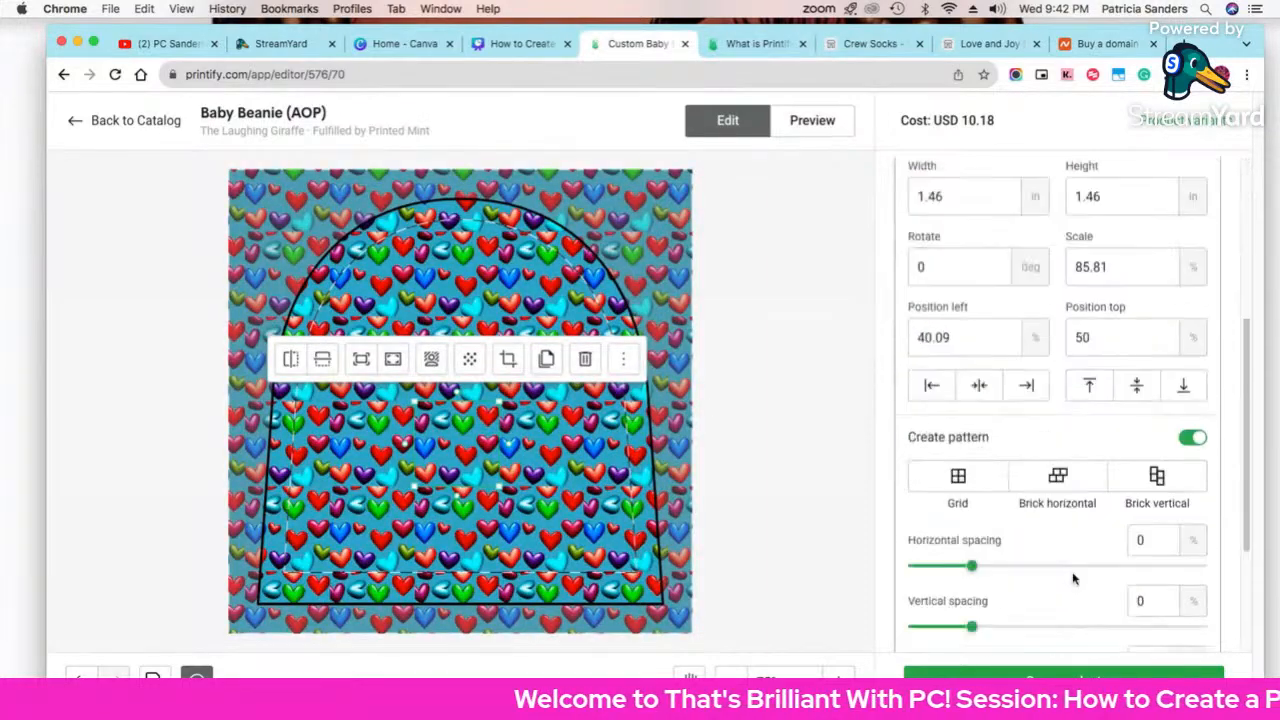
pyautogui.click(1190, 279)
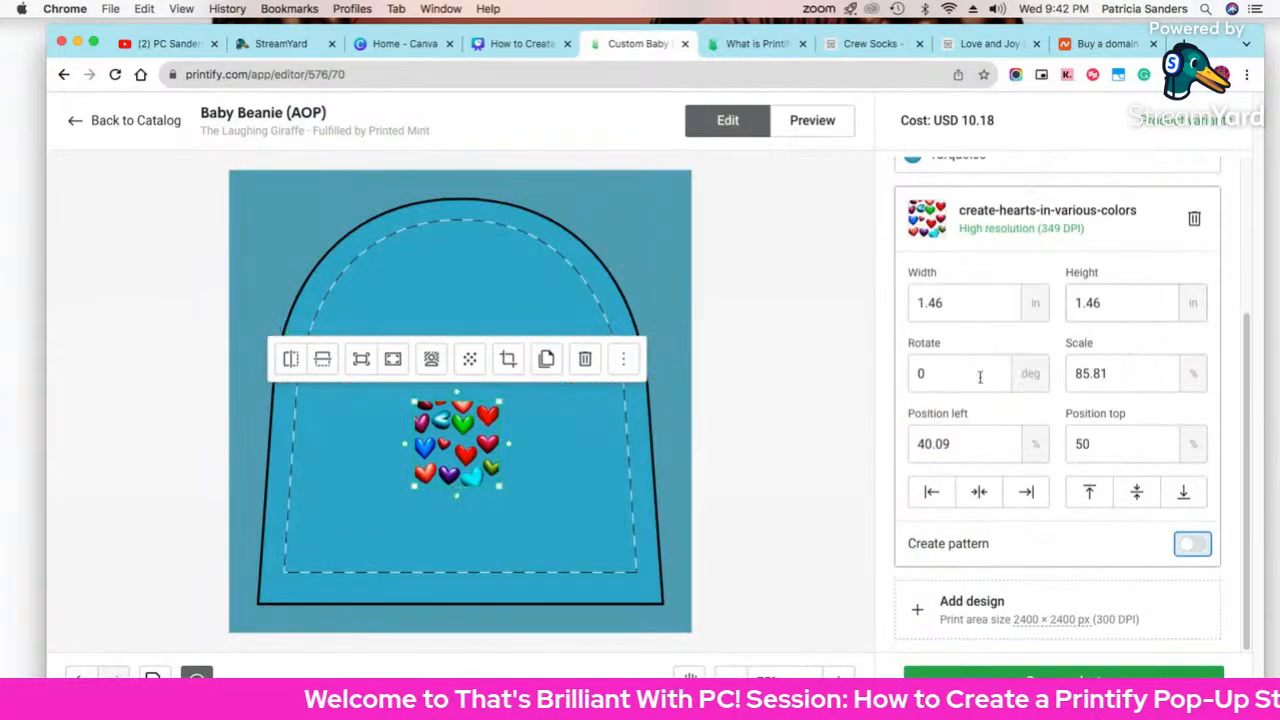
pyautogui.moveTo(440, 466); pyautogui.dragTo(556, 476)
pyautogui.moveTo(416, 476); pyautogui.dragTo(367, 484)
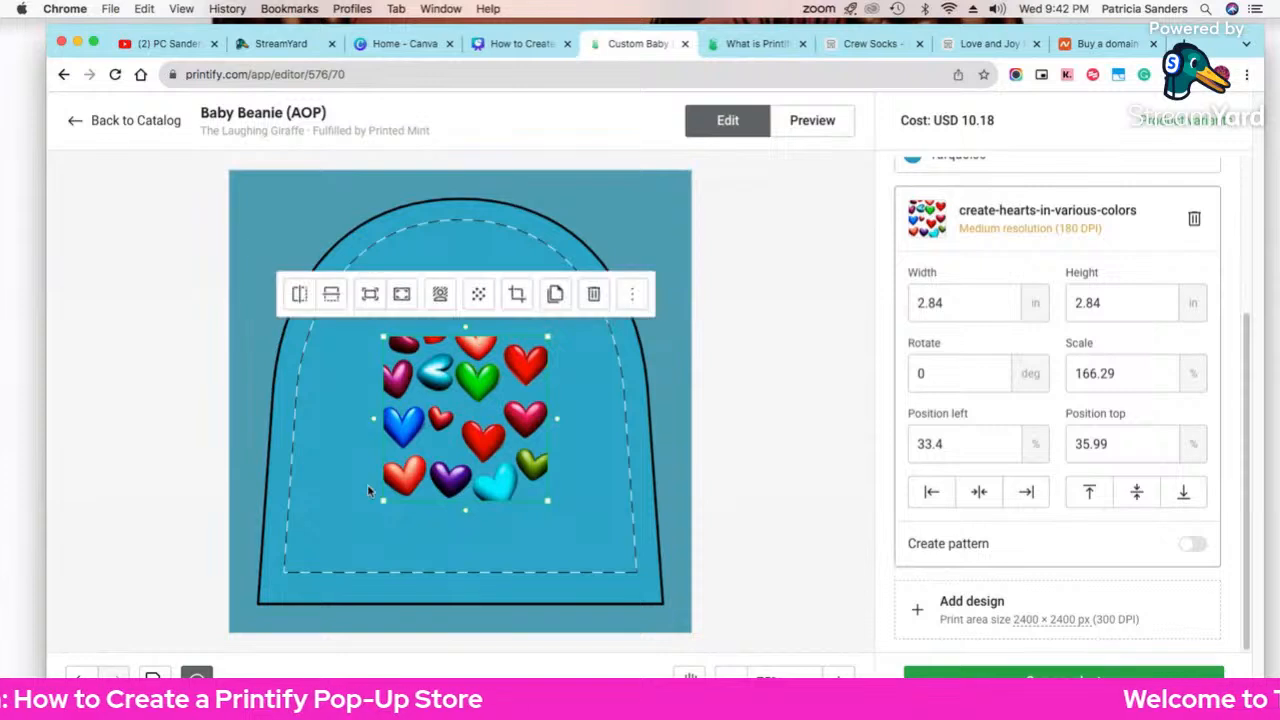
pyautogui.scroll(3, 950, 428)
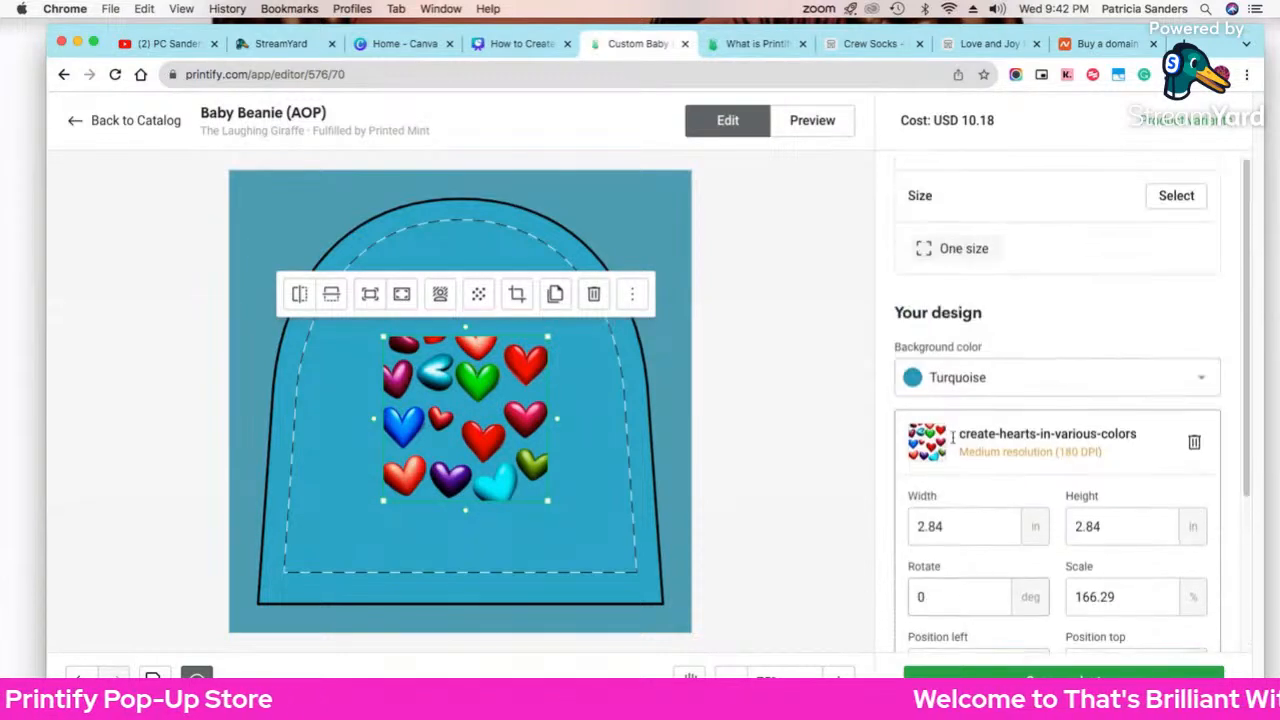
pyautogui.scroll(-3, 1010, 465)
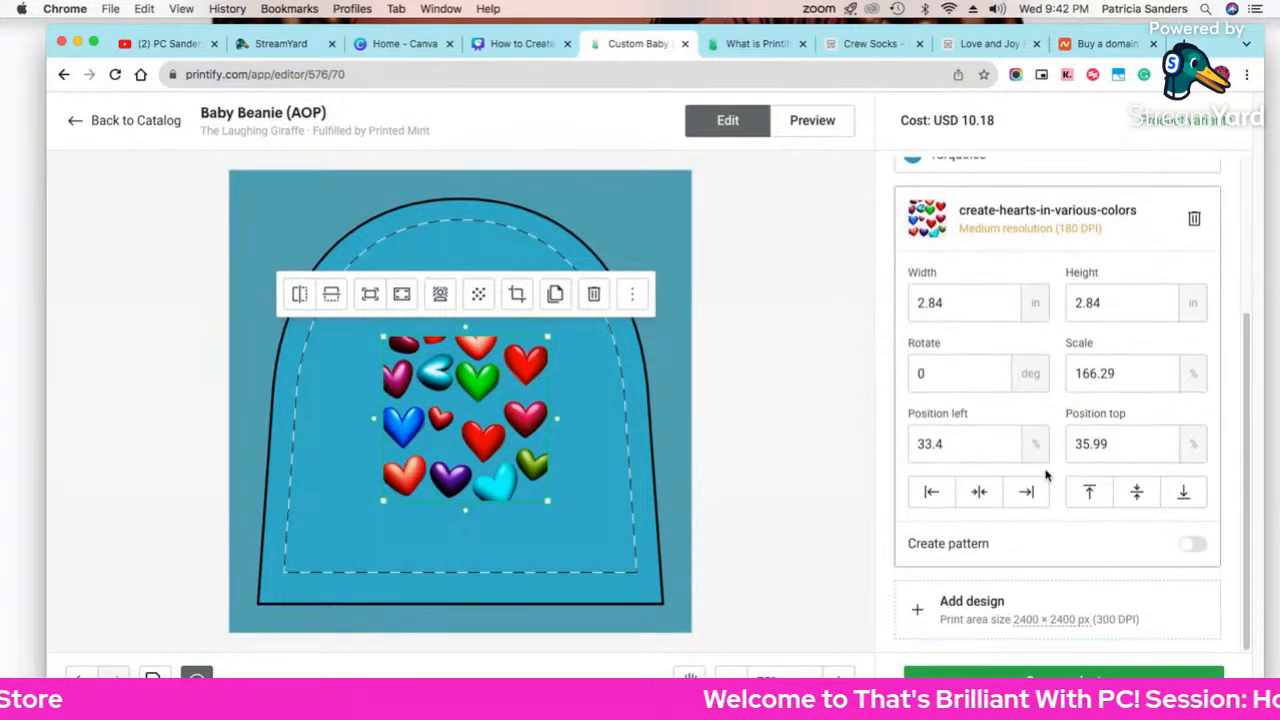
pyautogui.click(932, 612)
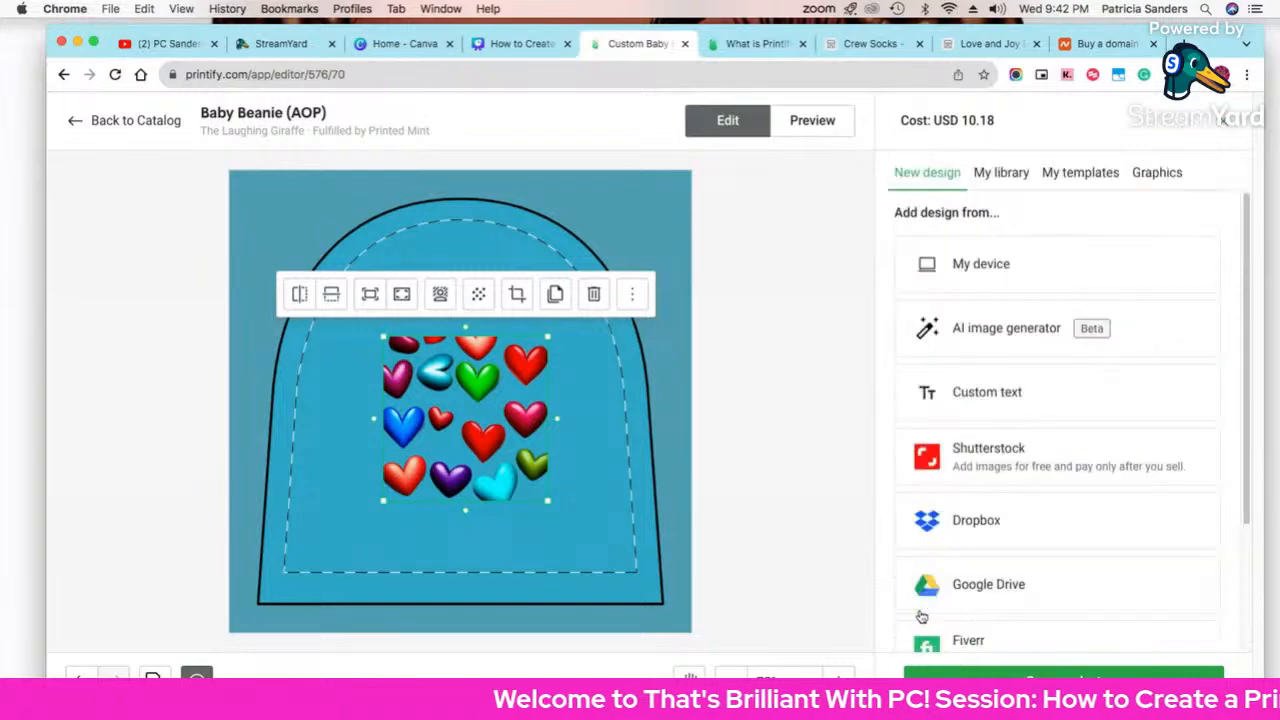
# Step: Add a text layer, raise the hearts, and place the text centred on the lower beanie
pyautogui.click(983, 393)
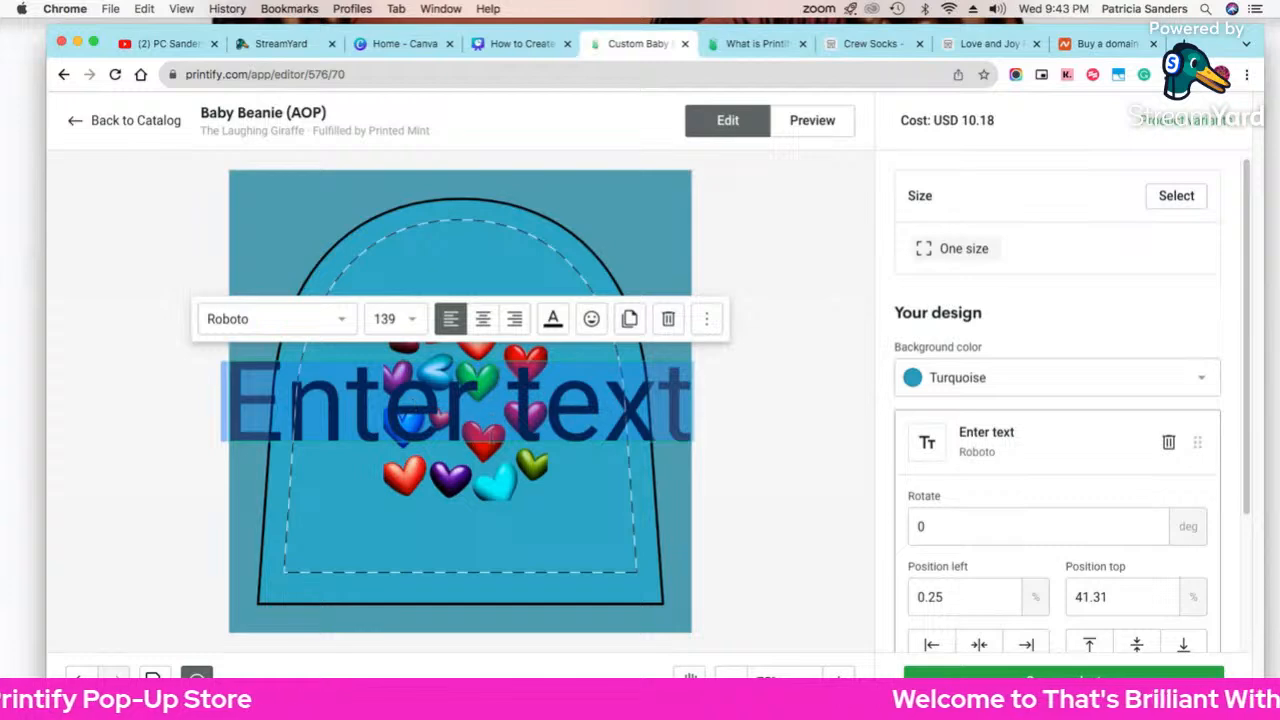
pyautogui.click(466, 496)
pyautogui.moveTo(448, 359); pyautogui.dragTo(441, 282)
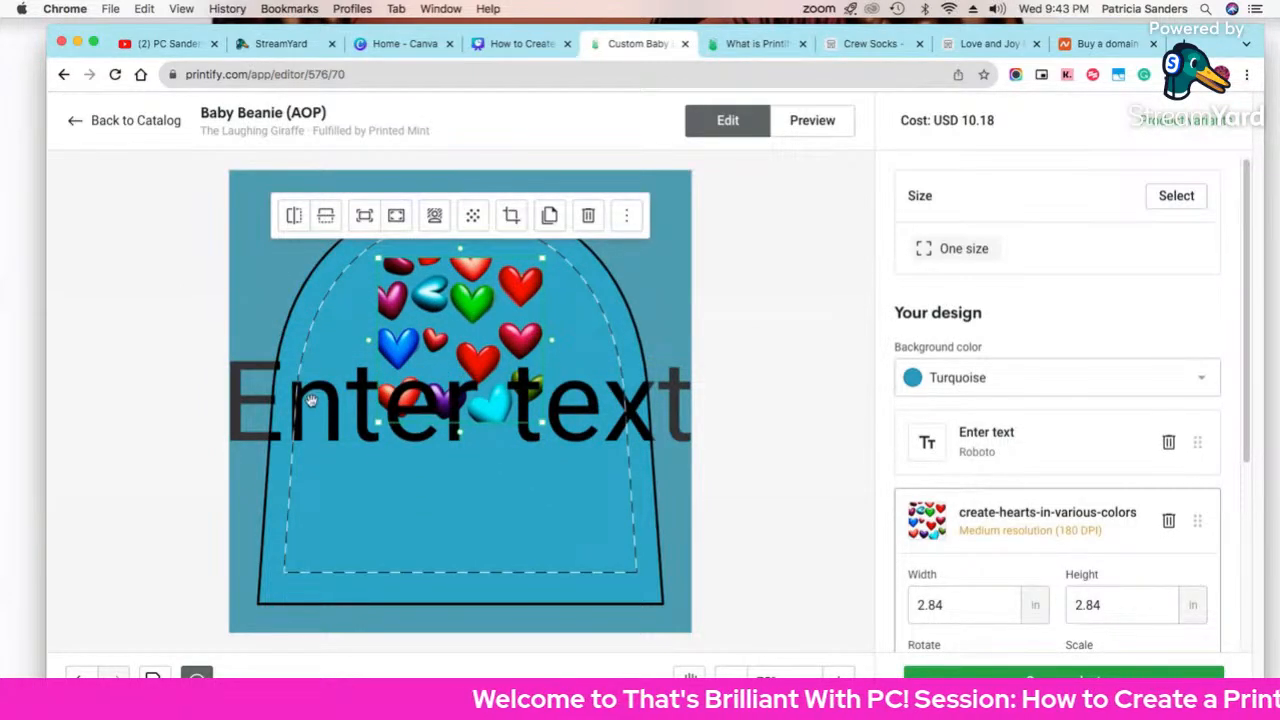
pyautogui.moveTo(312, 404); pyautogui.dragTo(318, 514)
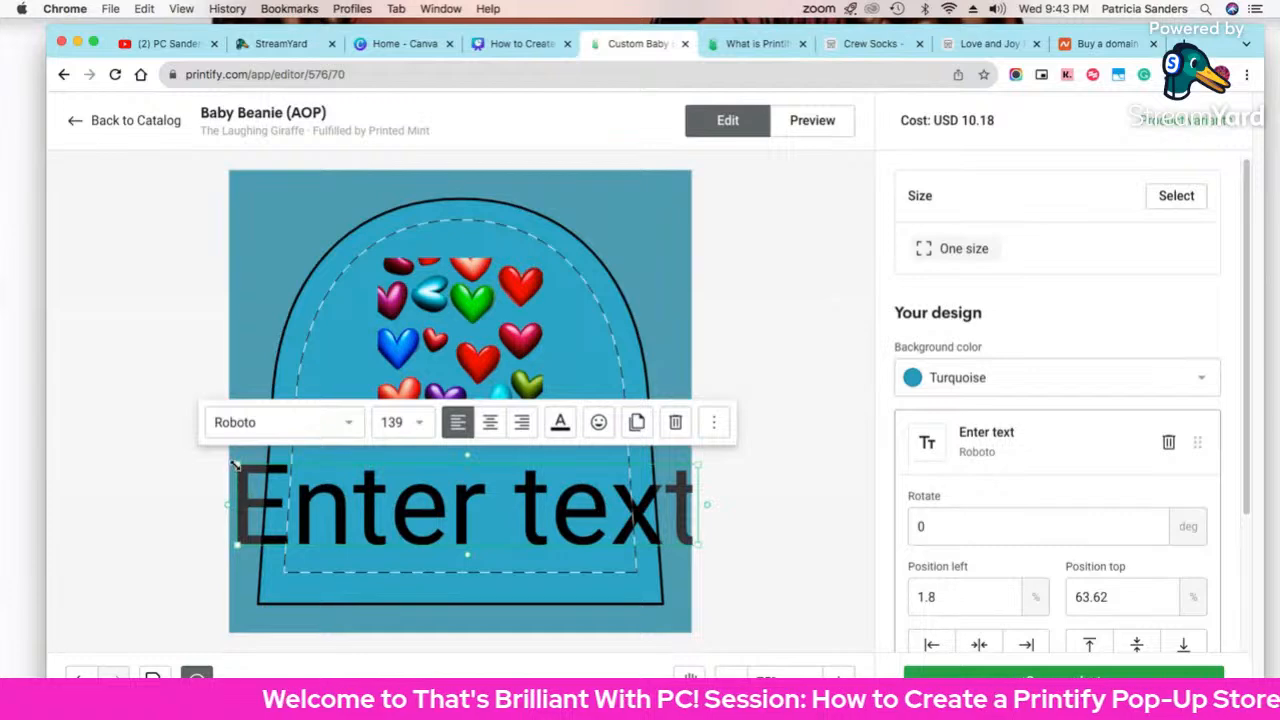
pyautogui.moveTo(233, 463); pyautogui.dragTo(499, 508)
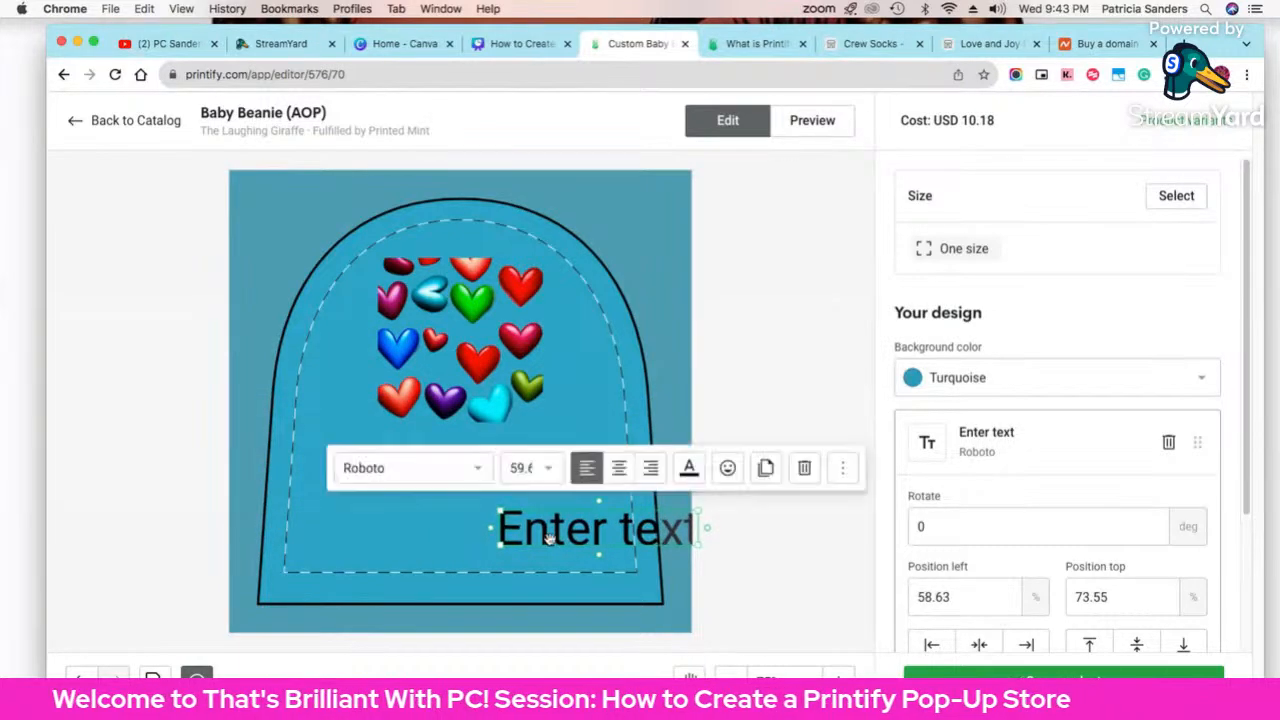
pyautogui.moveTo(579, 541); pyautogui.dragTo(438, 545)
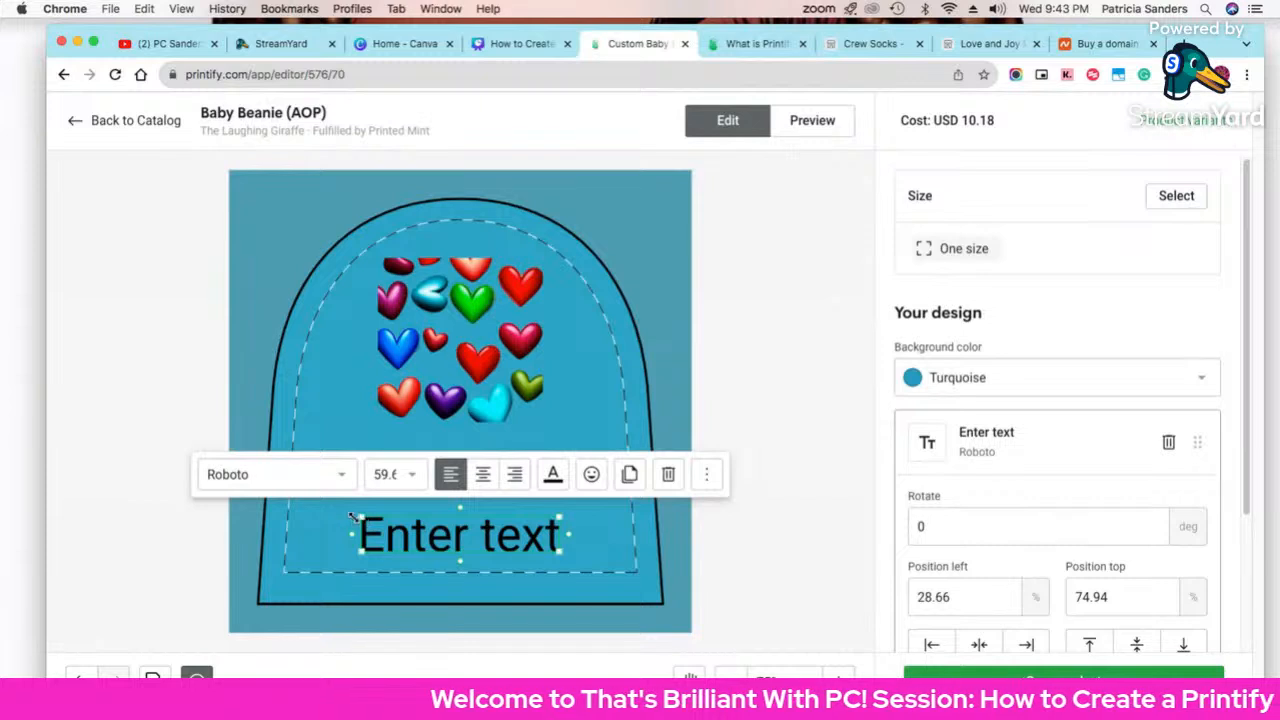
# Step: Enlarge the text to size 92.9 and change it to read AMBER
pyautogui.moveTo(352, 516); pyautogui.dragTo(309, 507)
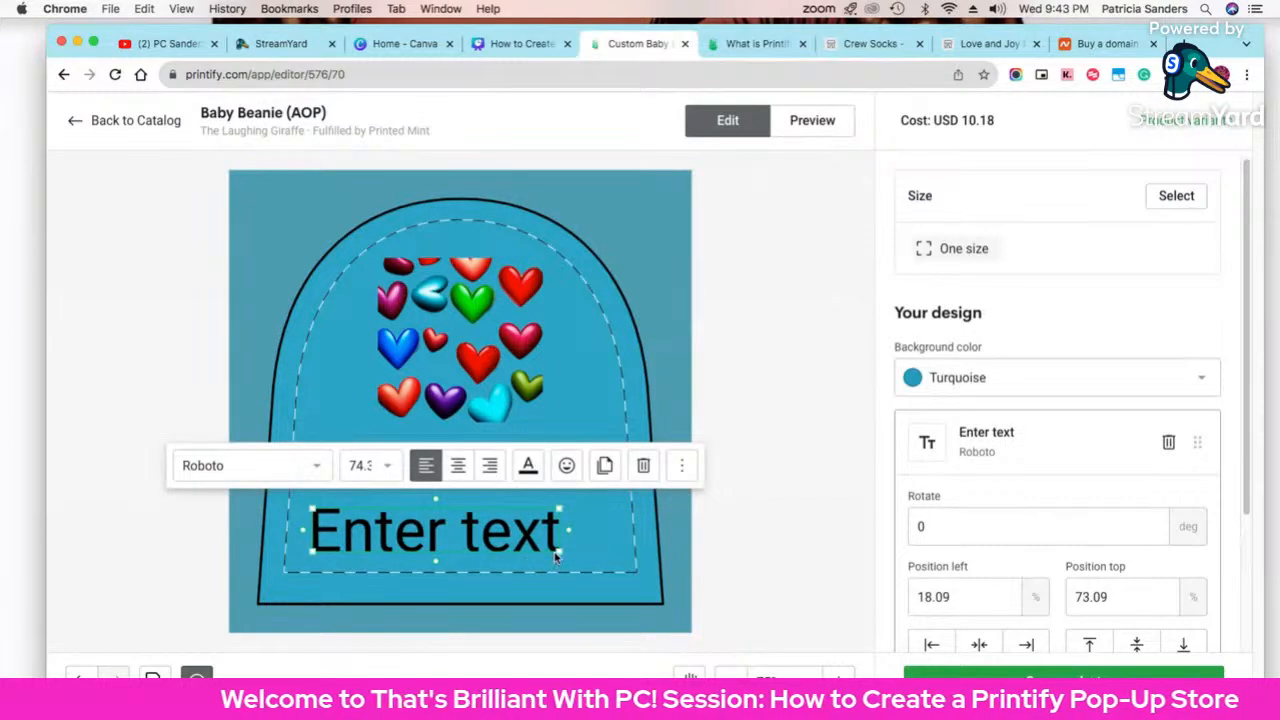
pyautogui.moveTo(556, 558); pyautogui.dragTo(626, 570)
pyautogui.doubleClick(510, 553)
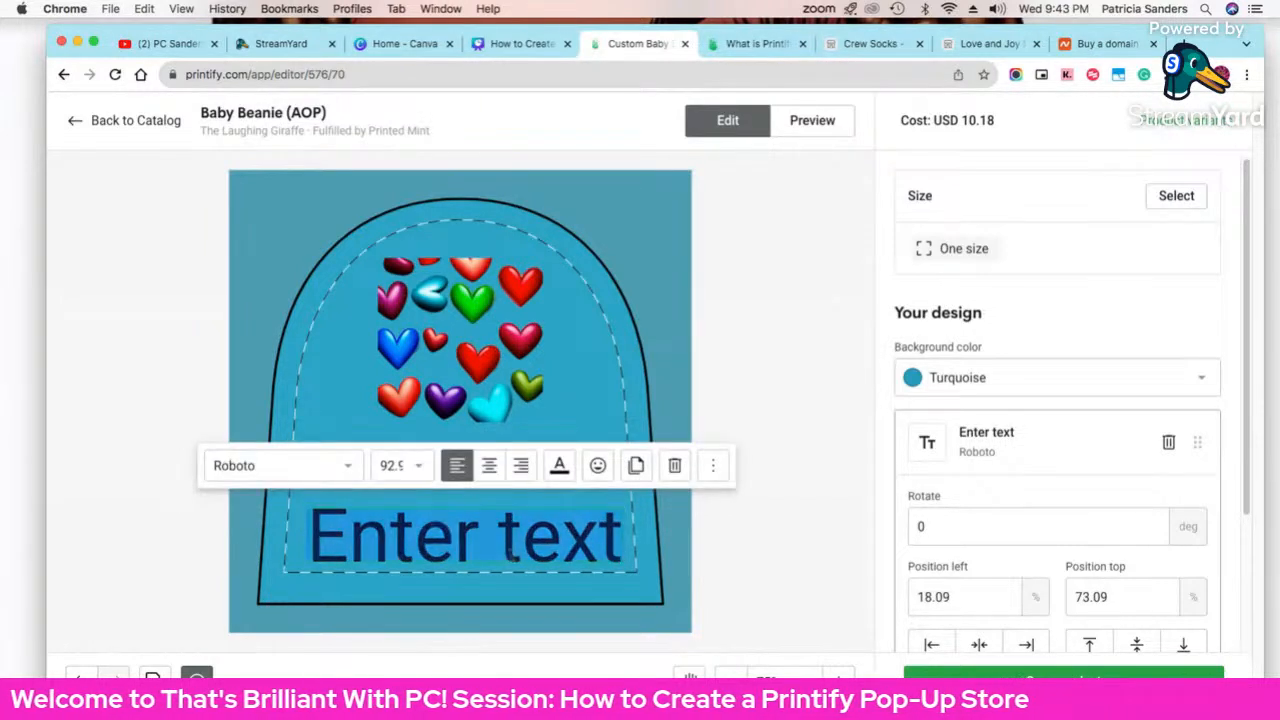
pyautogui.write('AMBER')
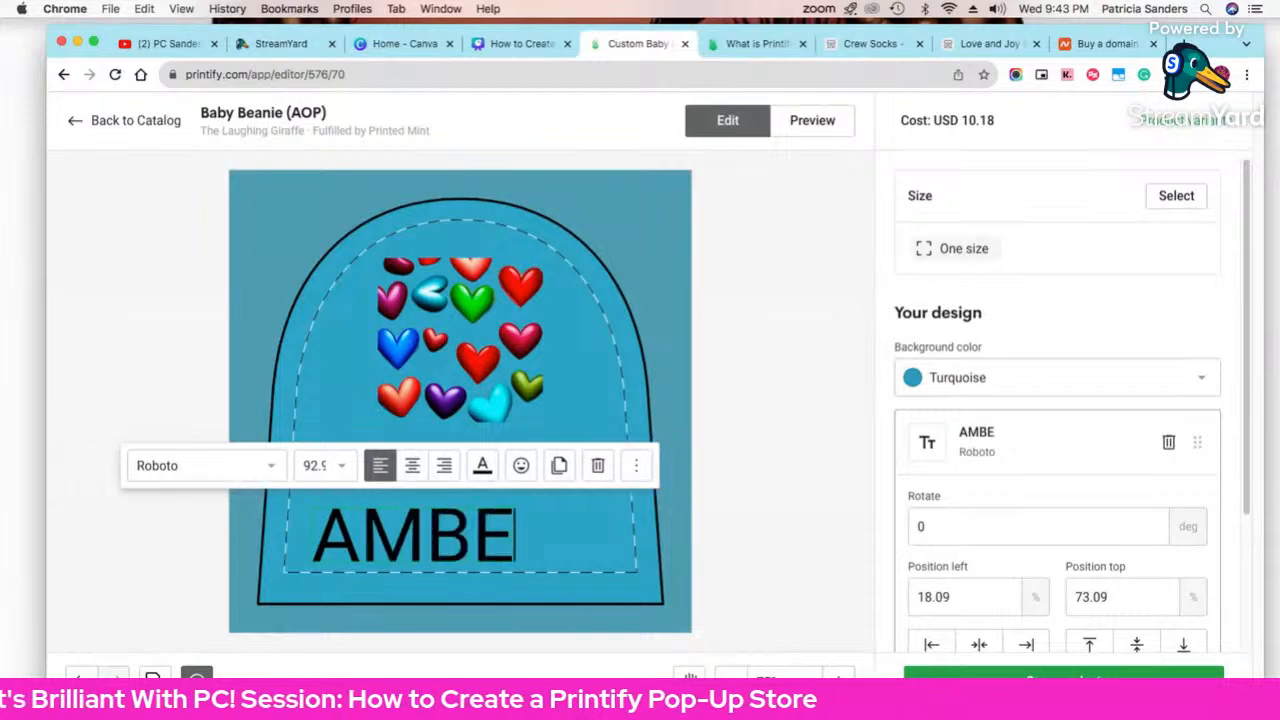
# Step: Try the Alex Brush and then Alfa Slab One fonts on AMBER
pyautogui.doubleClick(474, 548)
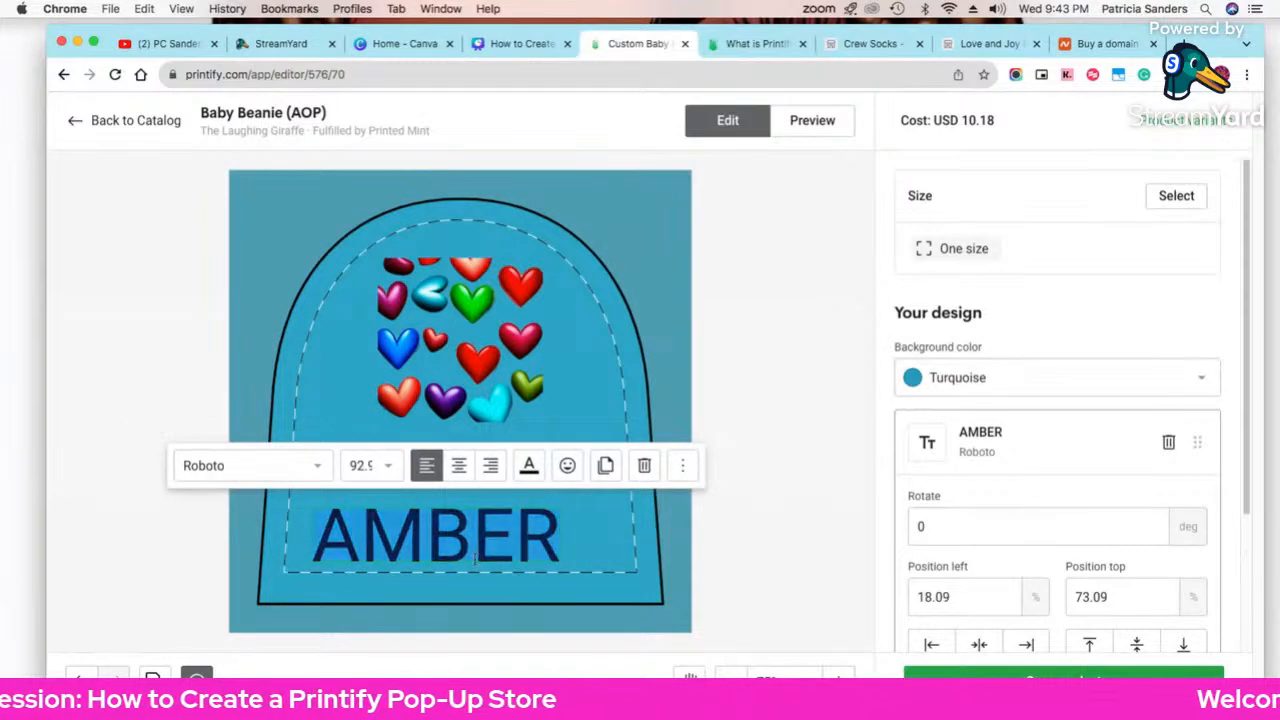
pyautogui.click(295, 466)
pyautogui.scroll(-2, 246, 366)
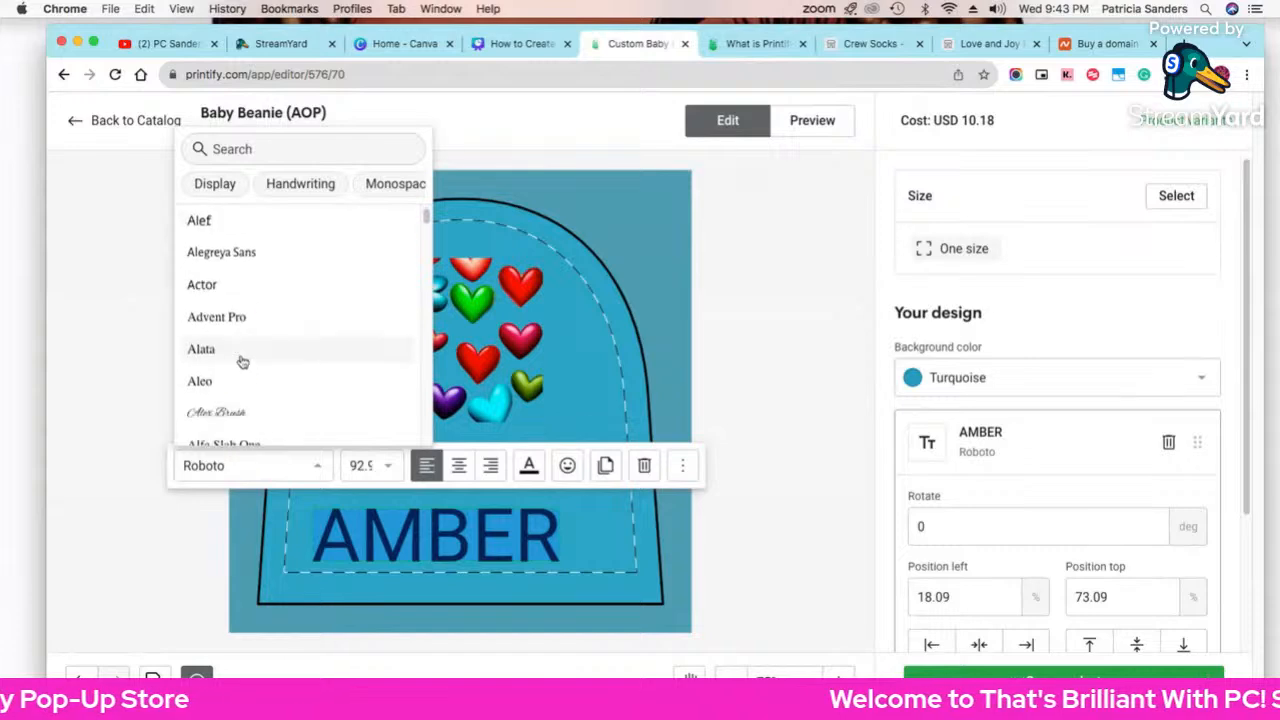
pyautogui.scroll(-1, 242, 362)
pyautogui.click(243, 363)
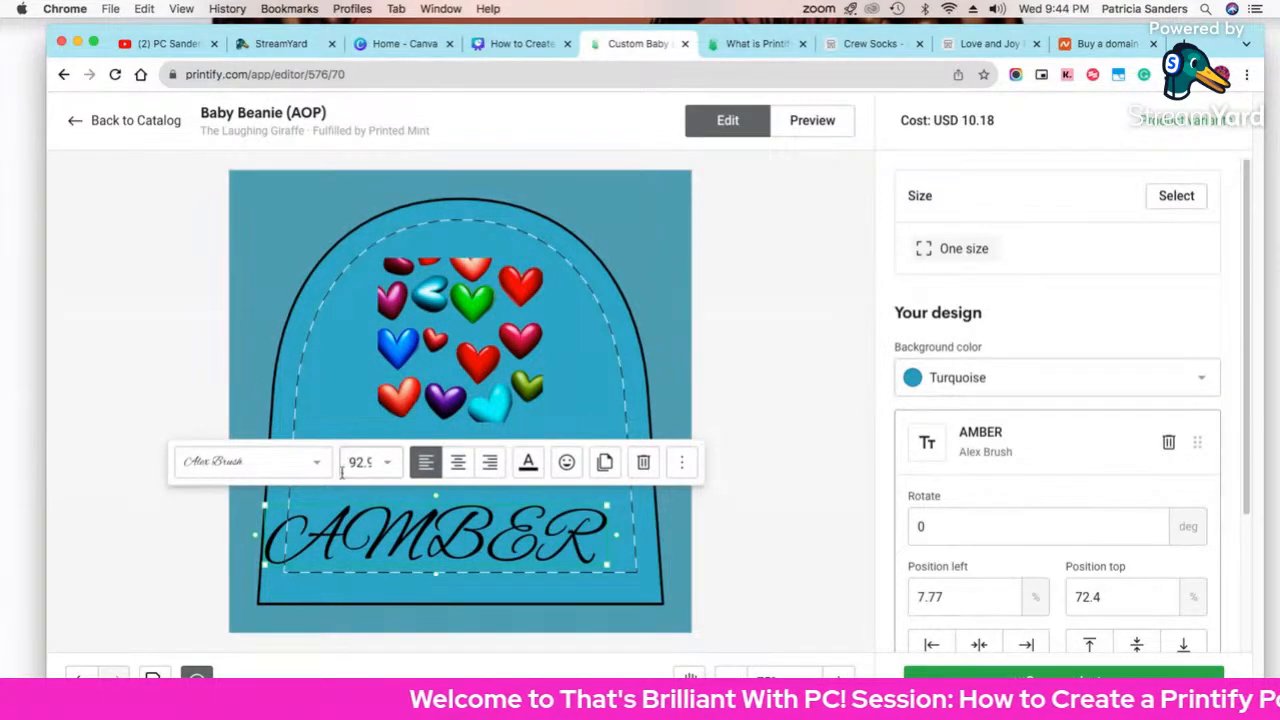
pyautogui.click(286, 466)
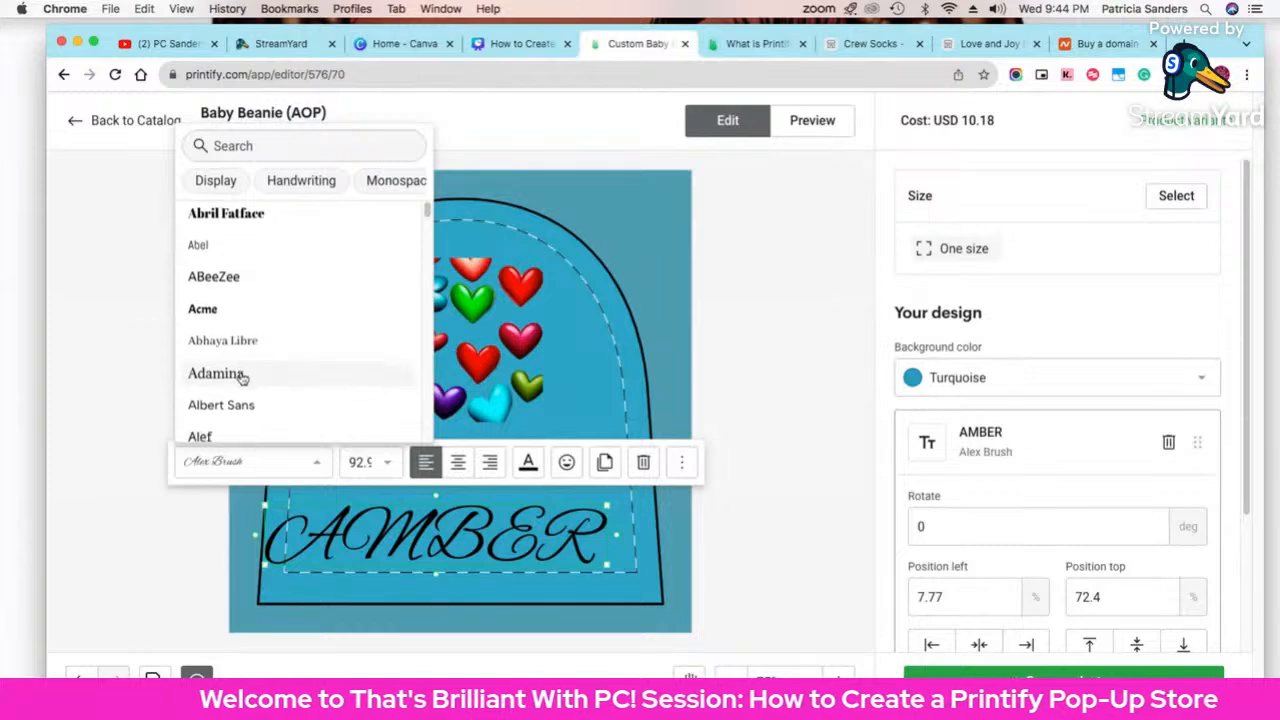
pyautogui.scroll(-2, 242, 377)
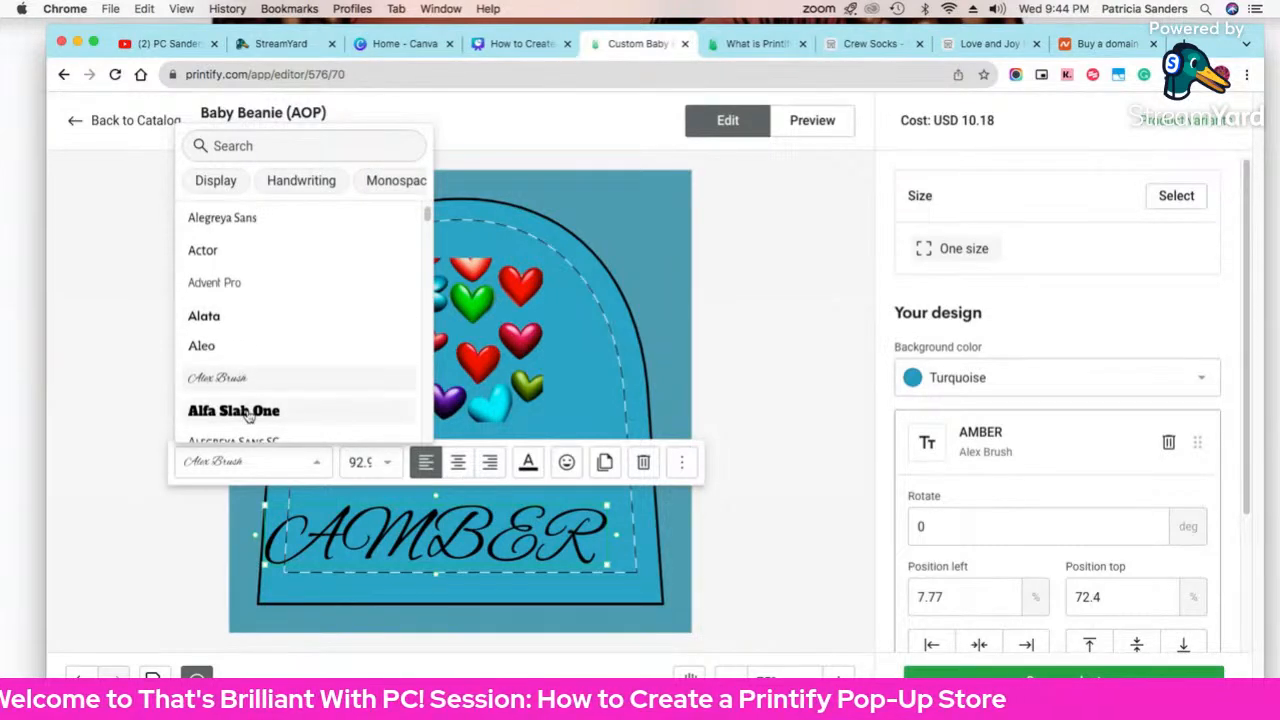
pyautogui.click(248, 412)
# Step: Centre AMBER and delete the hearts image from the beanie
pyautogui.moveTo(401, 543); pyautogui.dragTo(431, 531)
pyautogui.click(461, 384)
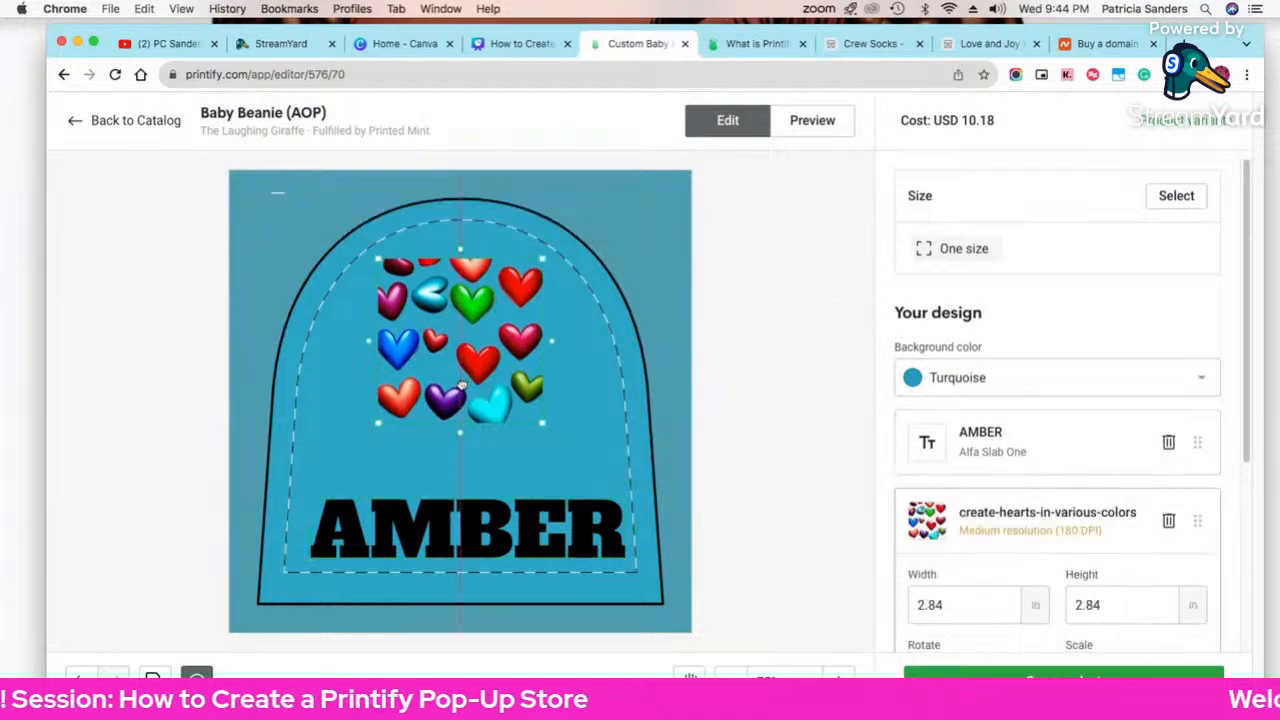
pyautogui.moveTo(461, 384); pyautogui.dragTo(461, 389)
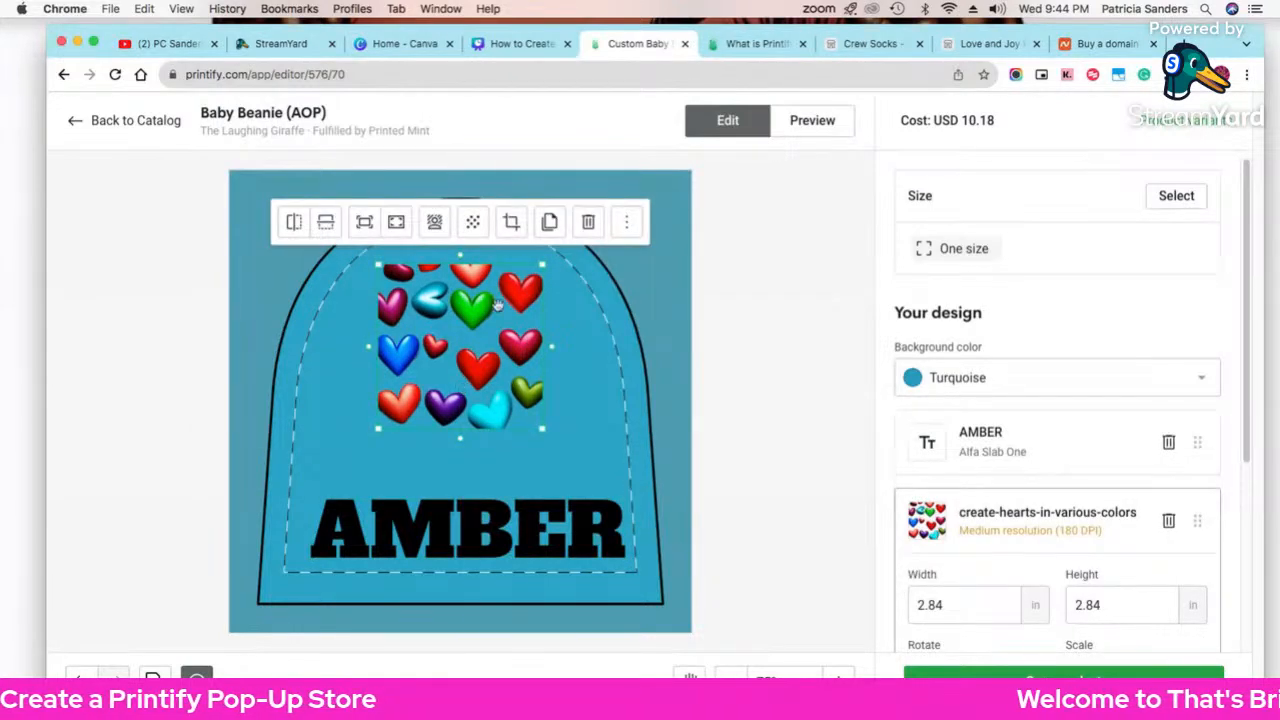
pyautogui.click(588, 221)
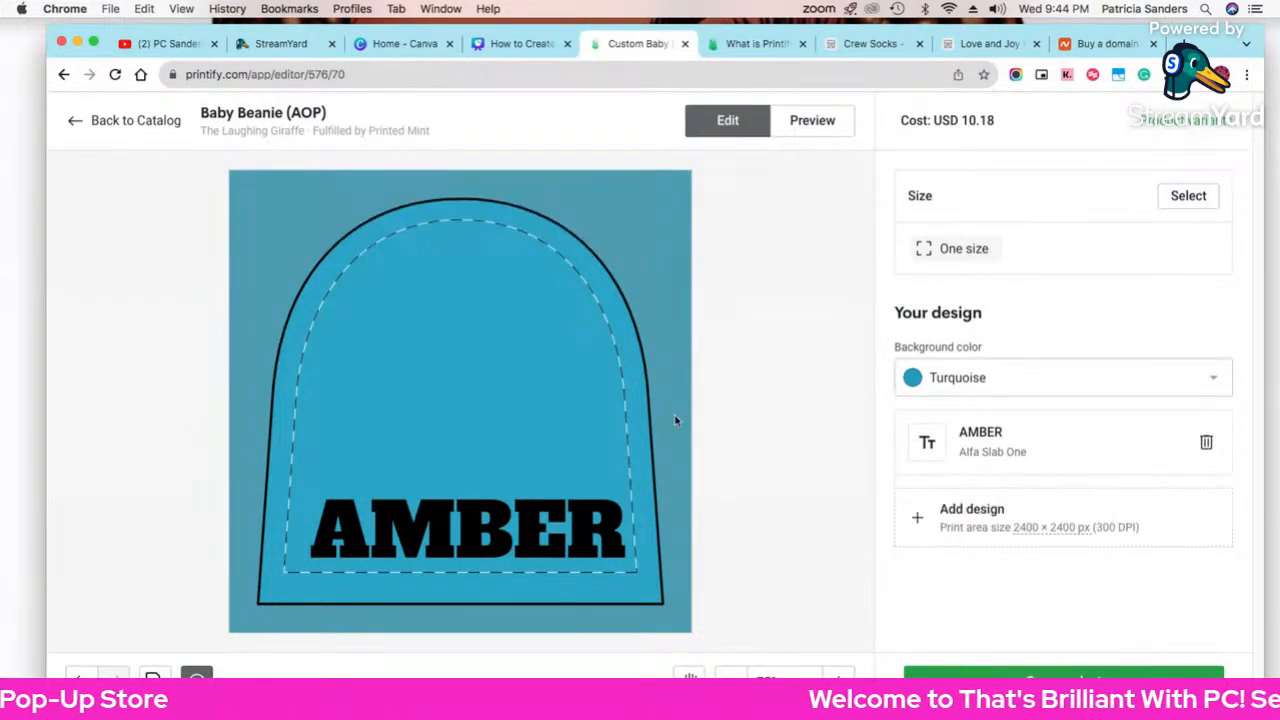
# Step: Set AMBER in Caveat Brush after trying Amatic SC
pyautogui.click(531, 534)
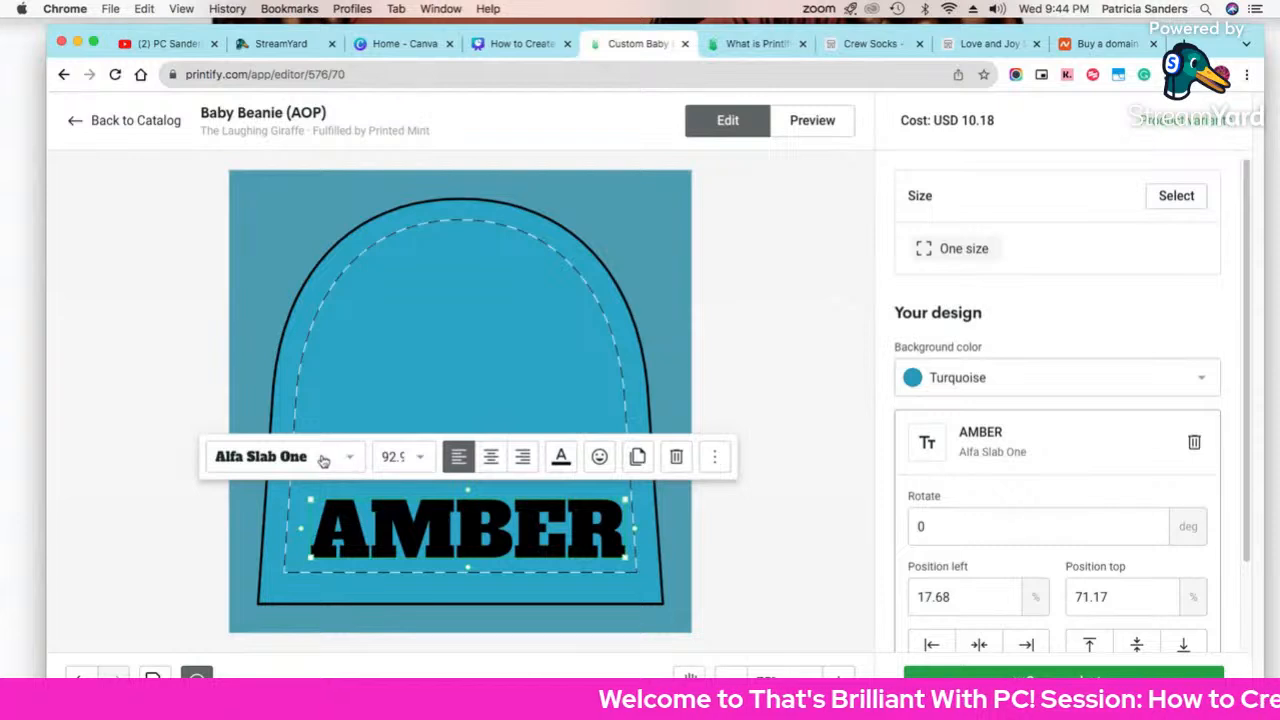
pyautogui.click(323, 460)
pyautogui.scroll(-5, 284, 345)
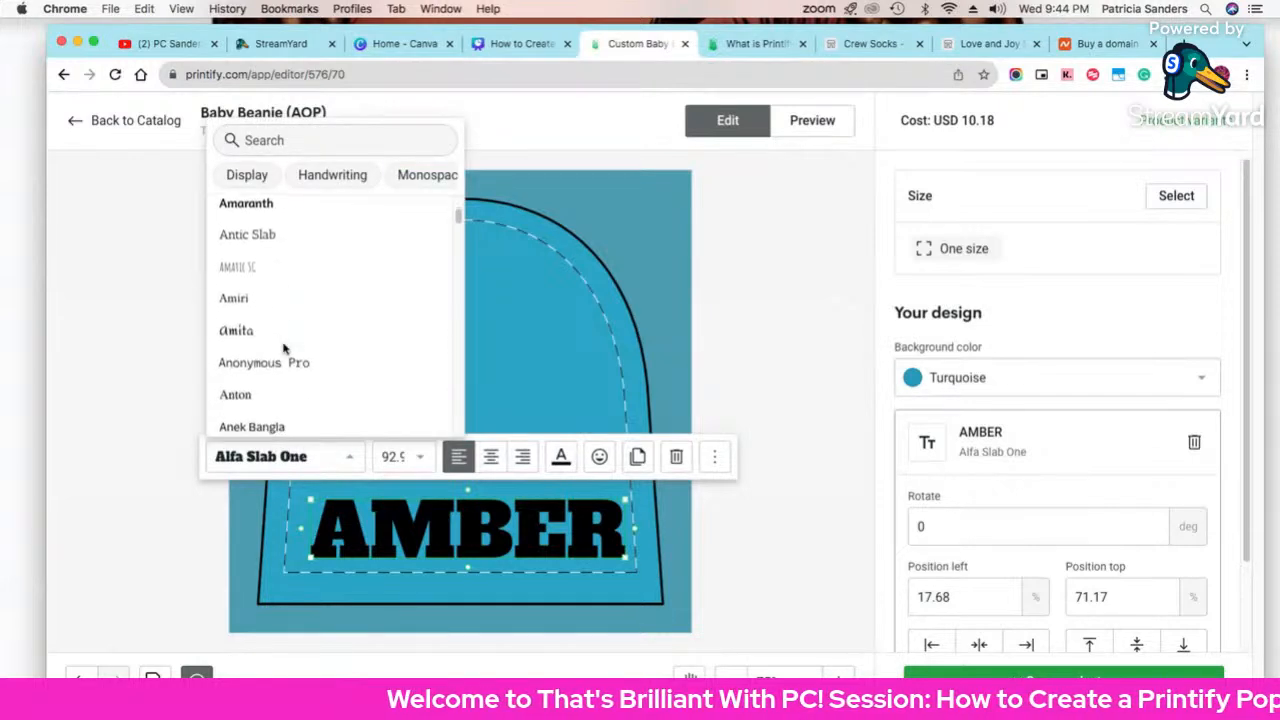
pyautogui.click(246, 266)
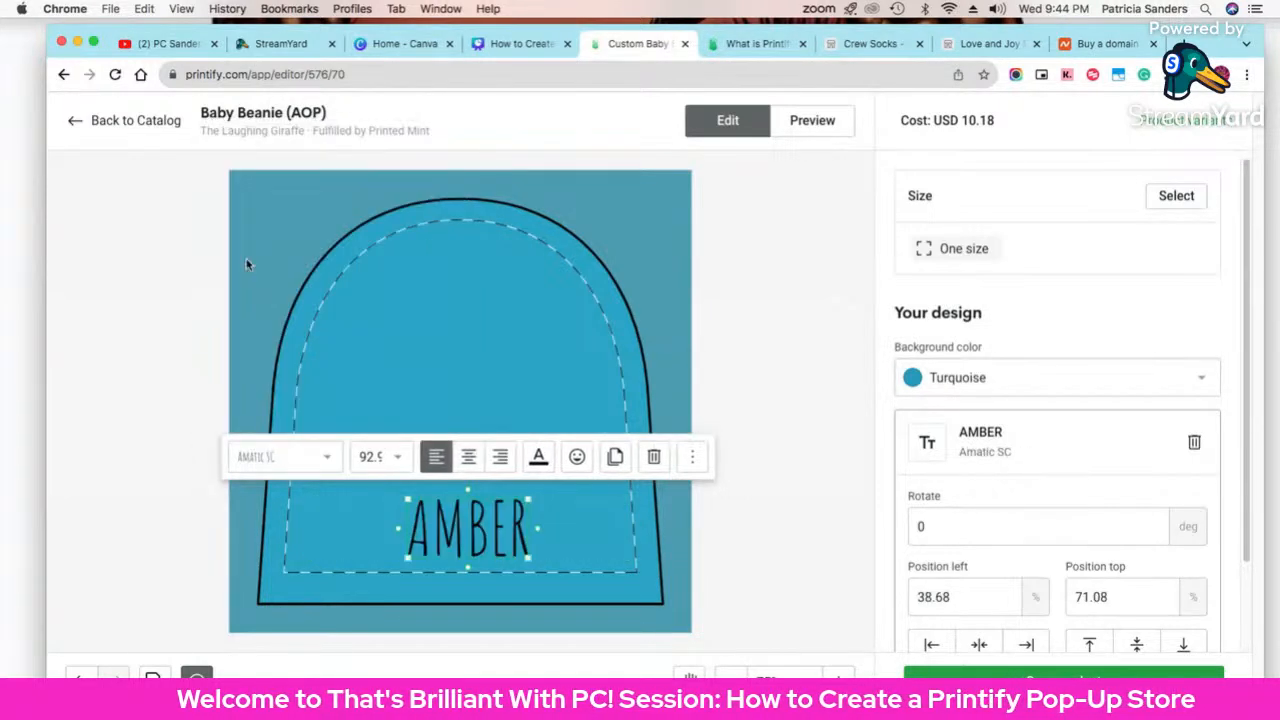
pyautogui.click(323, 462)
pyautogui.scroll(-15, 290, 345)
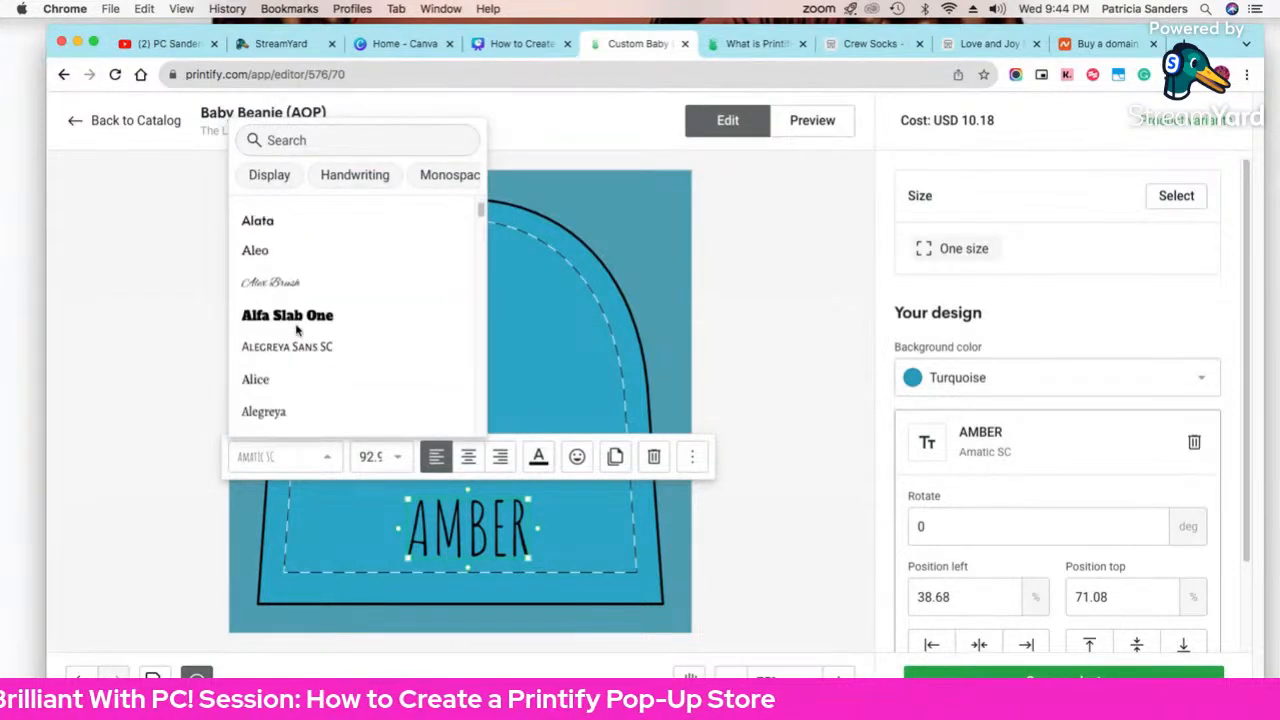
pyautogui.scroll(-20, 298, 332)
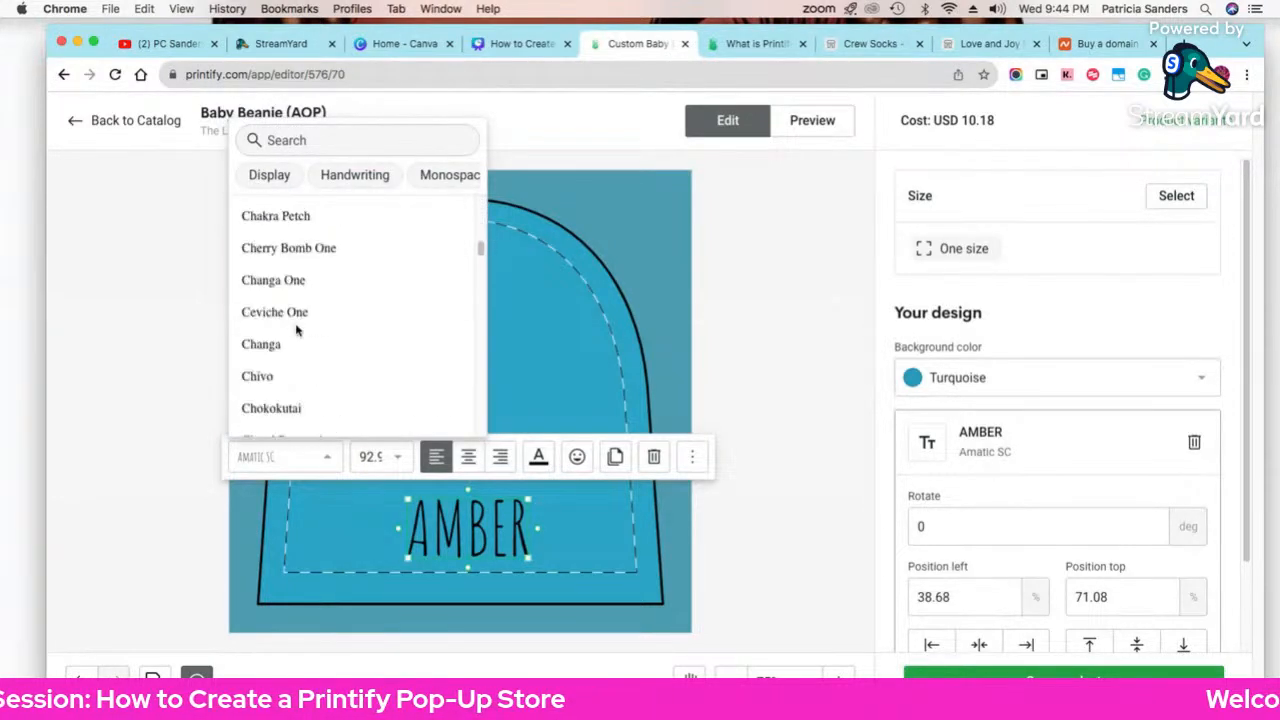
pyautogui.scroll(3, 298, 332)
pyautogui.scroll(-5, 298, 332)
pyautogui.scroll(1, 297, 340)
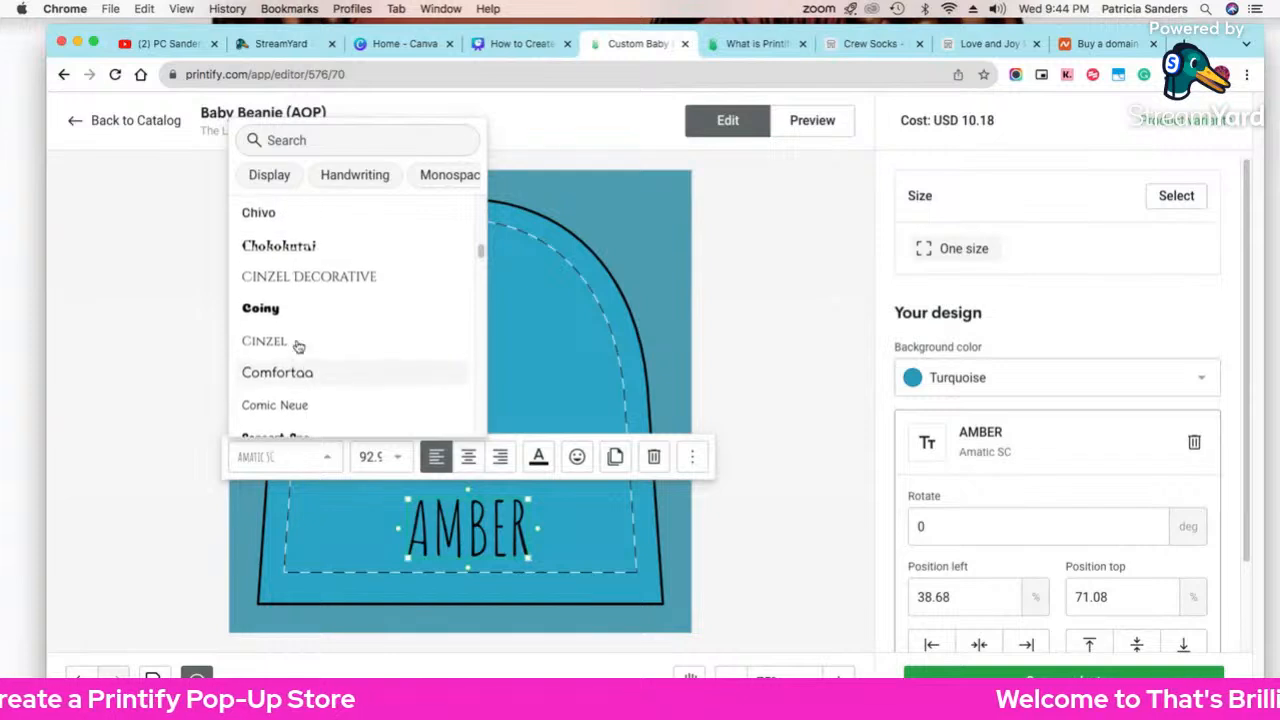
pyautogui.scroll(-5, 297, 346)
pyautogui.click(323, 377)
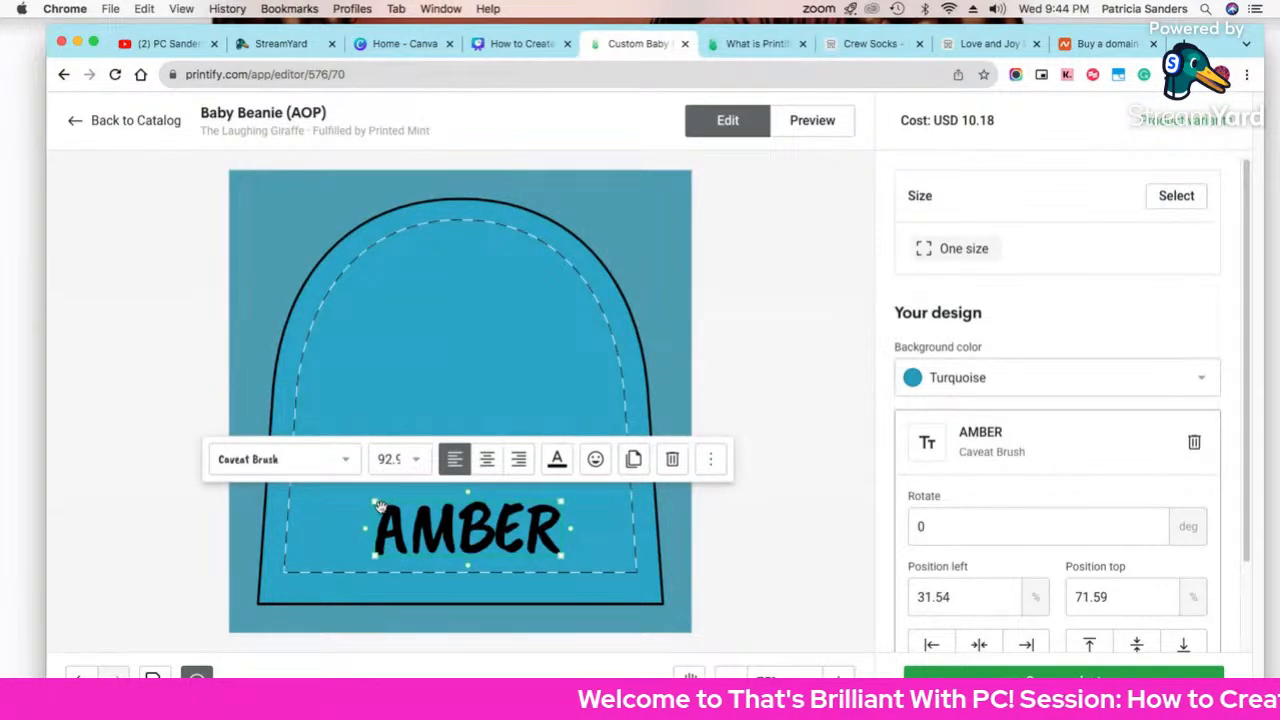
# Step: Enlarge AMBER and centre it across the lower band of the beanie
pyautogui.moveTo(376, 505); pyautogui.dragTo(320, 494)
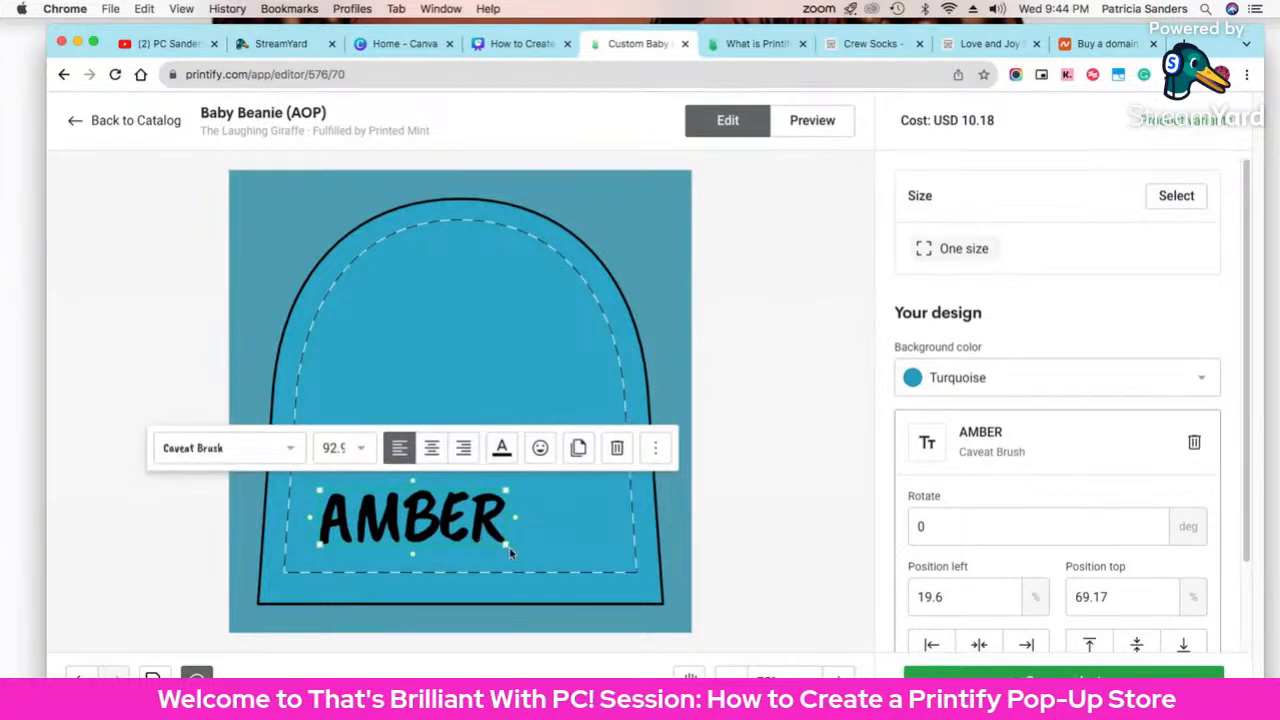
pyautogui.moveTo(505, 543); pyautogui.dragTo(543, 545)
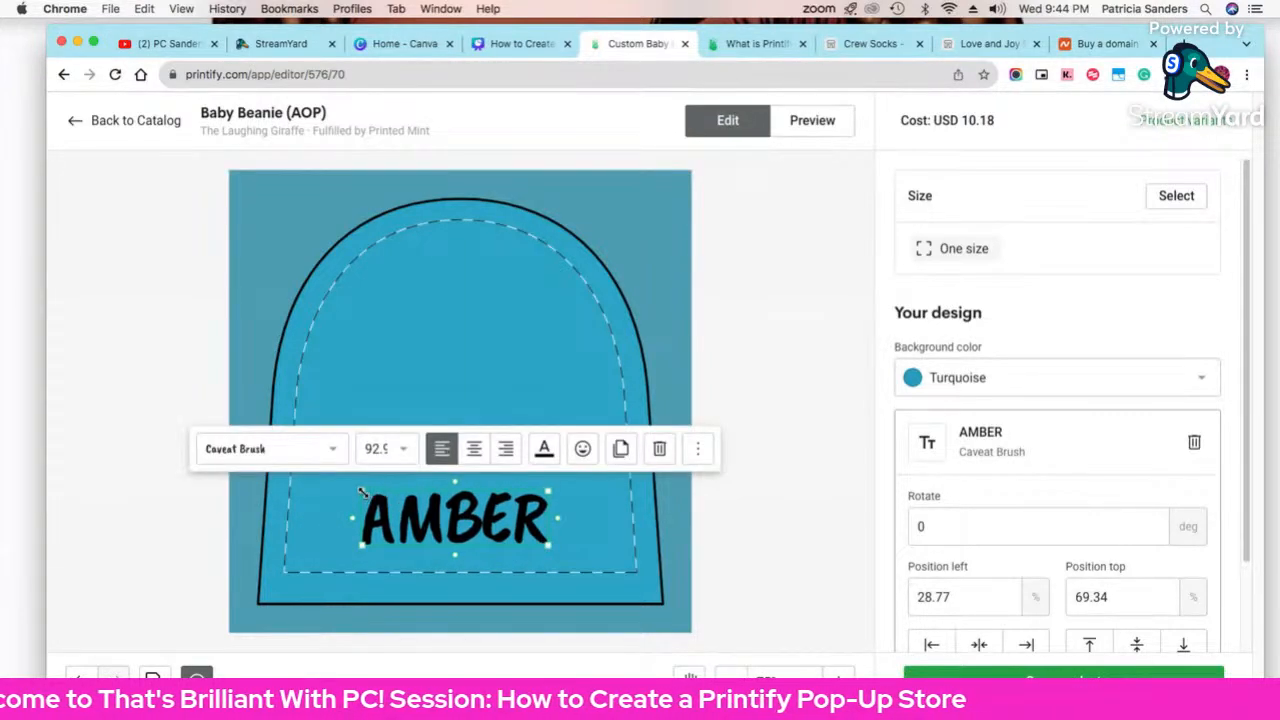
pyautogui.moveTo(361, 491); pyautogui.dragTo(305, 474)
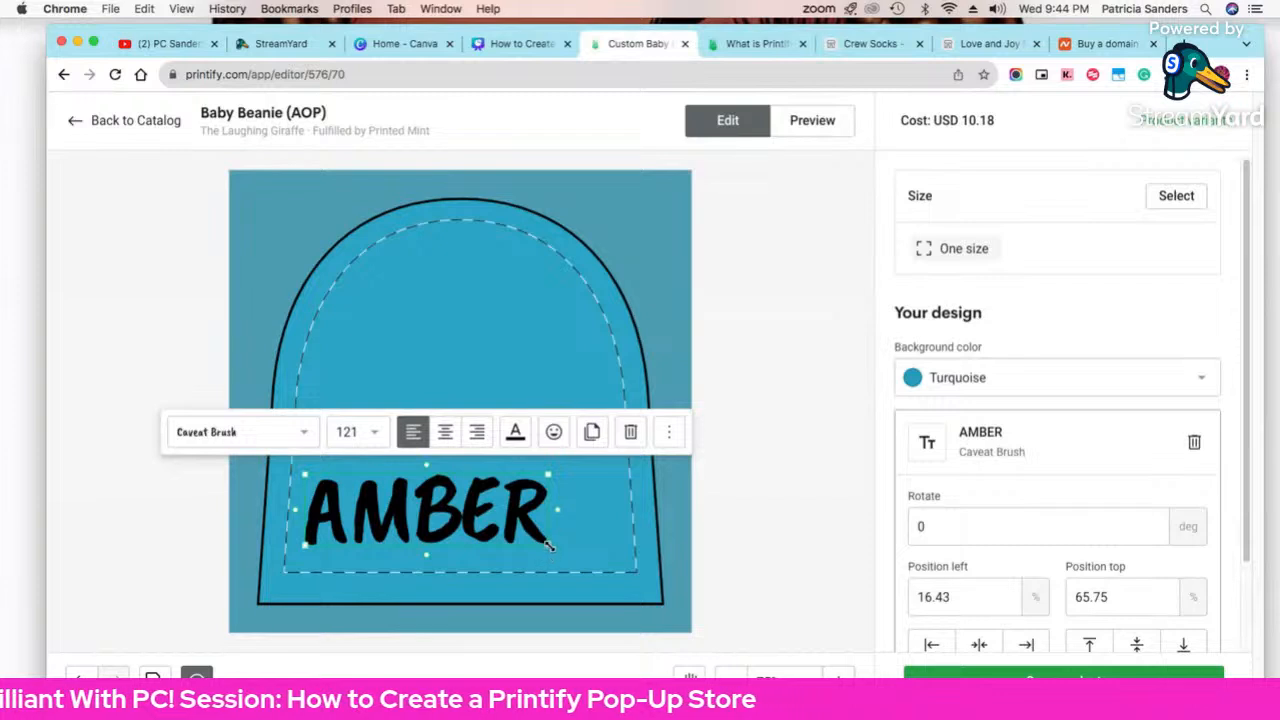
pyautogui.moveTo(548, 545)
pyautogui.mouseDown()
pyautogui.moveTo(590, 558)
pyautogui.moveTo(540, 543)
pyautogui.mouseUp()
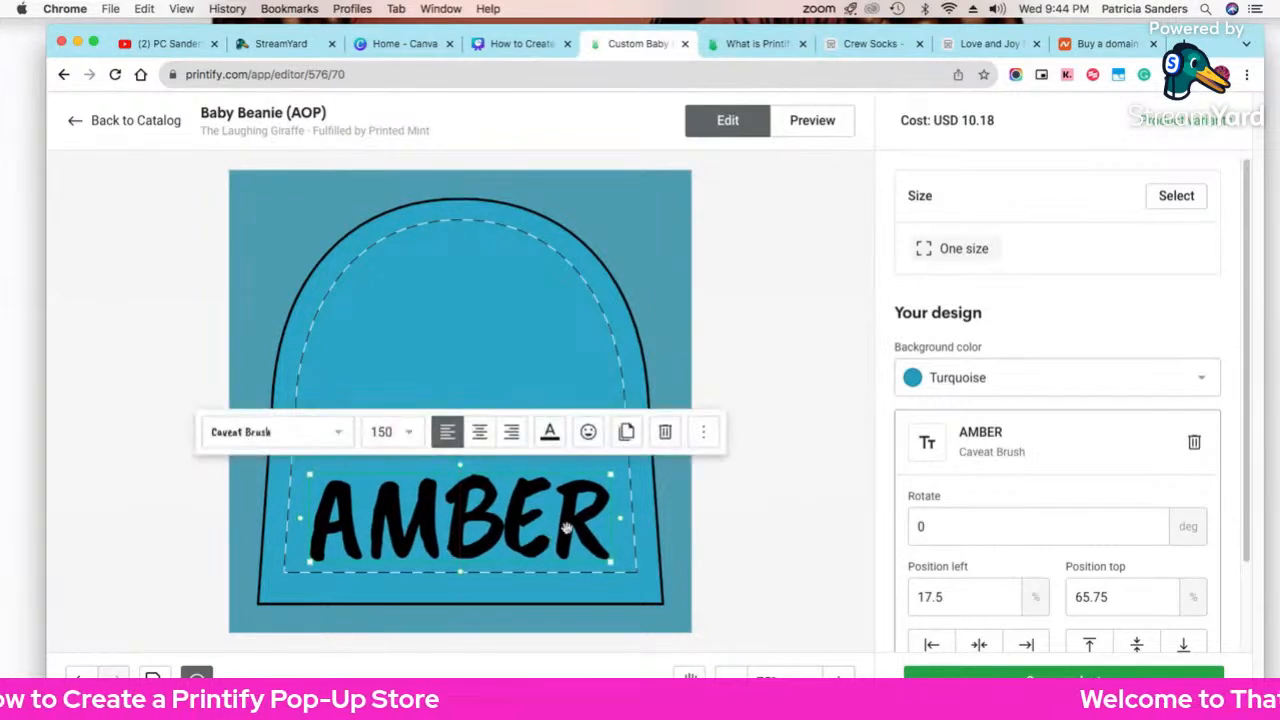
# Step: Change the beanie background to Light pink and check the Context and Back mockups
pyautogui.click(941, 388)
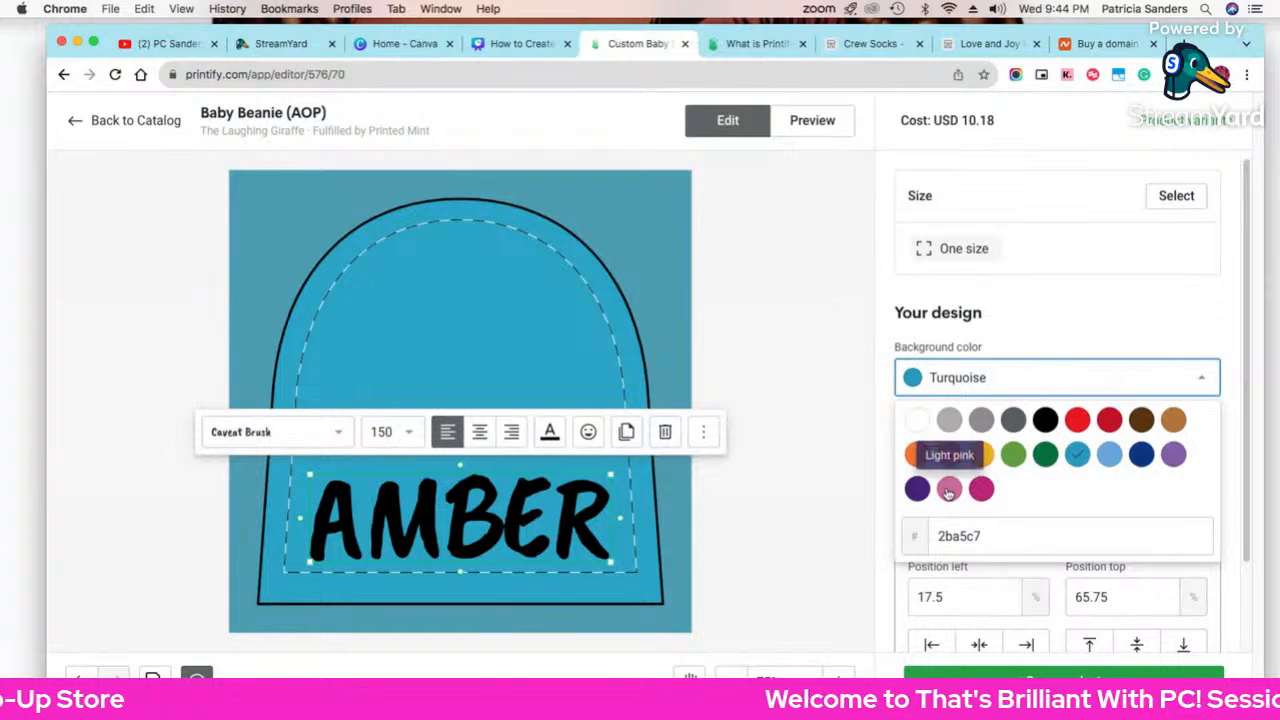
pyautogui.click(949, 489)
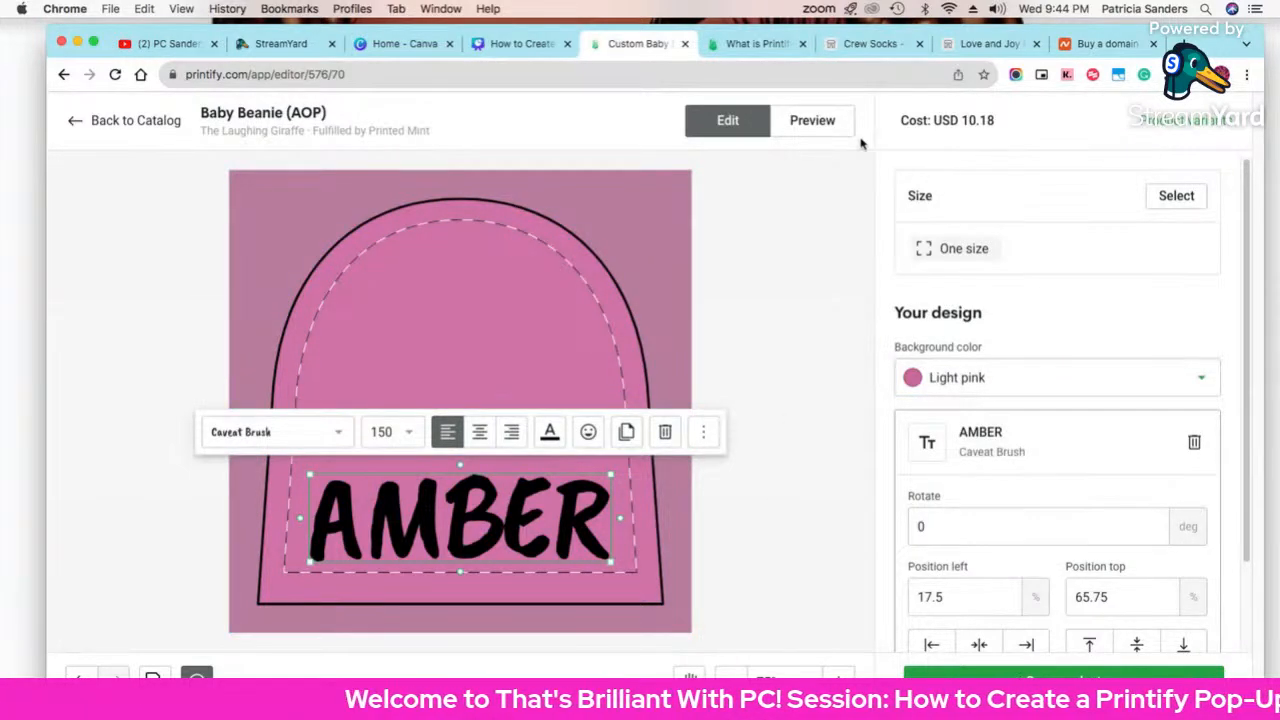
pyautogui.click(830, 131)
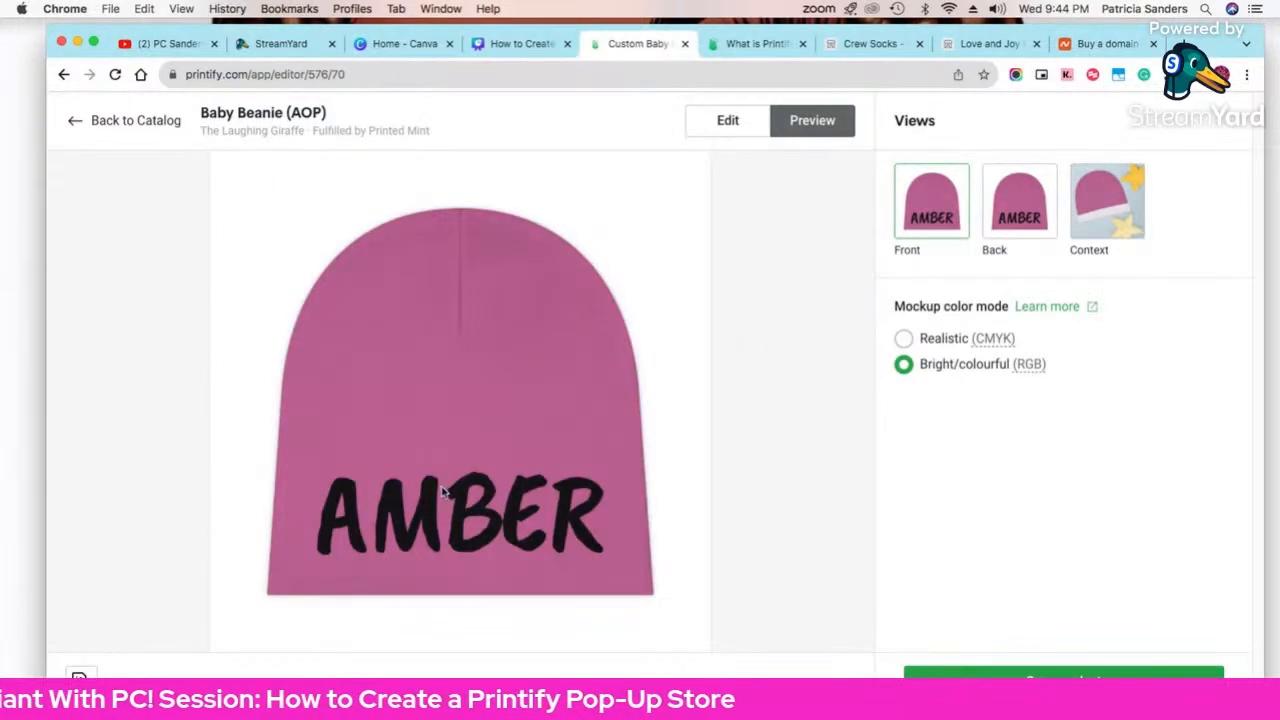
pyautogui.click(1075, 213)
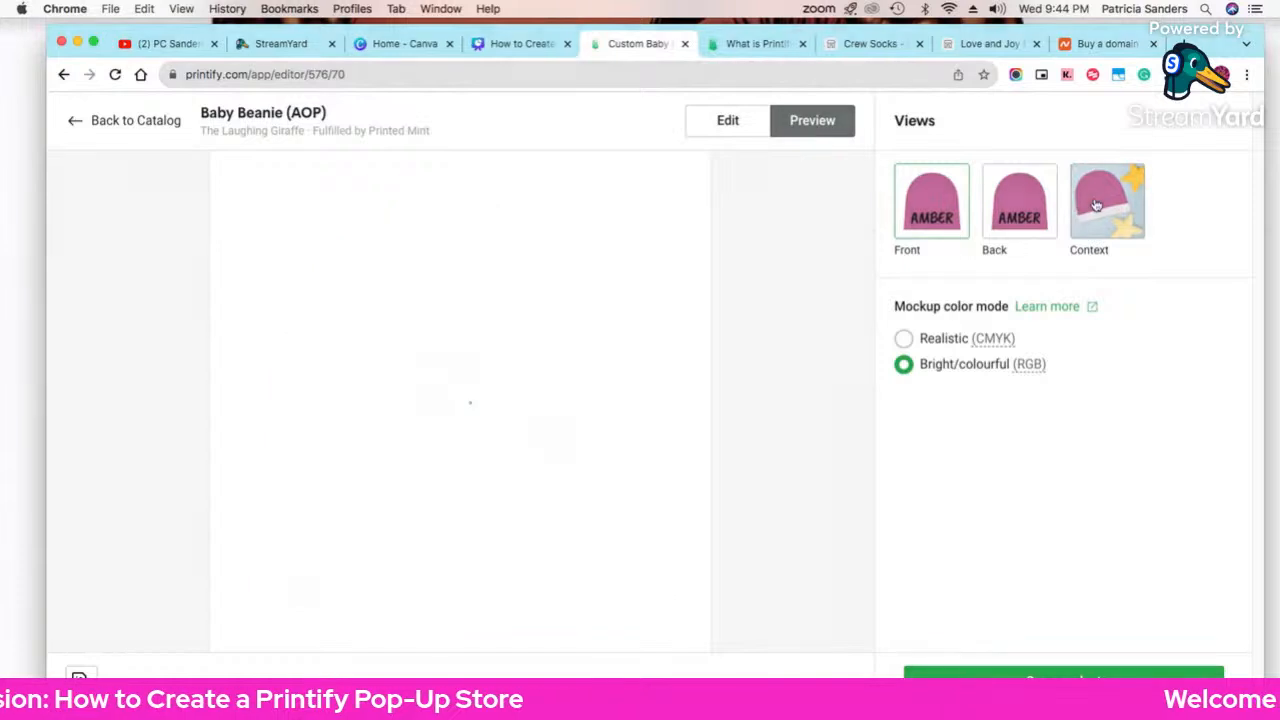
pyautogui.click(1020, 218)
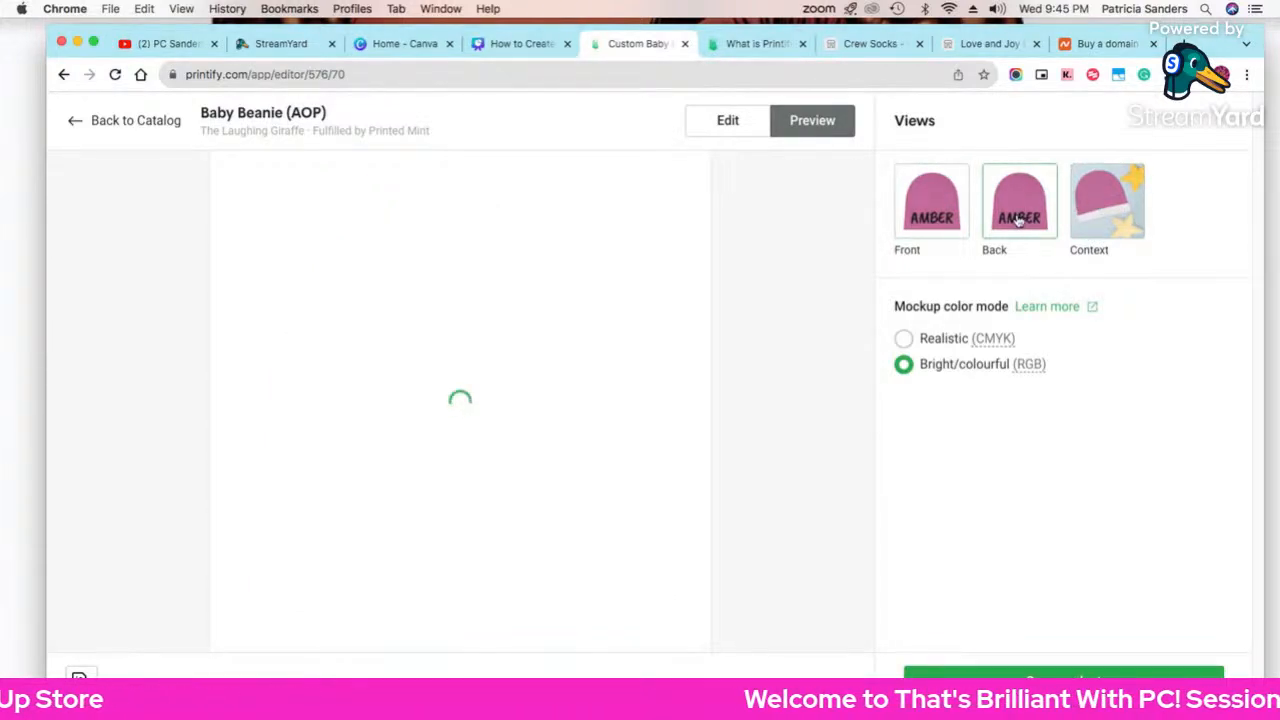
pyautogui.click(719, 125)
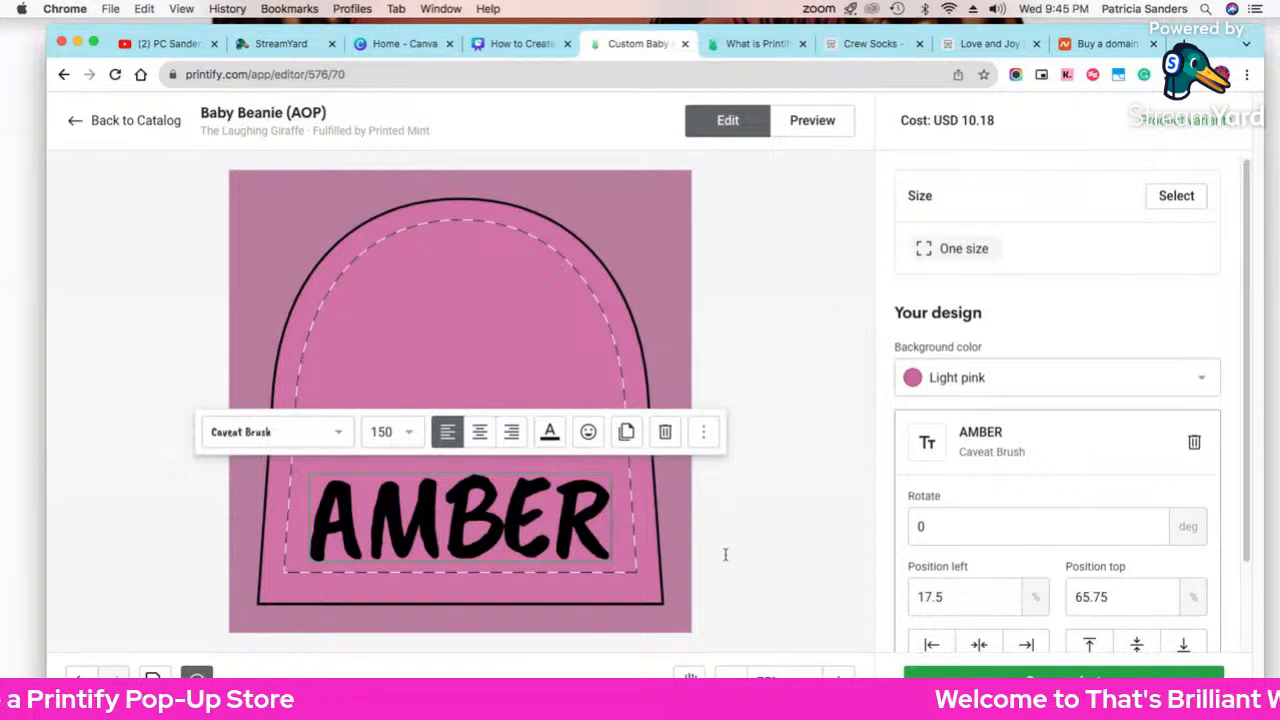
# Step: Set AMBER in Berkshire Swash from the Handwriting font category
pyautogui.click(334, 436)
pyautogui.scroll(-3, 319, 351)
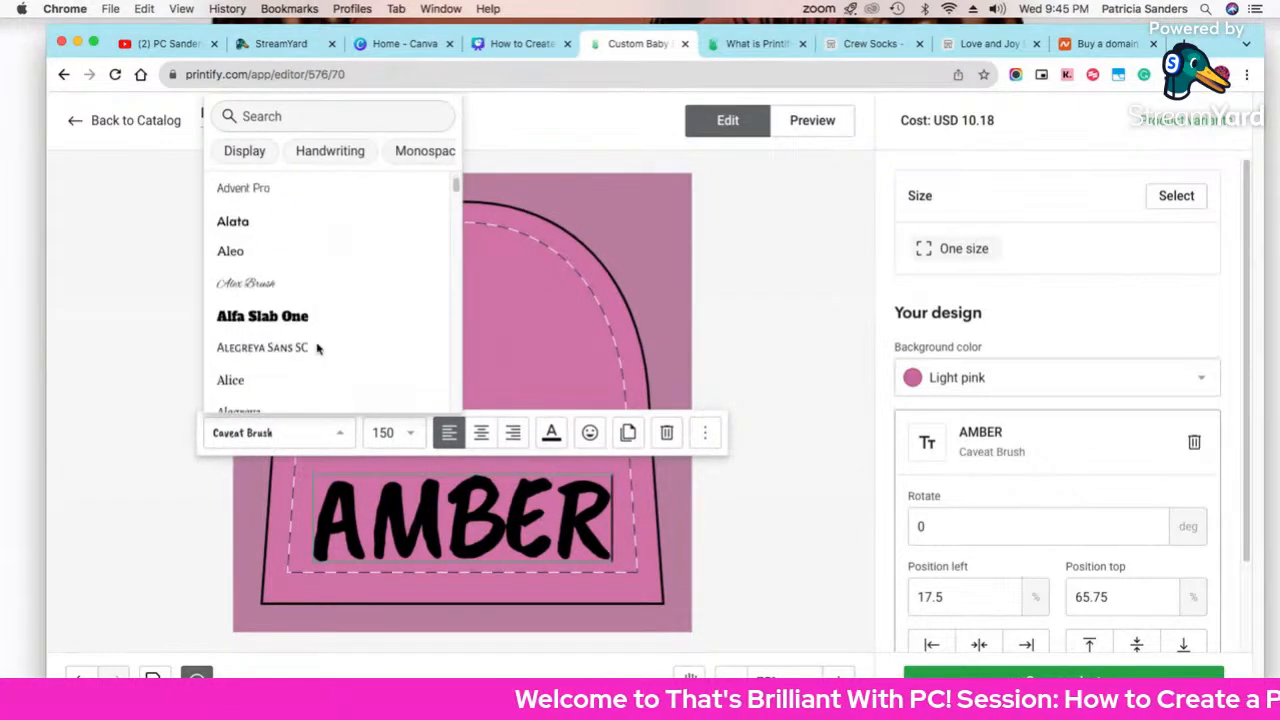
pyautogui.scroll(-5, 318, 350)
pyautogui.scroll(-10, 318, 350)
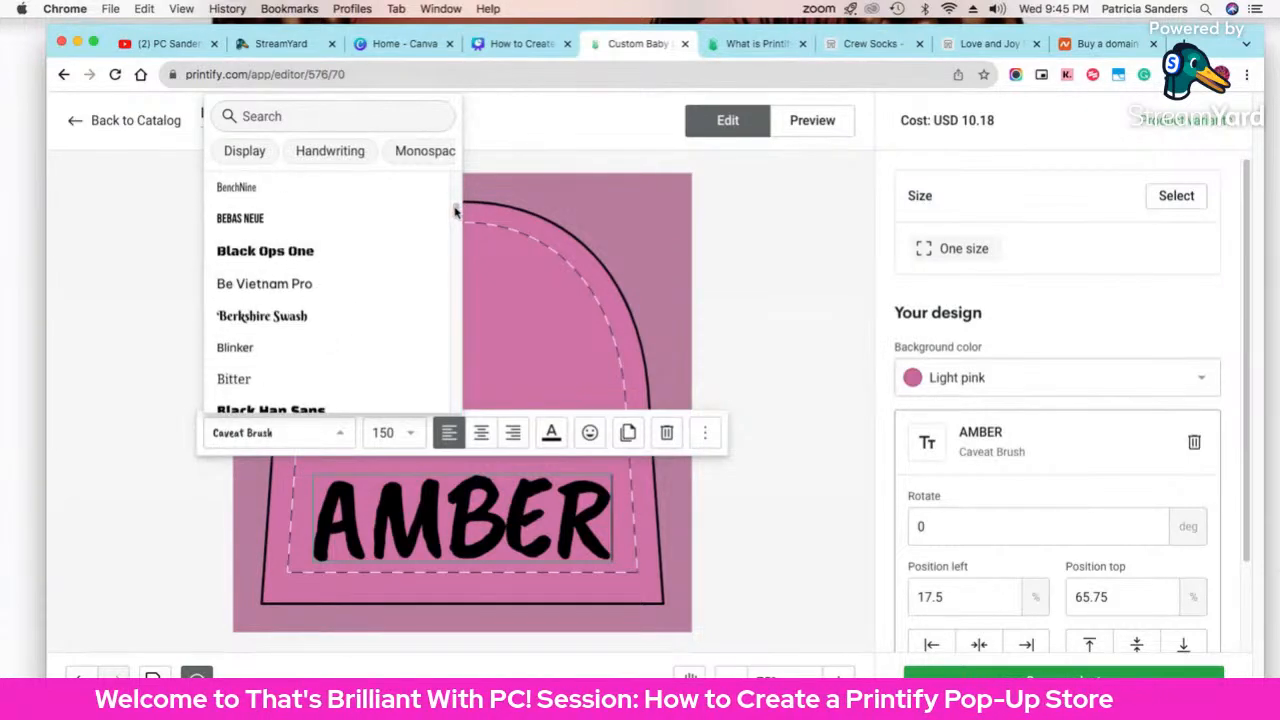
pyautogui.moveTo(455, 210); pyautogui.dragTo(455, 296)
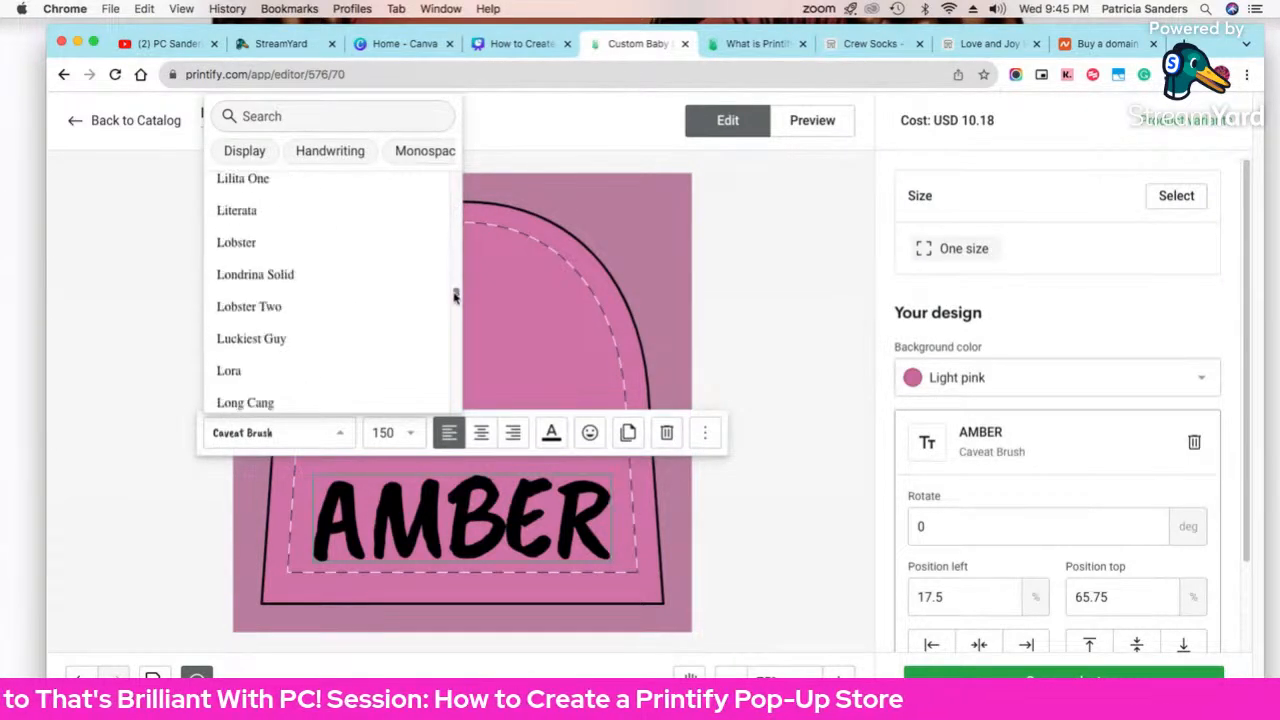
pyautogui.scroll(-2, 455, 296)
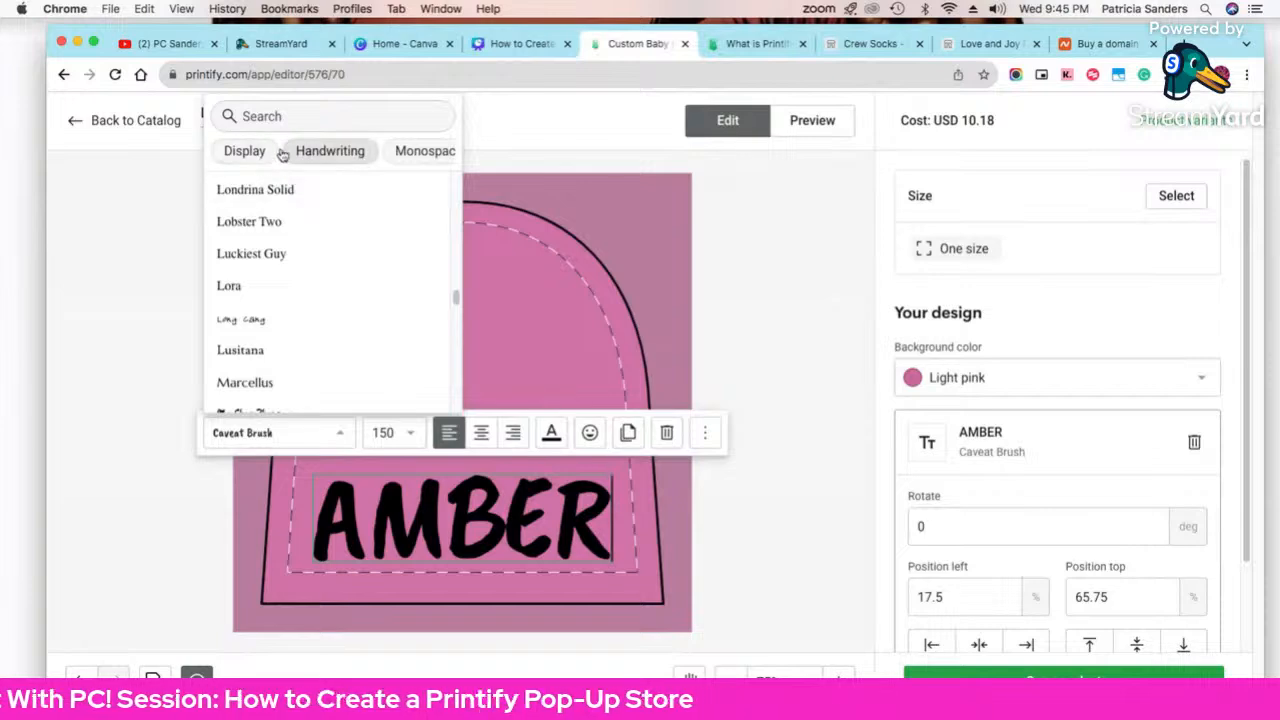
pyautogui.click(334, 162)
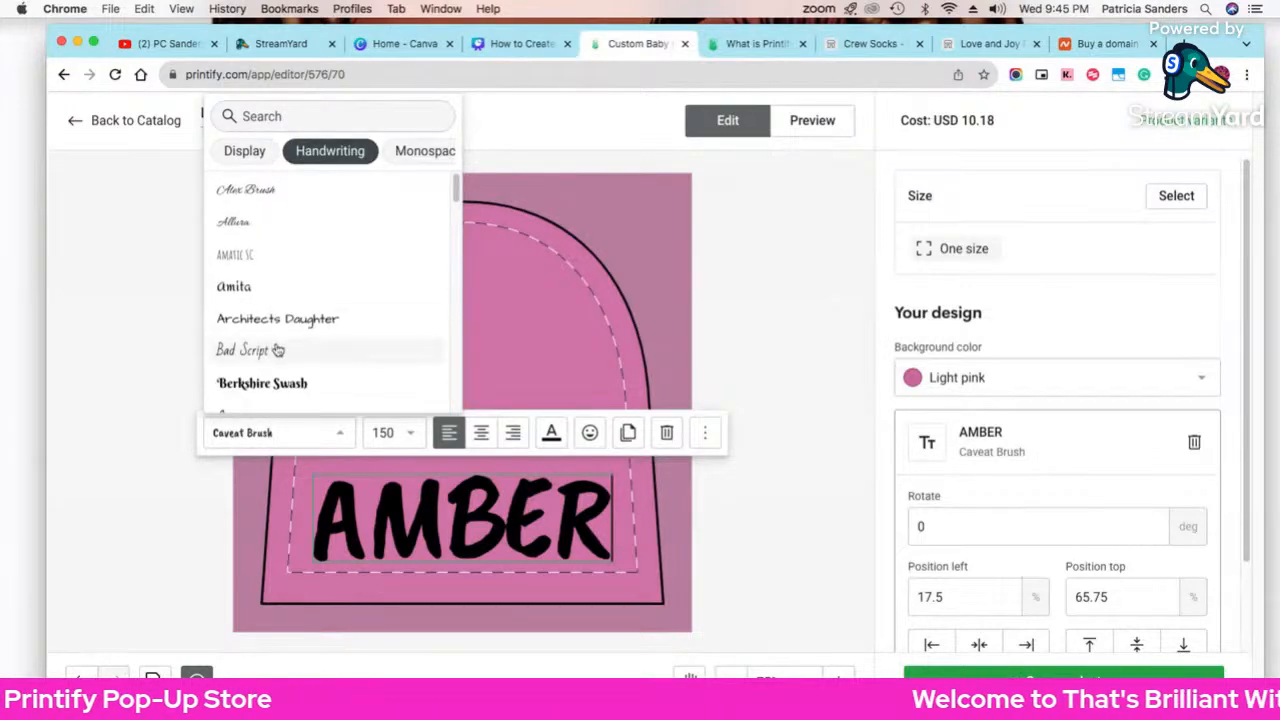
pyautogui.scroll(-2, 290, 345)
pyautogui.click(262, 268)
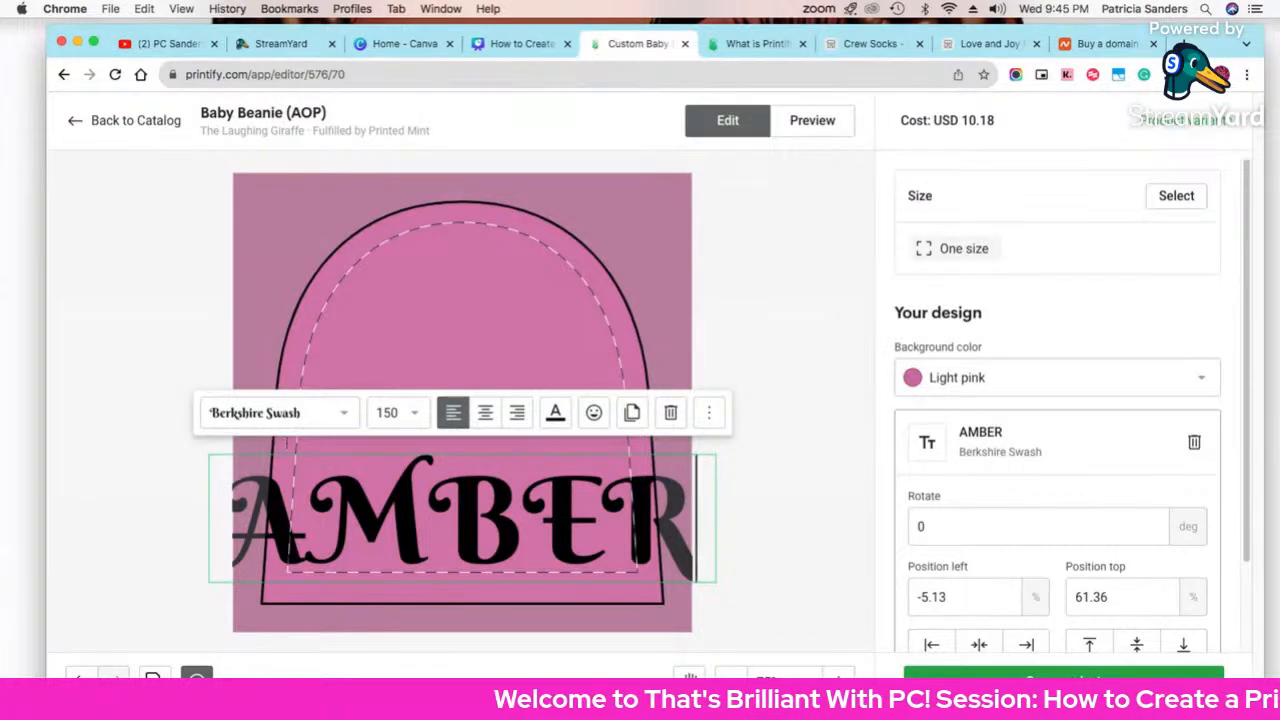
# Step: Size AMBER at 62, enlarge it to fill the lower beanie, and preview the mockup
pyautogui.click(414, 412)
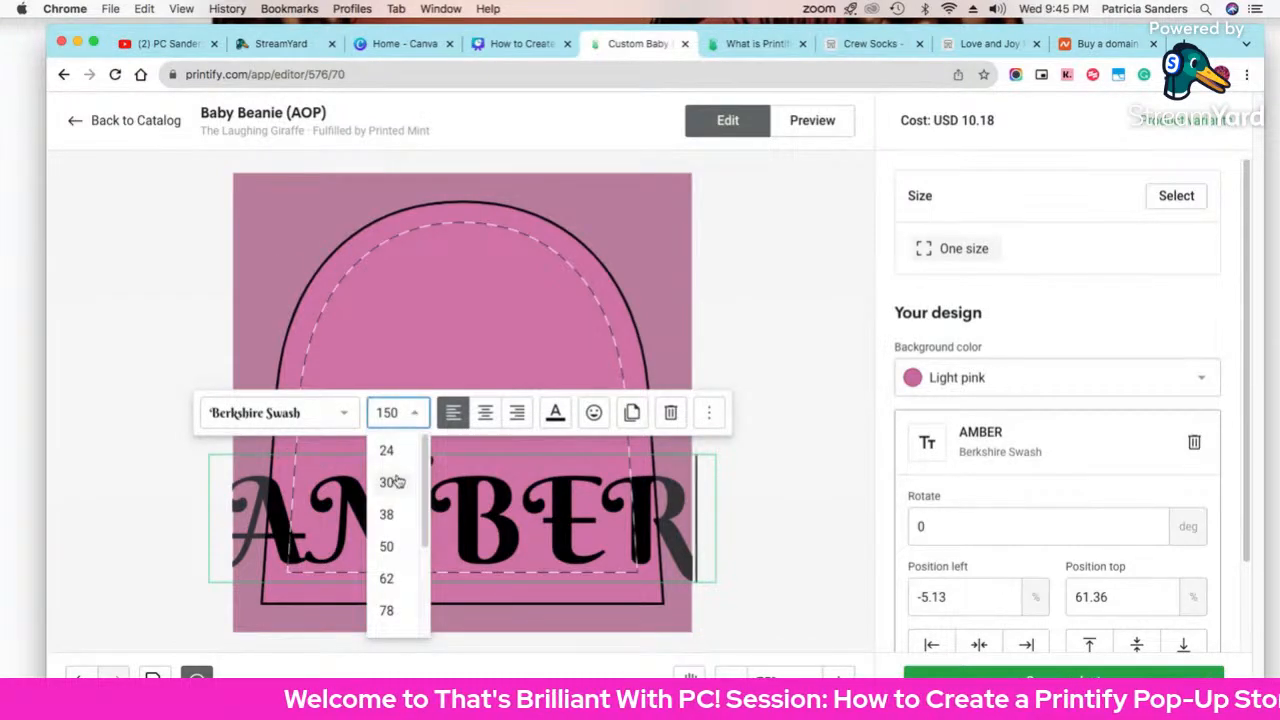
pyautogui.click(388, 578)
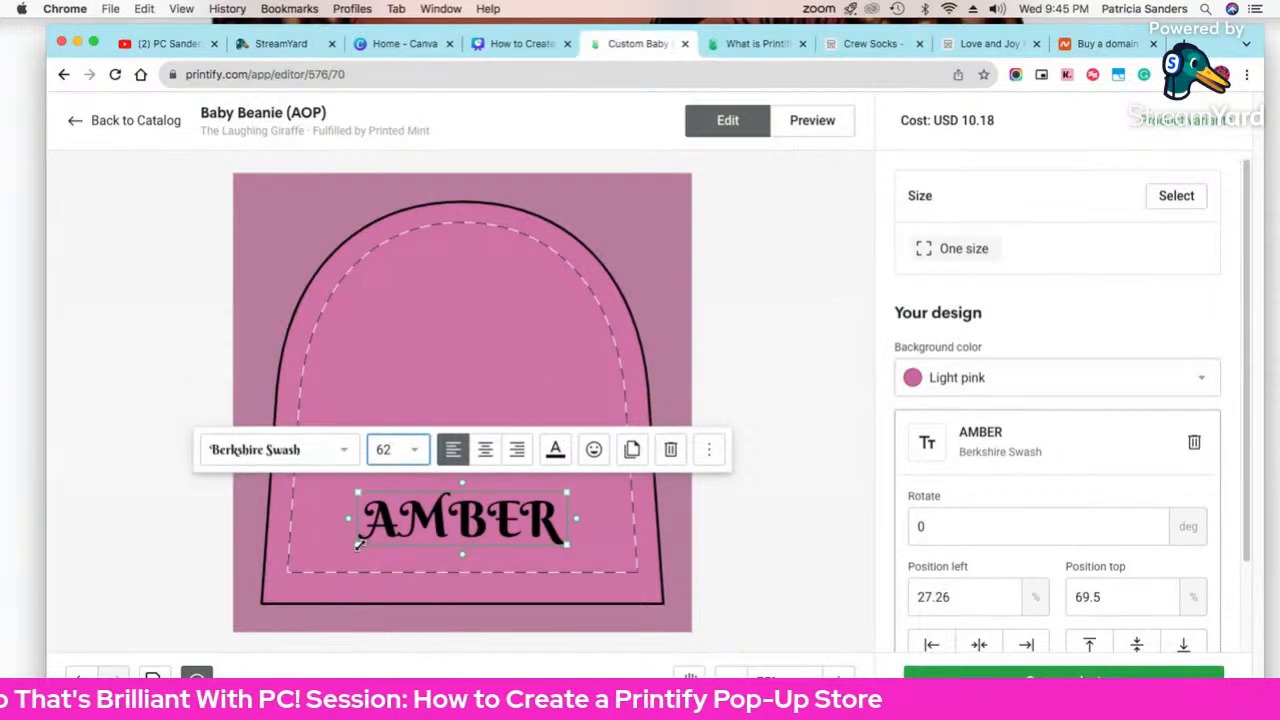
pyautogui.moveTo(359, 545); pyautogui.dragTo(294, 556)
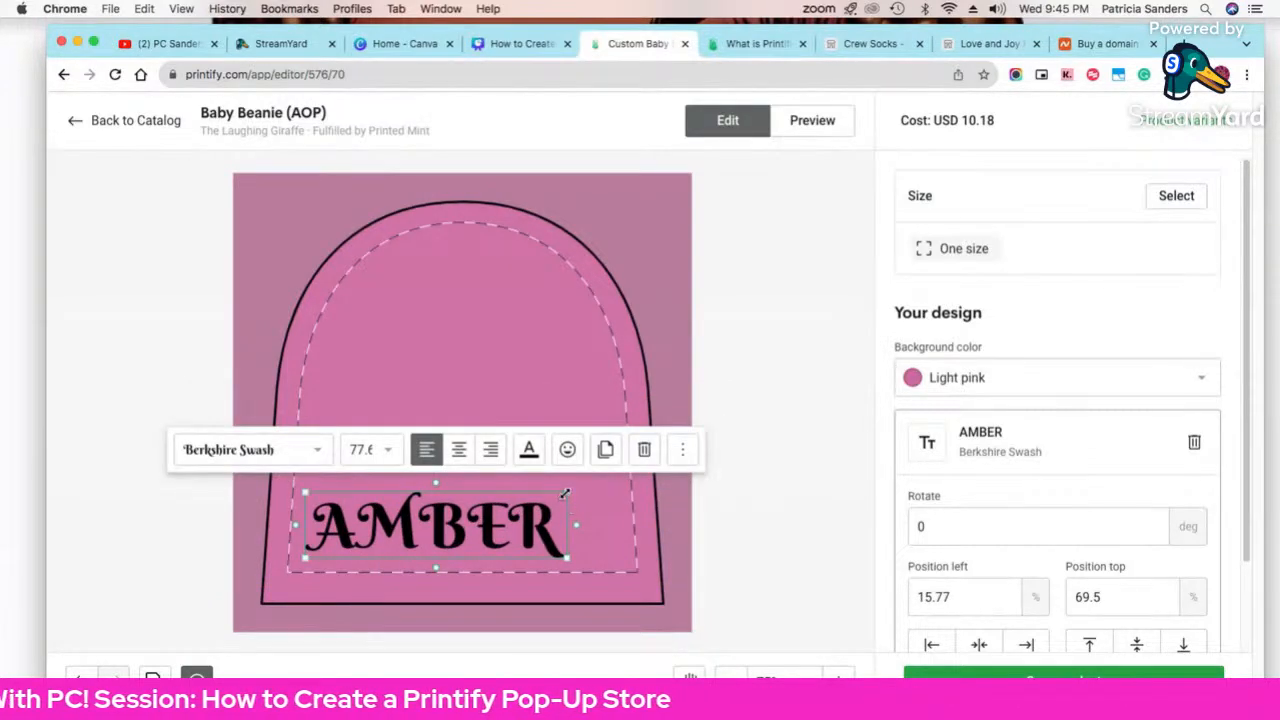
pyautogui.moveTo(566, 492); pyautogui.dragTo(620, 479)
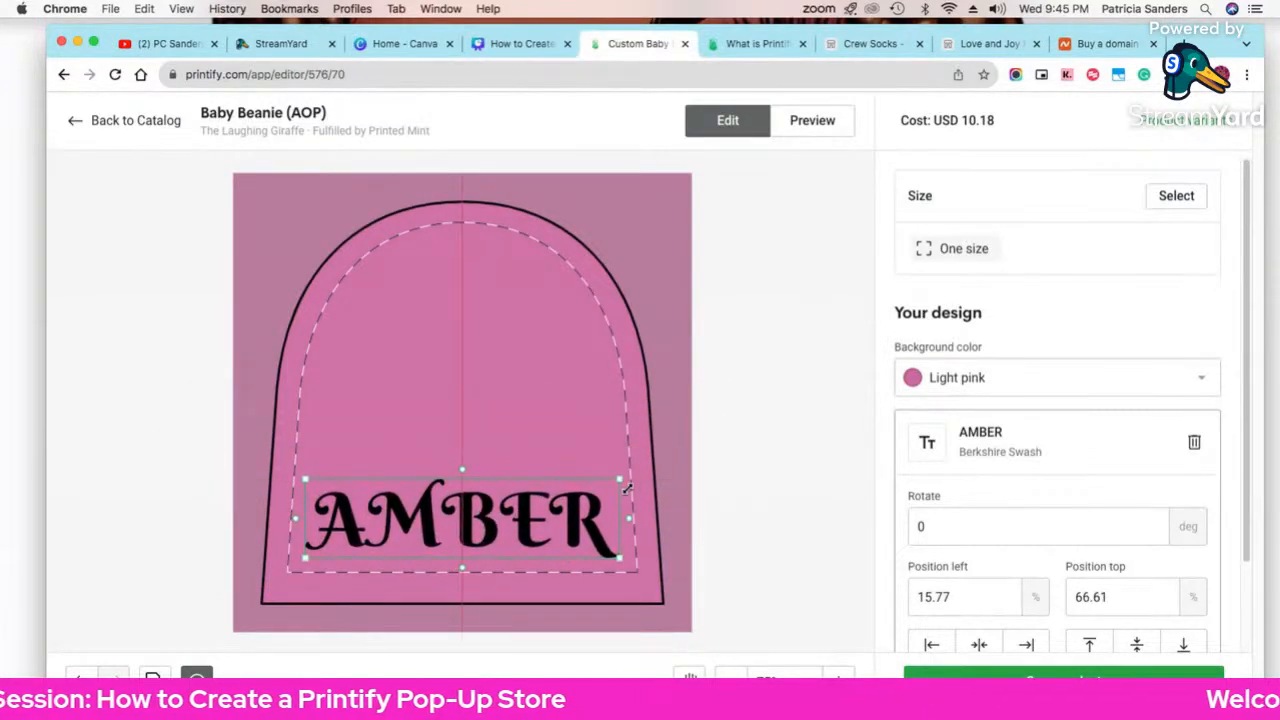
pyautogui.click(752, 562)
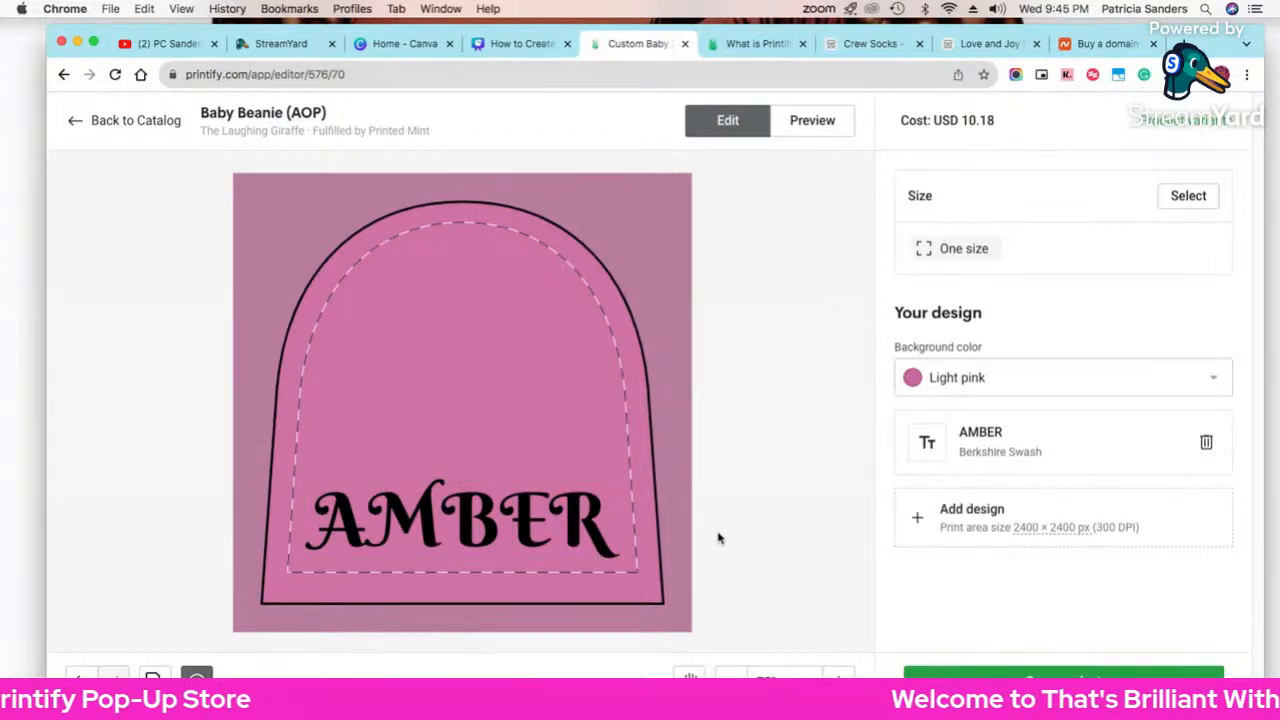
pyautogui.click(843, 133)
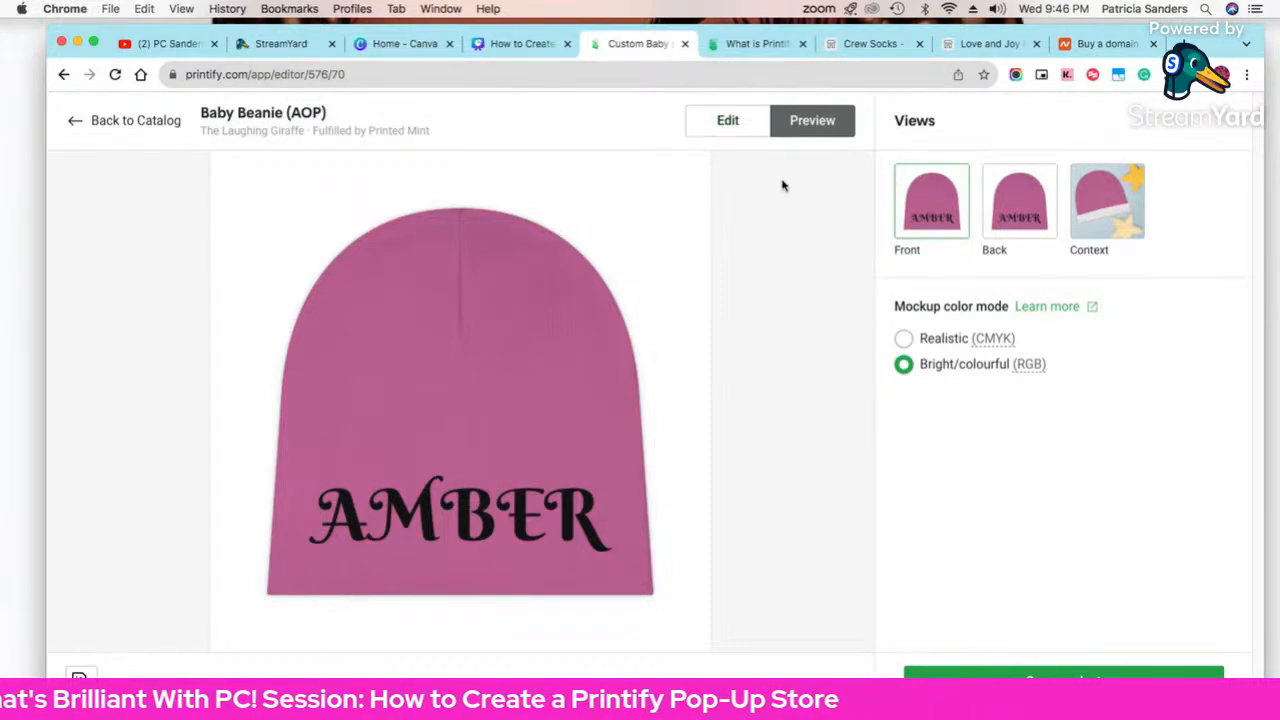
# Step: Back in the editor, choose Fiverr from the Add design sources to see its design-help offer
pyautogui.click(728, 121)
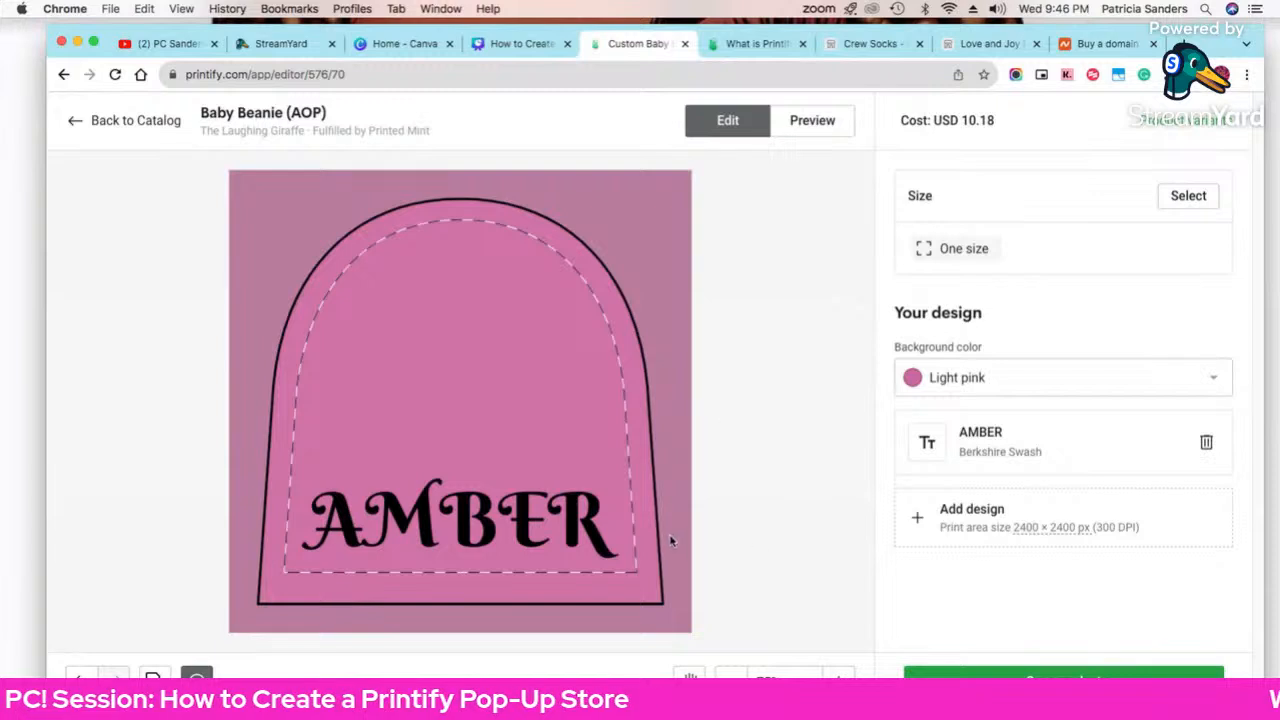
pyautogui.click(926, 526)
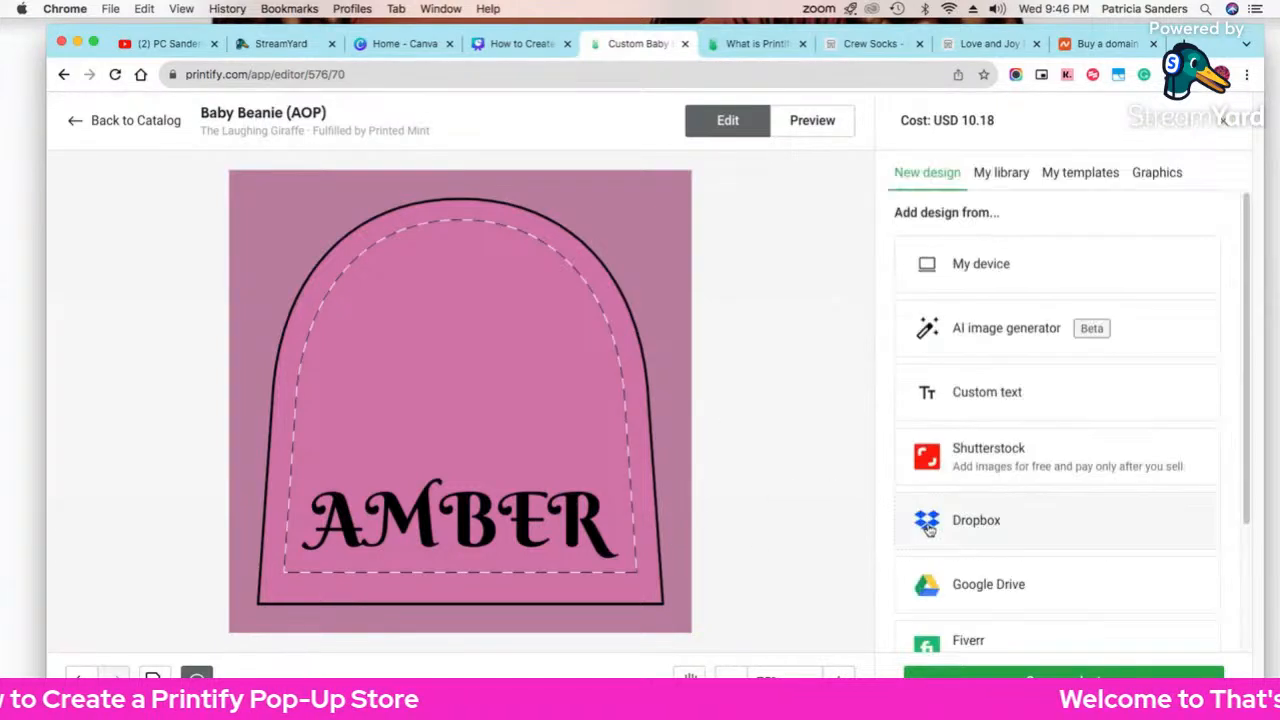
pyautogui.scroll(-3, 1035, 503)
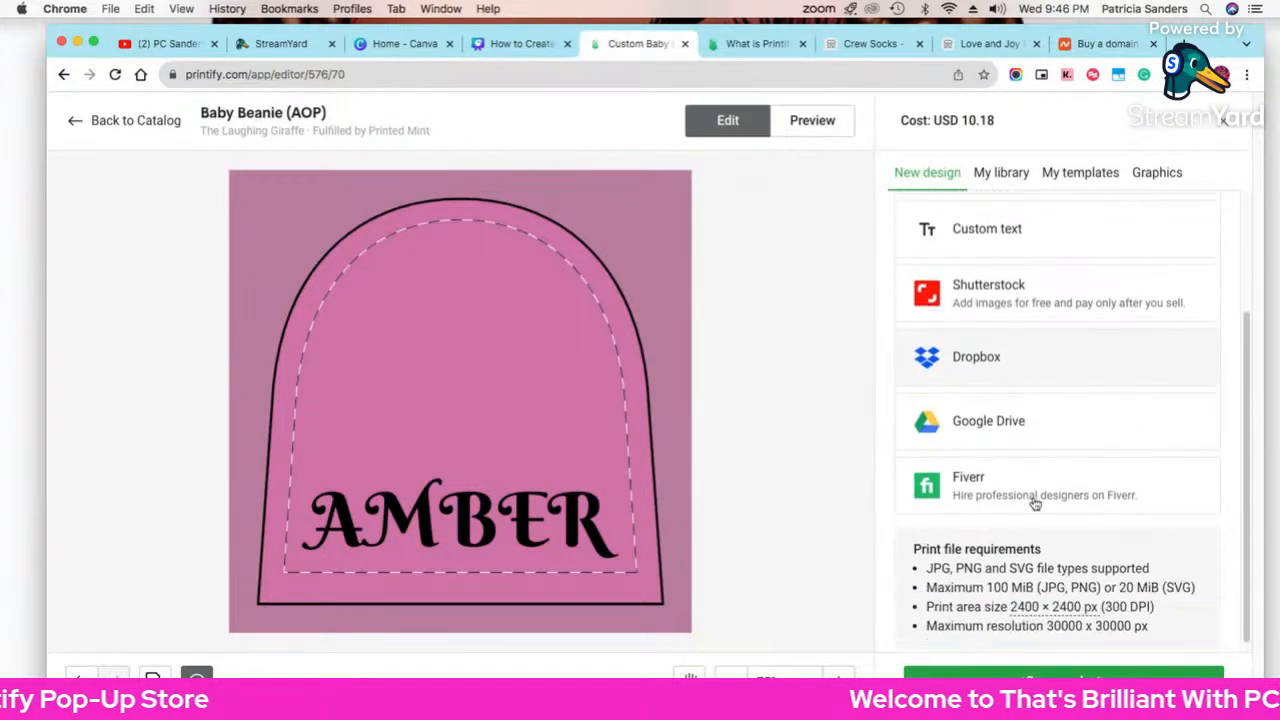
pyautogui.scroll(2, 1035, 503)
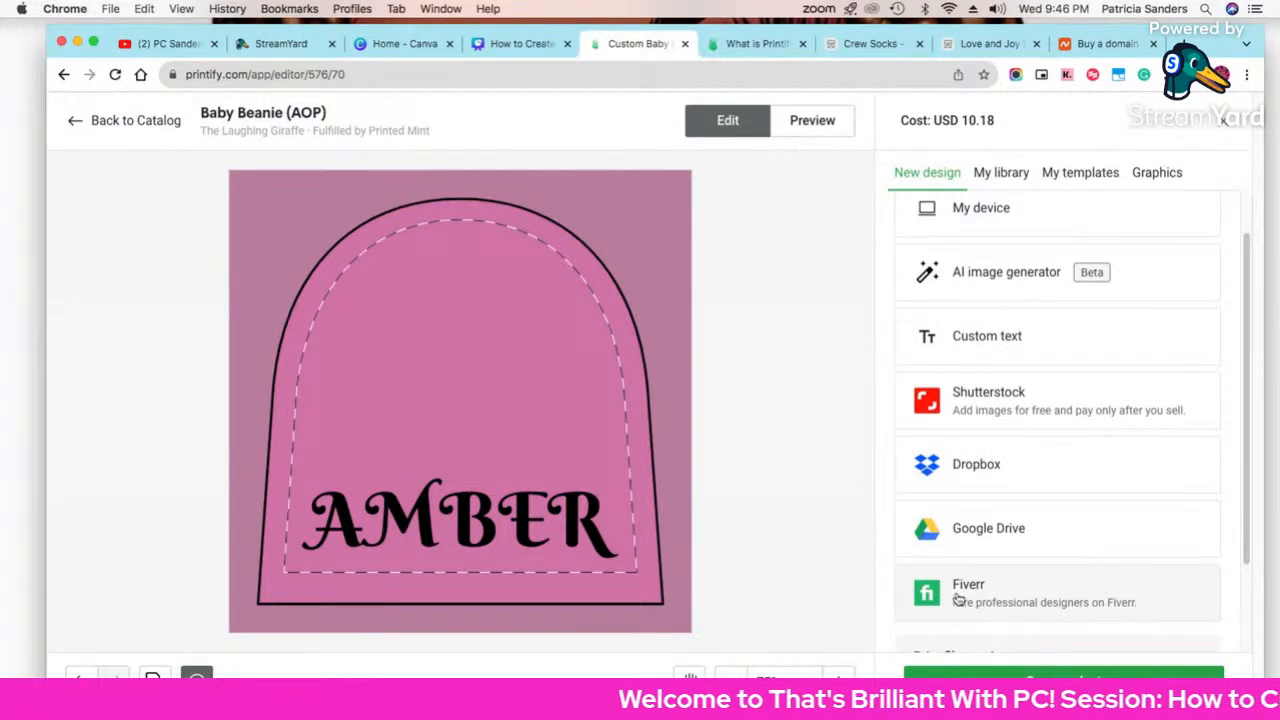
pyautogui.click(988, 607)
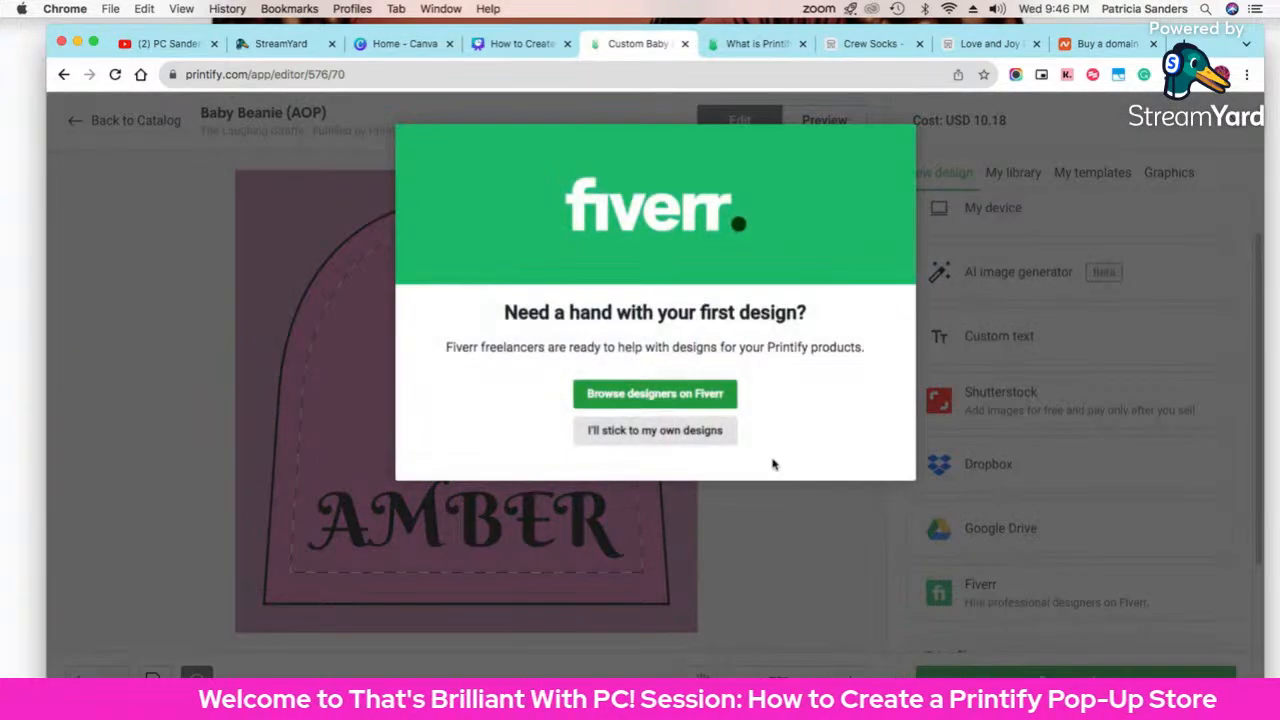
# Step: Open Fiverr's Printify designers page in a new tab, browse its Apparel and Logo Design gigs, then return
pyautogui.click(705, 395)
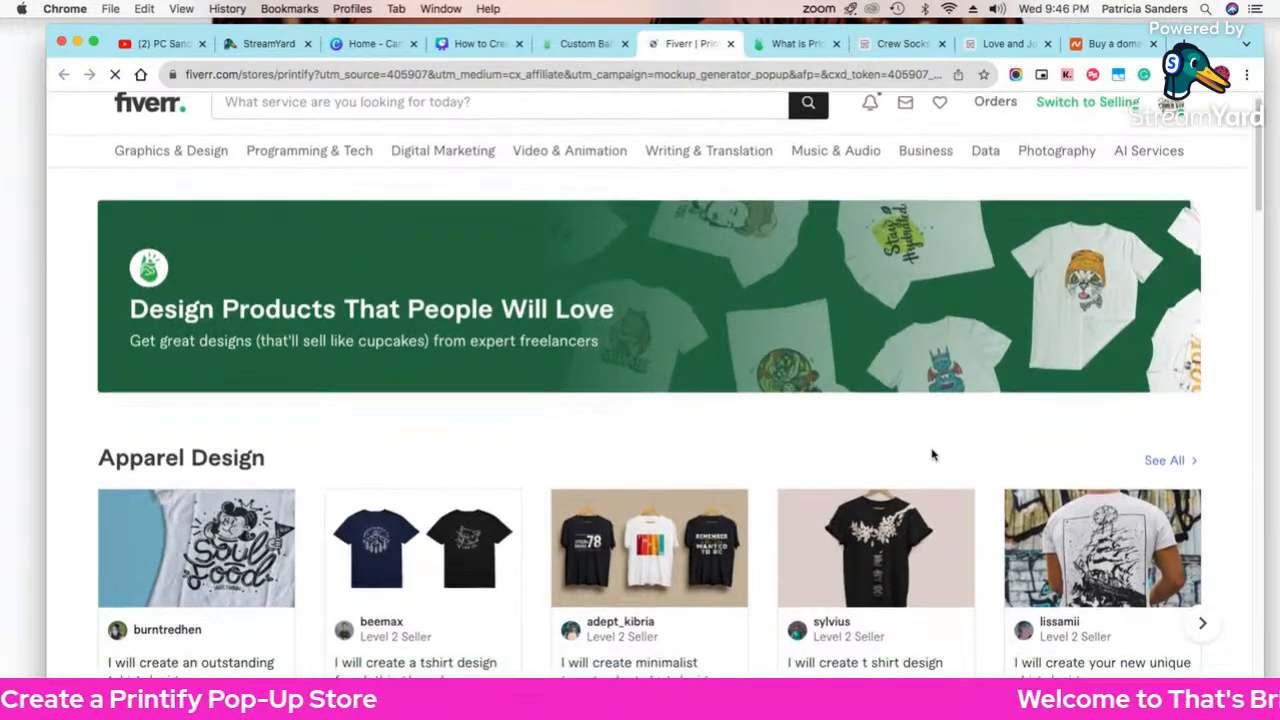
pyautogui.scroll(-1, 931, 451)
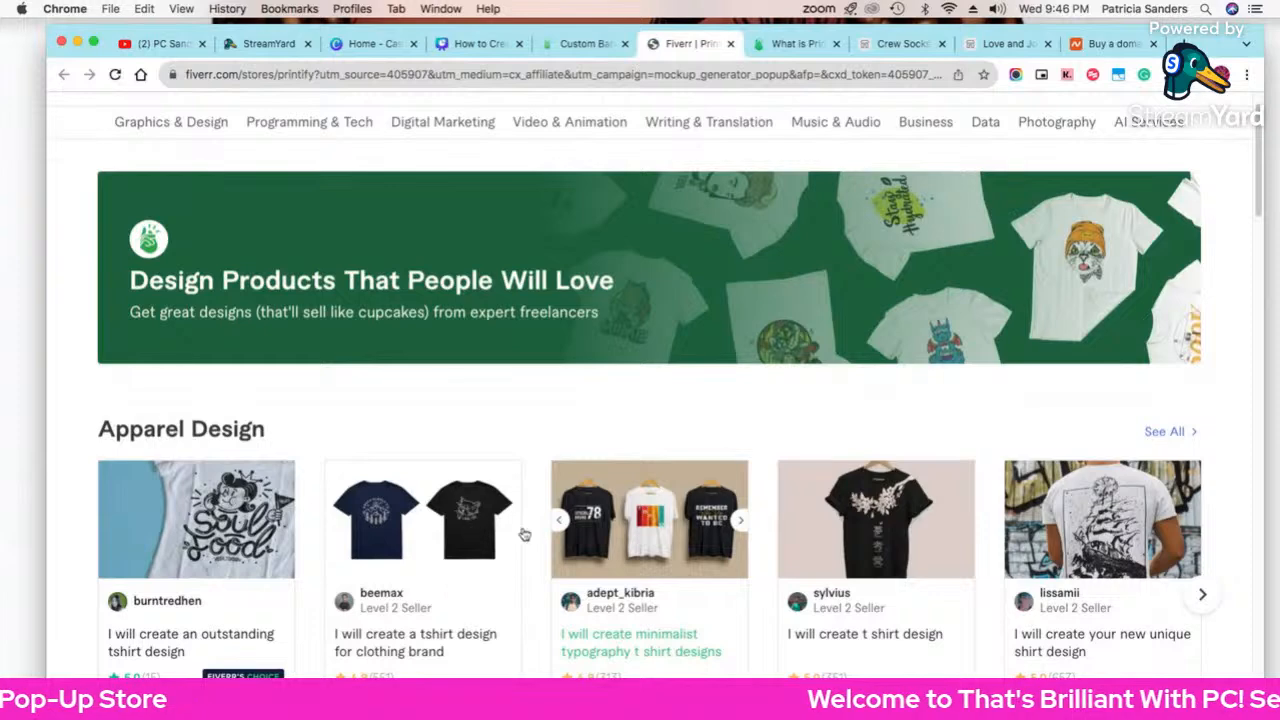
pyautogui.scroll(-3, 762, 527)
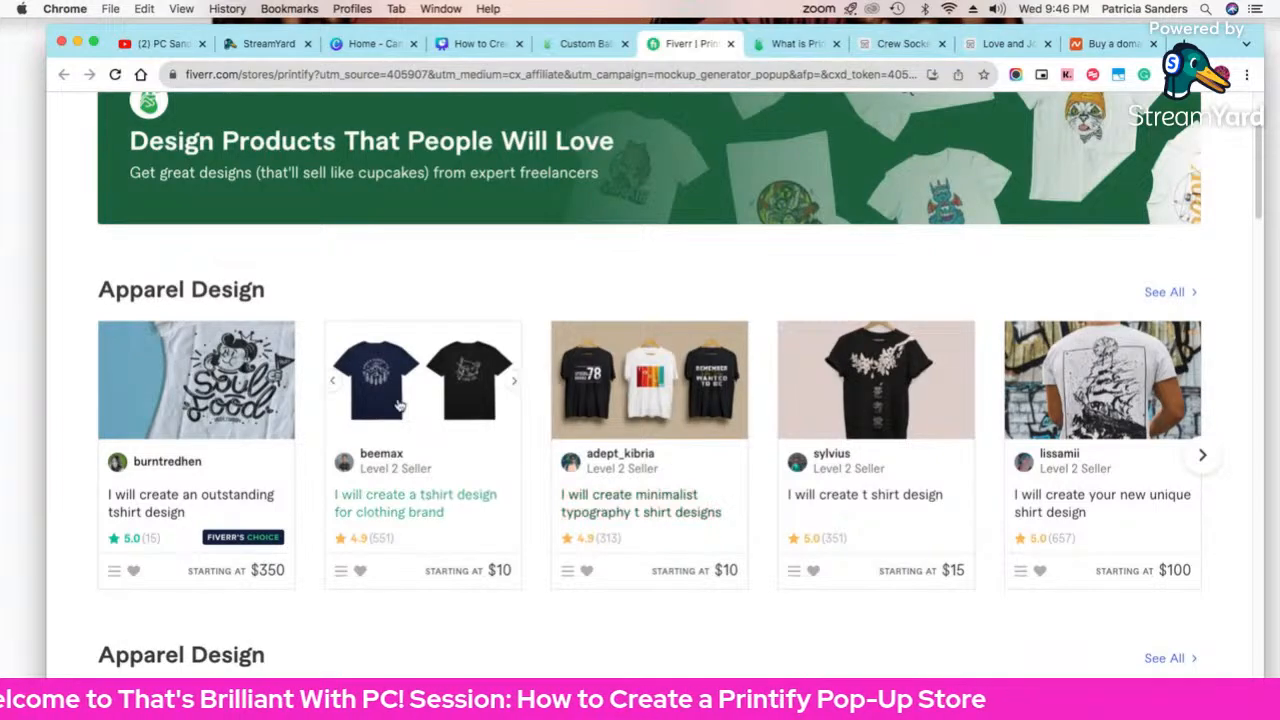
pyautogui.scroll(-2, 528, 412)
pyautogui.scroll(-2, 538, 442)
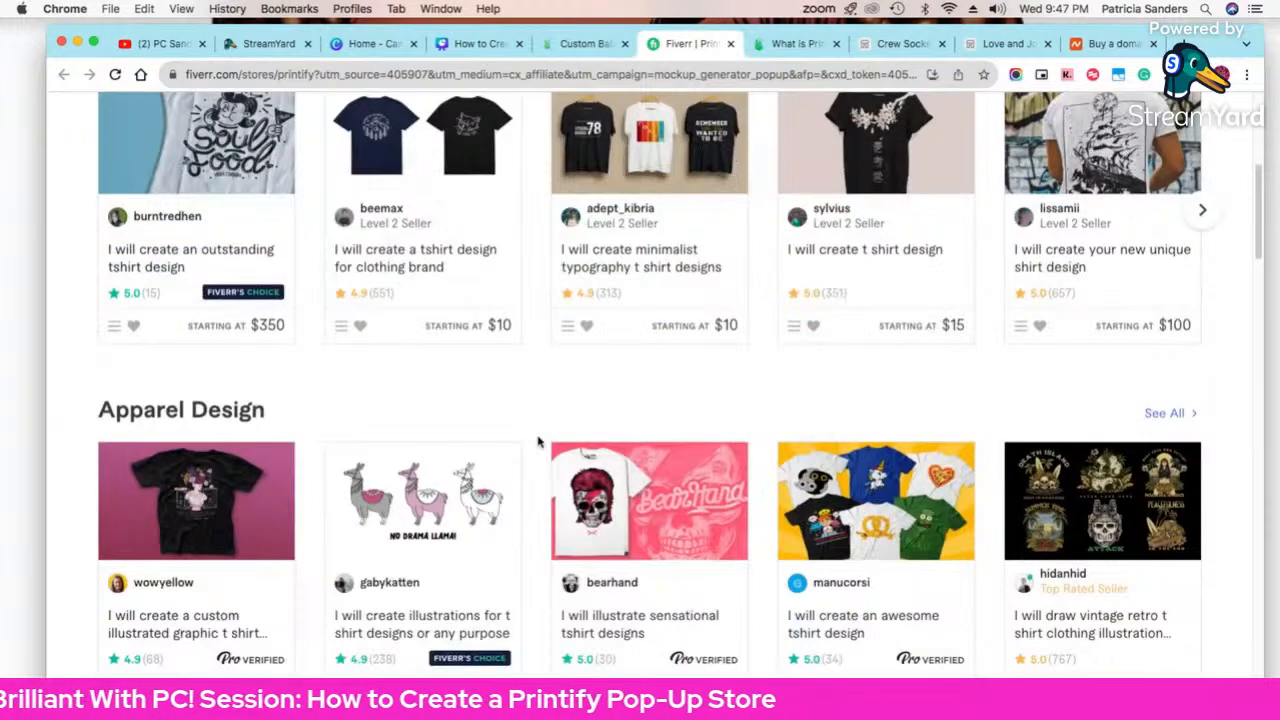
pyautogui.scroll(-15, 538, 442)
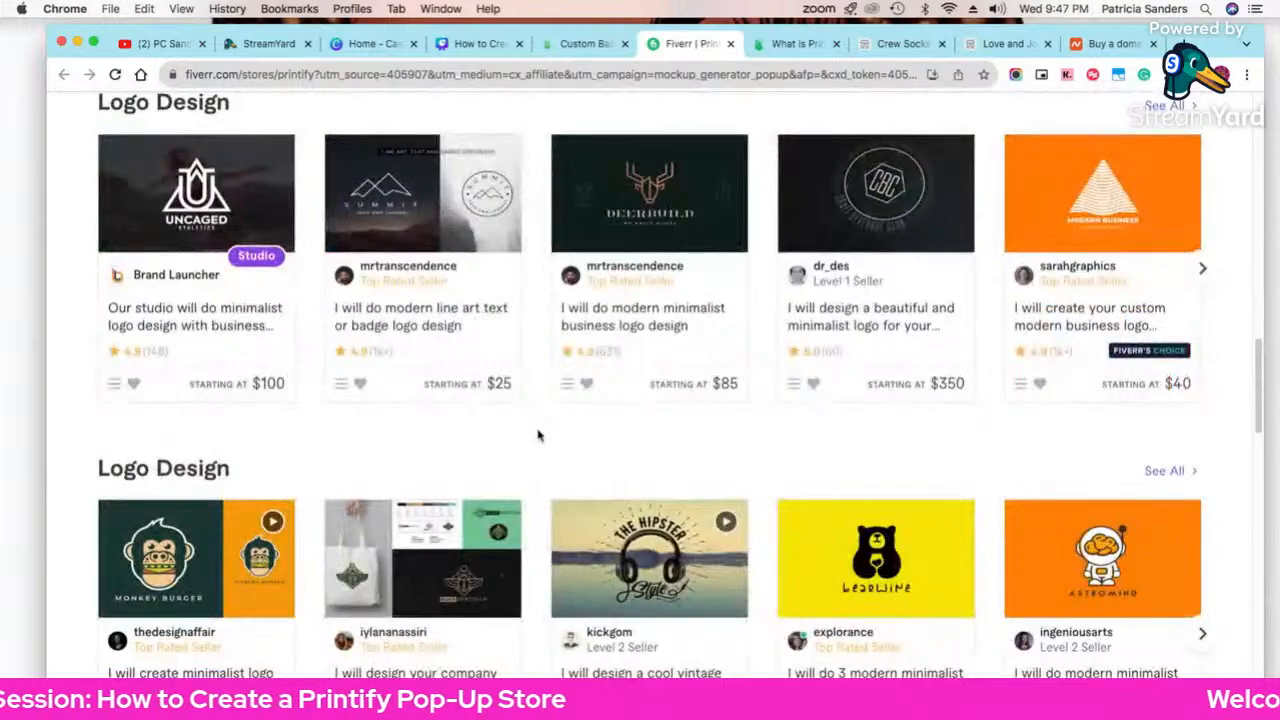
pyautogui.scroll(-4, 542, 450)
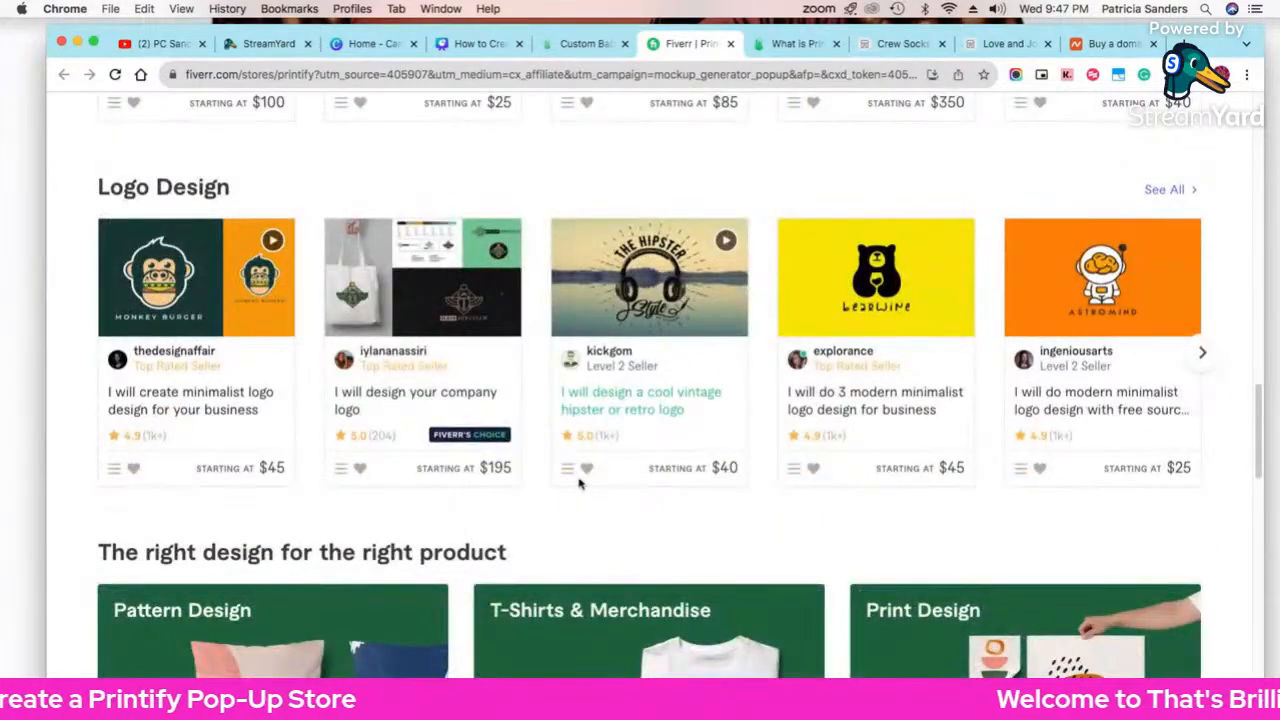
pyautogui.scroll(5, 578, 484)
pyautogui.click(583, 43)
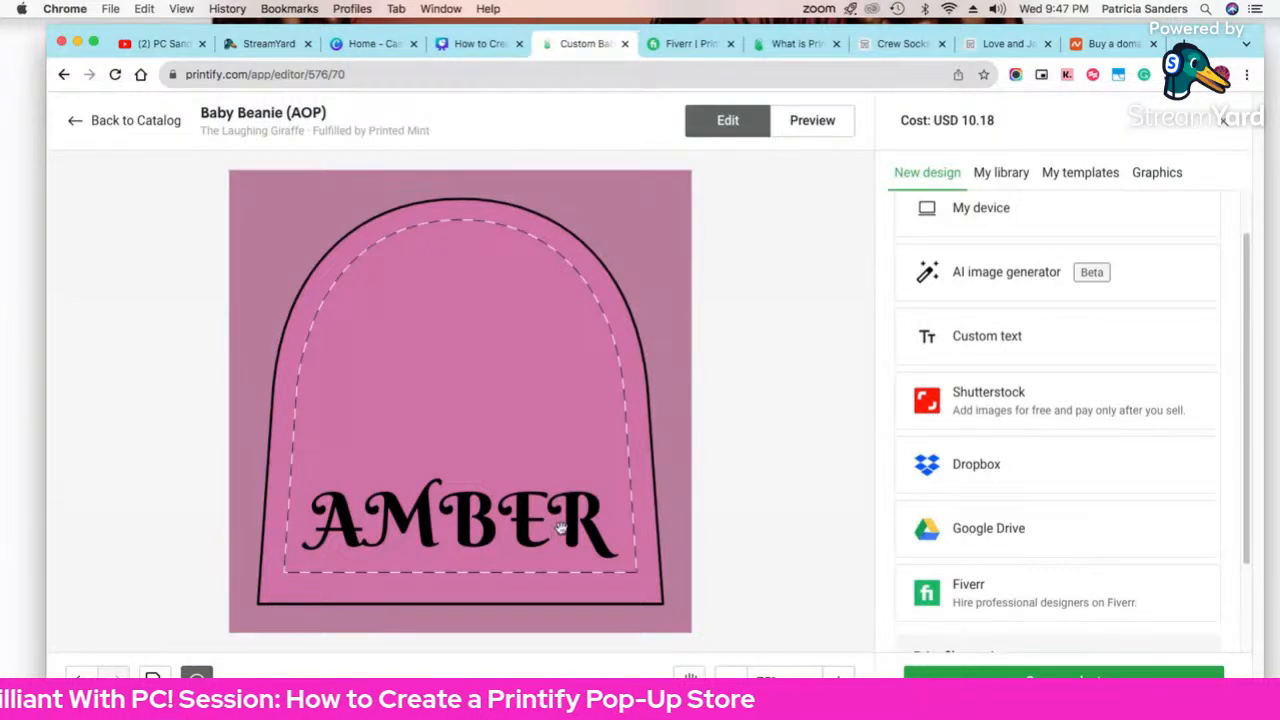
# Step: In the Fiverr tab, load creativefabrica.com from the address bar
pyautogui.click(700, 46)
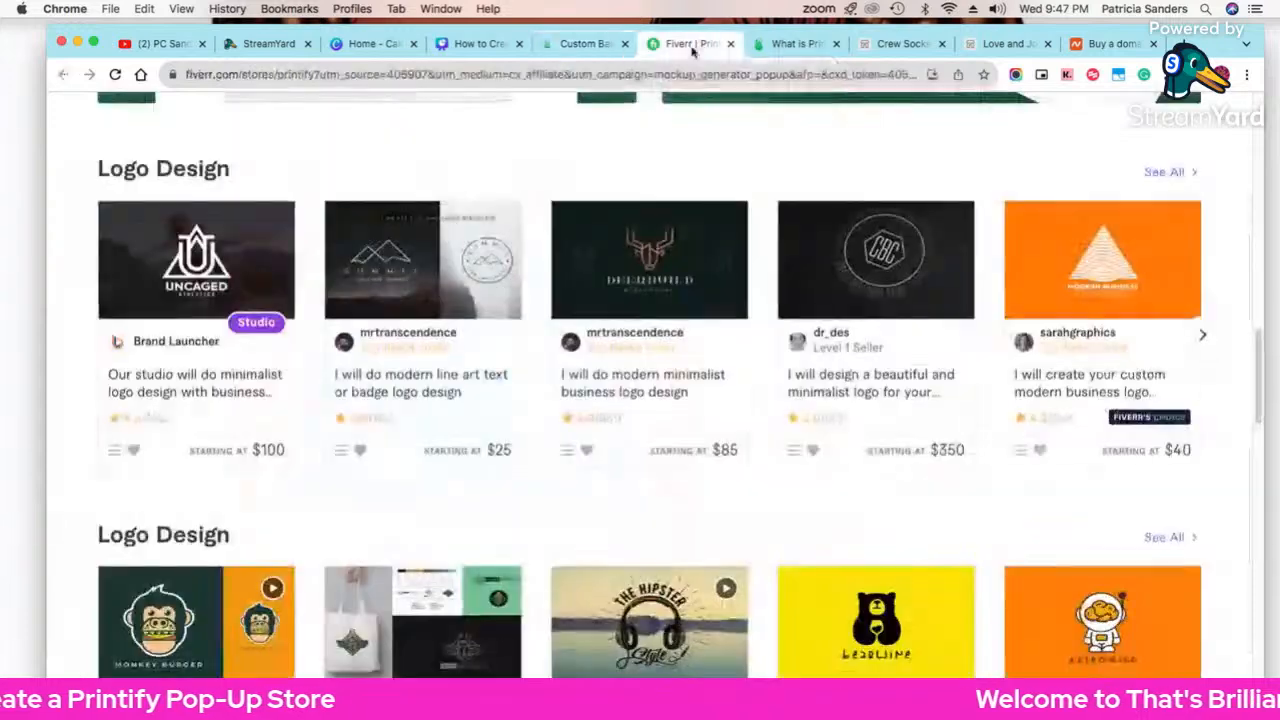
pyautogui.click(370, 74)
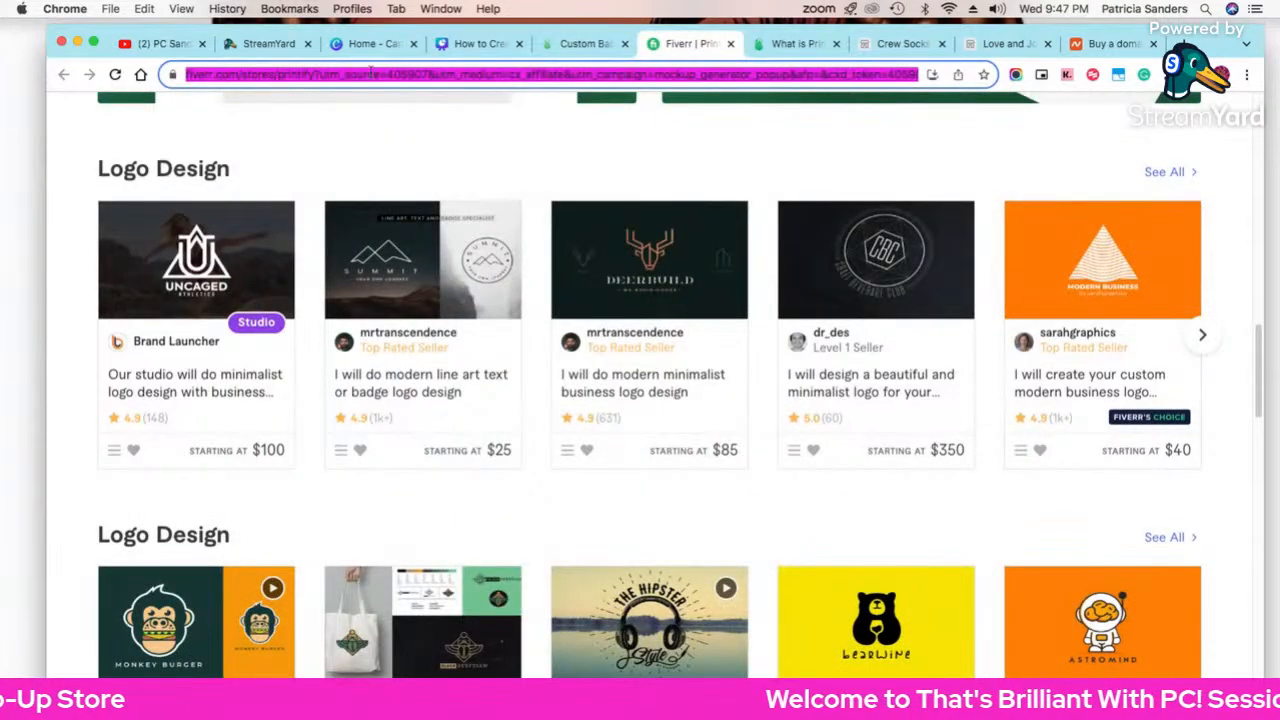
pyautogui.write('creative')
pyautogui.press('Return')
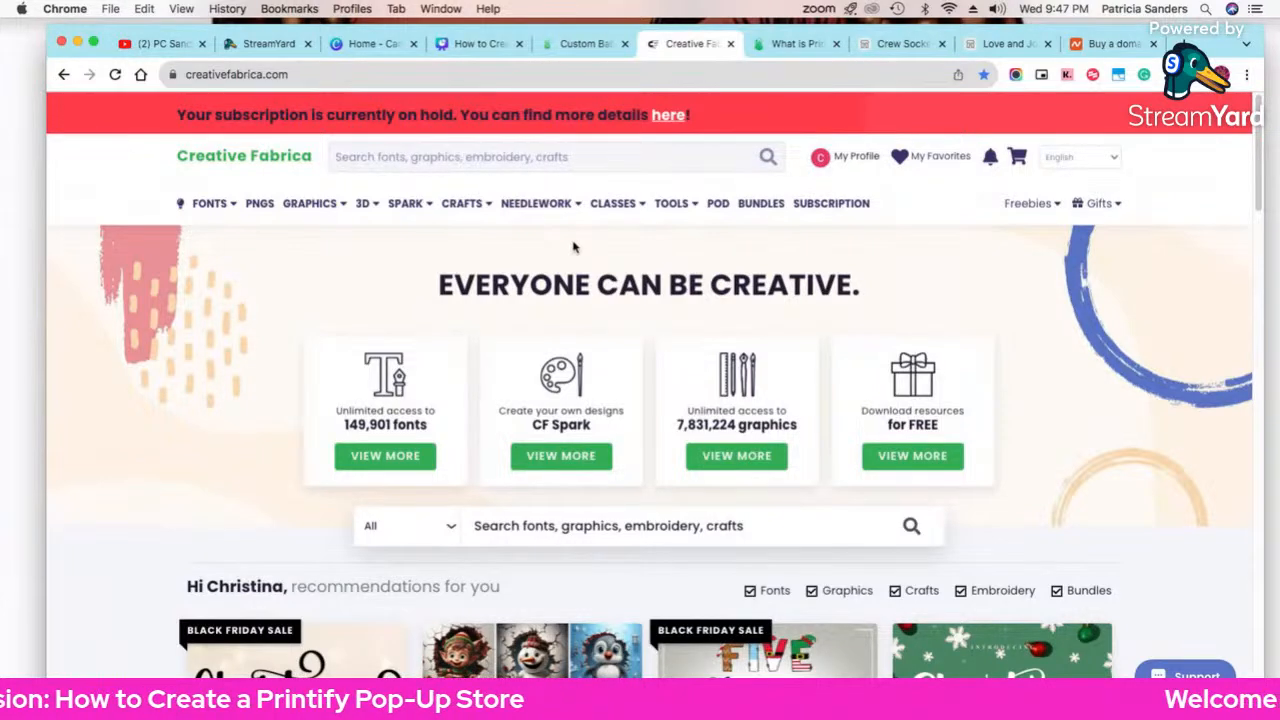
# Step: Scroll the Creative Fabrica homepage's Christmas recommendations and browse its top menu categories
pyautogui.scroll(-1, 983, 472)
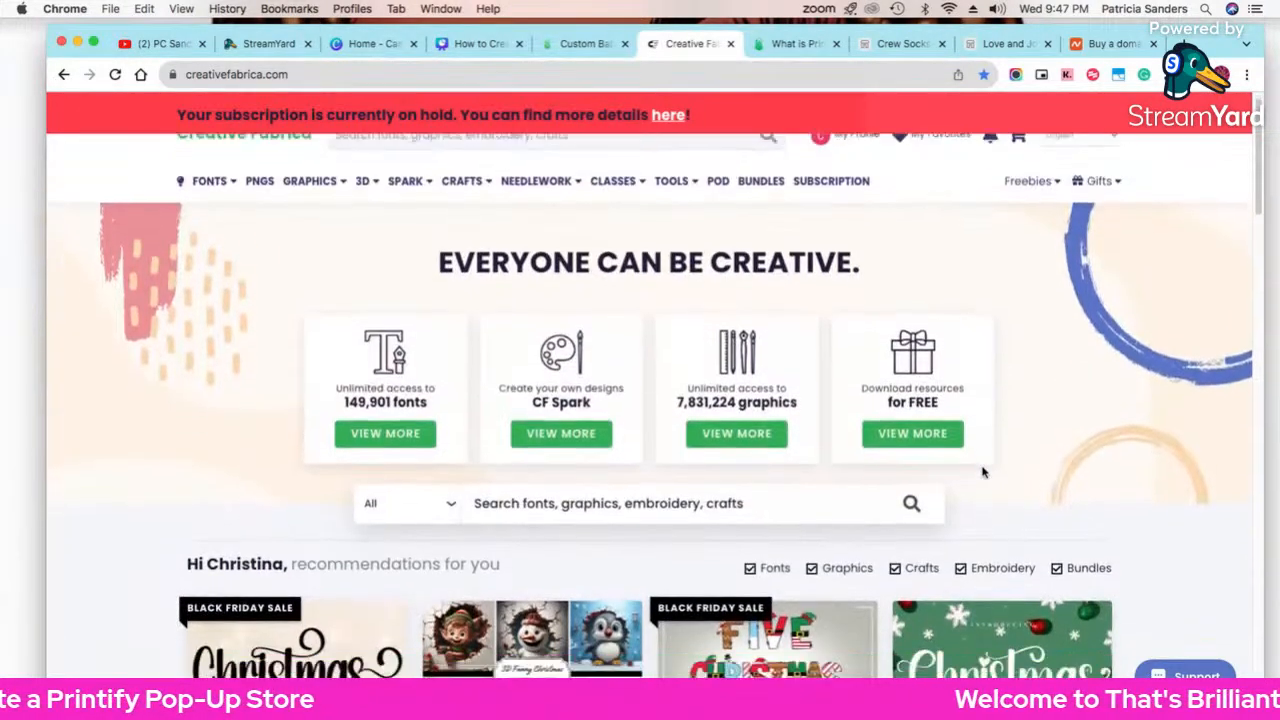
pyautogui.scroll(-2, 983, 472)
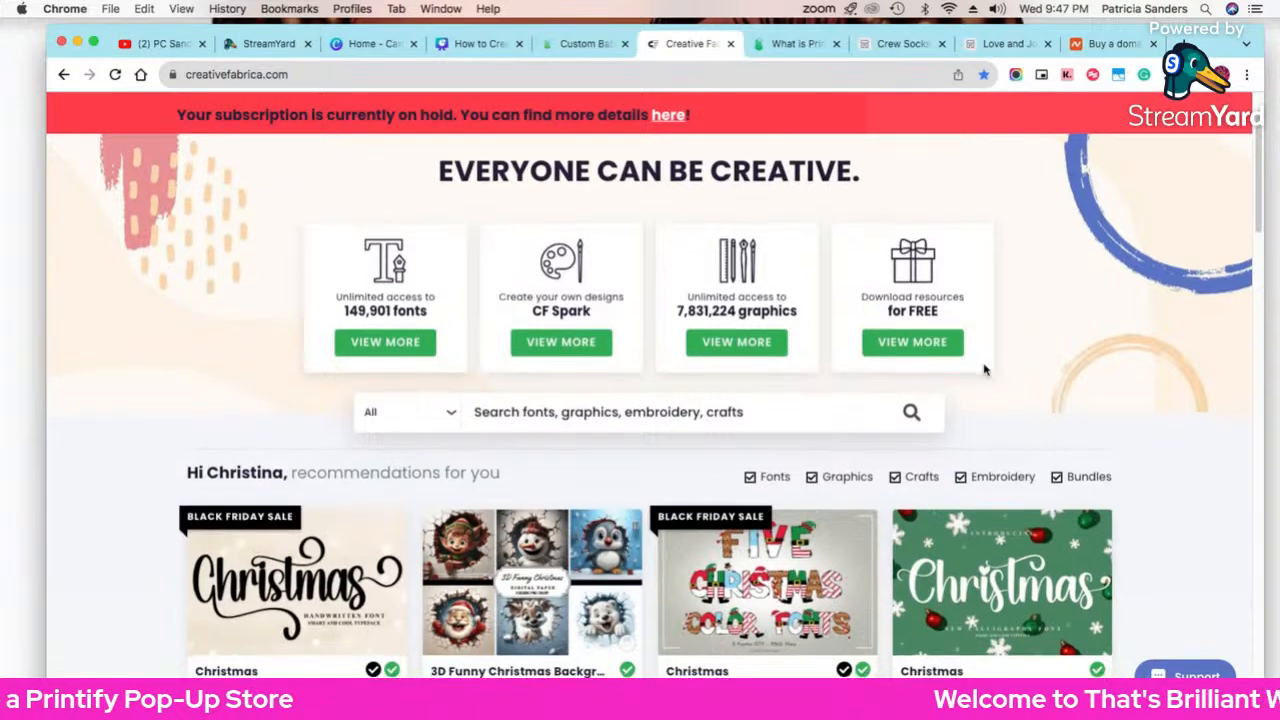
pyautogui.scroll(-2, 184, 480)
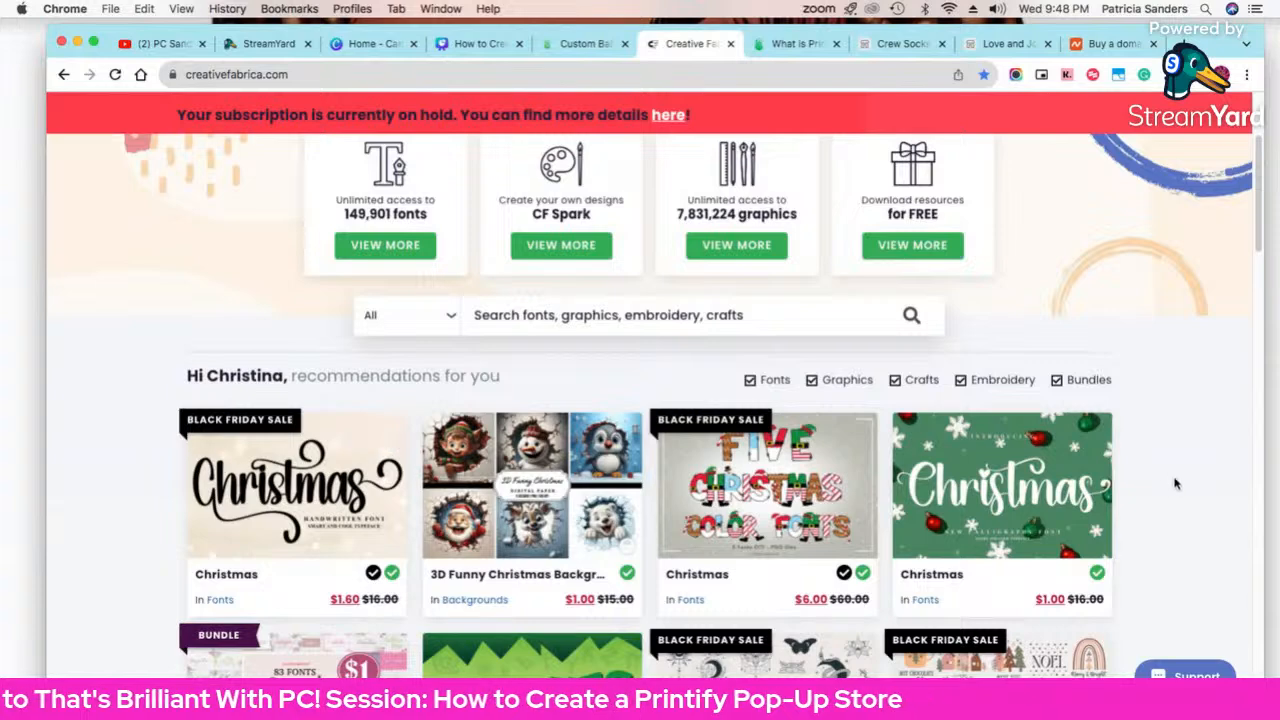
pyautogui.scroll(4, 920, 443)
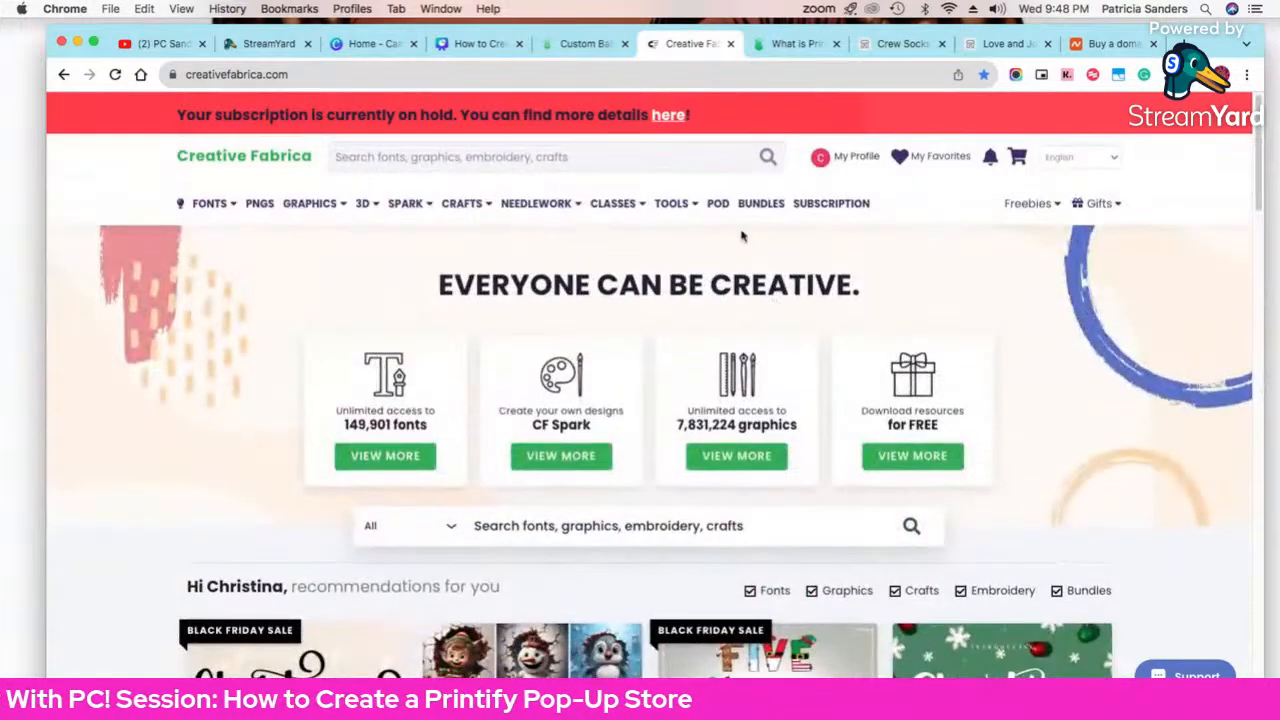
pyautogui.moveTo(637, 208)
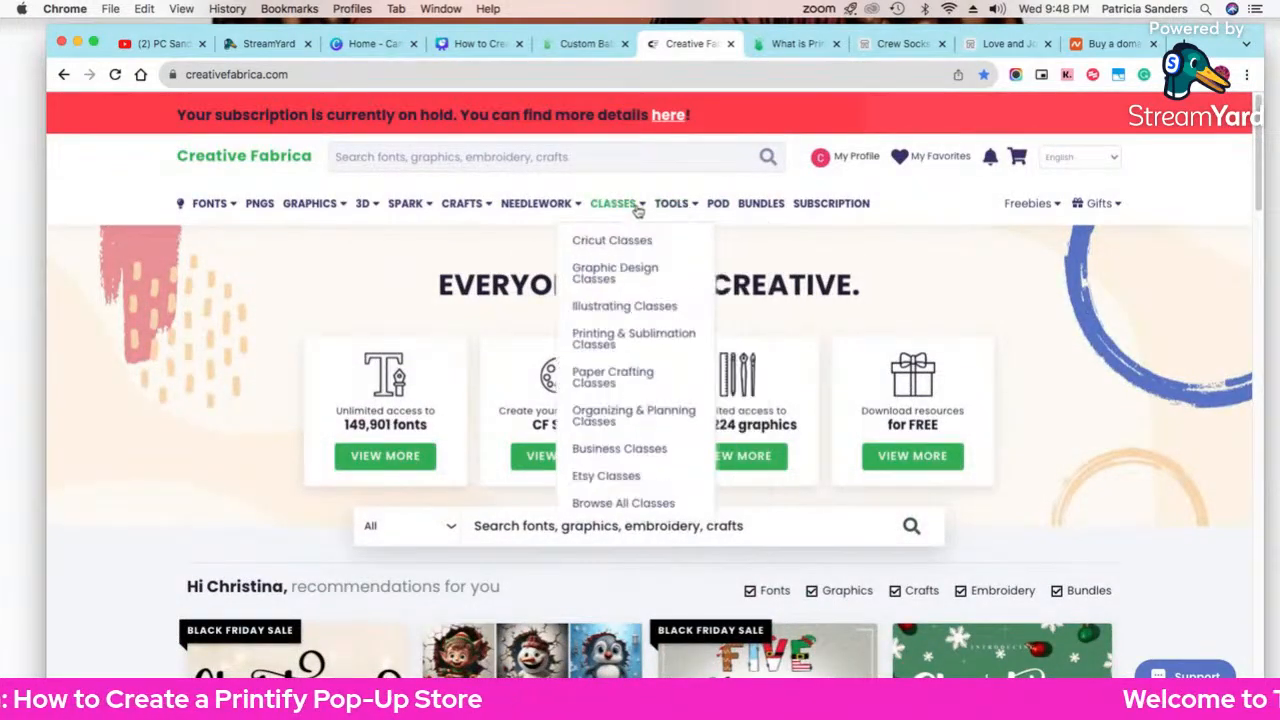
pyautogui.moveTo(685, 212)
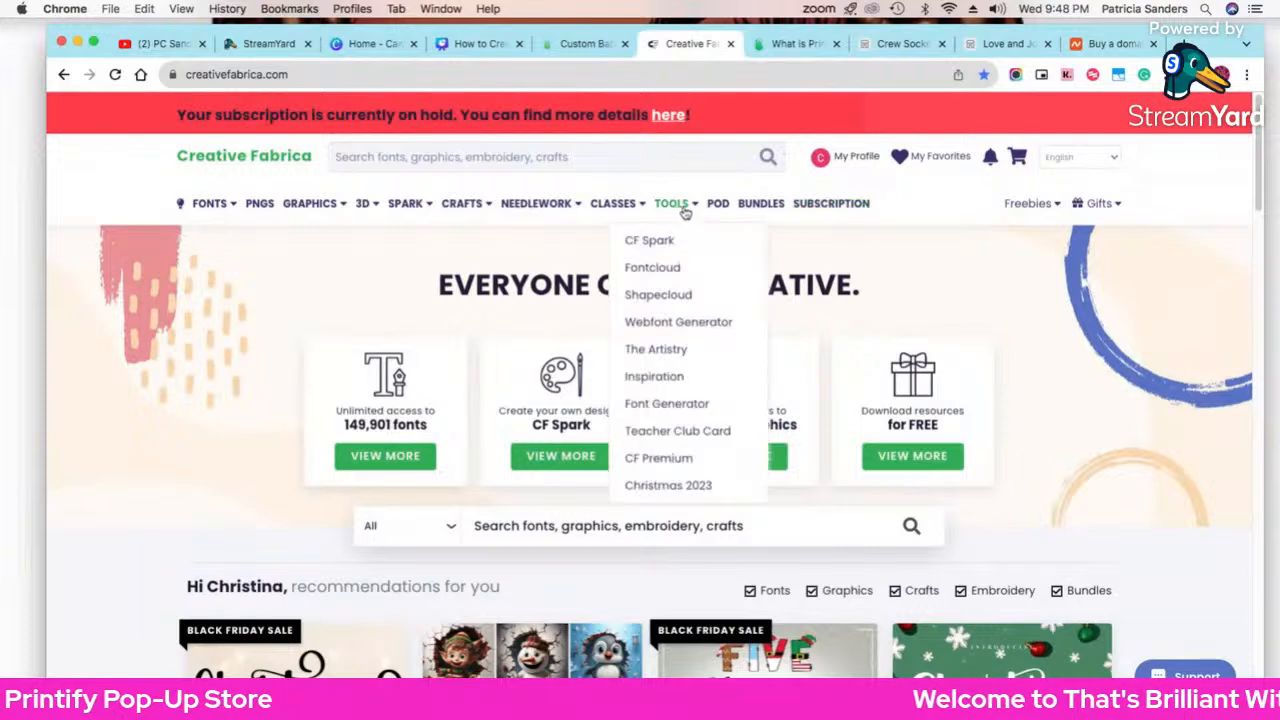
pyautogui.moveTo(332, 215)
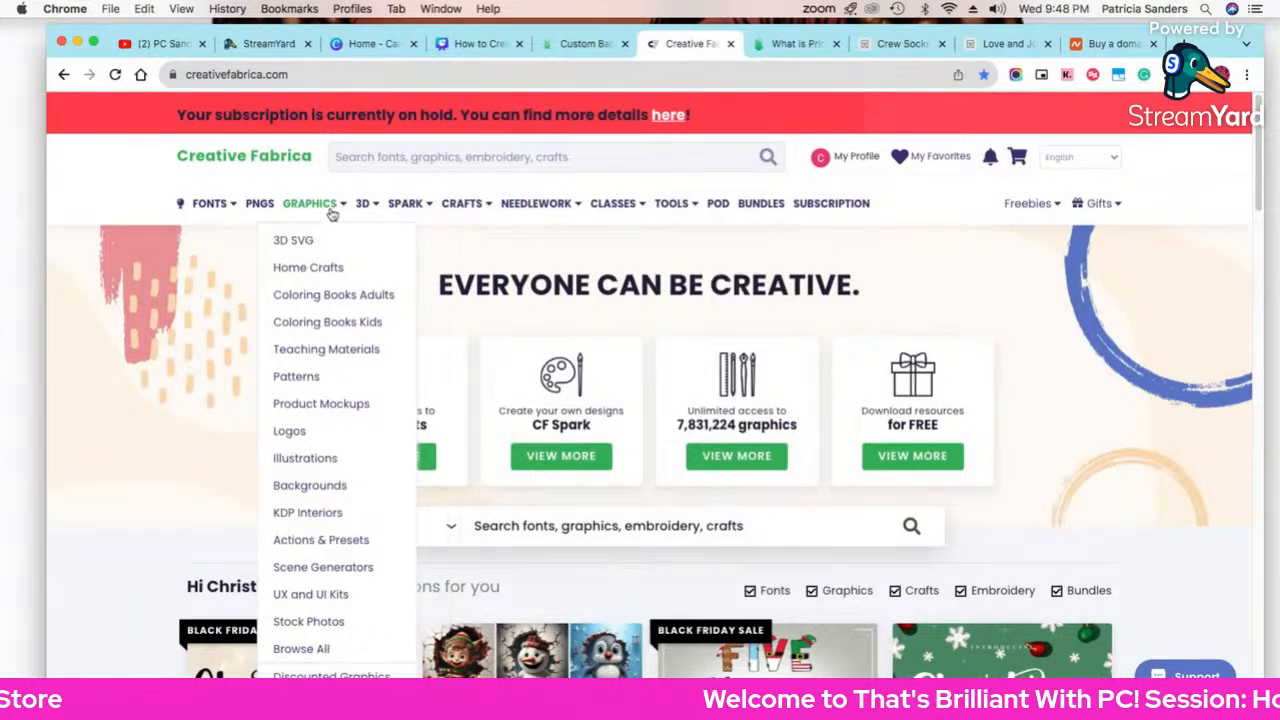
pyautogui.moveTo(230, 212)
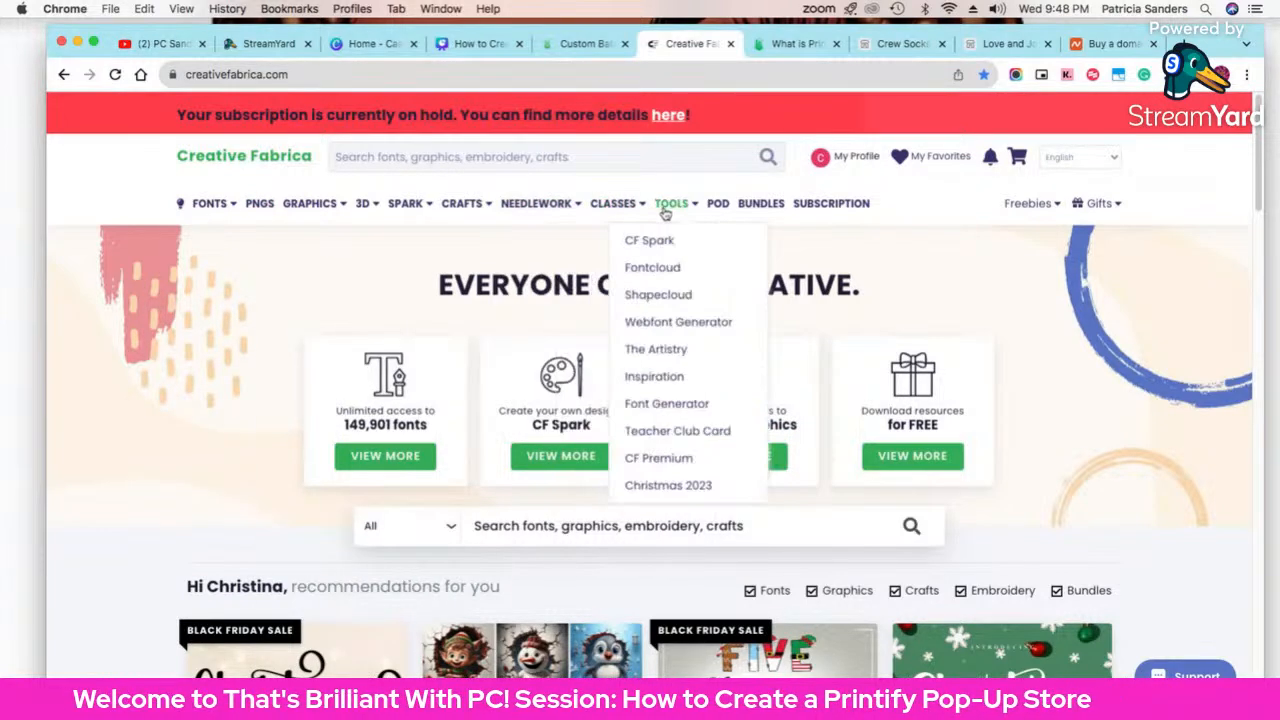
pyautogui.moveTo(518, 212)
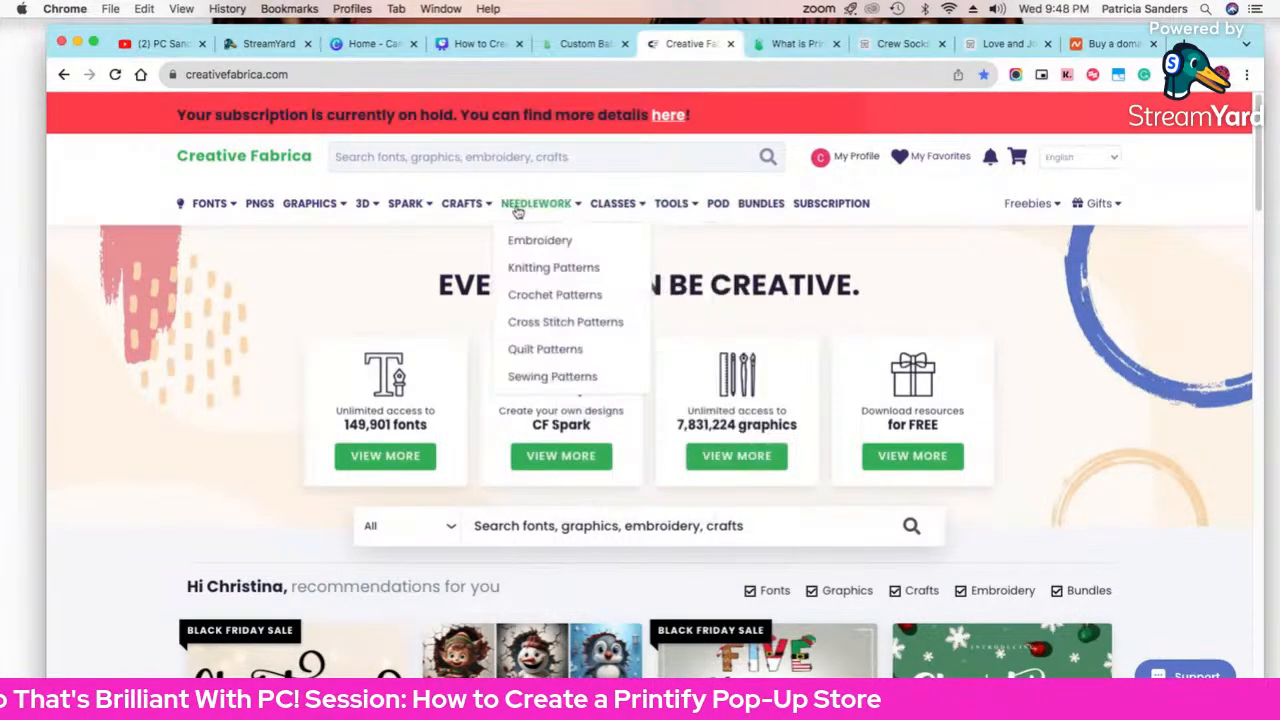
pyautogui.moveTo(403, 210)
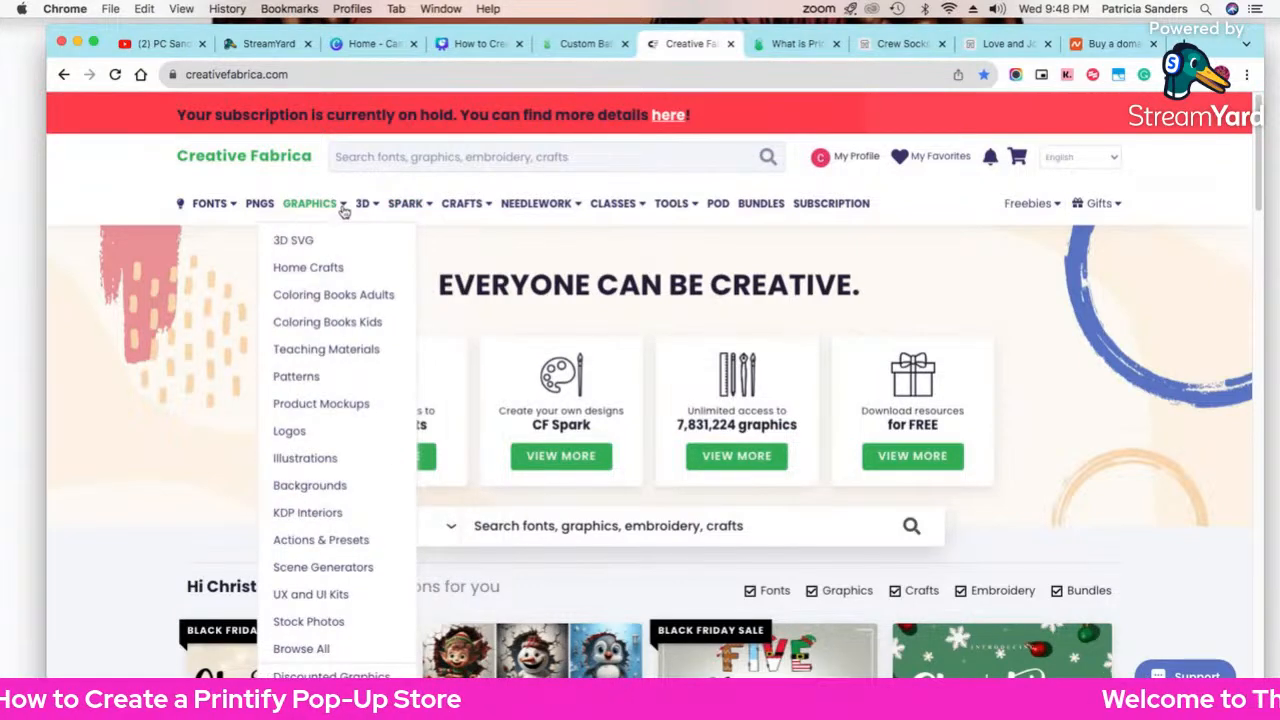
pyautogui.scroll(-3, 127, 352)
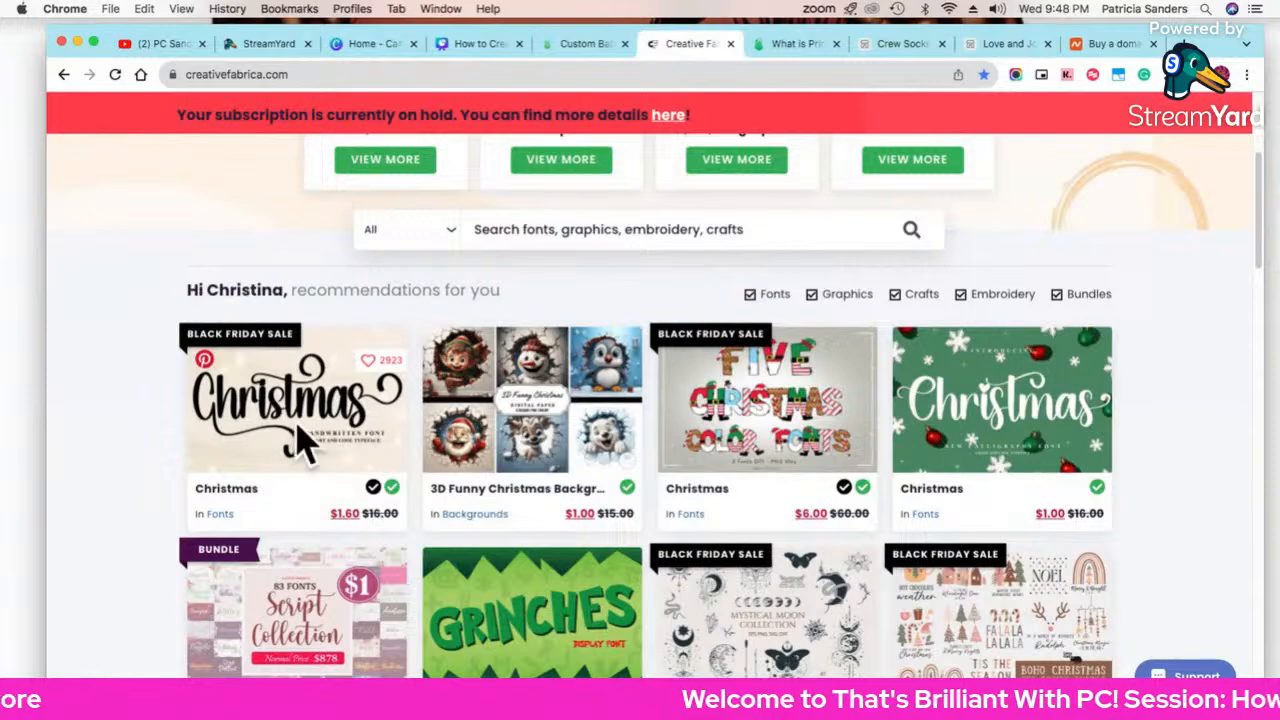
pyautogui.scroll(-1, 300, 440)
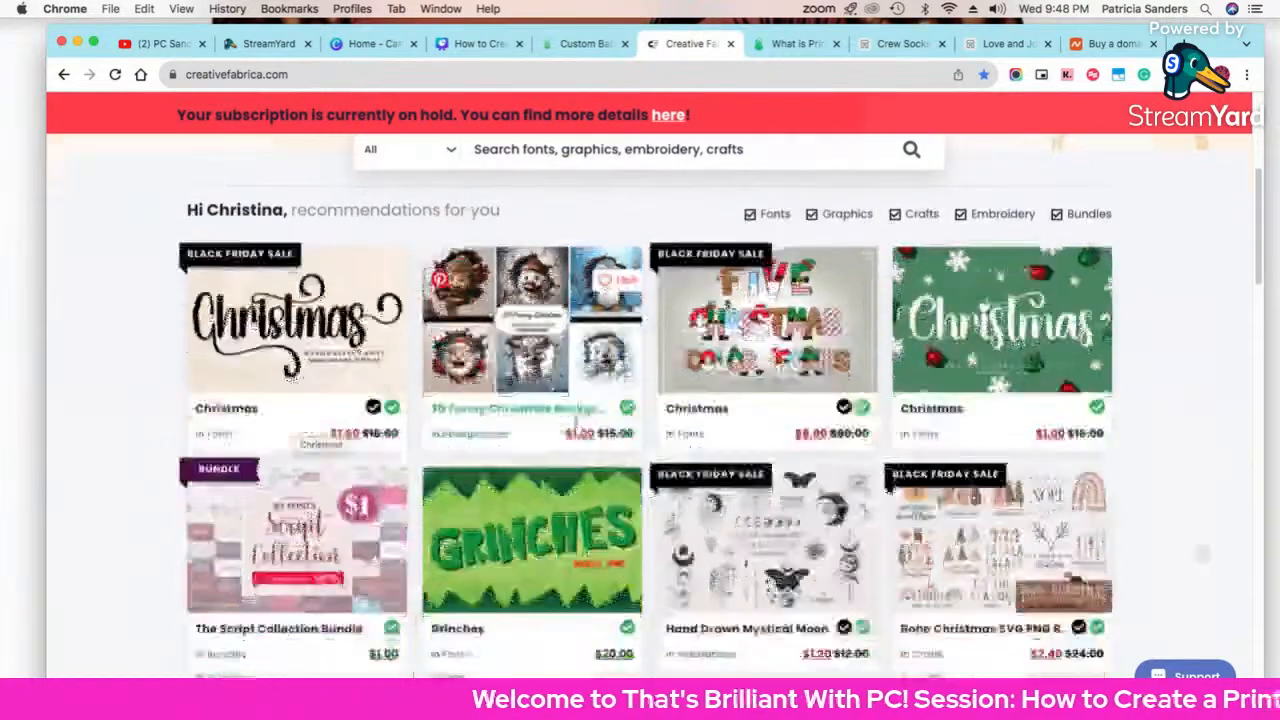
pyautogui.scroll(4, 576, 425)
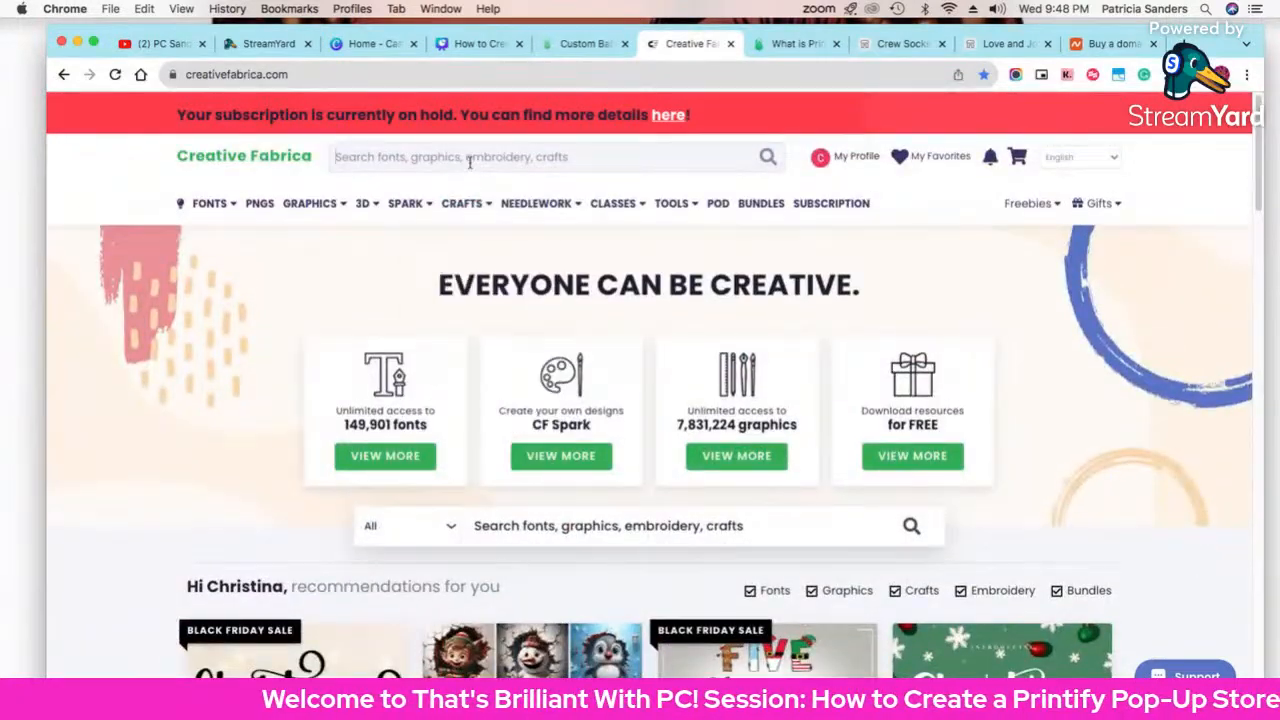
# Step: Search Creative Fabrica for 'quotes' and open the Funny Quotes Svg Bundle | 60 Designs ($10.00)
pyautogui.click(469, 162)
pyautogui.write('quotes')
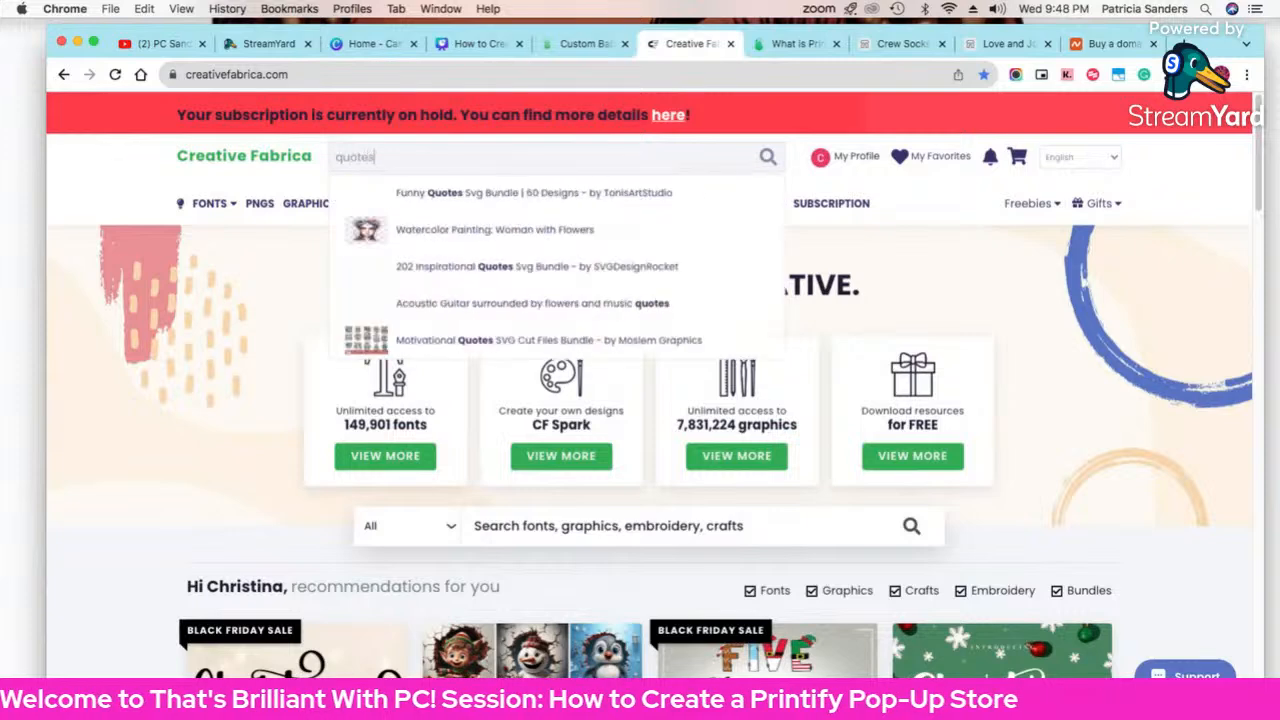
pyautogui.press('Return')
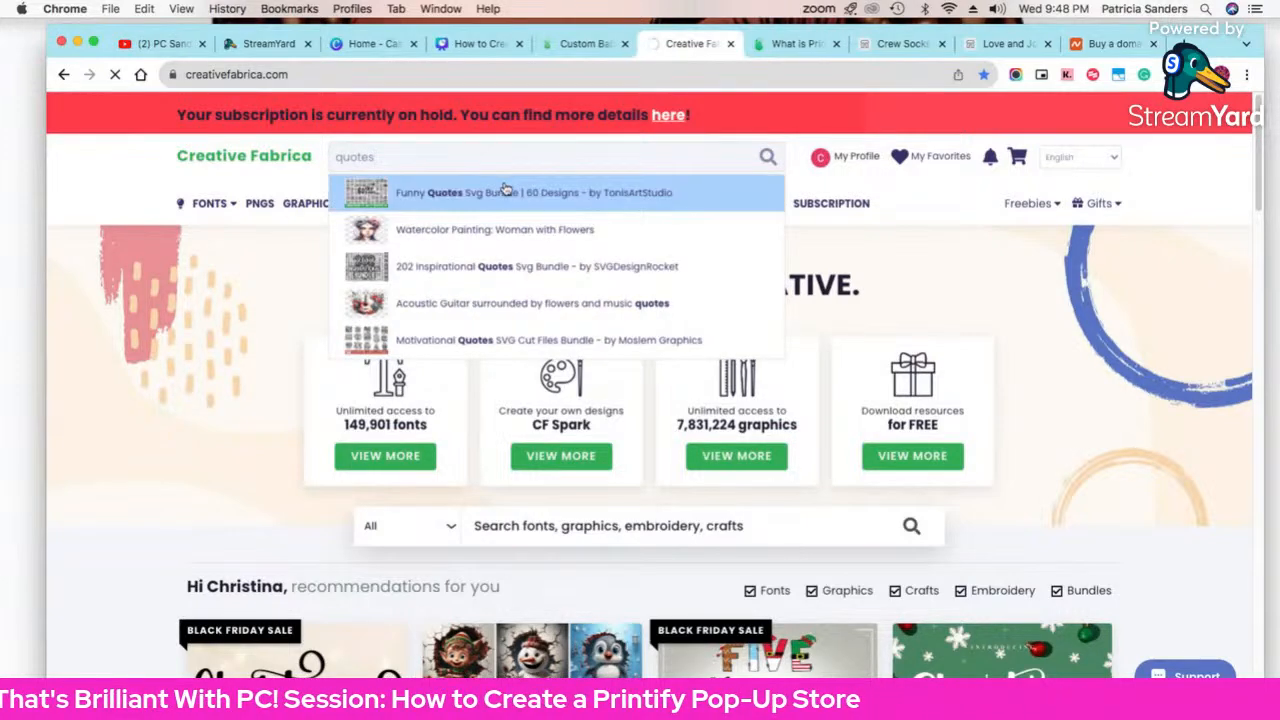
pyautogui.click(506, 190)
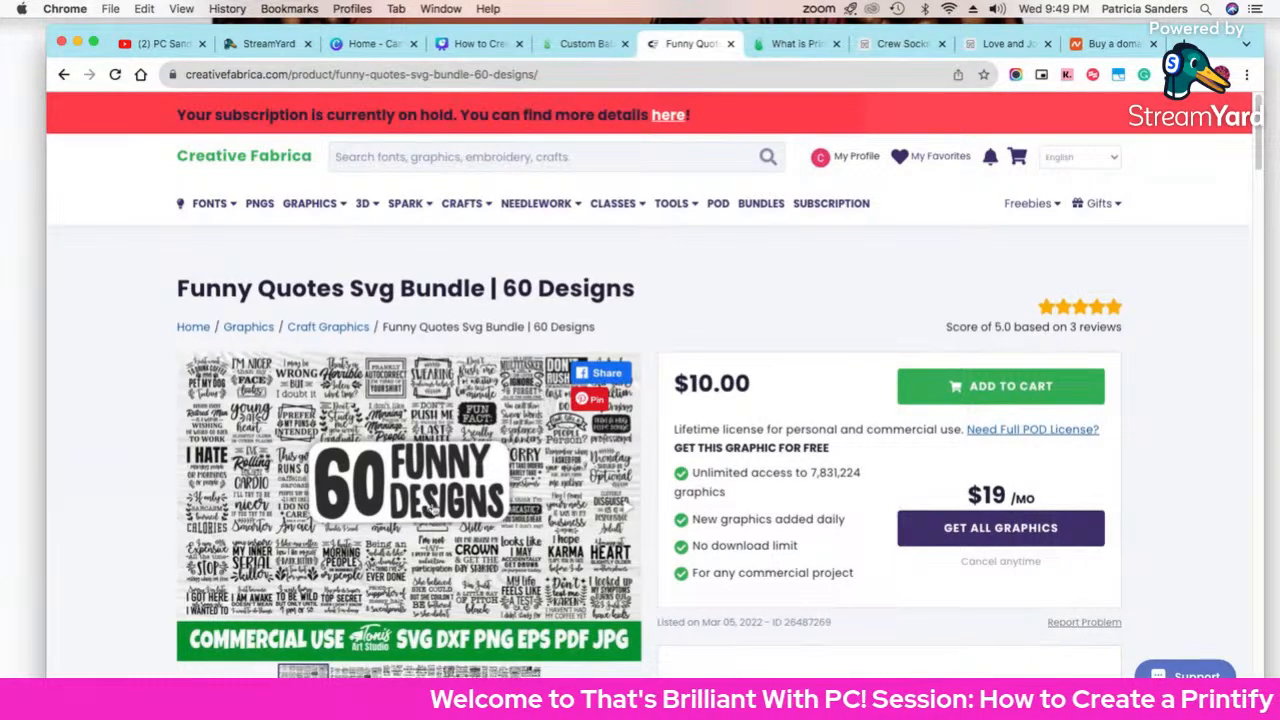
pyautogui.click(420, 157)
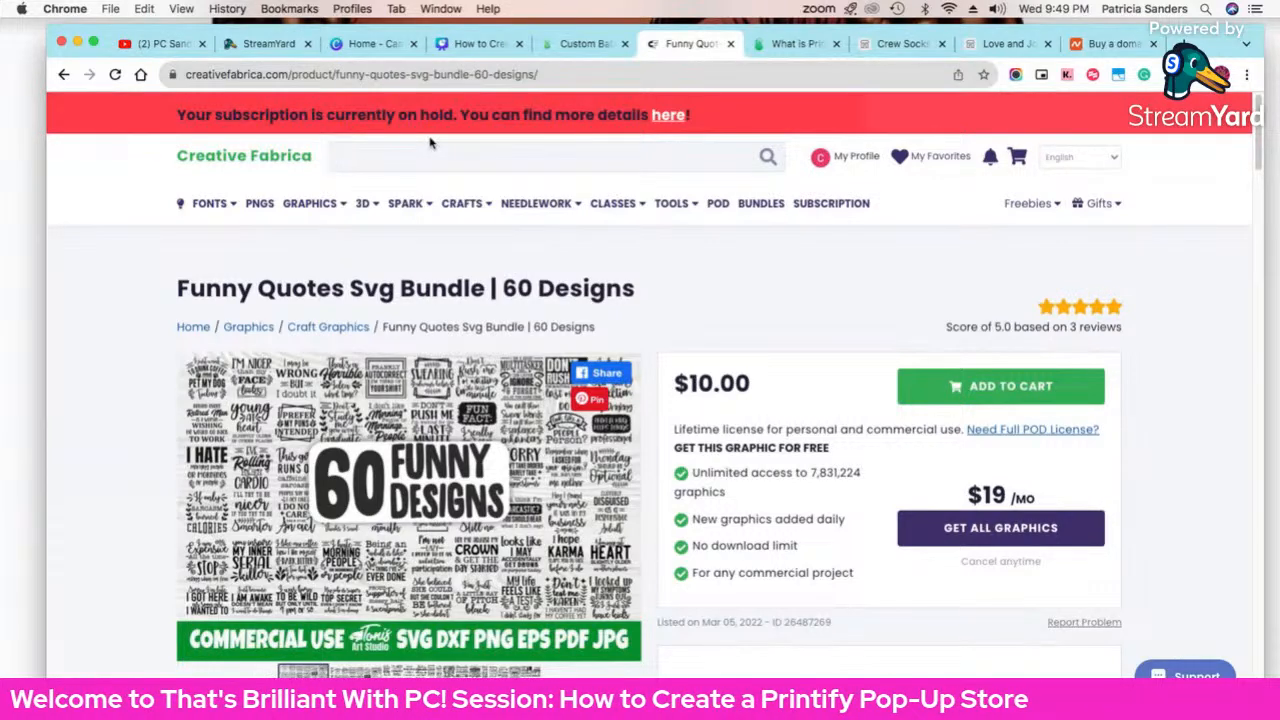
# Step: Open Funny Mom Quotes Coloring Pages and the free Motivational Quotes SVG bundle, then return to Printify
pyautogui.write('mom quotes')
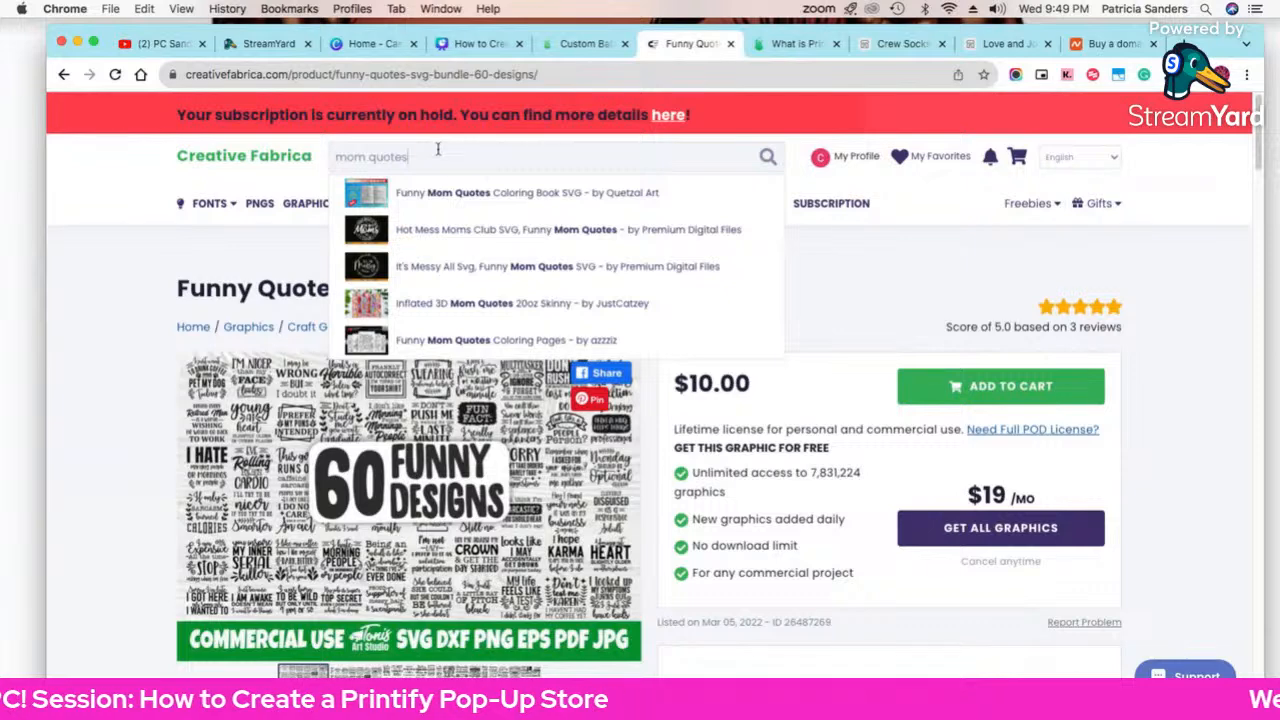
pyautogui.click(443, 340)
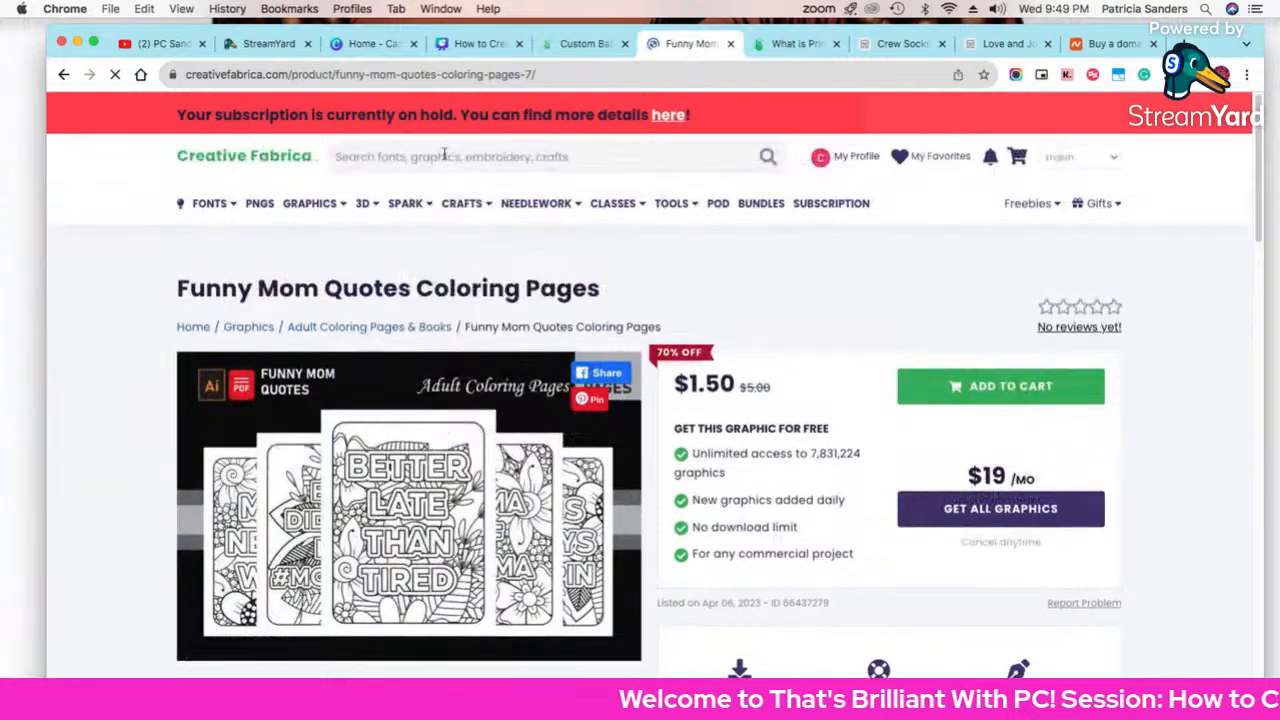
pyautogui.click(444, 154)
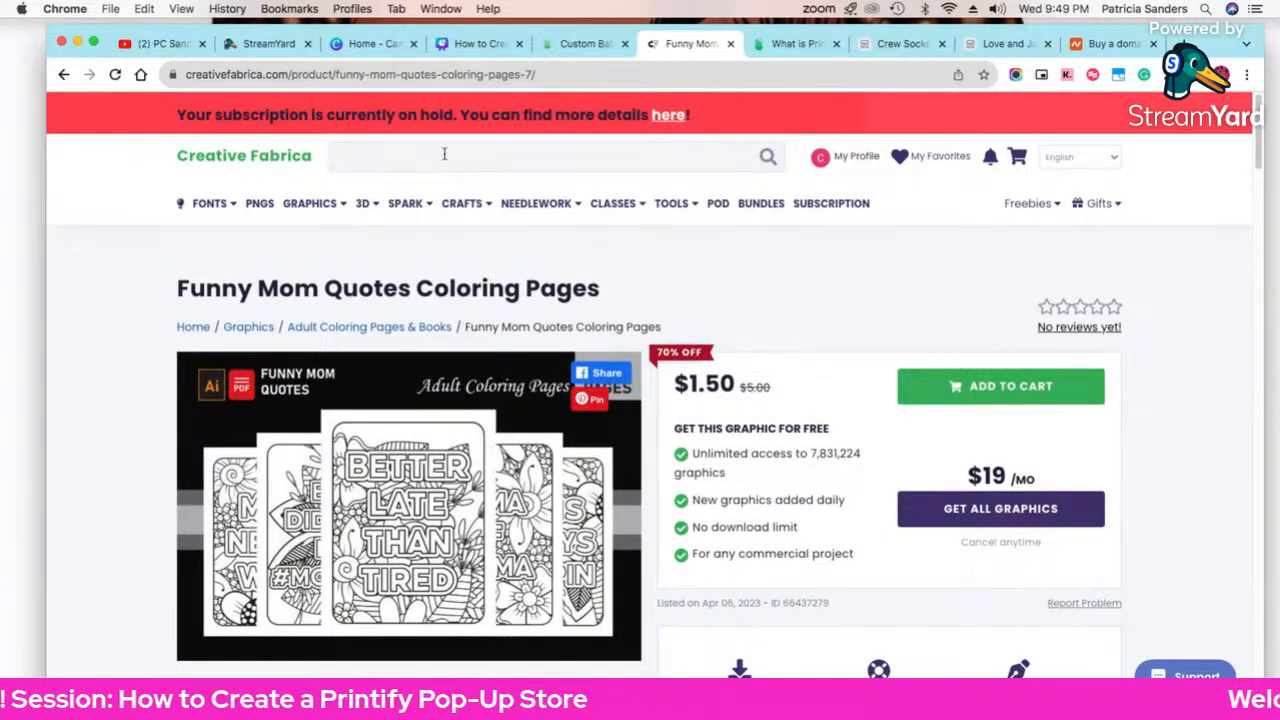
pyautogui.write('c')
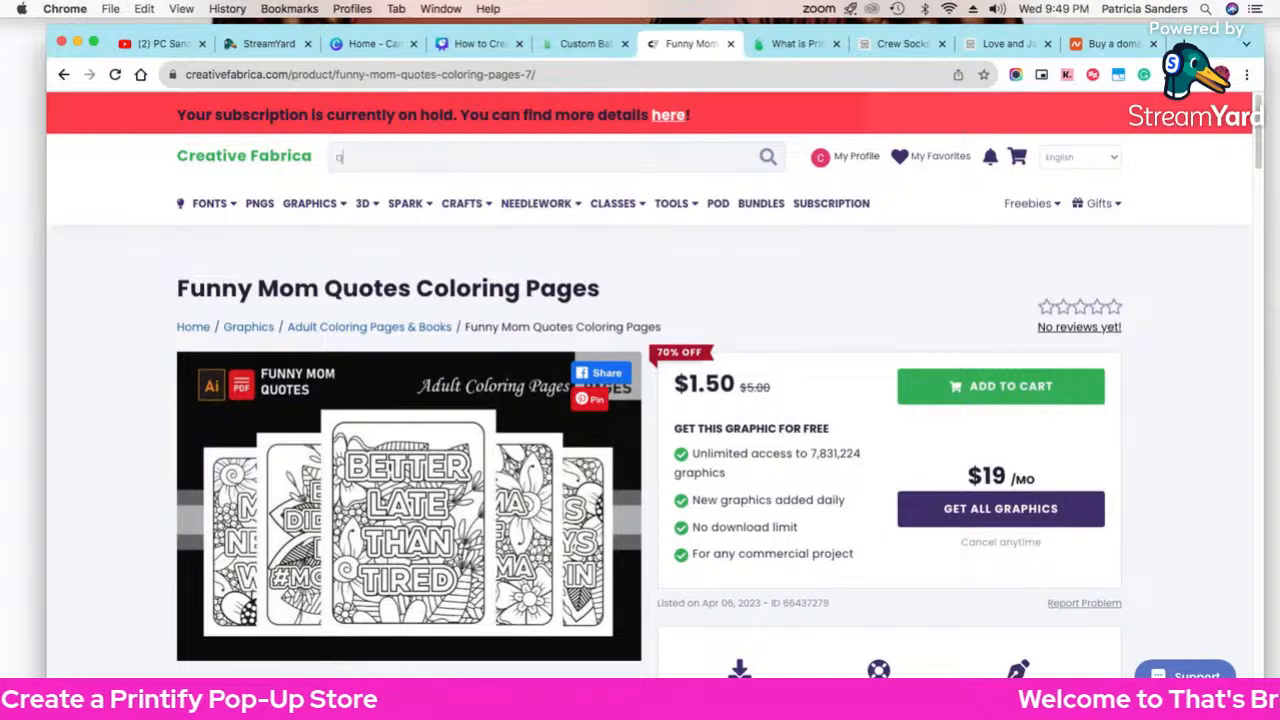
pyautogui.write('uote')
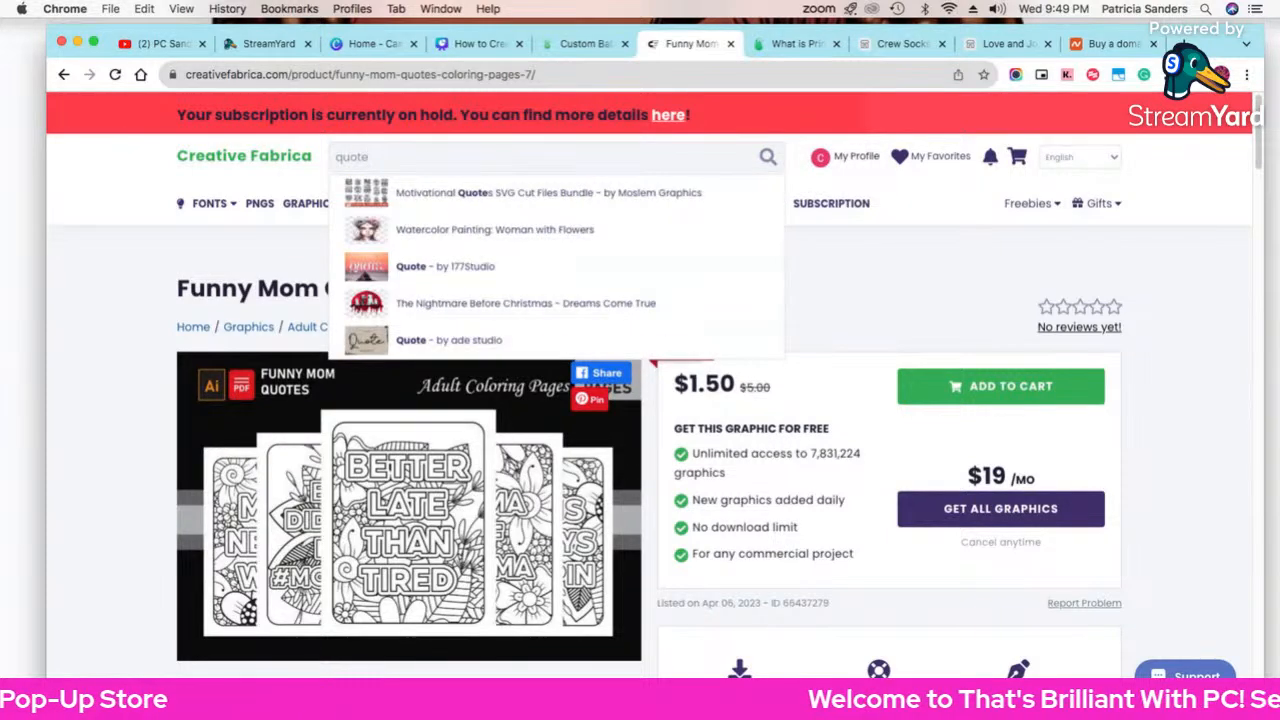
pyautogui.click(470, 190)
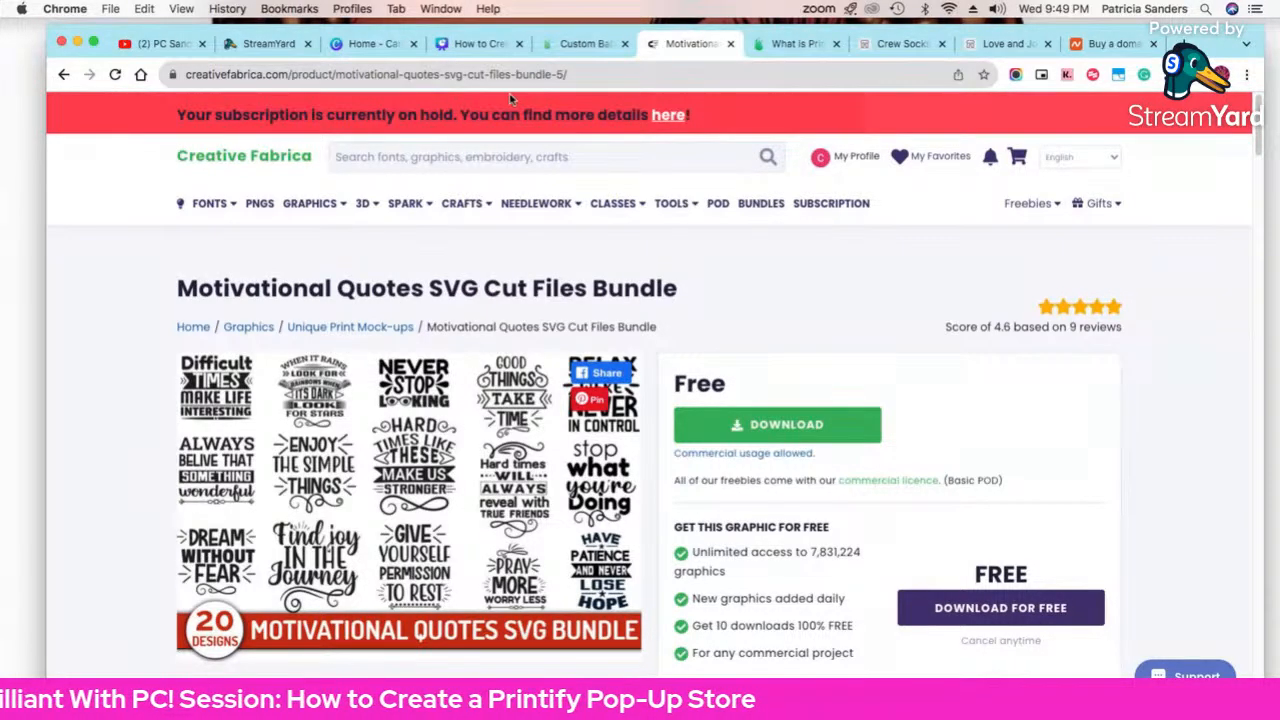
pyautogui.click(566, 45)
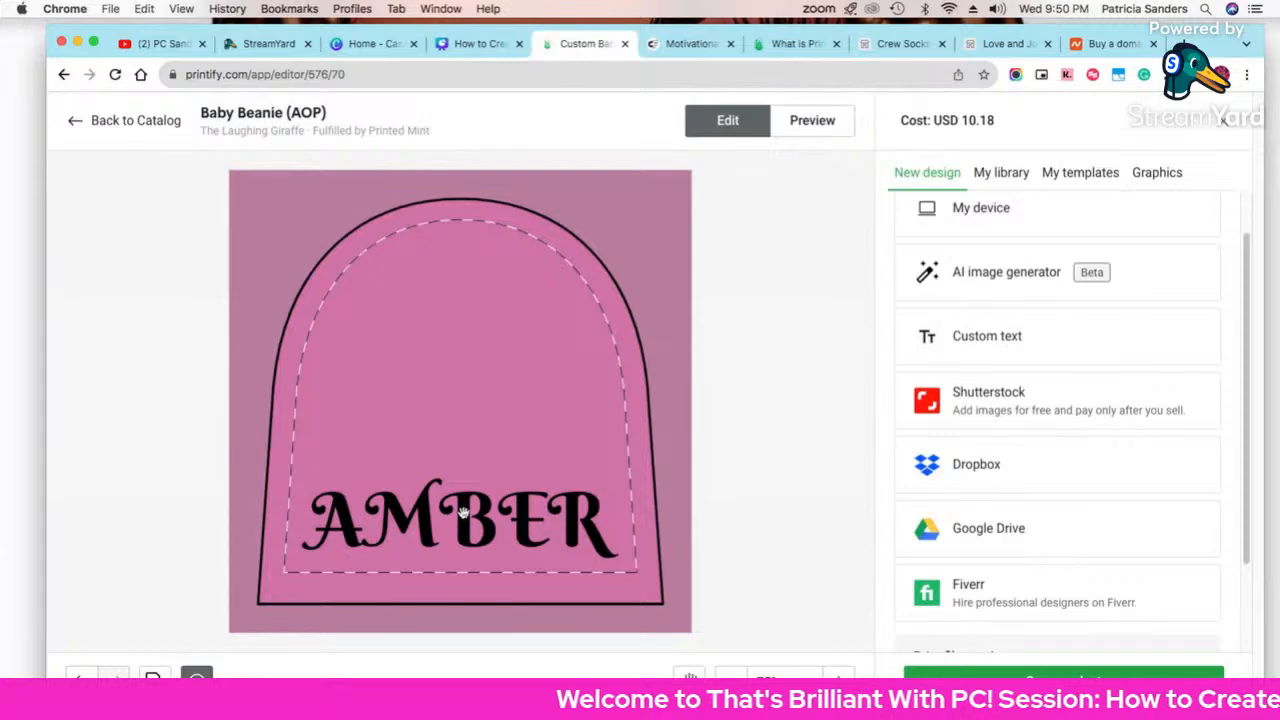
# Step: Look over the Printify help article and Crew Socks tabs, then return to the Motivational Quotes bundle
pyautogui.click(795, 44)
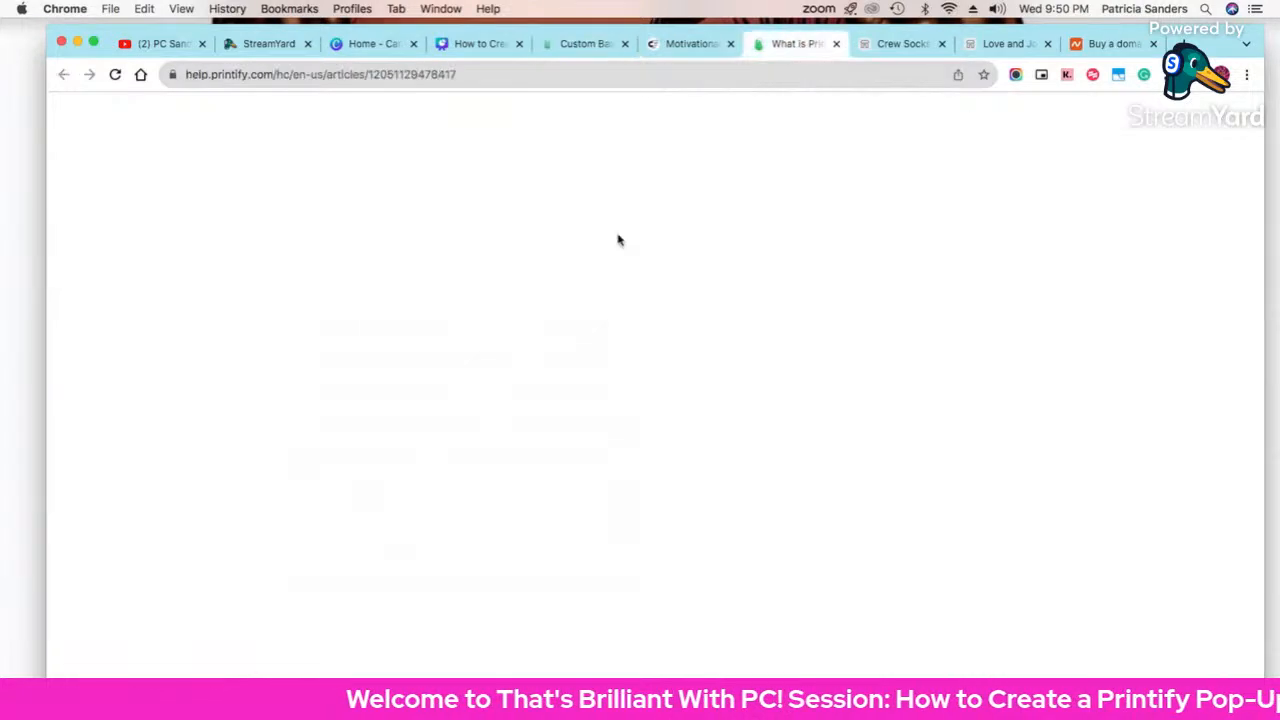
pyautogui.click(895, 44)
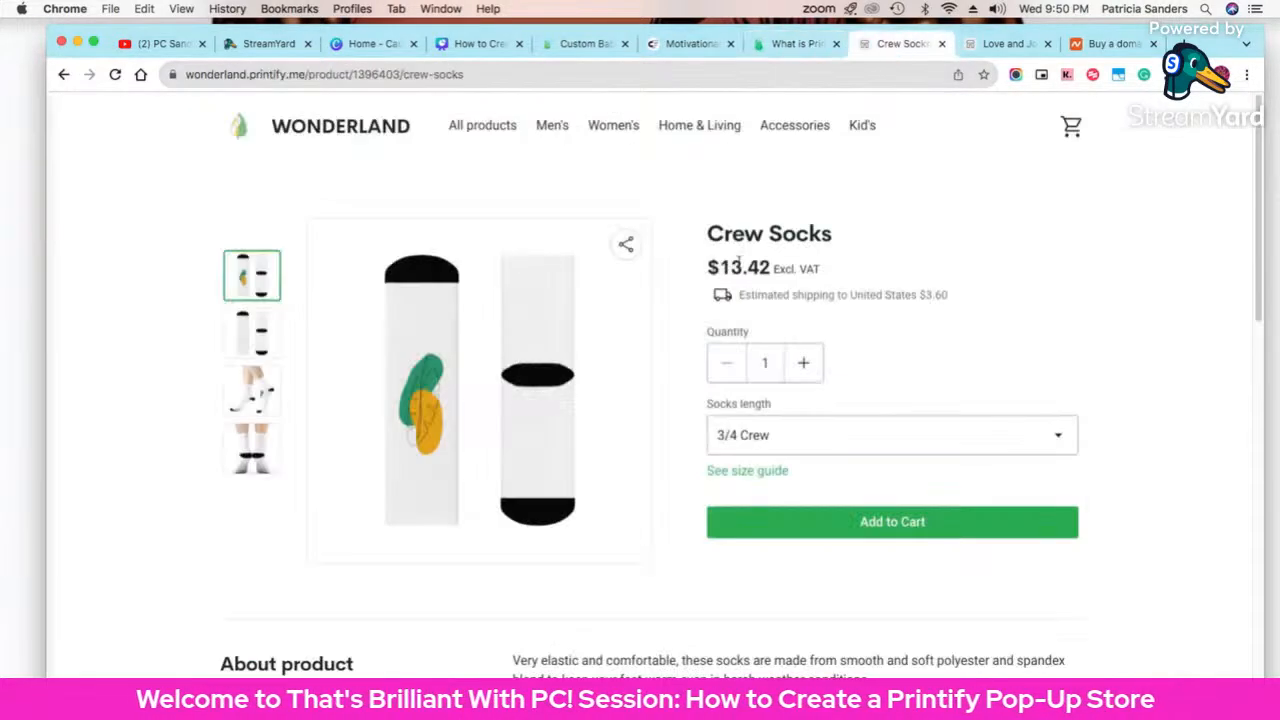
pyautogui.click(660, 44)
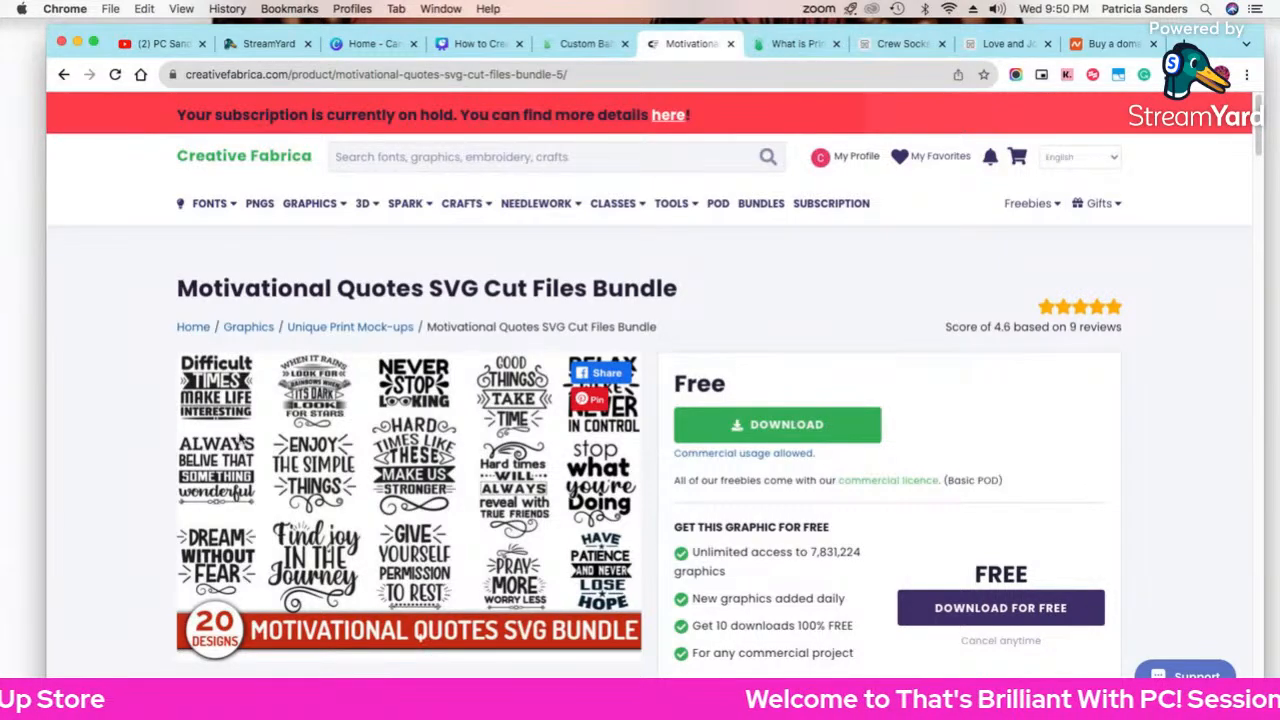
# Step: Search Creative Fabrica for 'illustrations' and scroll through the 2,430,772 results
pyautogui.click(435, 160)
pyautogui.write('illustrations')
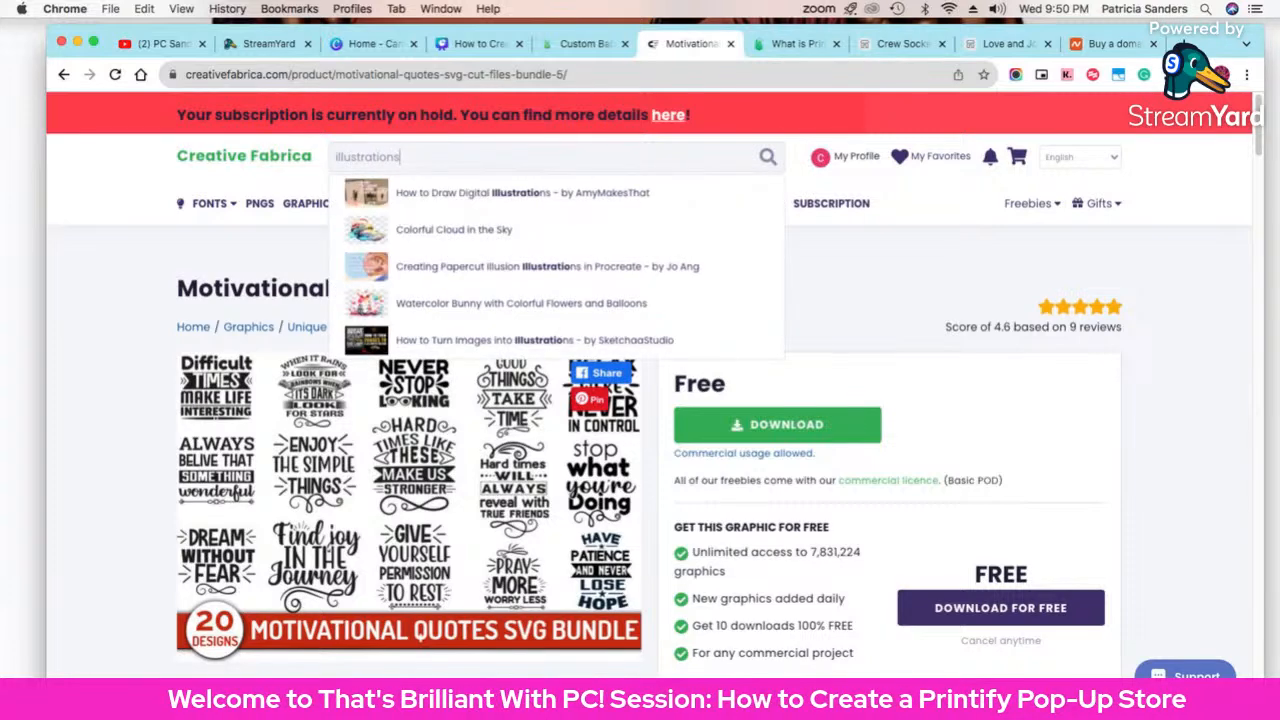
pyautogui.press('Return')
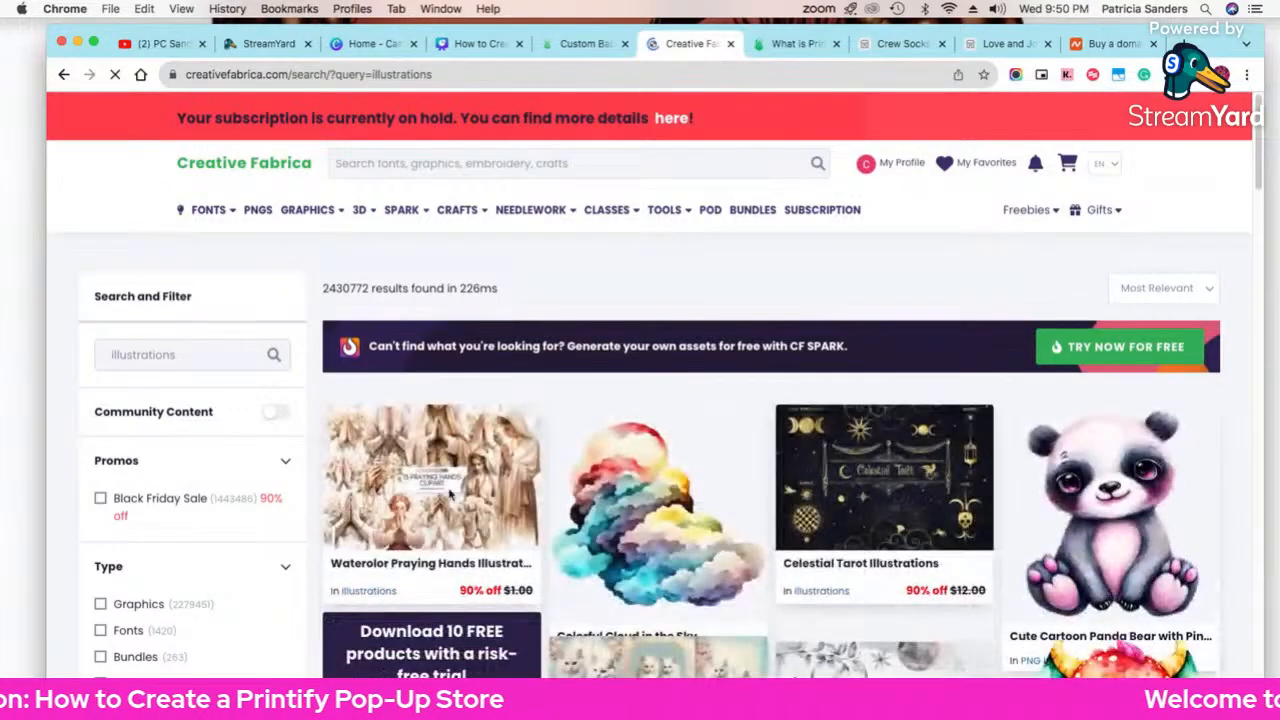
pyautogui.scroll(-5, 333, 553)
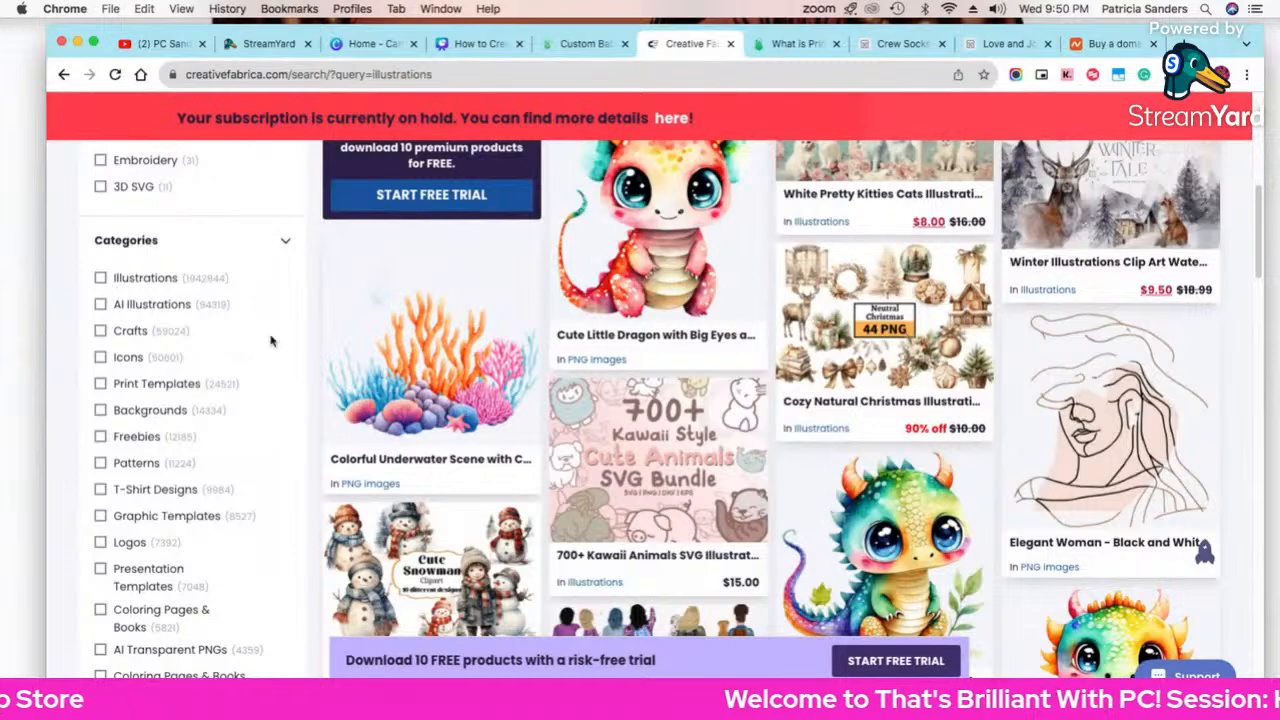
pyautogui.scroll(-3, 533, 430)
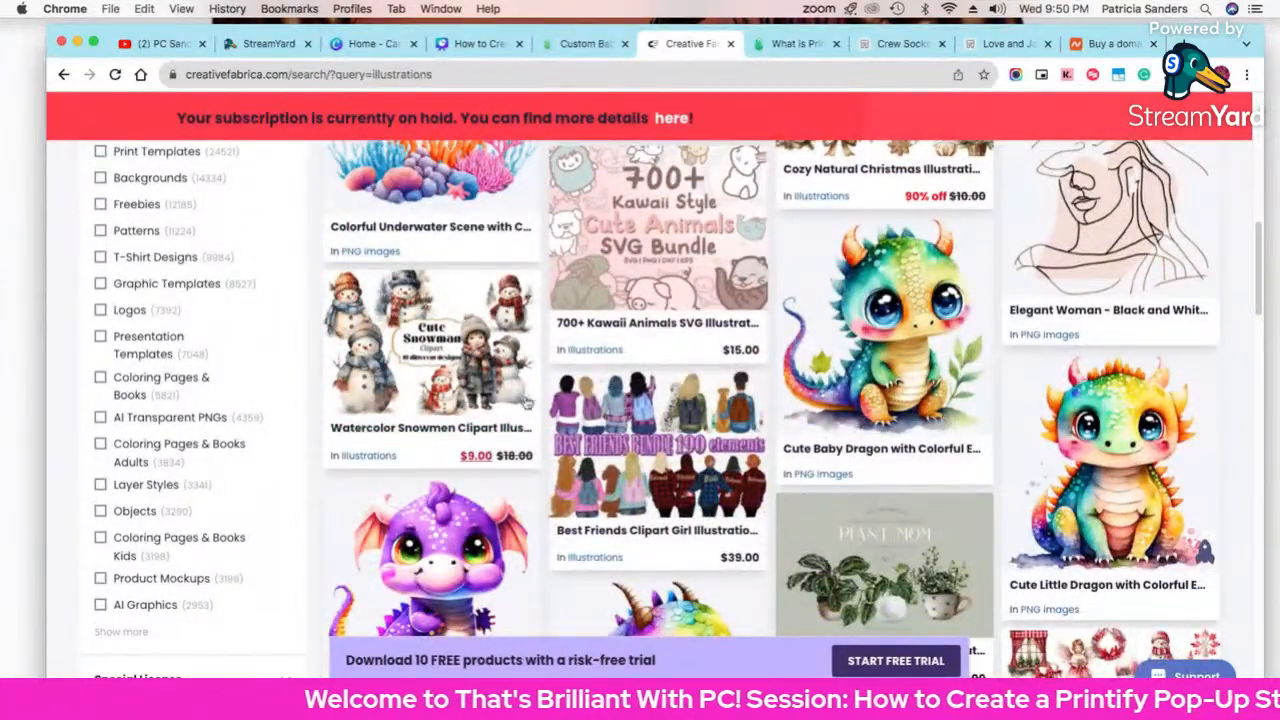
pyautogui.scroll(-1, 1050, 486)
pyautogui.scroll(-3, 1050, 486)
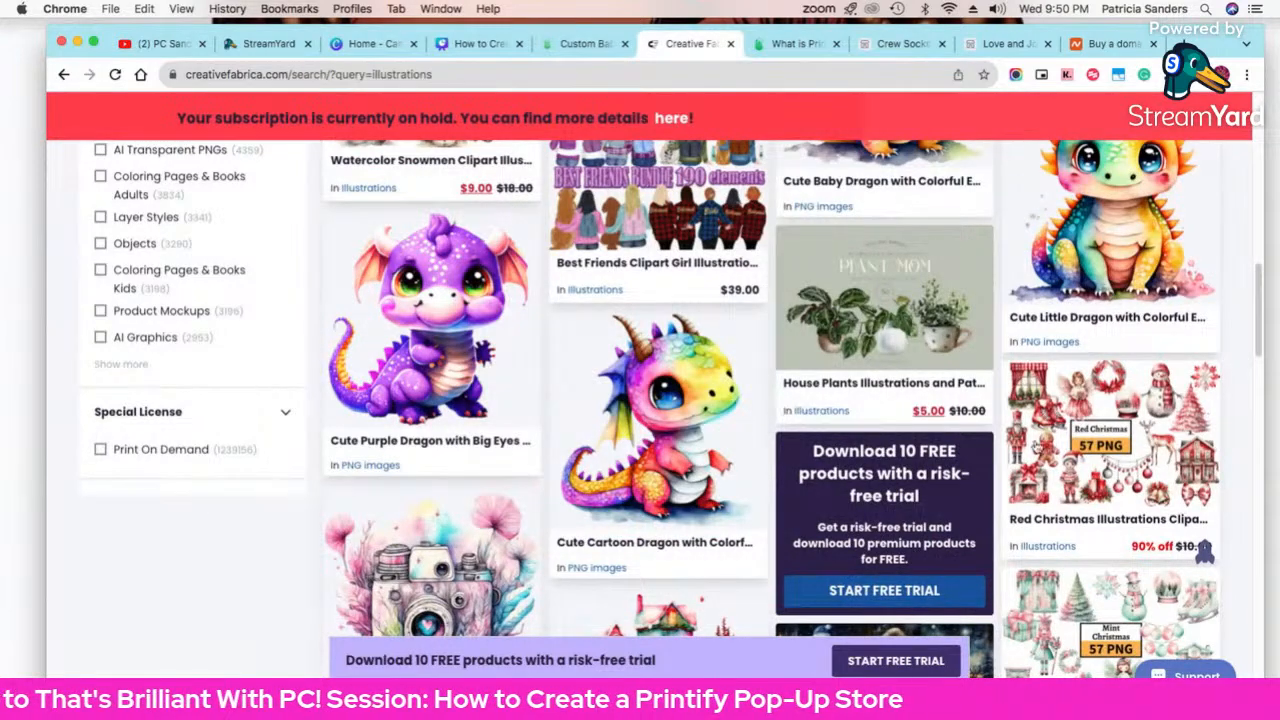
pyautogui.scroll(-1, 1059, 500)
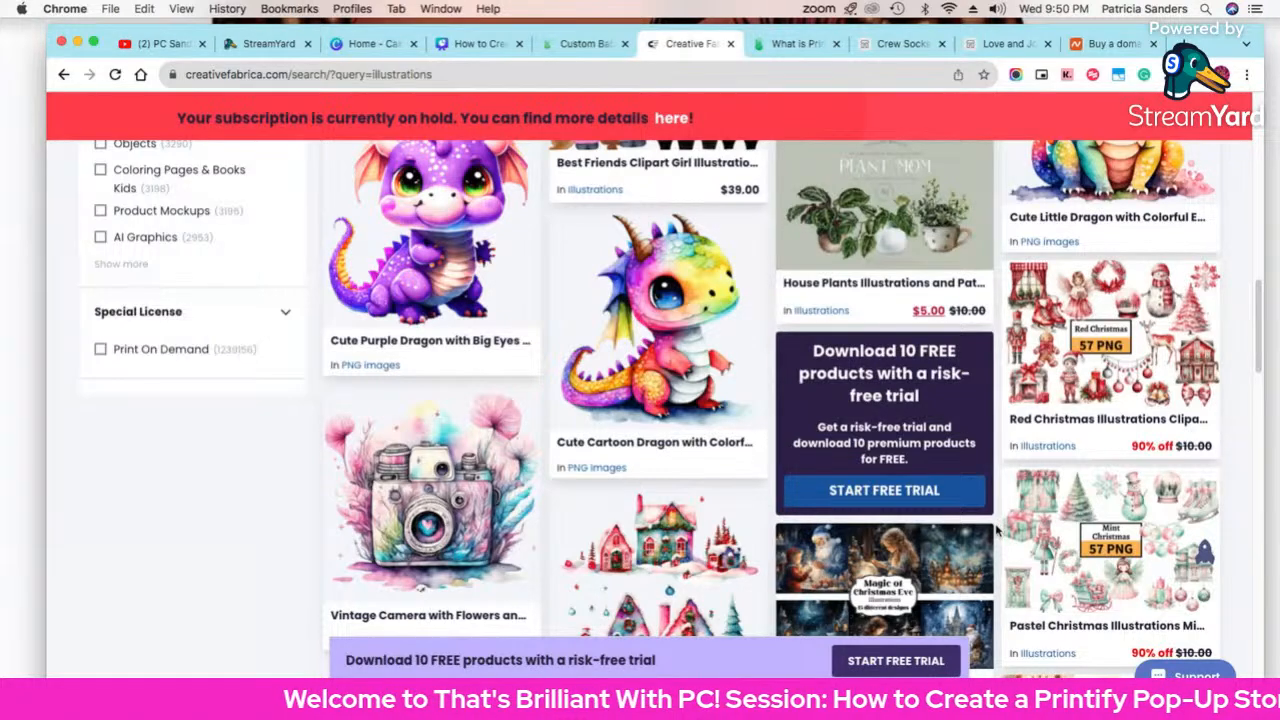
pyautogui.scroll(10, 655, 285)
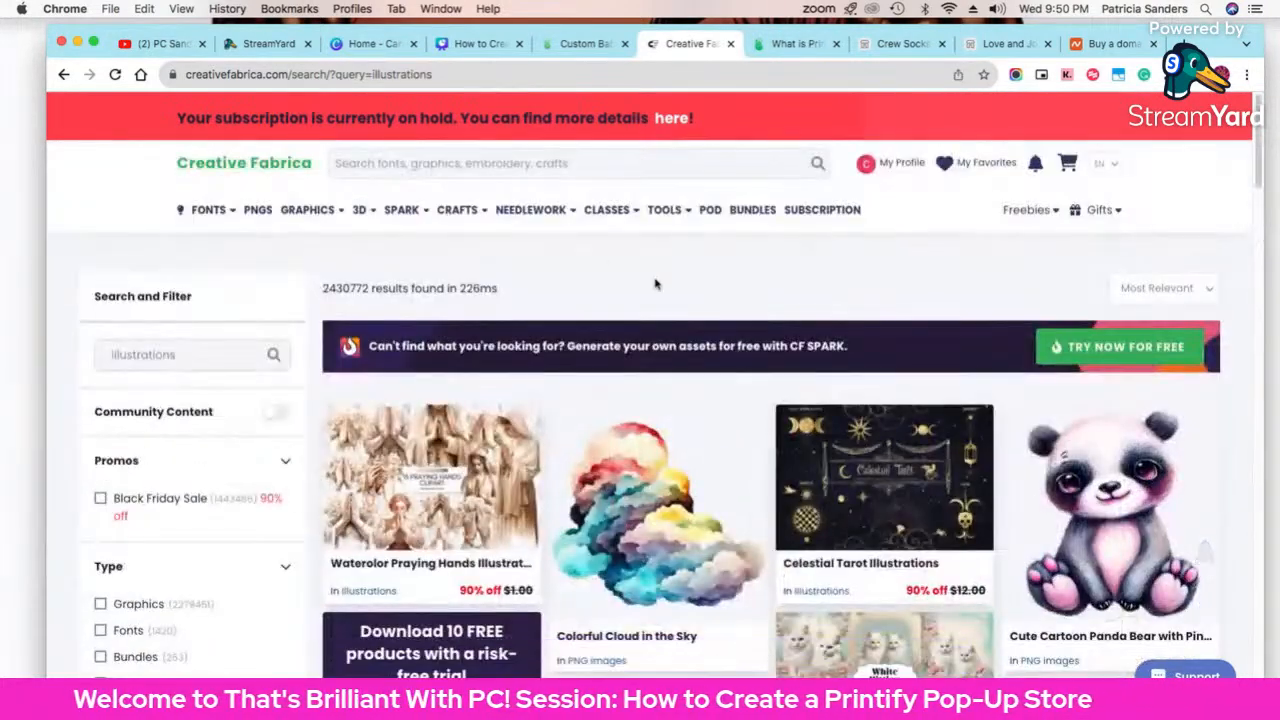
# Step: Search for 'scripture' and open the Scripture SVG Bundle result in a new tab
pyautogui.click(651, 160)
pyautogui.write('scri')
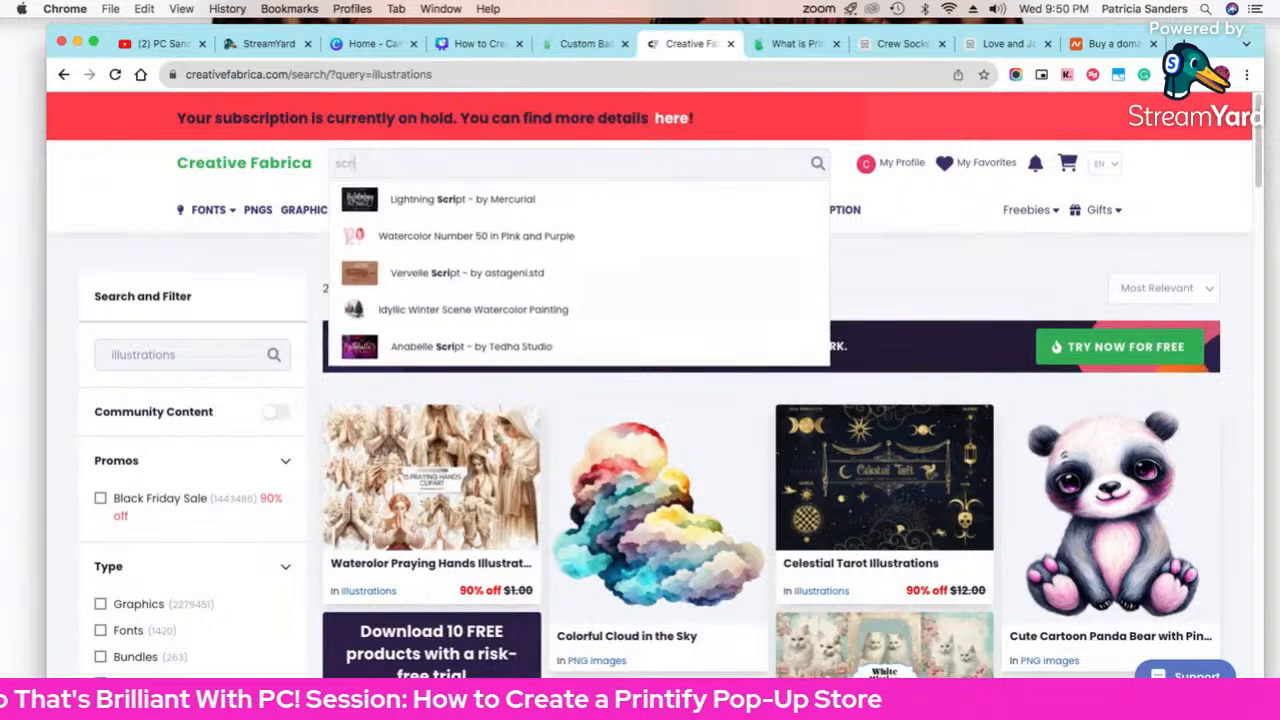
pyautogui.write('pture')
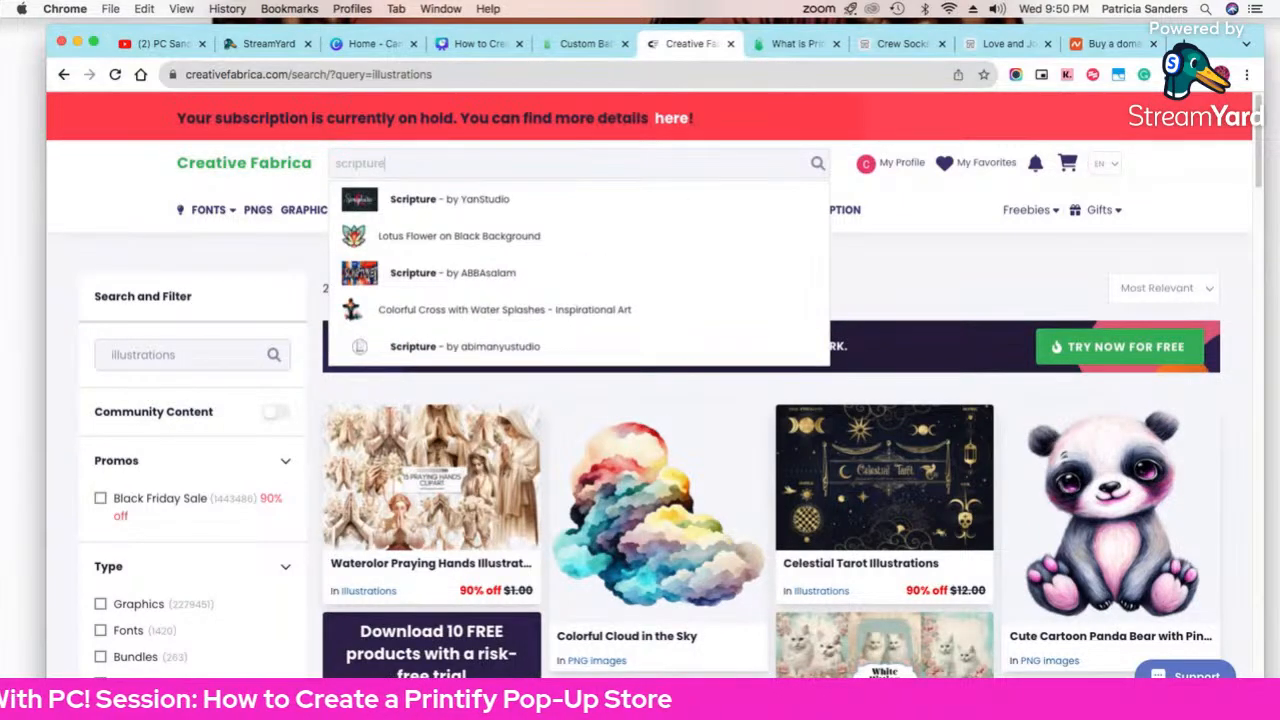
pyautogui.press('Return')
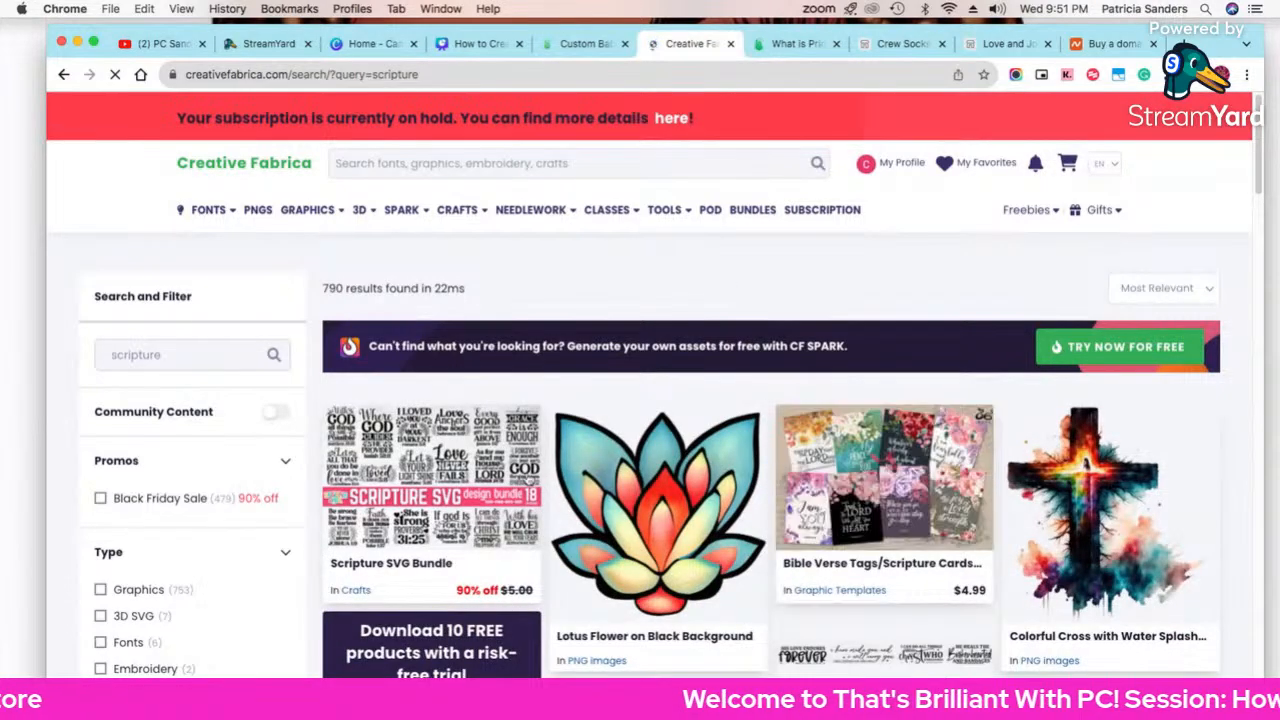
pyautogui.click(500, 480)
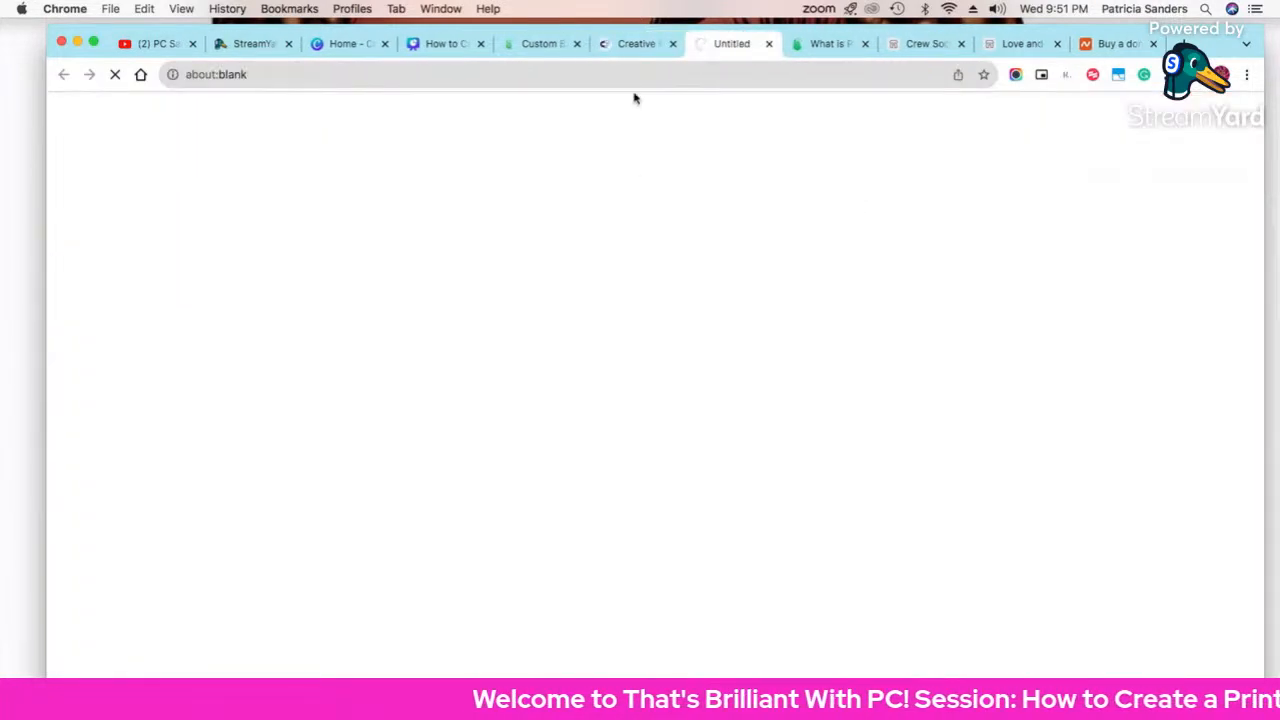
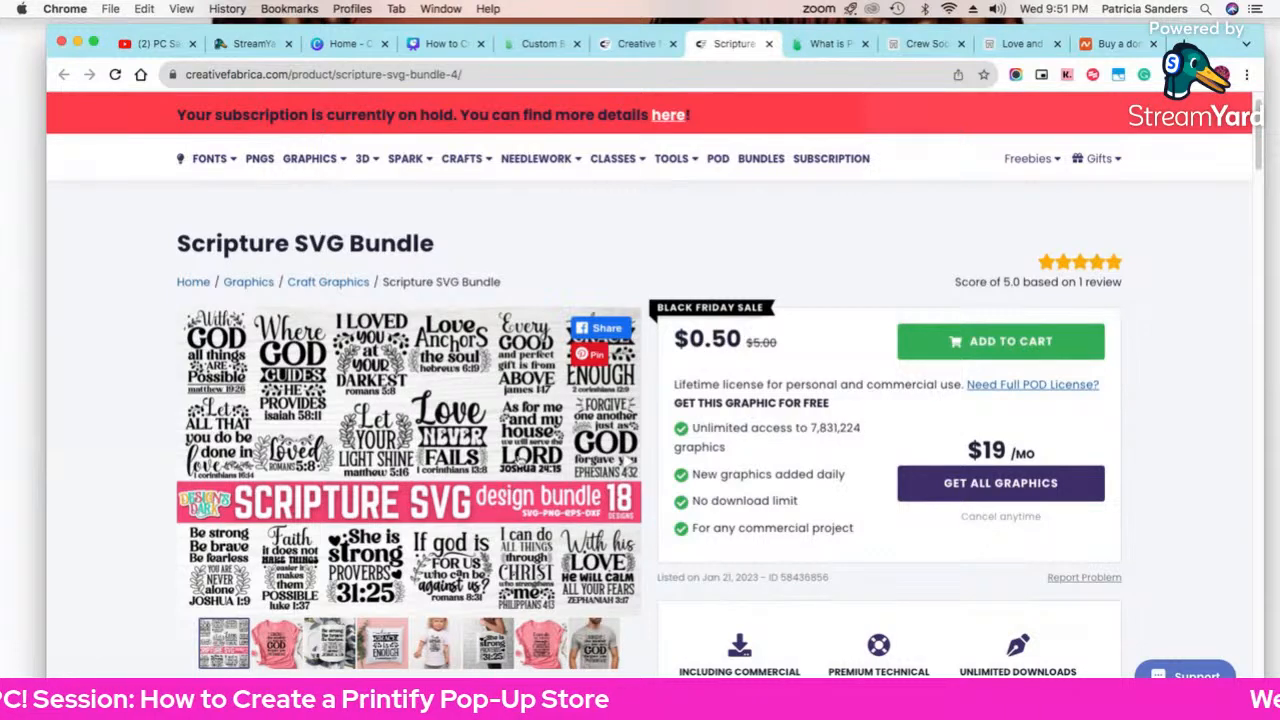
# Step: Return from the Scripture SVG Bundle page to the Printify Baby Beanie design editor
pyautogui.click(556, 46)
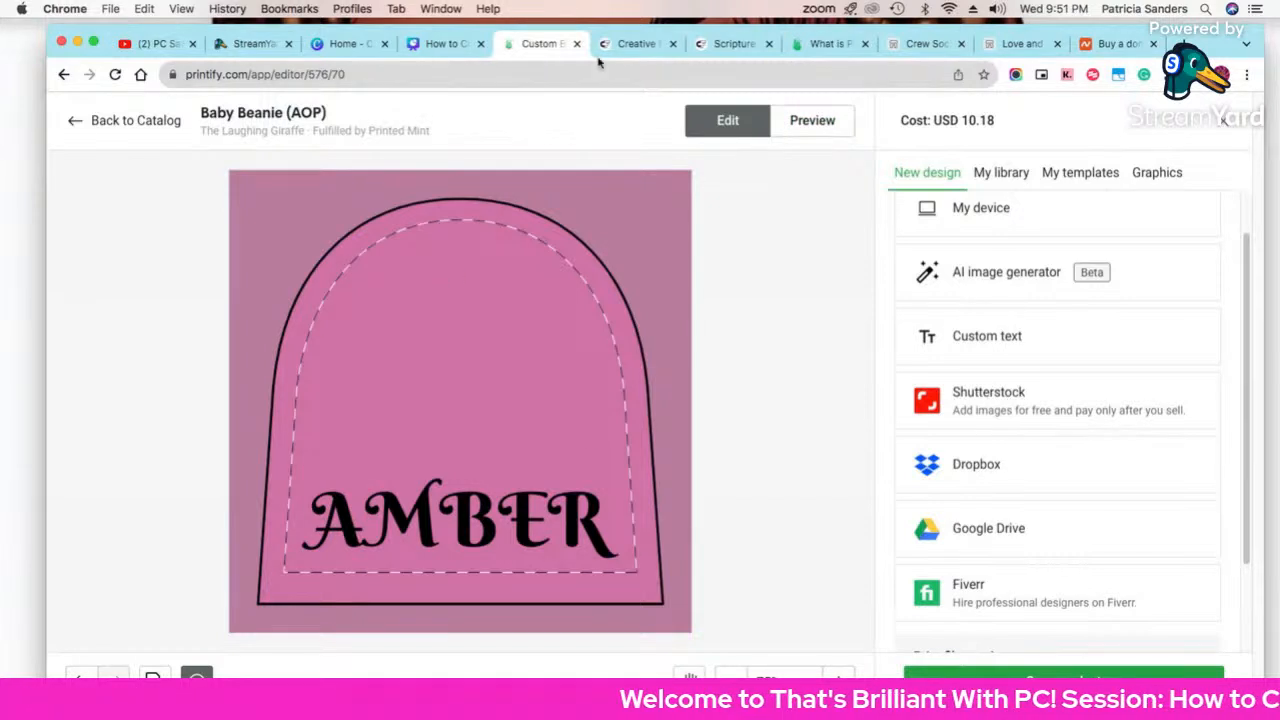
# Step: Preview the AMBER beanie mockup front and back, then go back to the Scripture SVG Bundle page
pyautogui.click(812, 132)
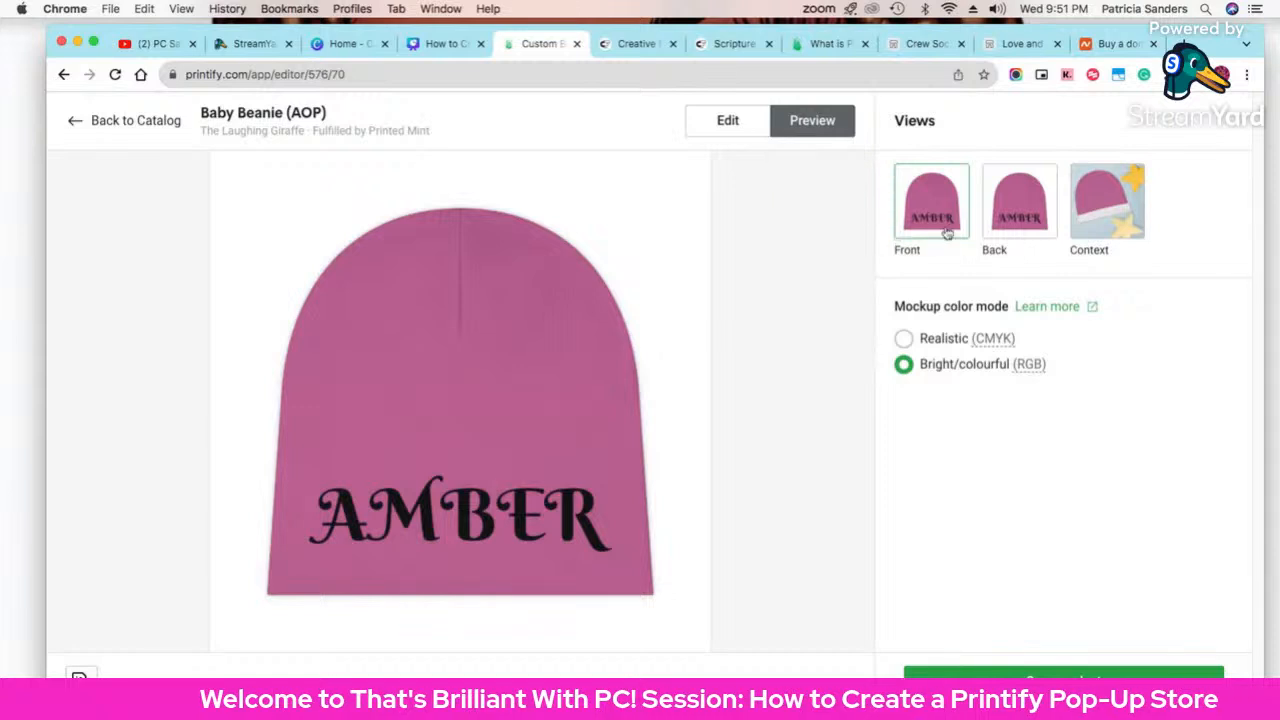
pyautogui.click(1012, 226)
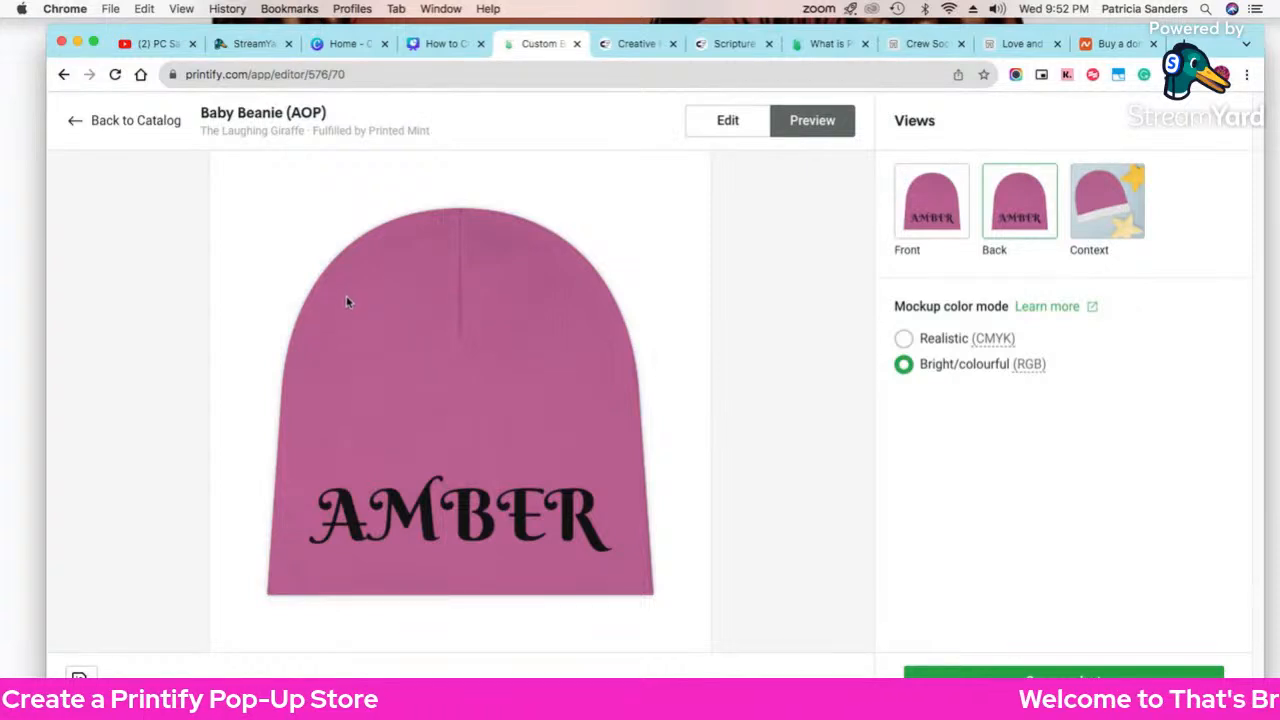
pyautogui.rightClick(386, 266)
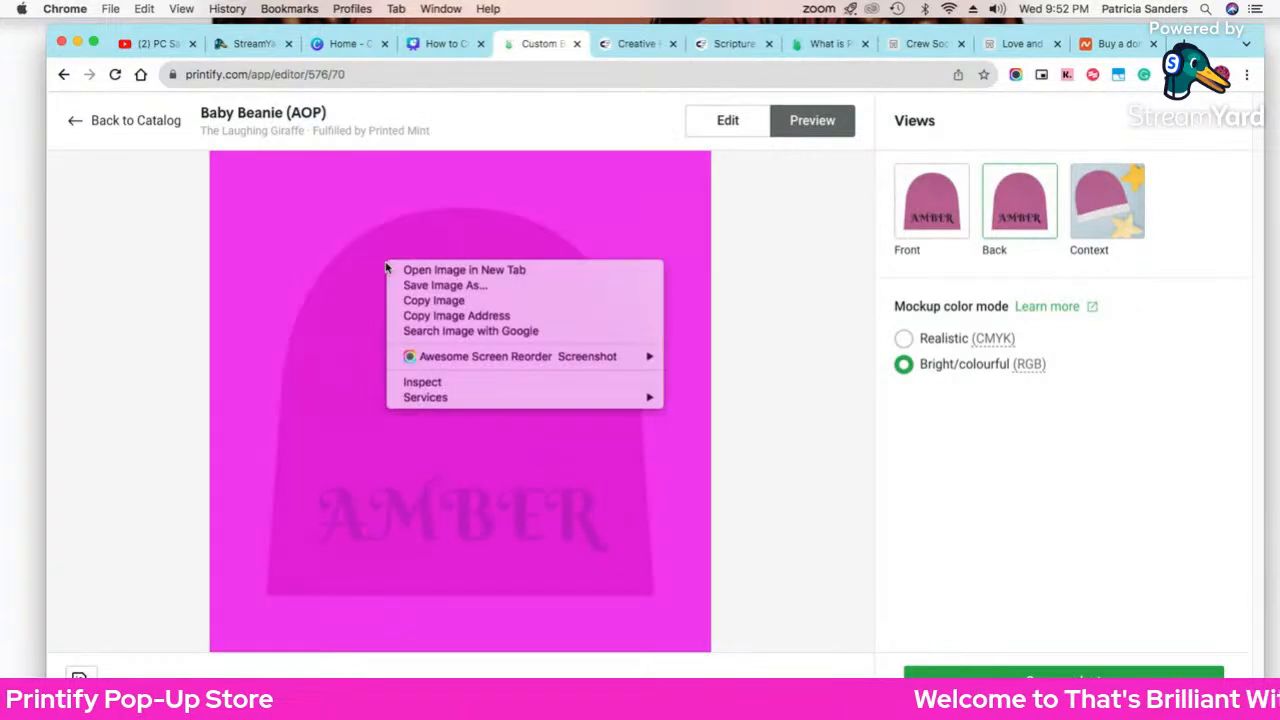
pyautogui.rightClick(330, 300)
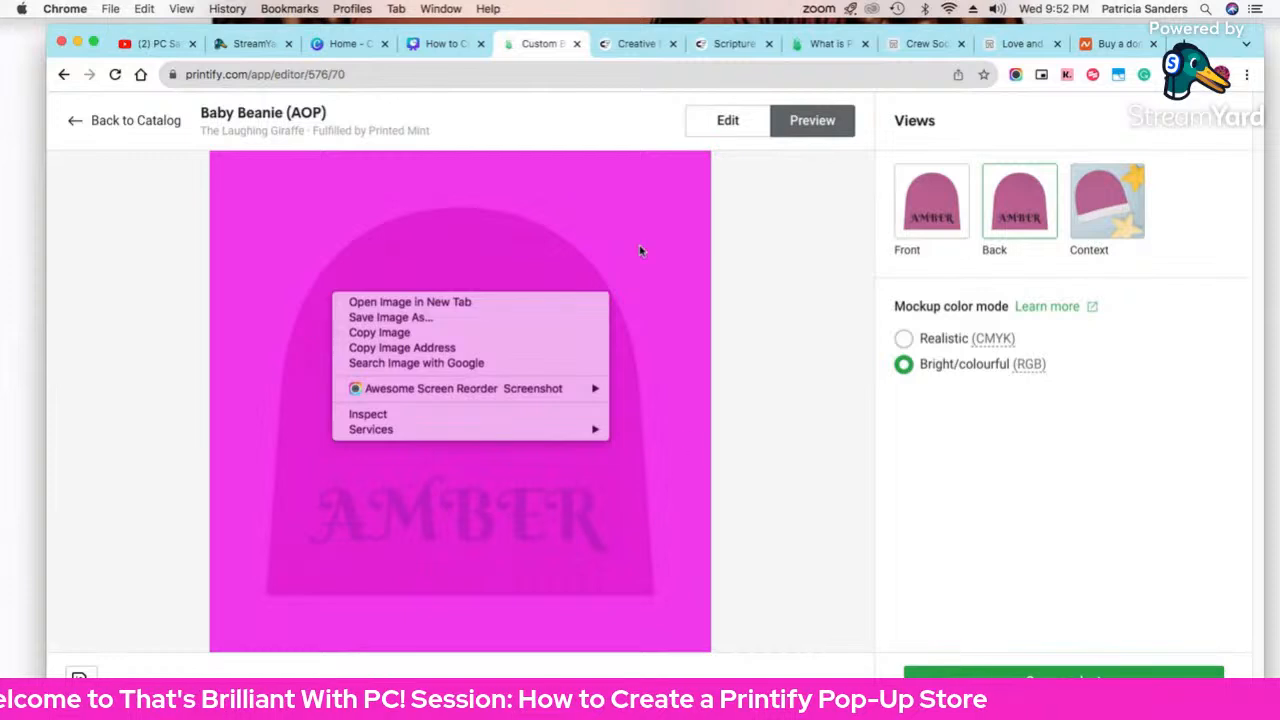
pyautogui.click(773, 460)
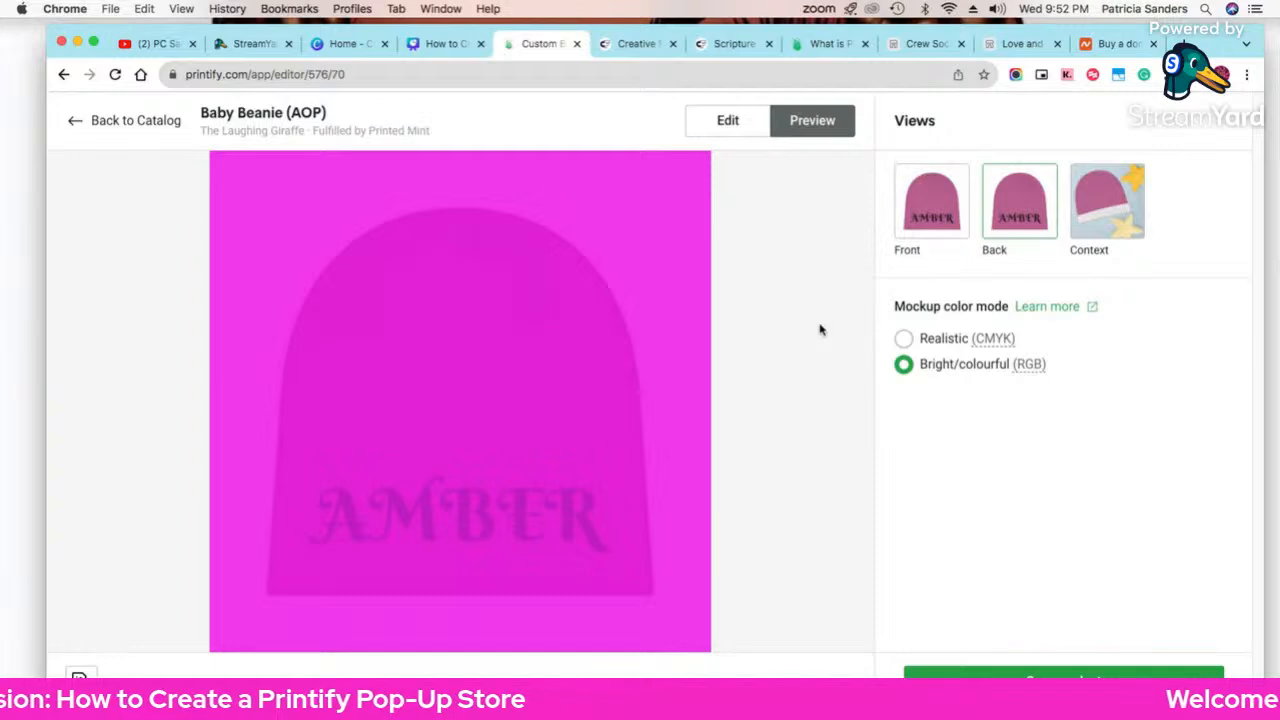
pyautogui.click(712, 43)
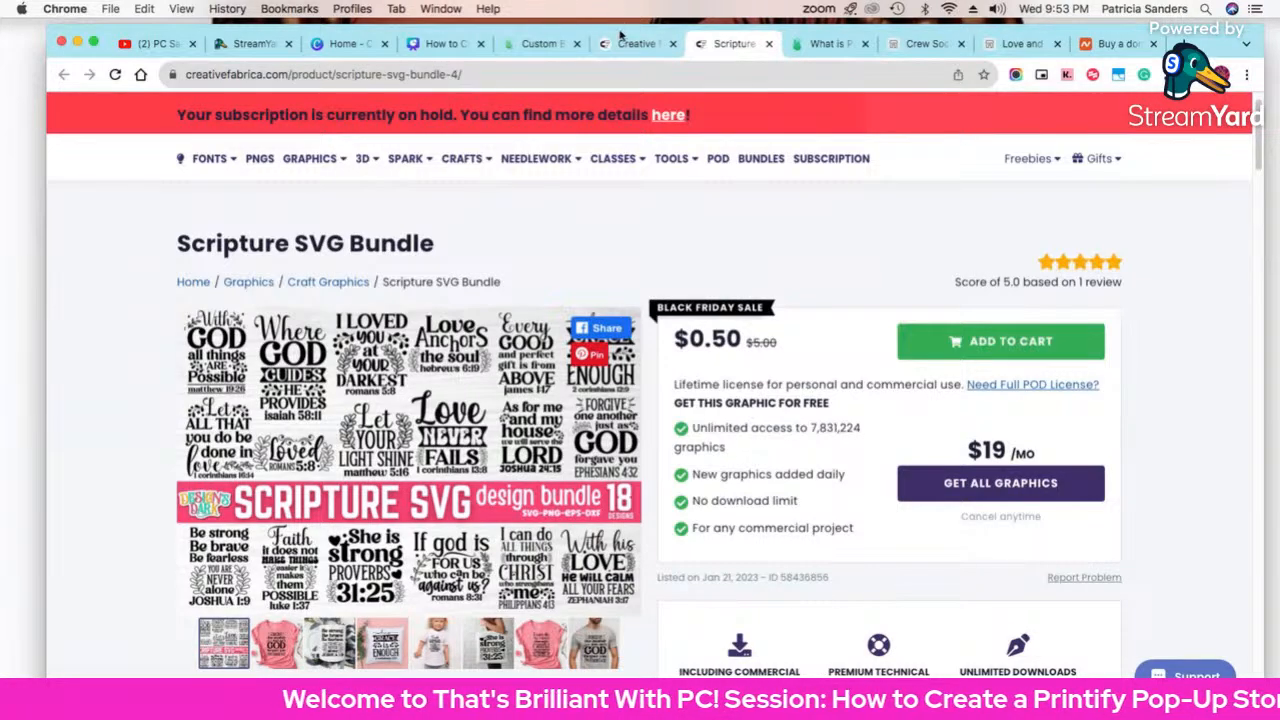
# Step: Filter the Creative Fabrica 'scripture' search results to Graphics only
pyautogui.click(622, 44)
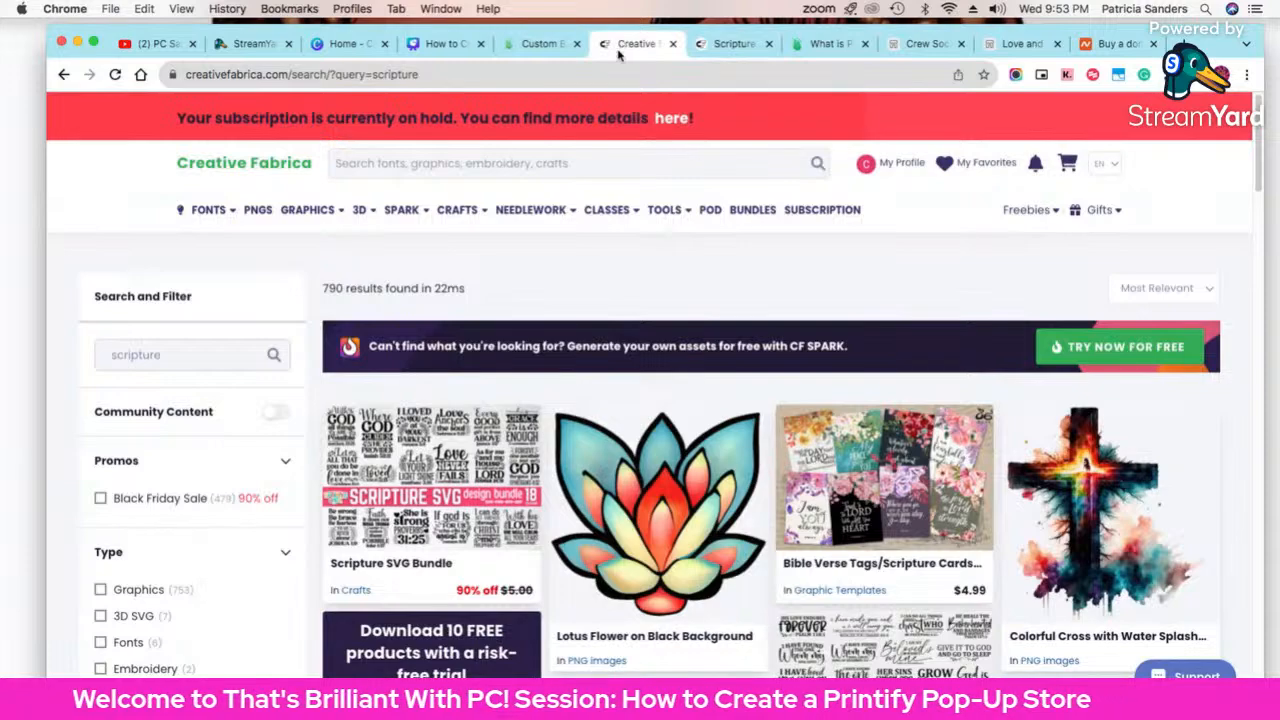
pyautogui.scroll(-1, 296, 337)
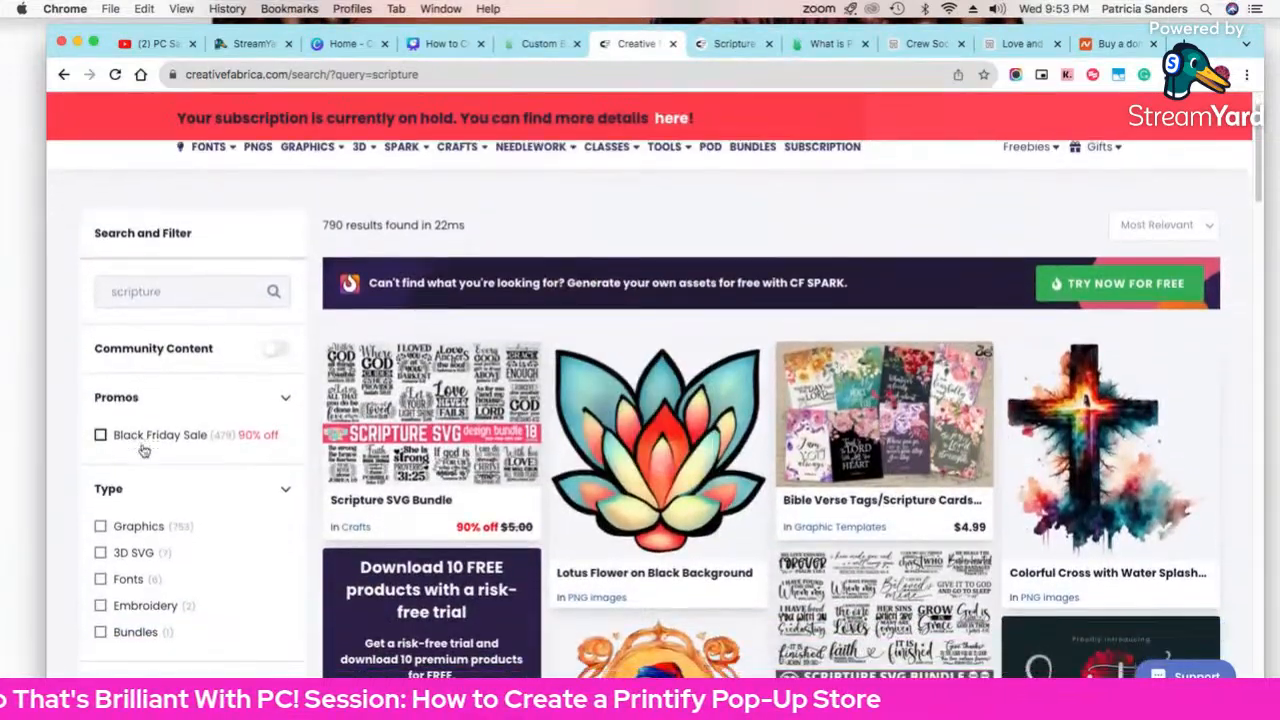
pyautogui.scroll(-2, 110, 445)
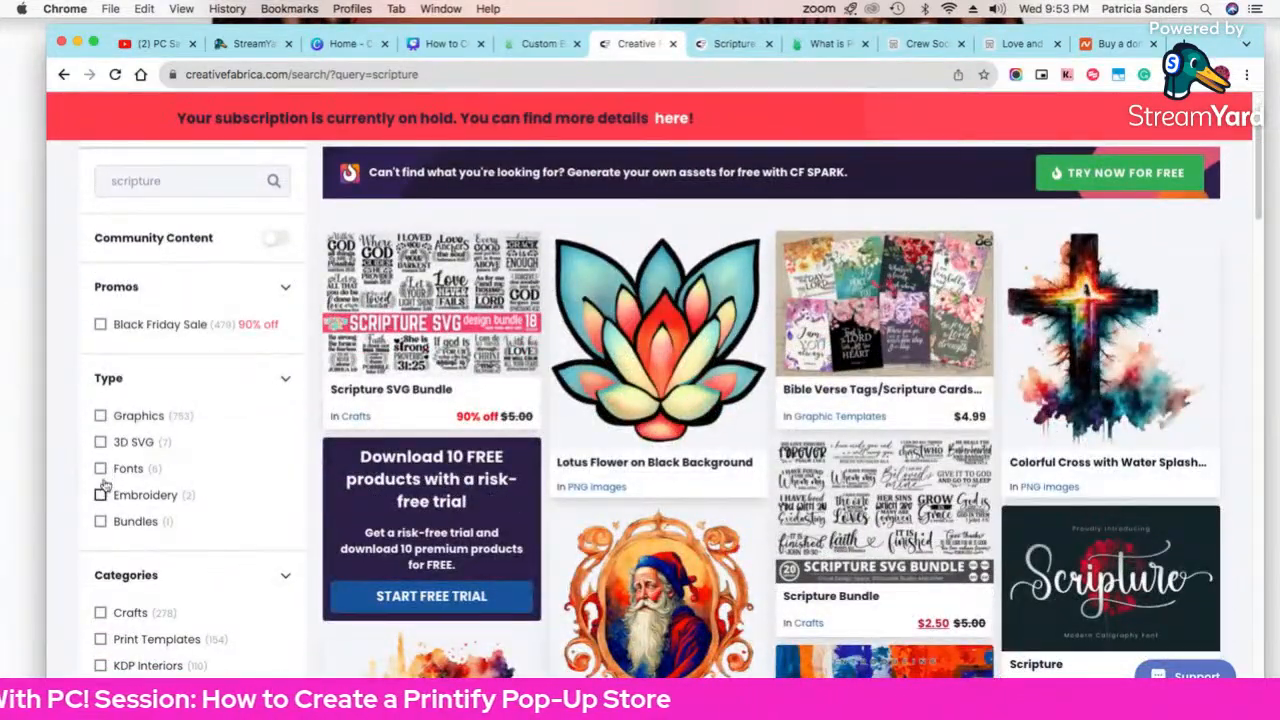
pyautogui.click(101, 416)
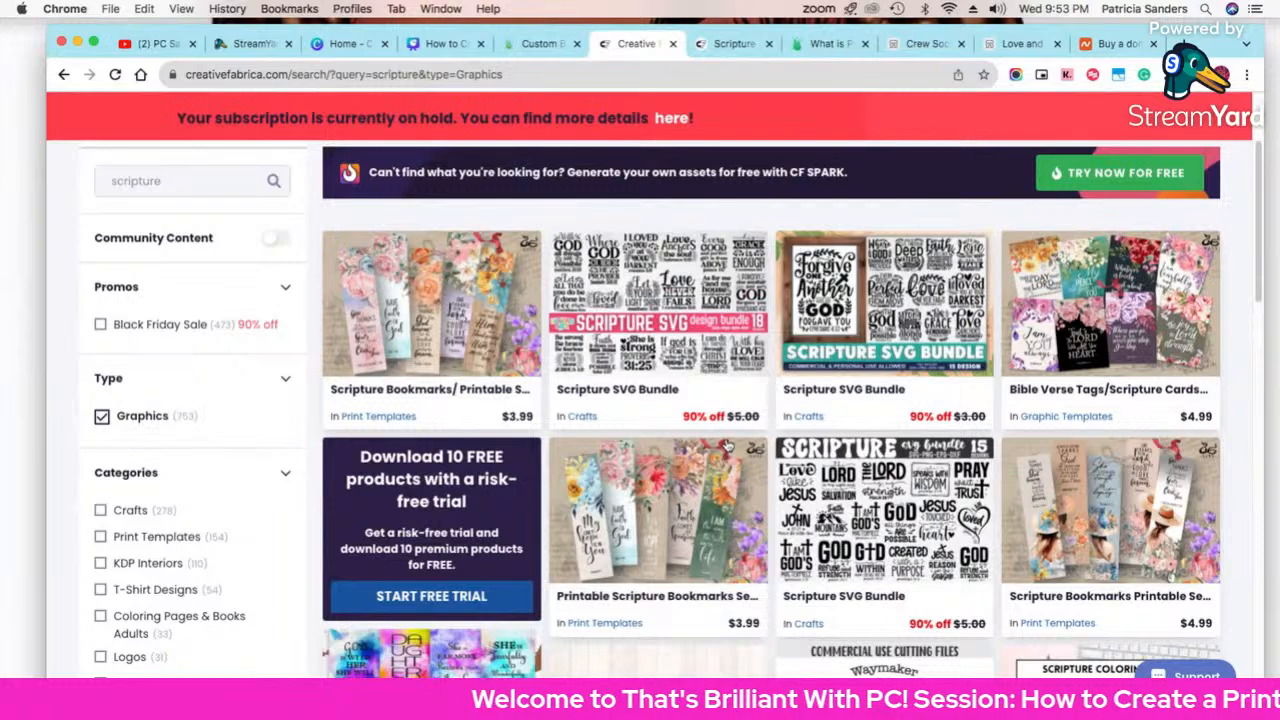
# Step: Browse the Graphics results and open the 16 Oz Glass Can tumbler bundle in a new tab
pyautogui.scroll(-1, 900, 440)
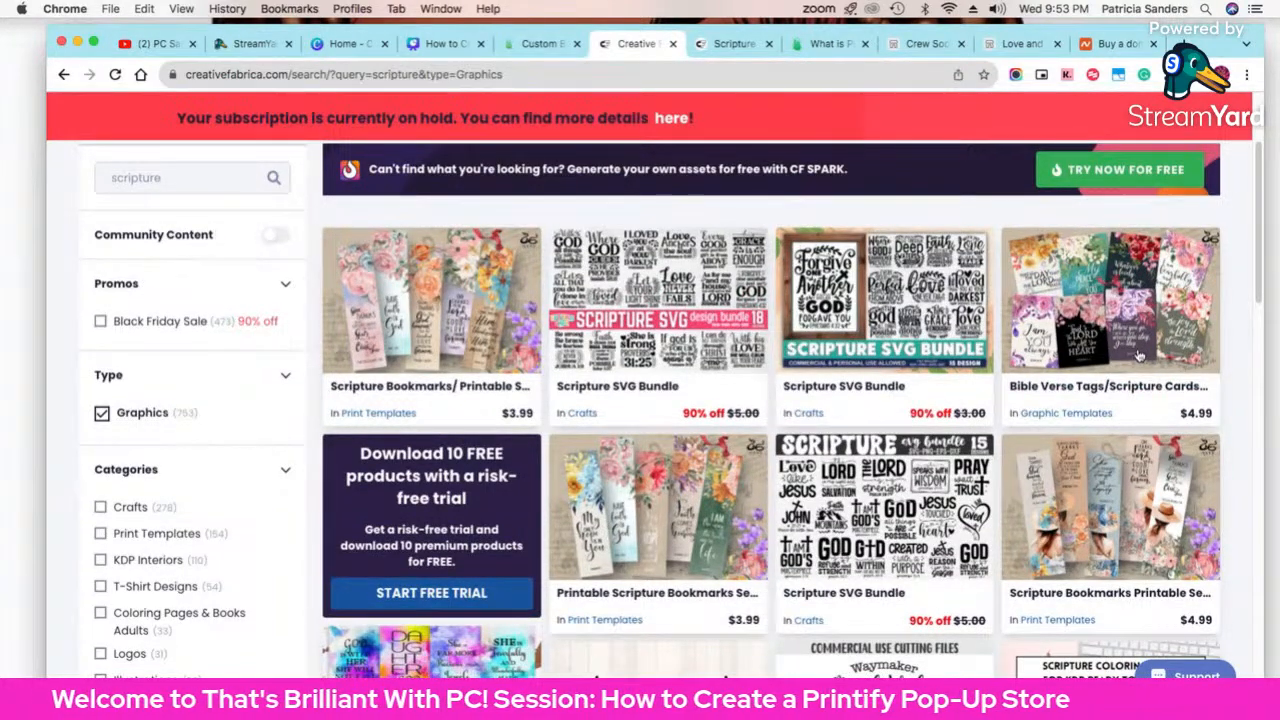
pyautogui.scroll(-2, 1058, 458)
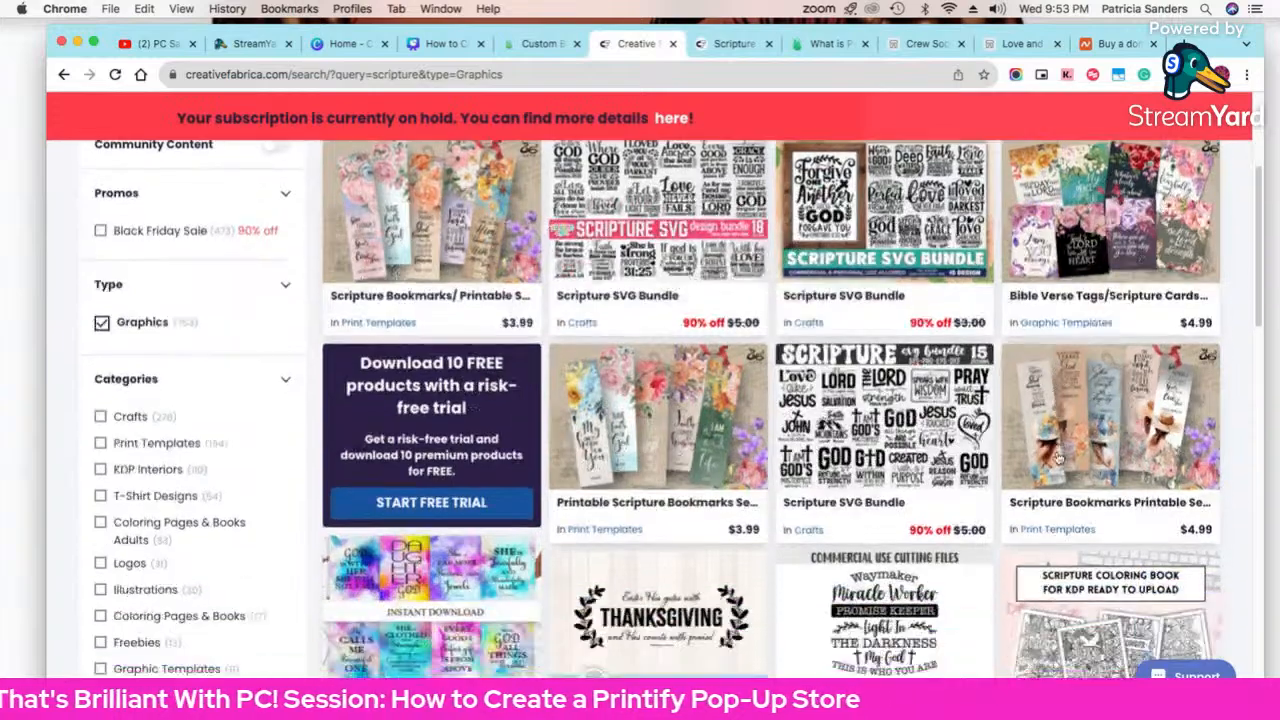
pyautogui.scroll(-10, 1058, 458)
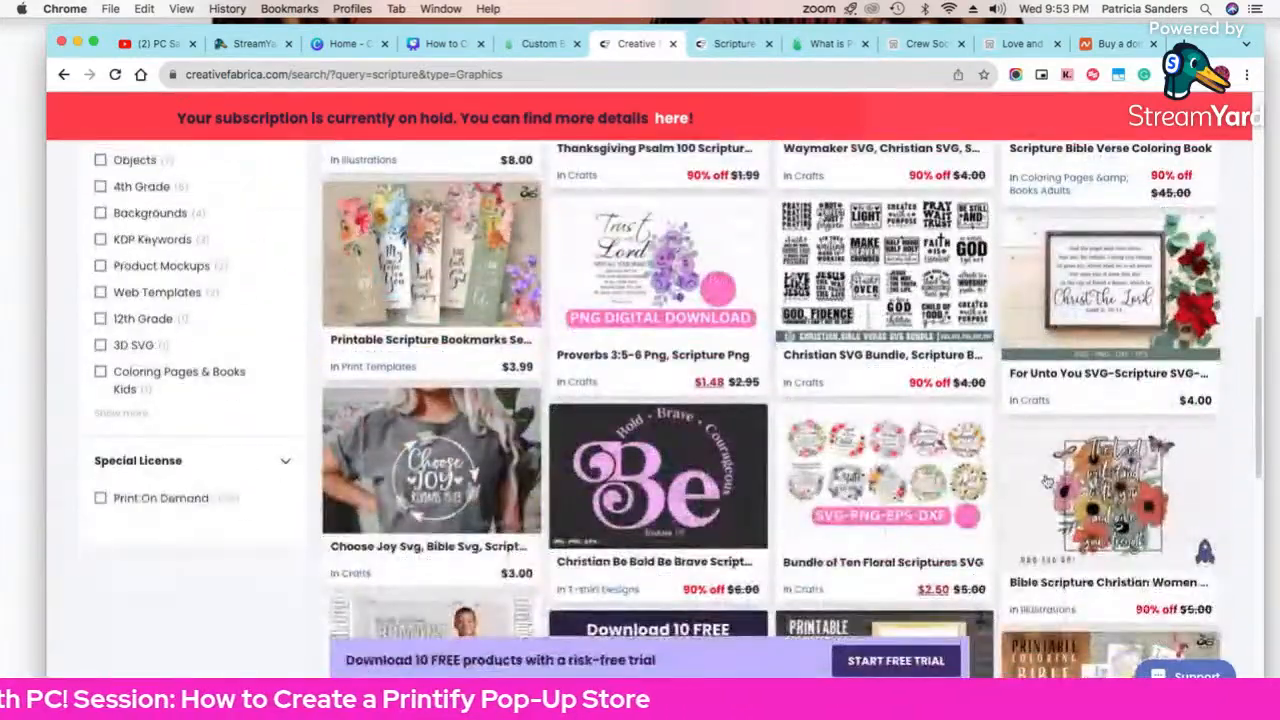
pyautogui.scroll(-5, 1045, 482)
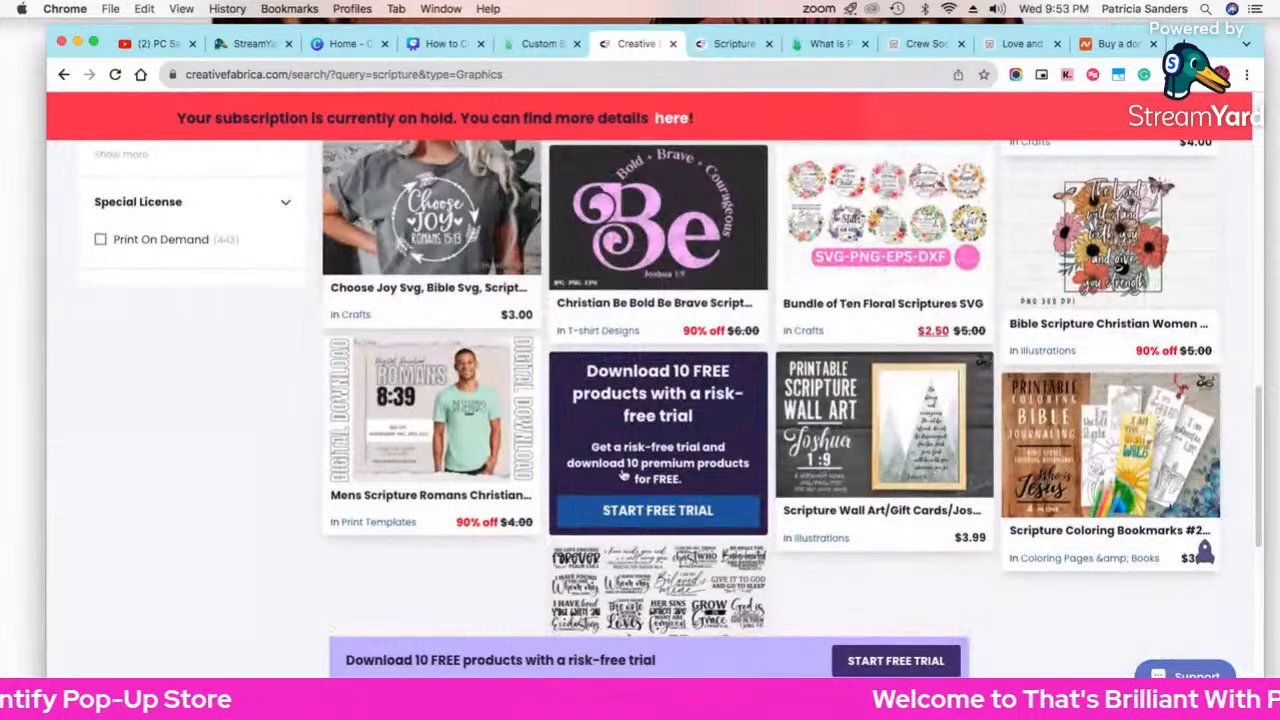
pyautogui.scroll(-5, 622, 470)
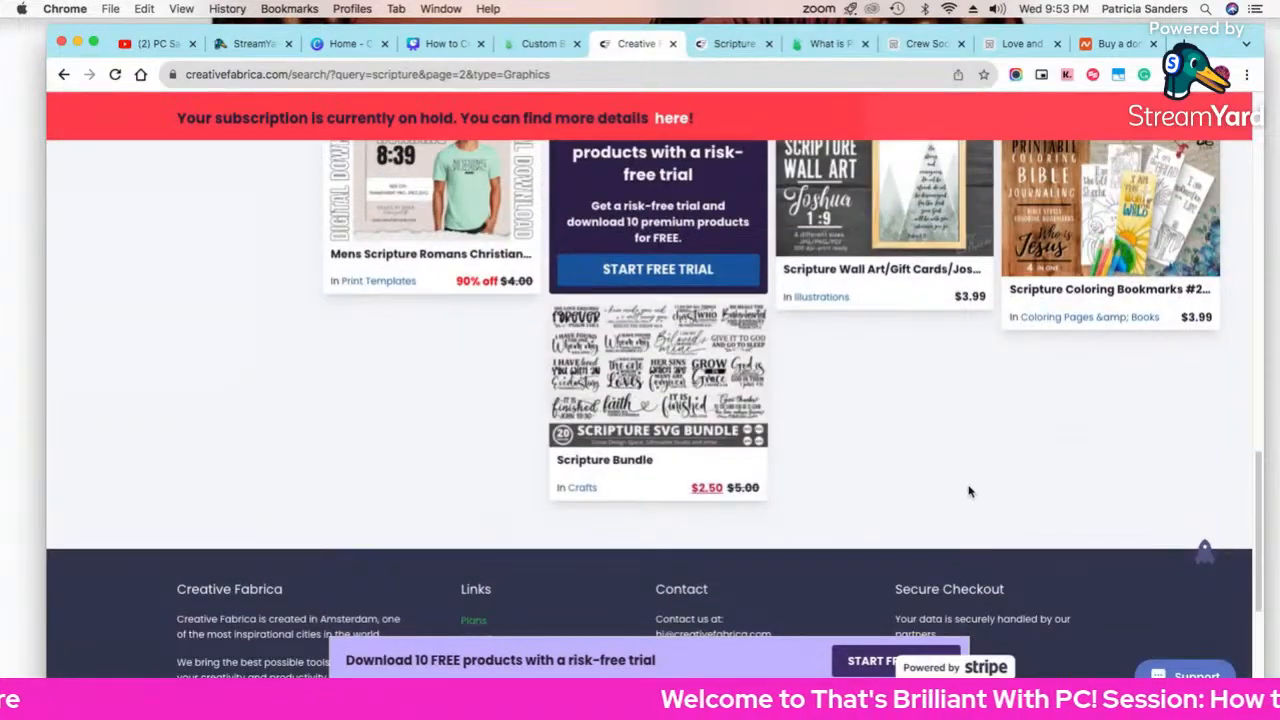
pyautogui.scroll(5, 970, 491)
pyautogui.scroll(-5, 970, 491)
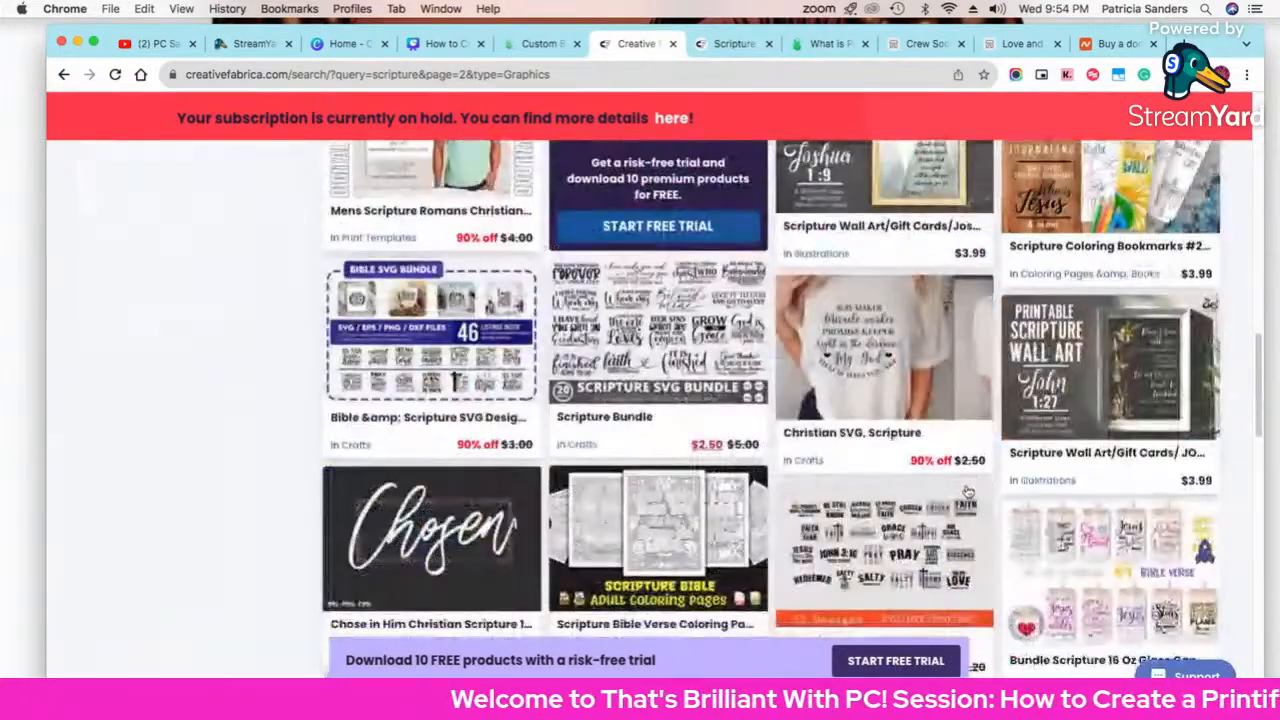
pyautogui.scroll(-1, 945, 500)
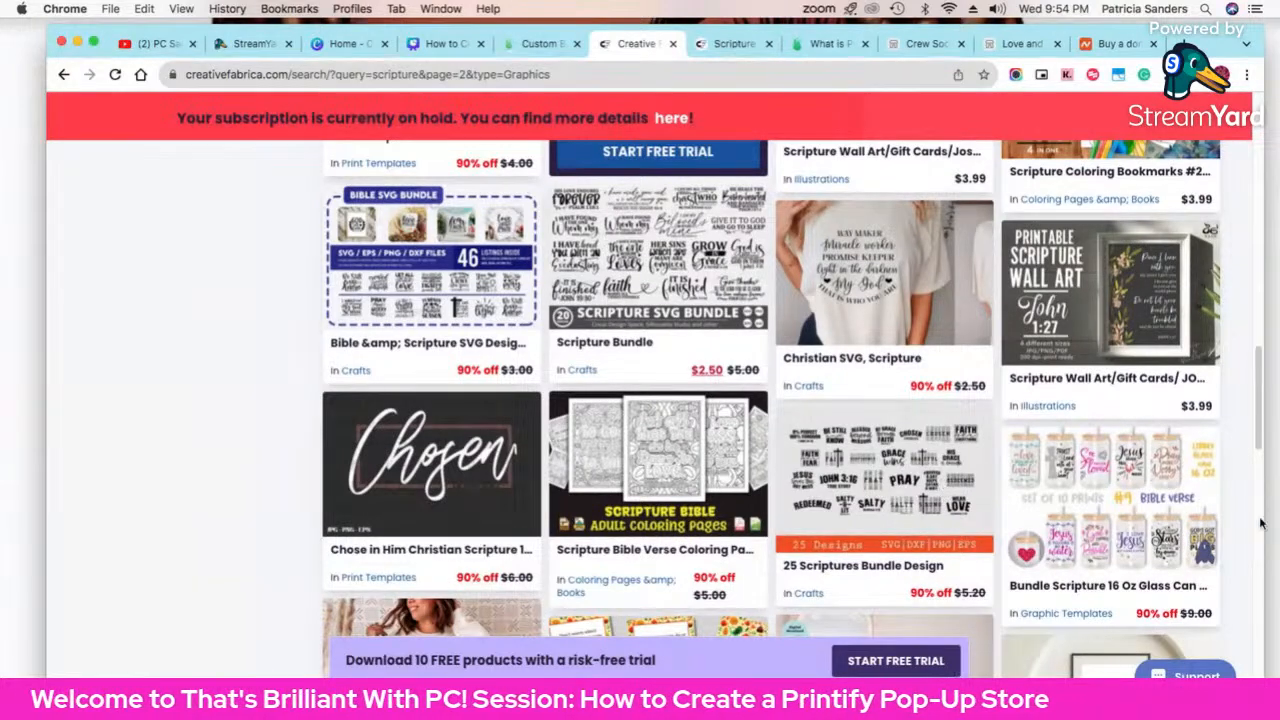
pyautogui.keyDown('super'); pyautogui.click(1140, 541); pyautogui.keyUp('super')
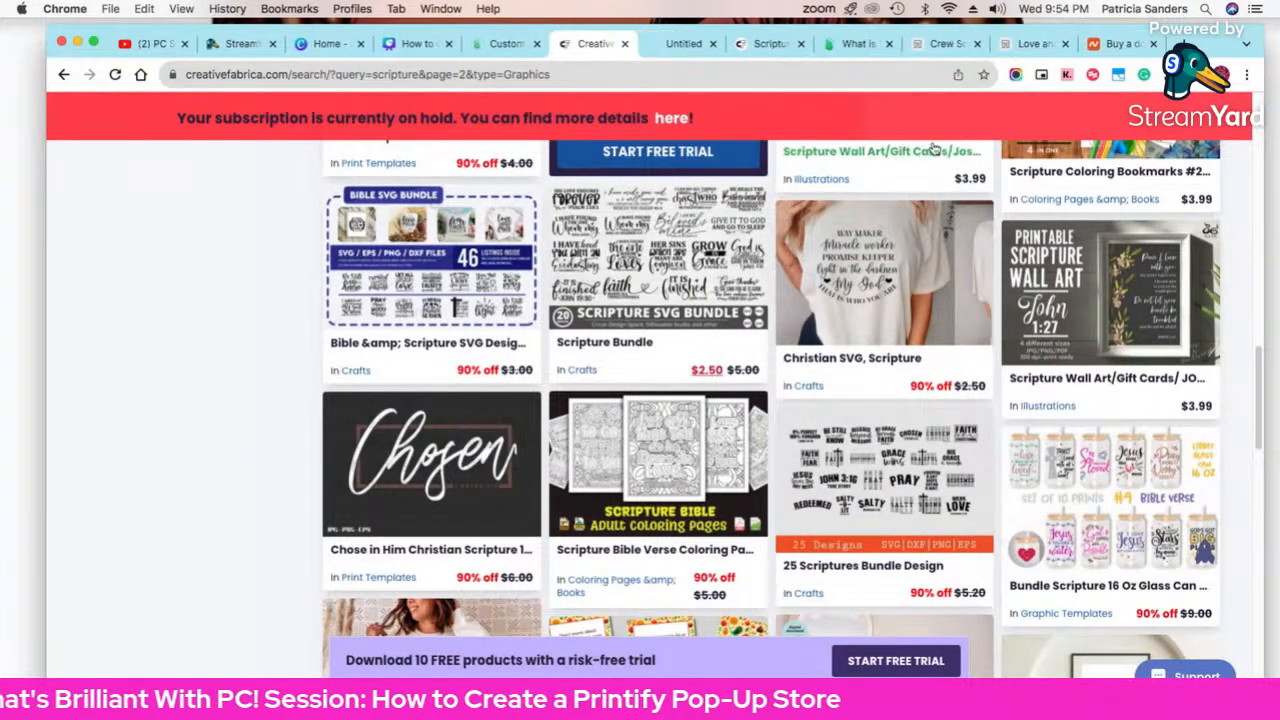
# Step: Look over the Bundle Scripture 16 Oz Glass Can Tumbler page, then return to the scripture results
pyautogui.click(680, 44)
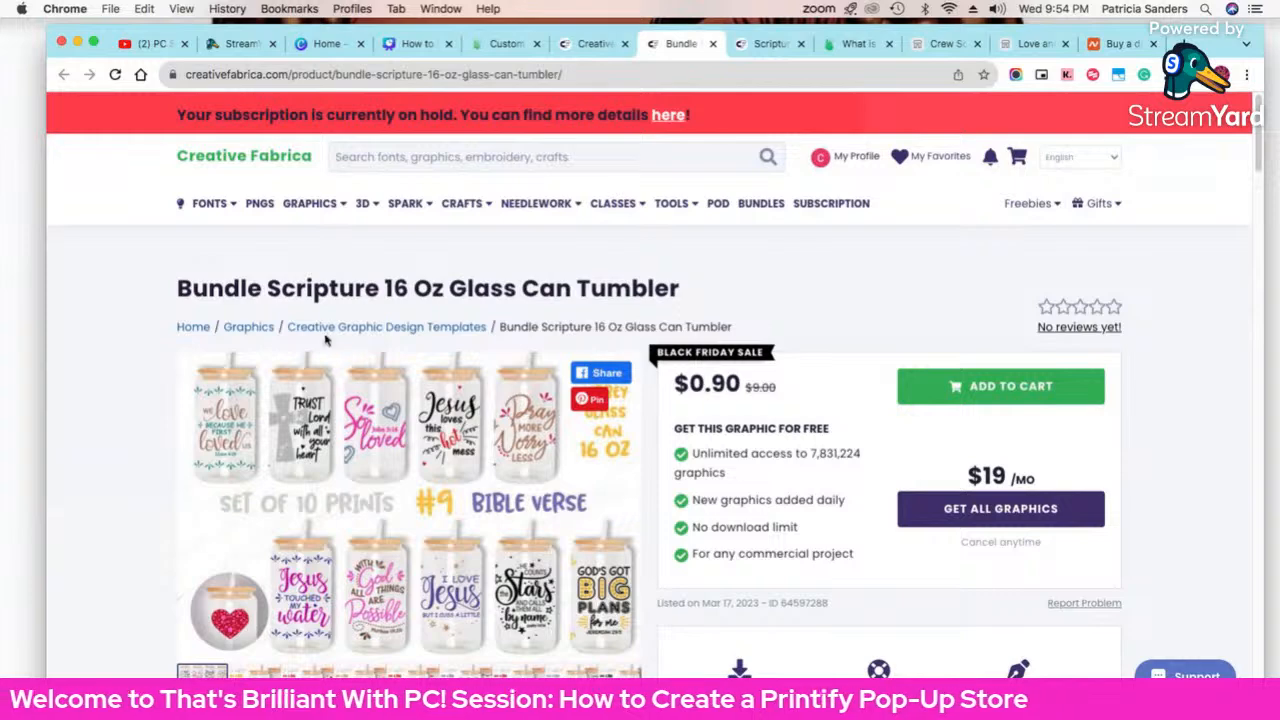
pyautogui.scroll(-1, 620, 588)
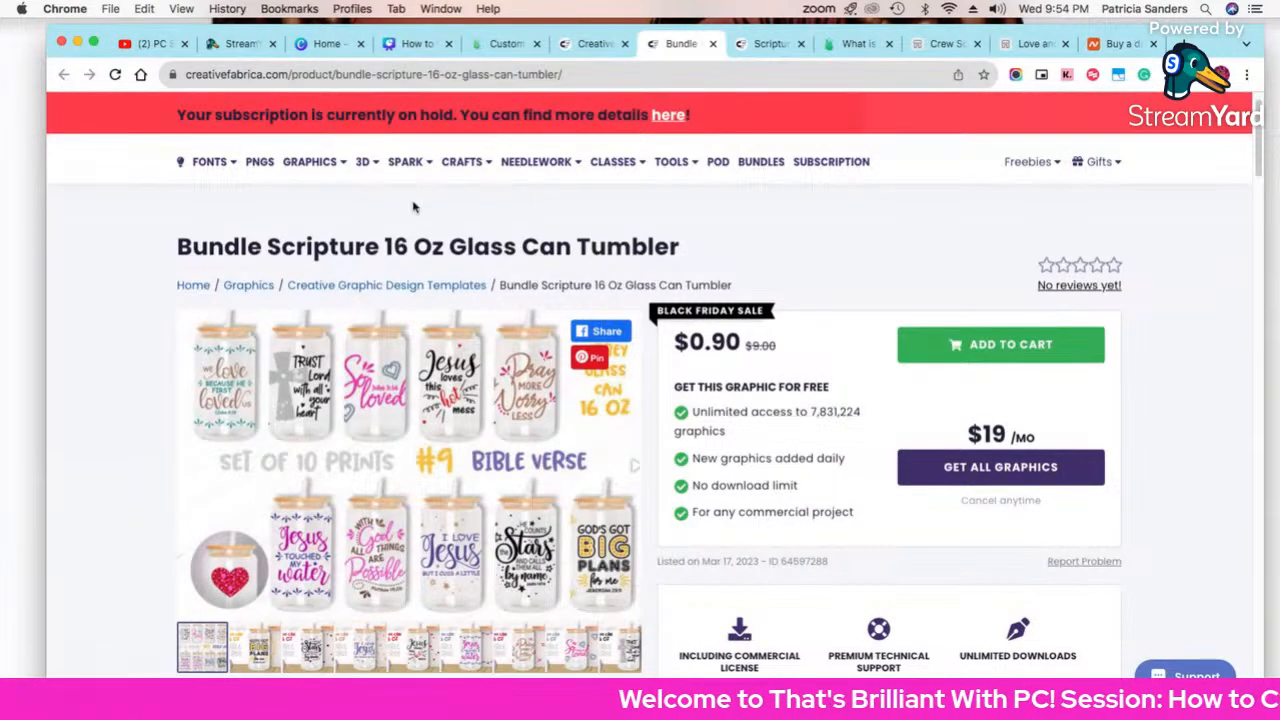
pyautogui.moveTo(415, 165)
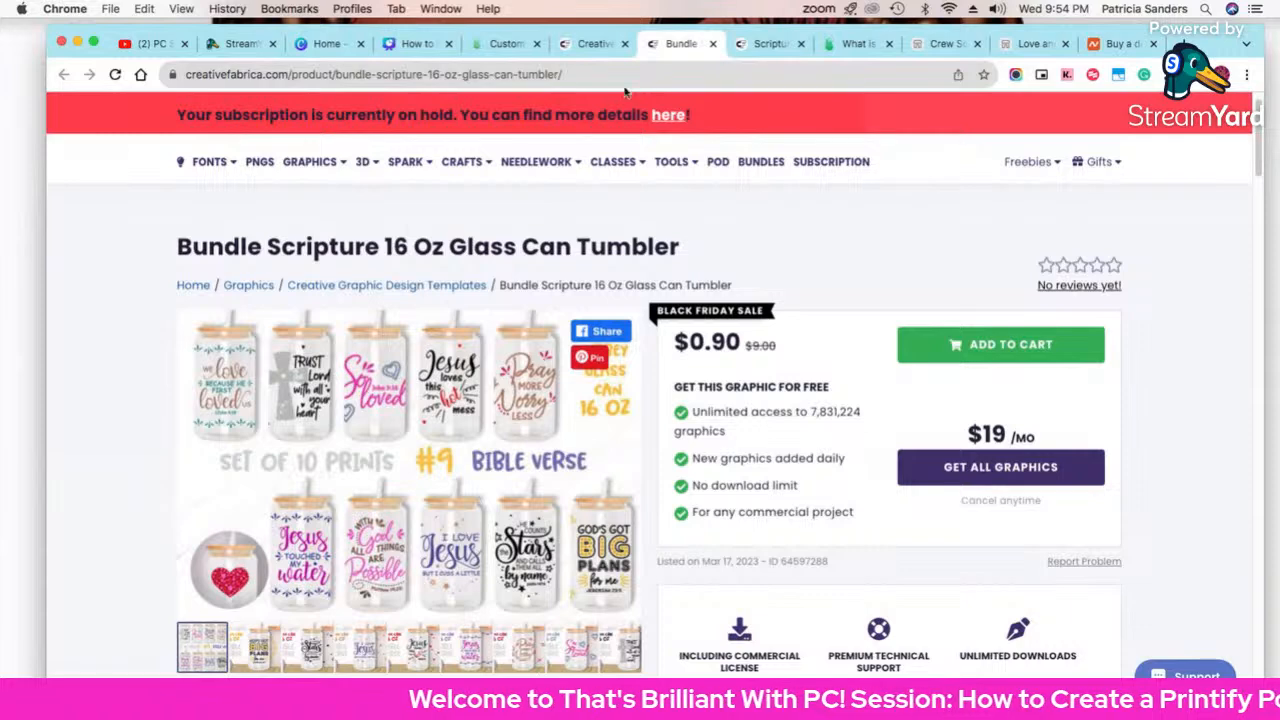
pyautogui.click(597, 44)
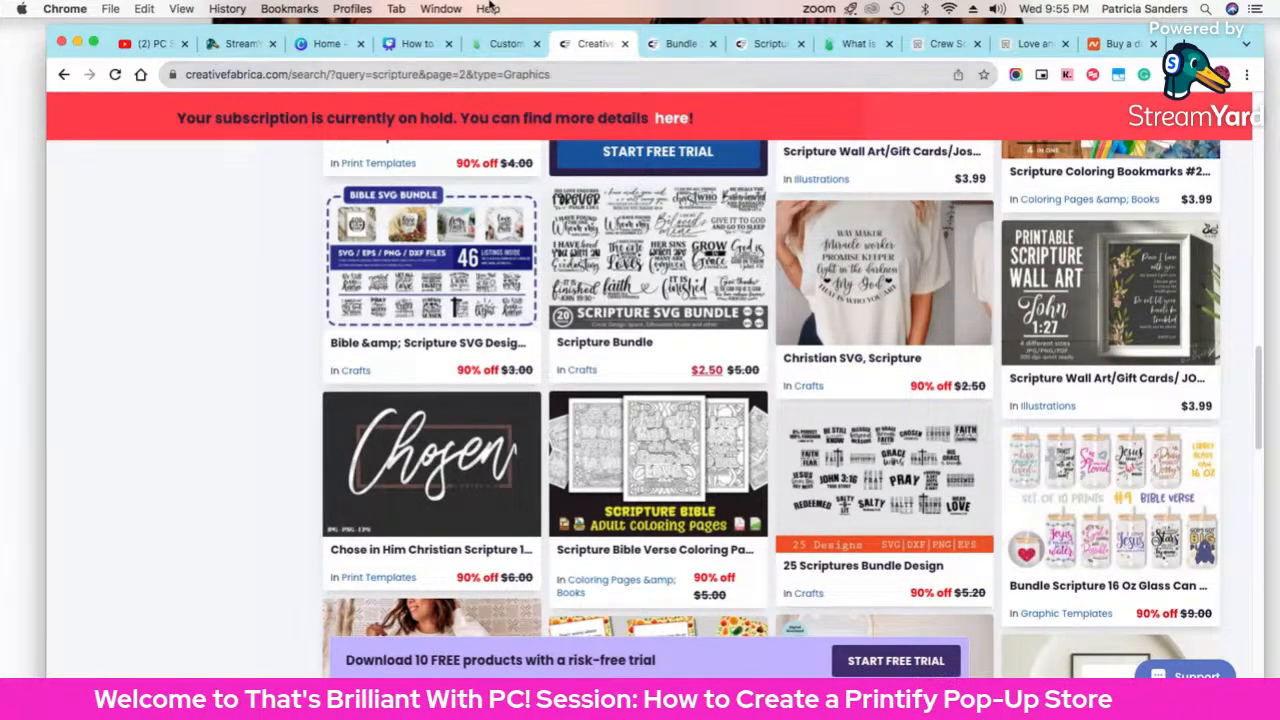
# Step: Leave the Printify beanie editor for the featured products catalog
pyautogui.click(505, 43)
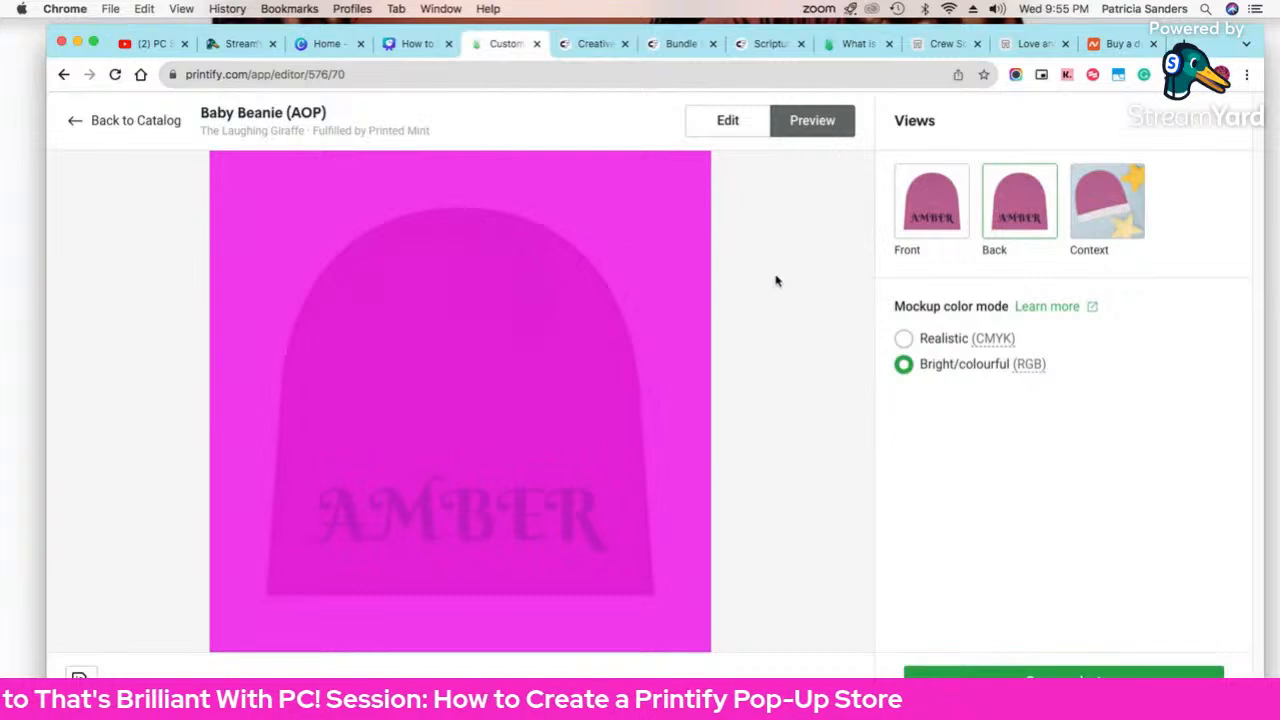
pyautogui.click(72, 120)
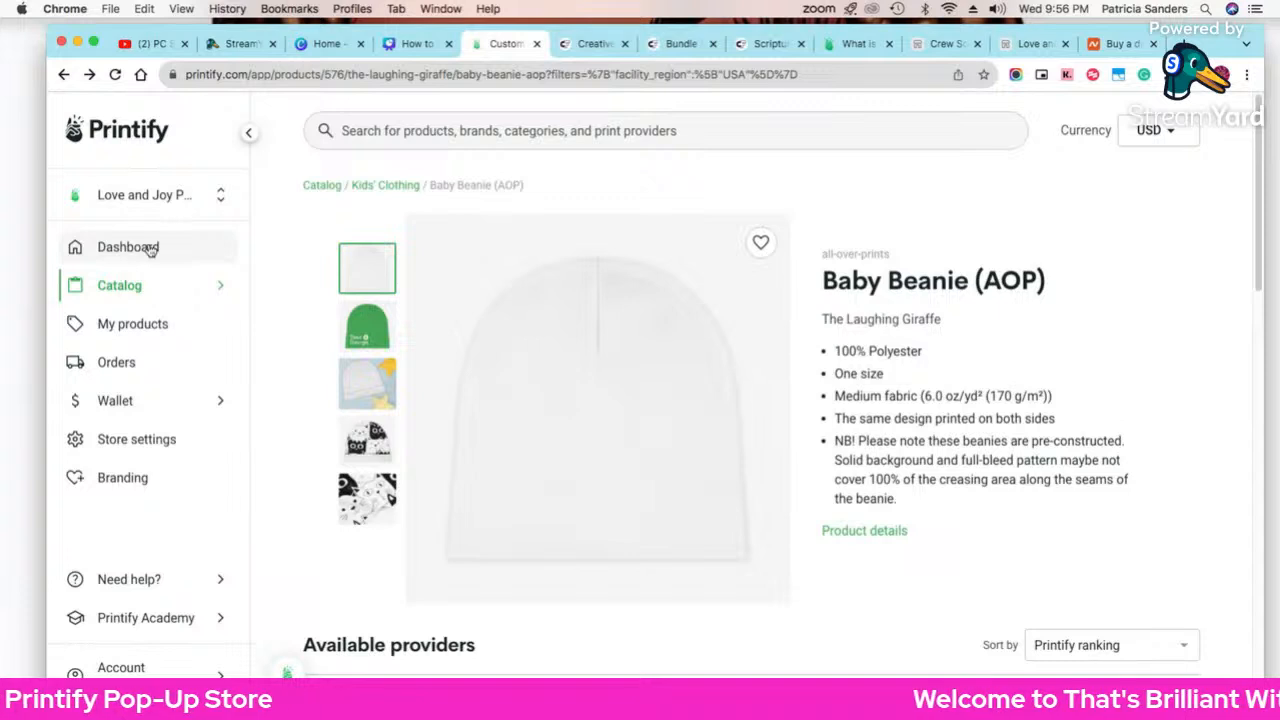
pyautogui.moveTo(214, 289)
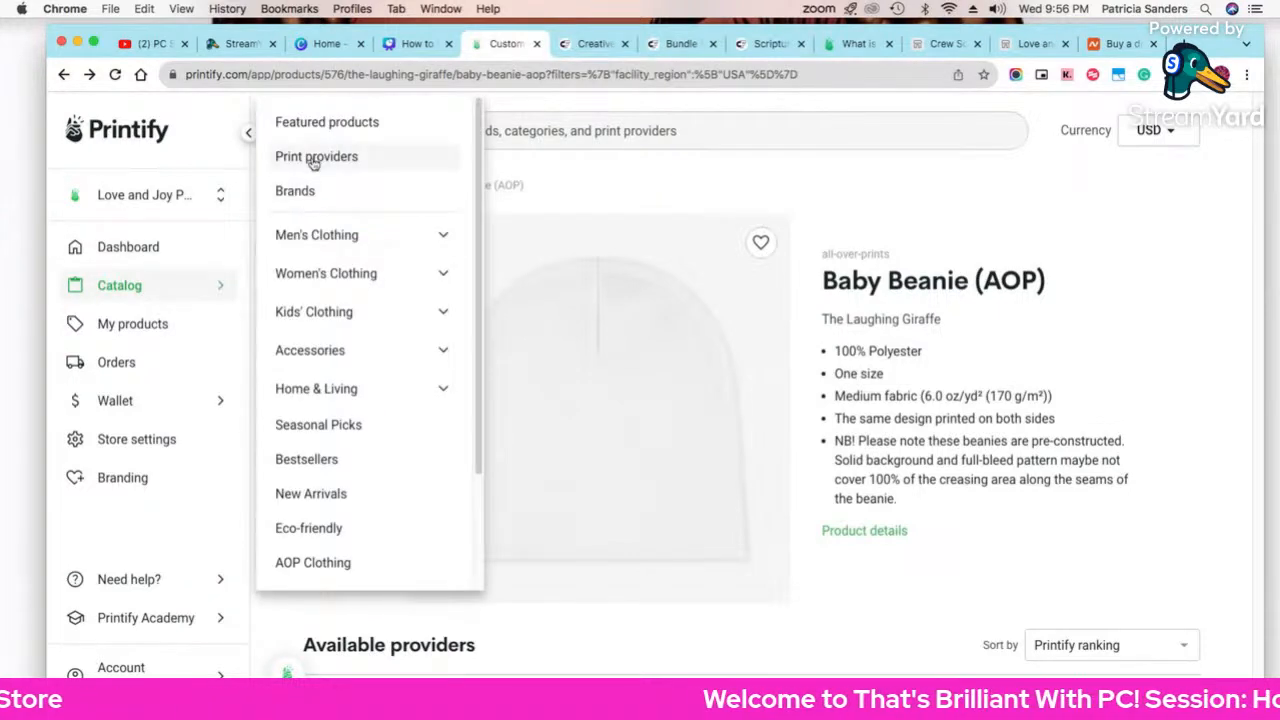
pyautogui.click(347, 121)
# Step: Search the catalog for 'tumblers' and browse the tumblers, water bottles and travel mugs
pyautogui.click(385, 133)
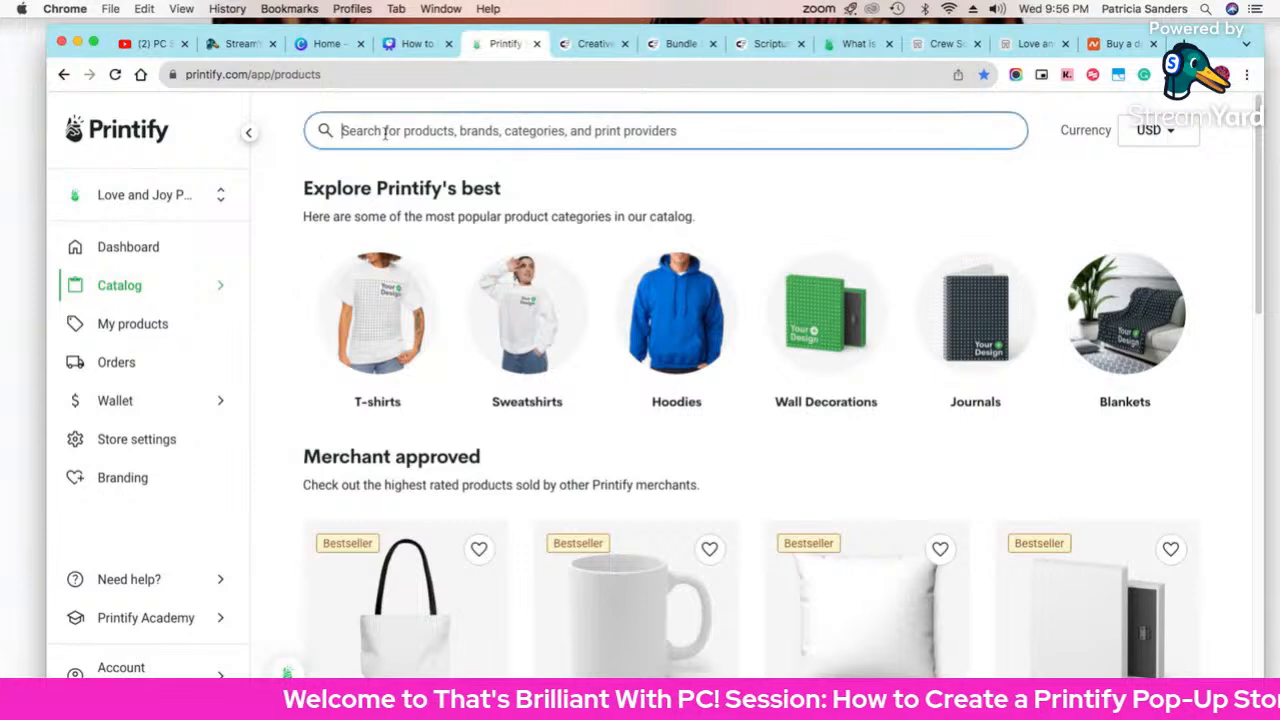
pyautogui.write('tumble')
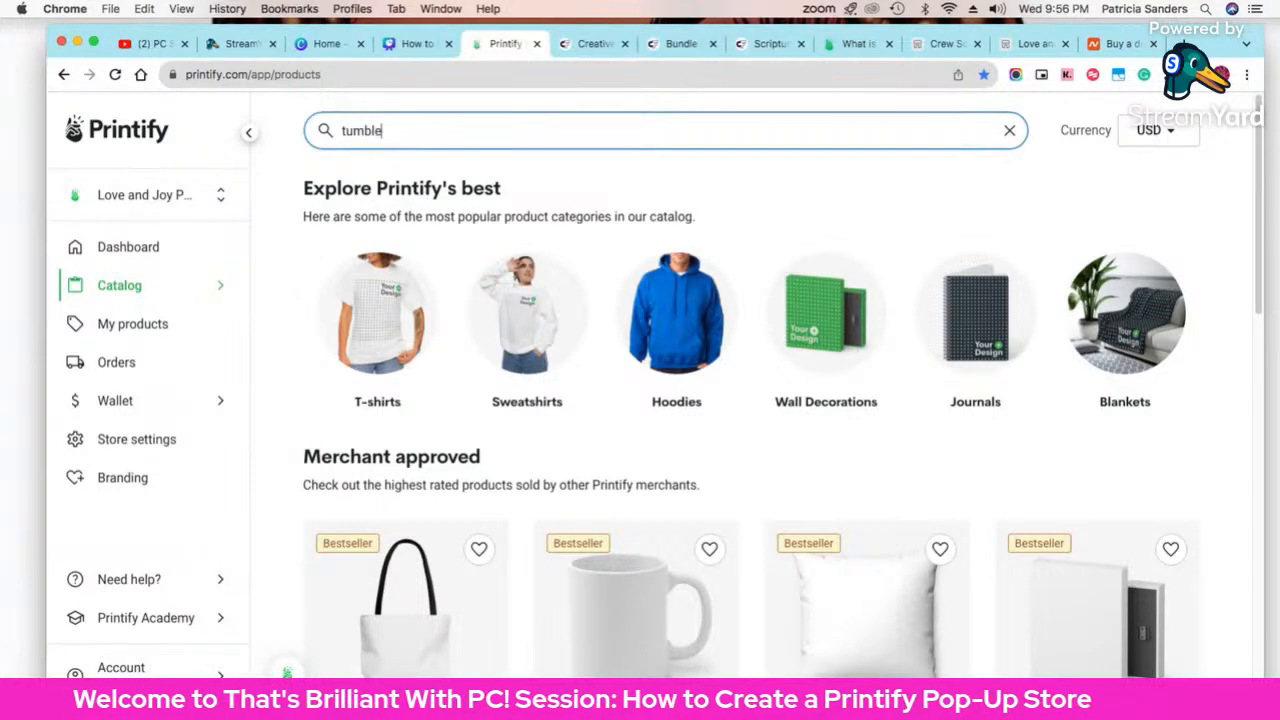
pyautogui.write('rs')
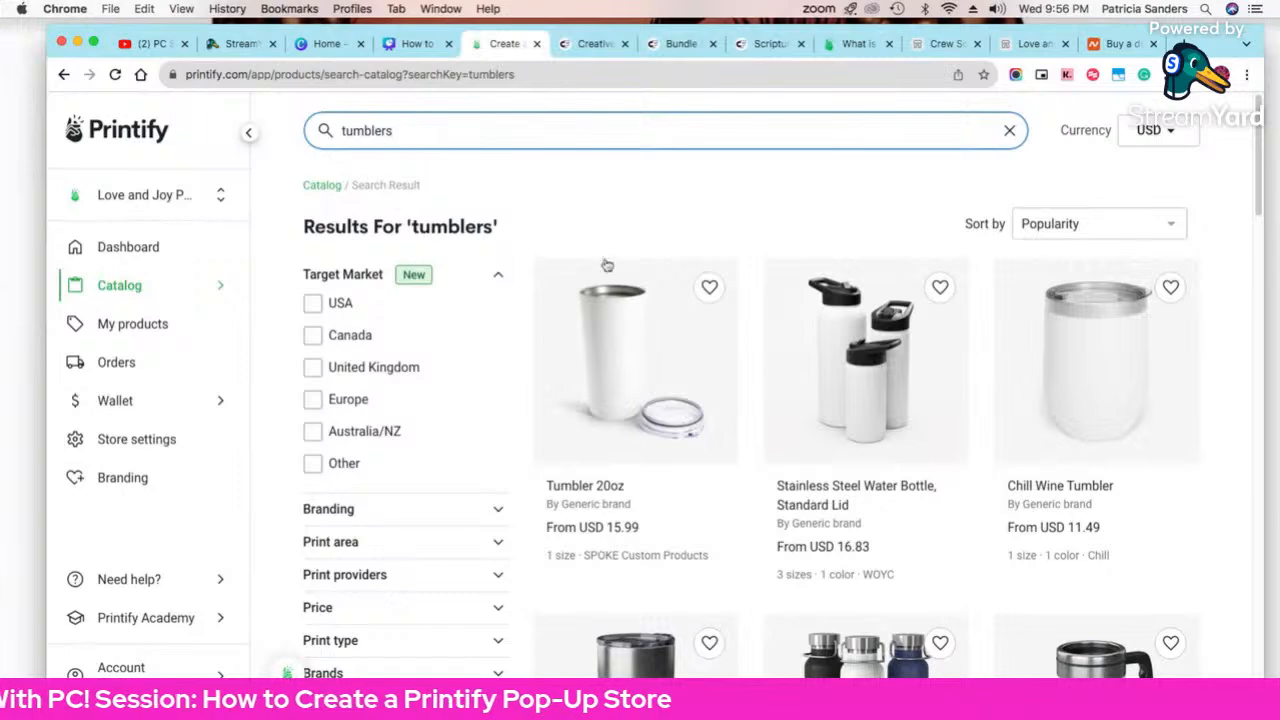
pyautogui.scroll(-3, 690, 290)
pyautogui.scroll(2, 696, 297)
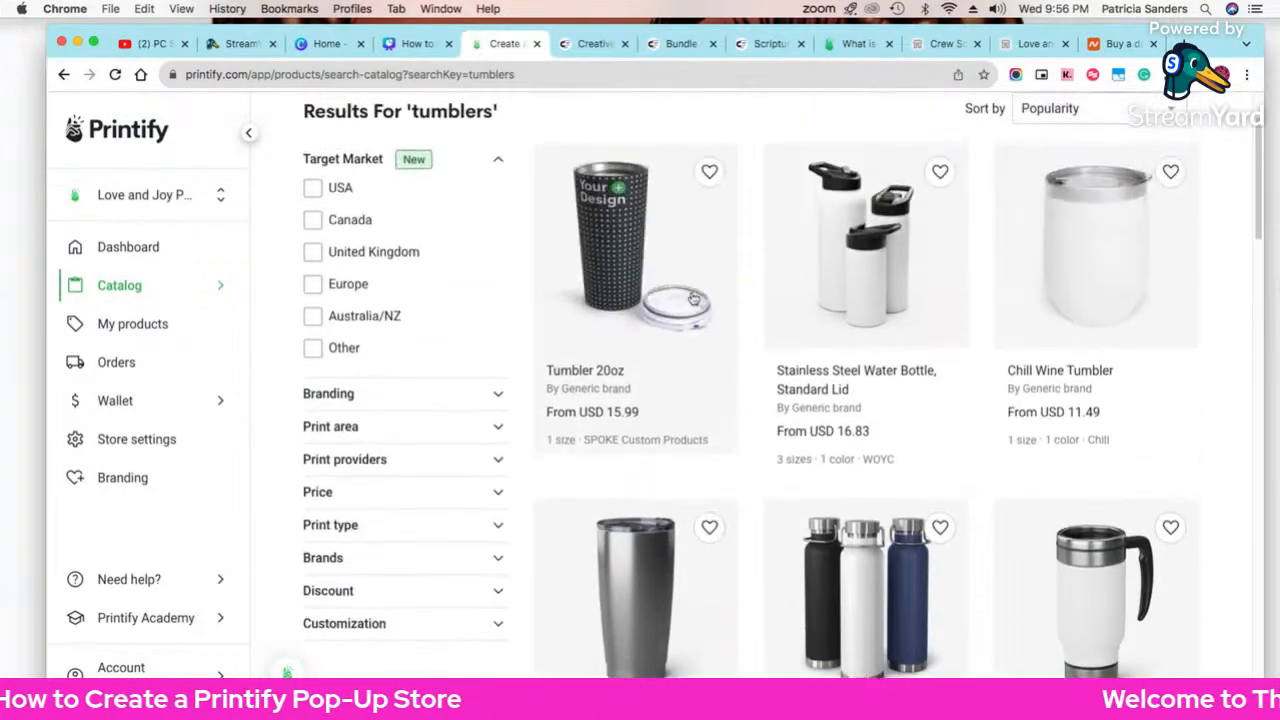
pyautogui.scroll(-2, 693, 298)
pyautogui.scroll(1, 693, 298)
pyautogui.scroll(-7, 691, 298)
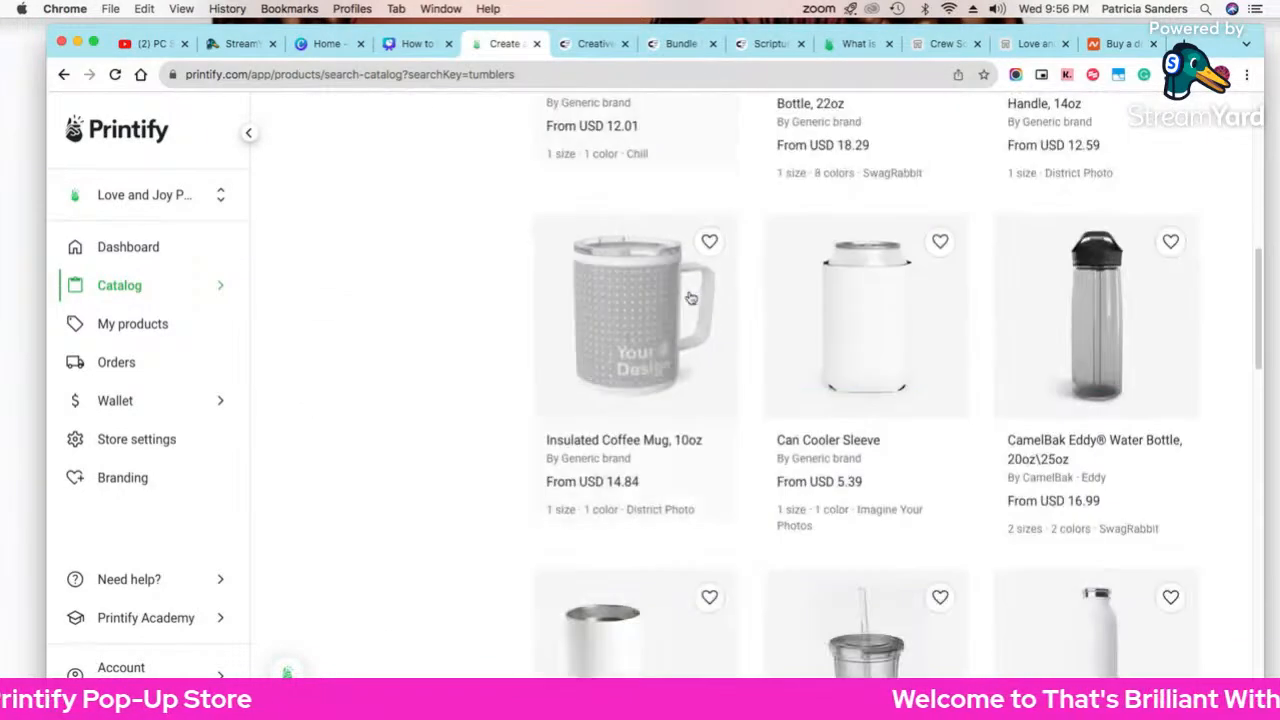
pyautogui.scroll(-10, 690, 298)
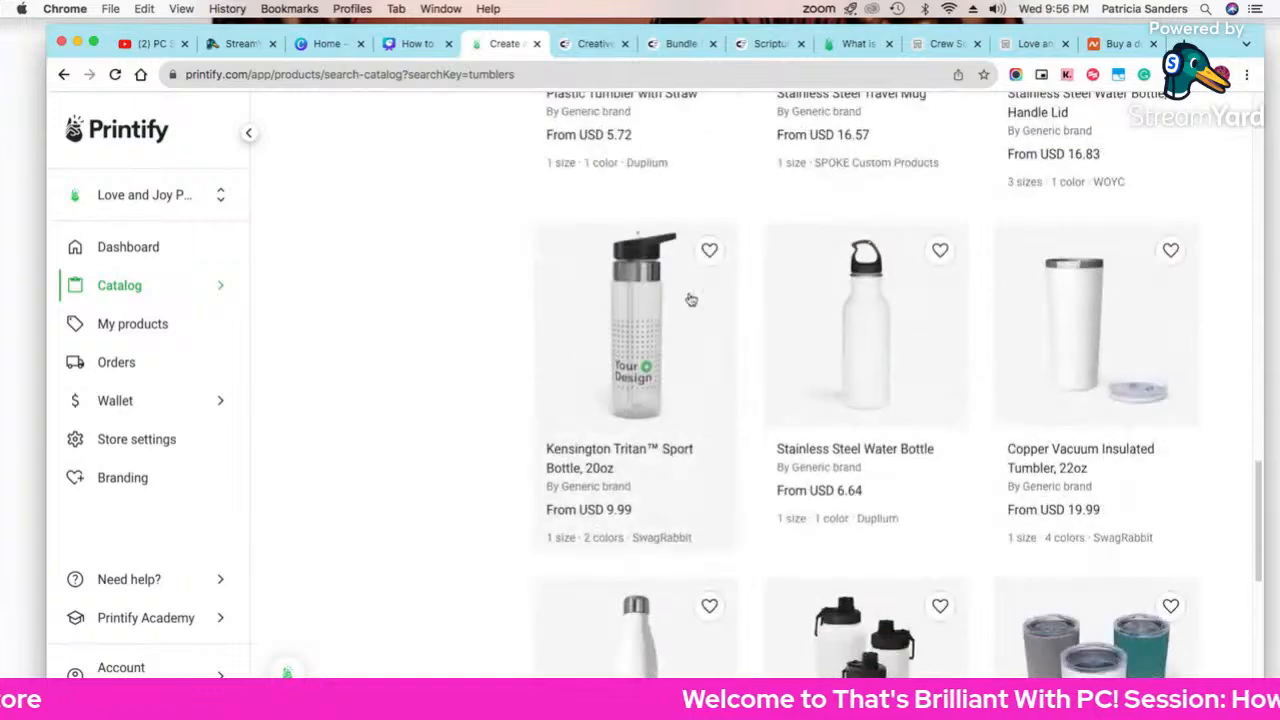
pyautogui.scroll(-7, 690, 299)
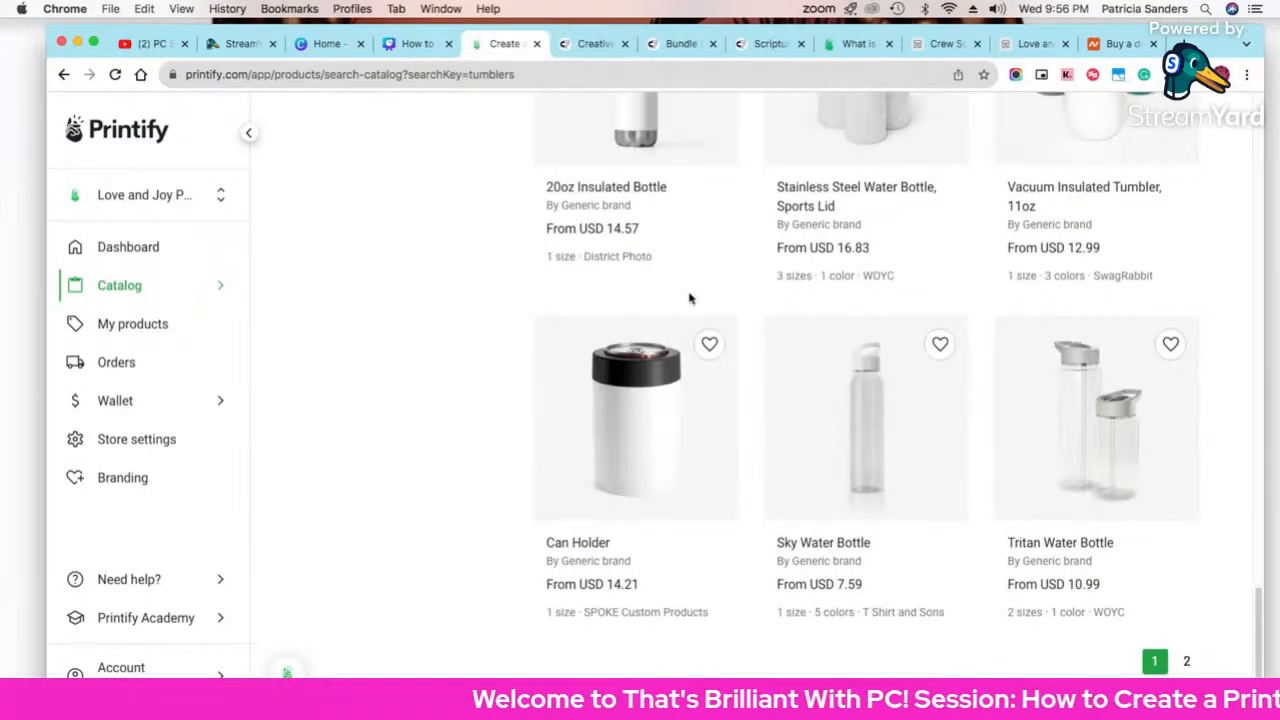
pyautogui.scroll(15, 694, 300)
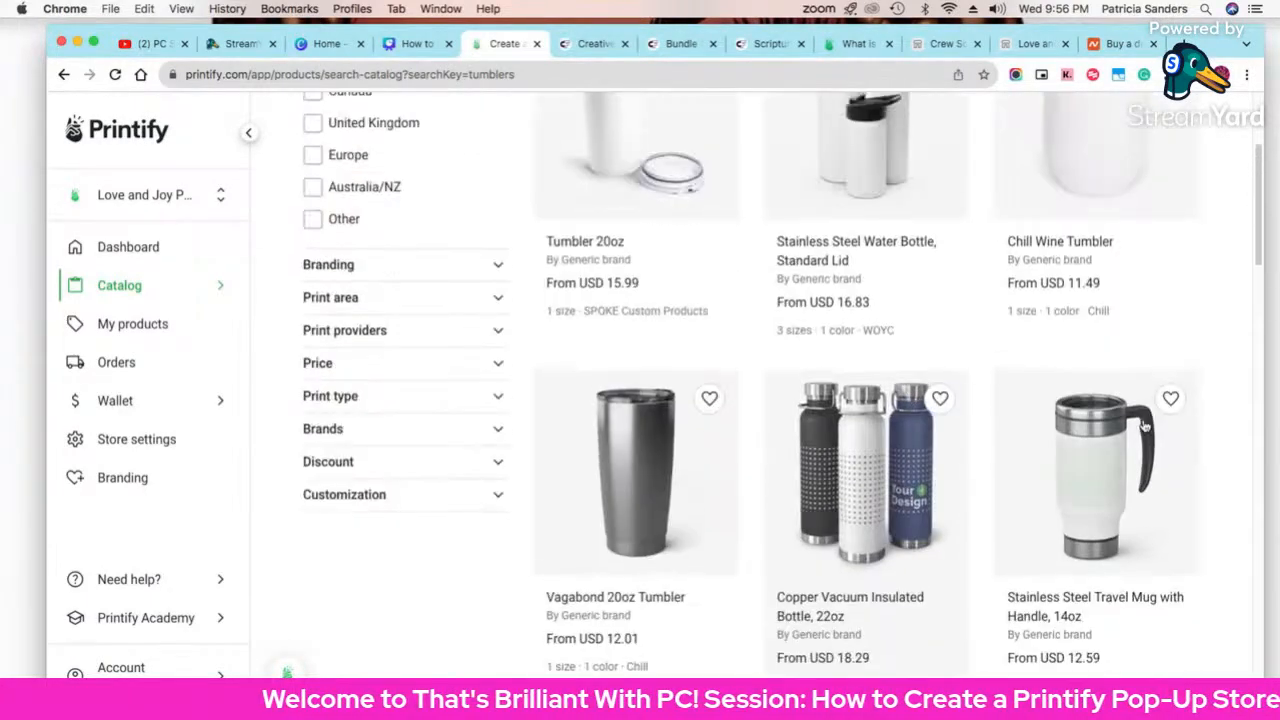
# Step: Open the Stainless Steel Travel Mug with Handle, 14oz and start designing with District Photo
pyautogui.click(1115, 508)
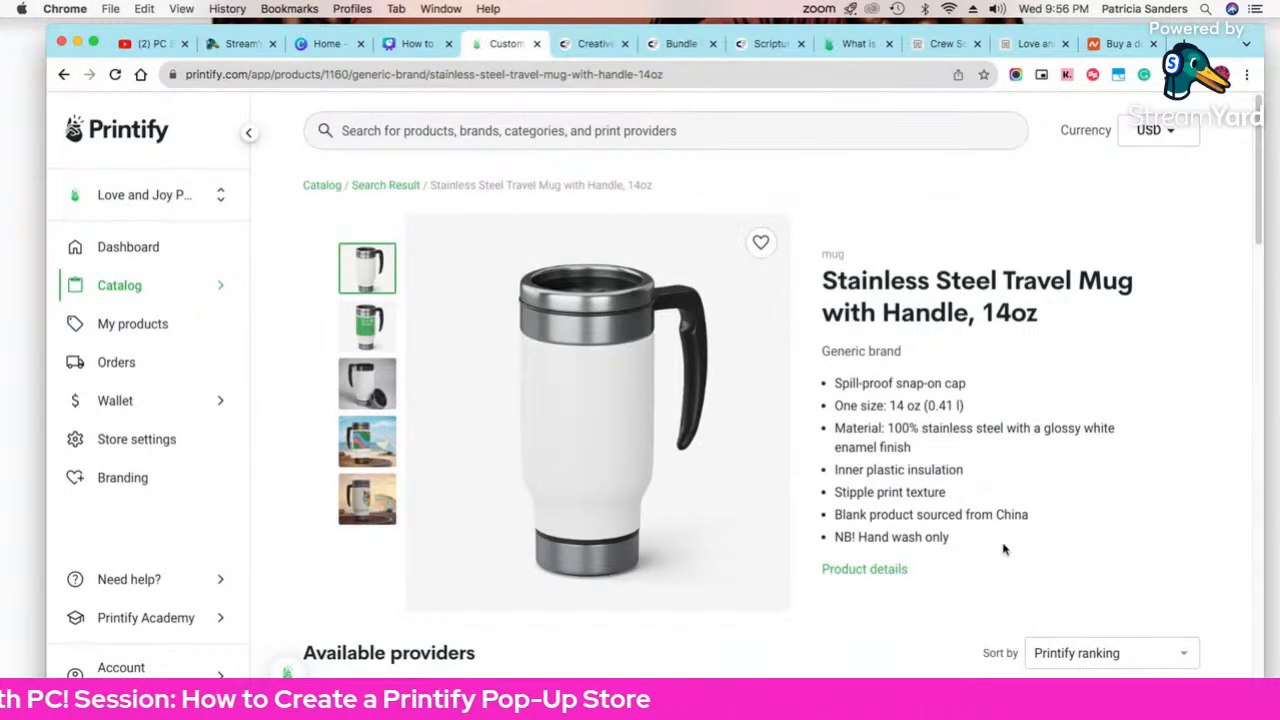
pyautogui.scroll(-3, 1000, 545)
pyautogui.click(1122, 603)
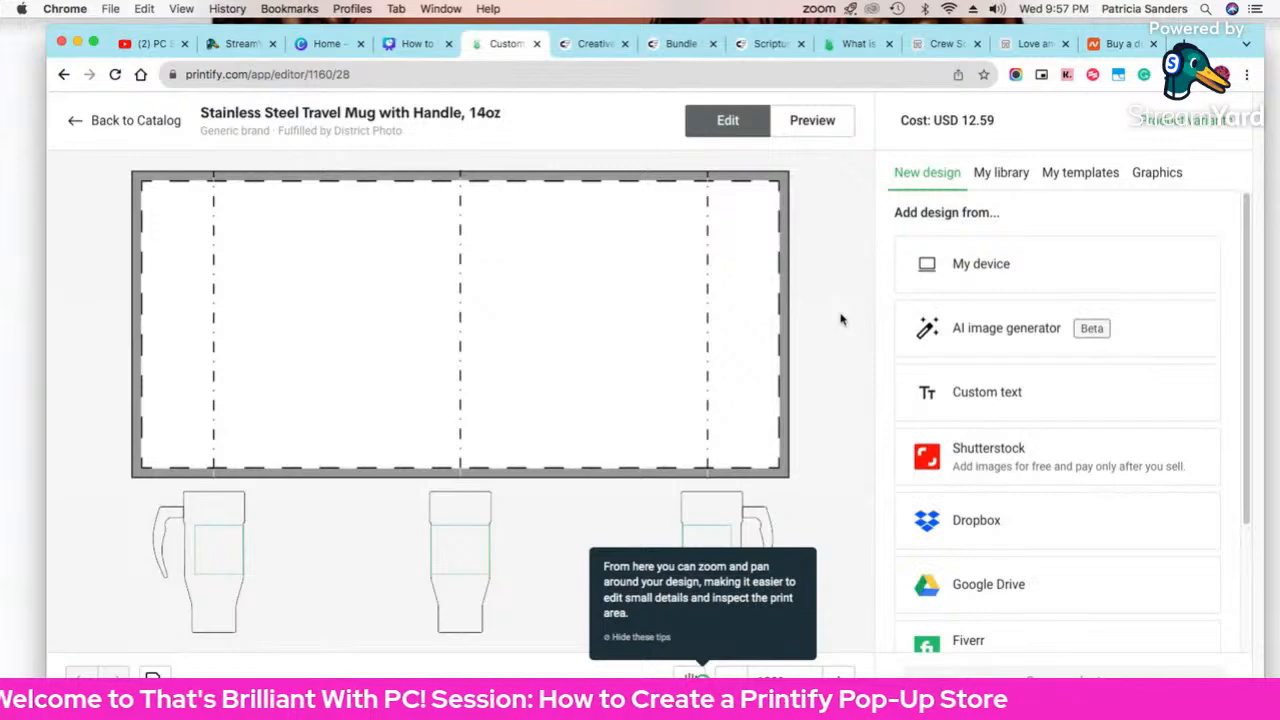
# Step: Generate Digital Art AI images from the prompt about a Christmas girl at the mailbox
pyautogui.click(1014, 333)
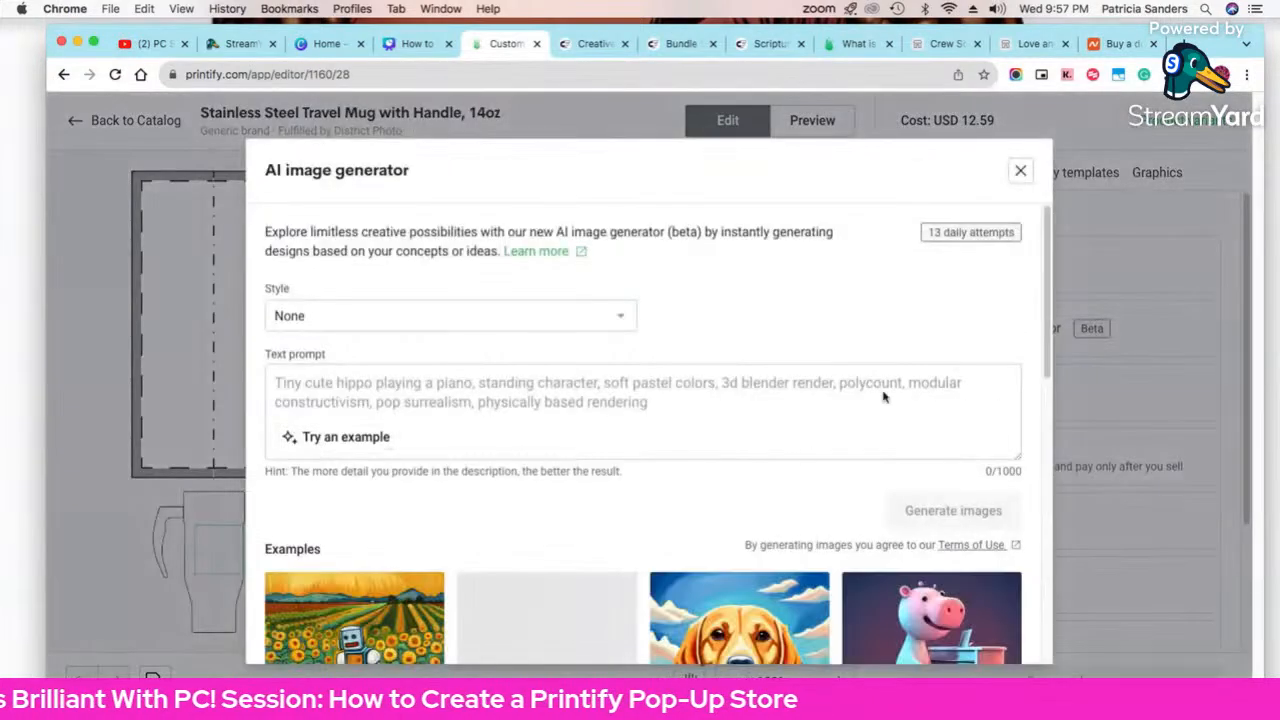
pyautogui.scroll(-5, 795, 475)
pyautogui.scroll(1, 795, 475)
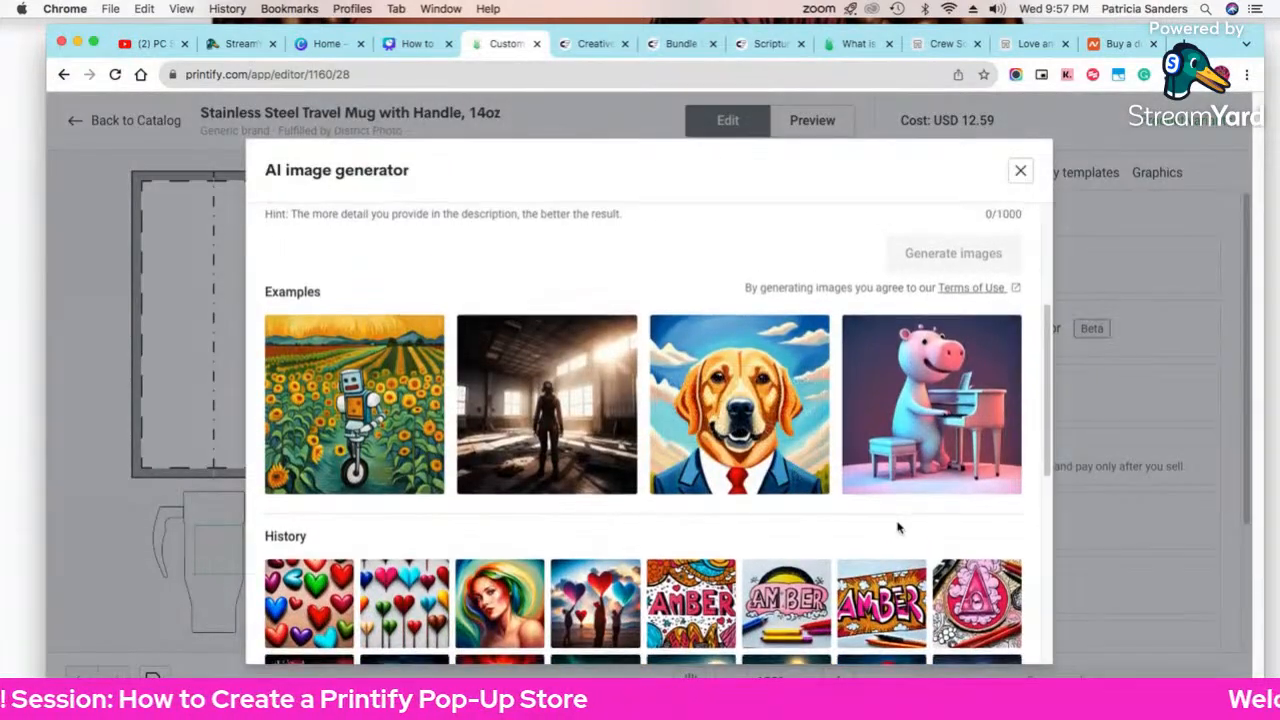
pyautogui.scroll(-8, 897, 529)
pyautogui.scroll(-1, 897, 530)
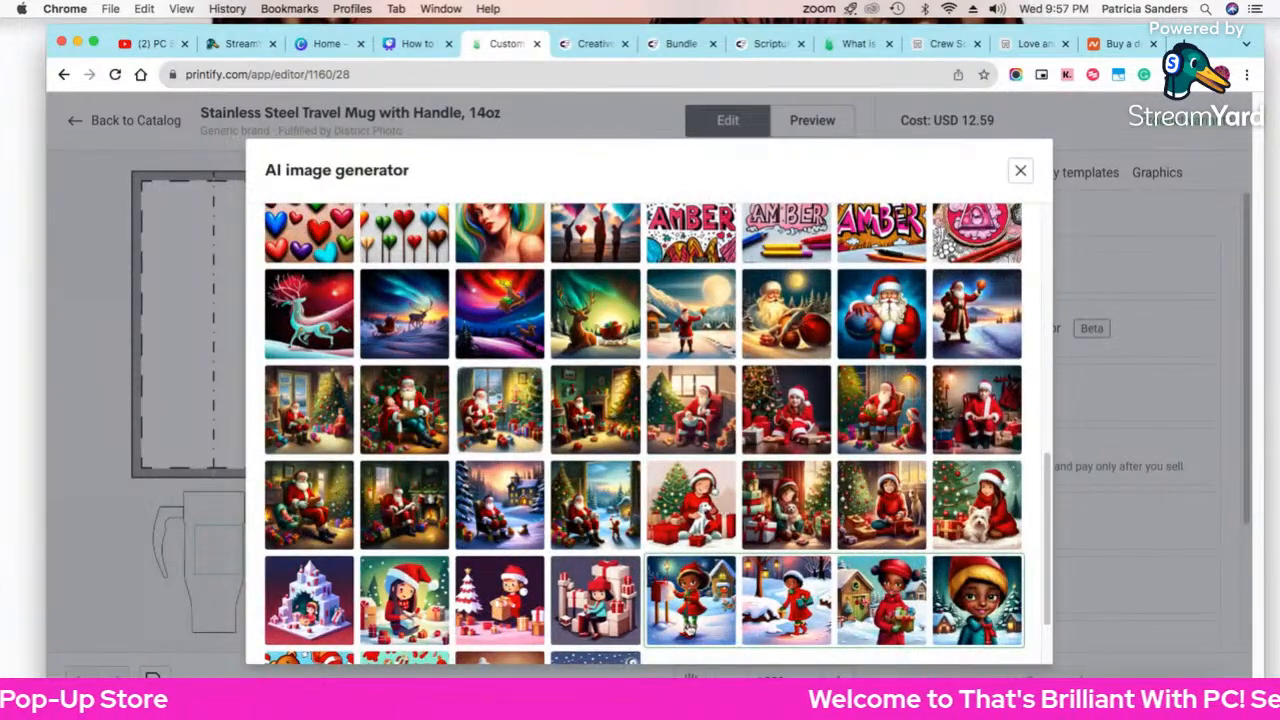
pyautogui.scroll(10, 600, 520)
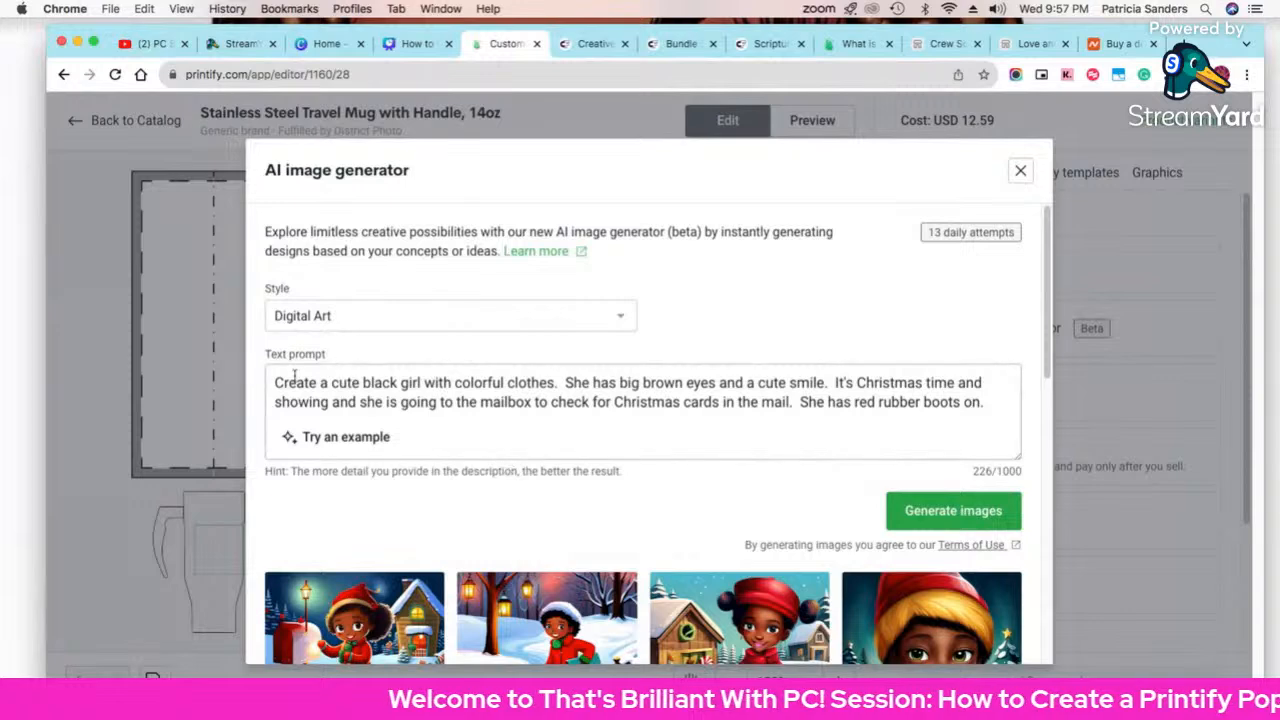
pyautogui.click(941, 515)
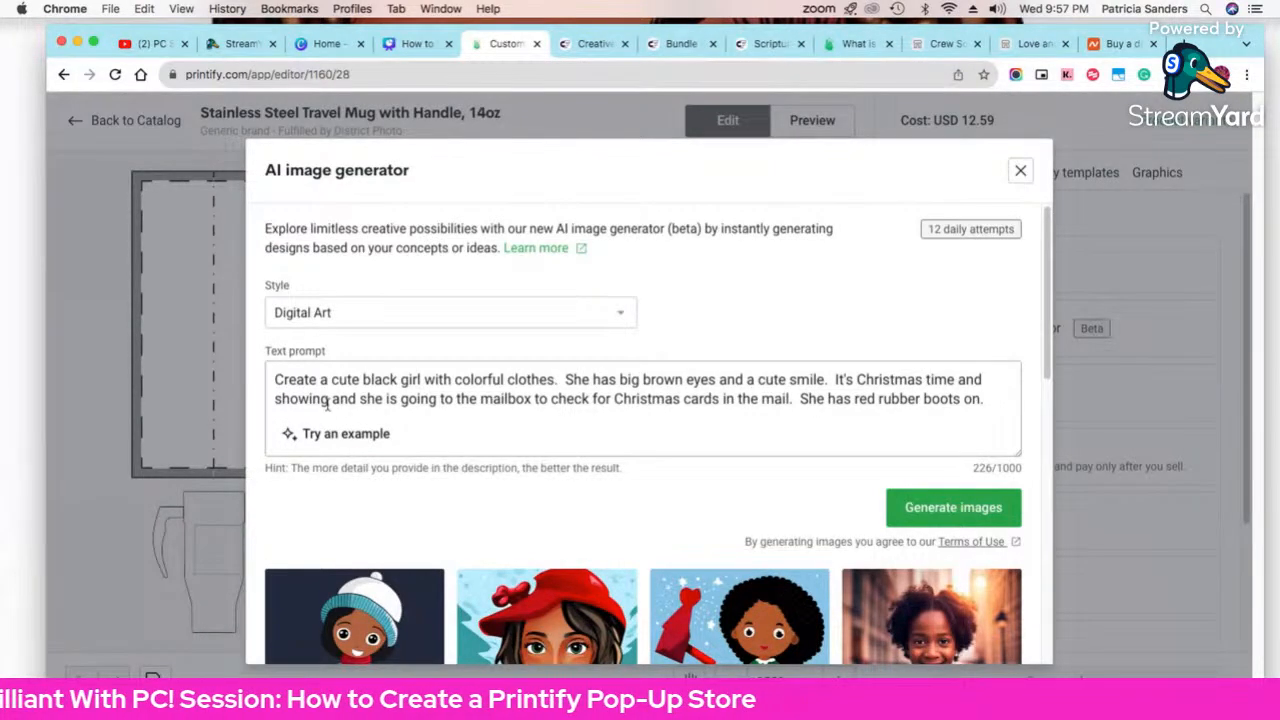
# Step: Correct 'showing' to 'snowing' in the prompt and review the four generated images
pyautogui.click(285, 398)
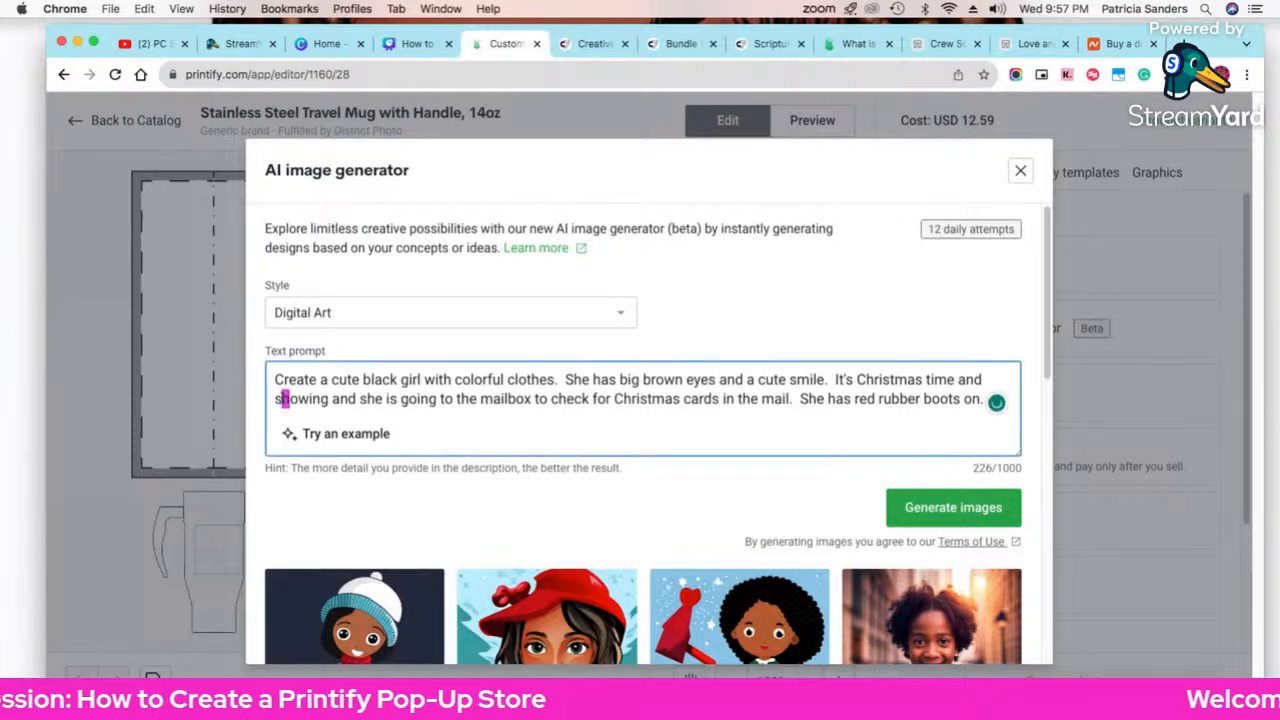
pyautogui.press('Delete')
pyautogui.write('n')
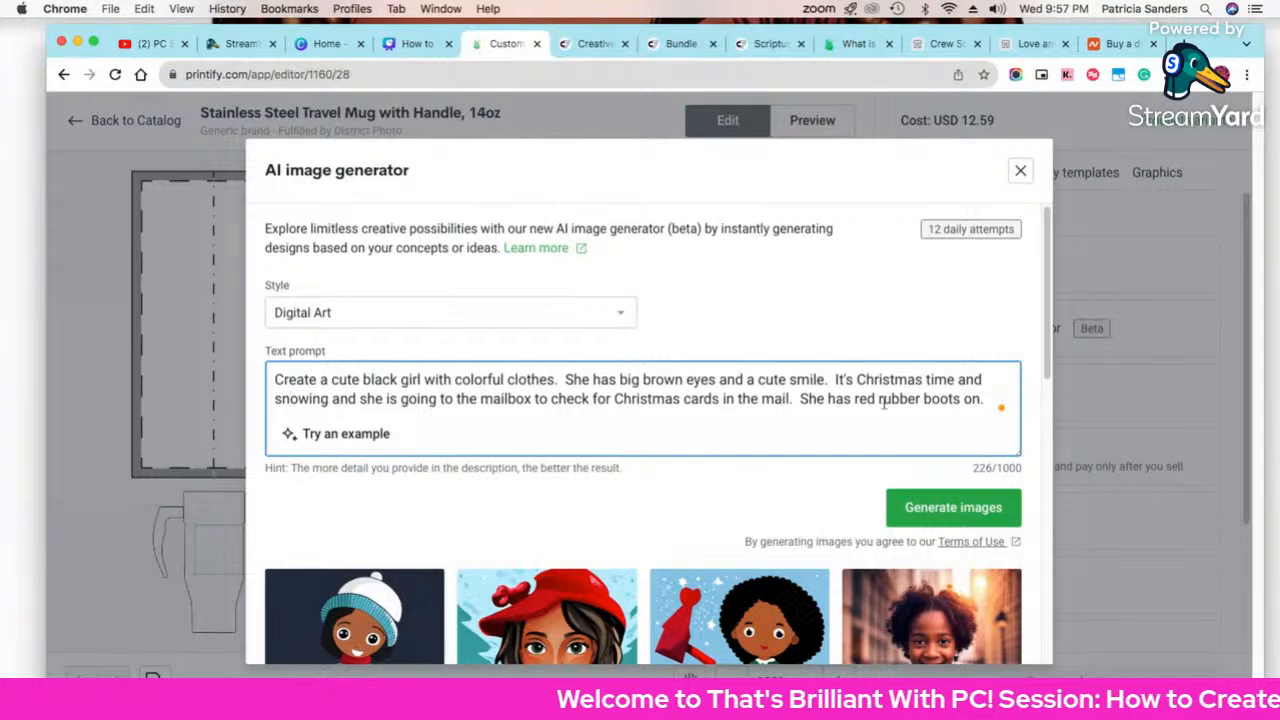
pyautogui.scroll(-1, 905, 405)
pyautogui.scroll(-2, 908, 408)
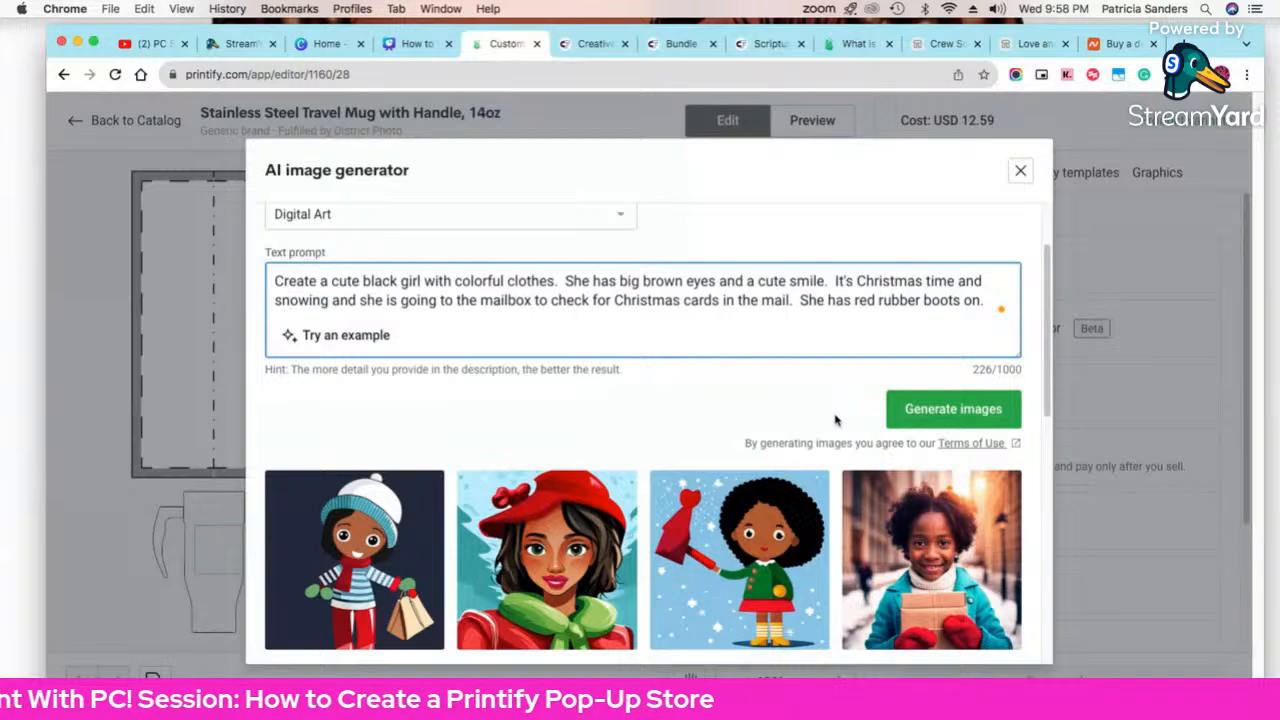
pyautogui.scroll(-3, 960, 520)
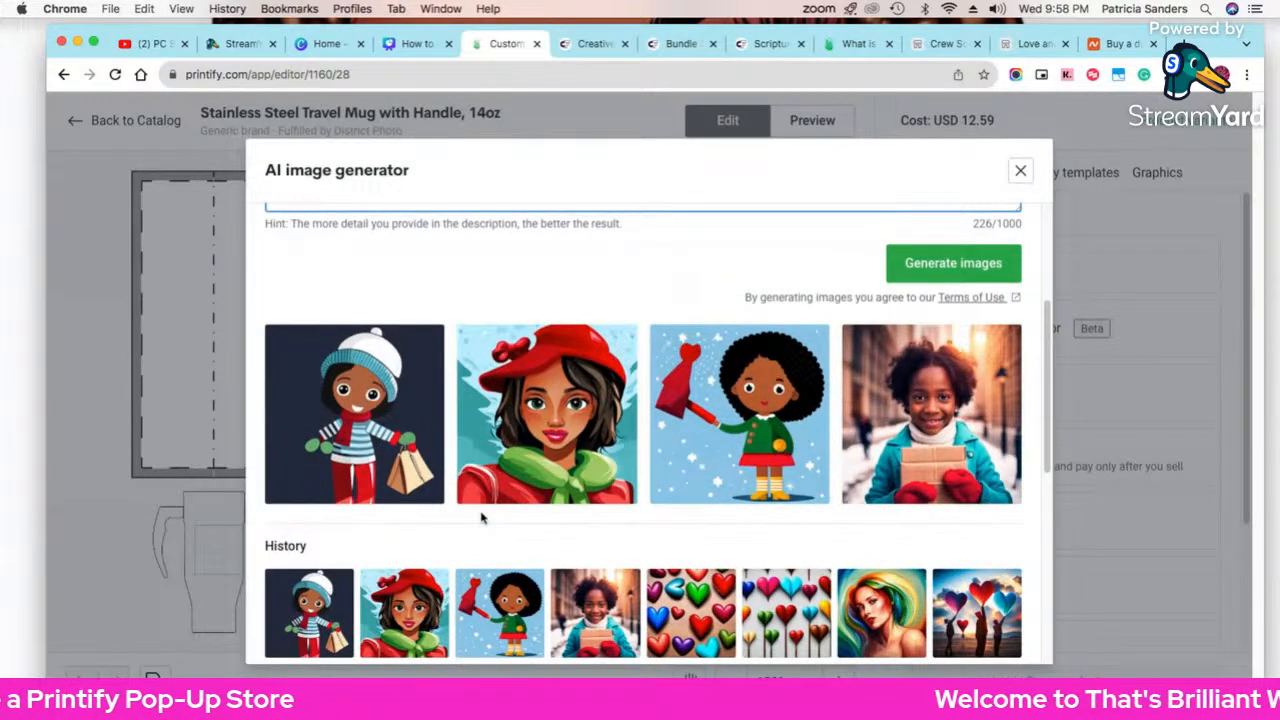
pyautogui.scroll(-10, 481, 515)
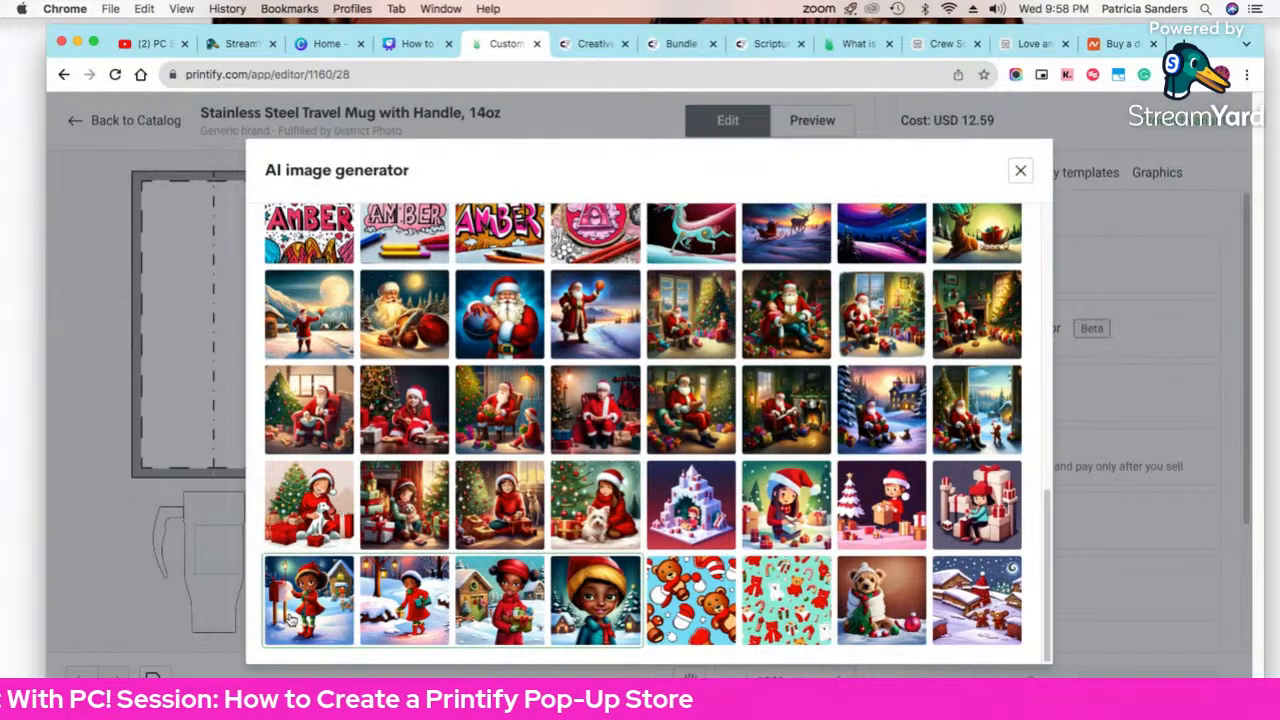
pyautogui.scroll(5, 292, 620)
pyautogui.scroll(5, 771, 309)
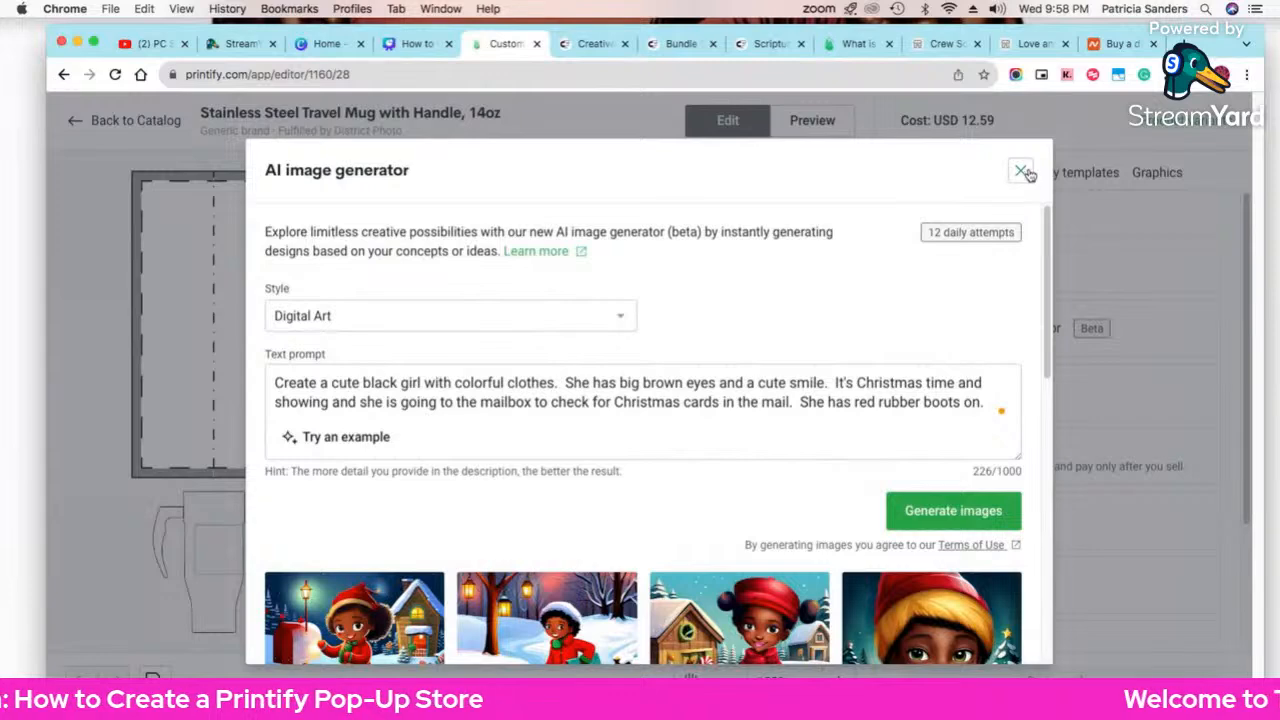
# Step: Place the Baby Black-PS.png girl image from the library onto the travel mug
pyautogui.click(1021, 171)
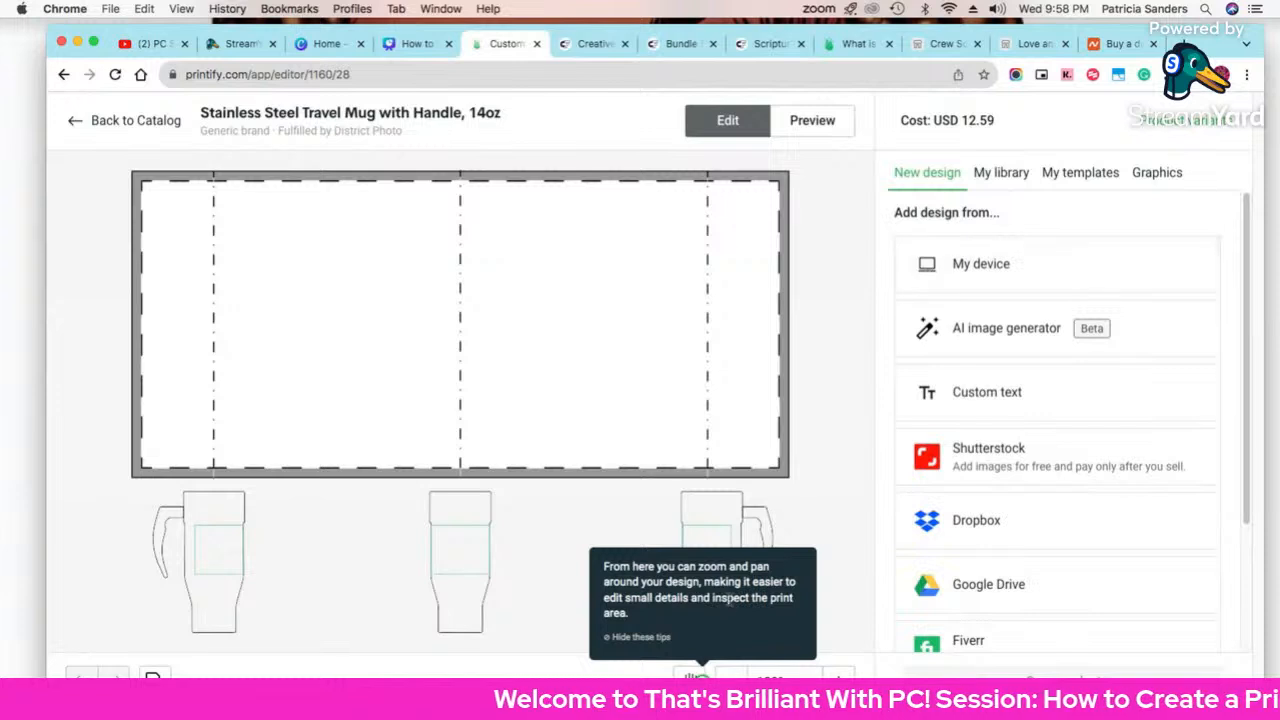
pyautogui.scroll(-3, 1030, 584)
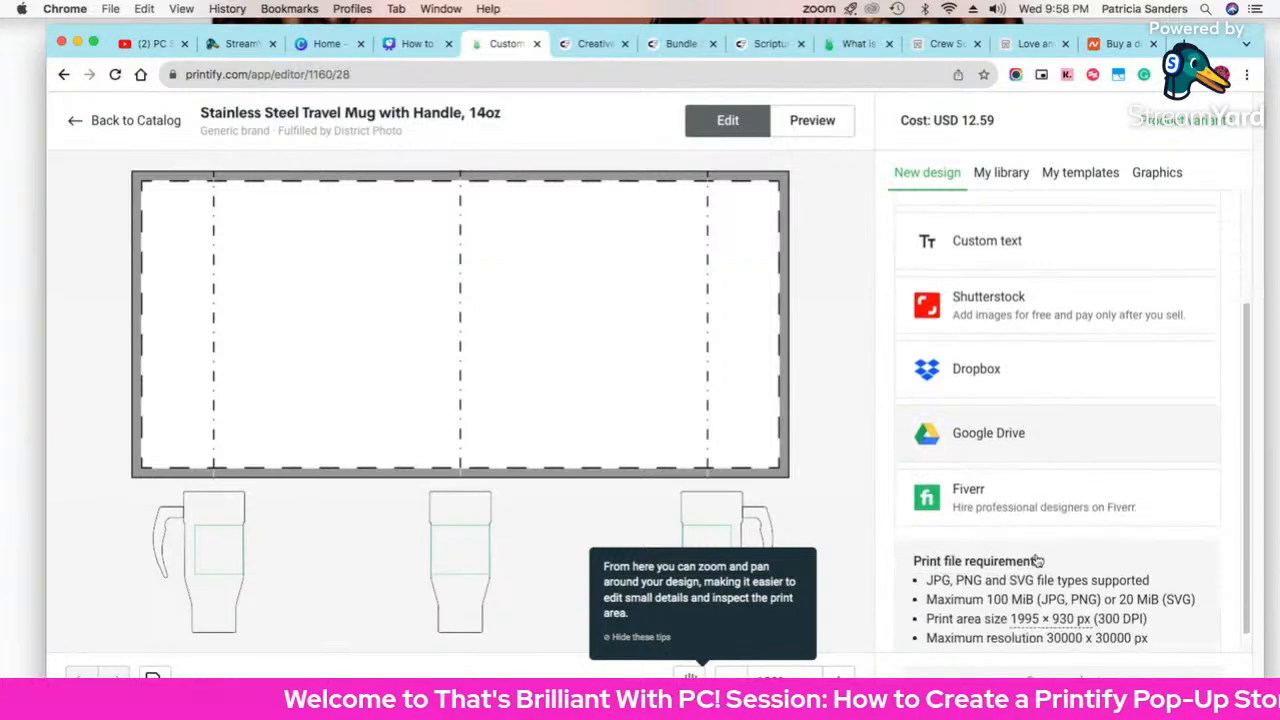
pyautogui.scroll(3, 1037, 380)
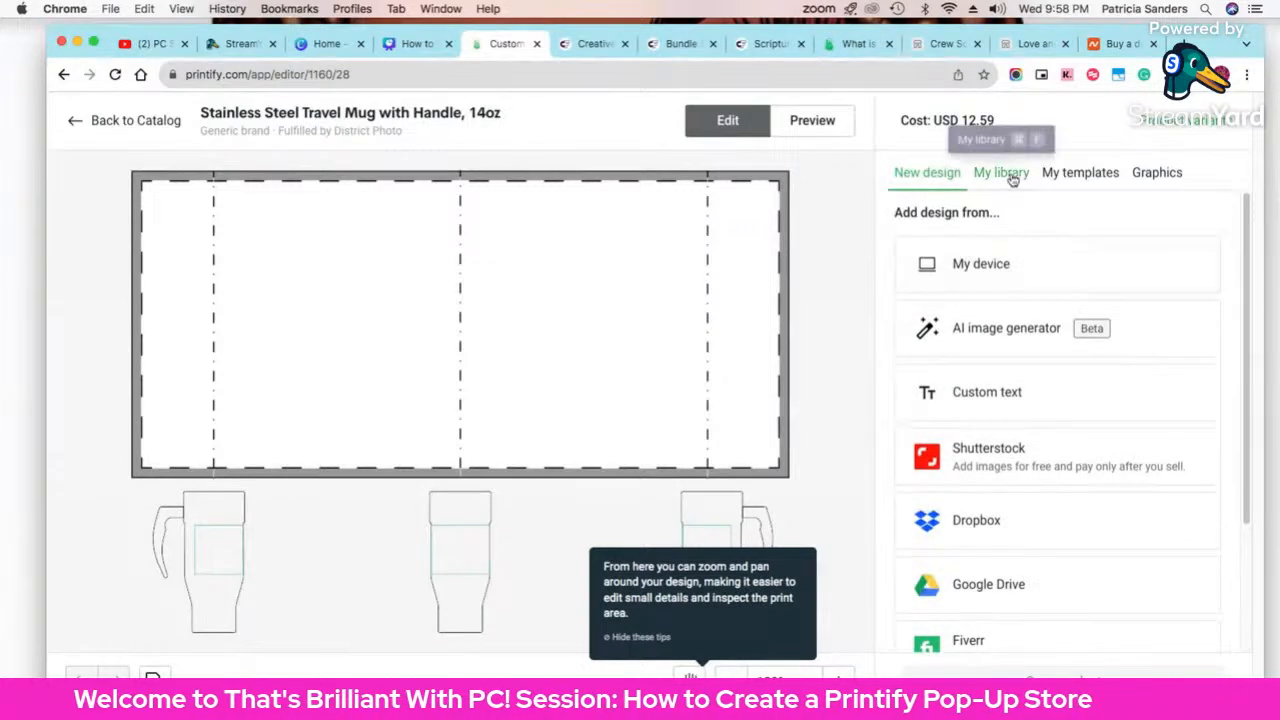
pyautogui.click(1001, 172)
pyautogui.scroll(-15, 1040, 480)
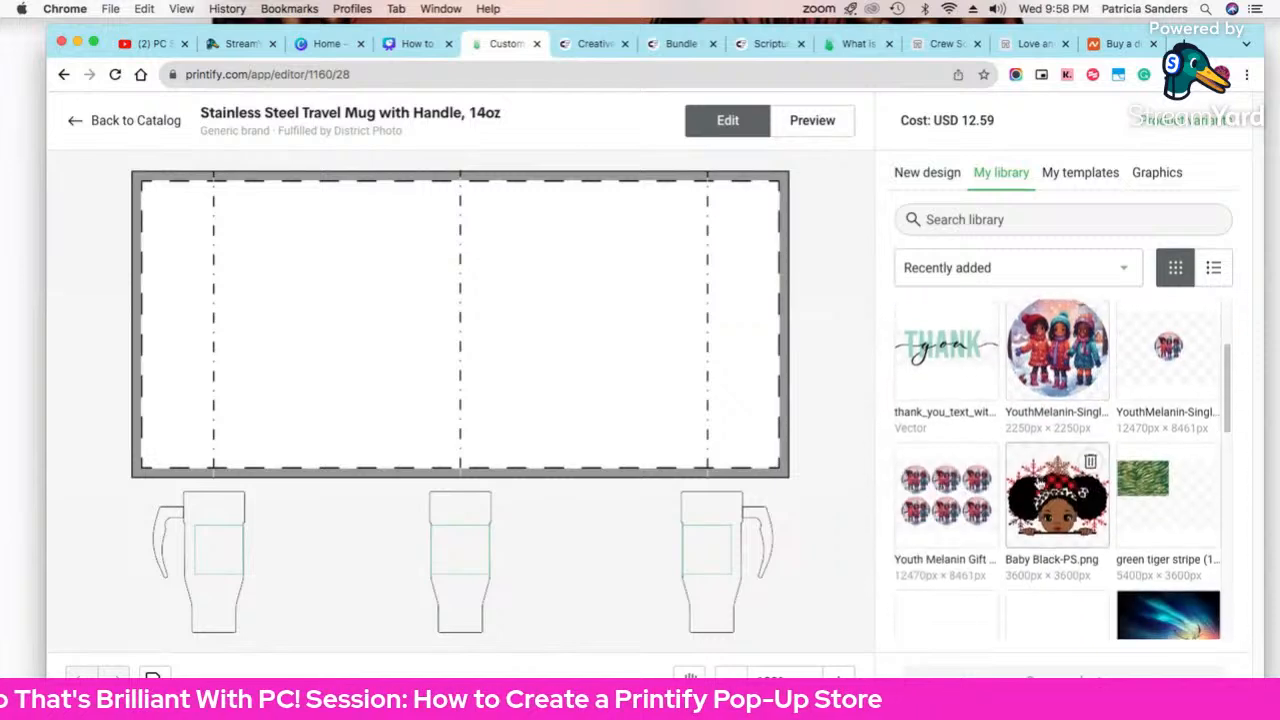
pyautogui.scroll(-5, 1036, 486)
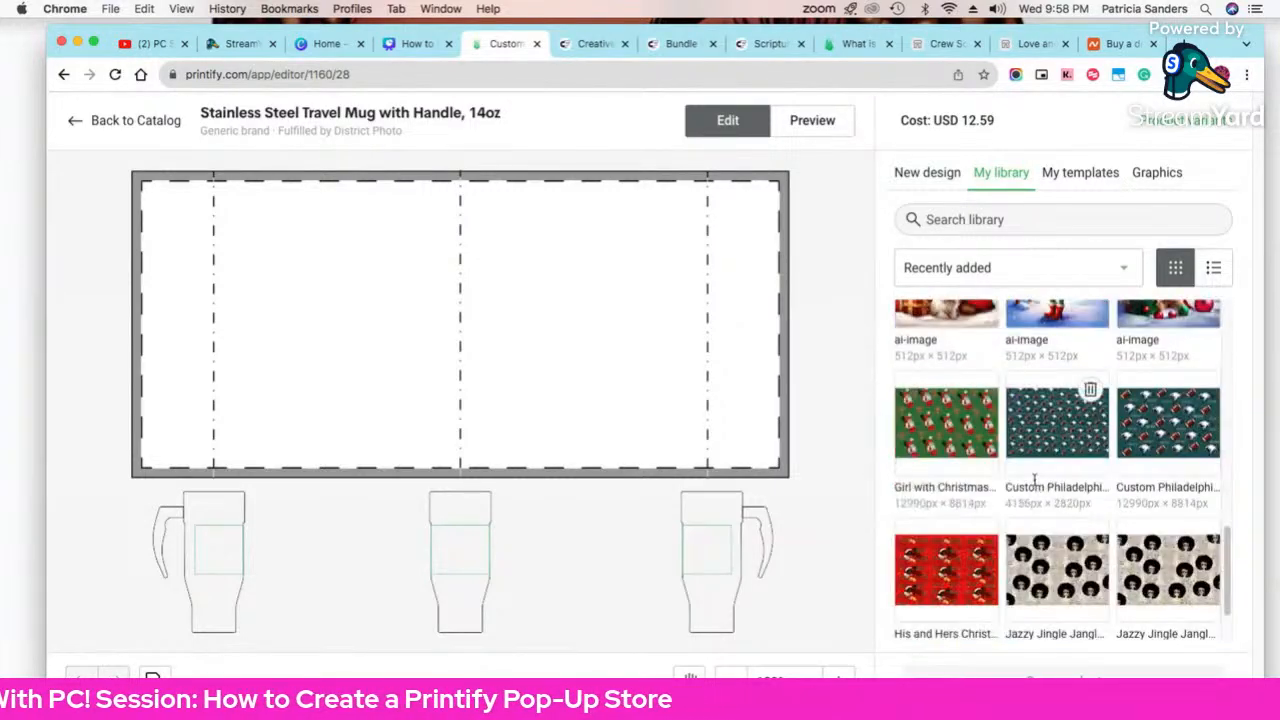
pyautogui.scroll(3, 1040, 470)
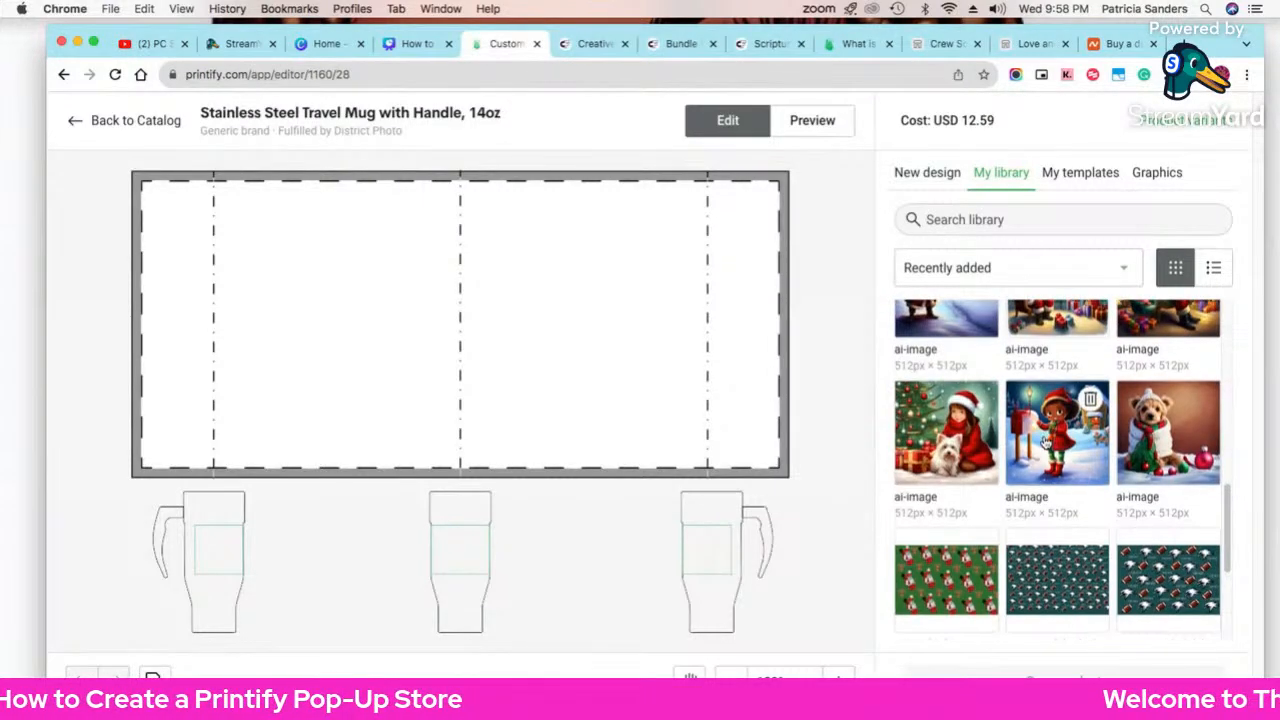
pyautogui.scroll(6, 1050, 430)
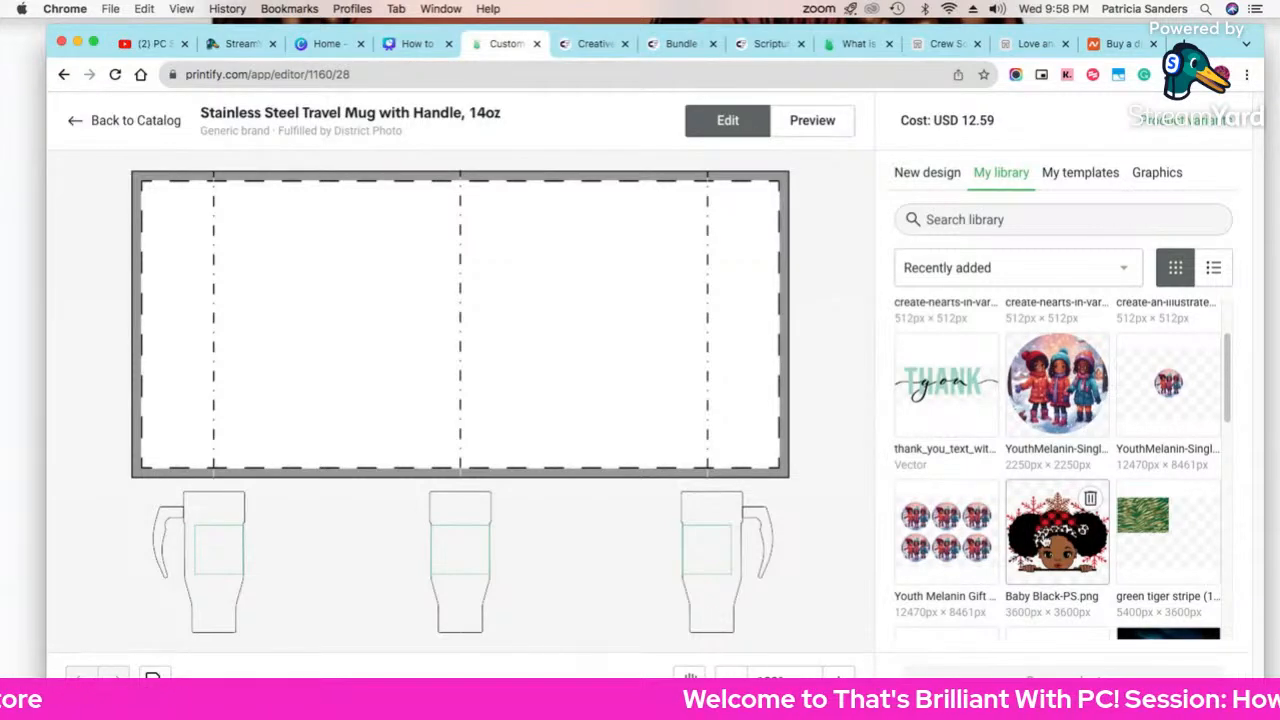
pyautogui.scroll(-5, 1072, 527)
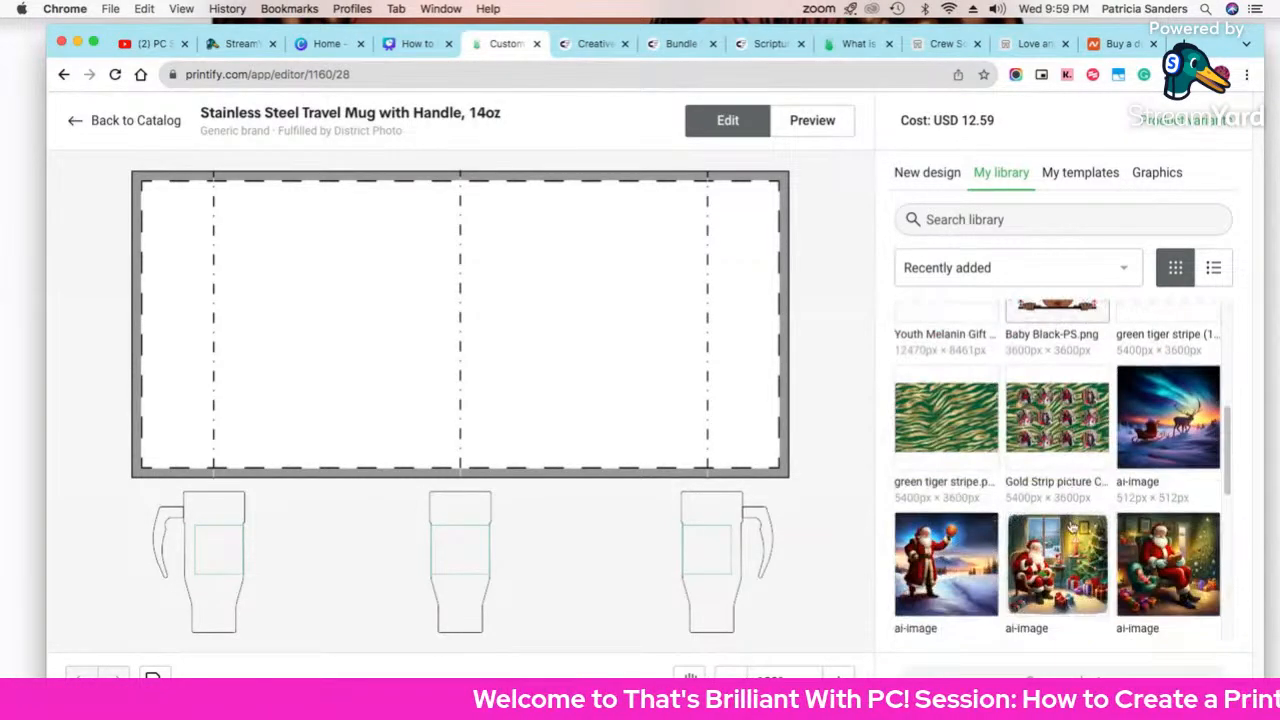
pyautogui.scroll(-4, 1066, 530)
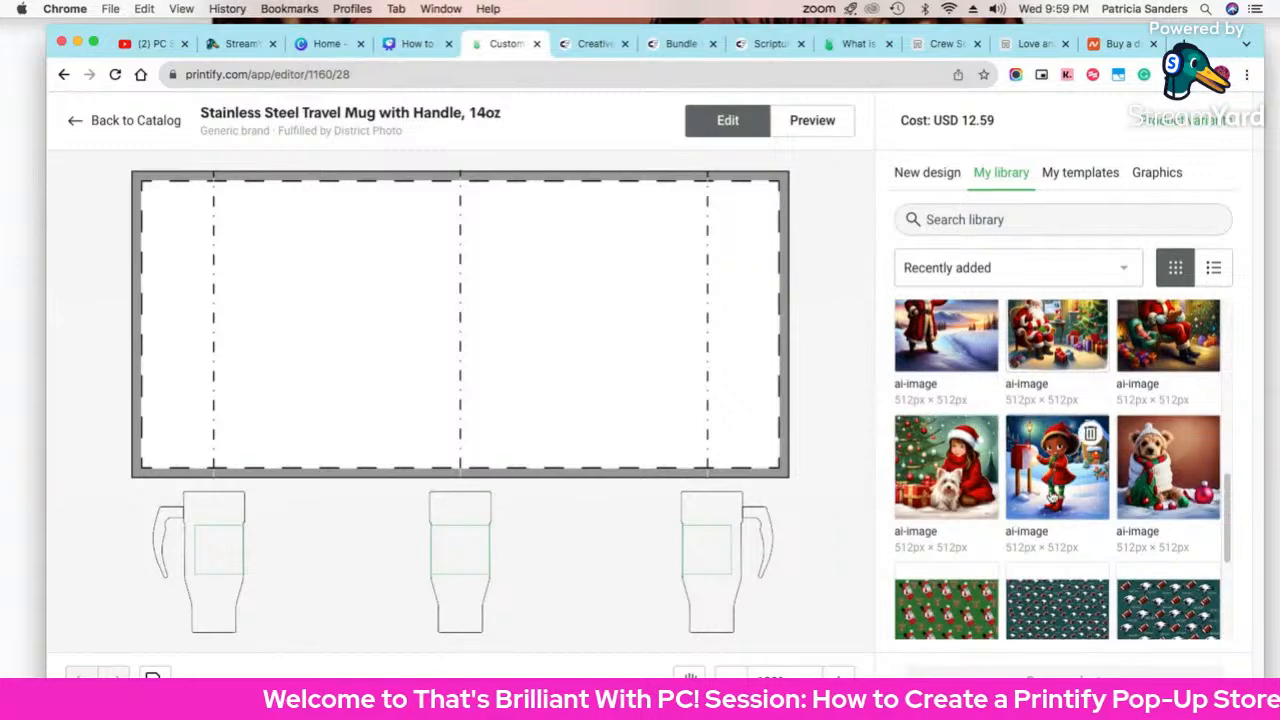
pyautogui.scroll(9, 1050, 495)
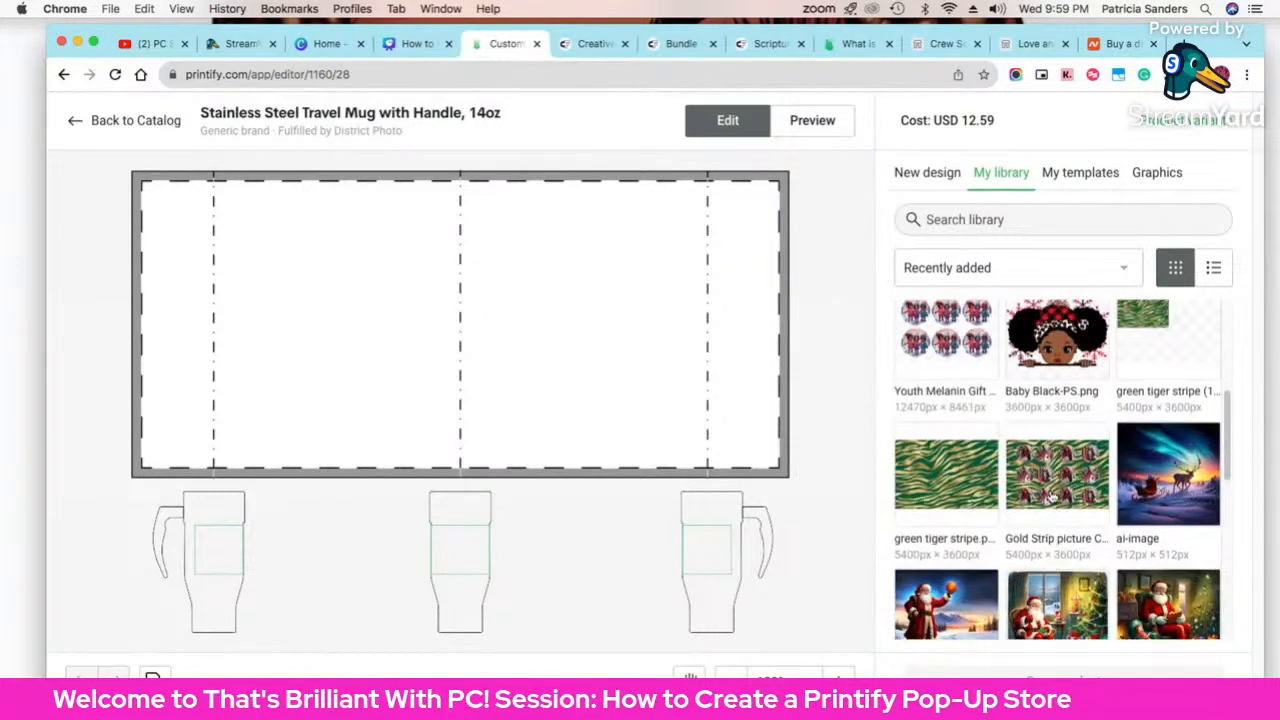
pyautogui.click(1050, 420)
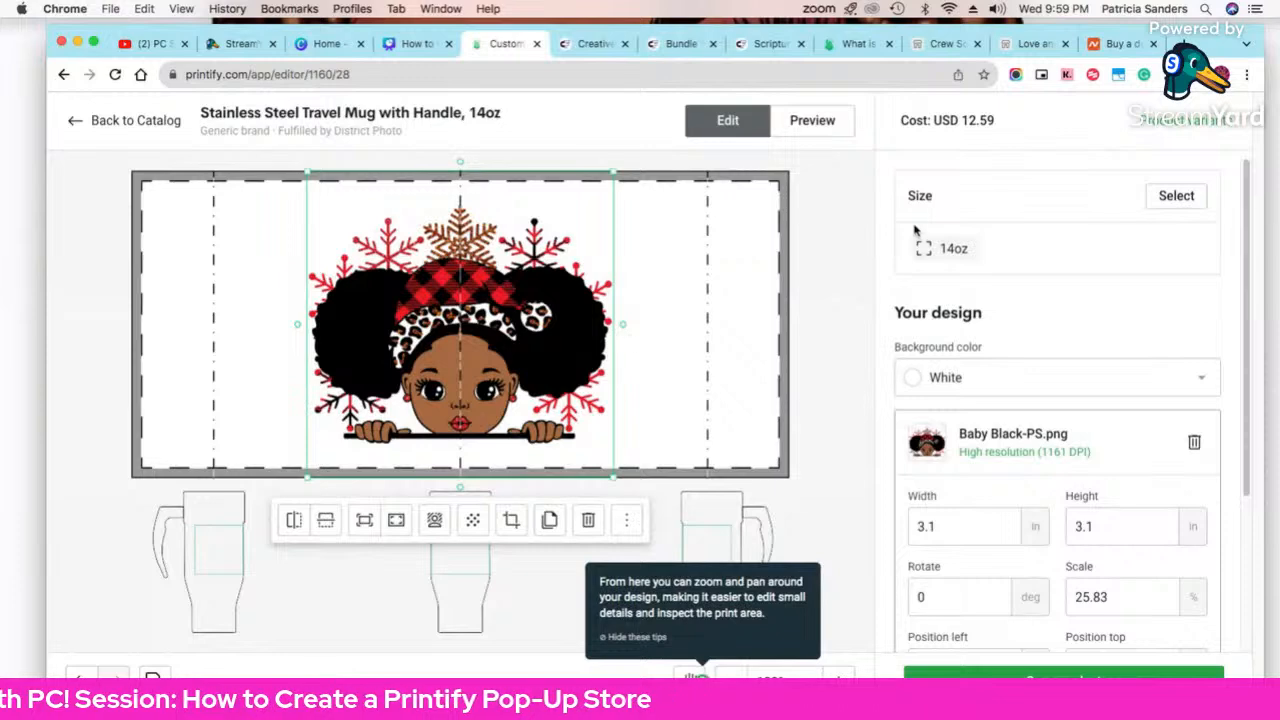
# Step: Preview the mug mockup, then nudge the girl graphic slightly higher
pyautogui.click(812, 121)
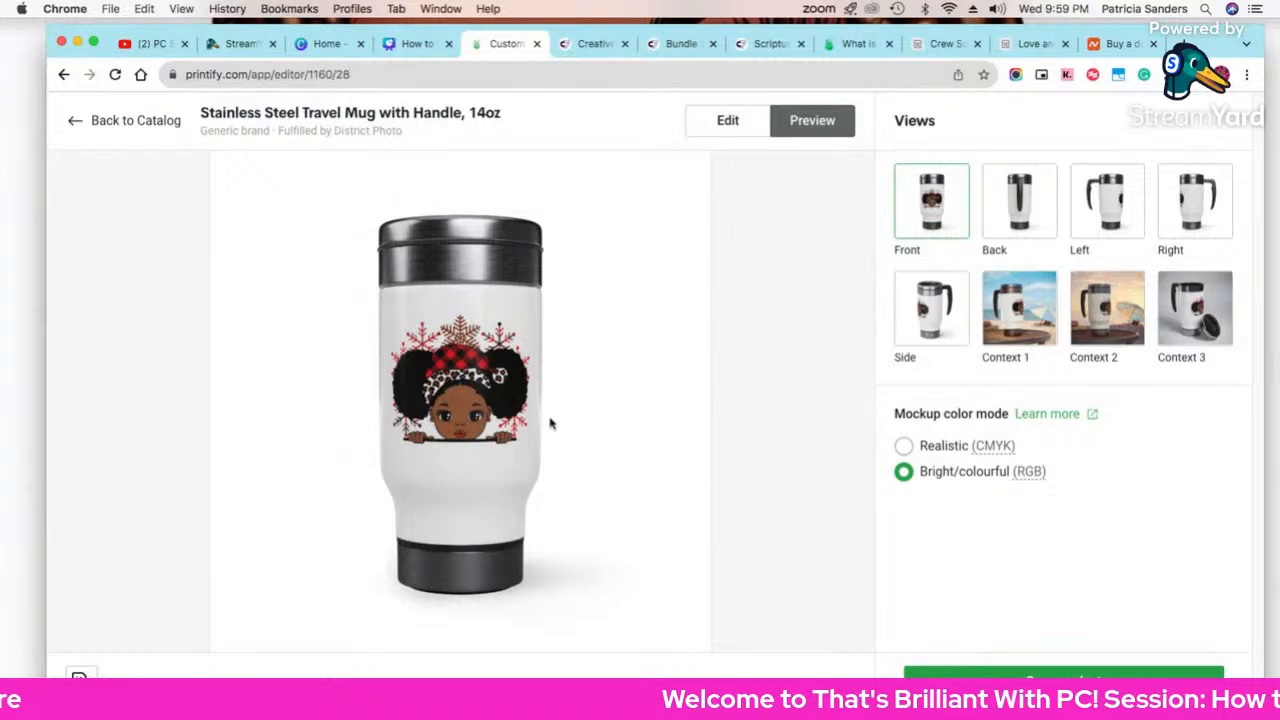
pyautogui.click(722, 131)
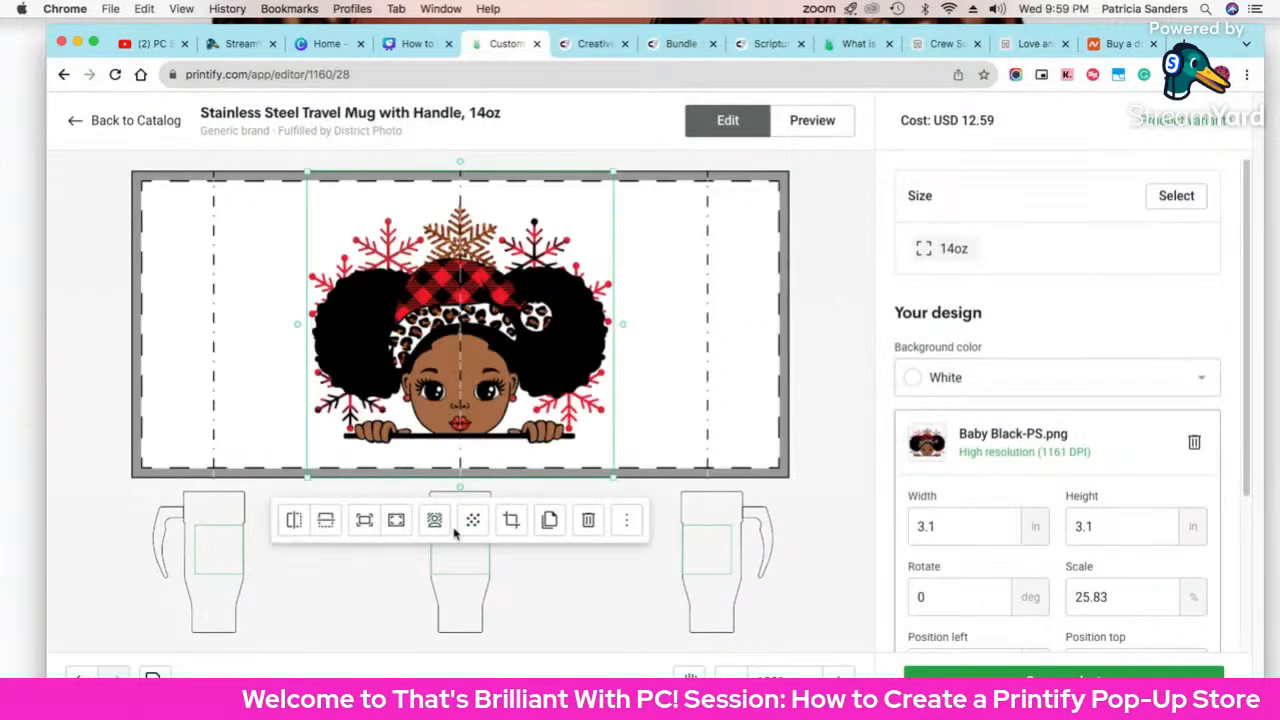
pyautogui.moveTo(498, 386); pyautogui.dragTo(495, 371)
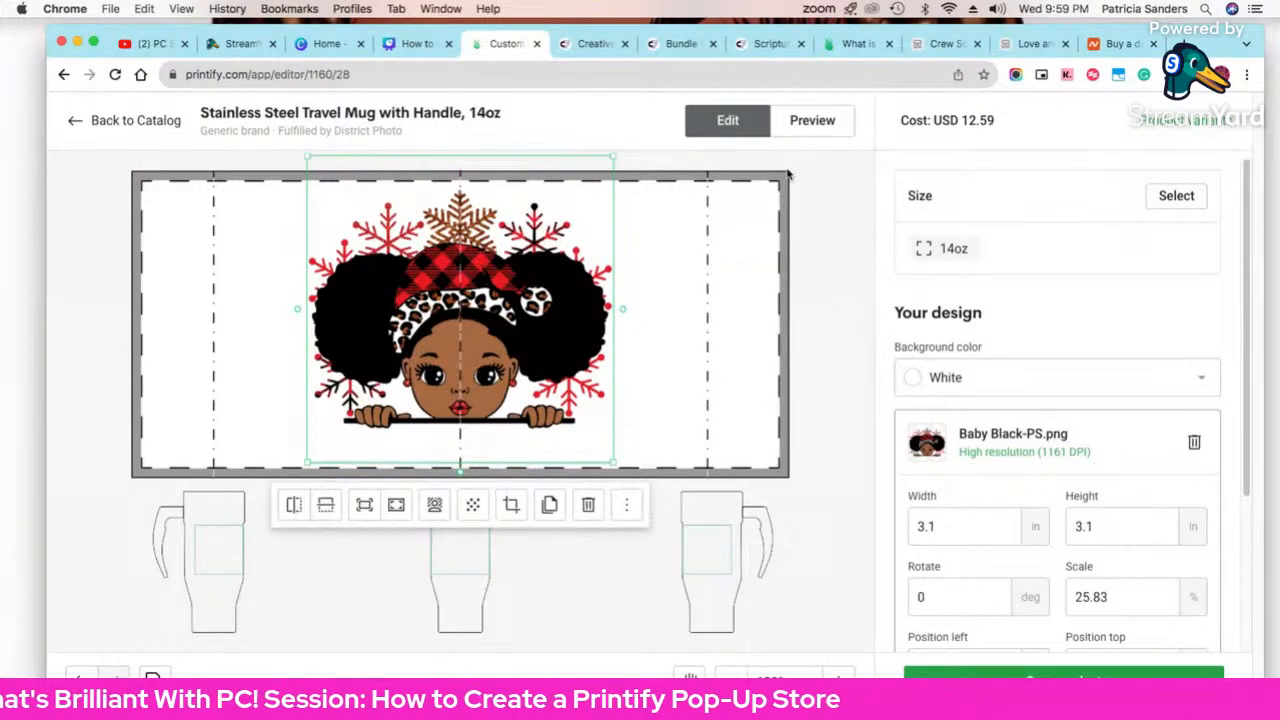
pyautogui.scroll(-3, 1105, 598)
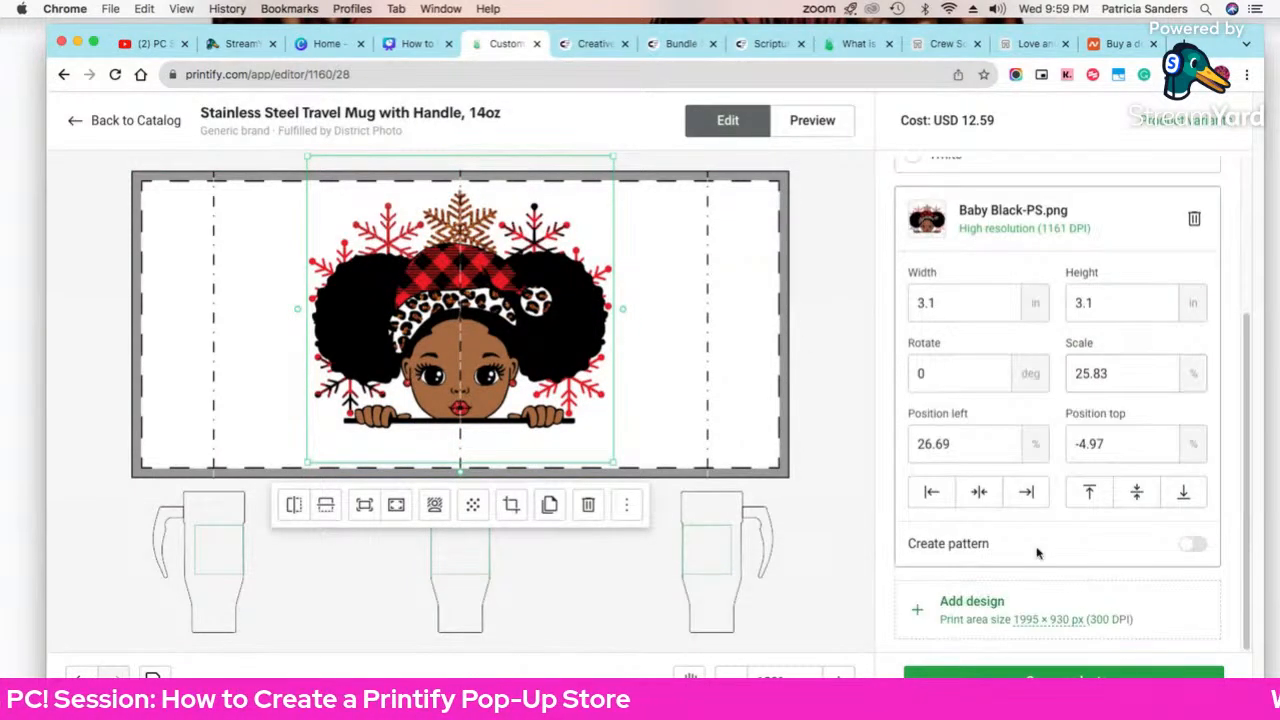
pyautogui.click(972, 602)
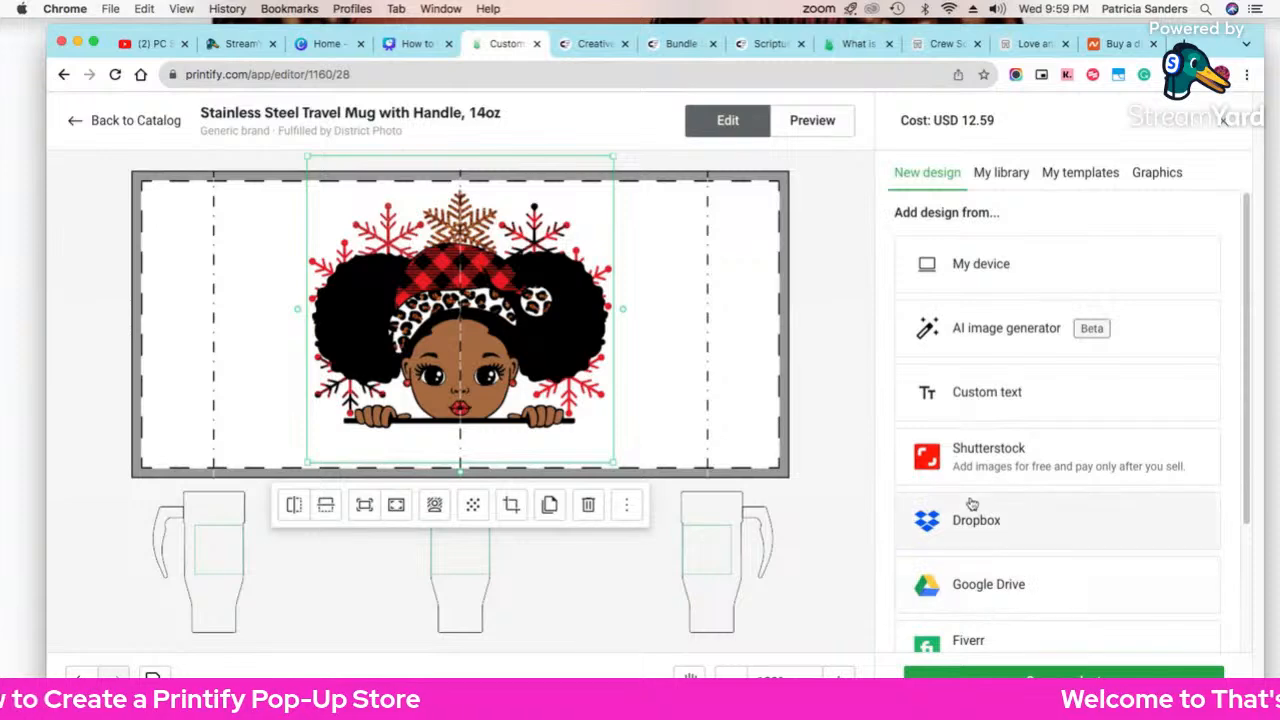
# Step: Add custom text 'Paris' at size 26 below the girl graphic
pyautogui.click(967, 410)
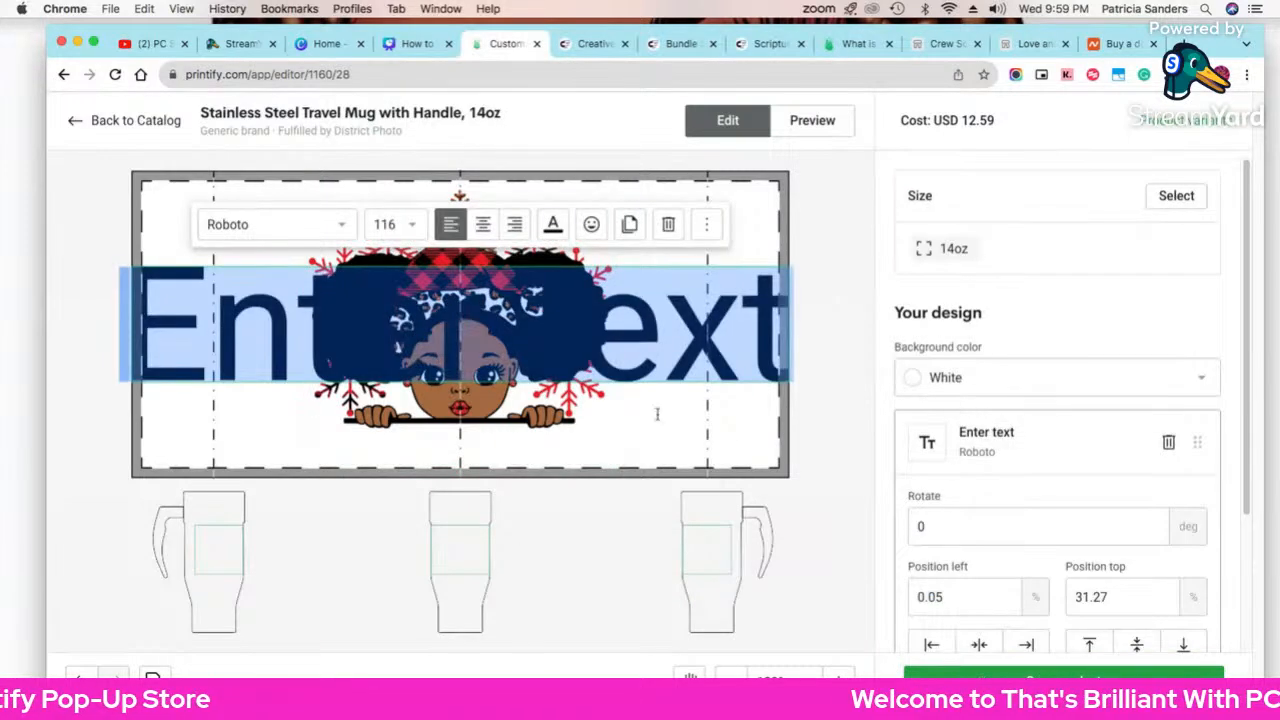
pyautogui.click(410, 226)
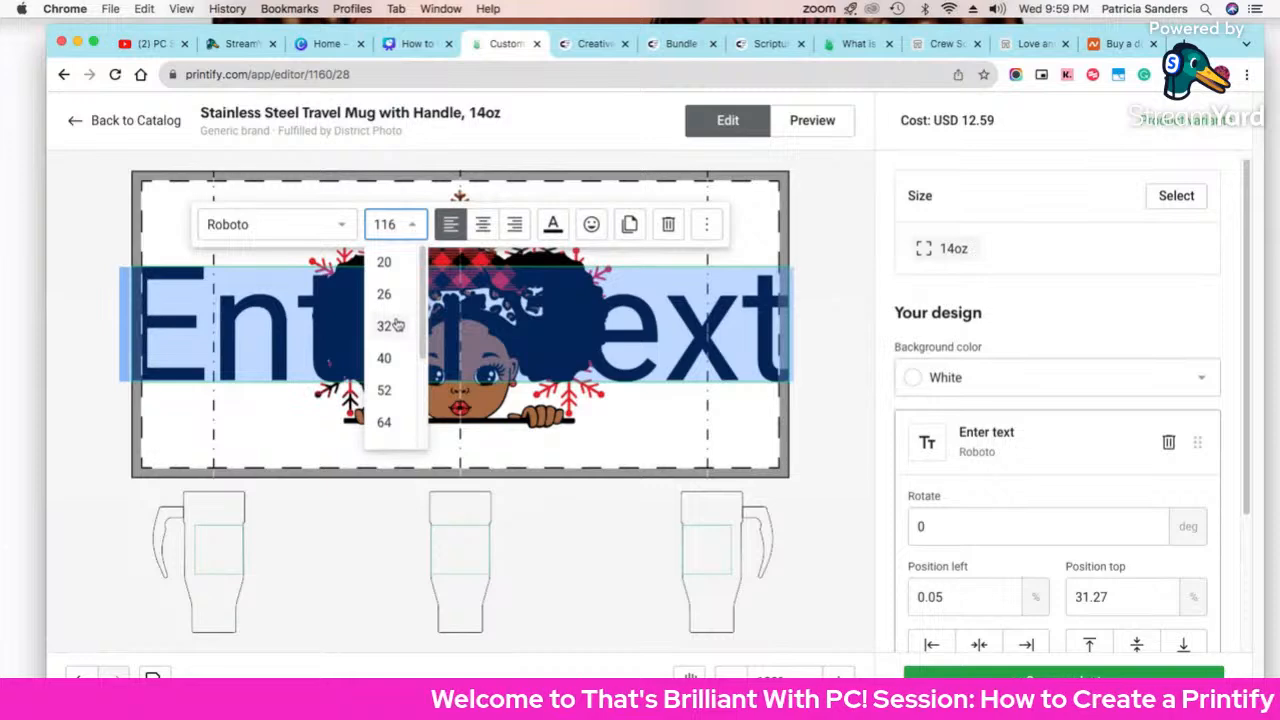
pyautogui.scroll(-2, 391, 320)
pyautogui.scroll(2, 388, 320)
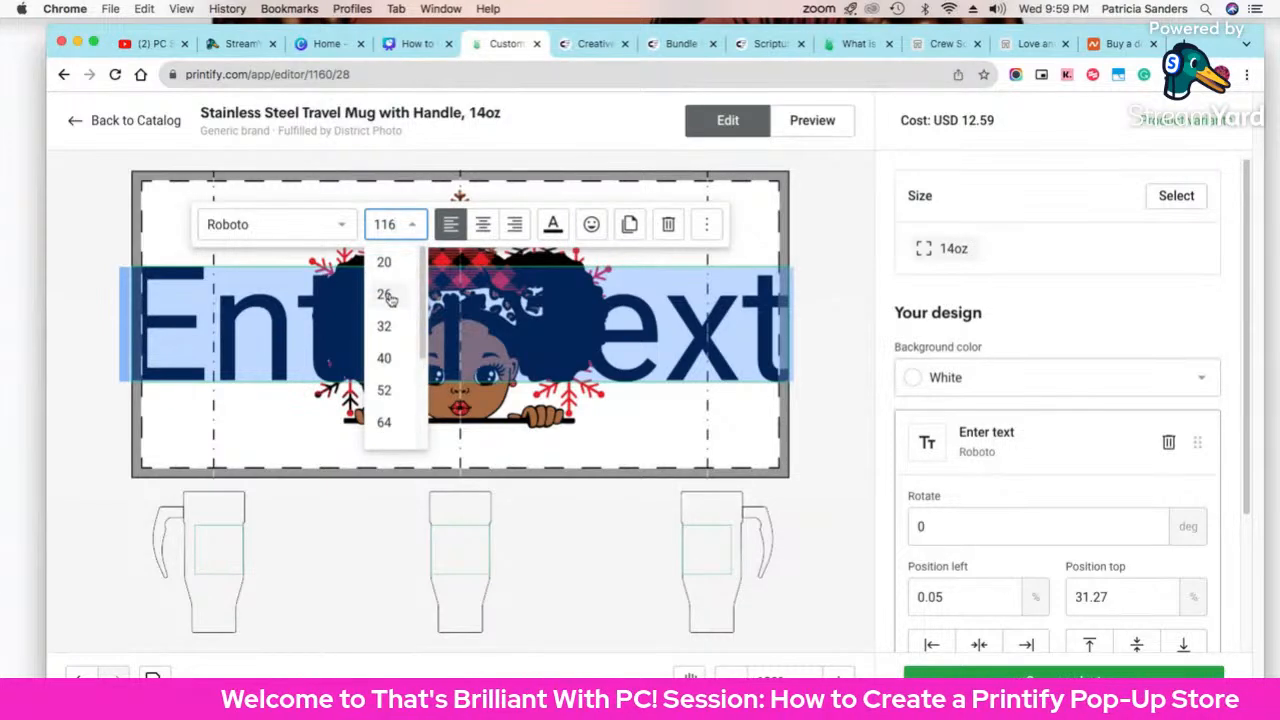
pyautogui.click(386, 294)
pyautogui.moveTo(468, 336); pyautogui.dragTo(467, 455)
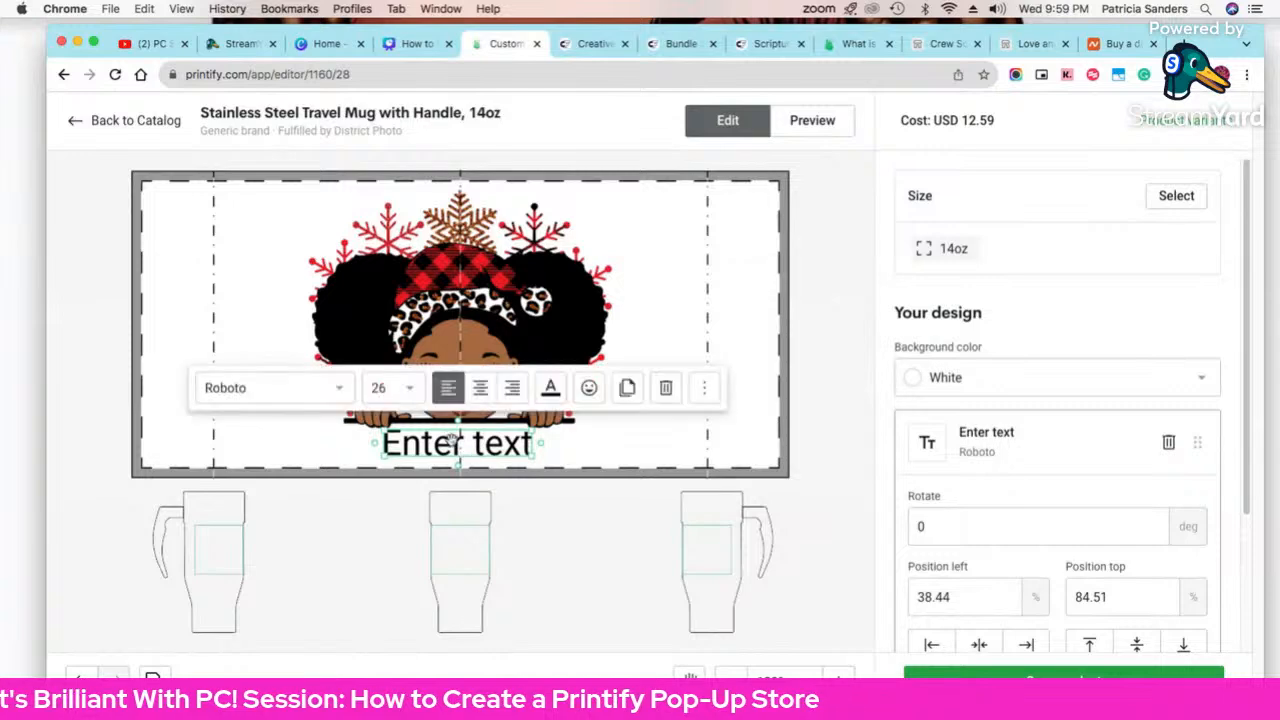
pyautogui.doubleClick(451, 440)
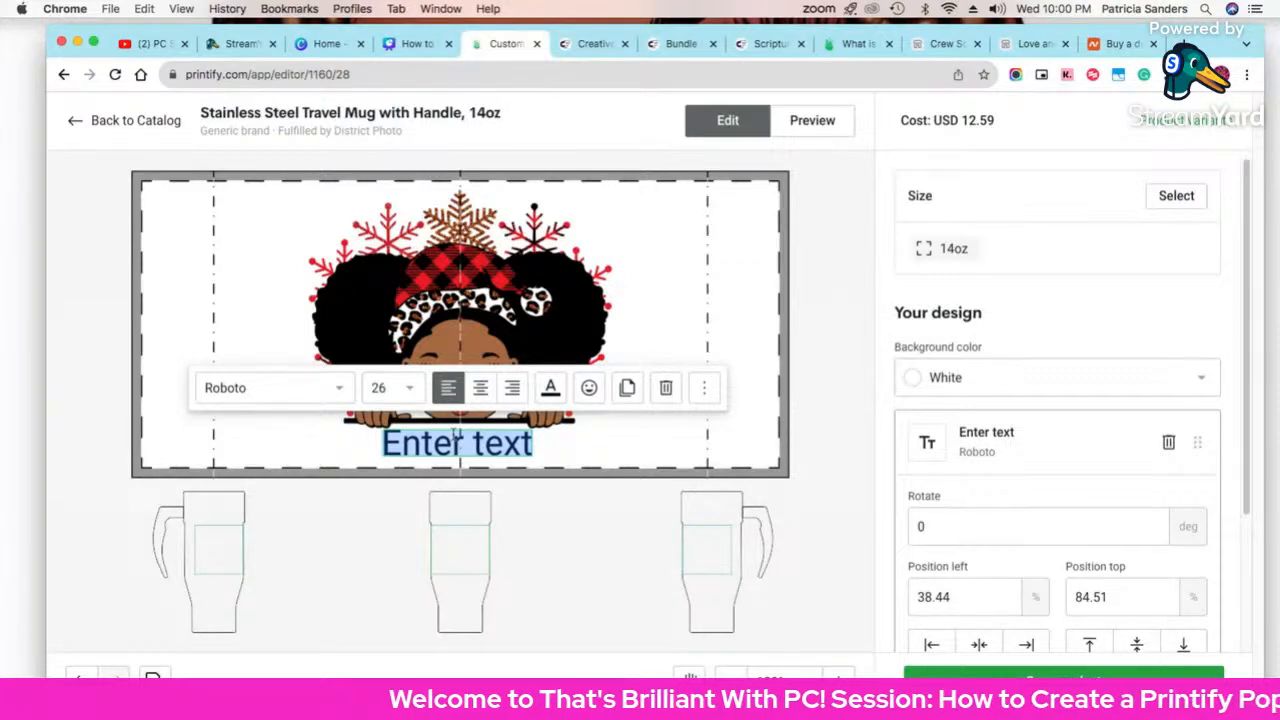
pyautogui.write('Paris')
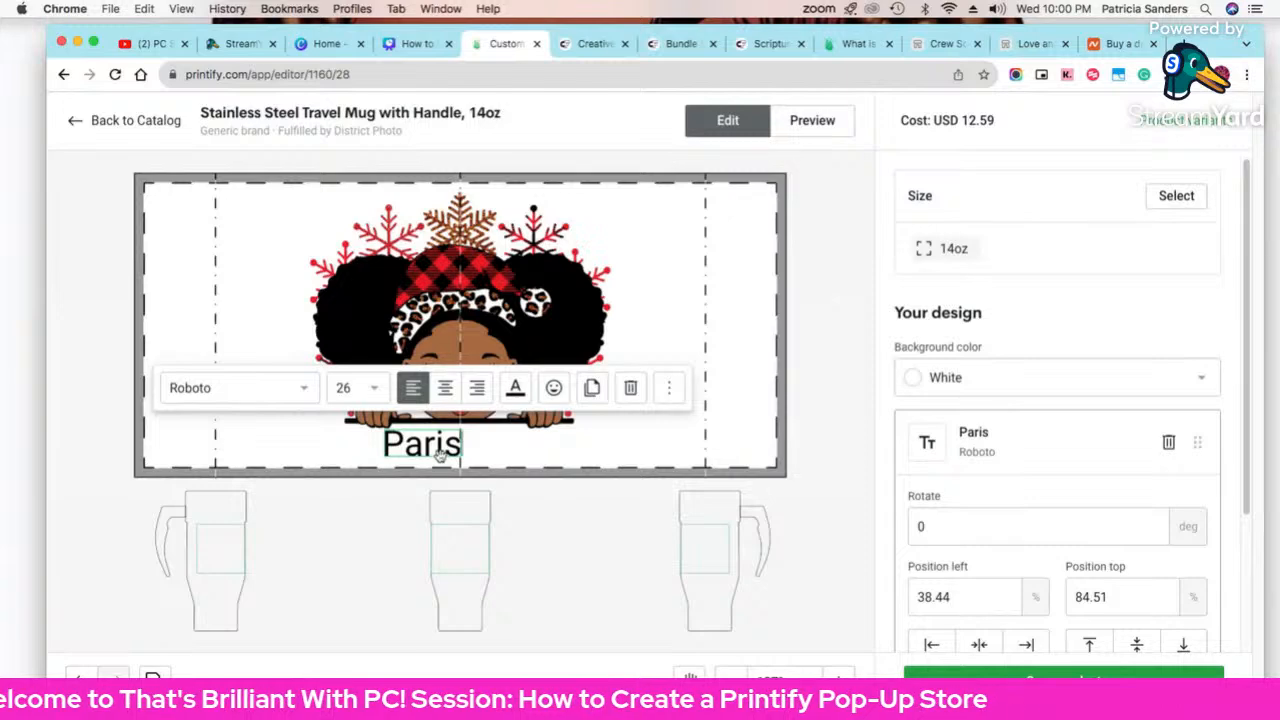
pyautogui.moveTo(439, 455); pyautogui.dragTo(473, 456)
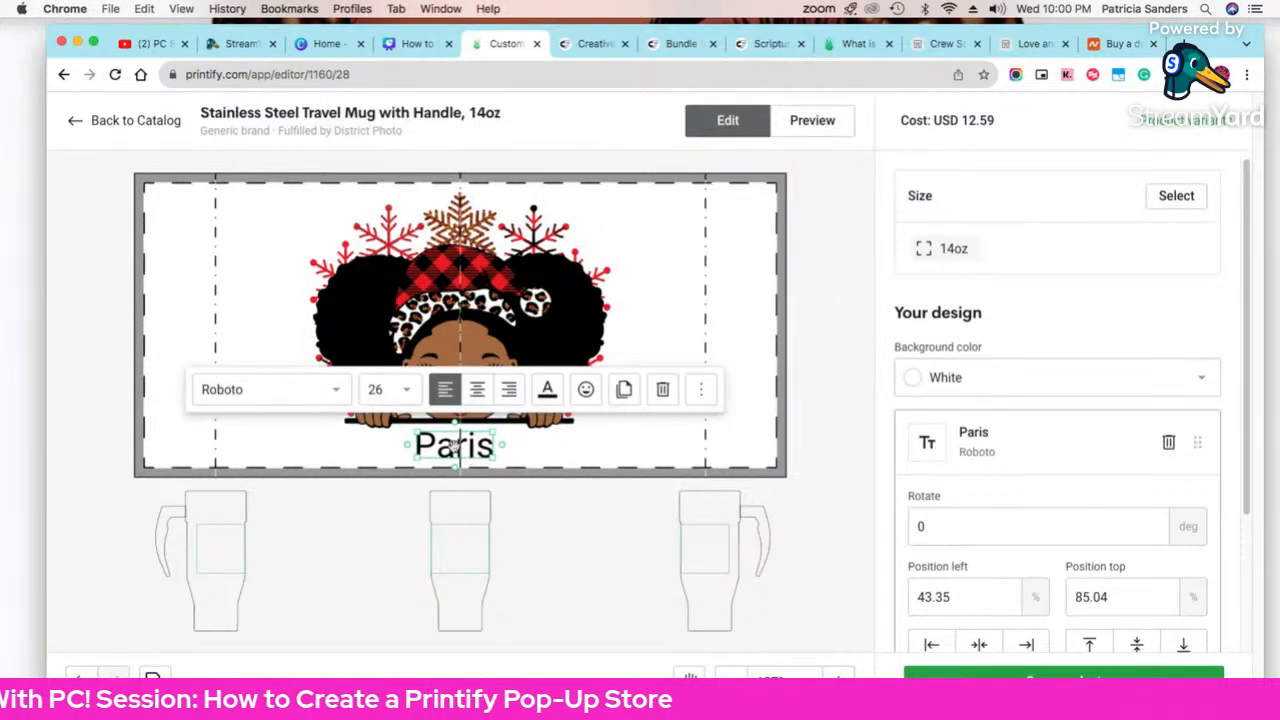
# Step: Set the Paris text to the Handwriting font Alex Brush, enlarge it to 33.5 and centre it
pyautogui.click(337, 391)
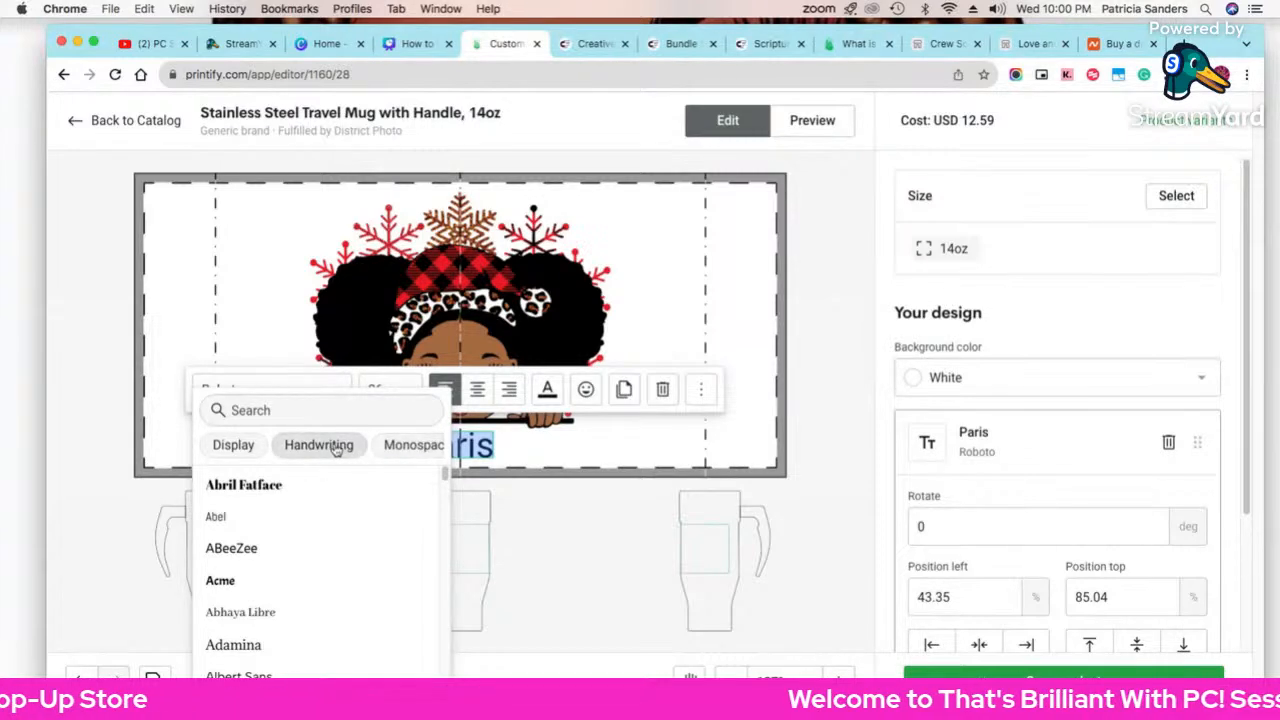
pyautogui.click(348, 447)
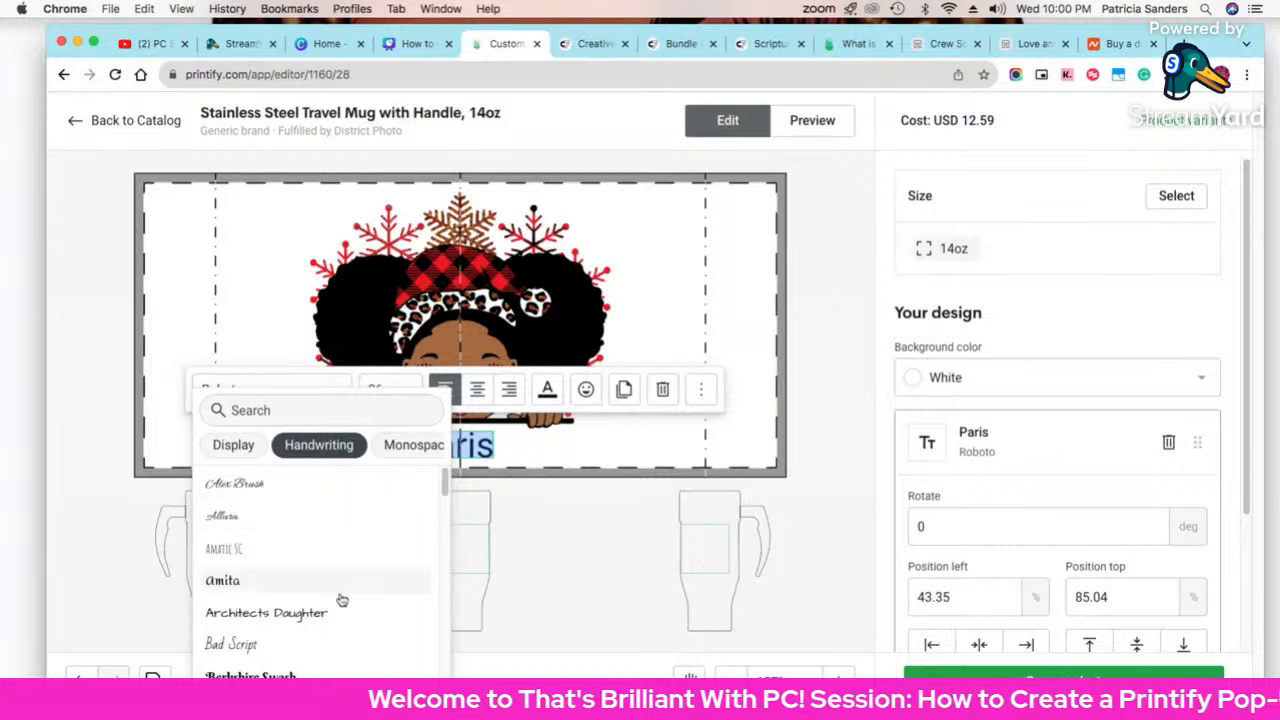
pyautogui.click(236, 483)
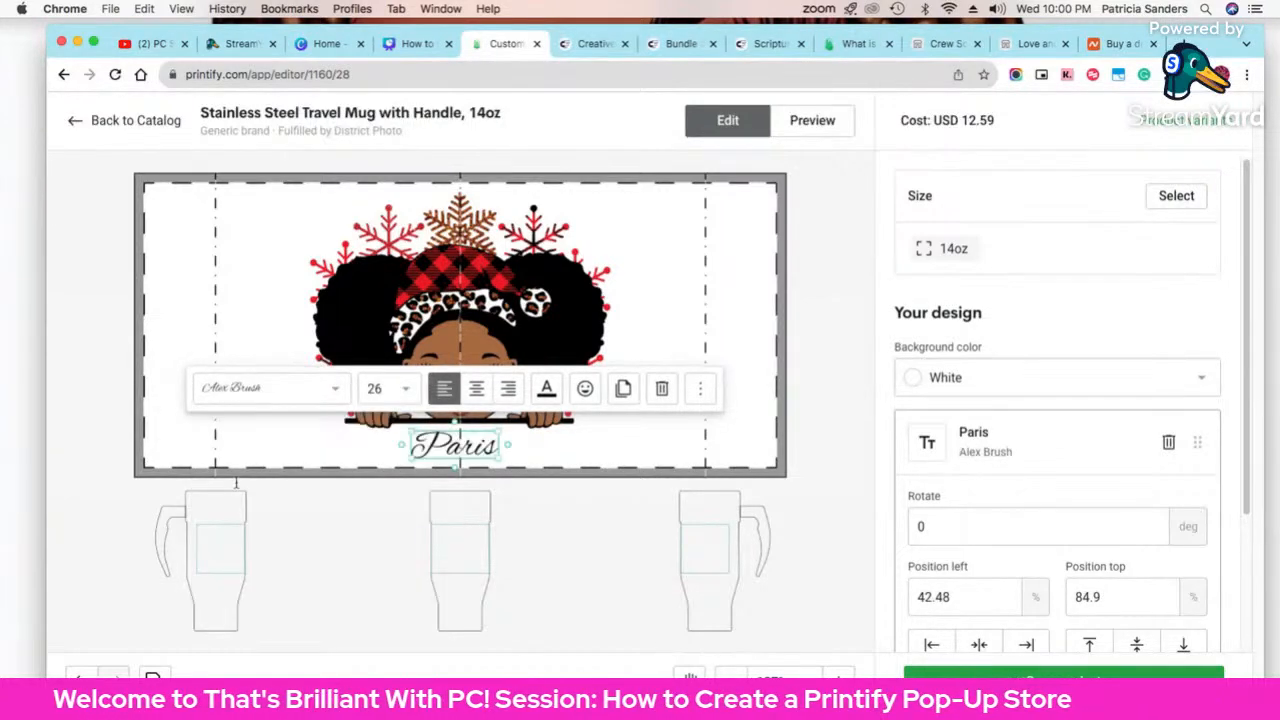
pyautogui.moveTo(505, 458)
pyautogui.mouseDown()
pyautogui.moveTo(530, 459)
pyautogui.moveTo(503, 451)
pyautogui.mouseUp()
pyautogui.click(531, 459)
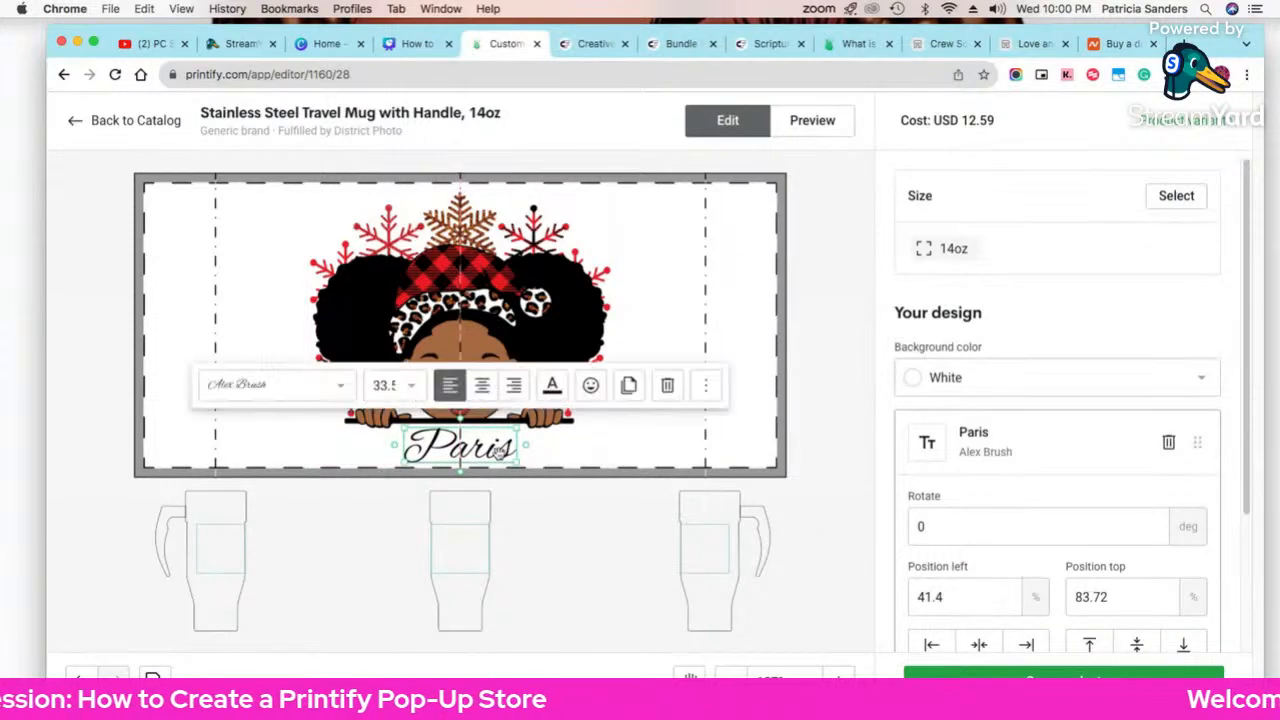
# Step: Replace 'Paris' with a personalised two-word name, centre it, and preview the mug mockup
pyautogui.click(813, 119)
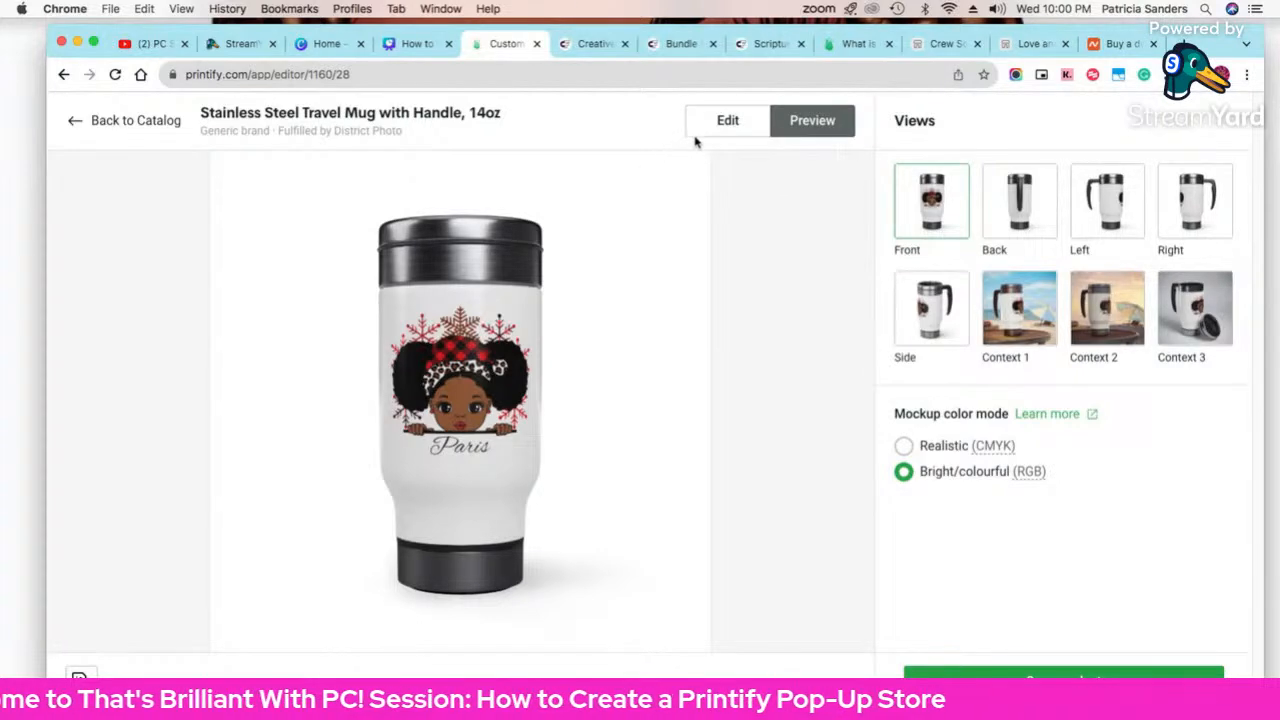
pyautogui.click(720, 121)
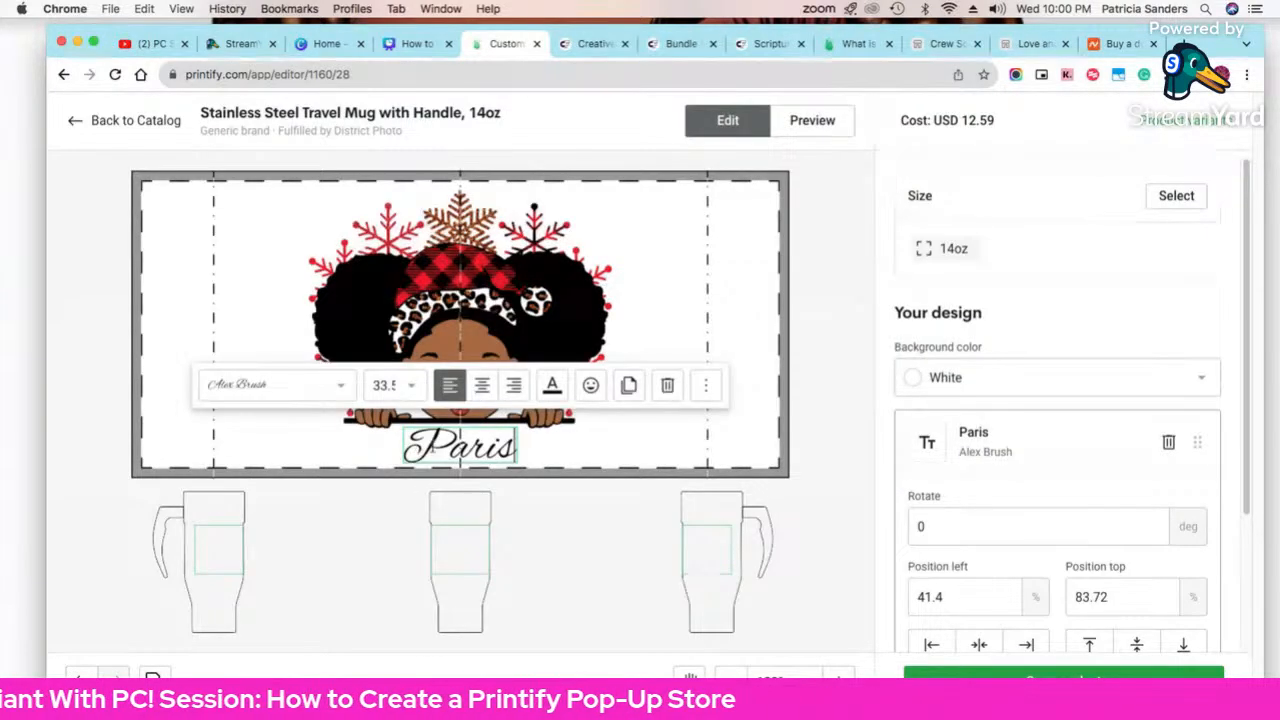
pyautogui.doubleClick(460, 445)
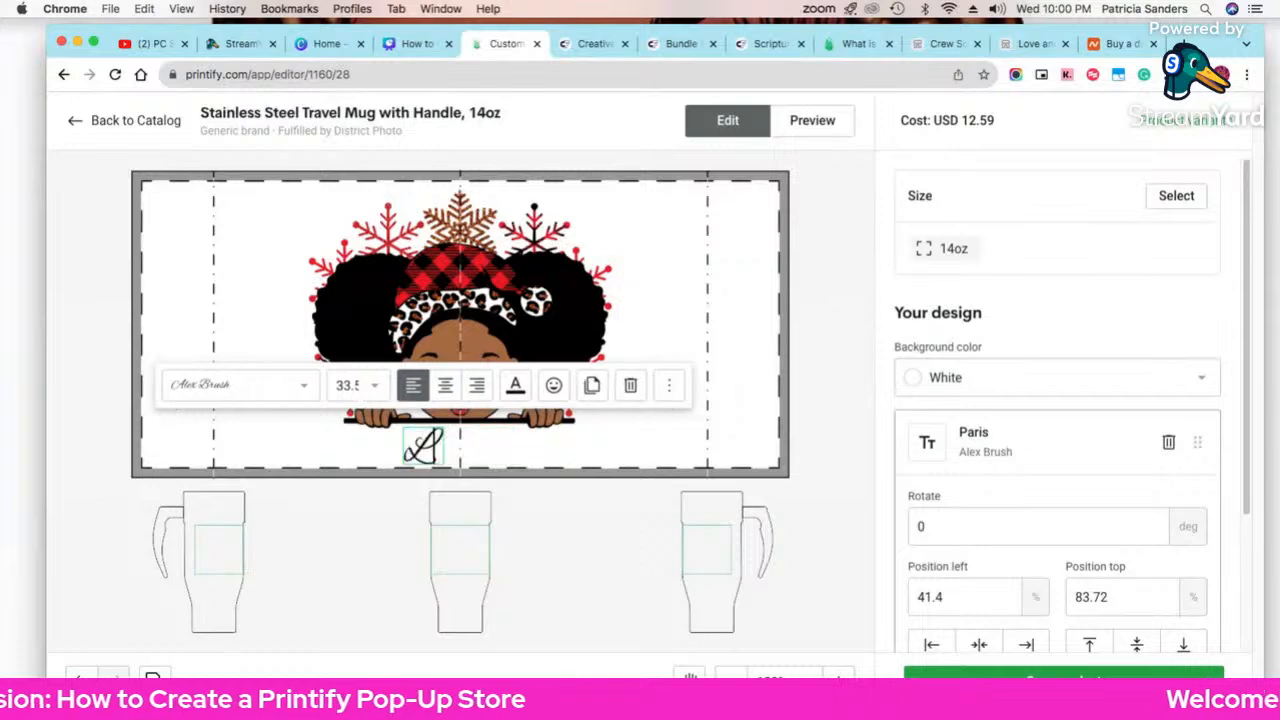
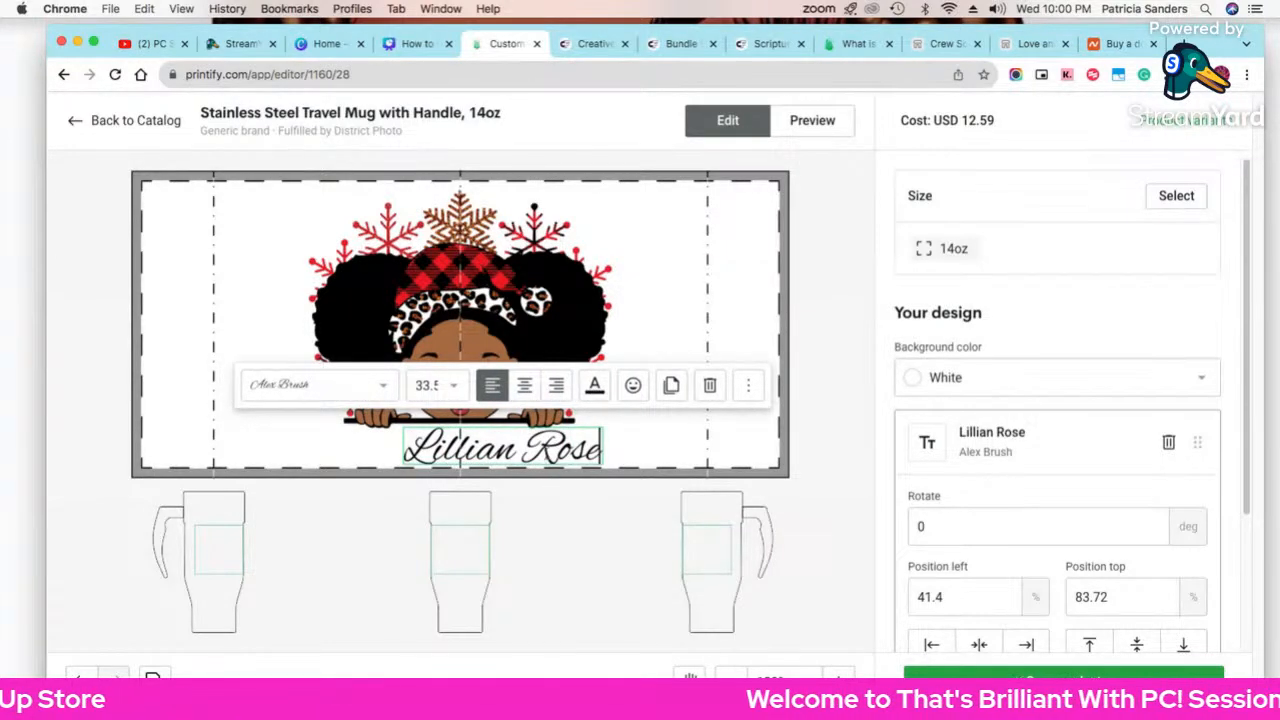
pyautogui.moveTo(535, 455); pyautogui.dragTo(492, 462)
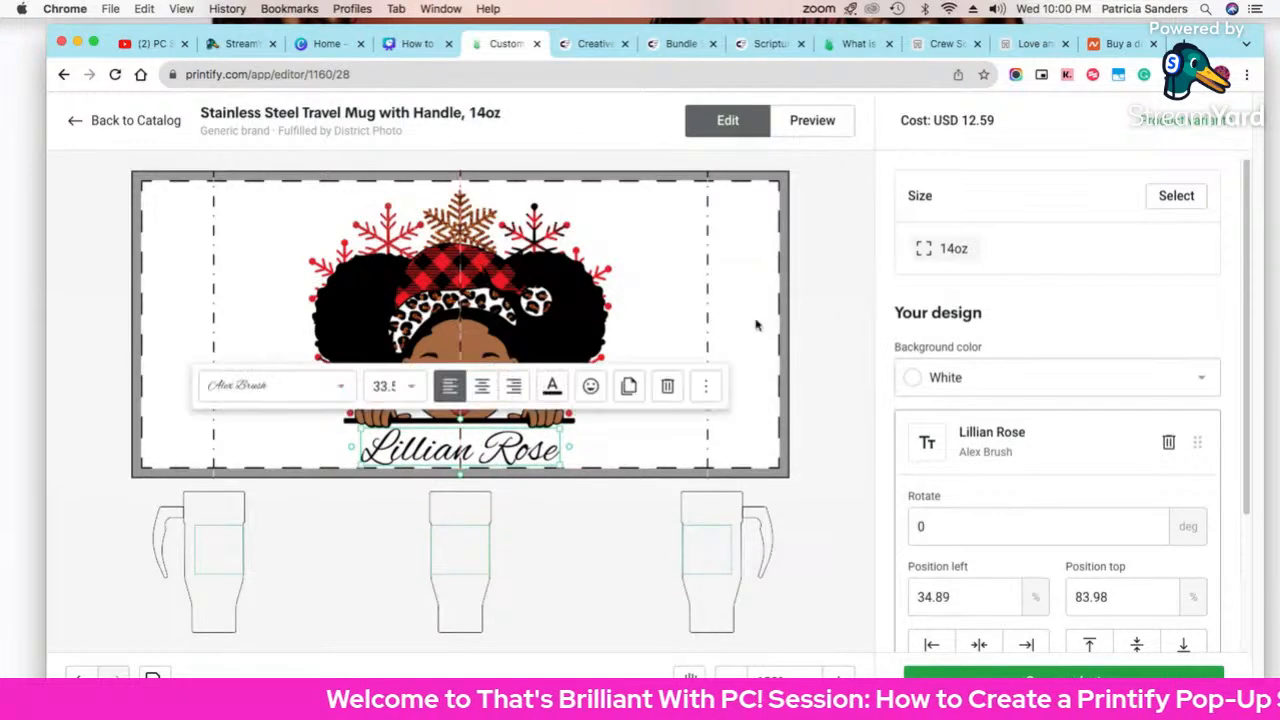
pyautogui.click(812, 120)
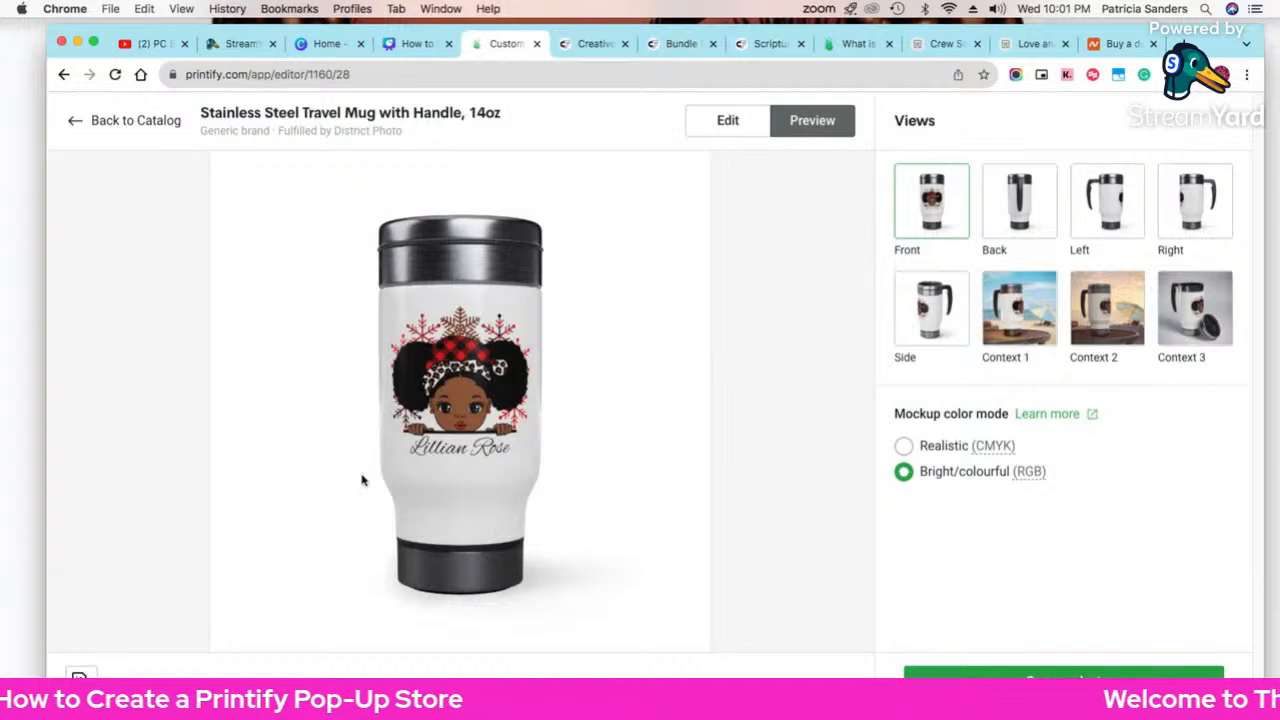
pyautogui.rightClick(609, 250)
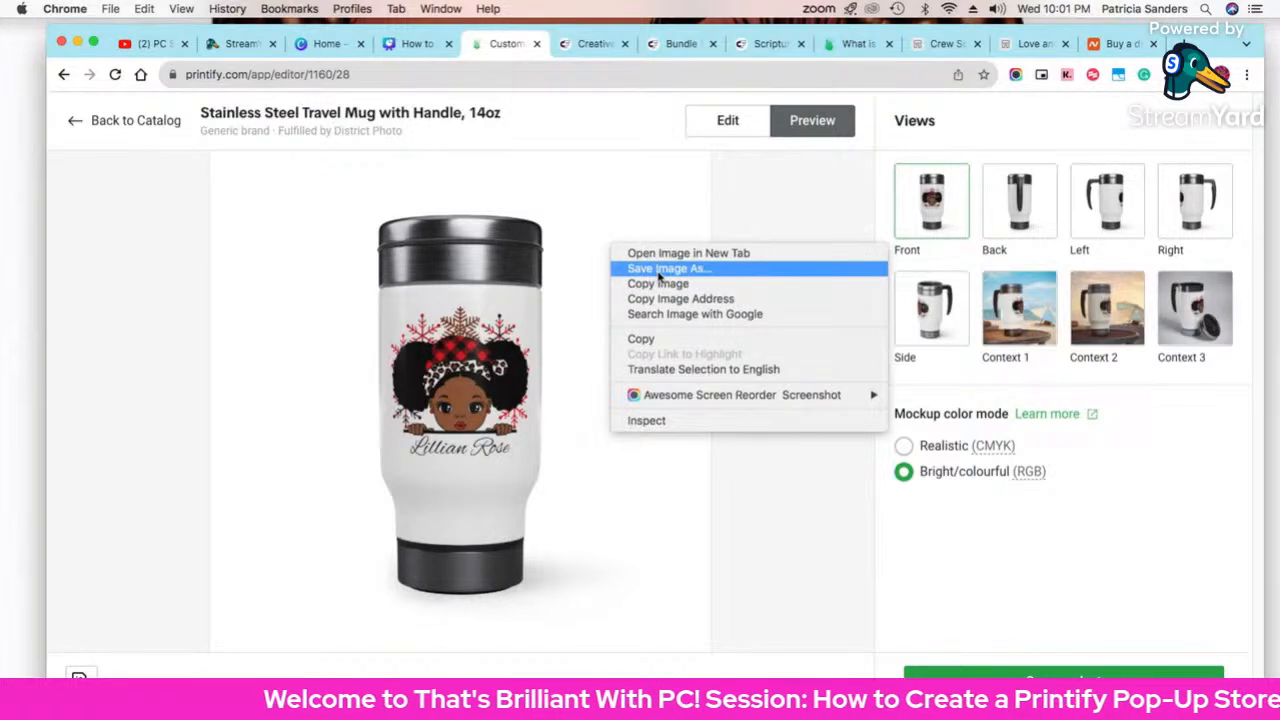
pyautogui.click(567, 492)
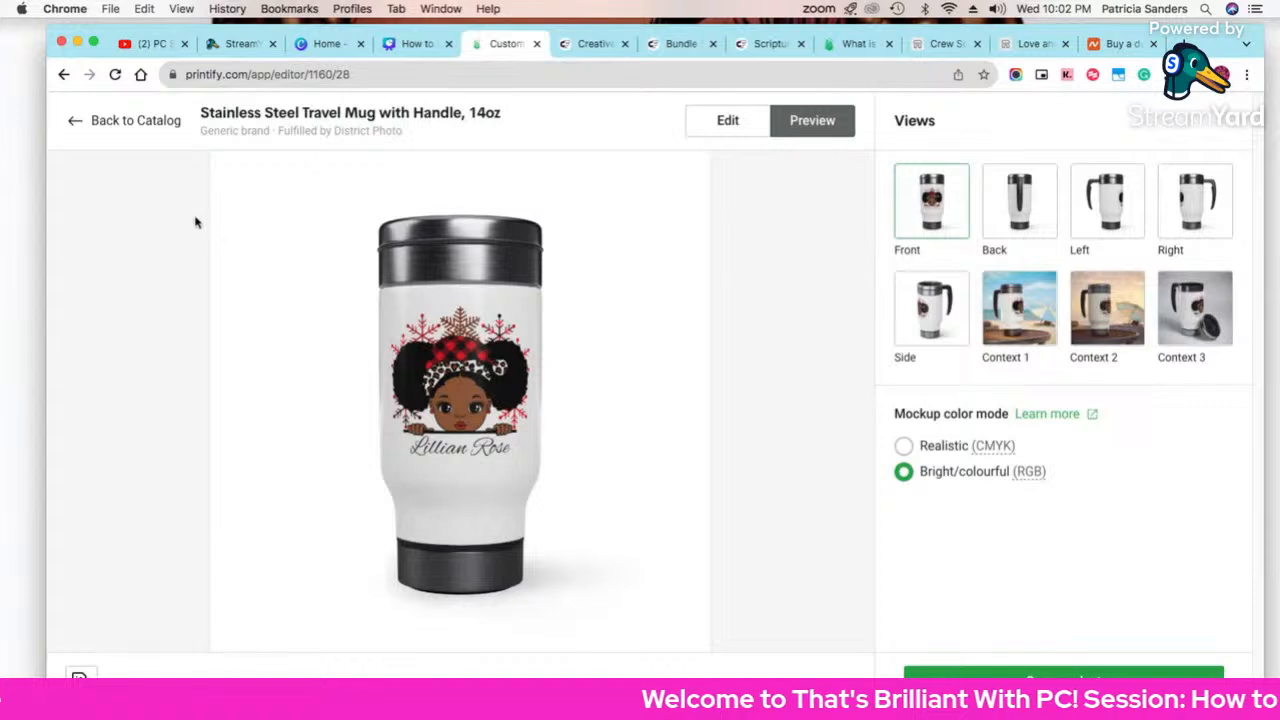
# Step: Leave the mug editor and browse the featured products catalog
pyautogui.click(75, 122)
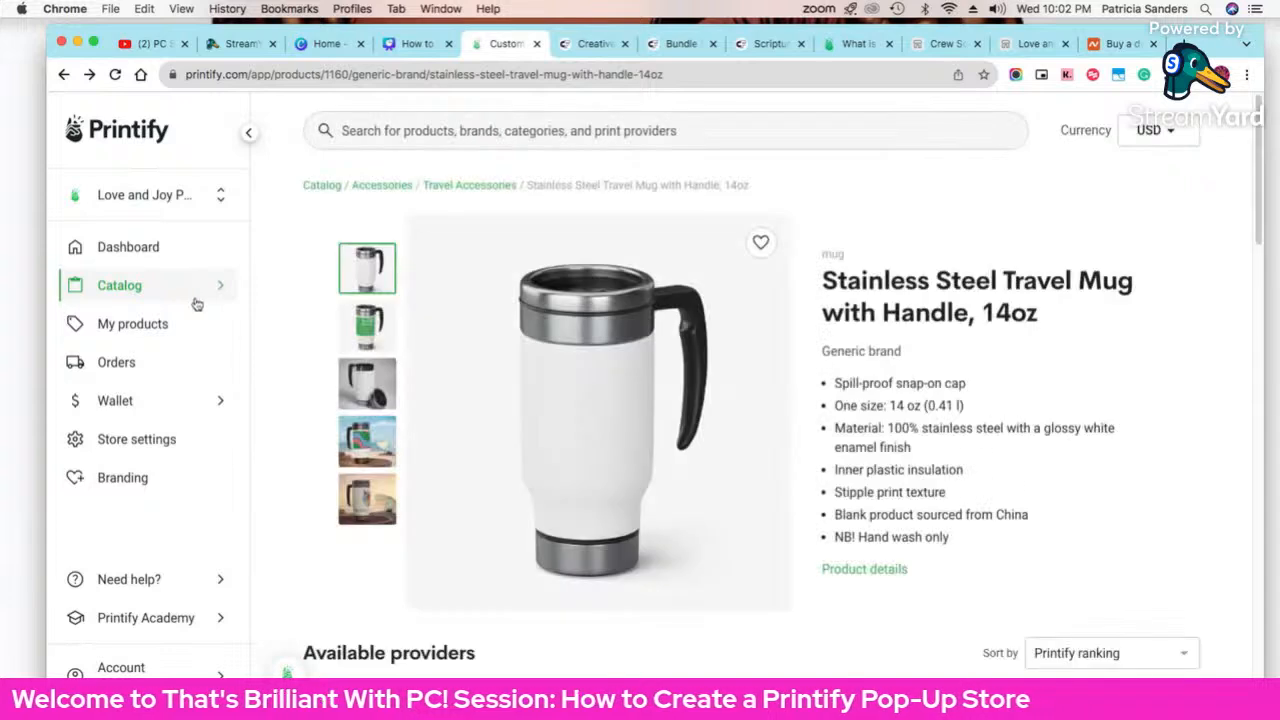
pyautogui.click(216, 277)
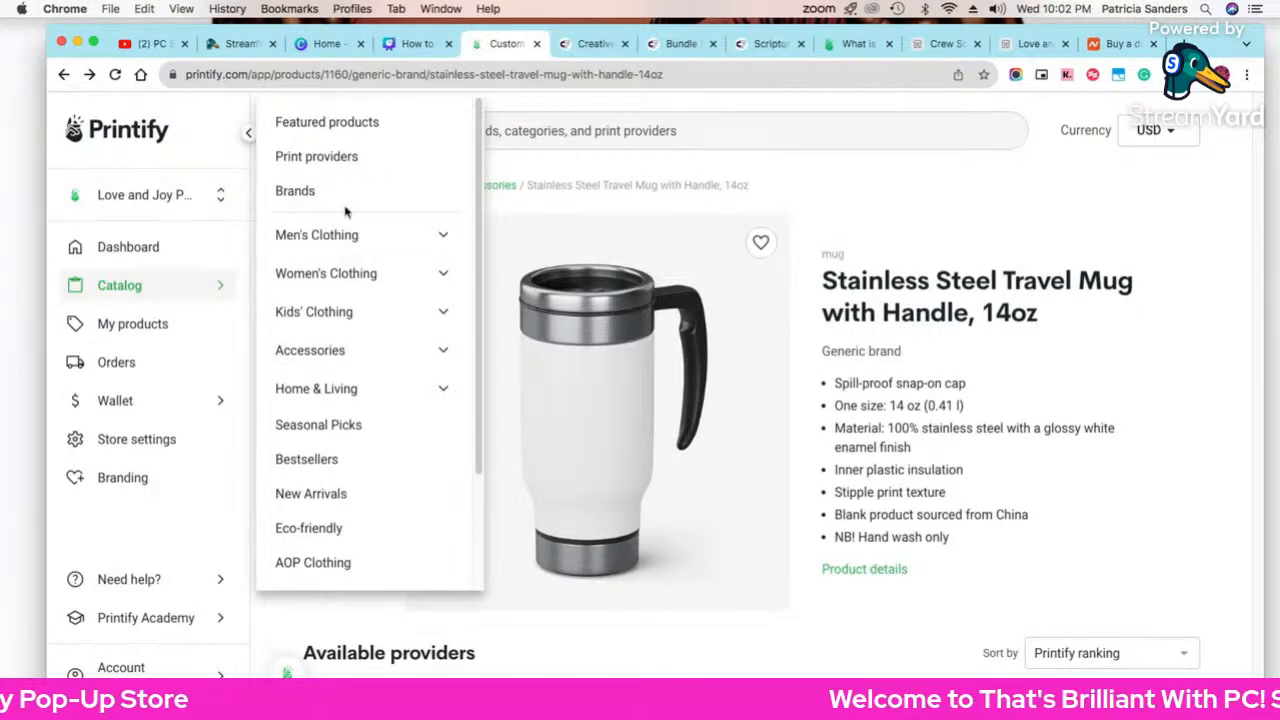
pyautogui.click(350, 122)
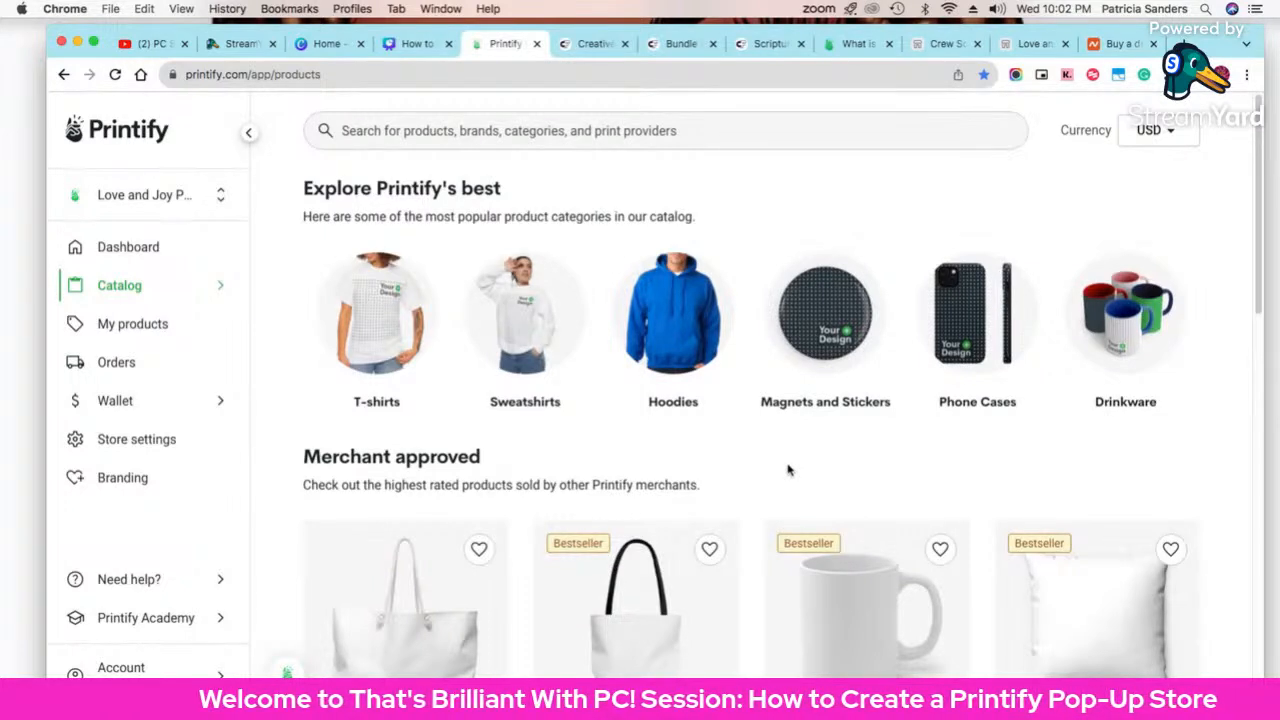
pyautogui.scroll(-1, 788, 470)
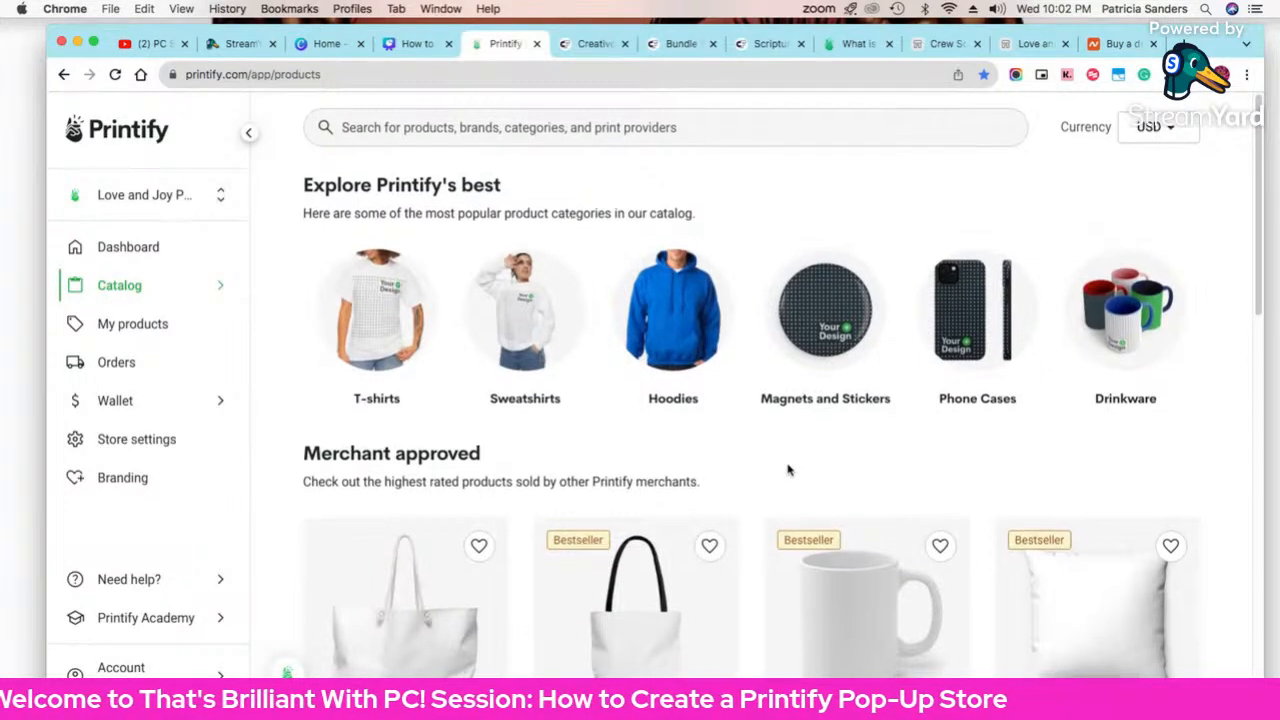
pyautogui.scroll(-3, 788, 470)
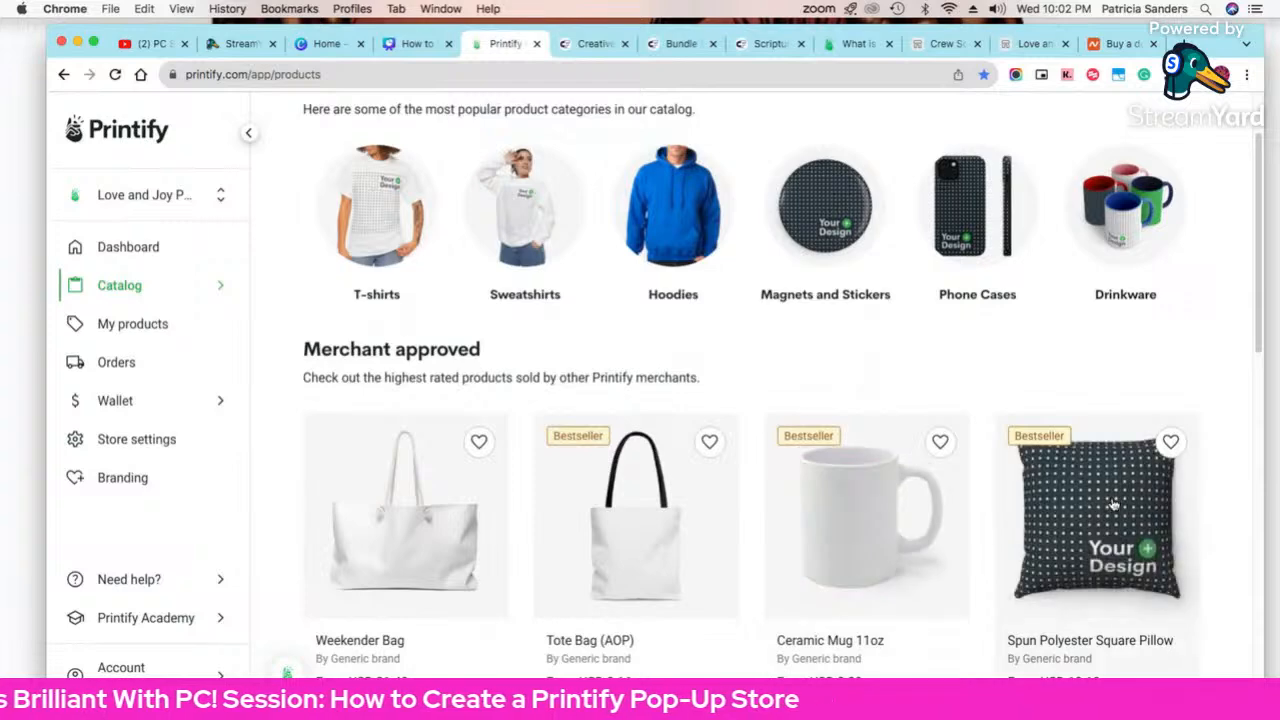
# Step: Open the Spun Polyester Square Pillow and start designing with MWW On Demand
pyautogui.click(1113, 505)
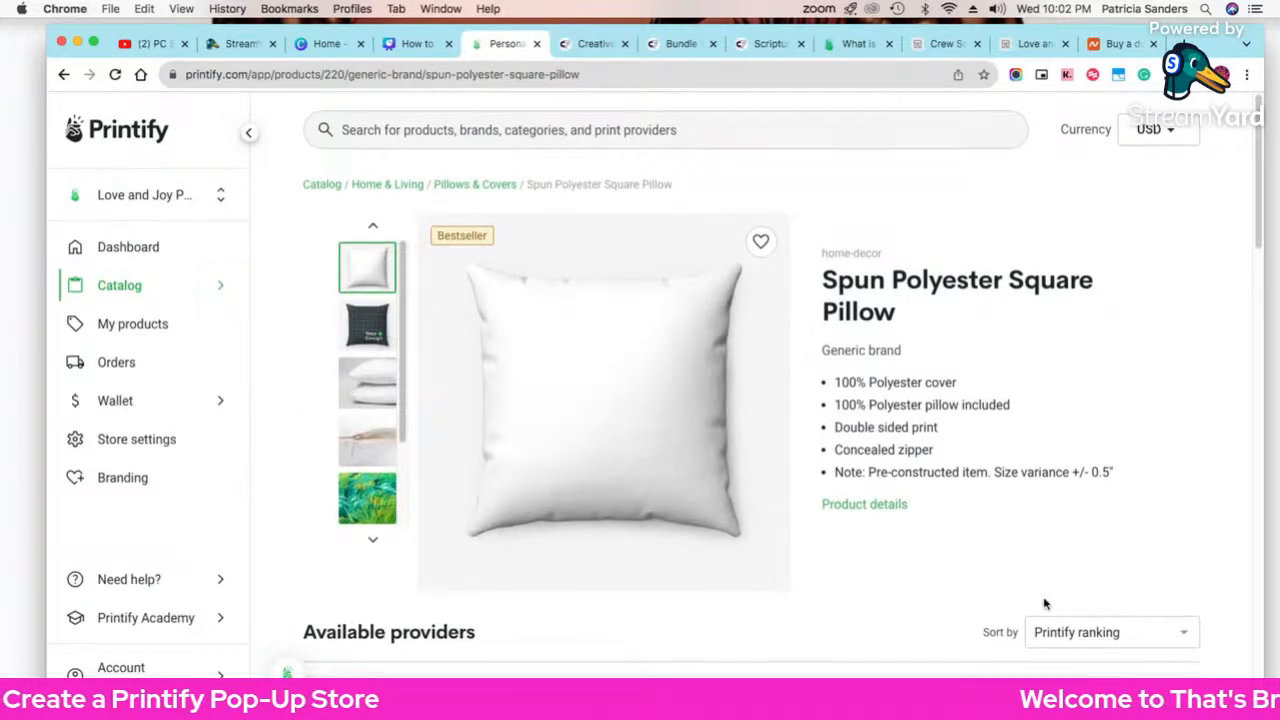
pyautogui.scroll(-1, 1045, 604)
pyautogui.click(1118, 666)
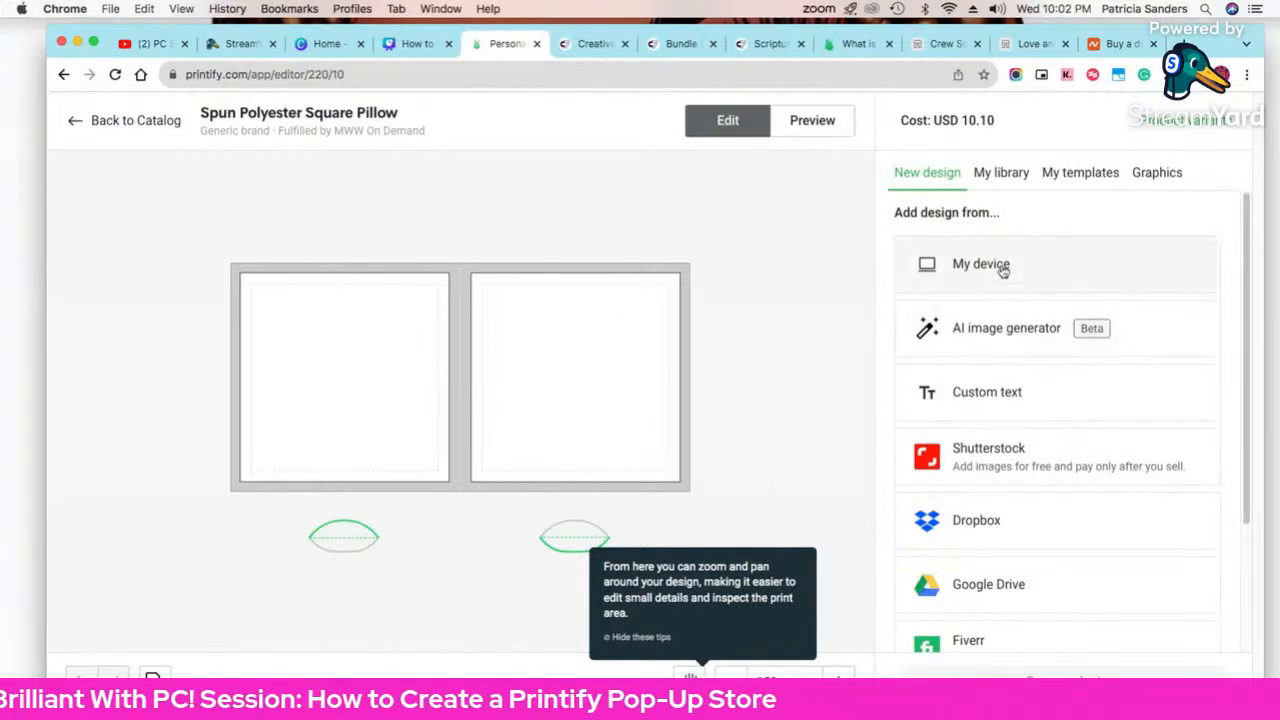
# Step: Add Baby Black-PS.png from My library to the pillow and check its mockup
pyautogui.click(1001, 172)
pyautogui.scroll(-10, 1037, 463)
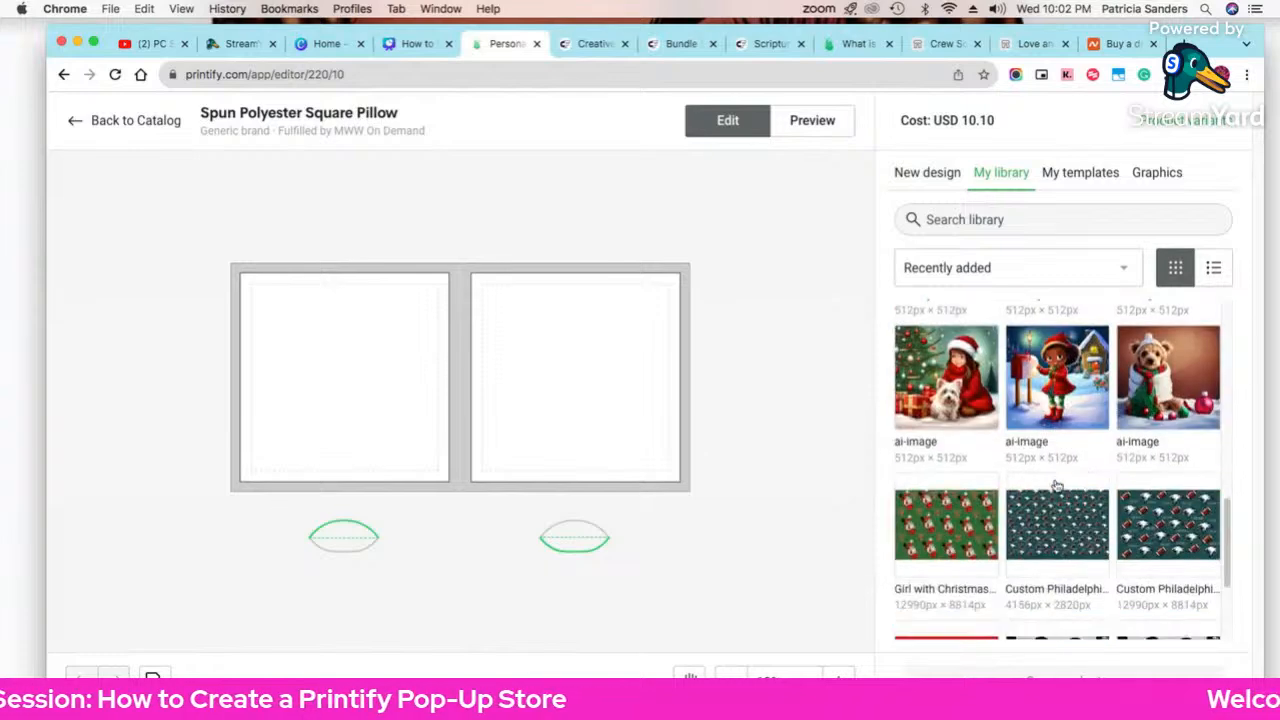
pyautogui.scroll(6, 1050, 480)
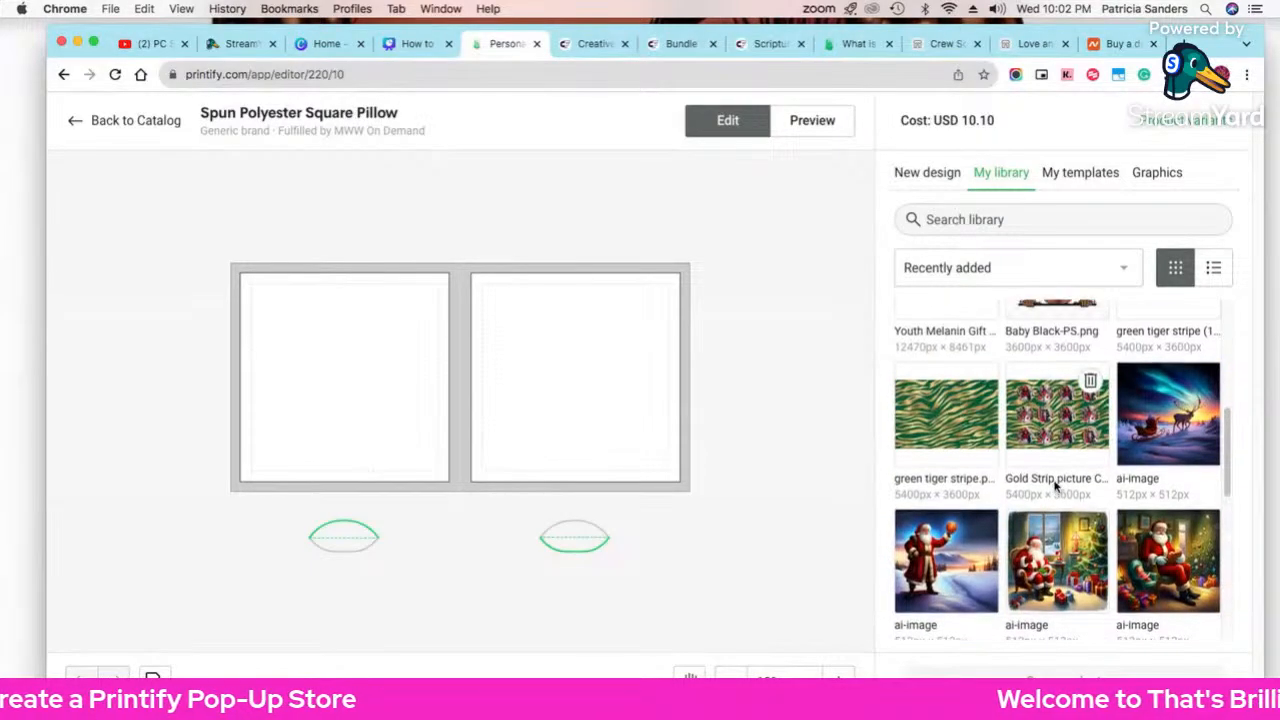
pyautogui.scroll(3, 1055, 490)
pyautogui.click(1053, 521)
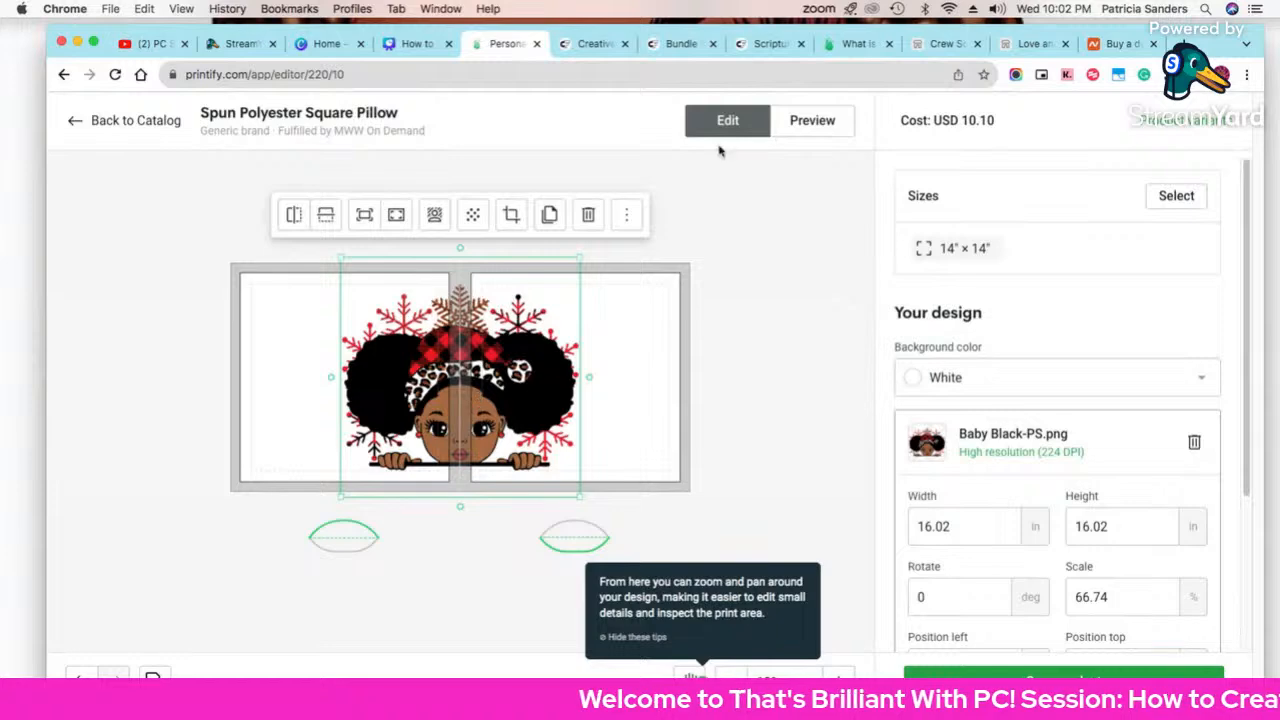
pyautogui.click(812, 120)
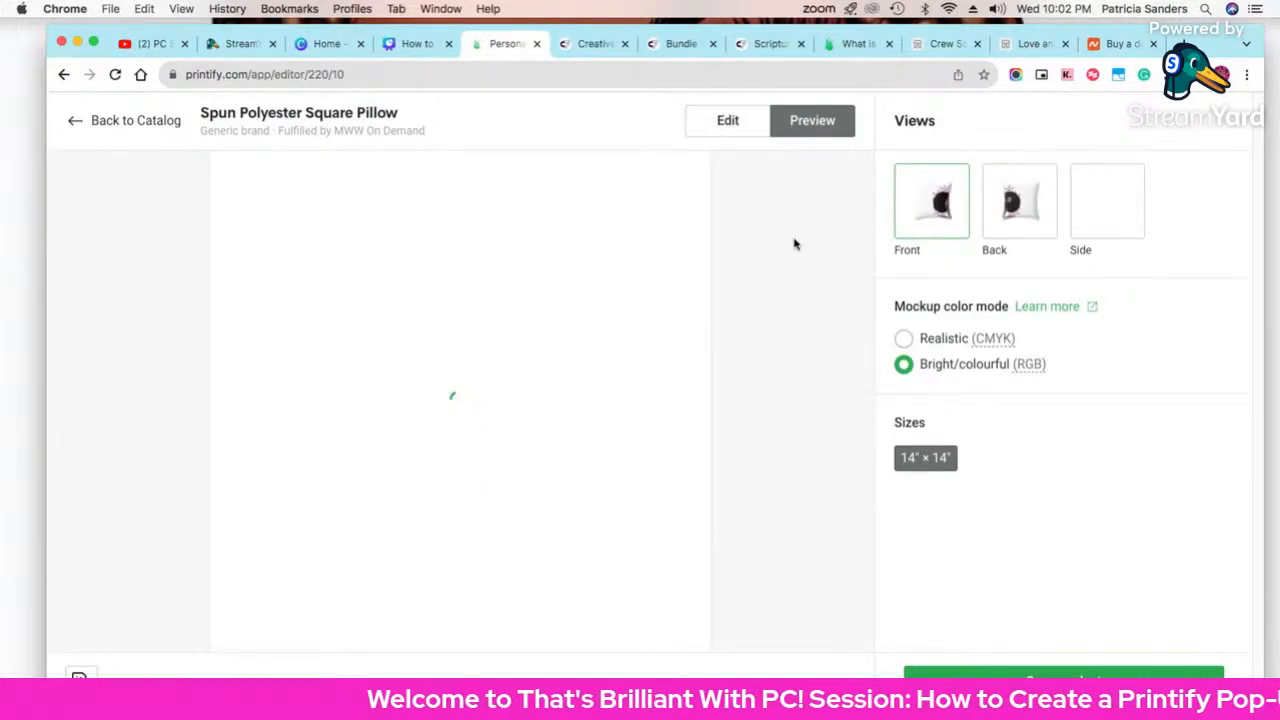
pyautogui.click(736, 126)
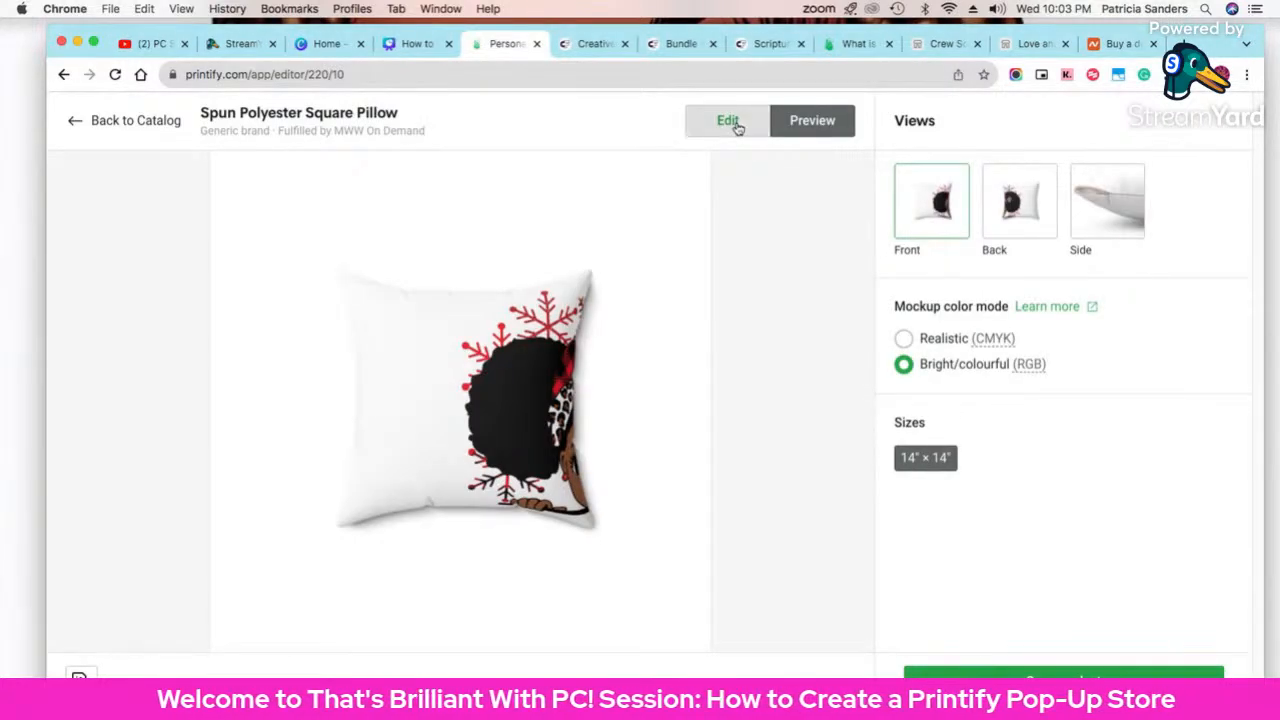
# Step: Move the girl graphic onto the right face and shrink it to 12.51 in
pyautogui.moveTo(498, 392); pyautogui.dragTo(594, 394)
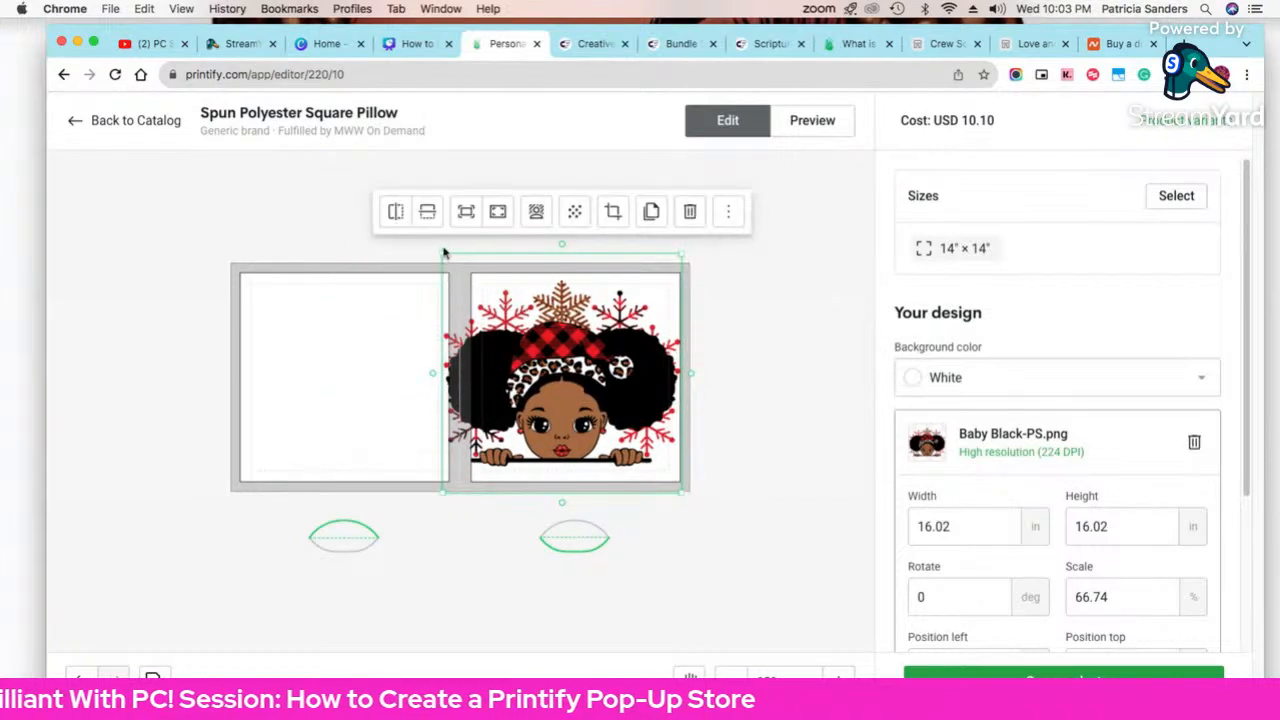
pyautogui.moveTo(443, 252); pyautogui.dragTo(520, 280)
pyautogui.moveTo(547, 339); pyautogui.dragTo(537, 328)
pyautogui.click(785, 366)
pyautogui.click(599, 370)
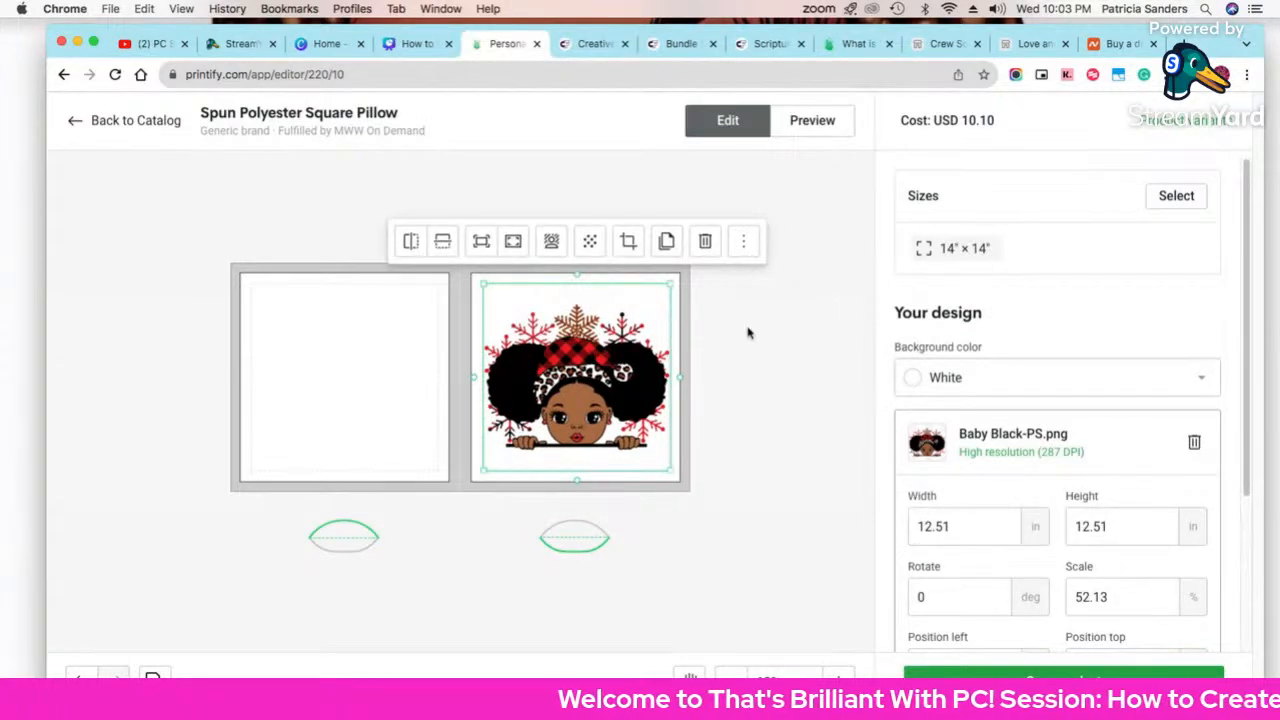
# Step: Set the pillow background colour to Red and nudge the graphic slightly up
pyautogui.click(958, 377)
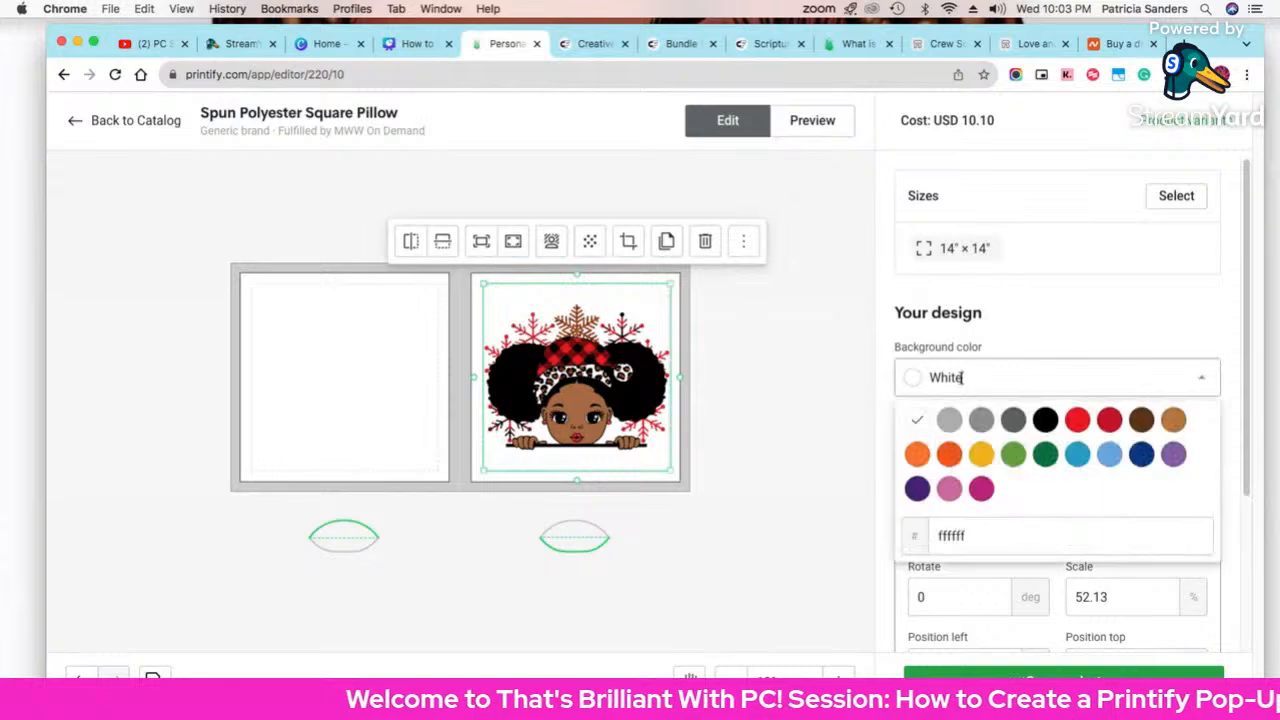
pyautogui.click(1076, 421)
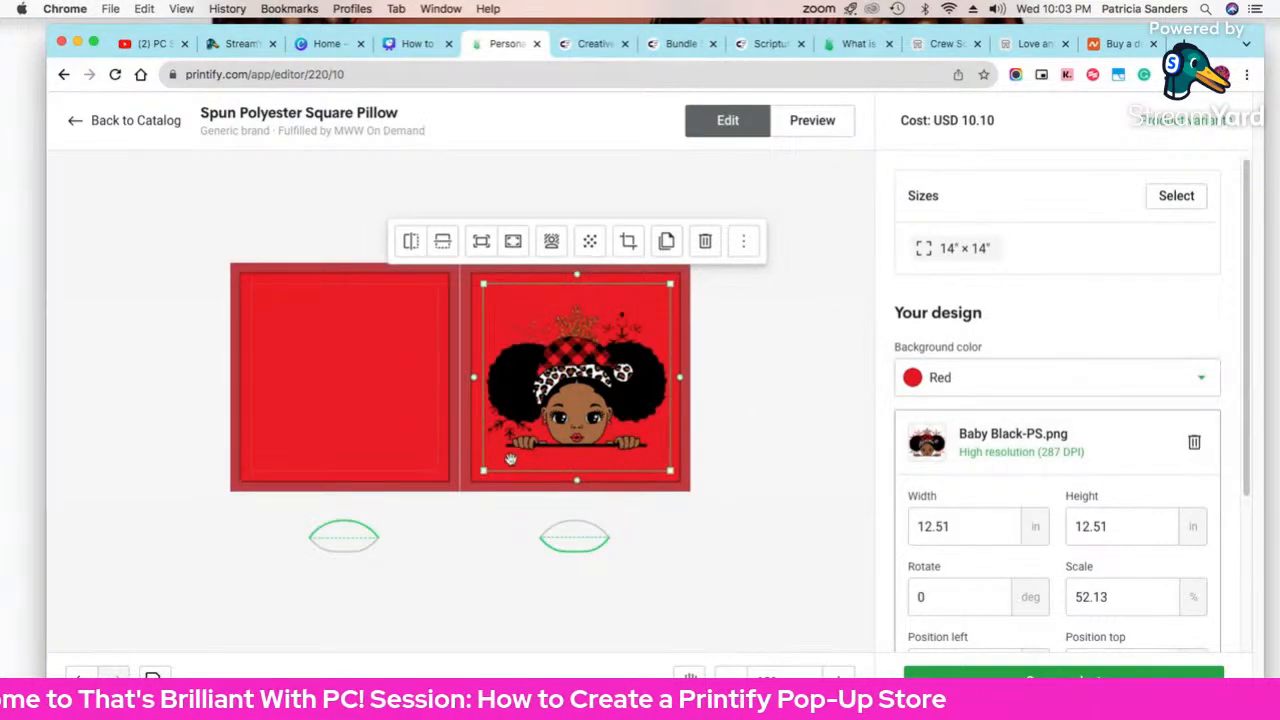
pyautogui.moveTo(575, 406); pyautogui.dragTo(576, 392)
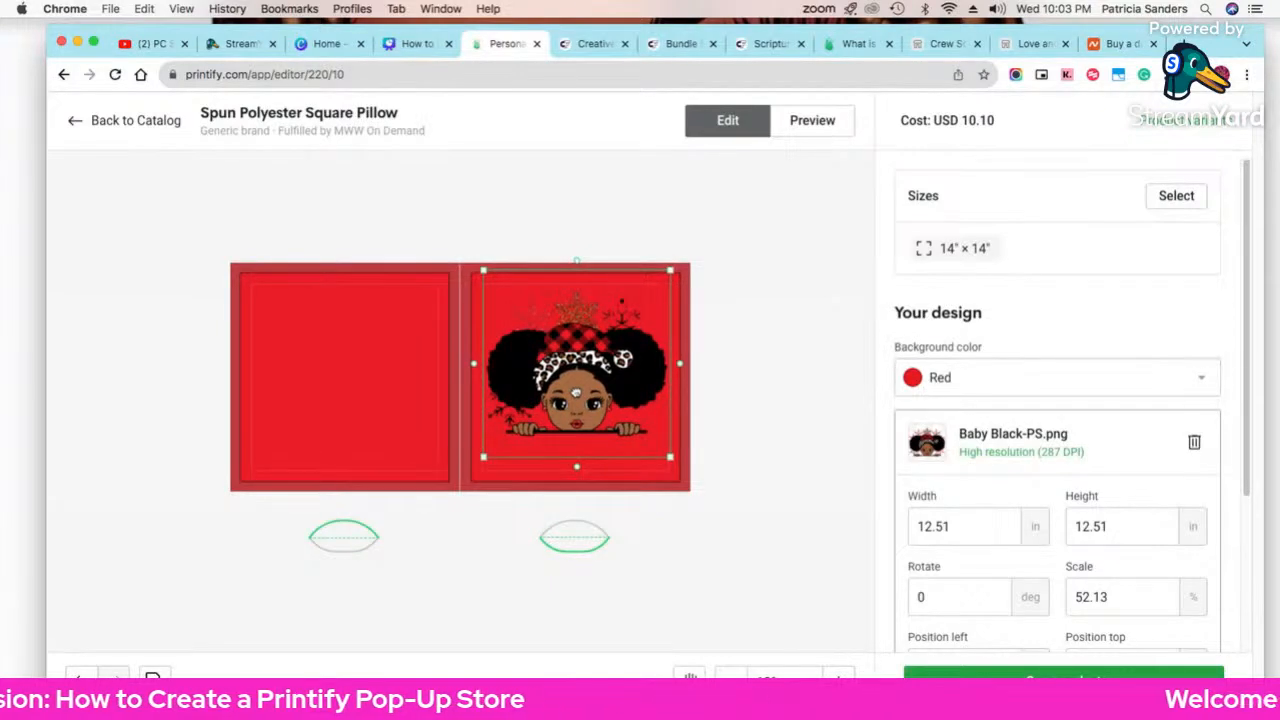
pyautogui.click(794, 386)
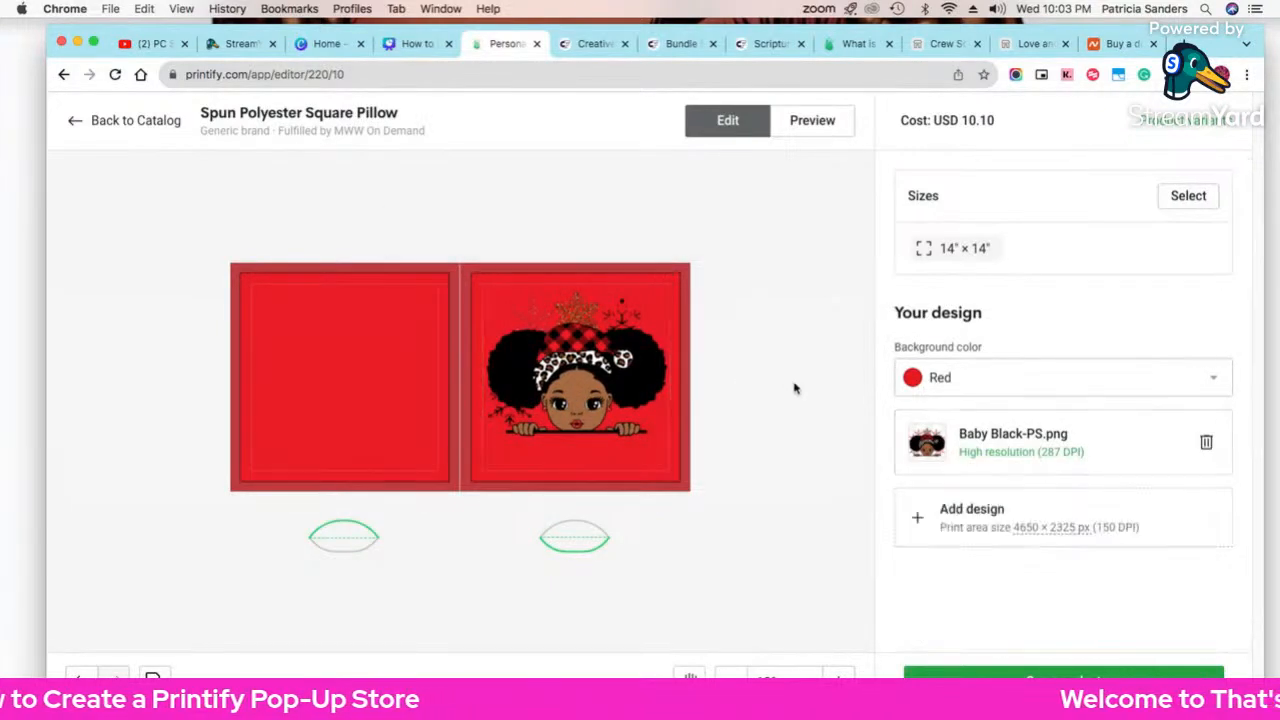
# Step: Add a custom text layer containing the child's name
pyautogui.click(968, 516)
pyautogui.click(969, 388)
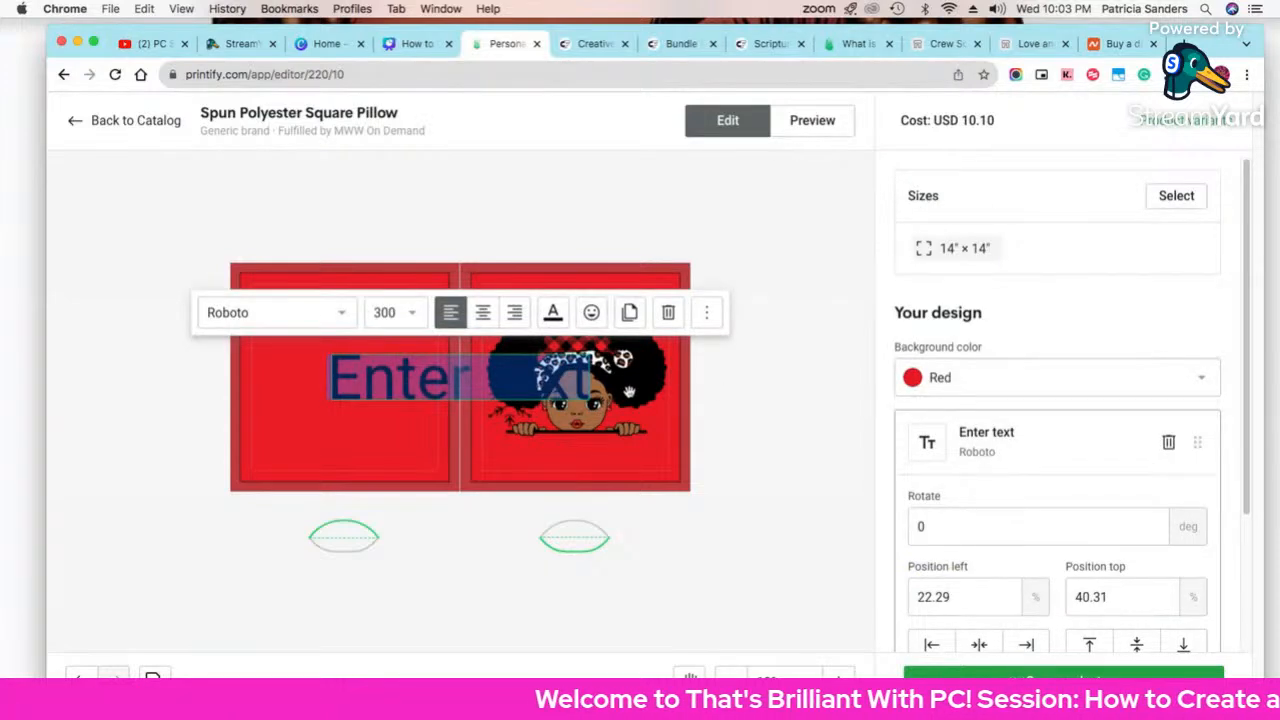
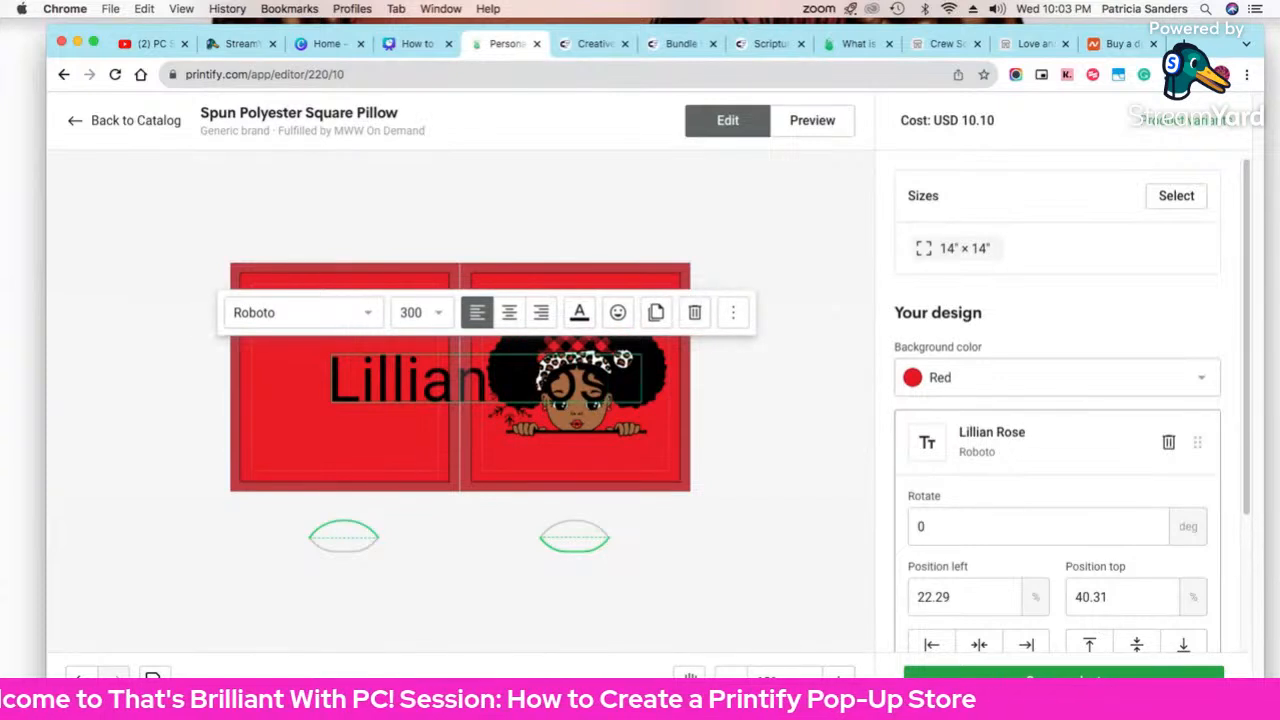
pyautogui.hotkey('ctrl', 'a')
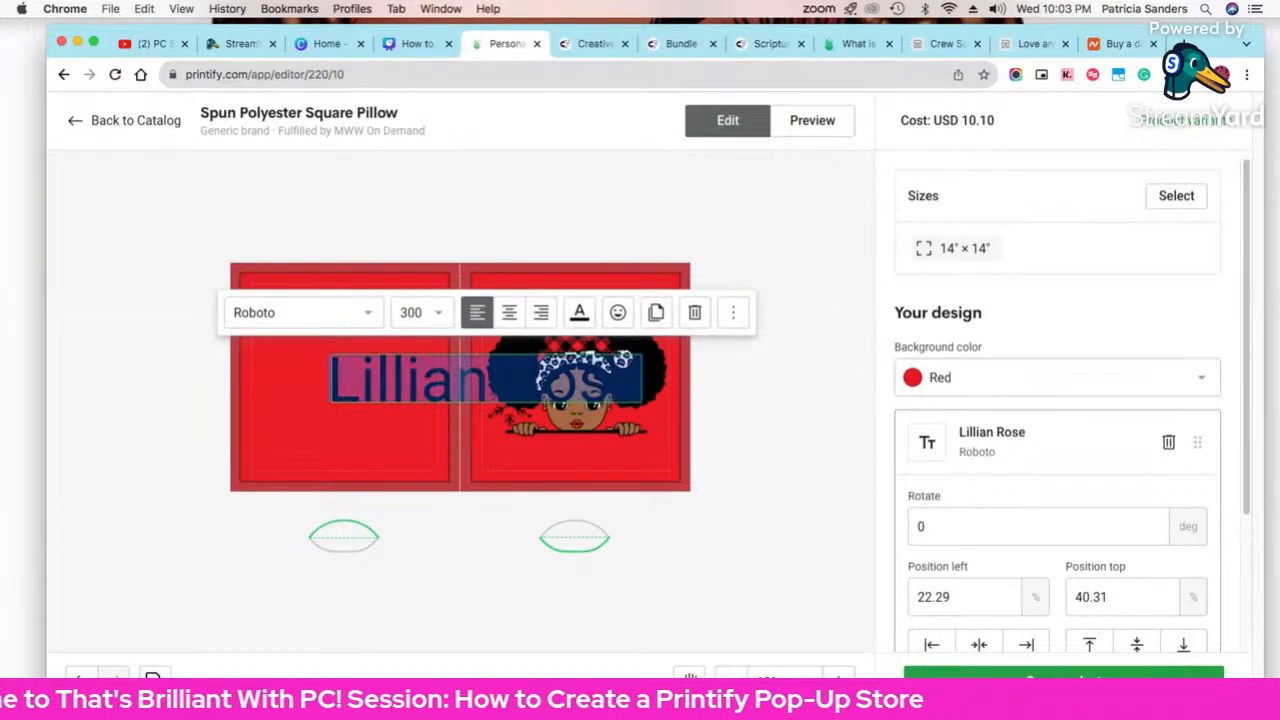
# Step: Set the name in the handwriting font Alex Brush at a much smaller size
pyautogui.click(372, 316)
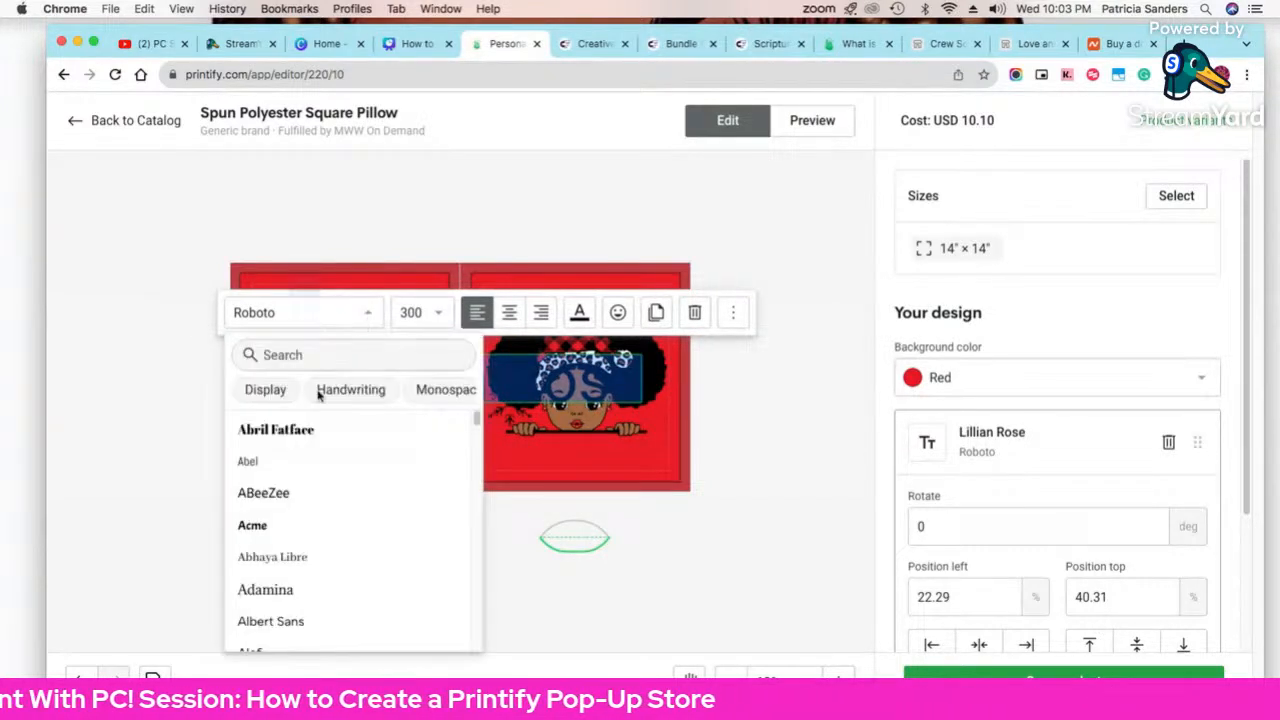
pyautogui.click(358, 398)
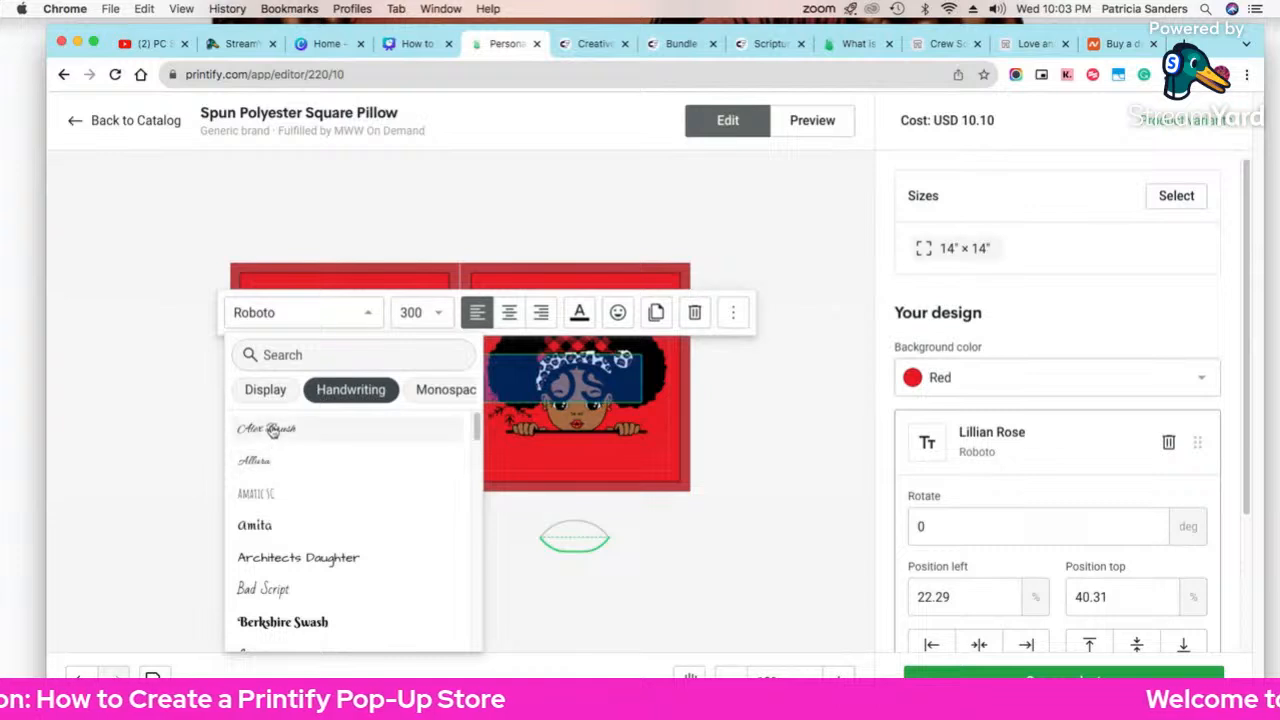
pyautogui.click(250, 428)
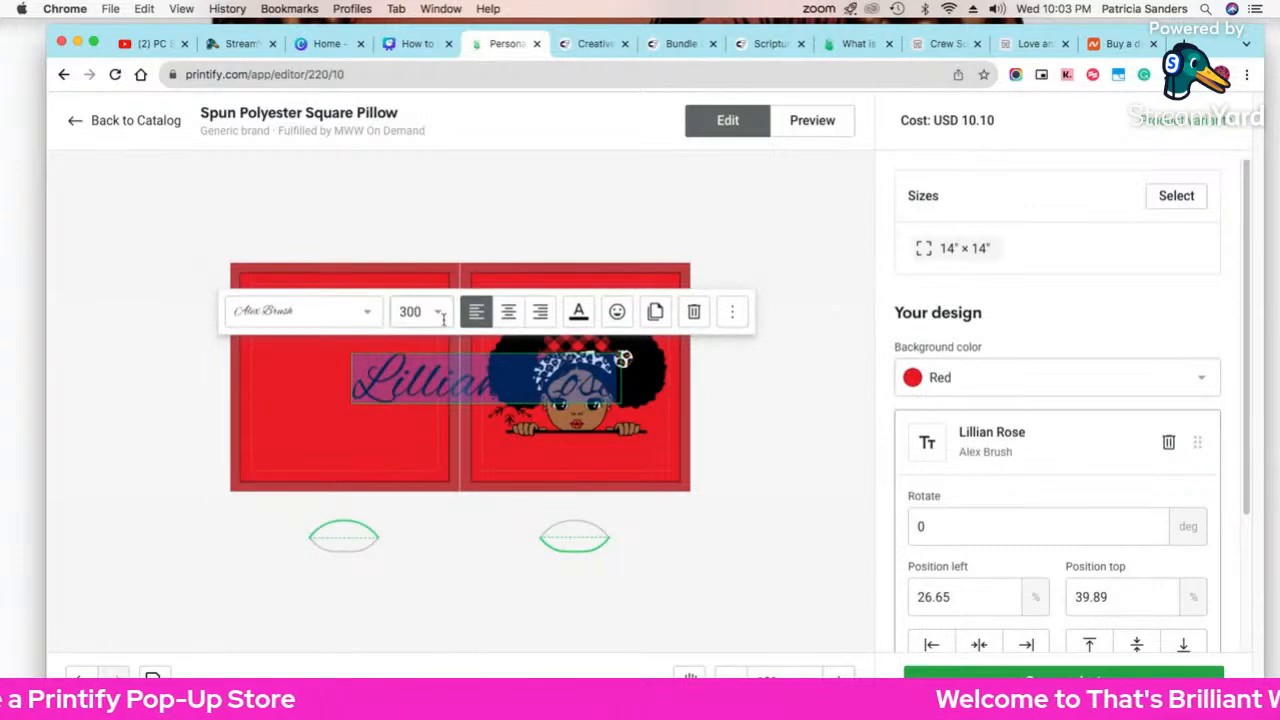
pyautogui.click(413, 311)
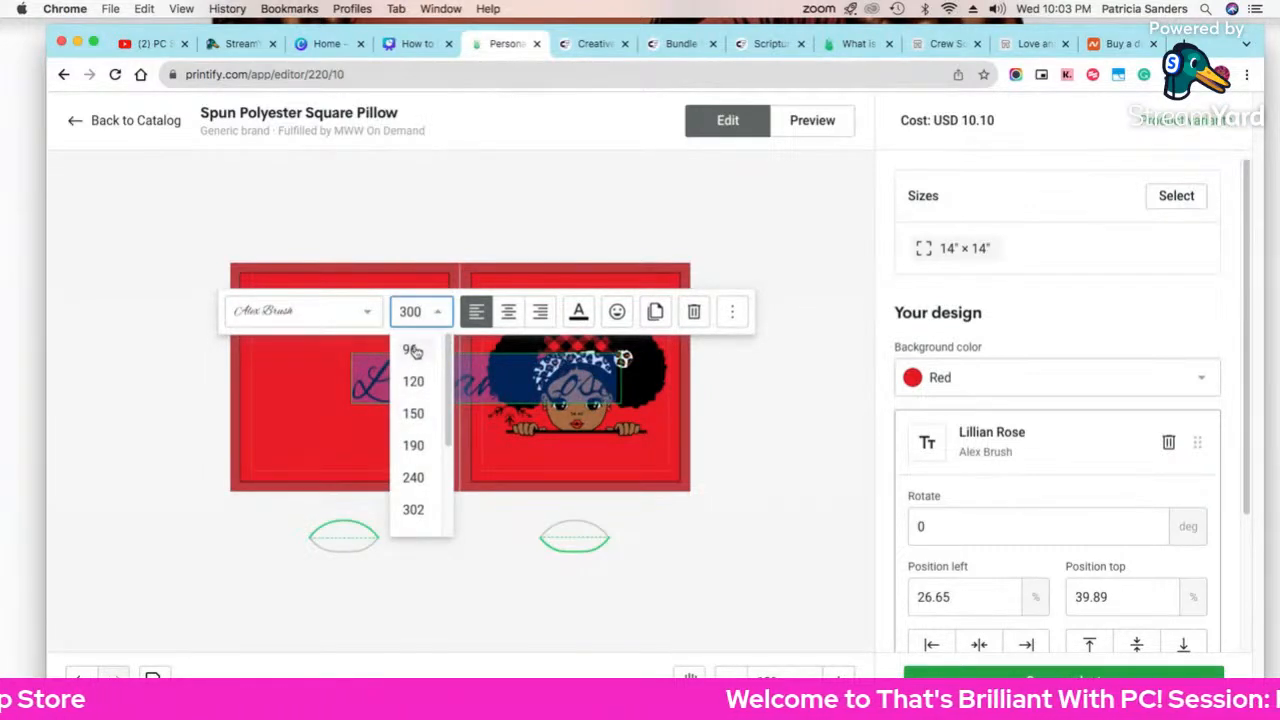
pyautogui.click(412, 349)
# Step: Place the name under the girl graphic, duplicate it, and move the copy to the left face
pyautogui.moveTo(464, 378)
pyautogui.mouseDown()
pyautogui.moveTo(559, 462)
pyautogui.moveTo(664, 467)
pyautogui.moveTo(591, 461)
pyautogui.moveTo(615, 460)
pyautogui.mouseUp()
pyautogui.click(765, 483)
pyautogui.click(612, 461)
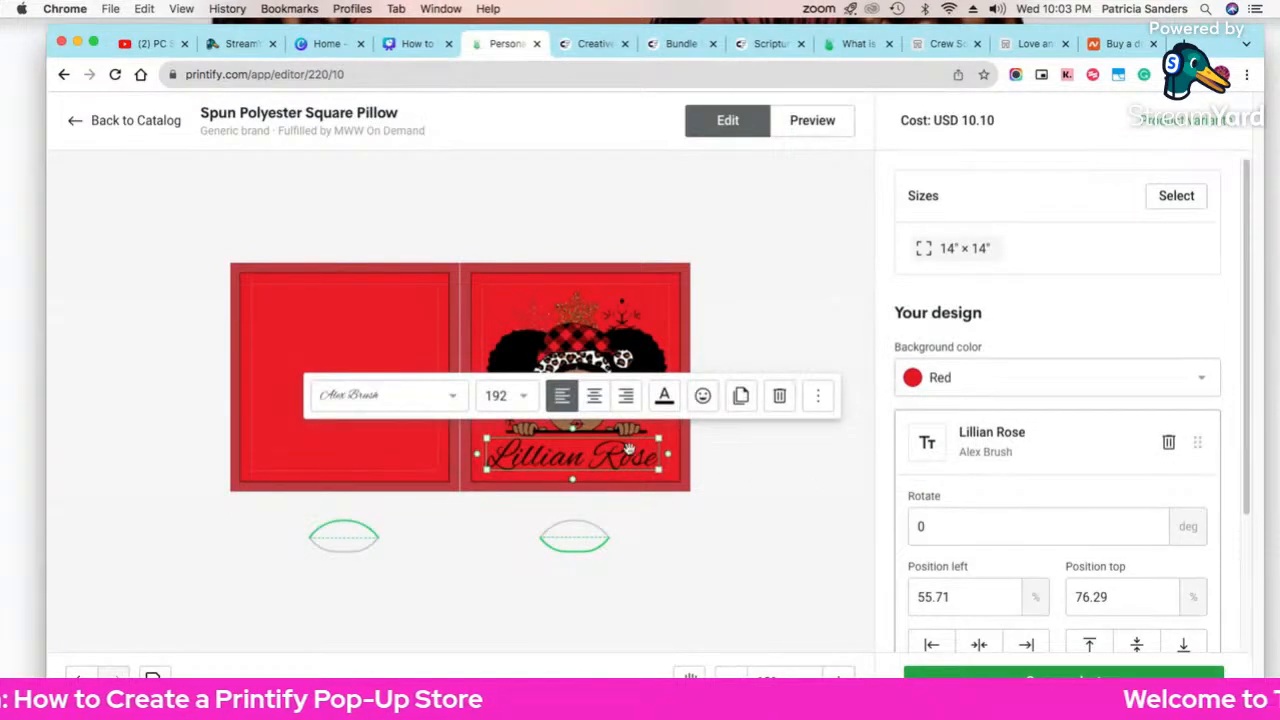
pyautogui.click(740, 398)
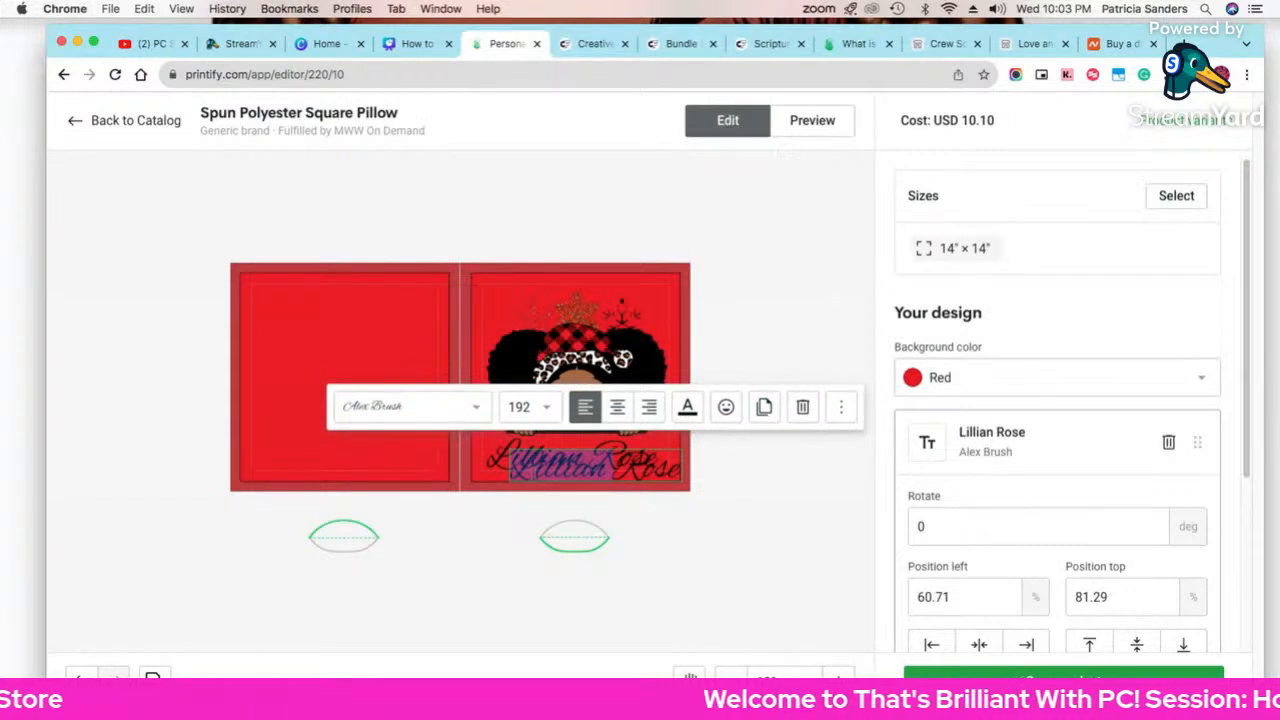
pyautogui.click(738, 528)
pyautogui.moveTo(637, 468); pyautogui.dragTo(385, 391)
# Step: Rewrite the copied text as 'Blessed &', 'Highly', 'Favored' on three lines
pyautogui.doubleClick(360, 388)
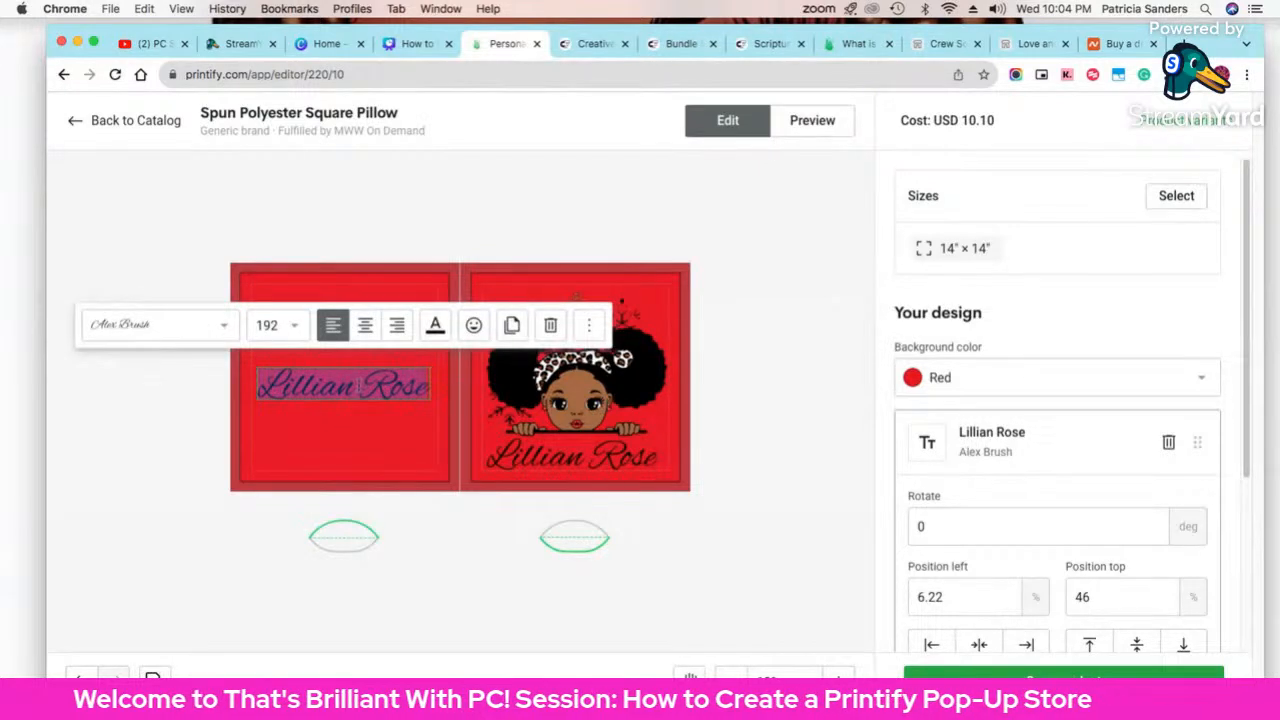
pyautogui.write('Blessed')
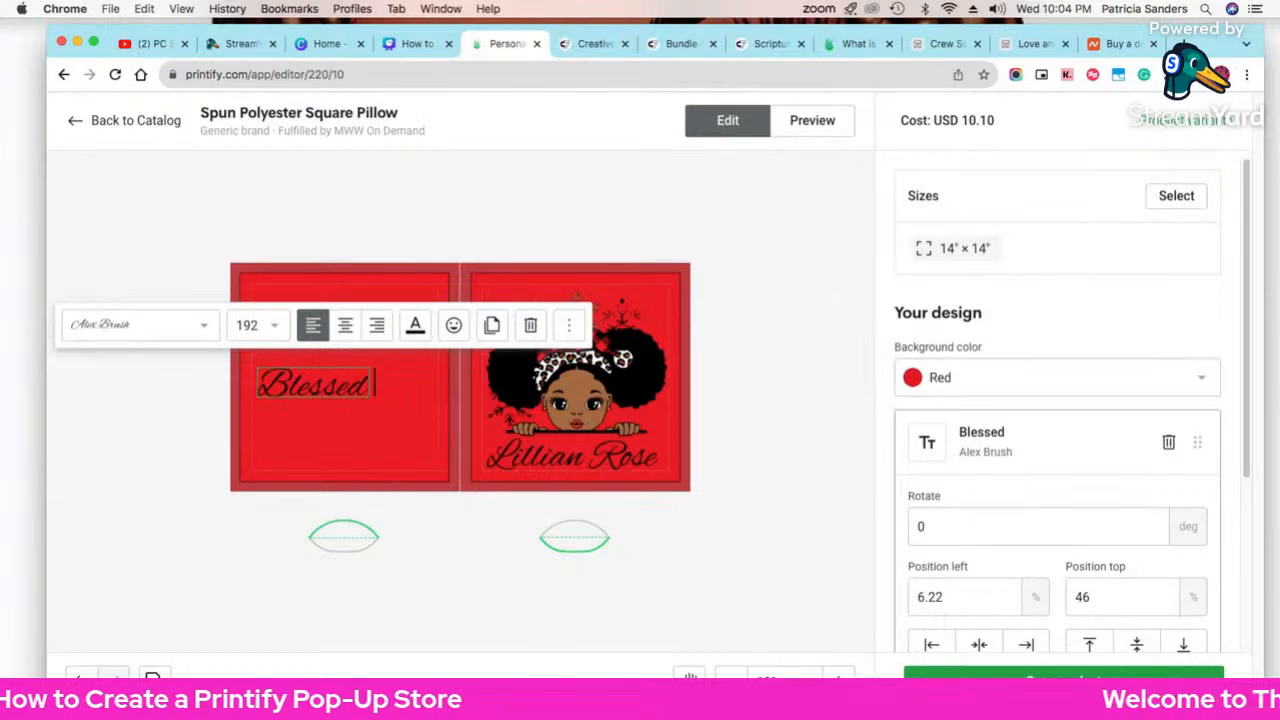
pyautogui.write(' &')
pyautogui.press('Return')
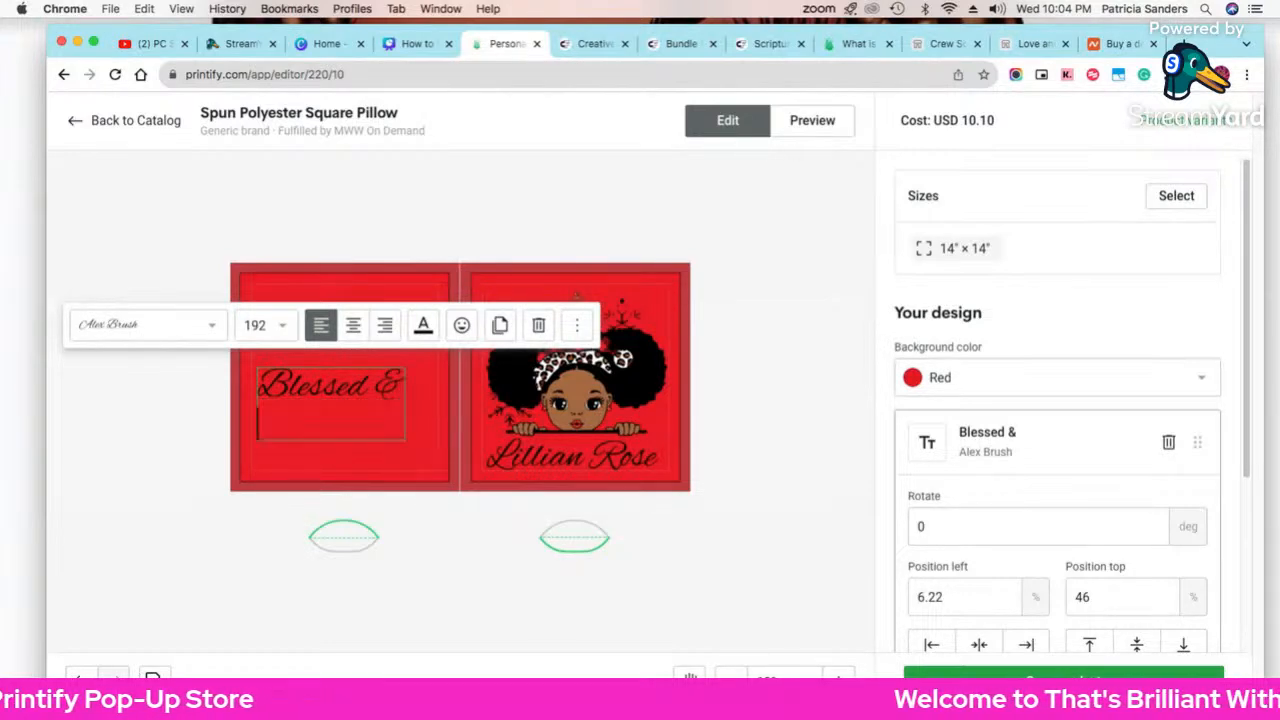
pyautogui.write('Highly')
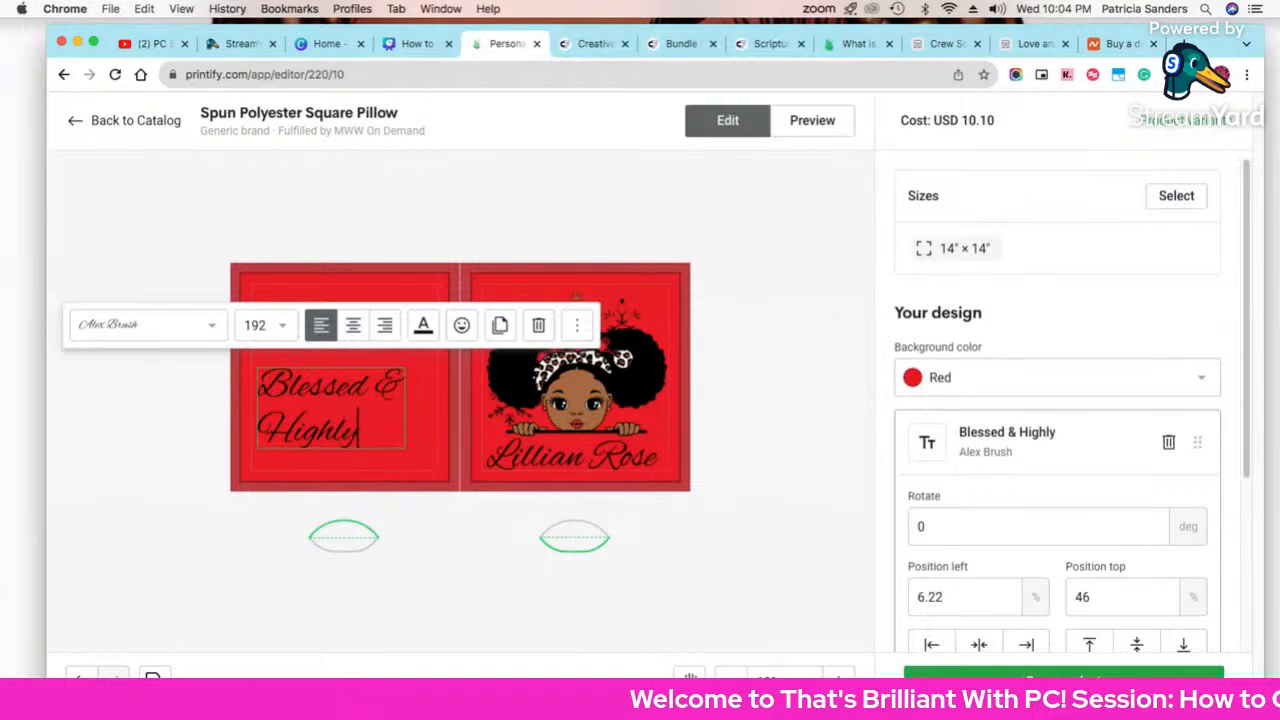
pyautogui.press('Return')
pyautogui.write('F')
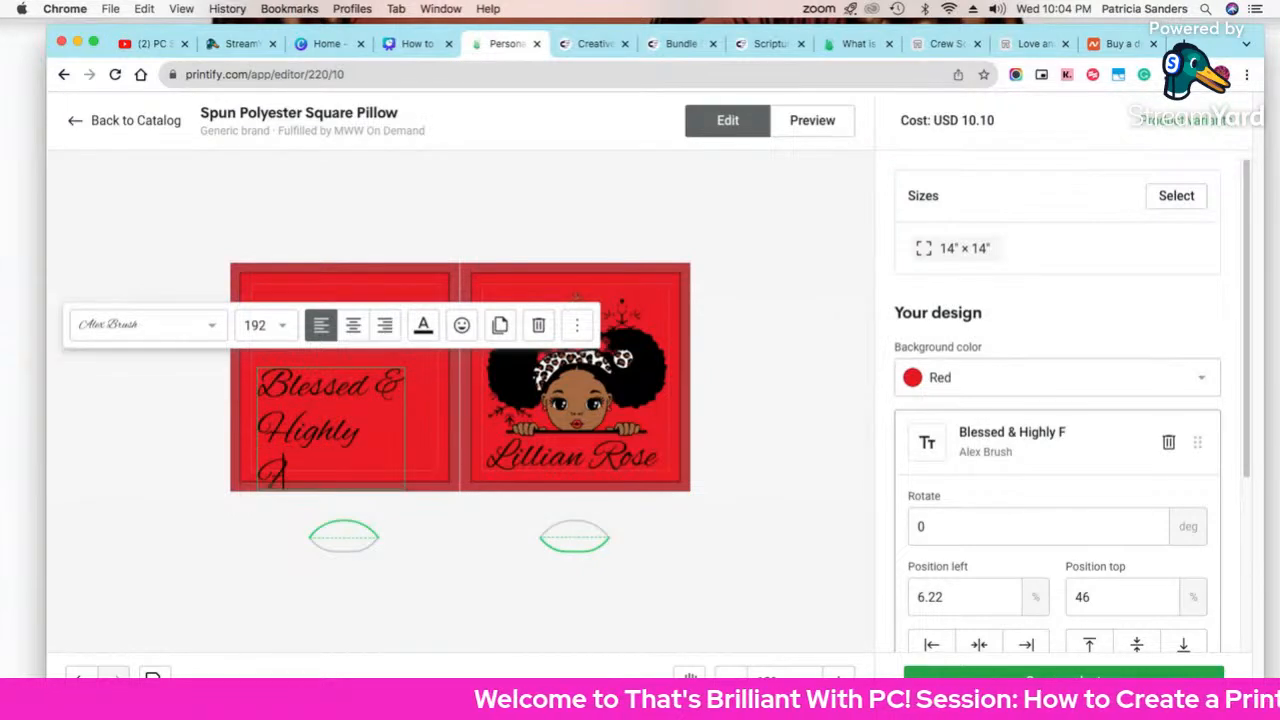
pyautogui.write('avored')
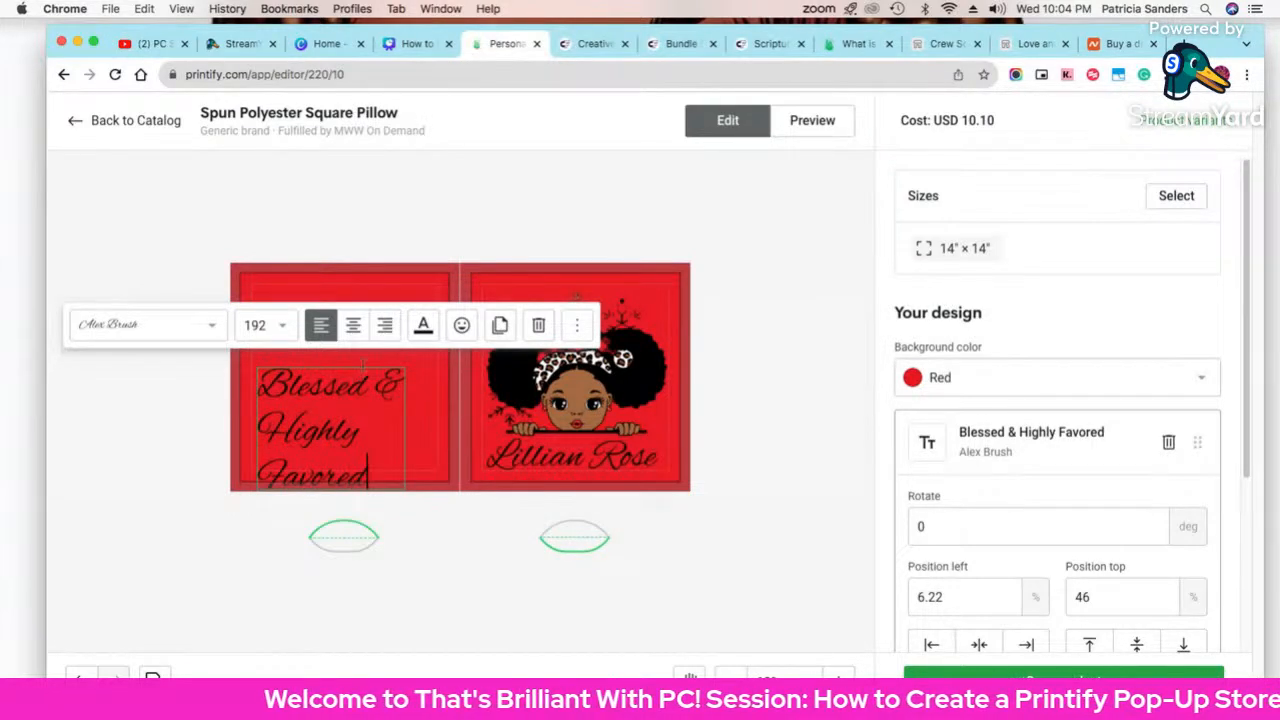
# Step: Raise the front text, centre-align it, and put the ampersand on its own line
pyautogui.click(785, 571)
pyautogui.moveTo(343, 417); pyautogui.dragTo(348, 360)
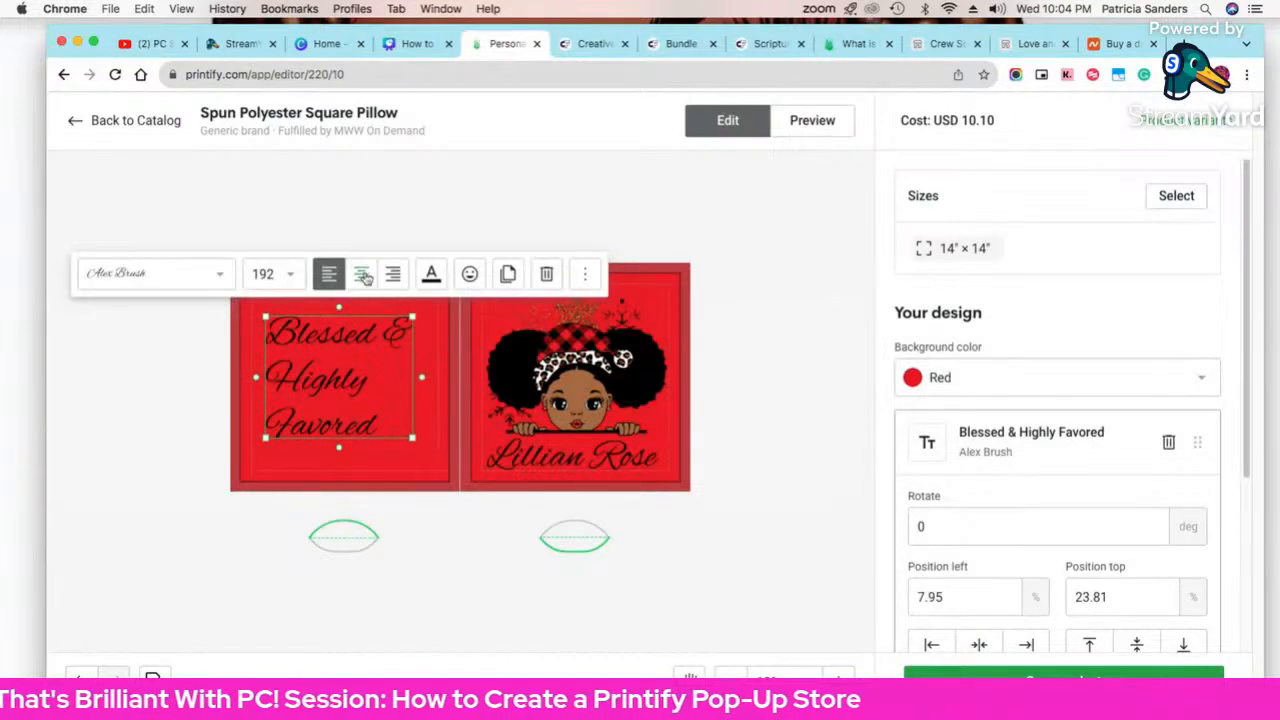
pyautogui.click(361, 273)
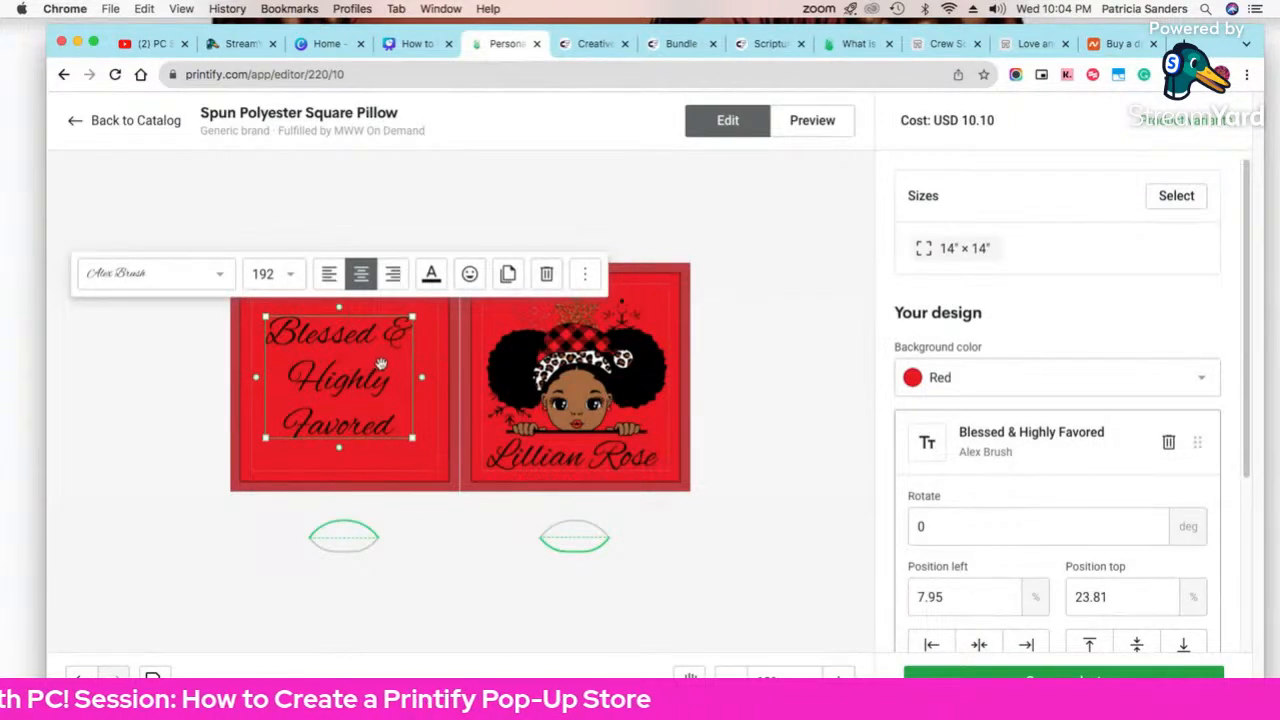
pyautogui.doubleClick(390, 333)
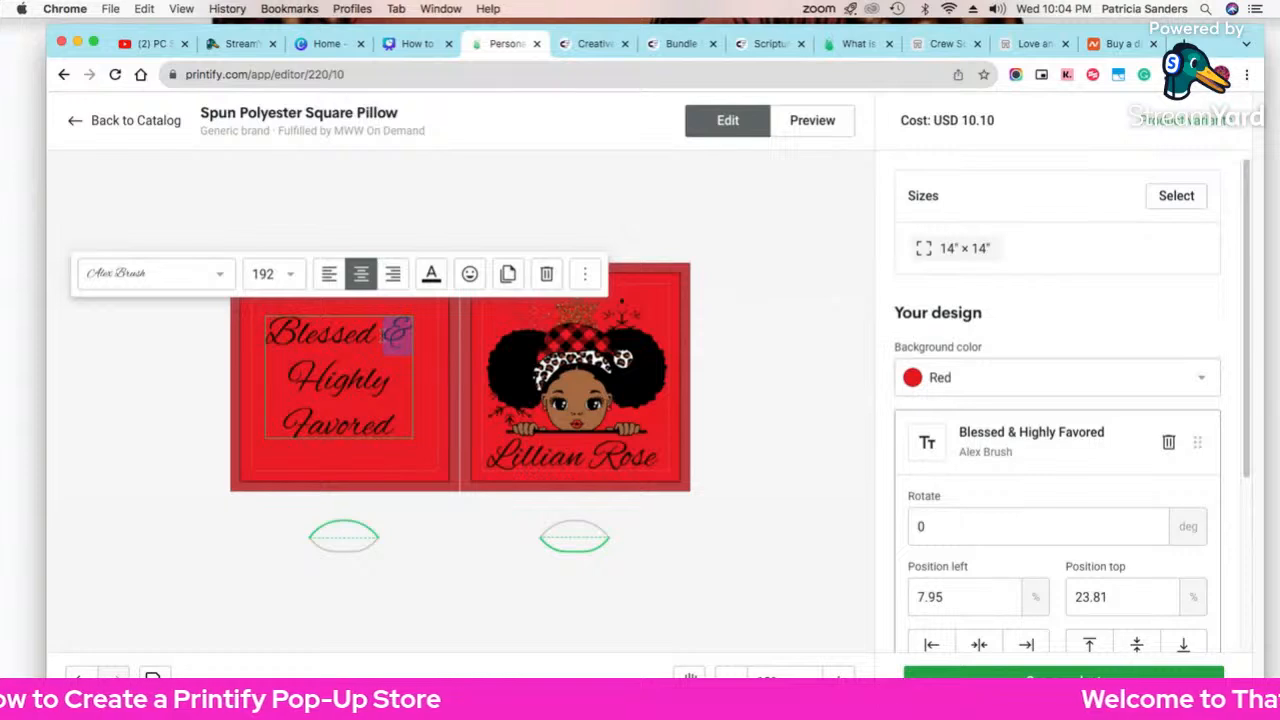
pyautogui.click(382, 336)
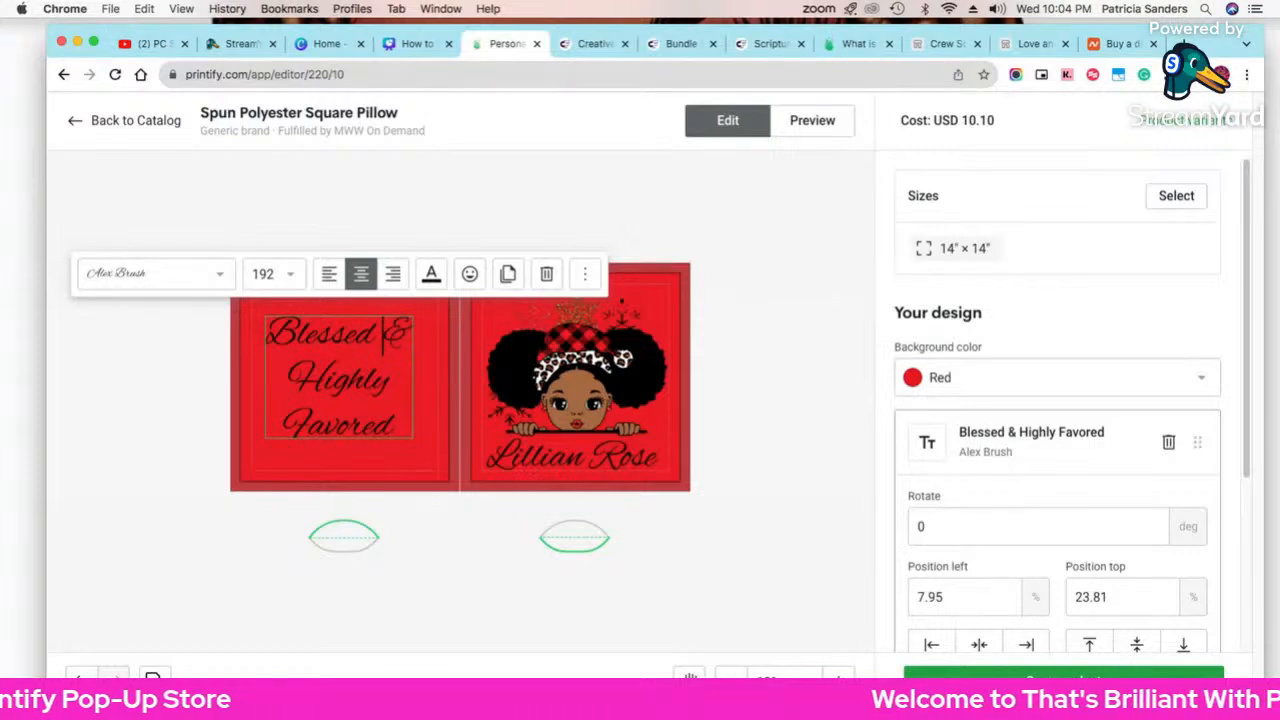
pyautogui.press('Return')
# Step: Move the four-line text further up the front panel and preview the mockup
pyautogui.click(745, 490)
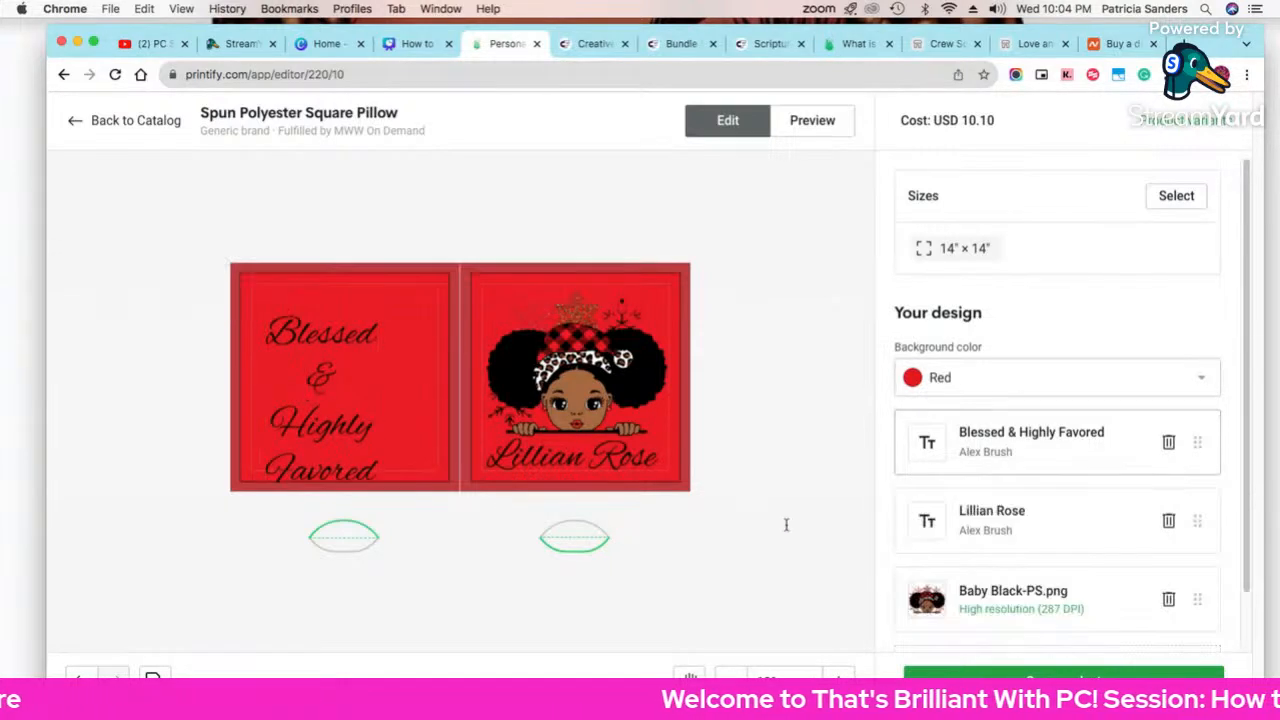
pyautogui.moveTo(360, 413); pyautogui.dragTo(374, 388)
pyautogui.click(851, 334)
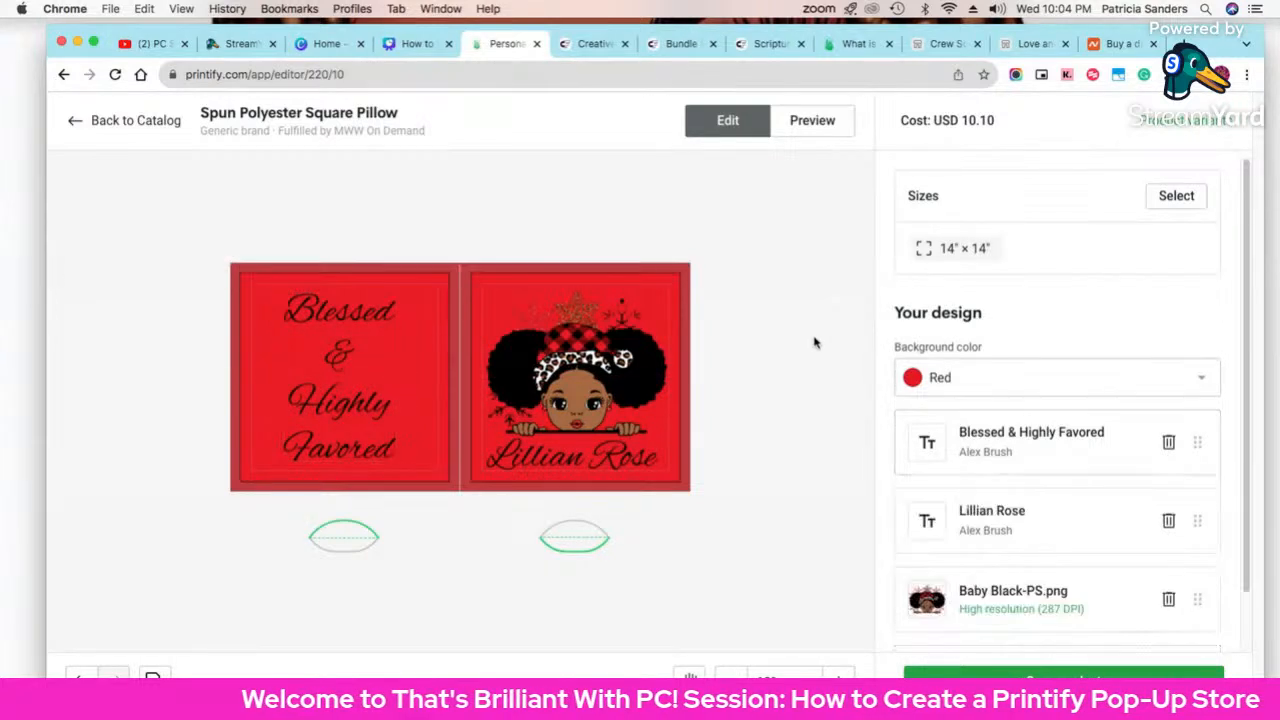
pyautogui.click(824, 122)
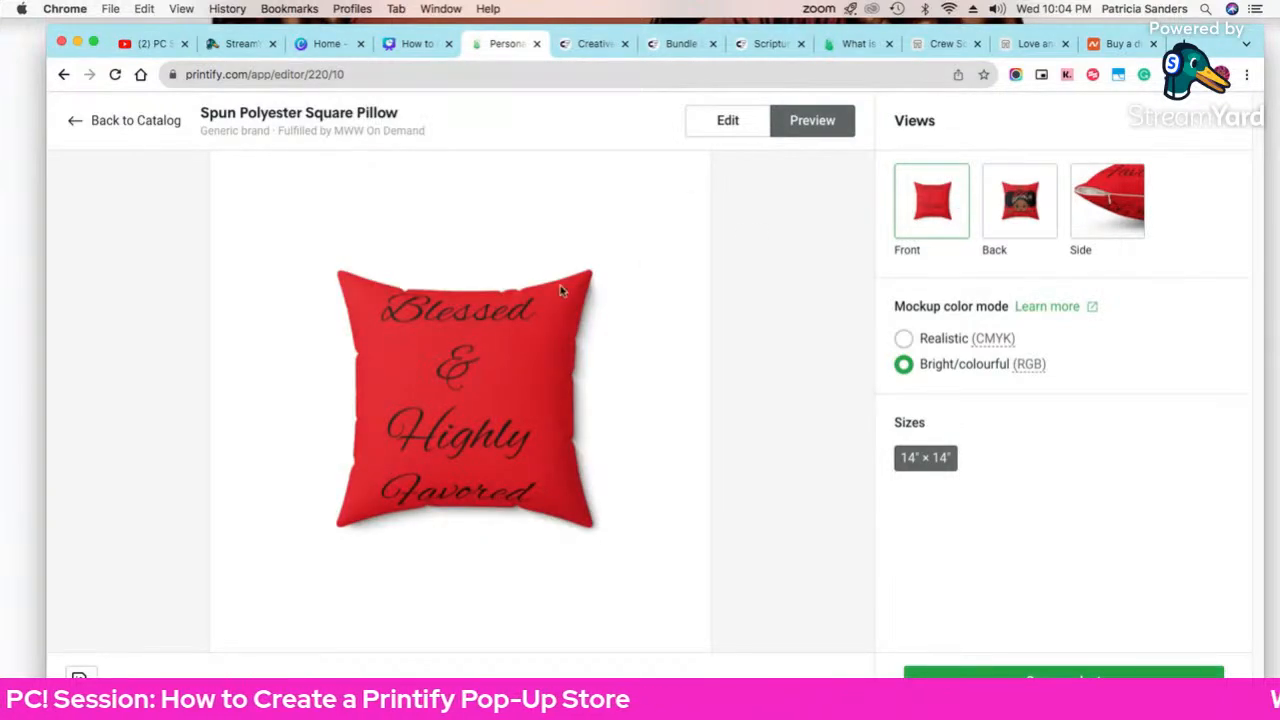
# Step: Shrink the Blessed & Highly Favored text from its corners and preview again
pyautogui.click(733, 126)
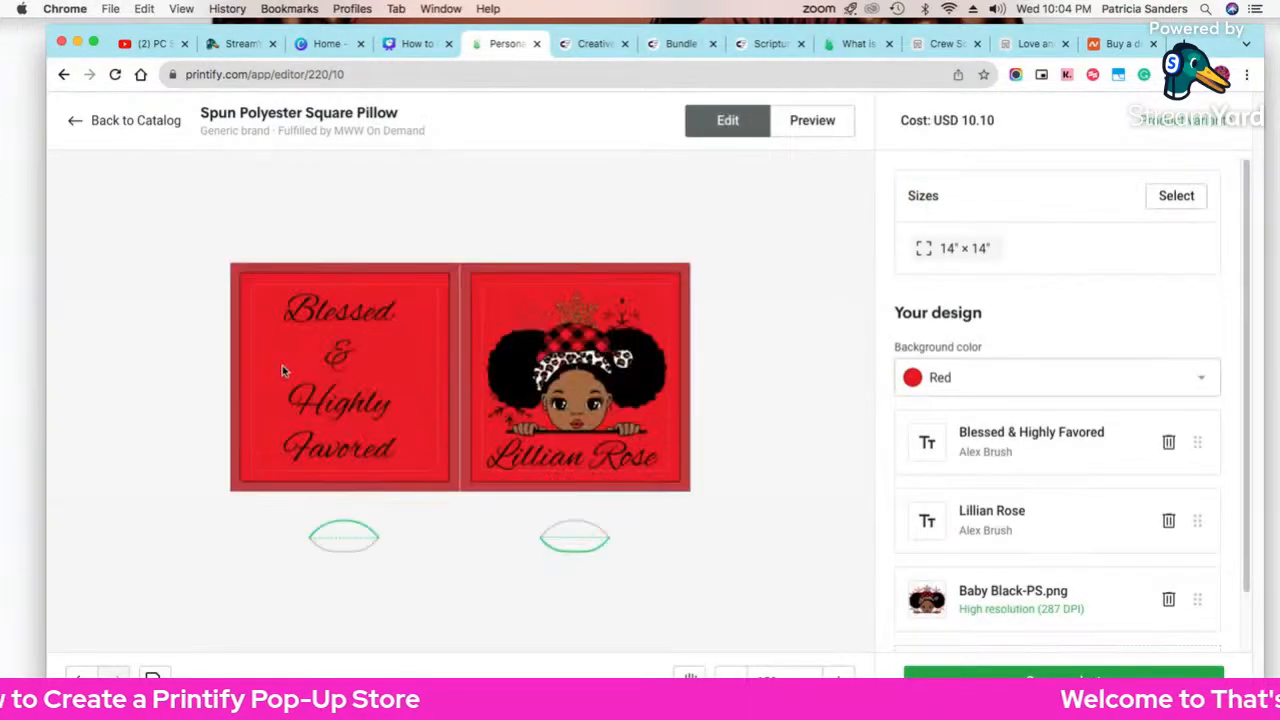
pyautogui.click(306, 325)
pyautogui.moveTo(283, 296); pyautogui.dragTo(300, 321)
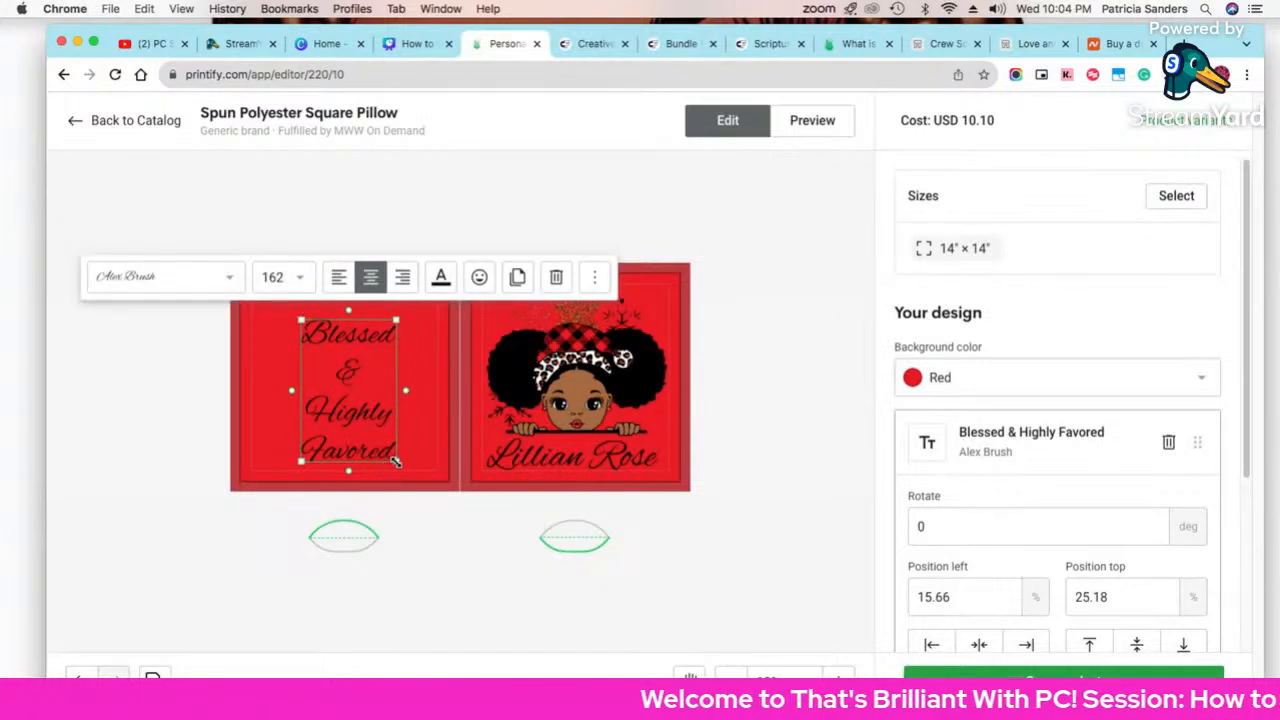
pyautogui.moveTo(395, 462); pyautogui.dragTo(385, 438)
pyautogui.moveTo(355, 395); pyautogui.dragTo(353, 393)
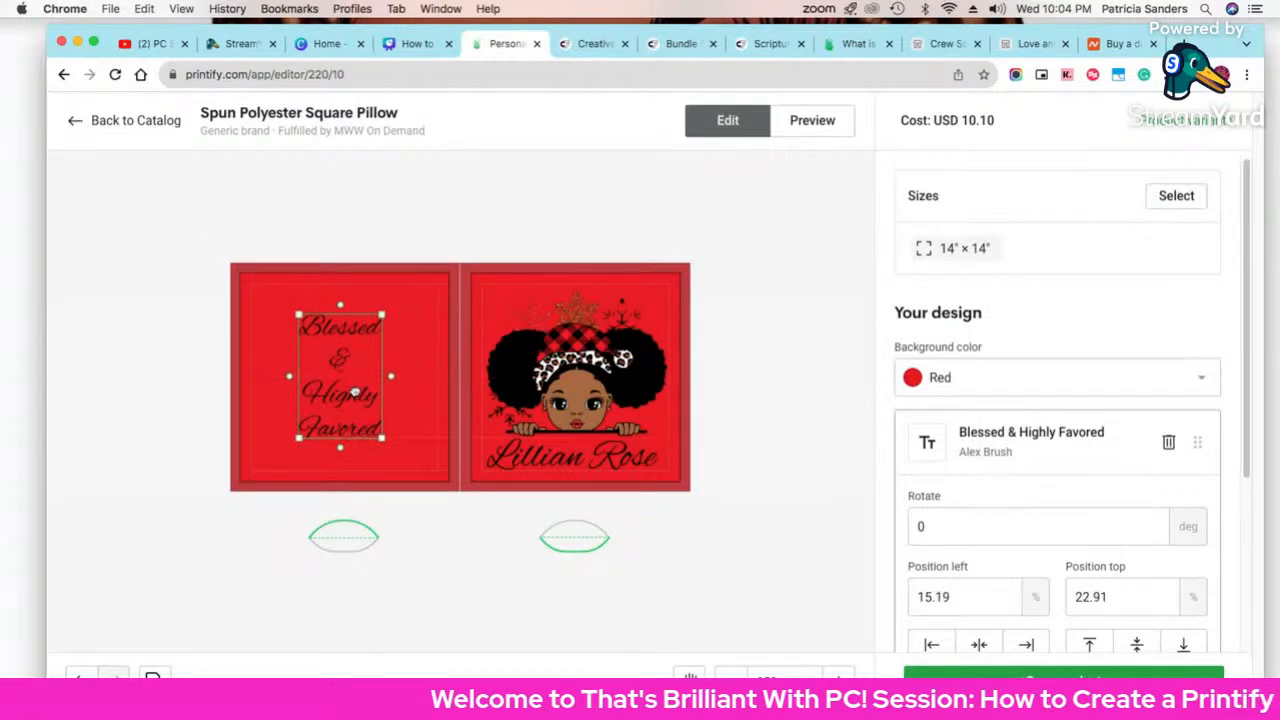
pyautogui.click(806, 128)
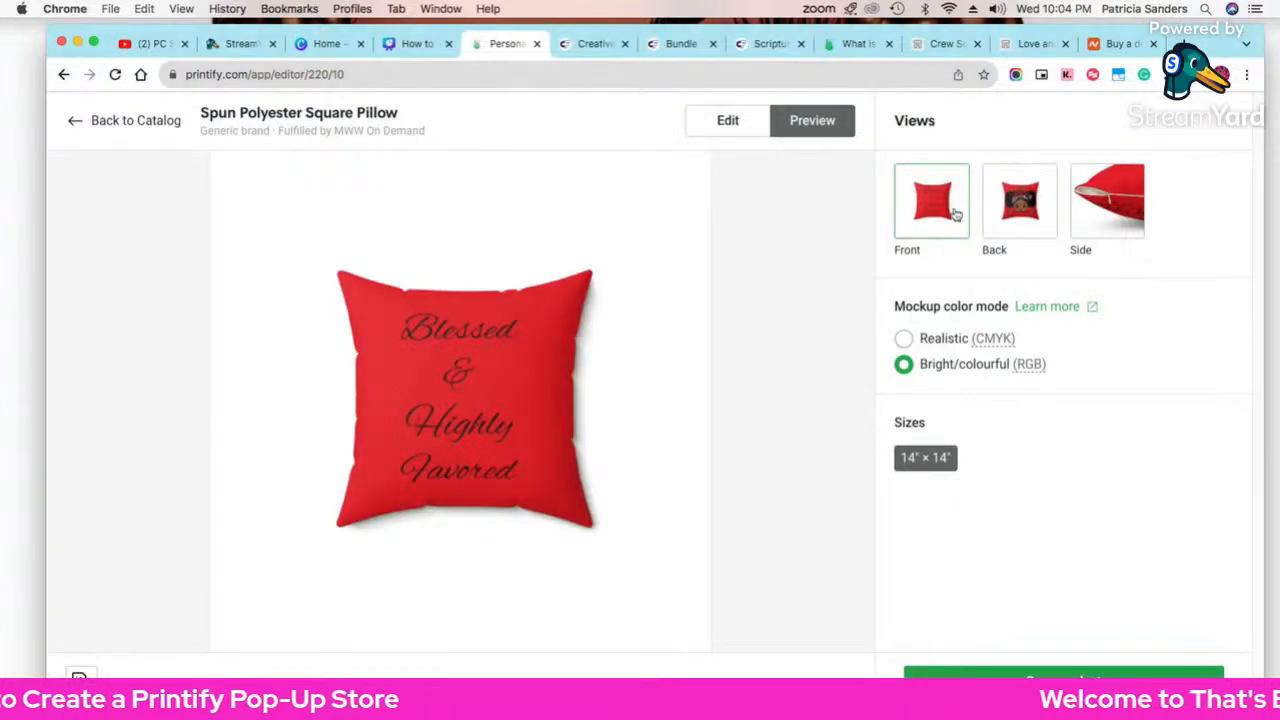
# Step: Check the back mockup, scale the girl graphic slightly down, and preview the result
pyautogui.click(1013, 213)
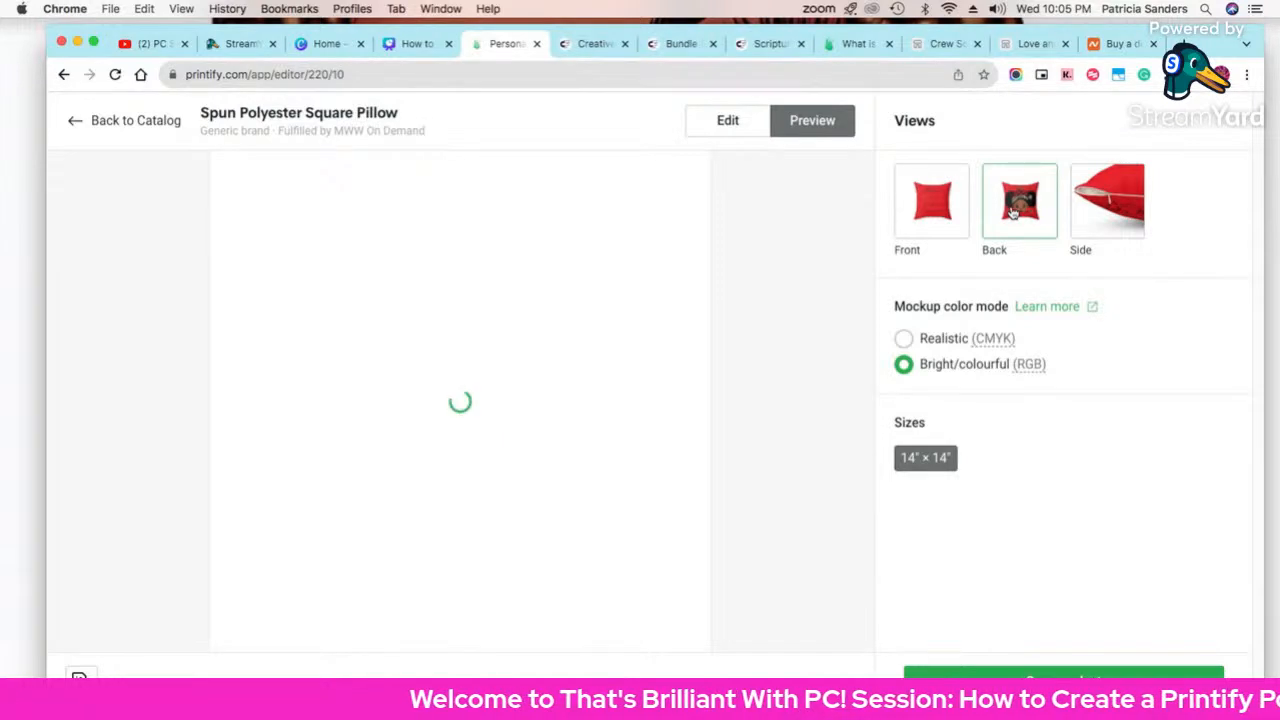
pyautogui.click(720, 138)
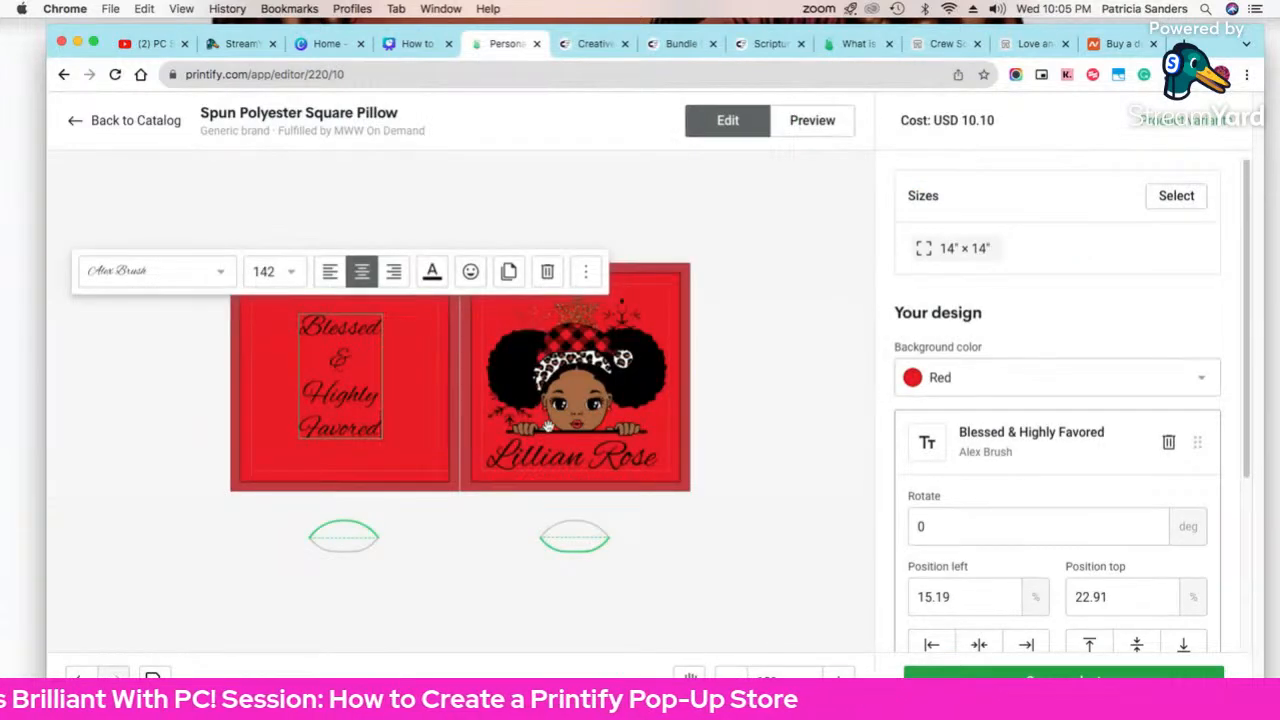
pyautogui.click(555, 418)
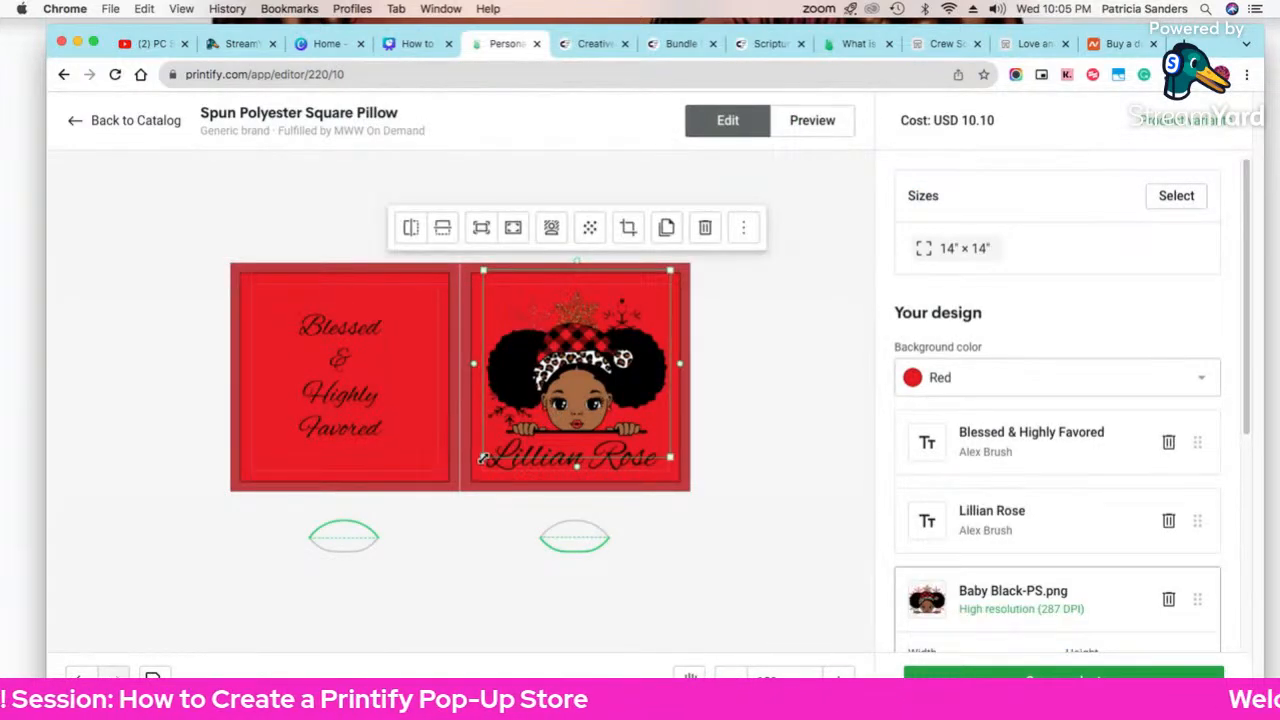
pyautogui.moveTo(483, 458); pyautogui.dragTo(491, 451)
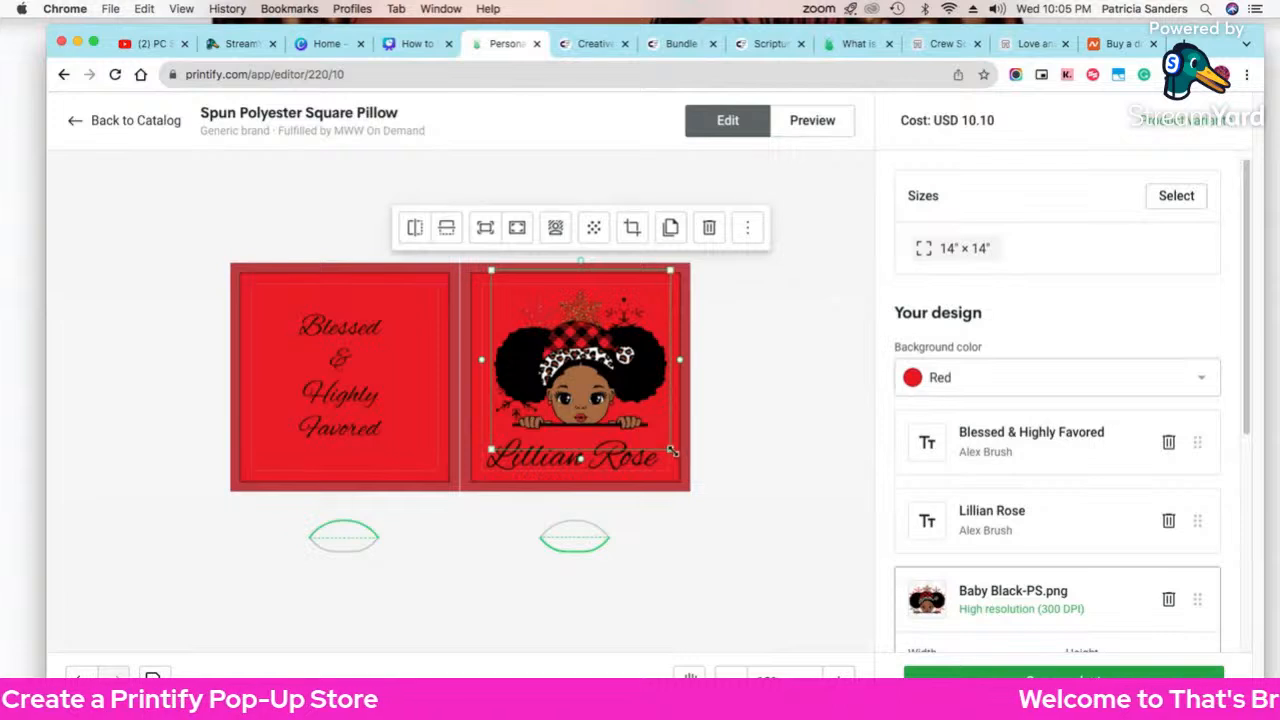
pyautogui.moveTo(676, 450); pyautogui.dragTo(609, 455)
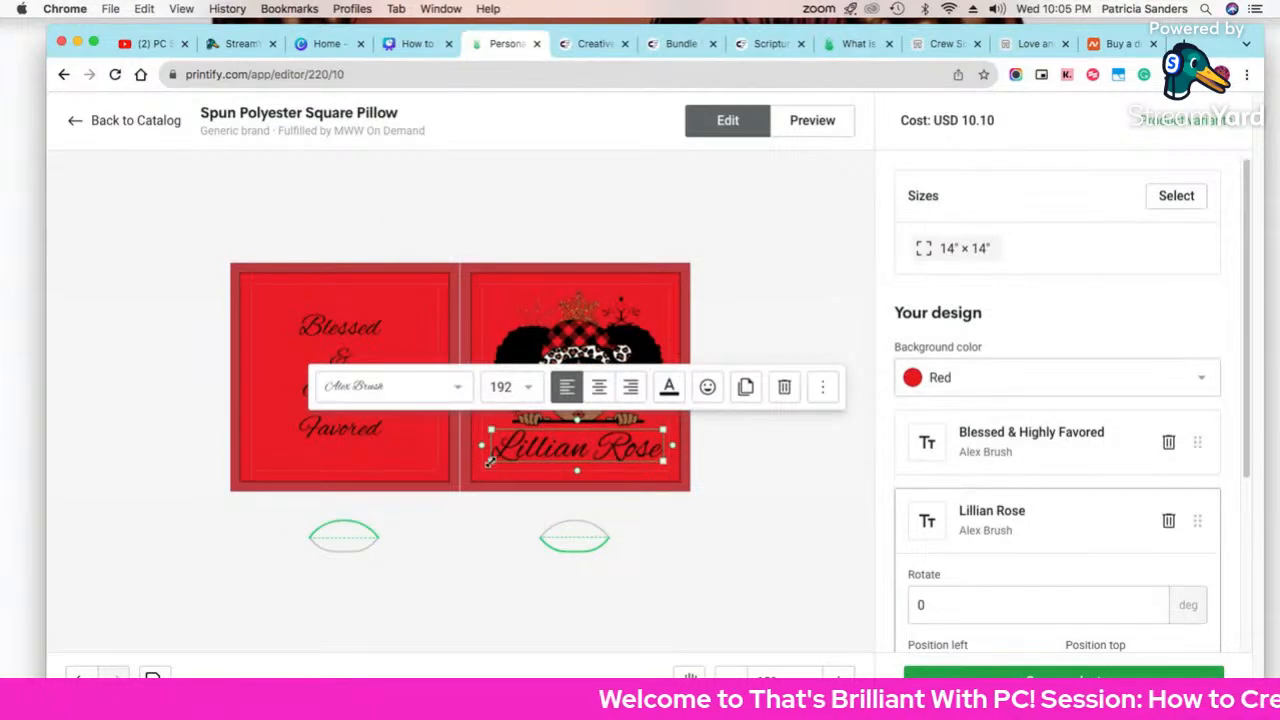
pyautogui.moveTo(490, 461); pyautogui.dragTo(500, 457)
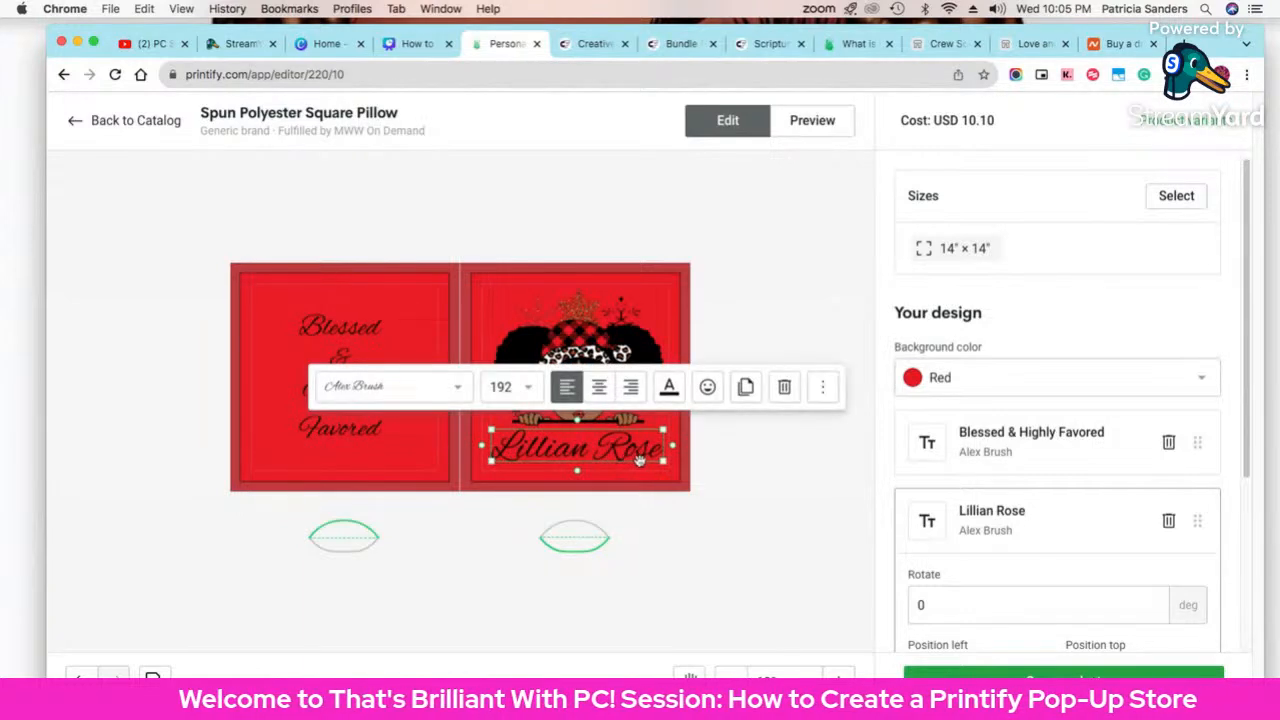
pyautogui.click(790, 456)
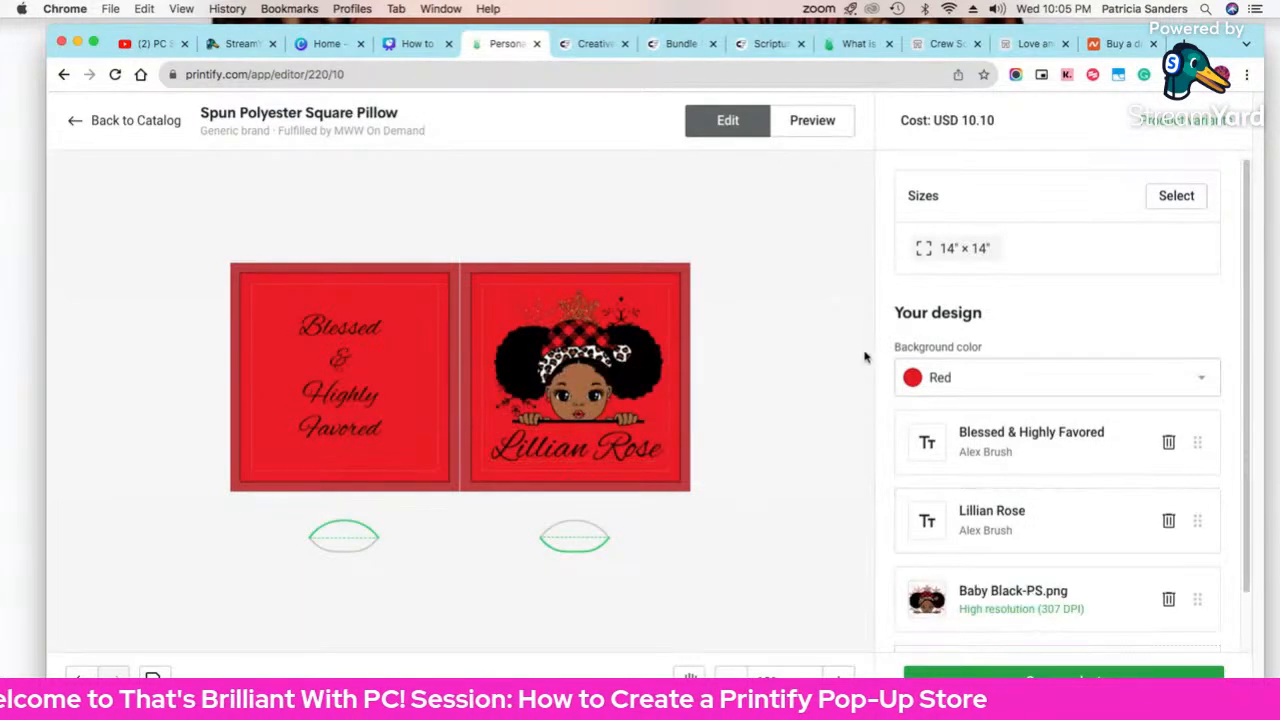
pyautogui.click(816, 121)
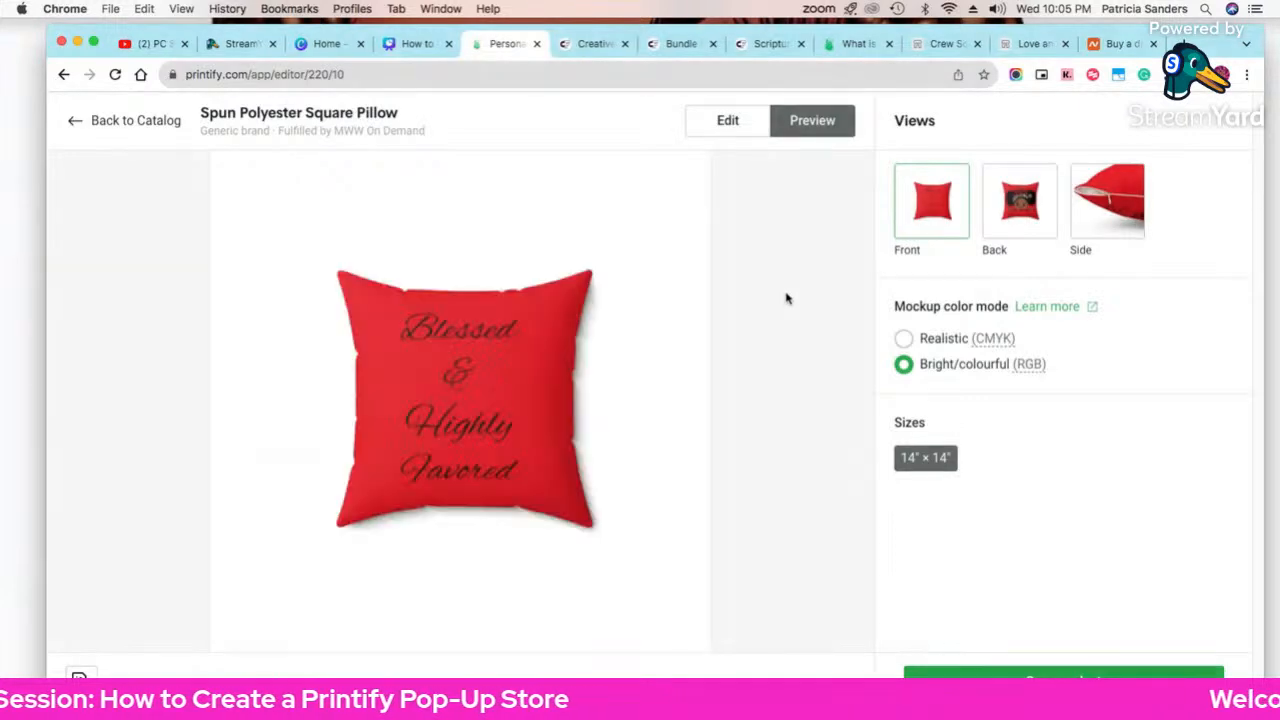
# Step: Compare the back mockup in Bright (RGB) and Realistic (CMYK) modes, keeping Realistic (CMYK)
pyautogui.click(990, 207)
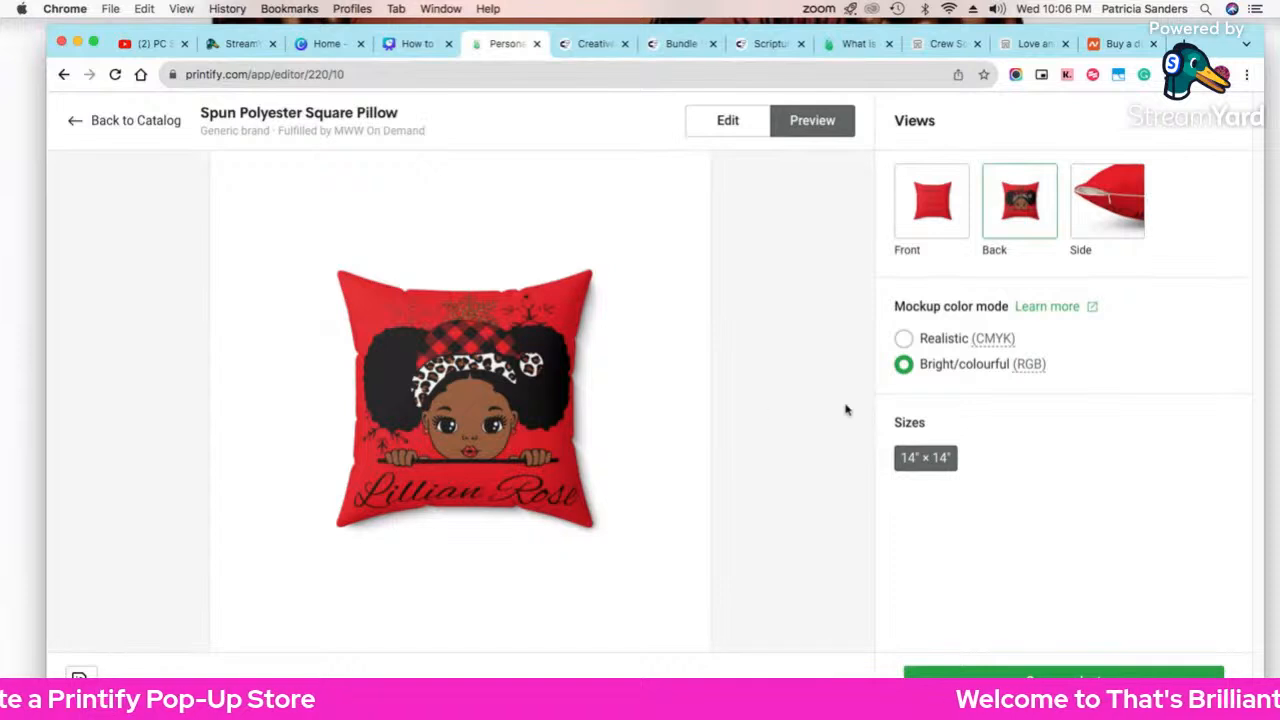
pyautogui.click(904, 339)
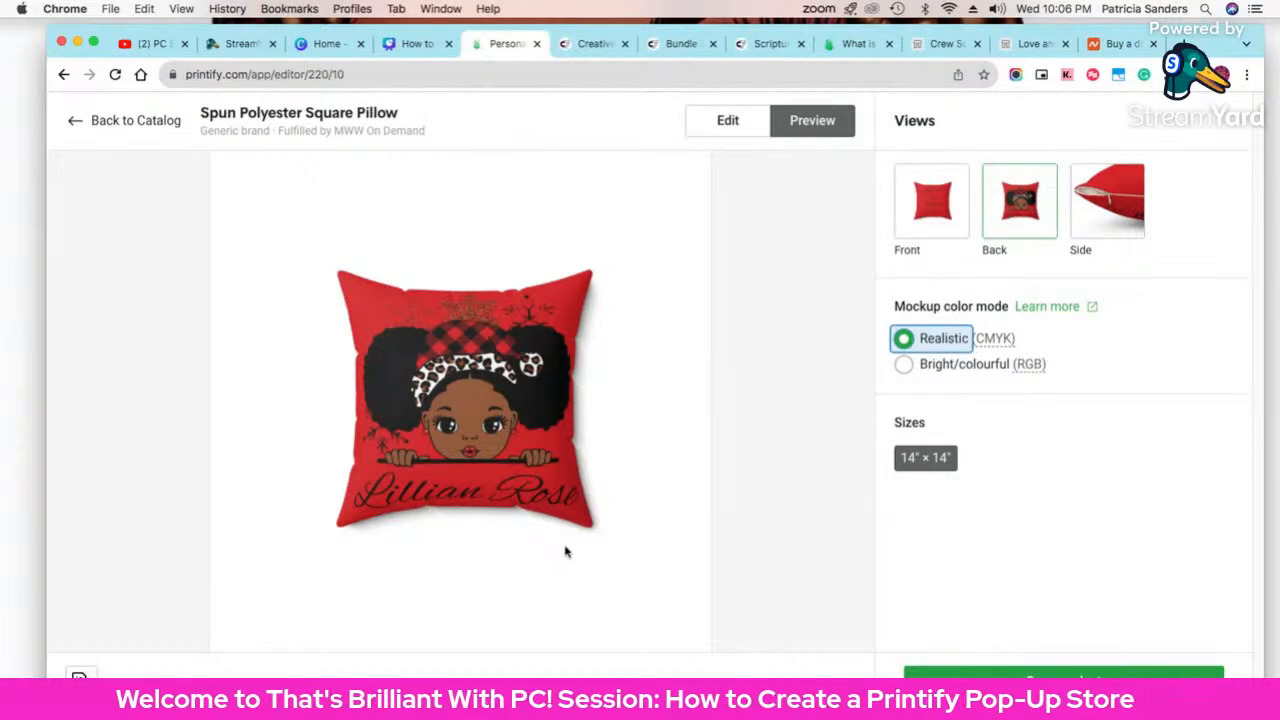
pyautogui.click(903, 364)
pyautogui.click(904, 341)
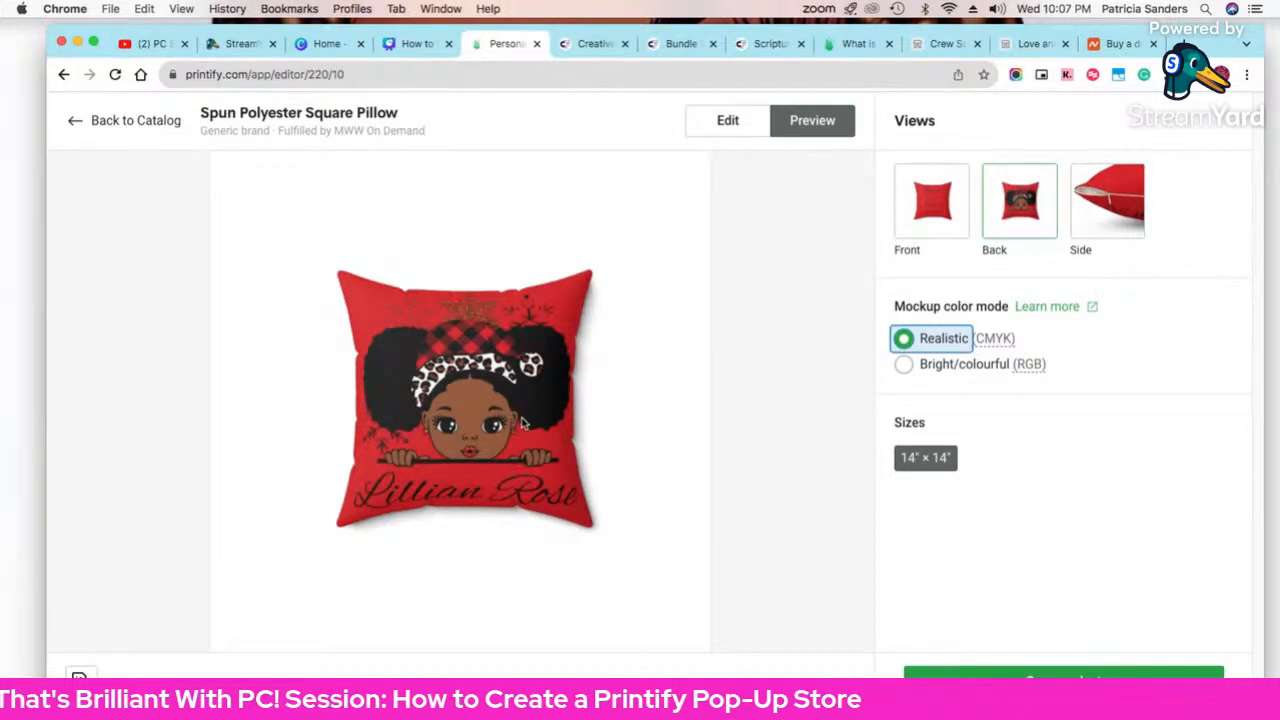
pyautogui.click(950, 371)
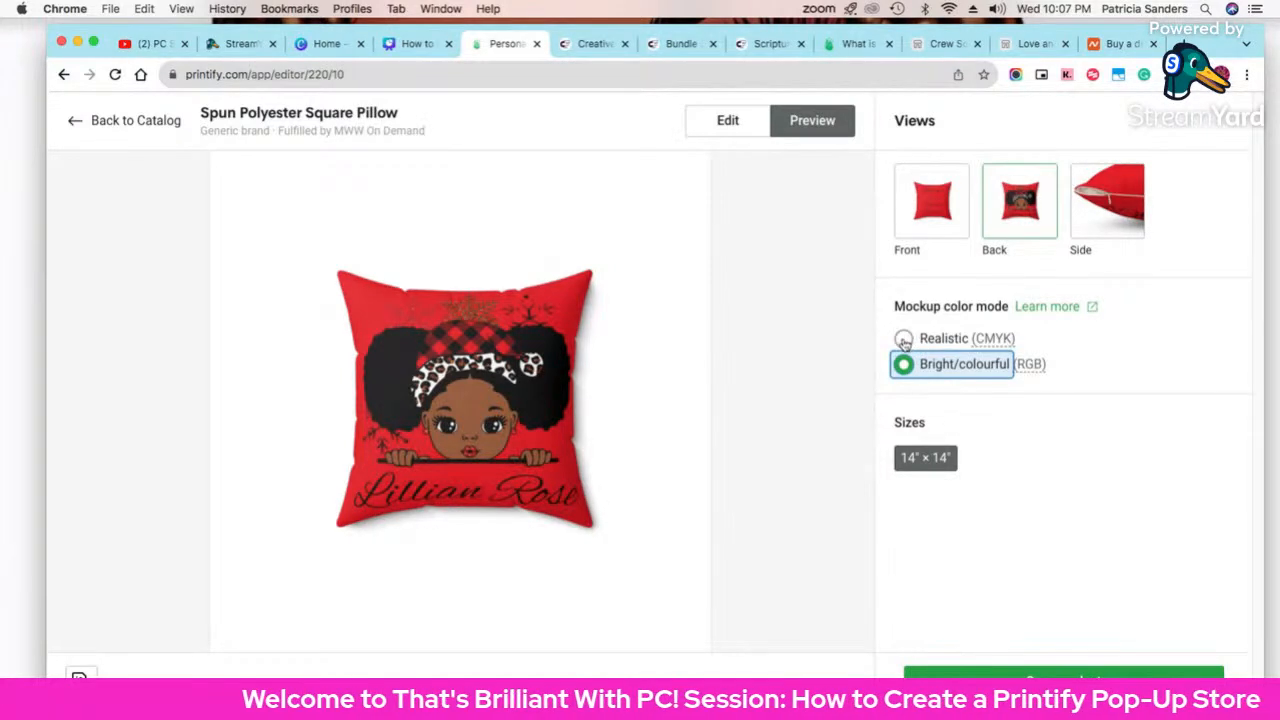
pyautogui.click(903, 340)
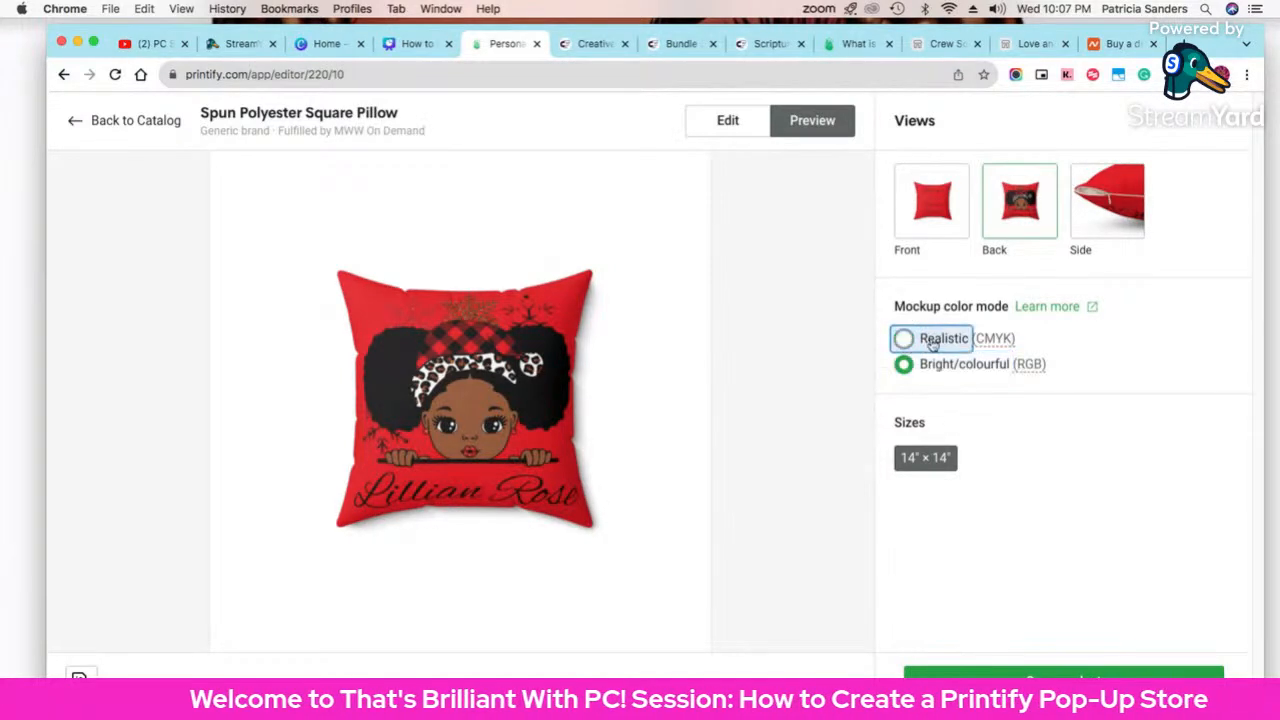
pyautogui.rightClick(556, 262)
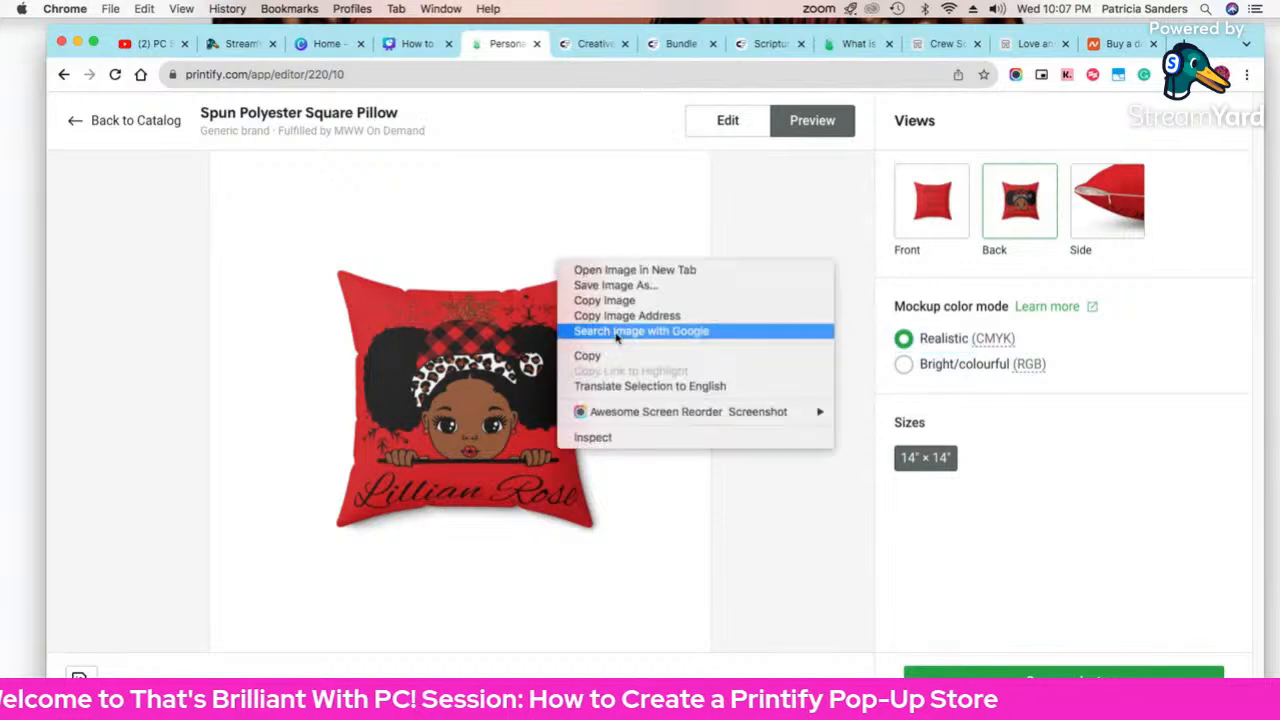
pyautogui.click(432, 225)
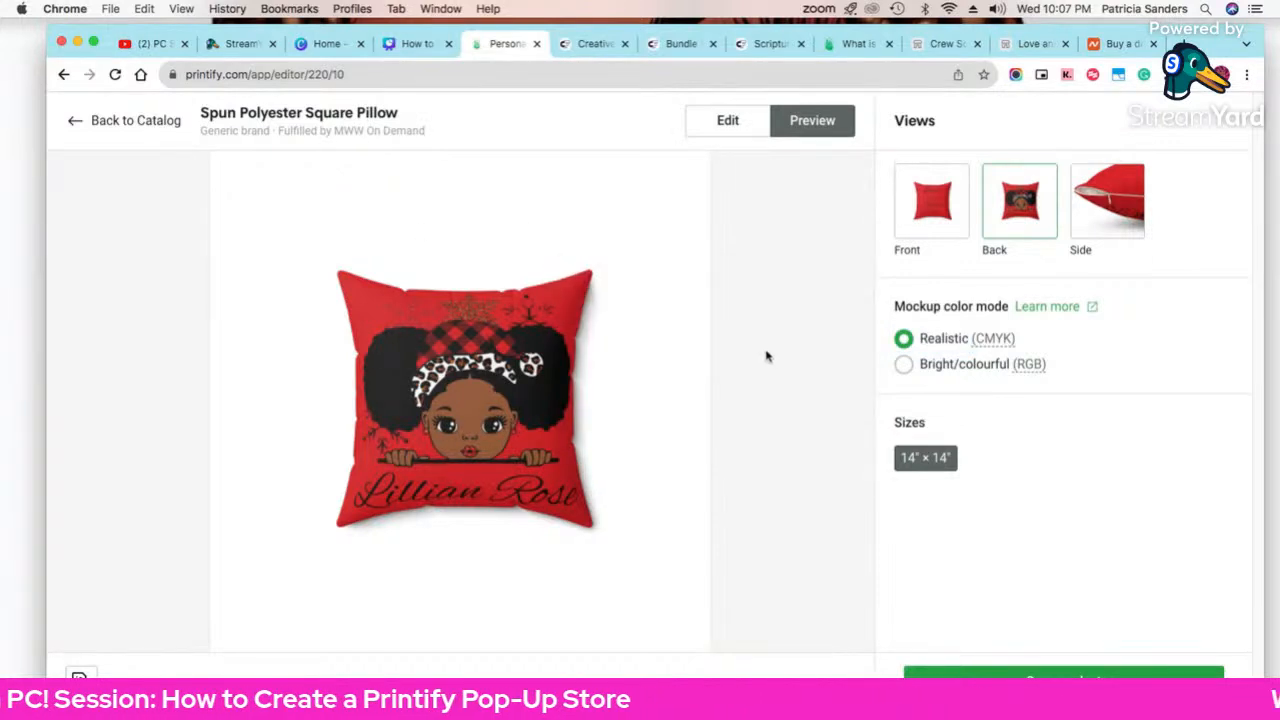
# Step: Return to the editor and look over the pillow size variants list without changes
pyautogui.click(730, 122)
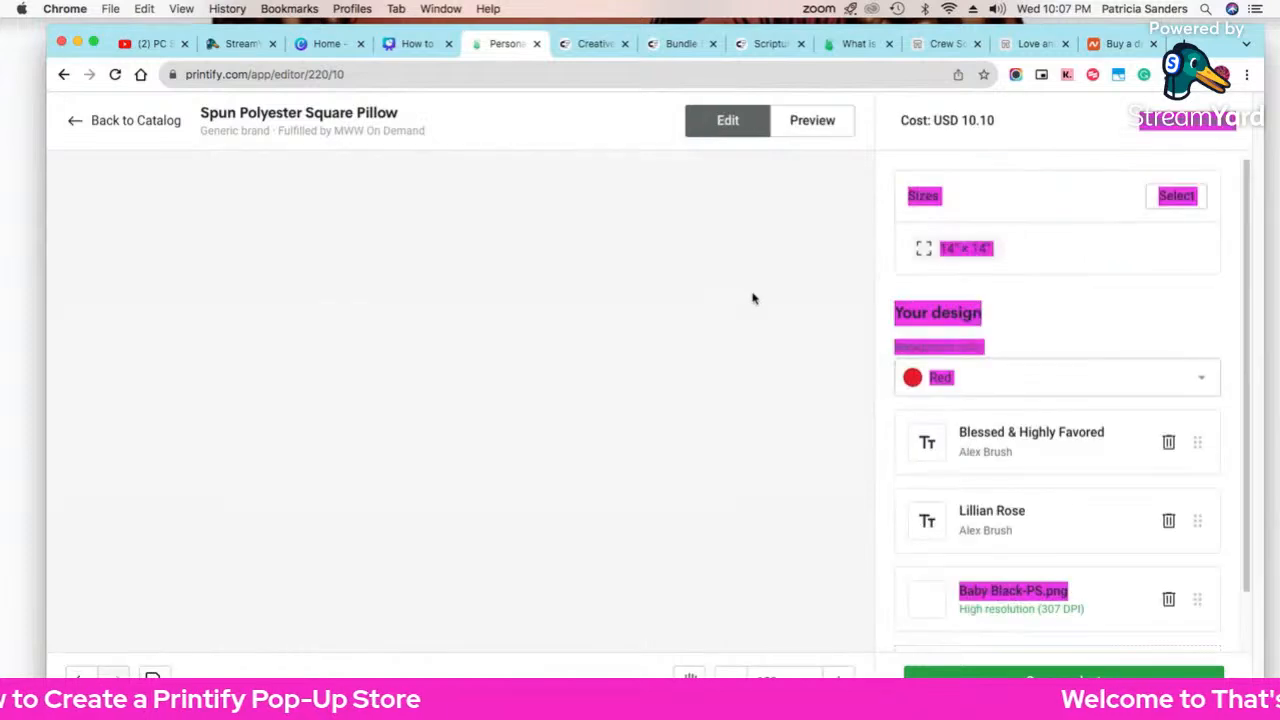
pyautogui.scroll(-1, 1057, 335)
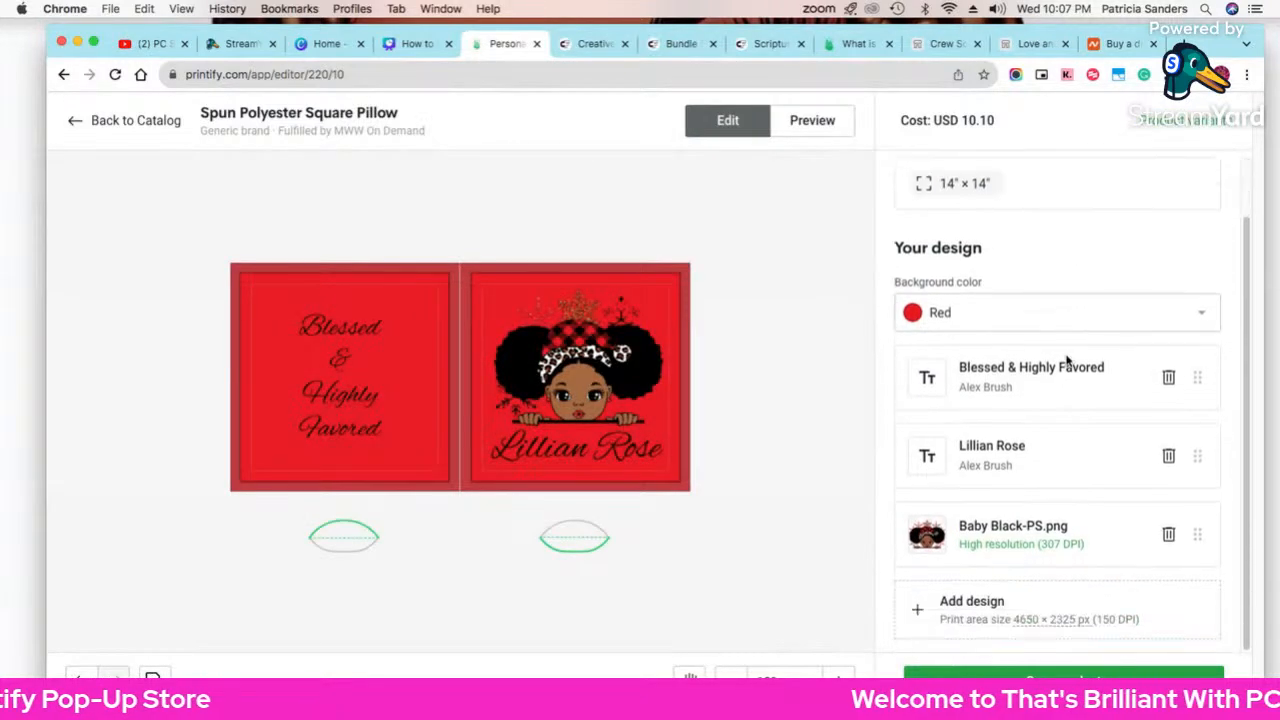
pyautogui.scroll(1, 1064, 360)
pyautogui.scroll(-1, 1066, 362)
pyautogui.scroll(-1, 1066, 360)
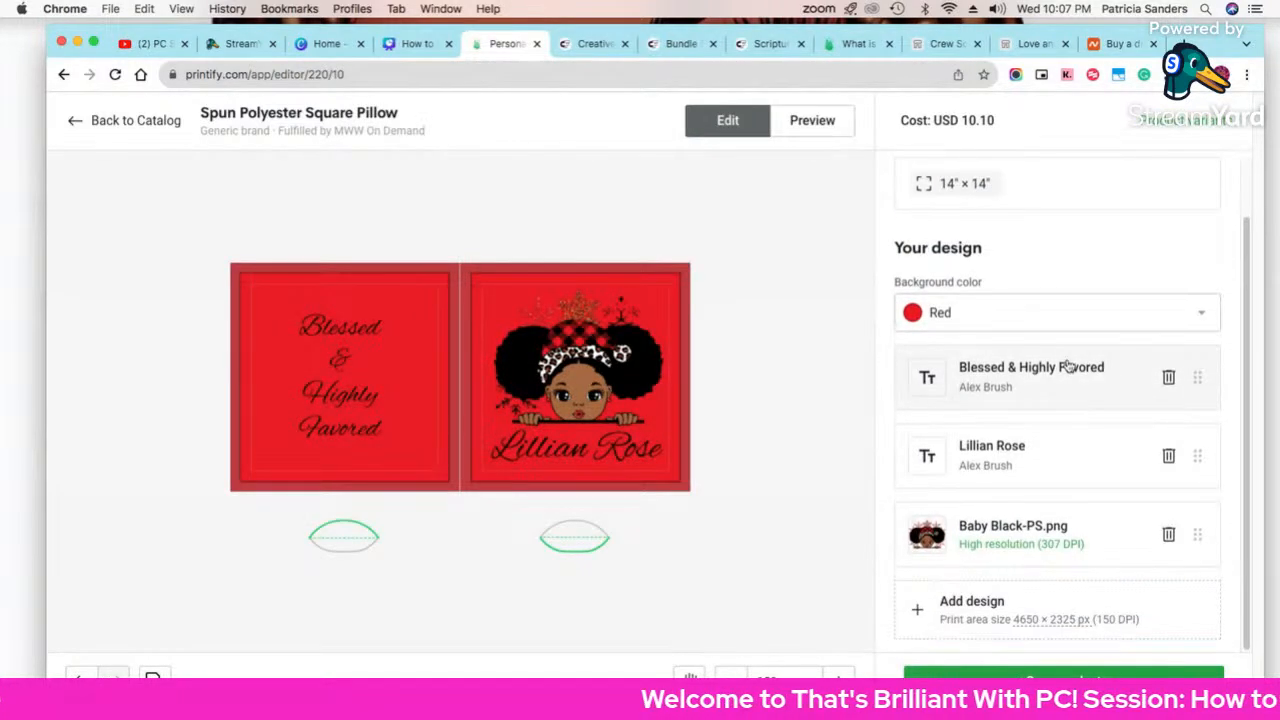
pyautogui.click(1165, 120)
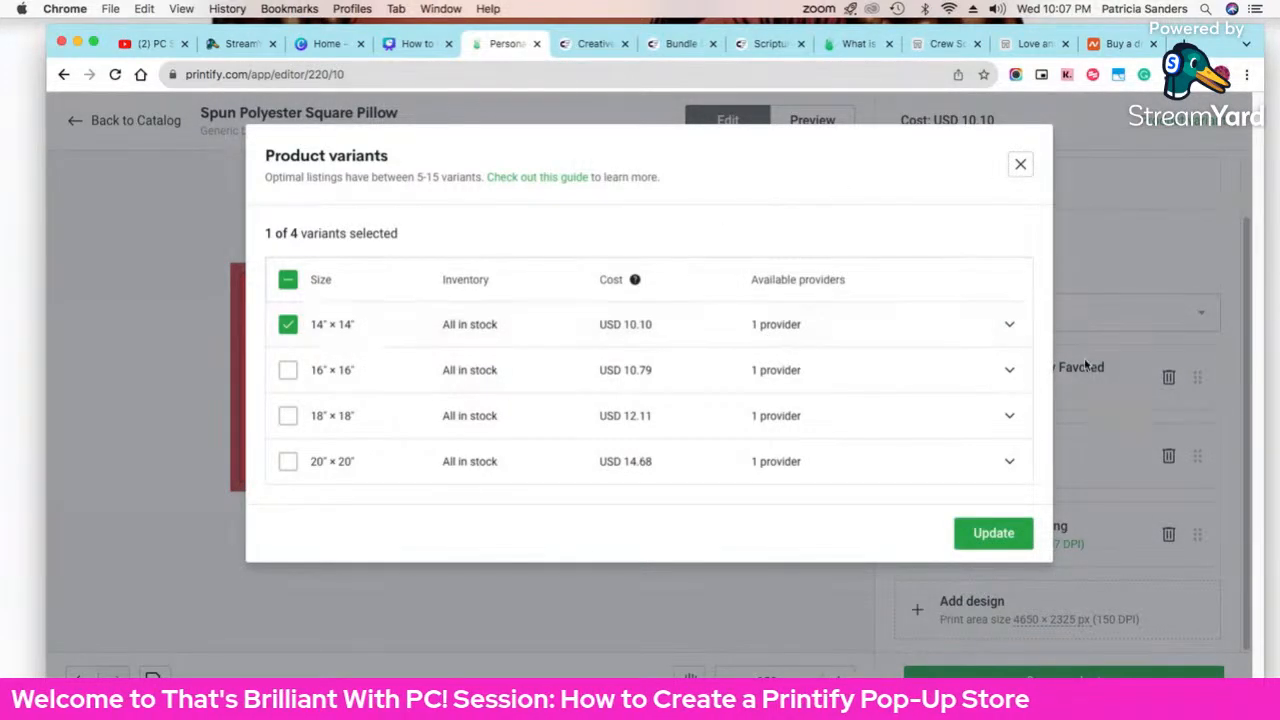
pyautogui.click(1021, 166)
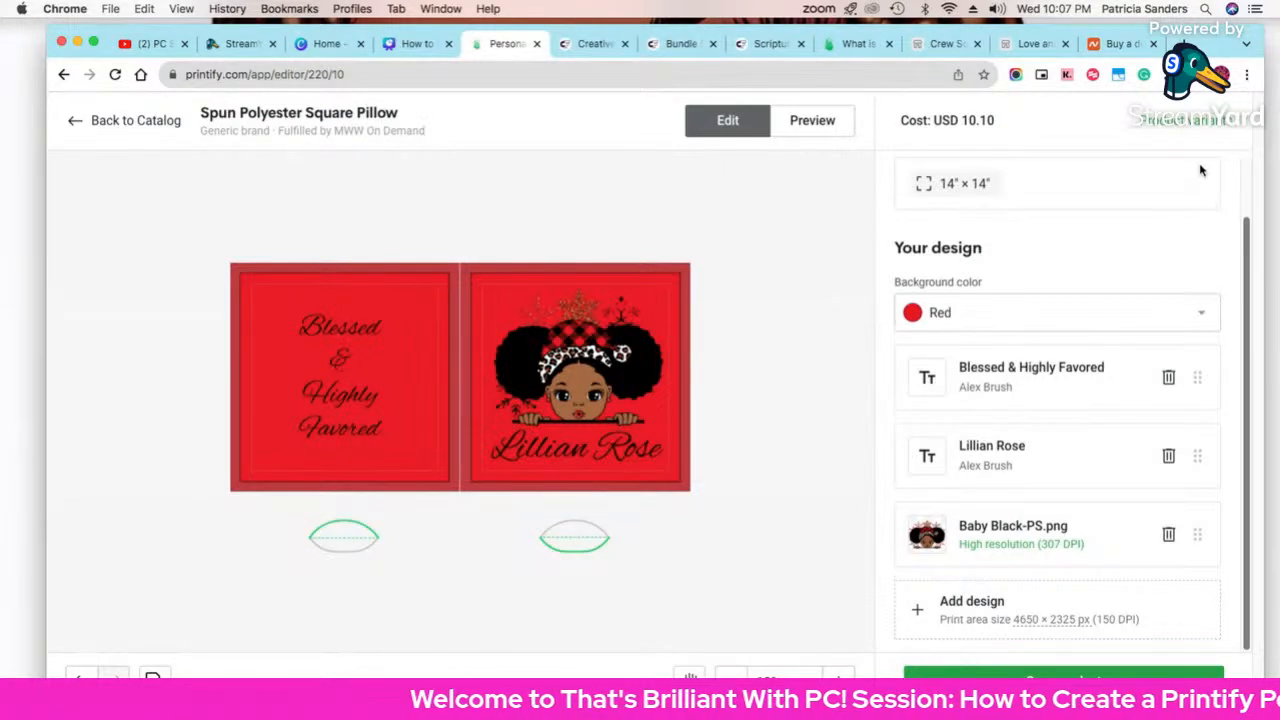
# Step: Enable the 16"×16", 18"×18" and 20"×20" sizes, update, and return to Preview
pyautogui.click(1193, 120)
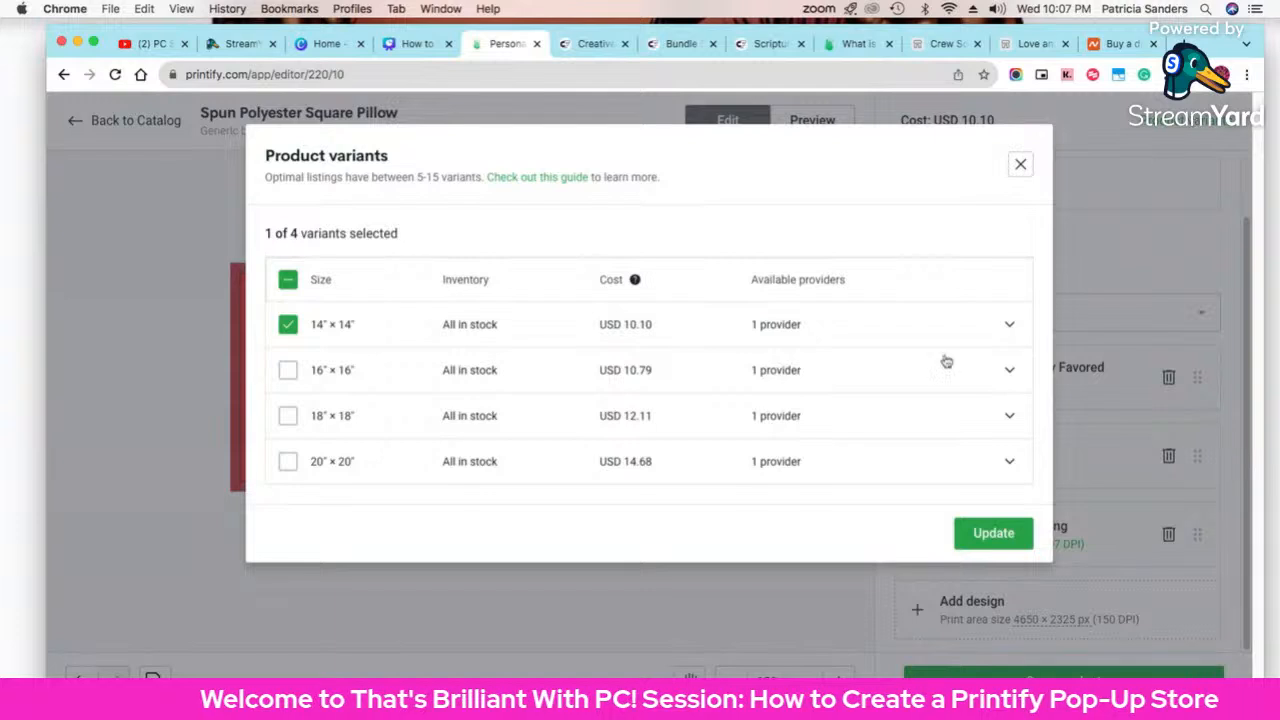
pyautogui.click(290, 371)
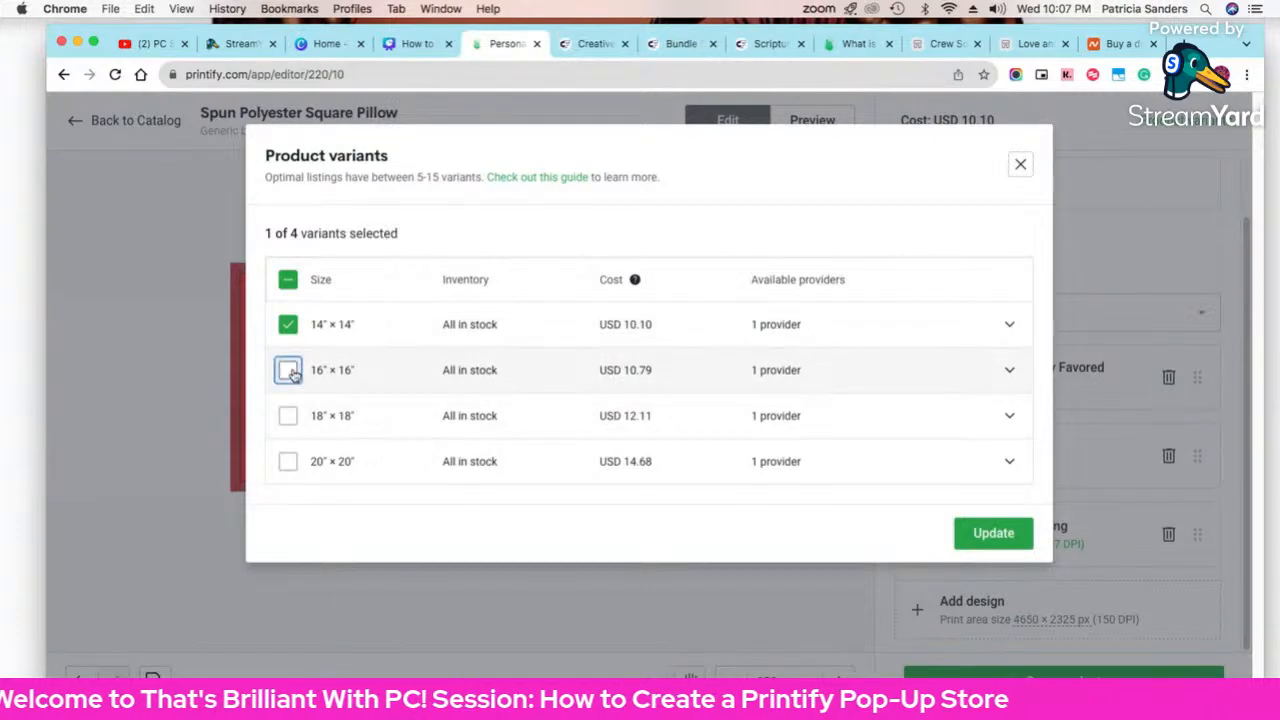
pyautogui.click(288, 416)
pyautogui.click(288, 461)
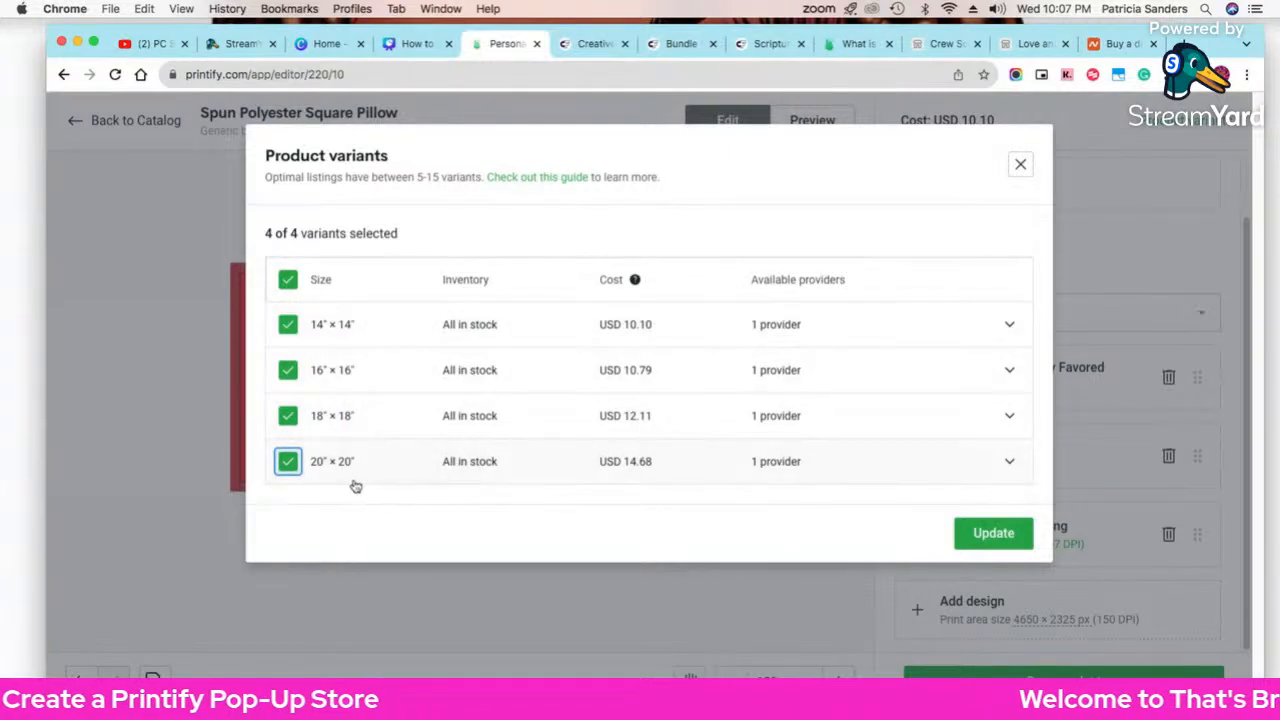
pyautogui.click(1000, 540)
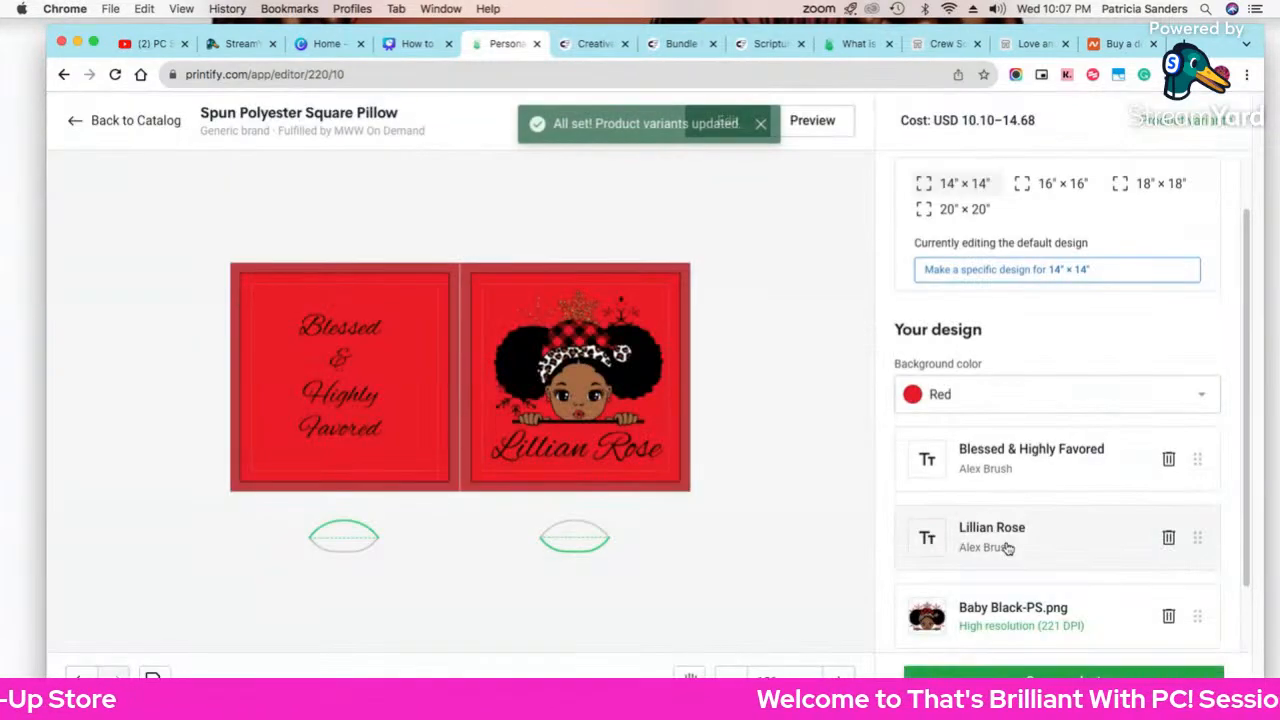
pyautogui.click(962, 213)
pyautogui.click(828, 133)
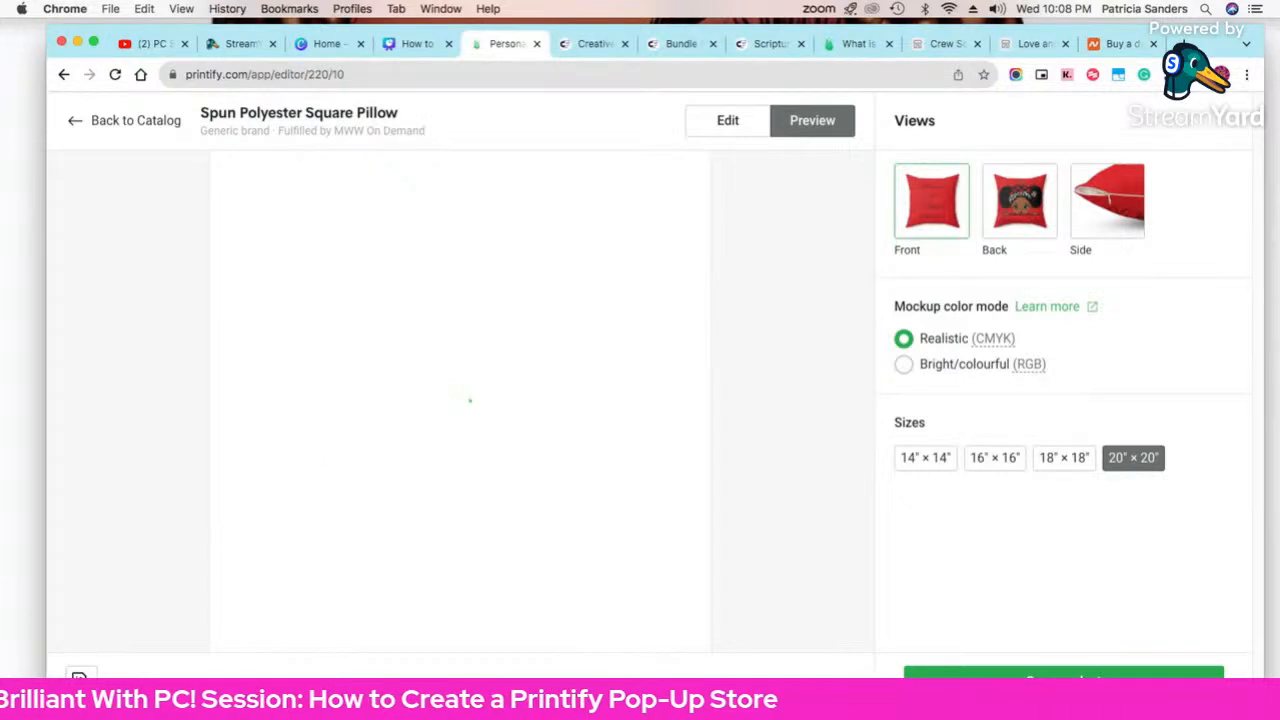
# Step: Inspect the back mockup at the 18"×18", 14"×14" and 20"×20" sizes
pyautogui.click(1010, 230)
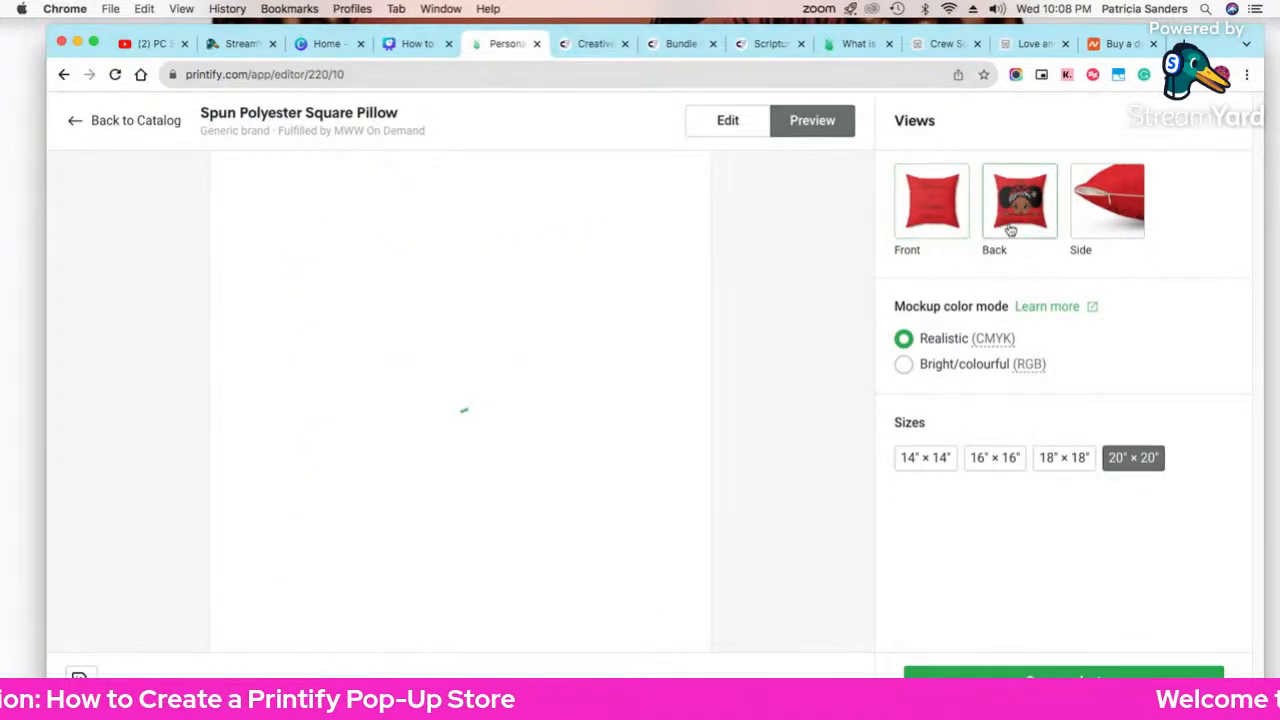
pyautogui.click(1065, 462)
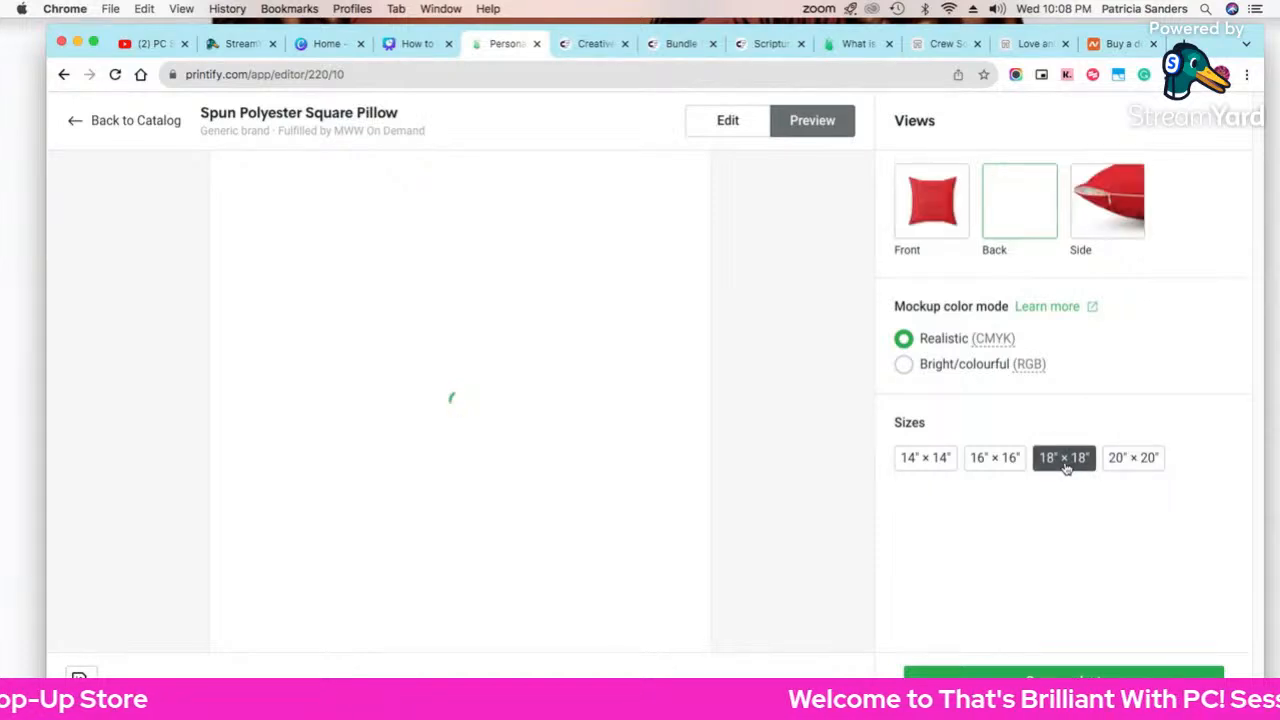
pyautogui.click(926, 464)
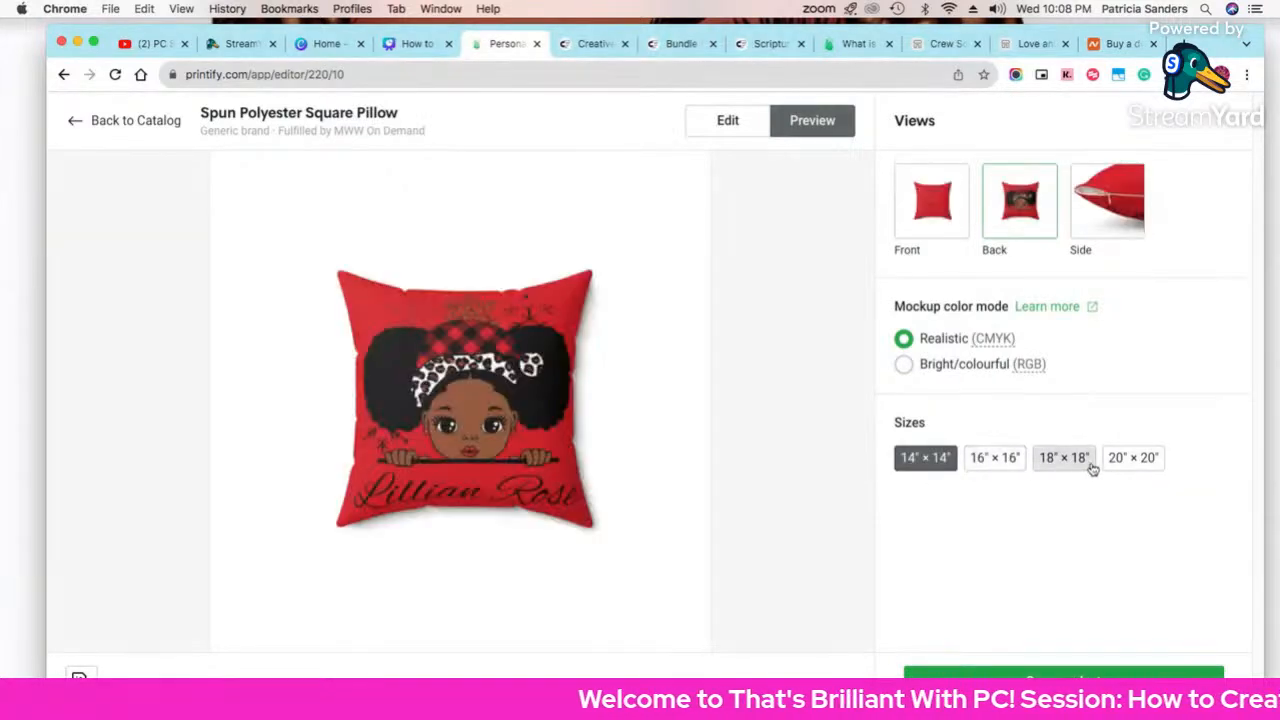
pyautogui.click(1110, 466)
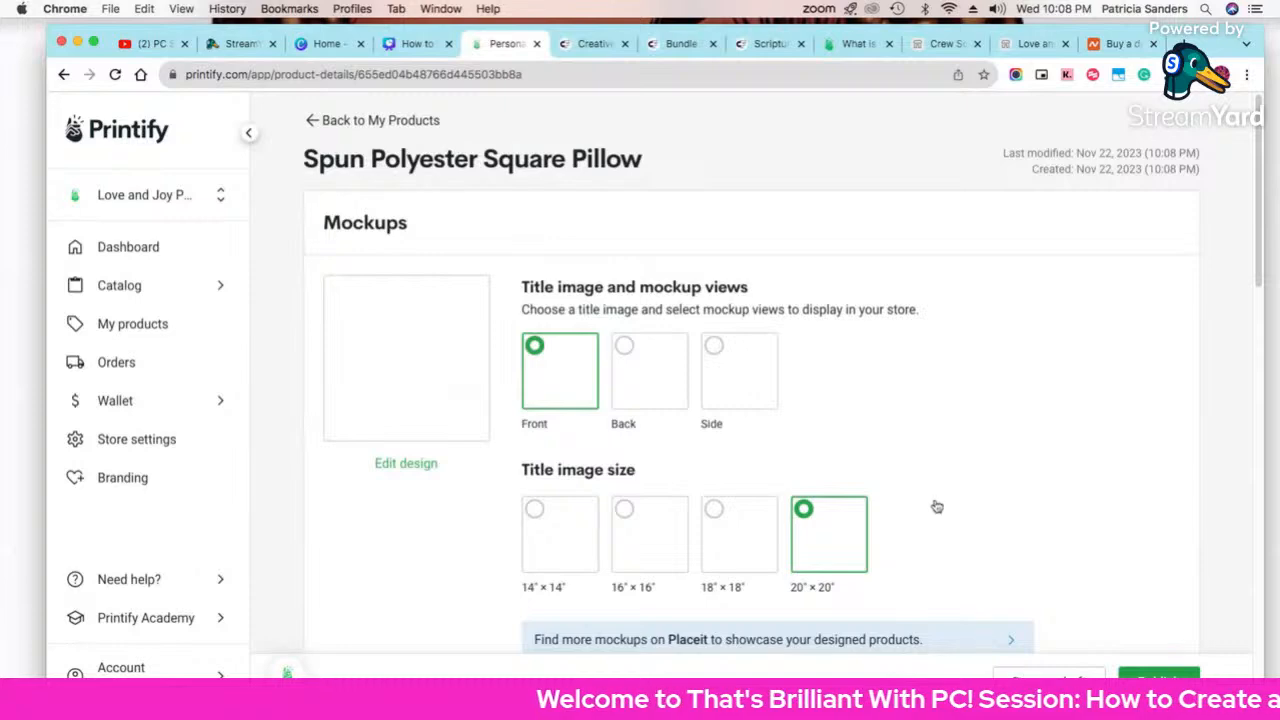
# Step: Scroll past Listing details to the Variants pricing table with 40% margins
pyautogui.scroll(-1, 1019, 423)
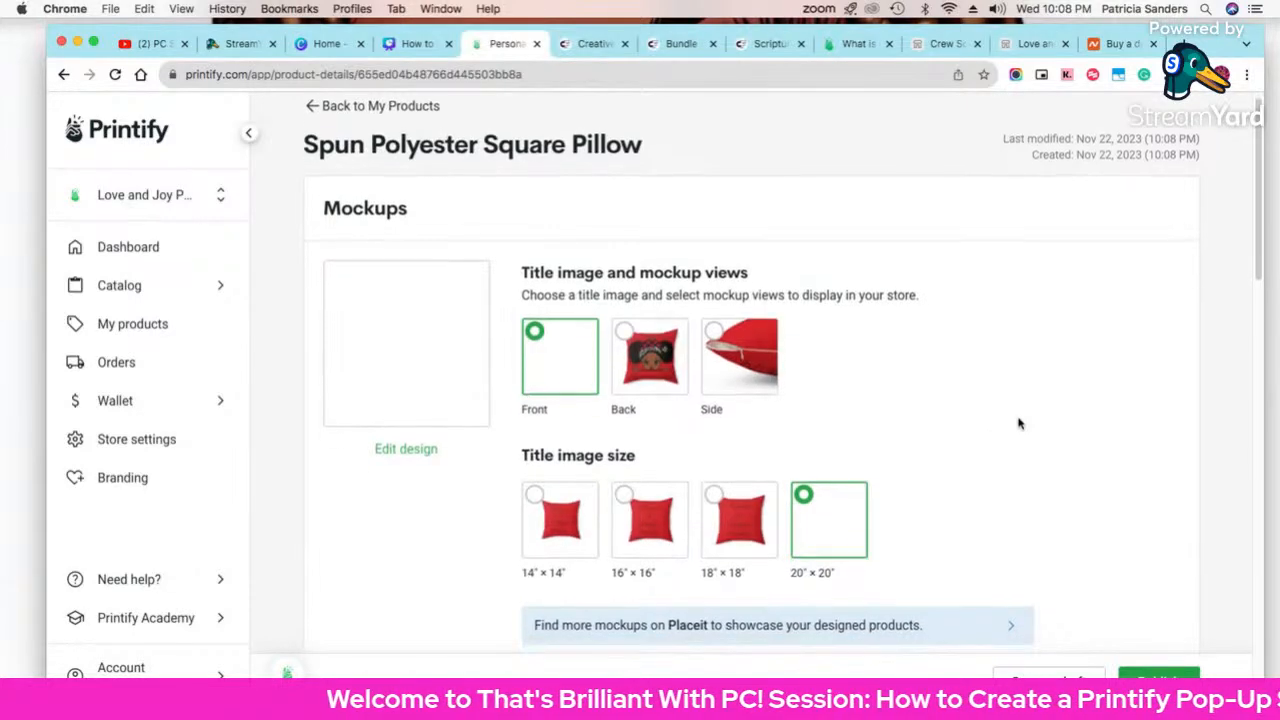
pyautogui.scroll(-10, 1019, 423)
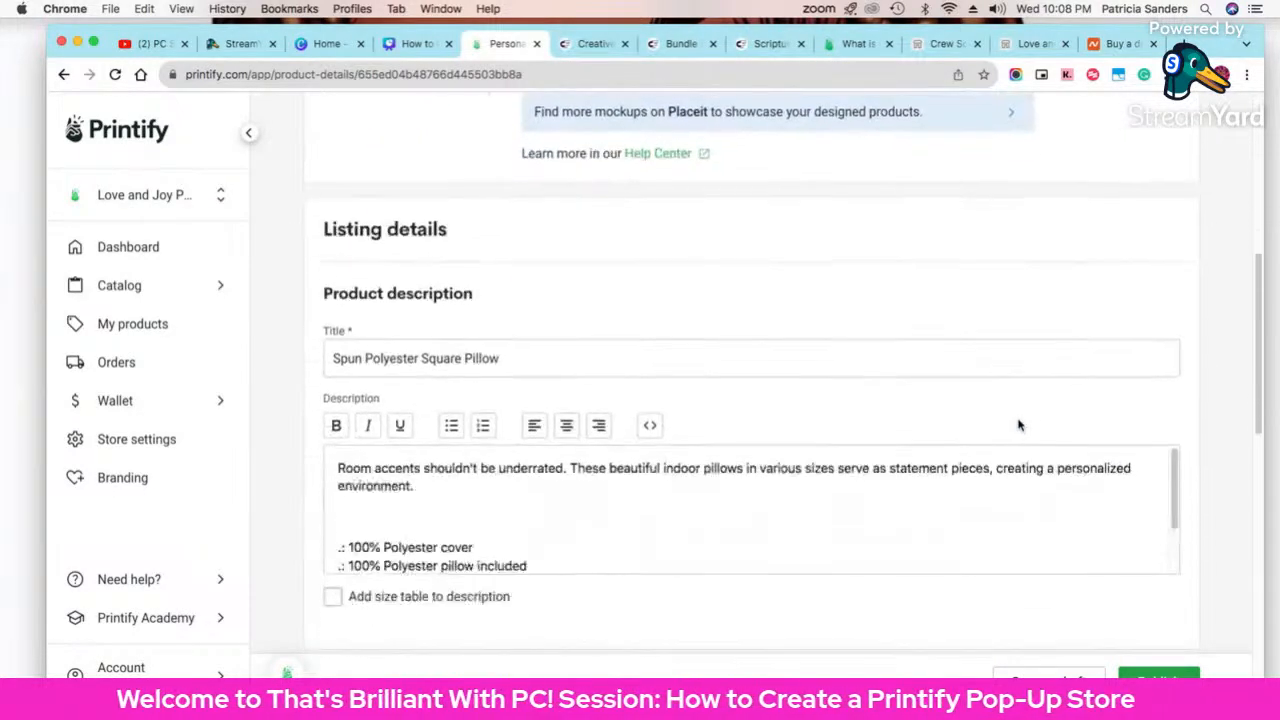
pyautogui.scroll(-9, 1019, 425)
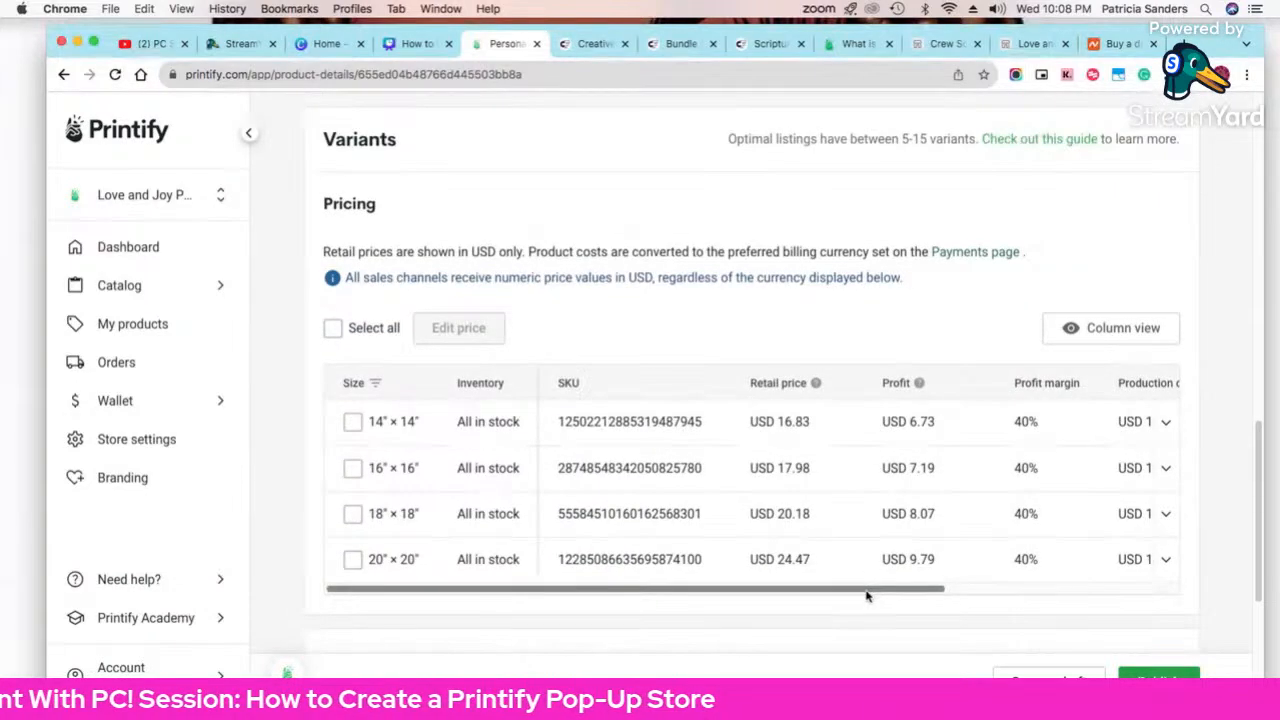
# Step: Scroll the pricing table right to show Production cost and Shipping cost columns
pyautogui.moveTo(866, 596); pyautogui.dragTo(808, 598)
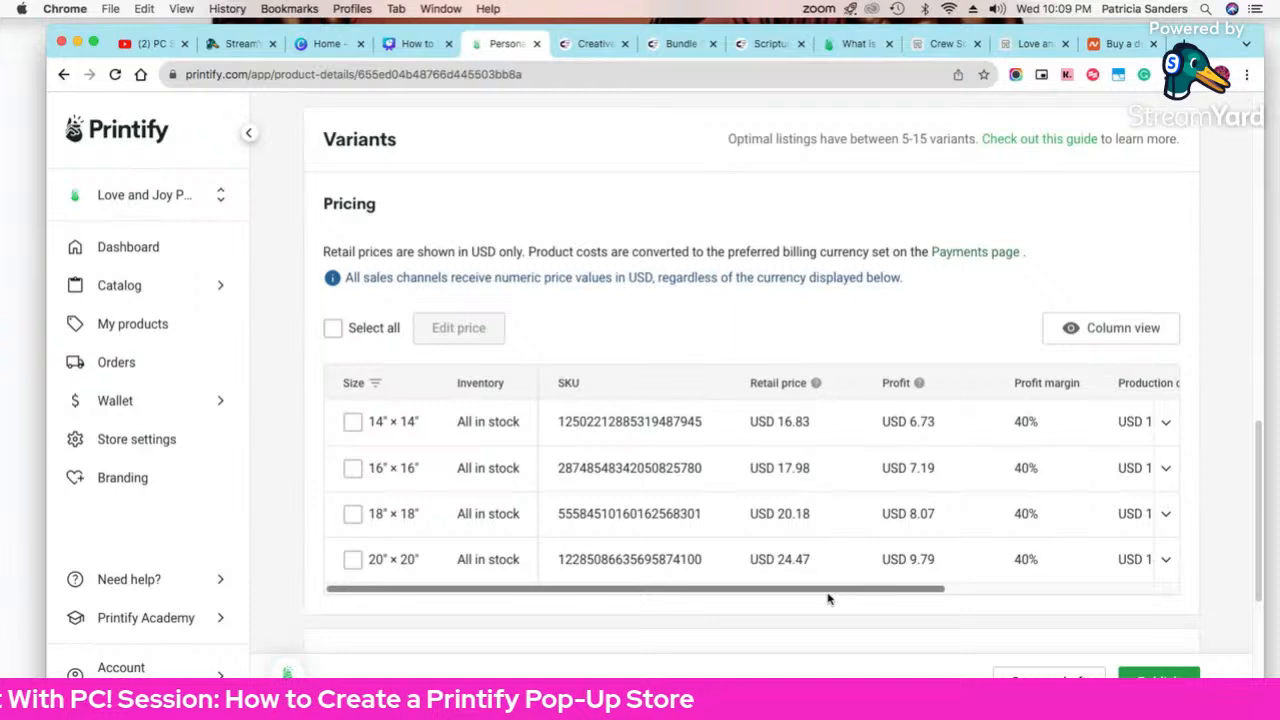
pyautogui.moveTo(828, 598); pyautogui.dragTo(900, 597)
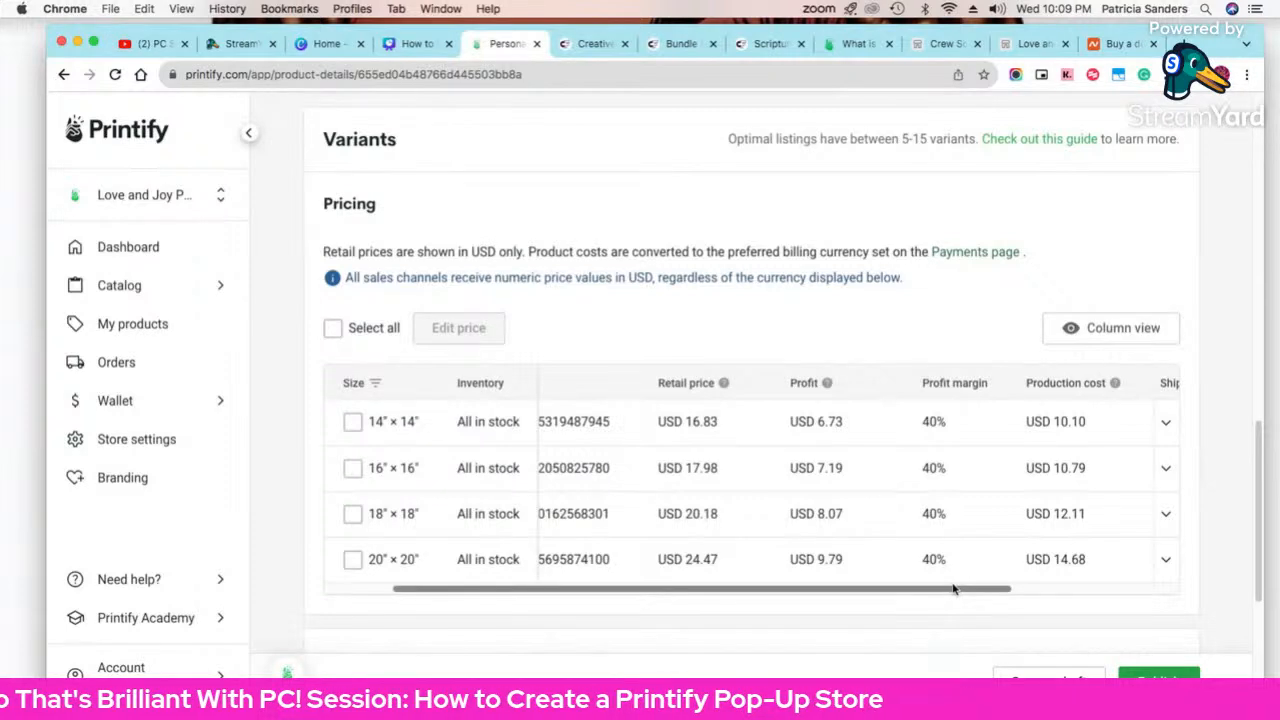
pyautogui.moveTo(952, 591); pyautogui.dragTo(1012, 601)
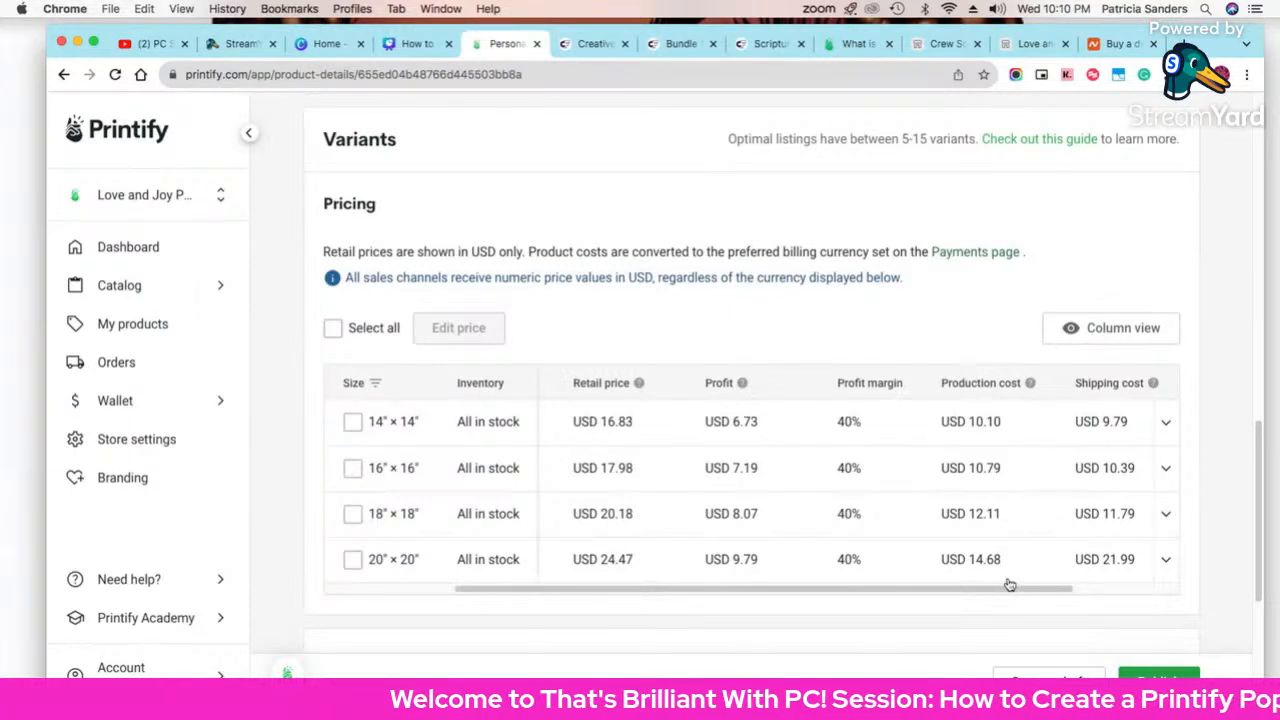
# Step: Try 50%, 40% and 10% profit margins on the 14" × 14" pillow size
pyautogui.moveTo(1006, 589)
pyautogui.mouseDown()
pyautogui.moveTo(1143, 591)
pyautogui.moveTo(1004, 592)
pyautogui.mouseUp()
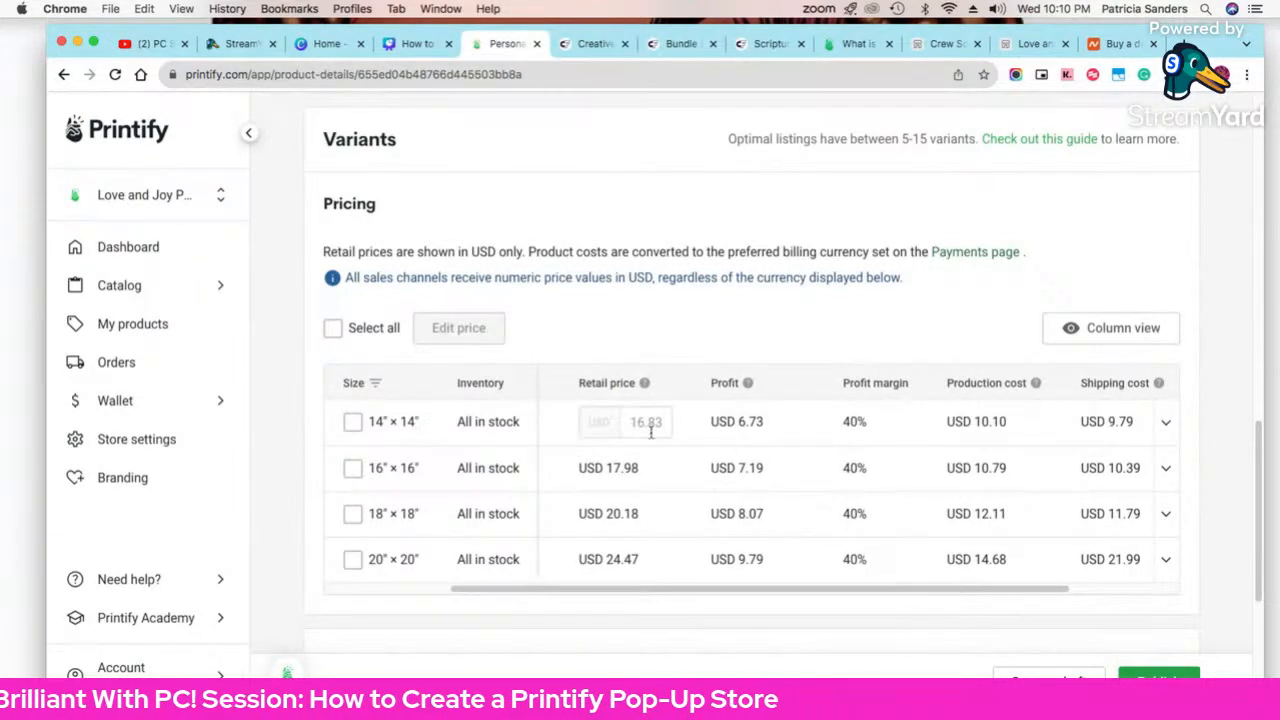
pyautogui.doubleClick(855, 422)
pyautogui.write('50')
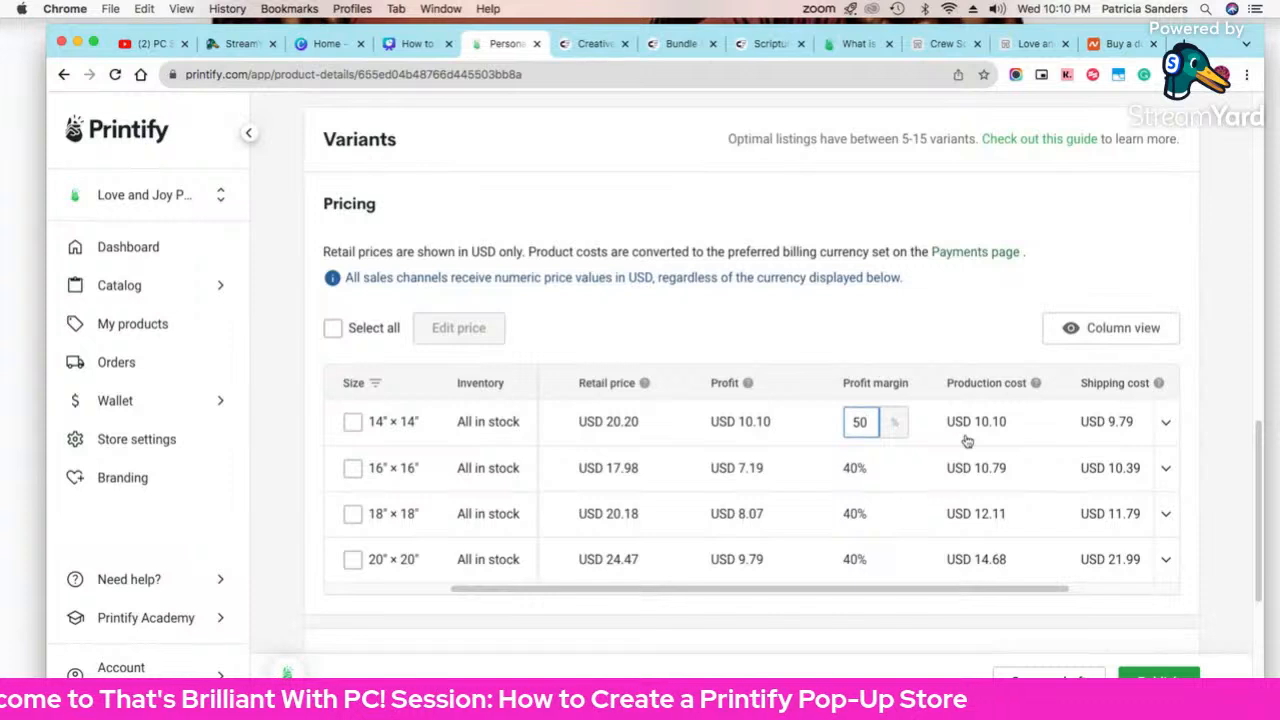
pyautogui.moveTo(850, 422); pyautogui.dragTo(868, 422)
pyautogui.write('40')
pyautogui.press('Return')
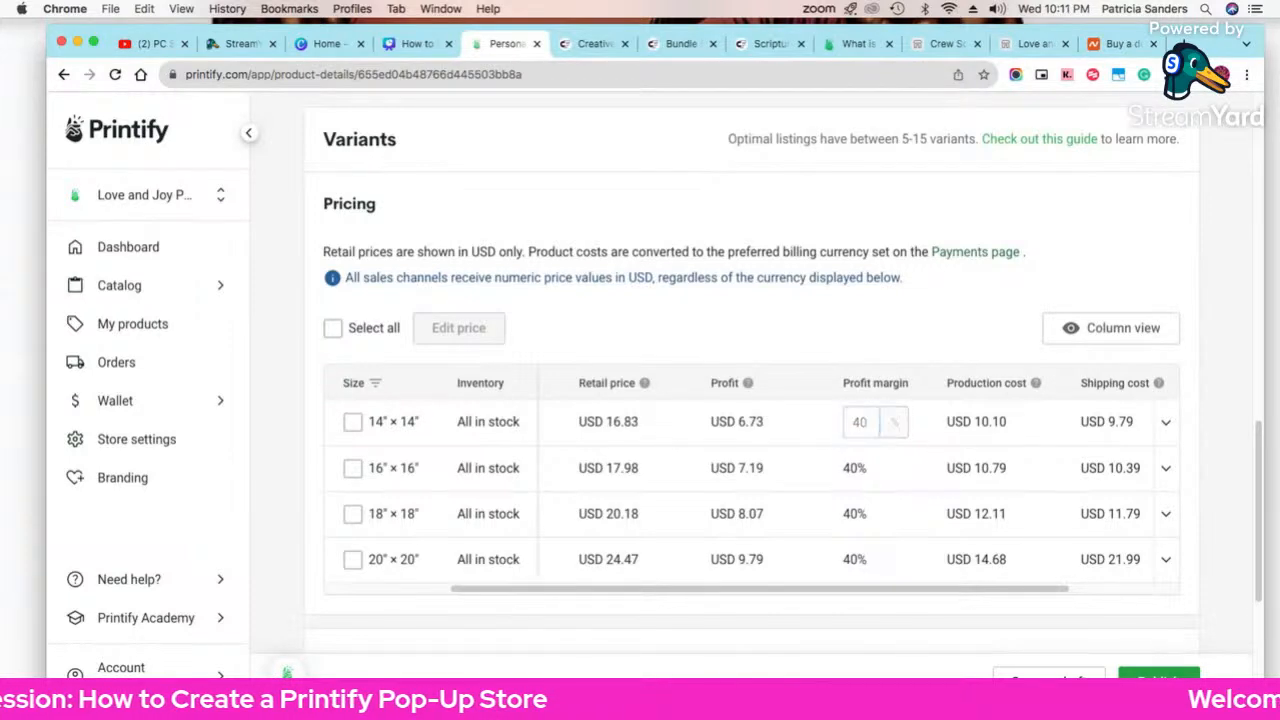
pyautogui.click(858, 421)
pyautogui.moveTo(850, 422); pyautogui.dragTo(868, 422)
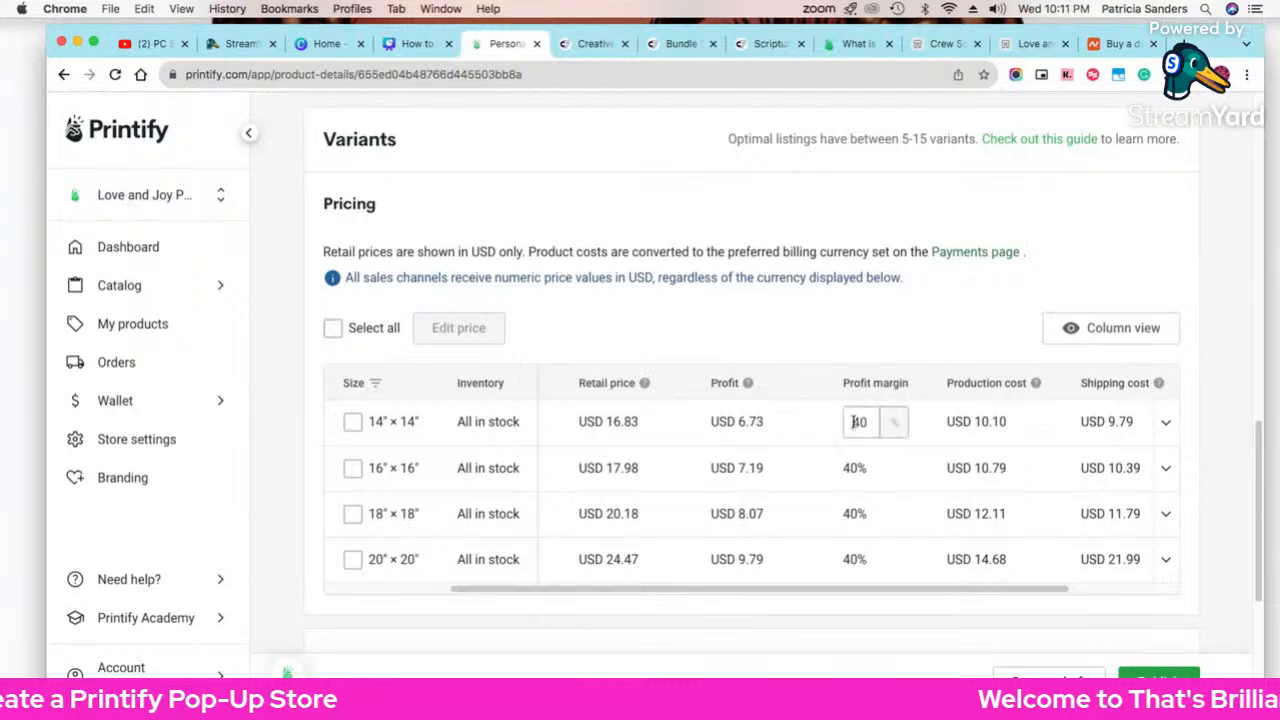
pyautogui.write('10')
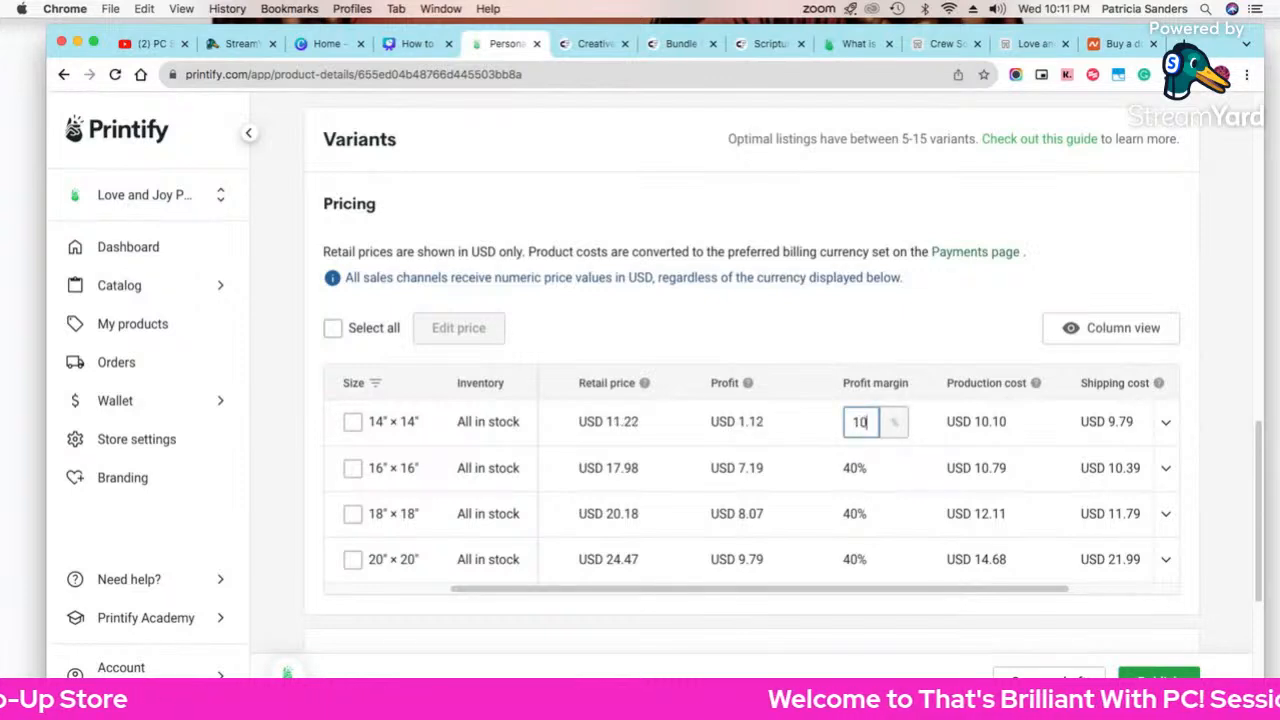
pyautogui.press('Return')
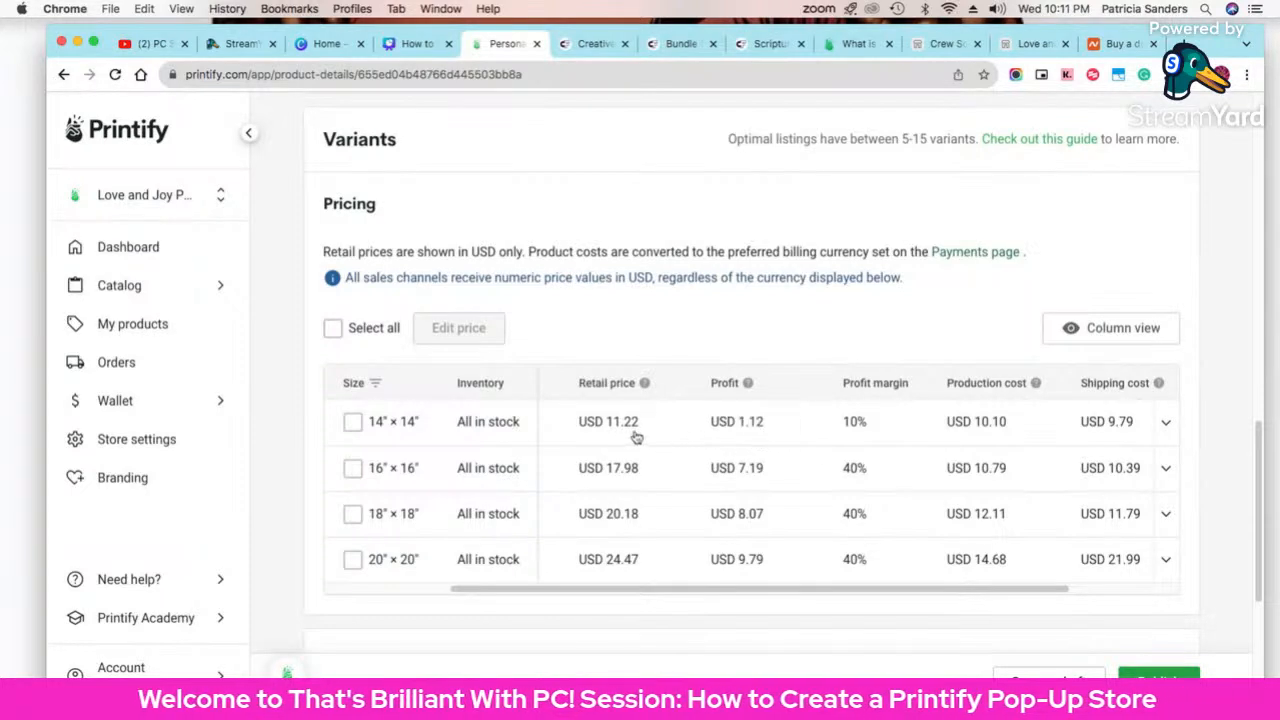
# Step: After testing 20% and 50%, settle the 14" × 14" profit margin at 40%
pyautogui.click(905, 423)
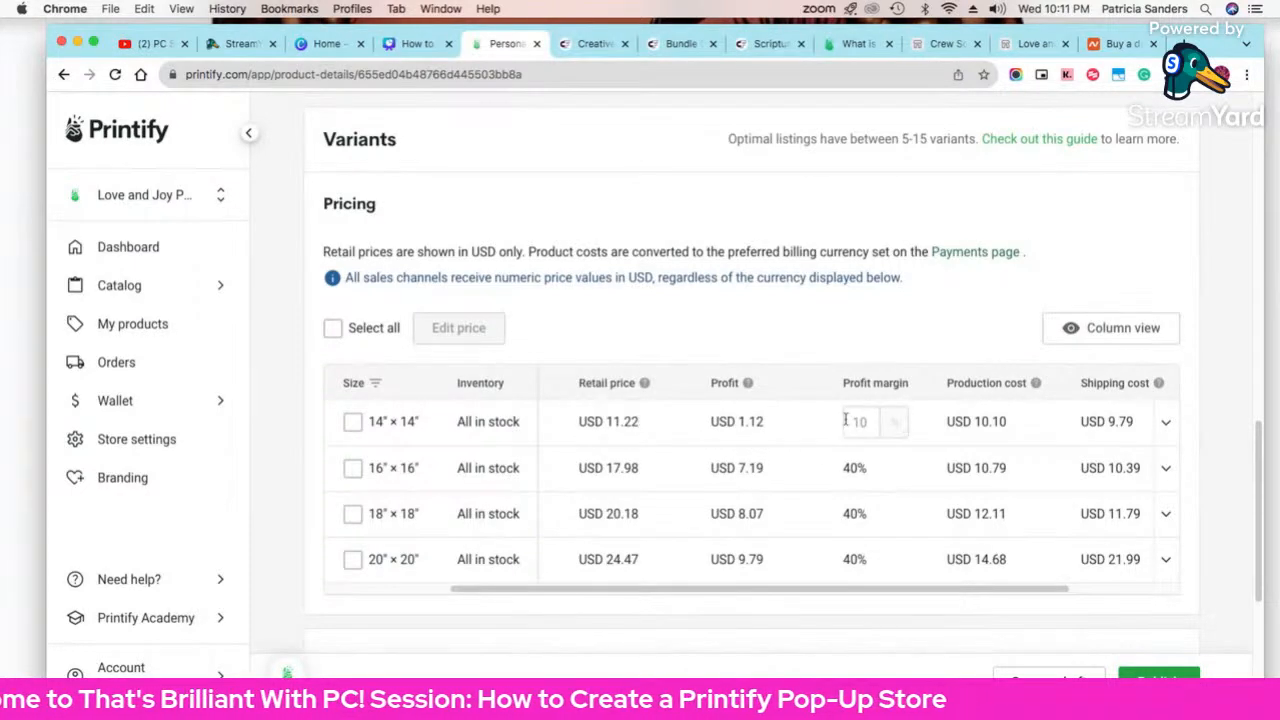
pyautogui.doubleClick(858, 421)
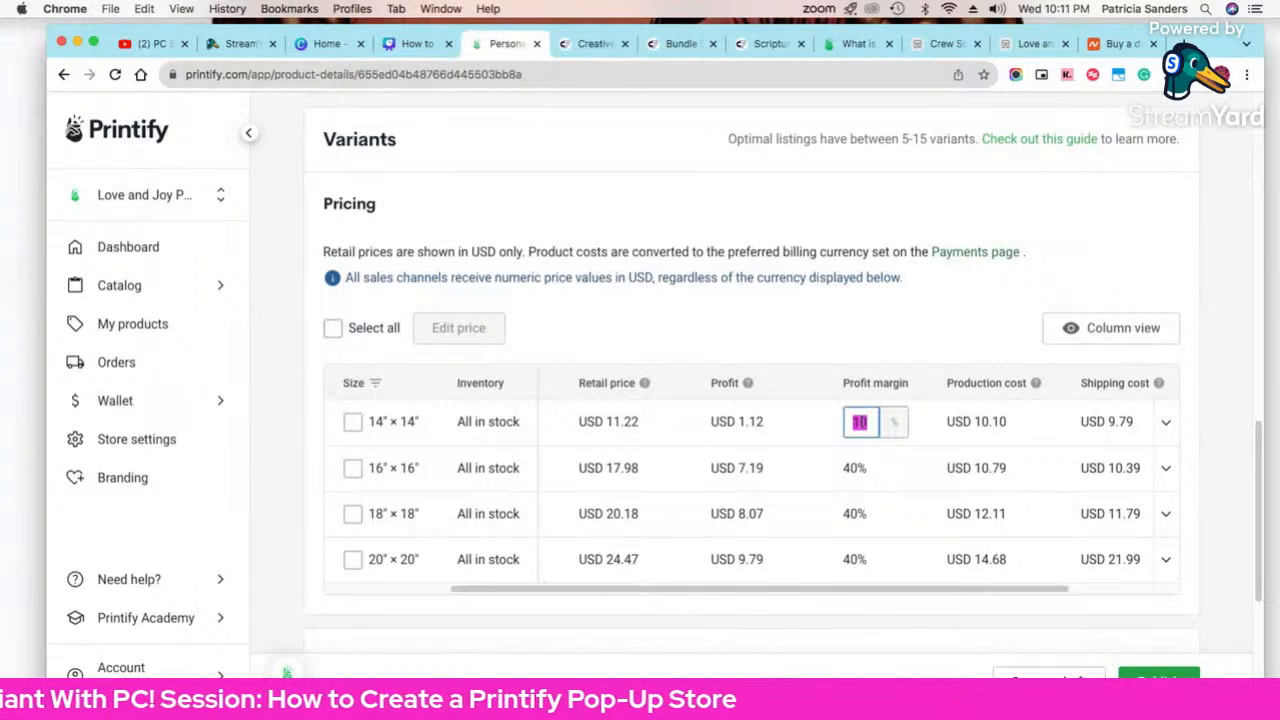
pyautogui.write('20')
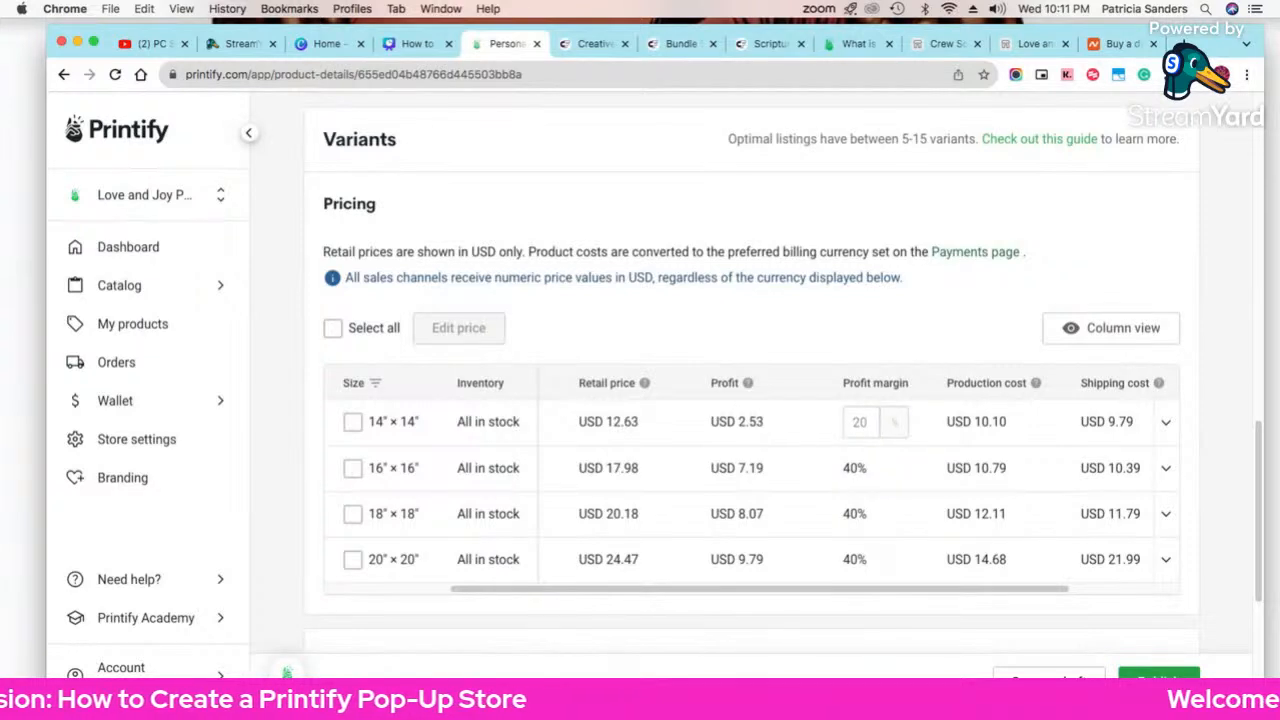
pyautogui.doubleClick(855, 421)
pyautogui.write('50')
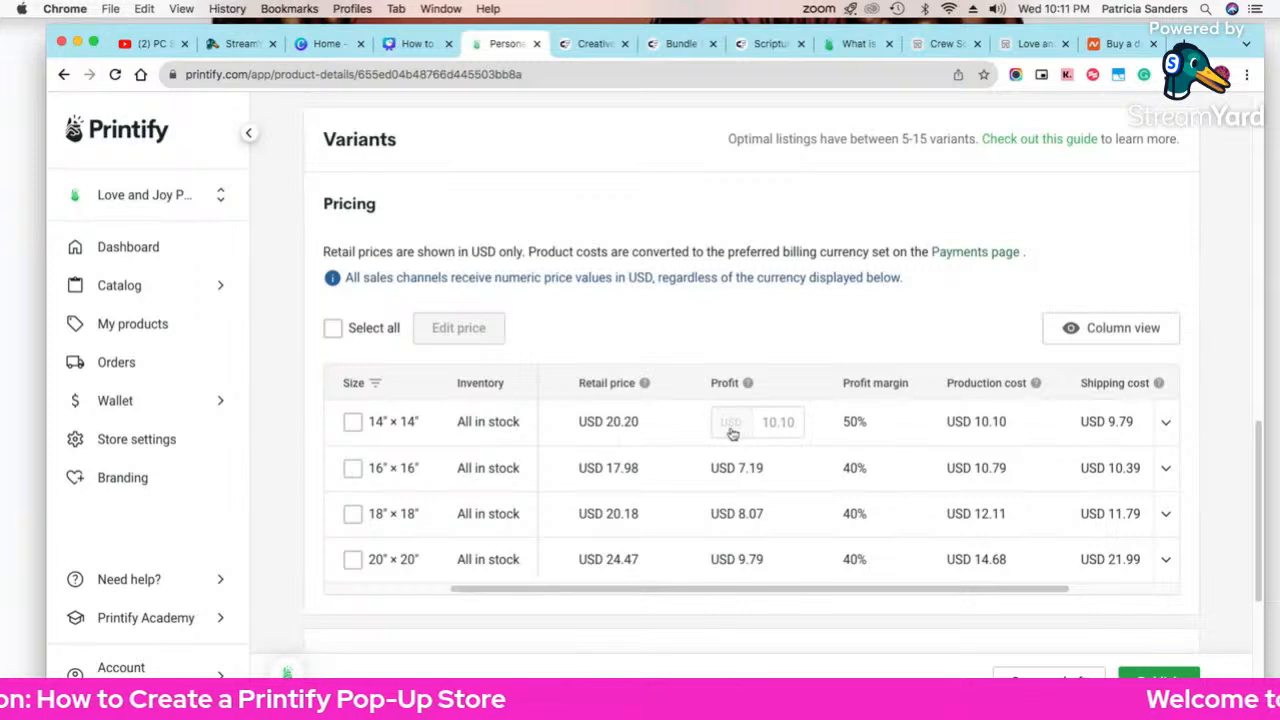
pyautogui.doubleClick(858, 421)
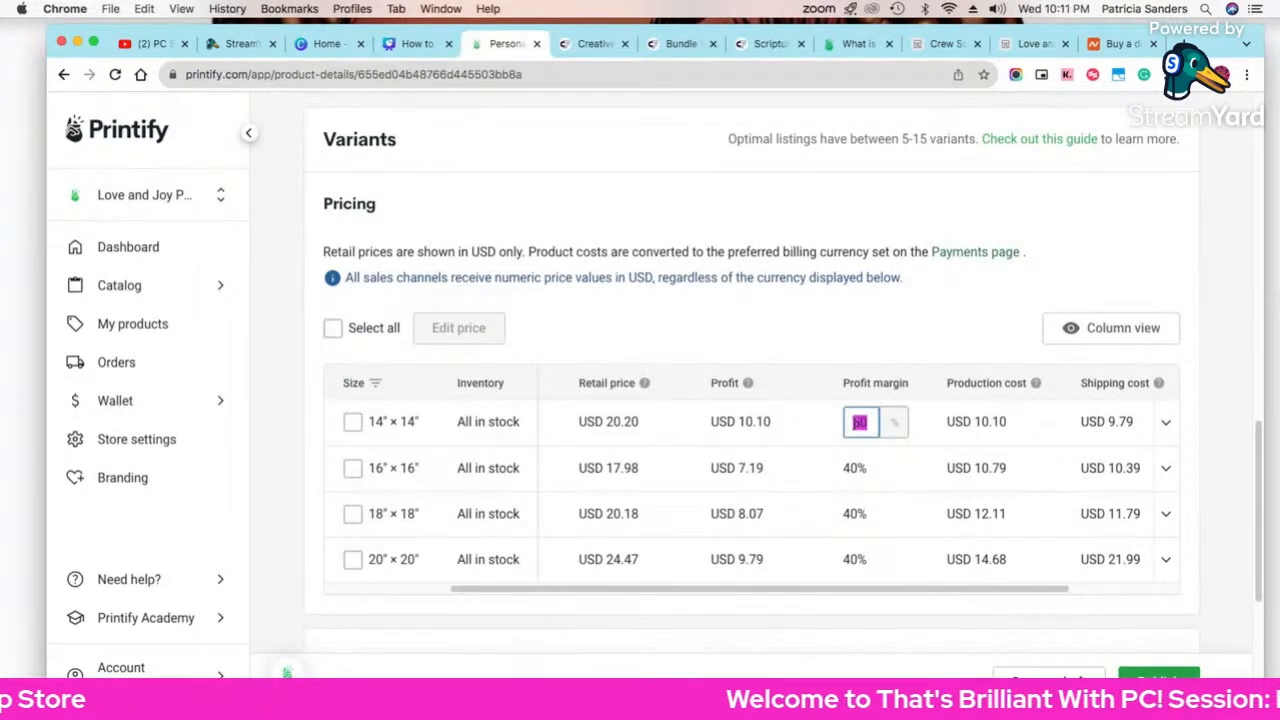
pyautogui.write('40')
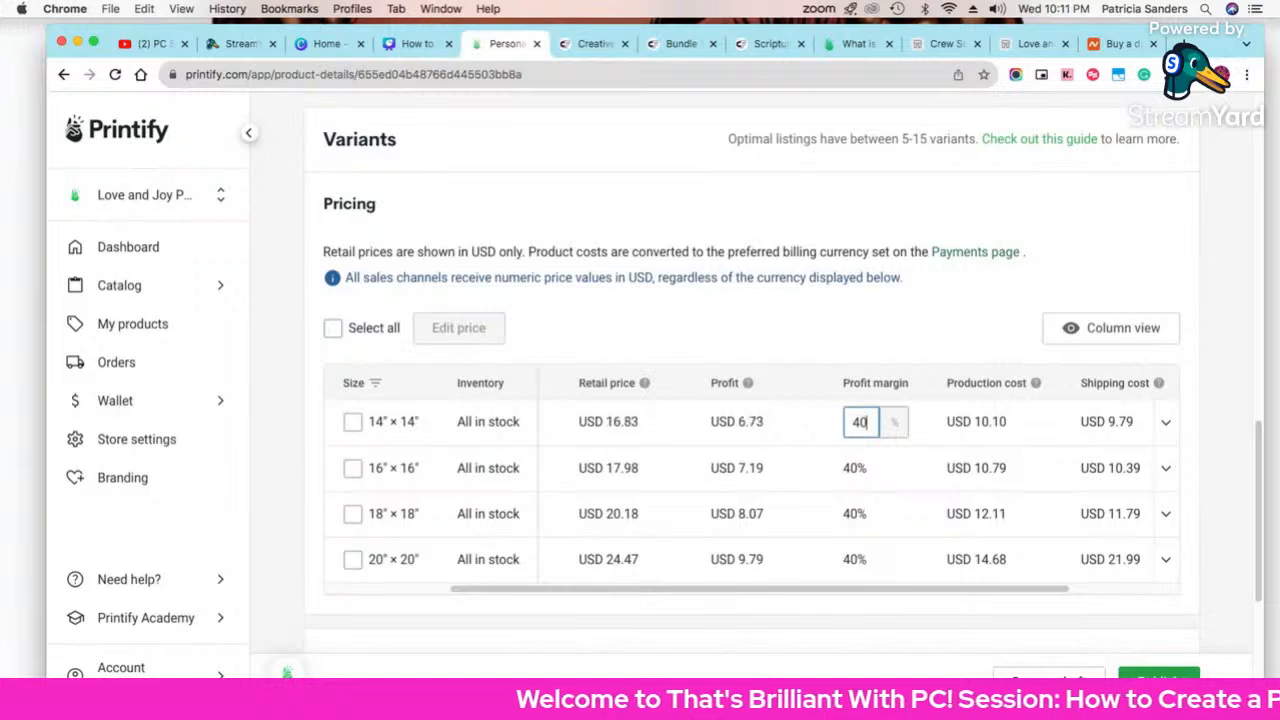
pyautogui.press('Return')
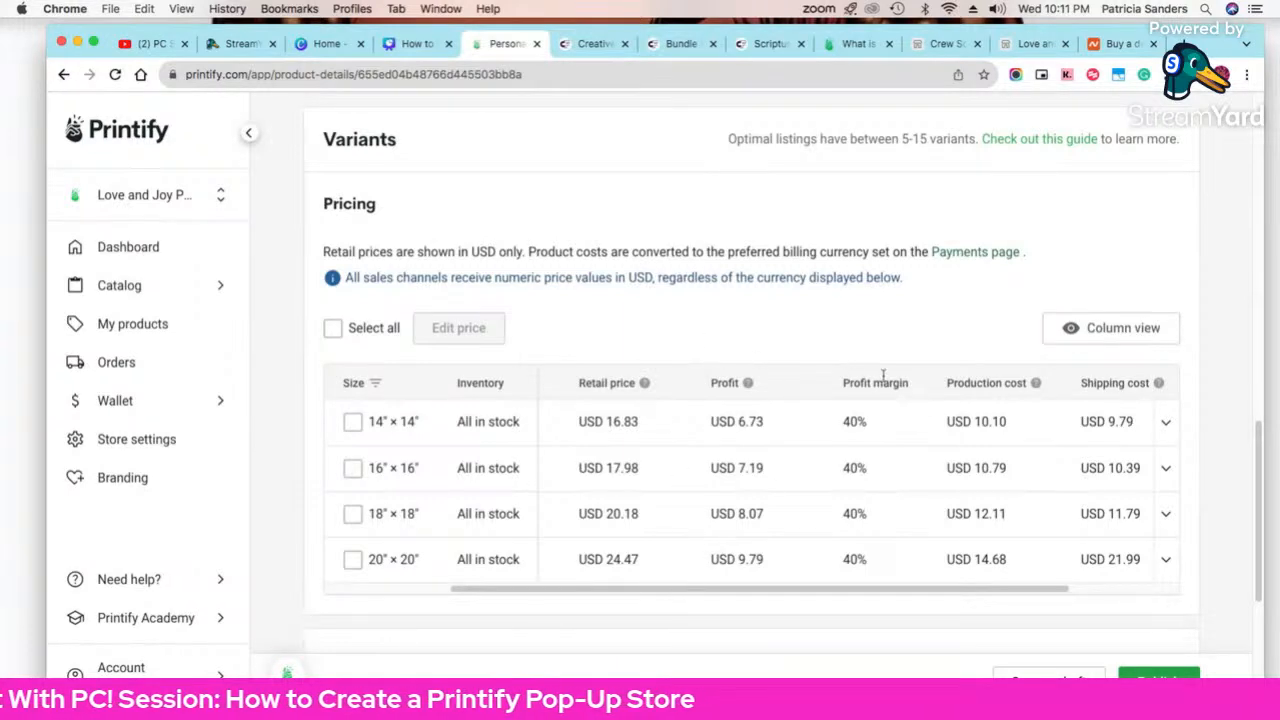
# Step: Expand the 14" × 14" variant row and scroll across the pricing table's columns
pyautogui.moveTo(606, 435)
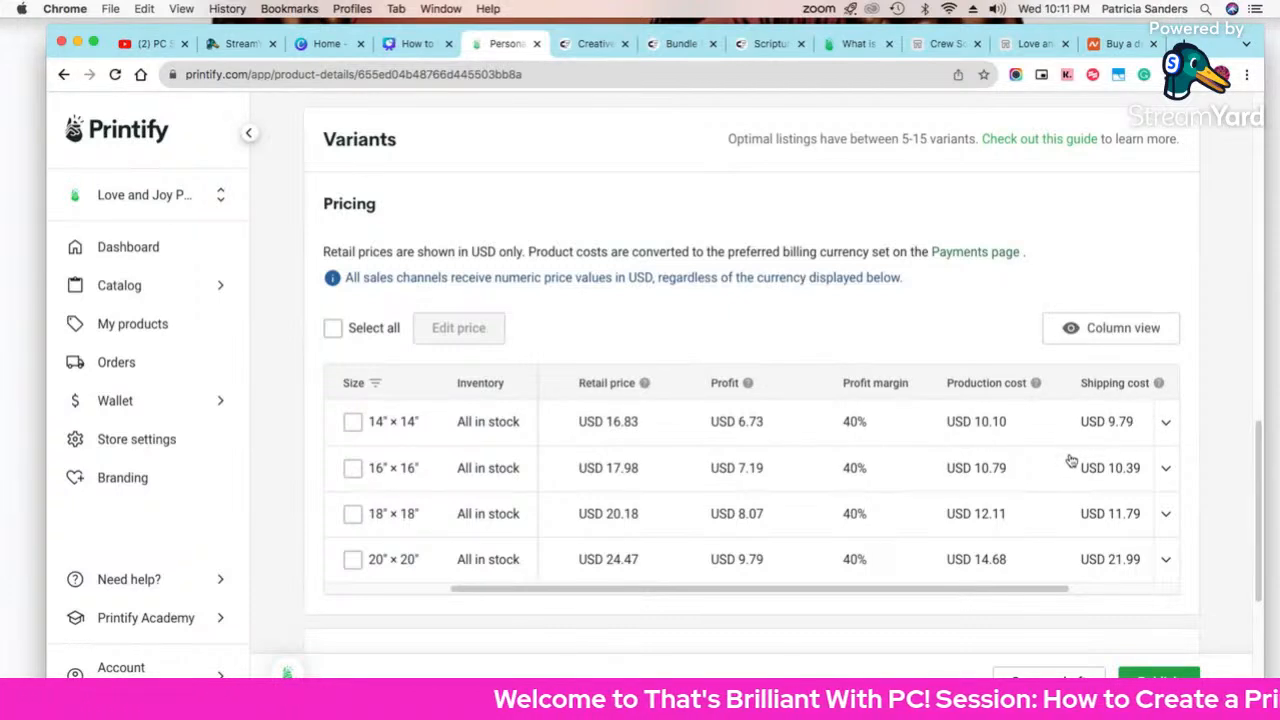
pyautogui.moveTo(1020, 592); pyautogui.dragTo(1130, 596)
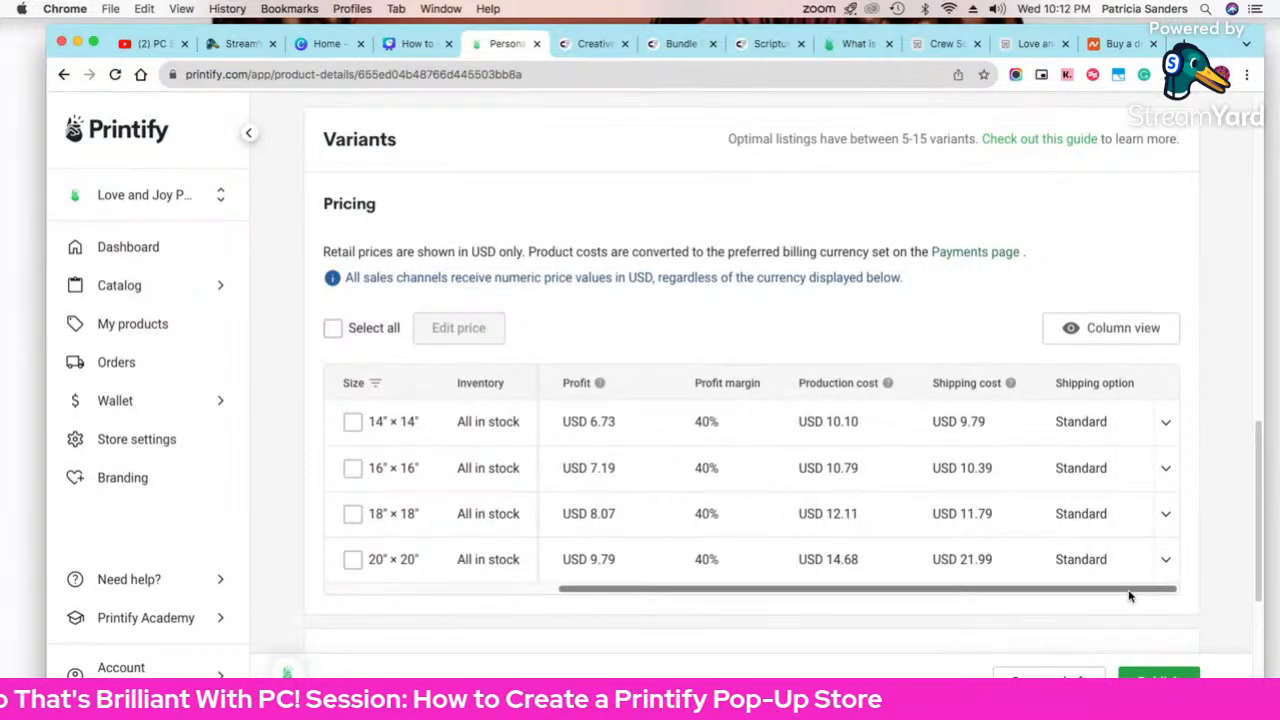
pyautogui.click(1166, 422)
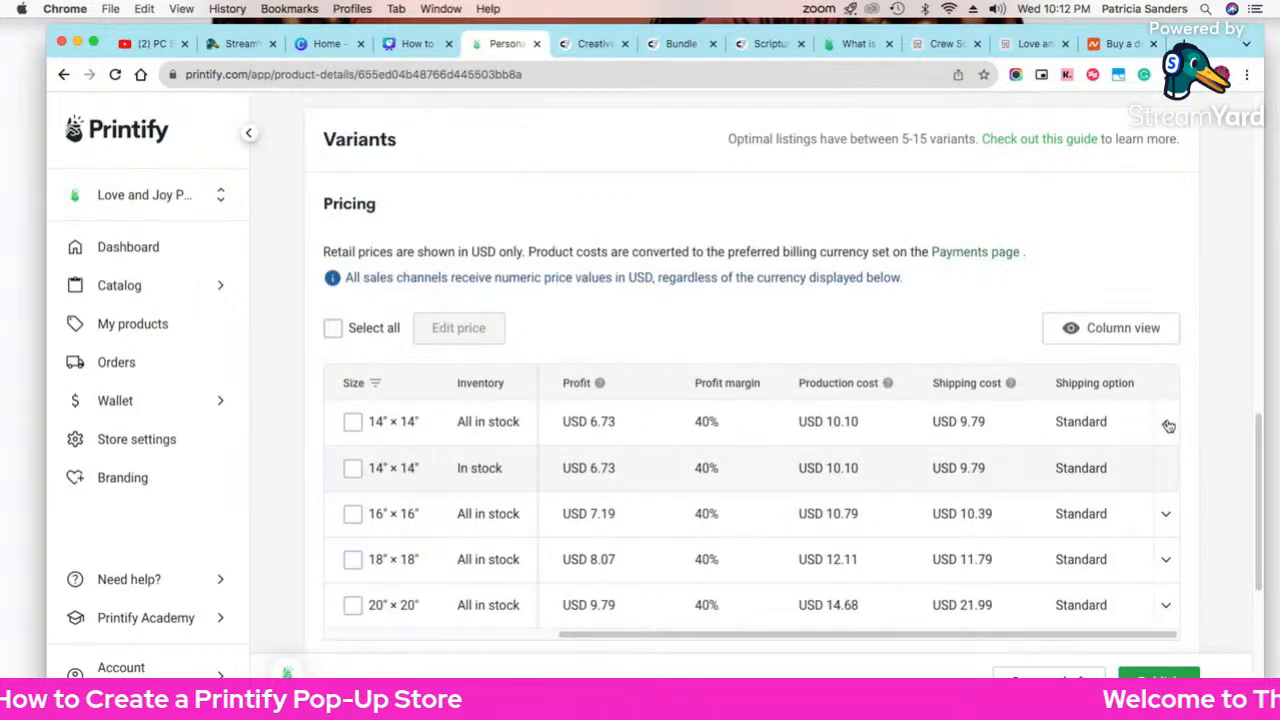
pyautogui.click(1167, 424)
pyautogui.click(1167, 424)
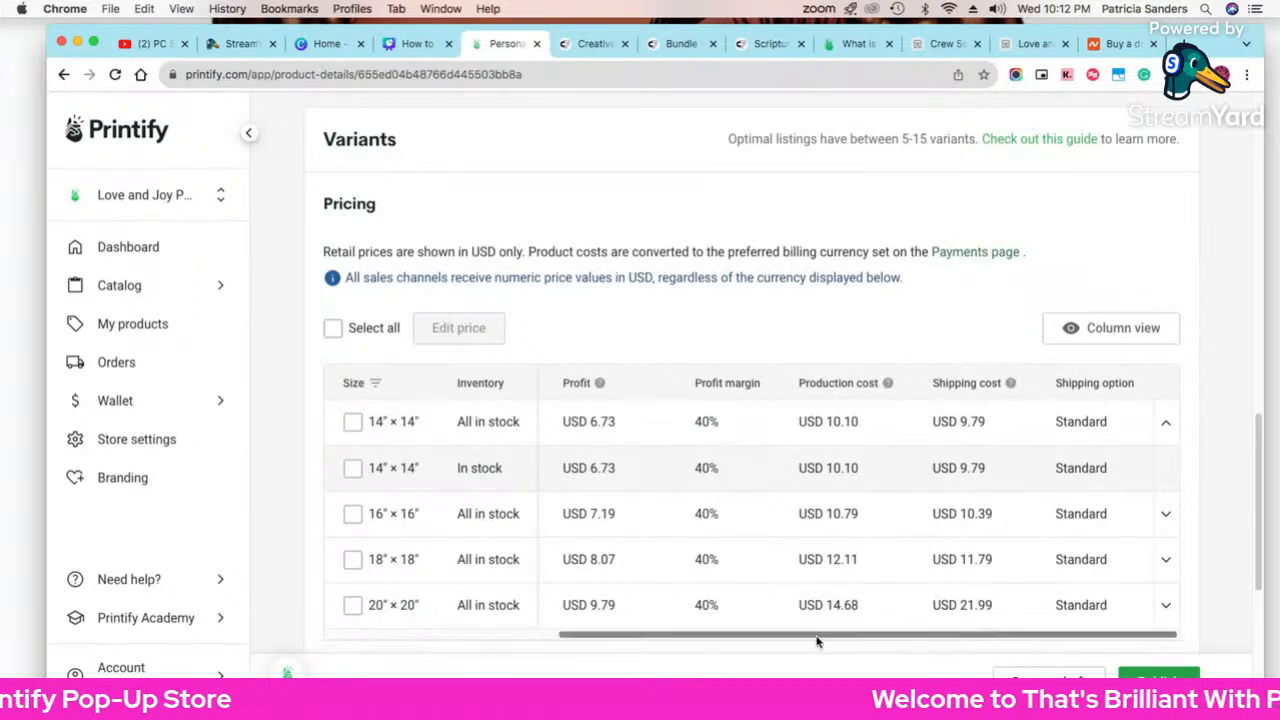
pyautogui.moveTo(814, 641); pyautogui.dragTo(697, 644)
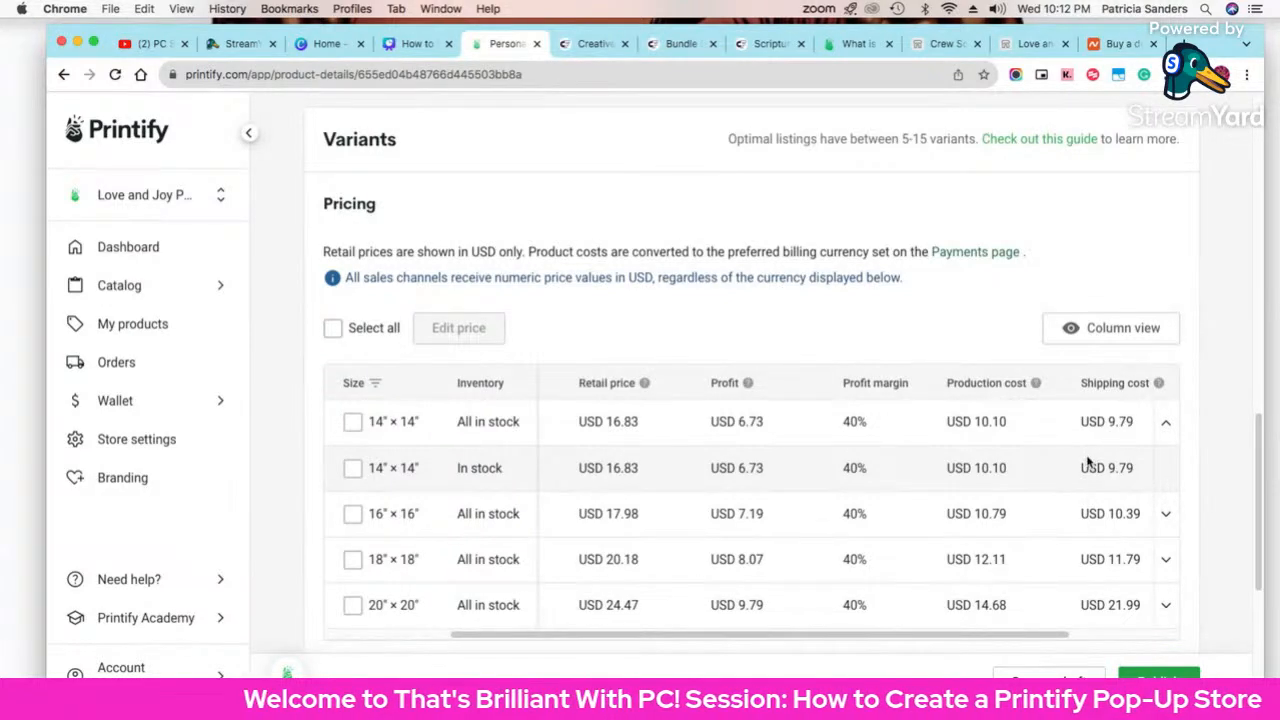
pyautogui.click(603, 425)
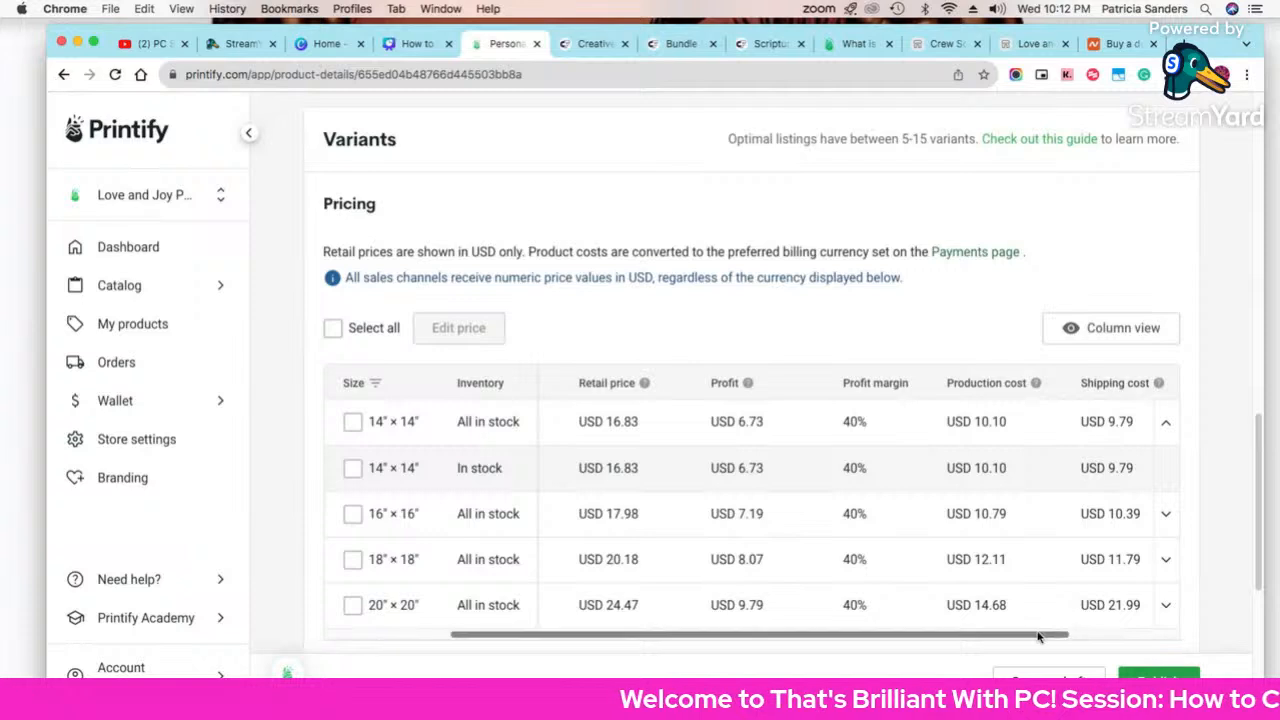
pyautogui.moveTo(1055, 635); pyautogui.dragTo(900, 637)
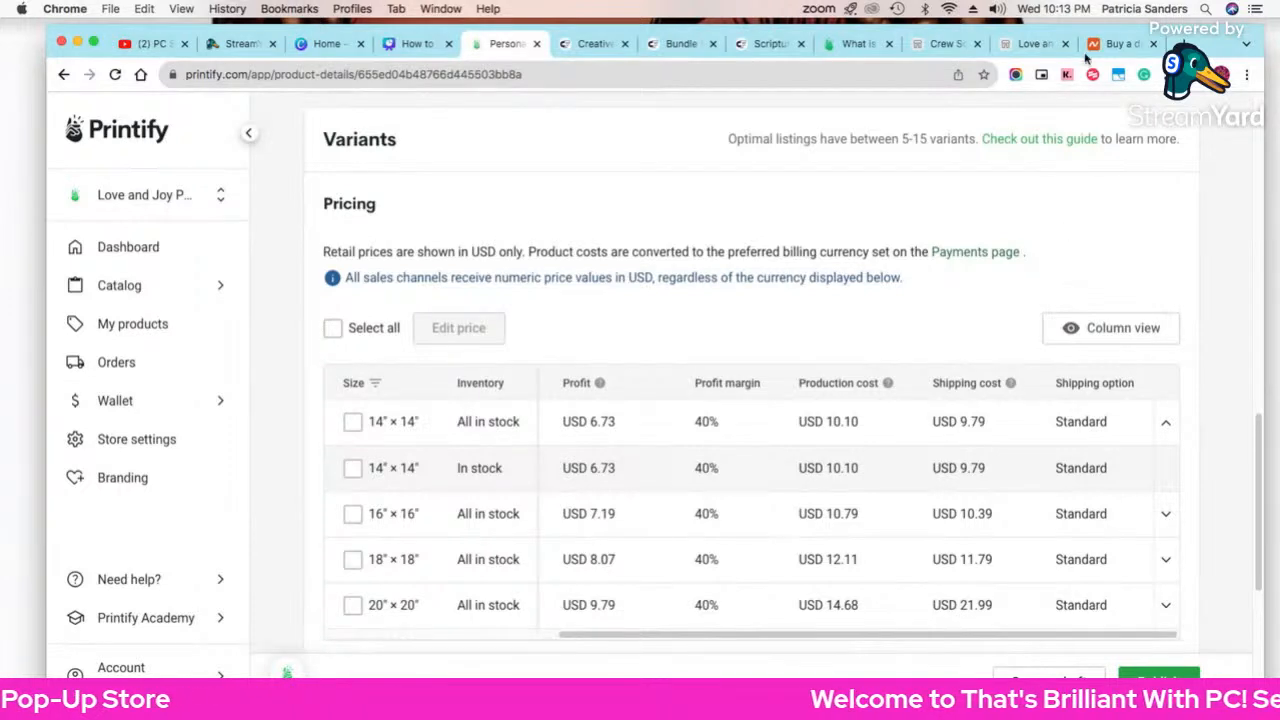
# Step: Search Google for '20x20 pillow' in a new tab and browse the shopping results
pyautogui.press('super+t')
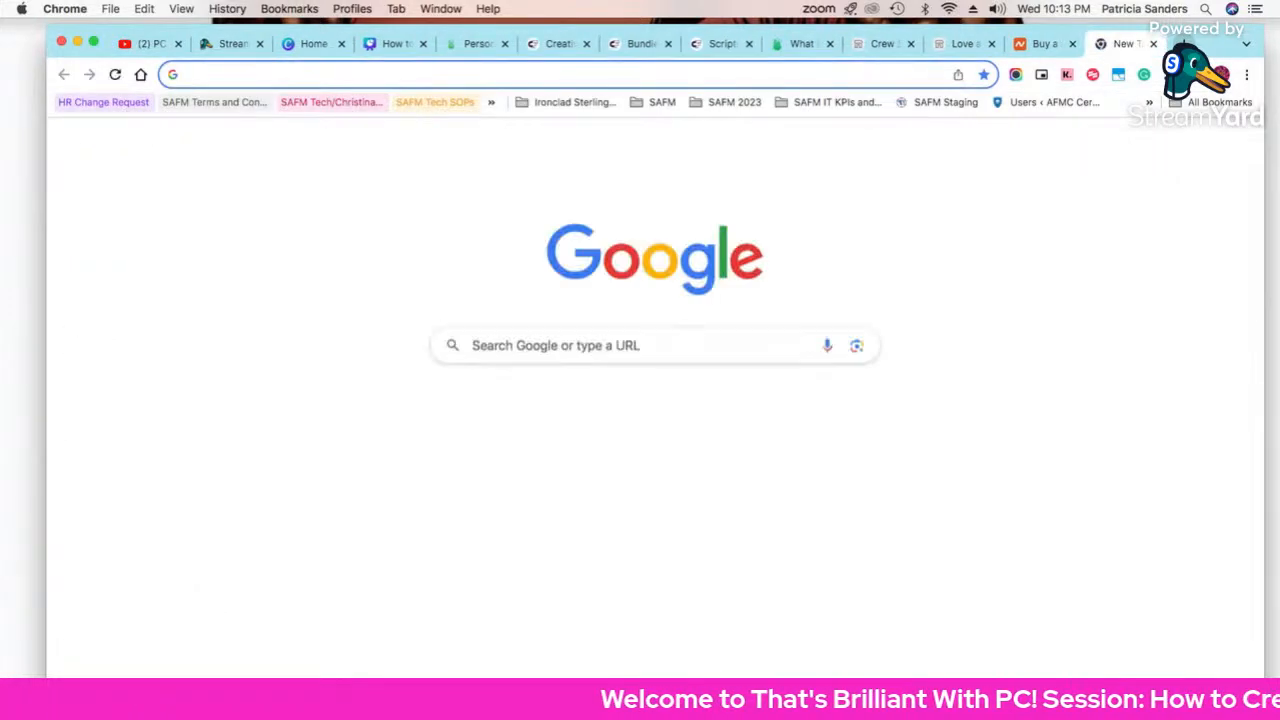
pyautogui.write('202')
pyautogui.write('c')
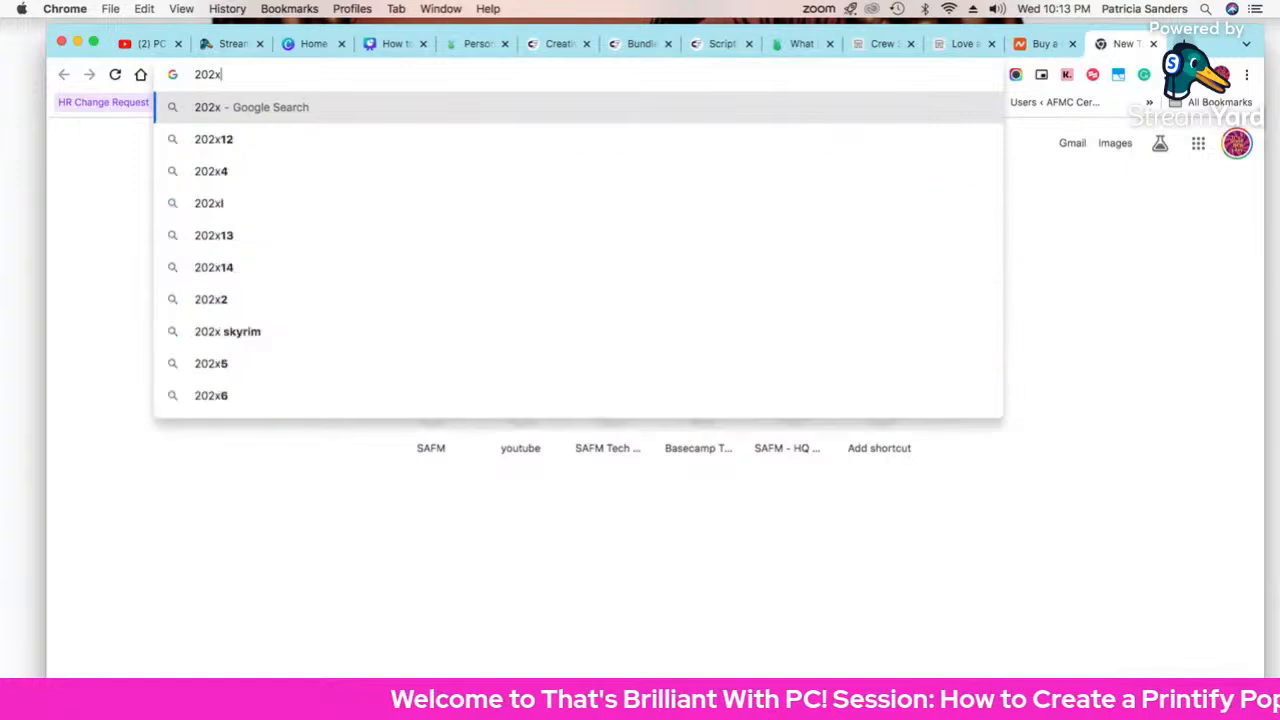
pyautogui.press('BackSpace')
pyautogui.press('BackSpace')
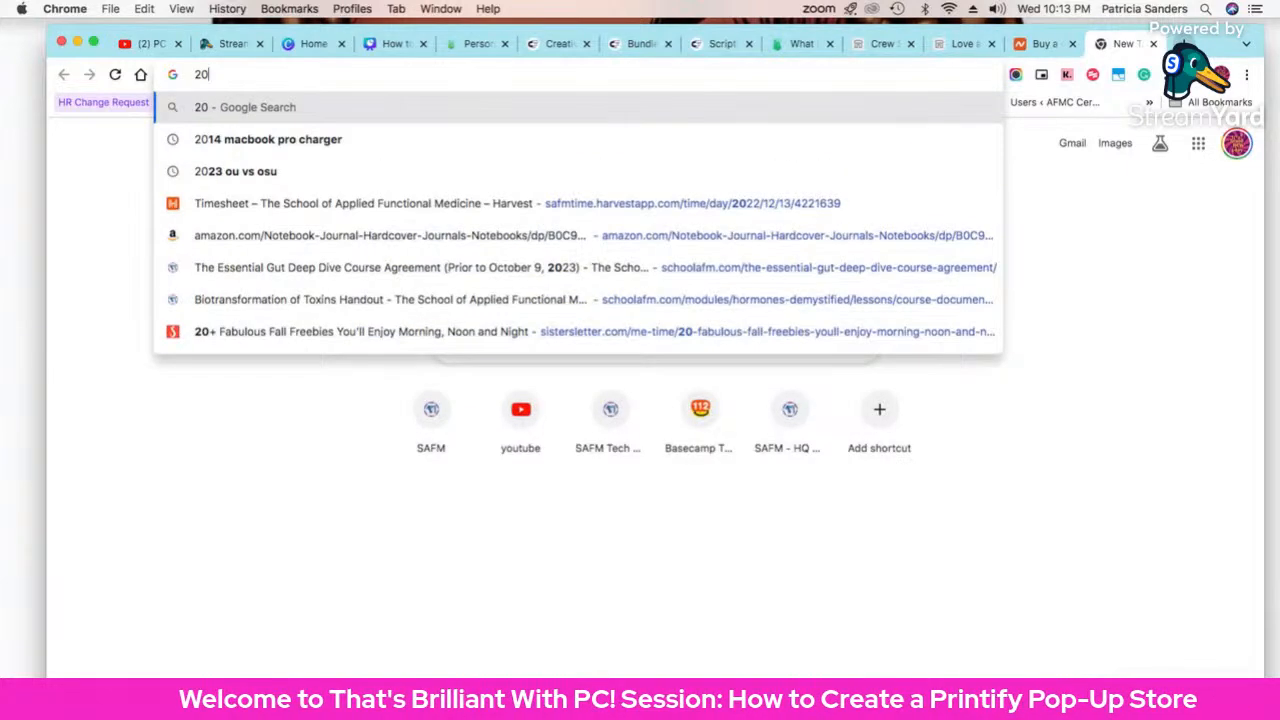
pyautogui.write('x20')
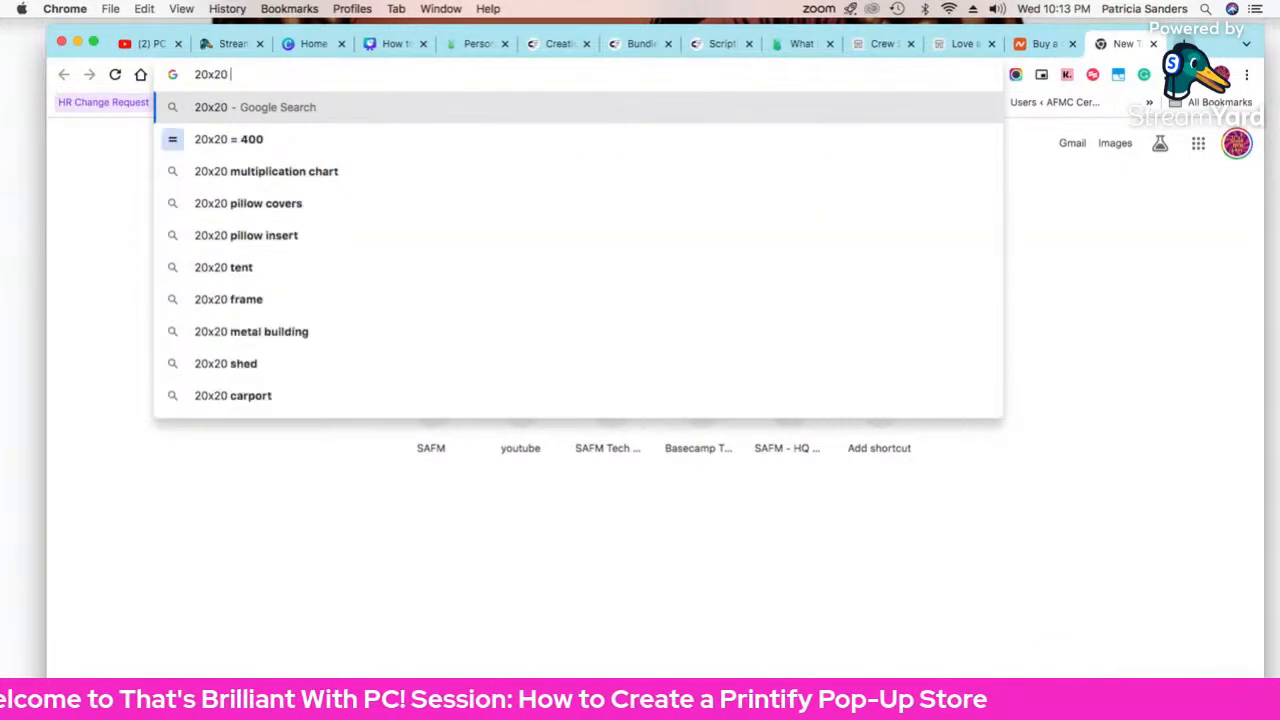
pyautogui.write(' pillow')
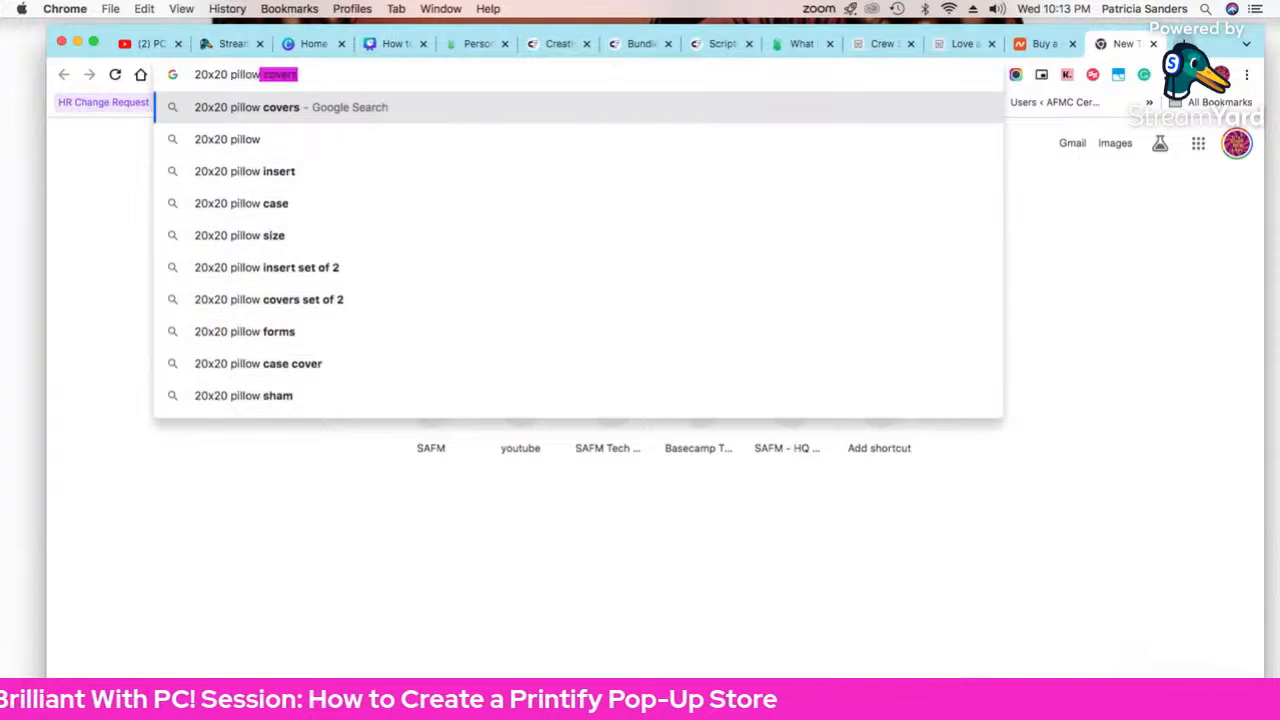
pyautogui.press('Delete')
pyautogui.press('Return')
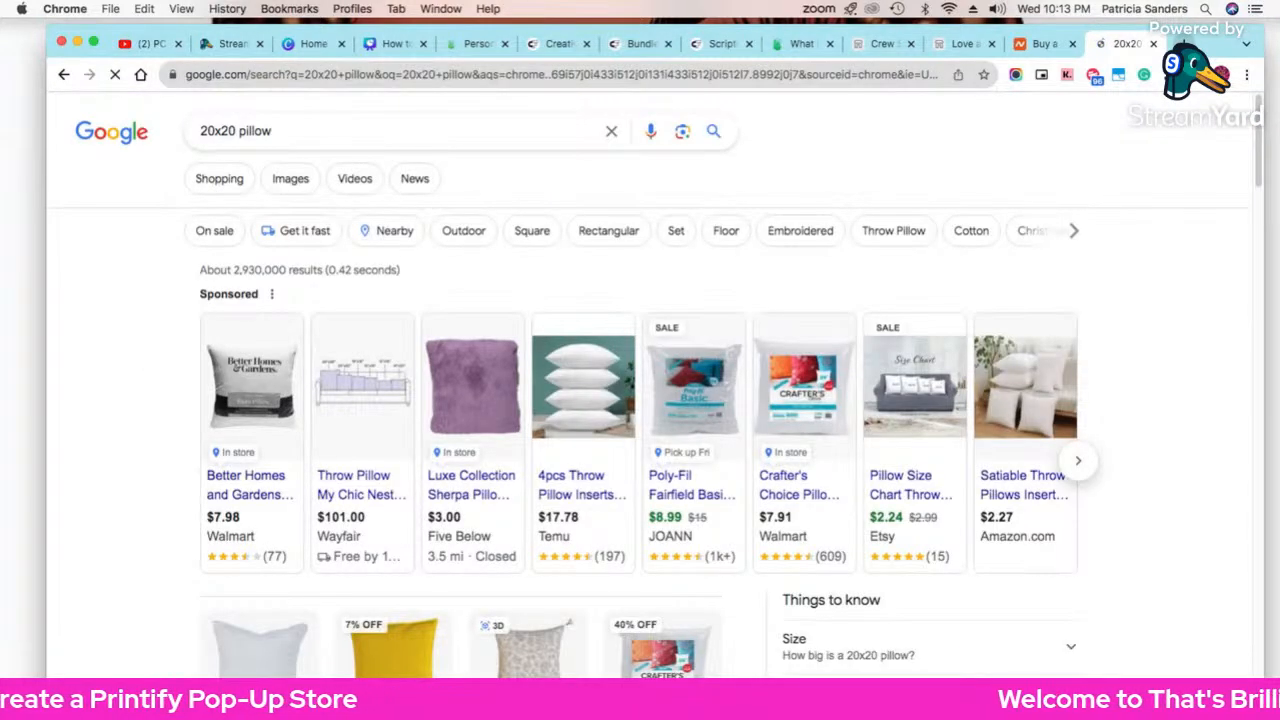
pyautogui.scroll(-3, 1110, 212)
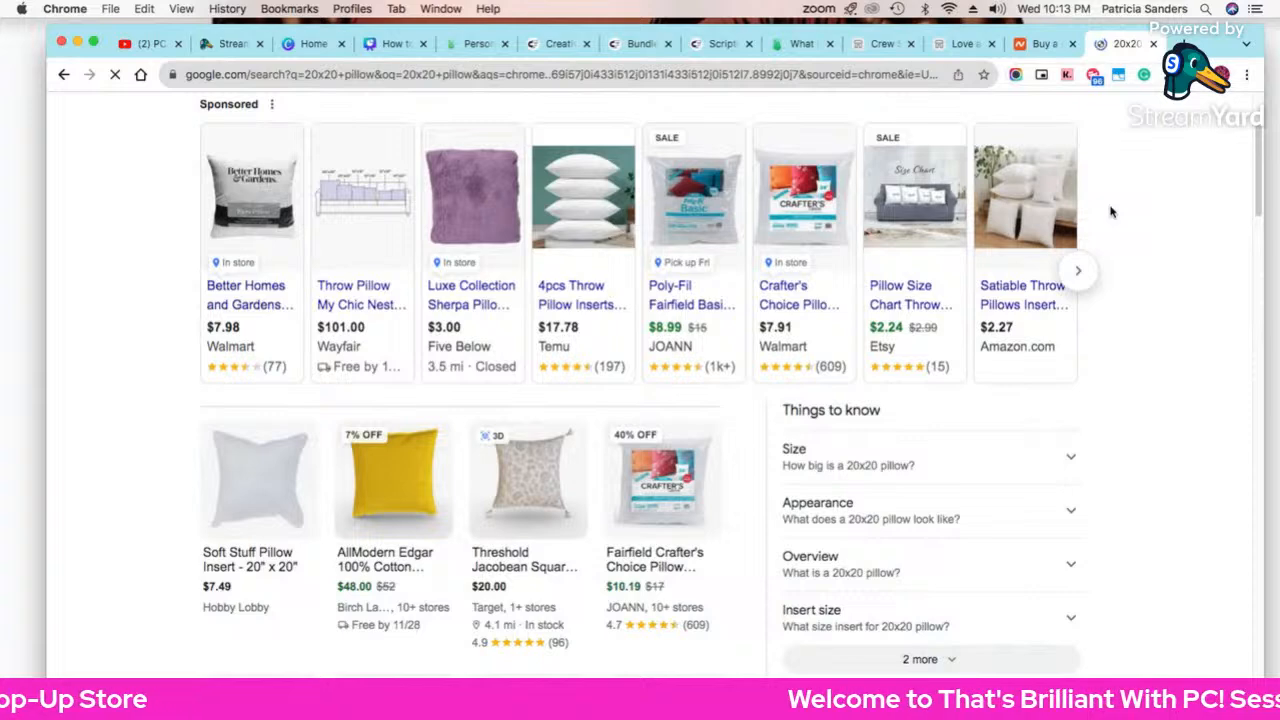
pyautogui.moveTo(276, 456)
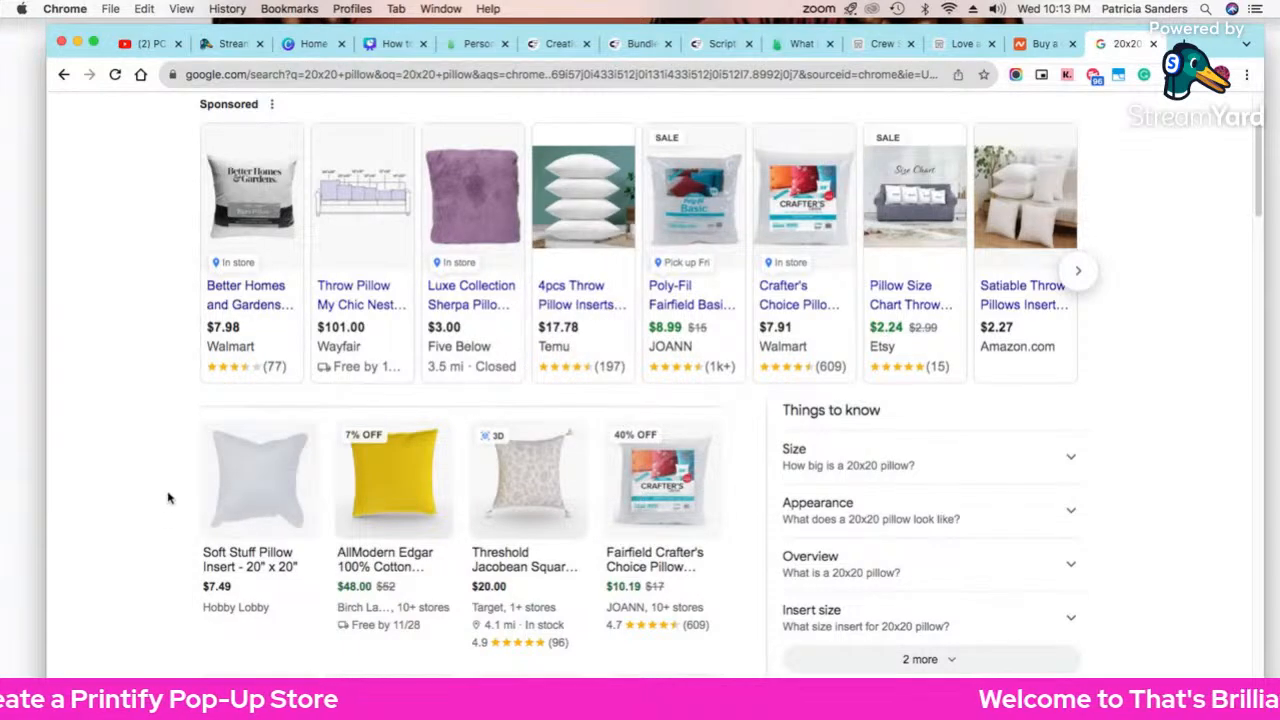
pyautogui.scroll(-2, 168, 497)
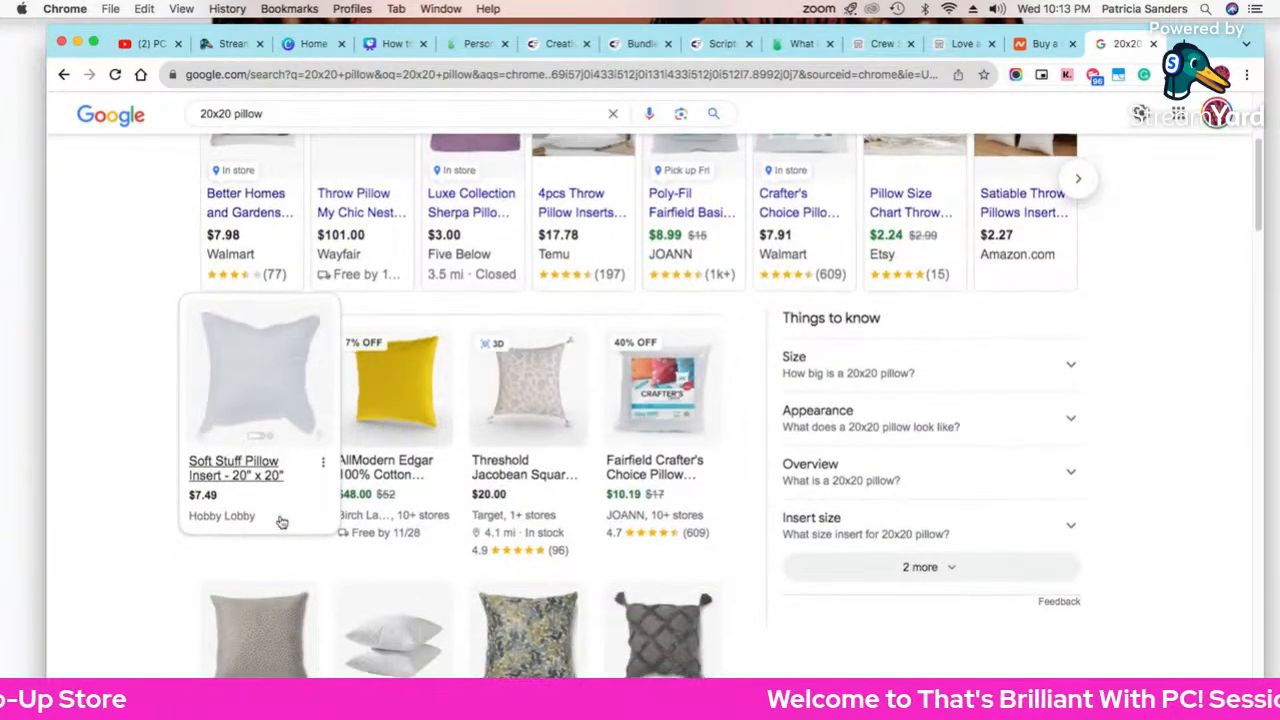
pyautogui.scroll(-1, 280, 518)
pyautogui.scroll(4, 280, 518)
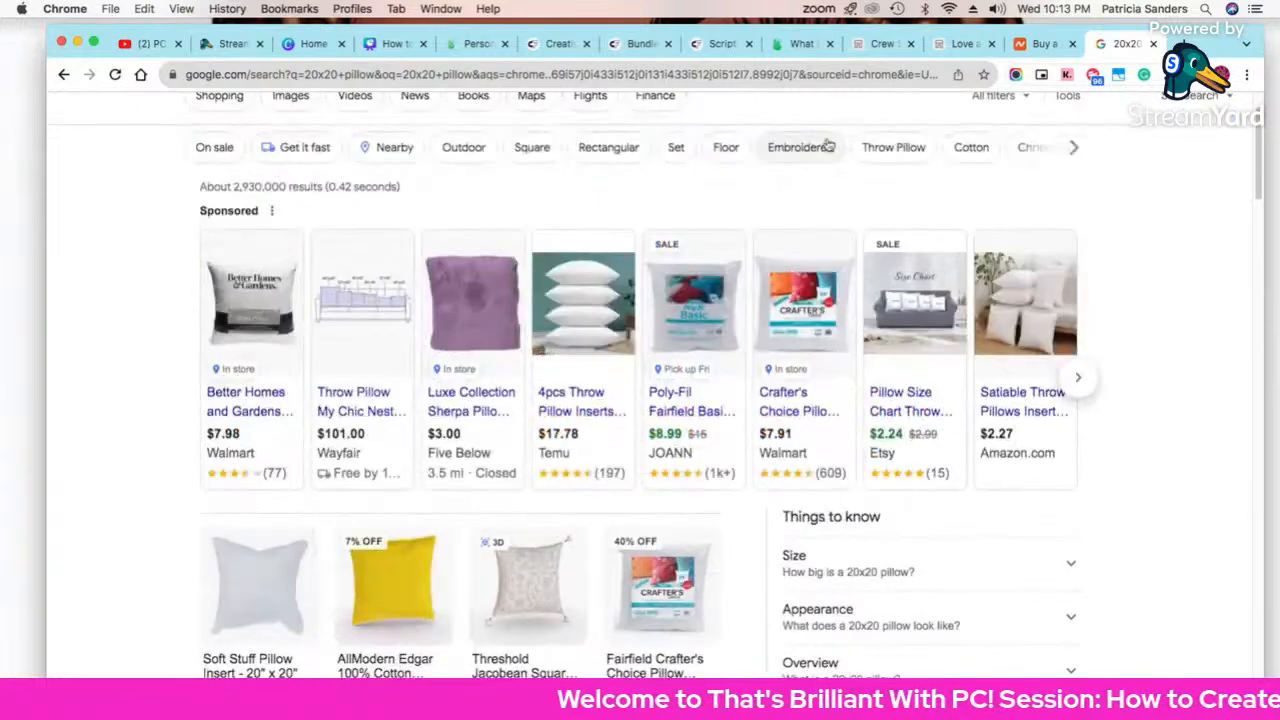
# Step: Look through the Crew Socks, help, Scripture and tumbler tabs, then return to the Printify pillow page
pyautogui.click(860, 44)
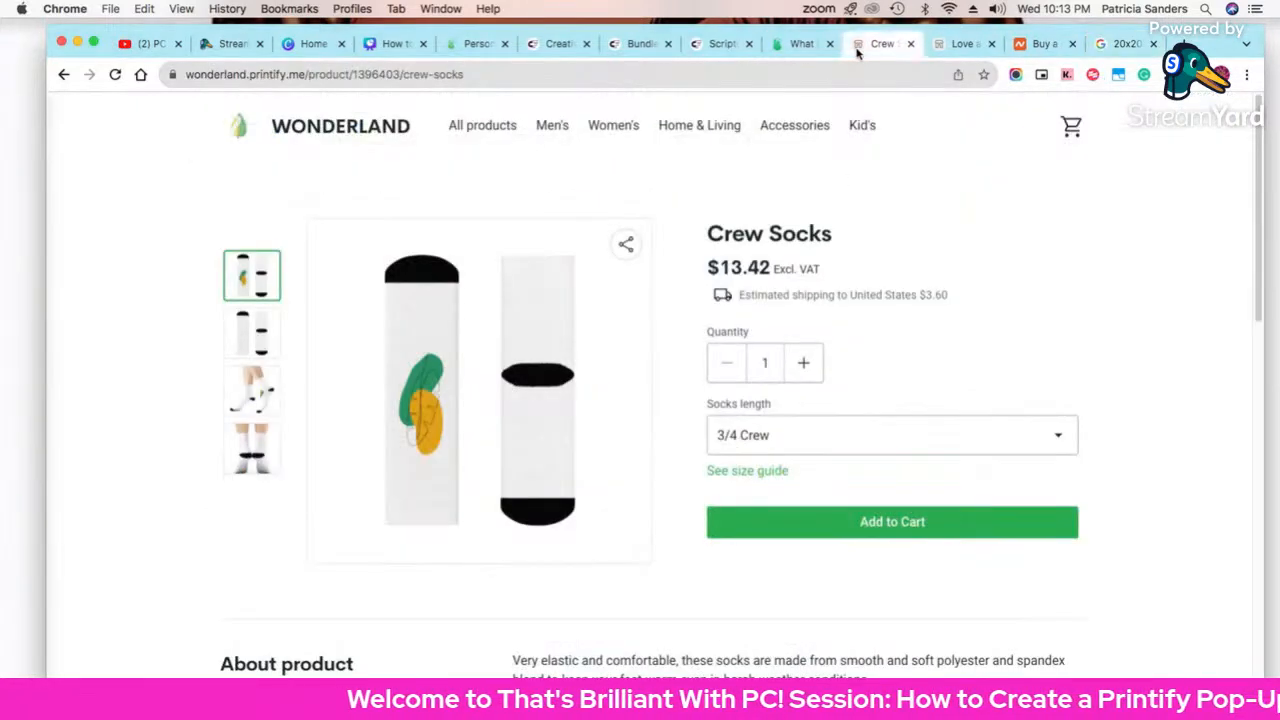
pyautogui.click(790, 44)
pyautogui.click(720, 44)
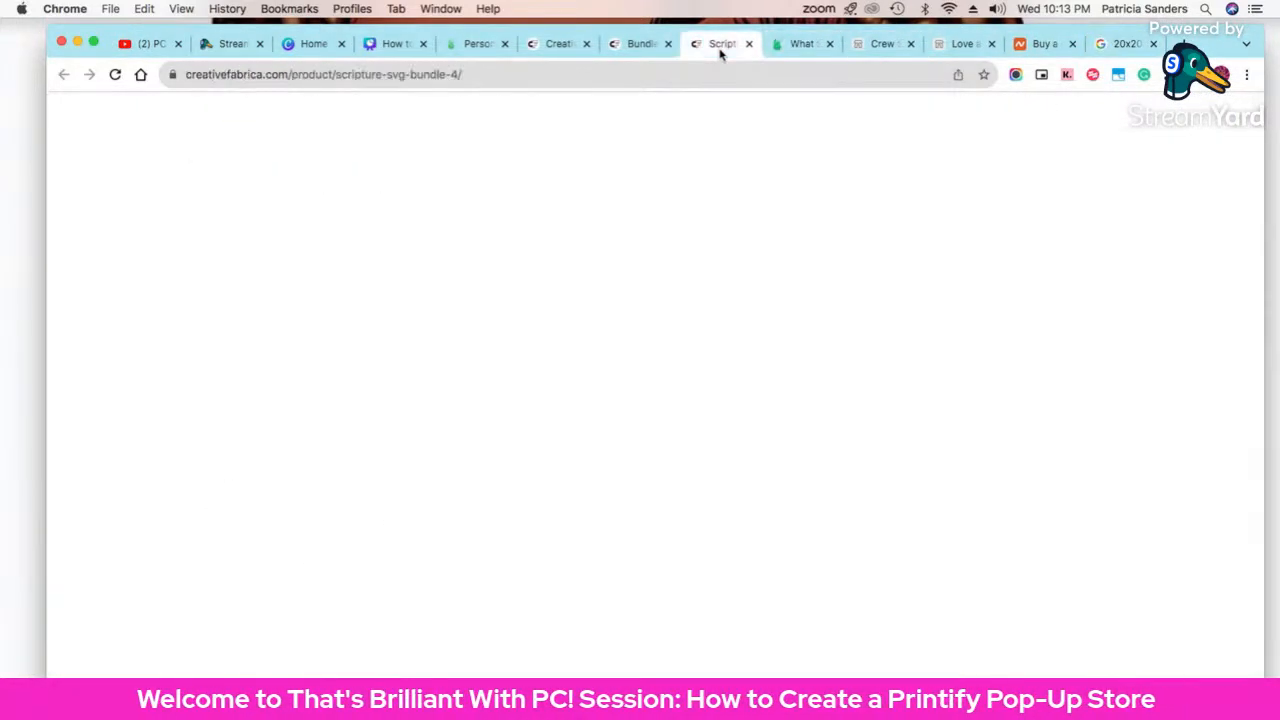
pyautogui.click(643, 50)
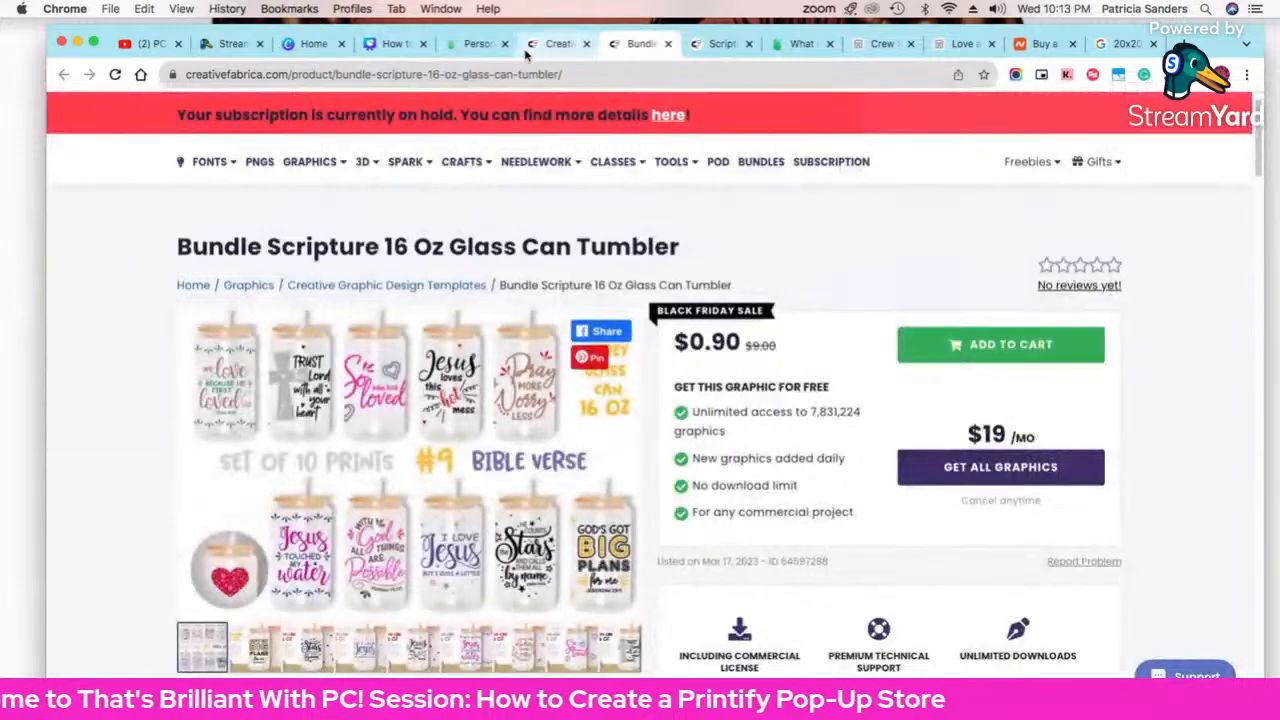
pyautogui.click(472, 44)
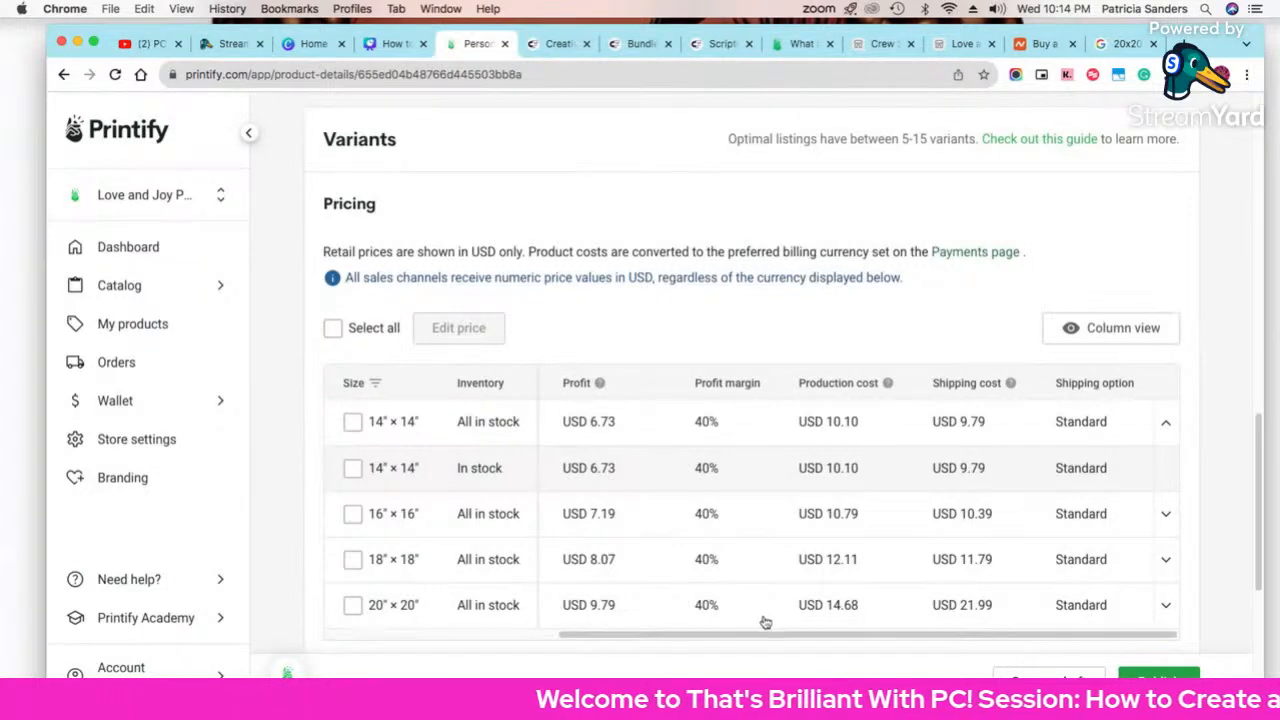
# Step: Check the pricing table's SKU and shipping columns, then return to the 20x20 pillow results
pyautogui.moveTo(785, 634); pyautogui.dragTo(603, 638)
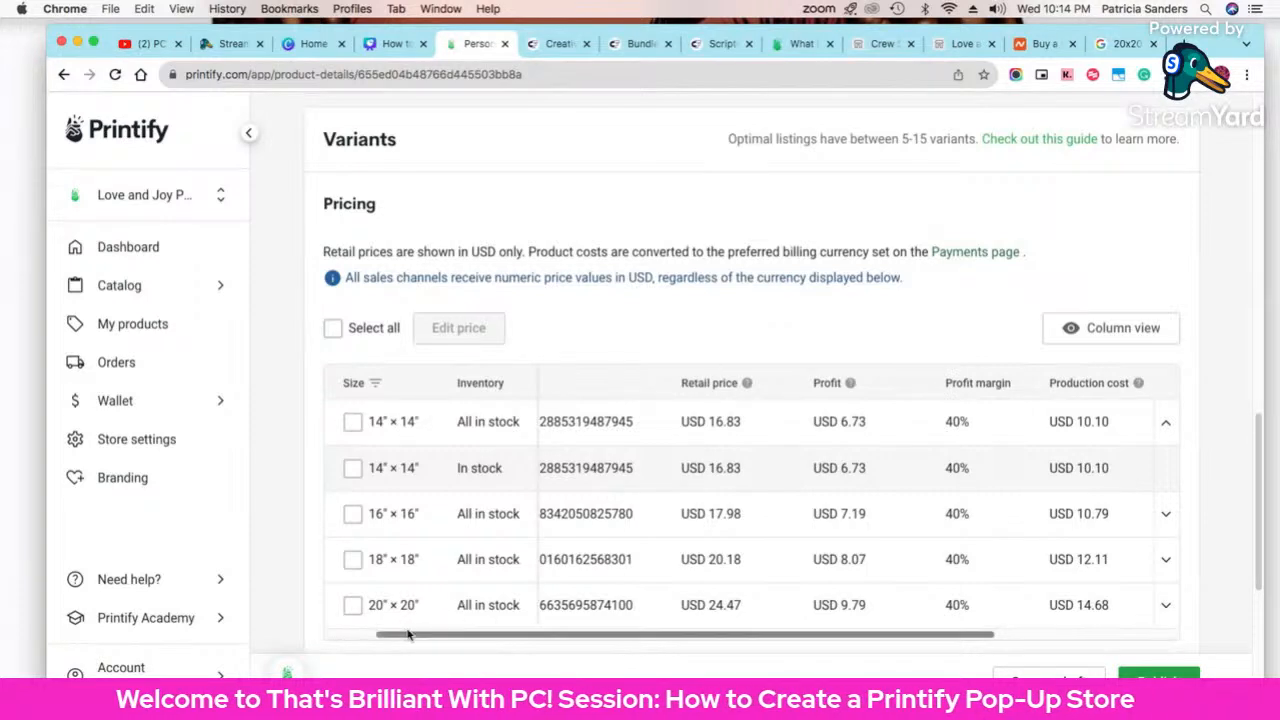
pyautogui.moveTo(450, 638); pyautogui.dragTo(942, 633)
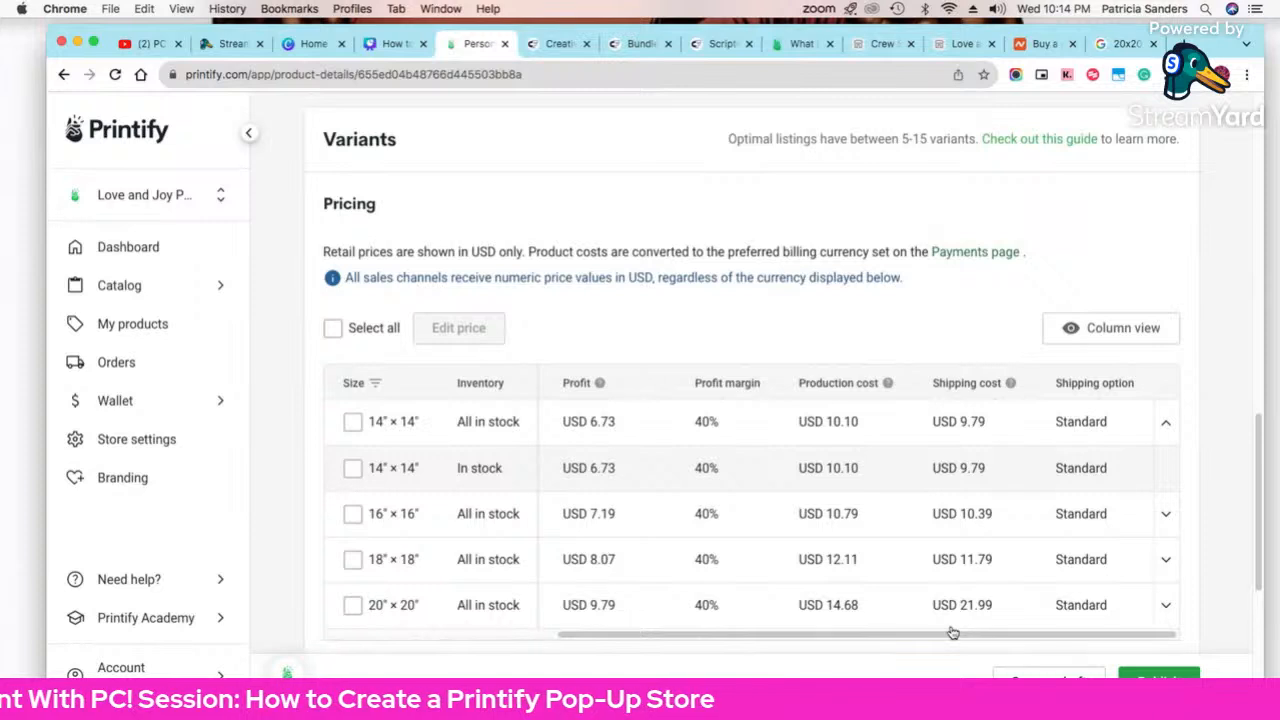
pyautogui.moveTo(966, 634); pyautogui.dragTo(624, 643)
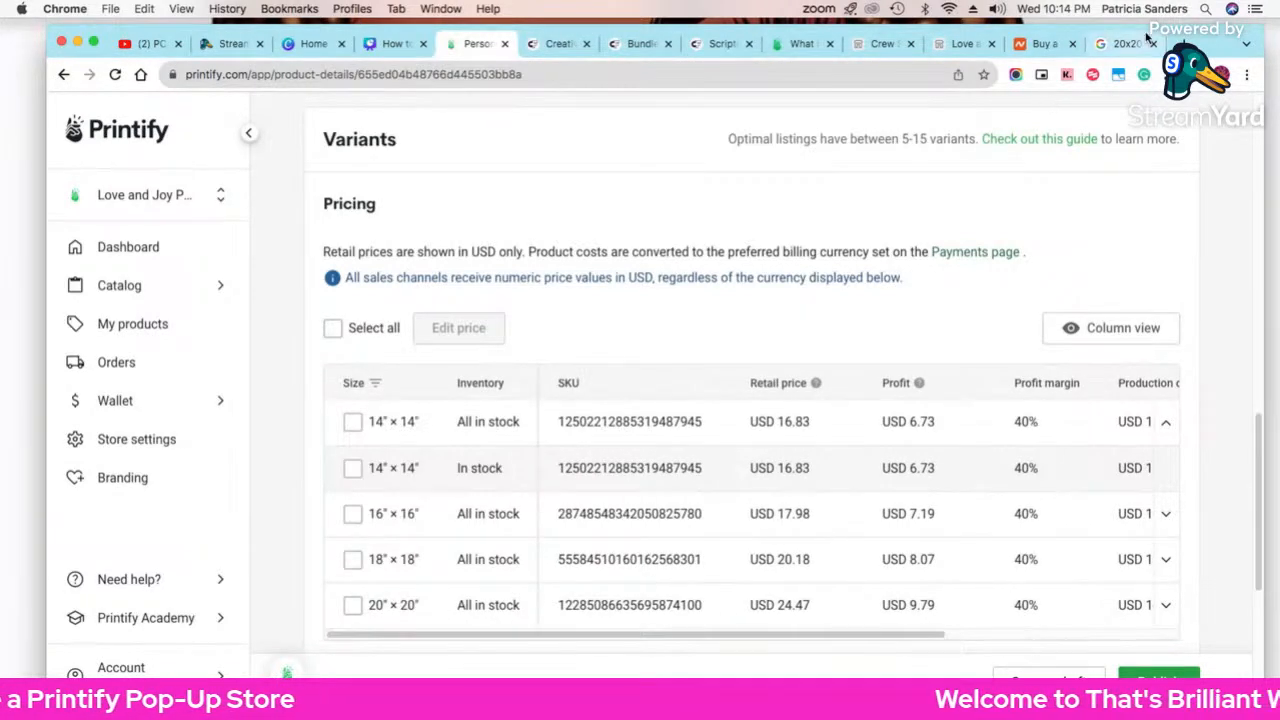
pyautogui.click(1125, 43)
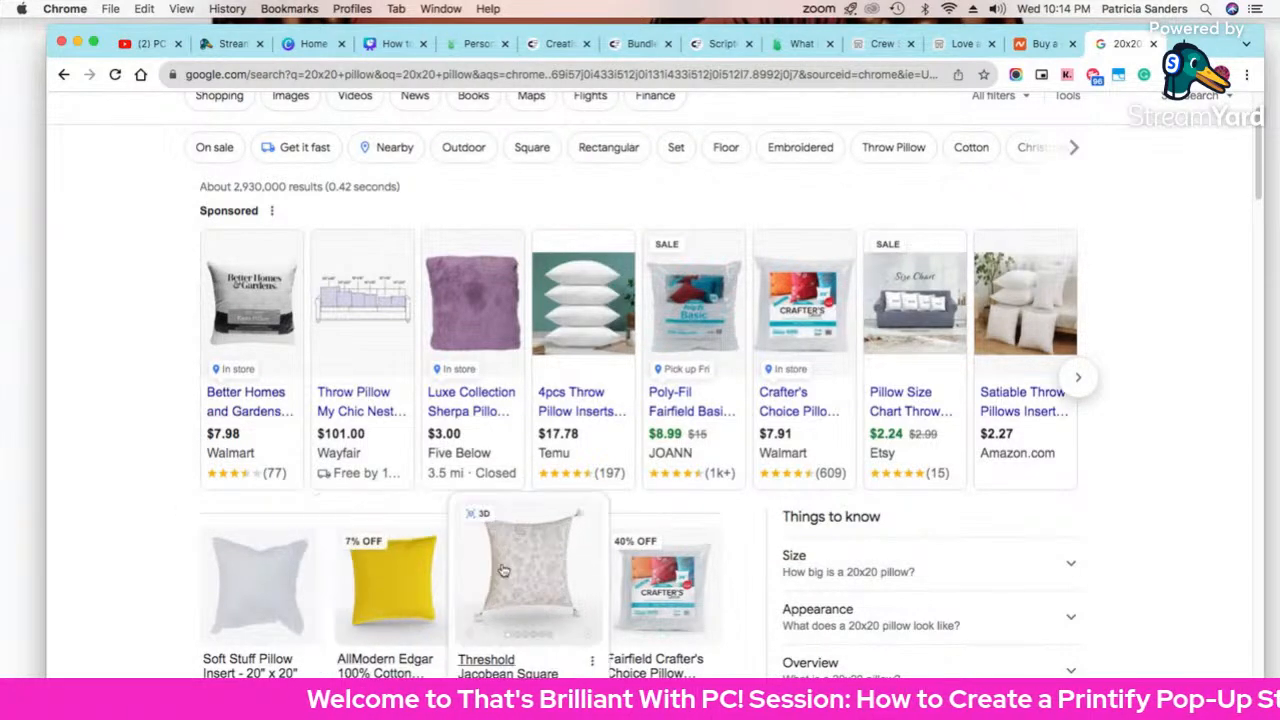
# Step: Change the Google search from 20x20 to '14x14 pillow'
pyautogui.scroll(-1, 503, 568)
pyautogui.scroll(-5, 503, 568)
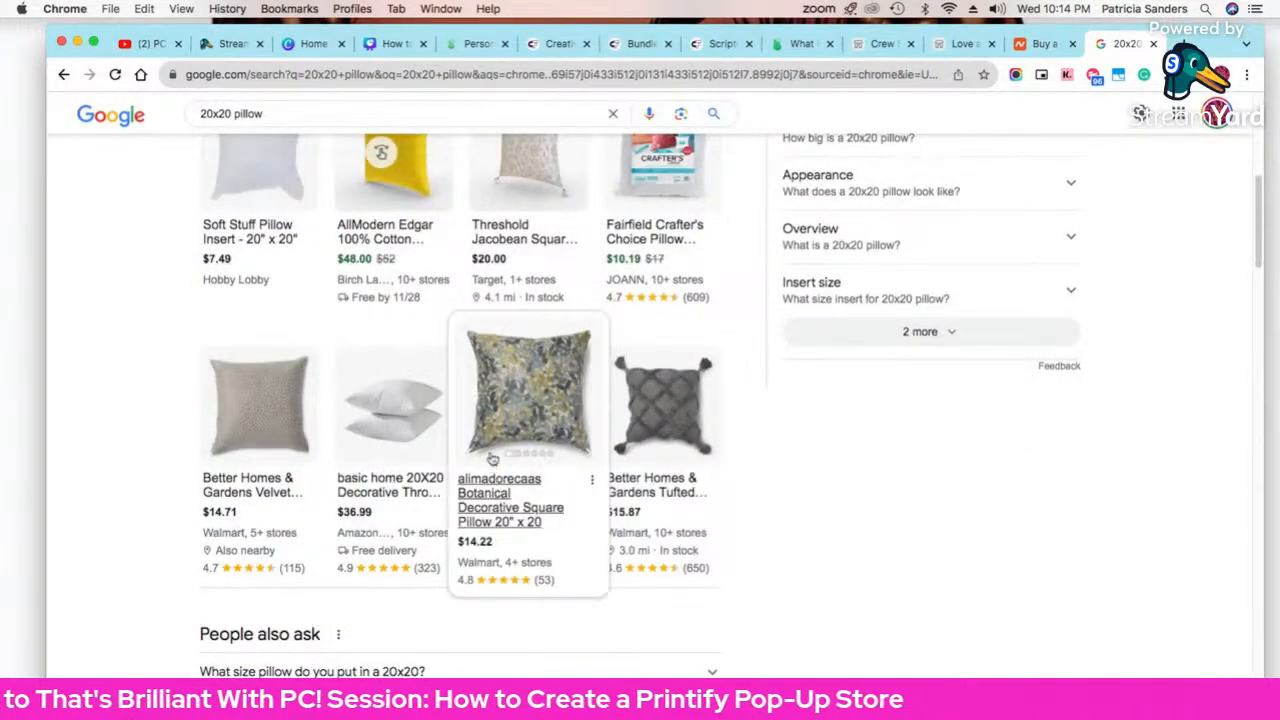
pyautogui.scroll(7, 425, 148)
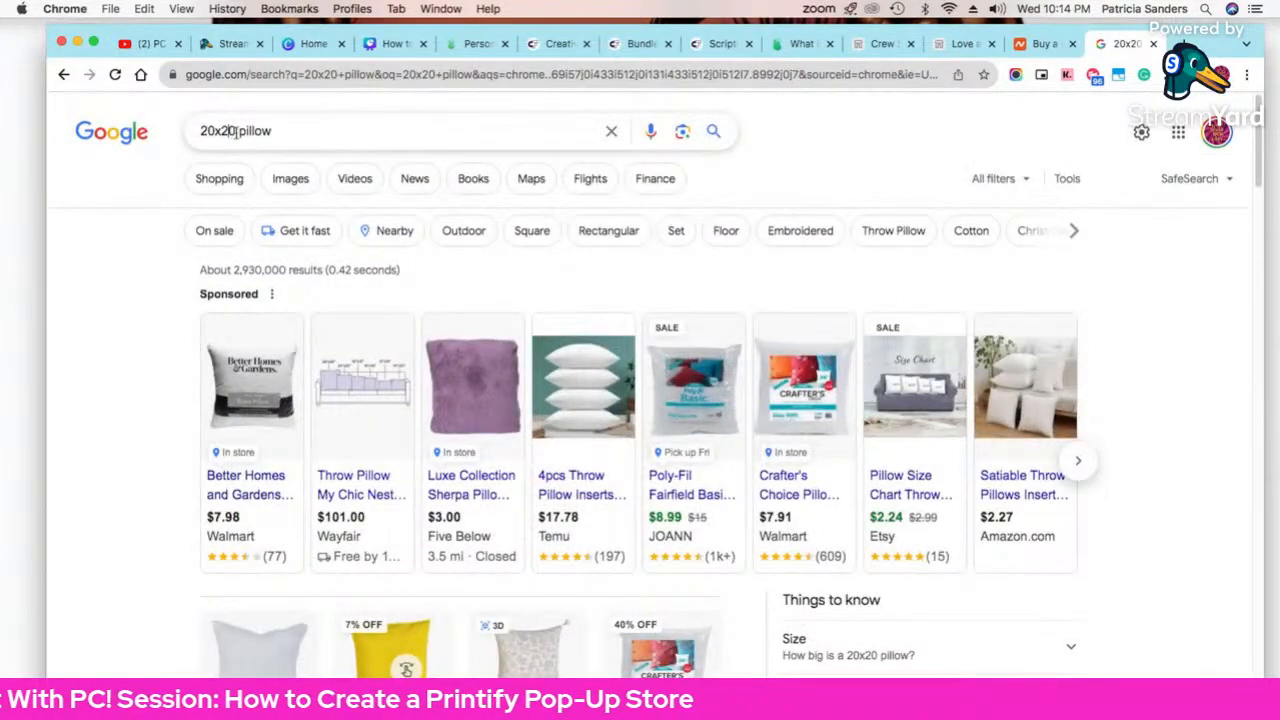
pyautogui.moveTo(236, 131); pyautogui.dragTo(155, 133)
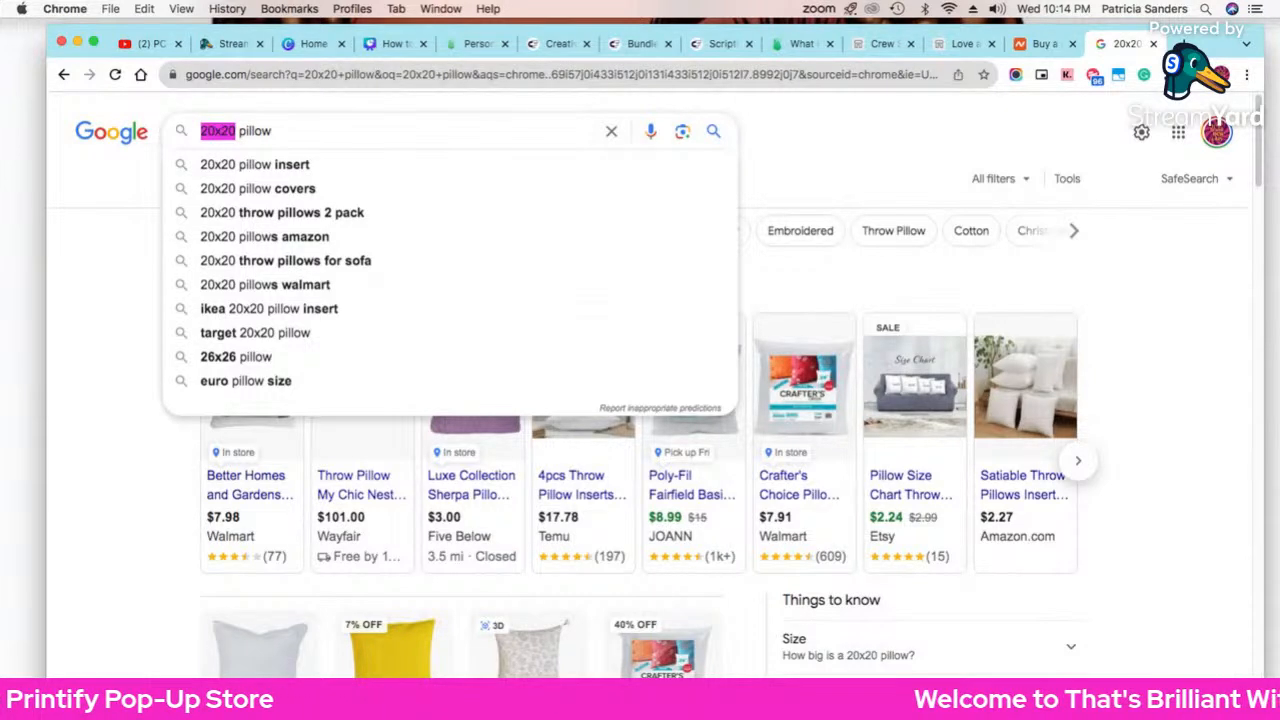
pyautogui.write('14')
pyautogui.write('x14')
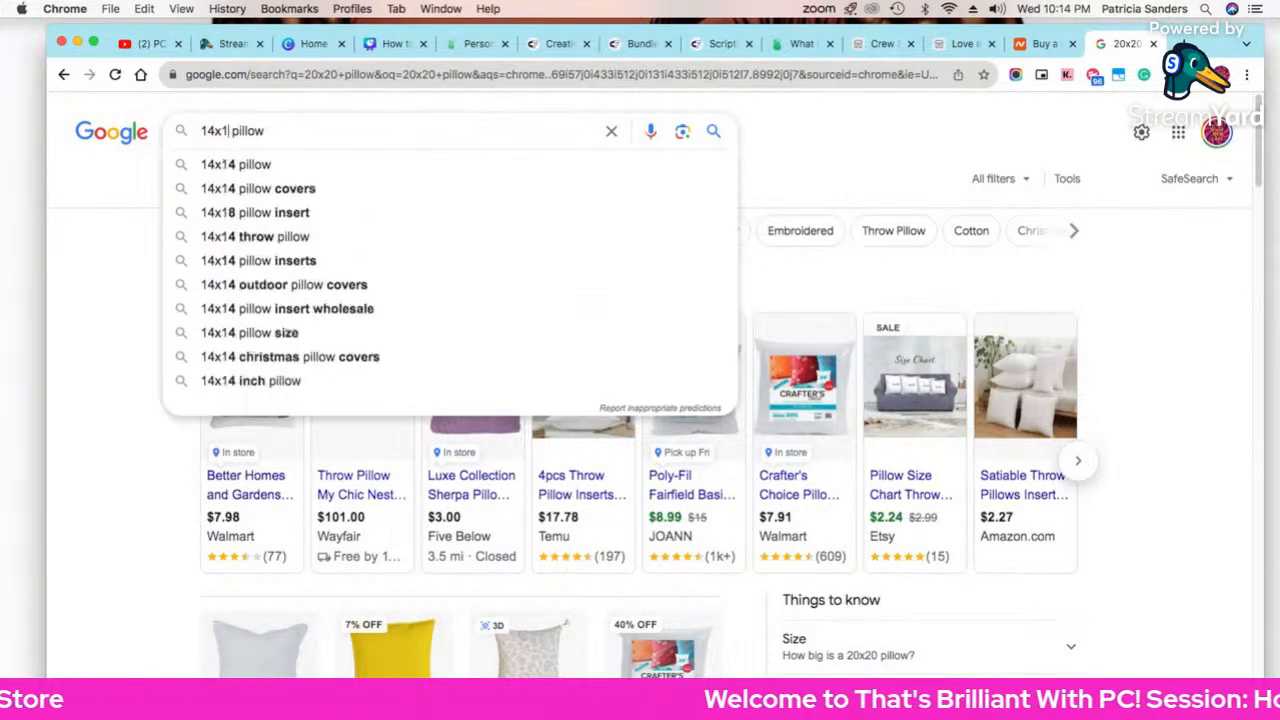
pyautogui.press('Return')
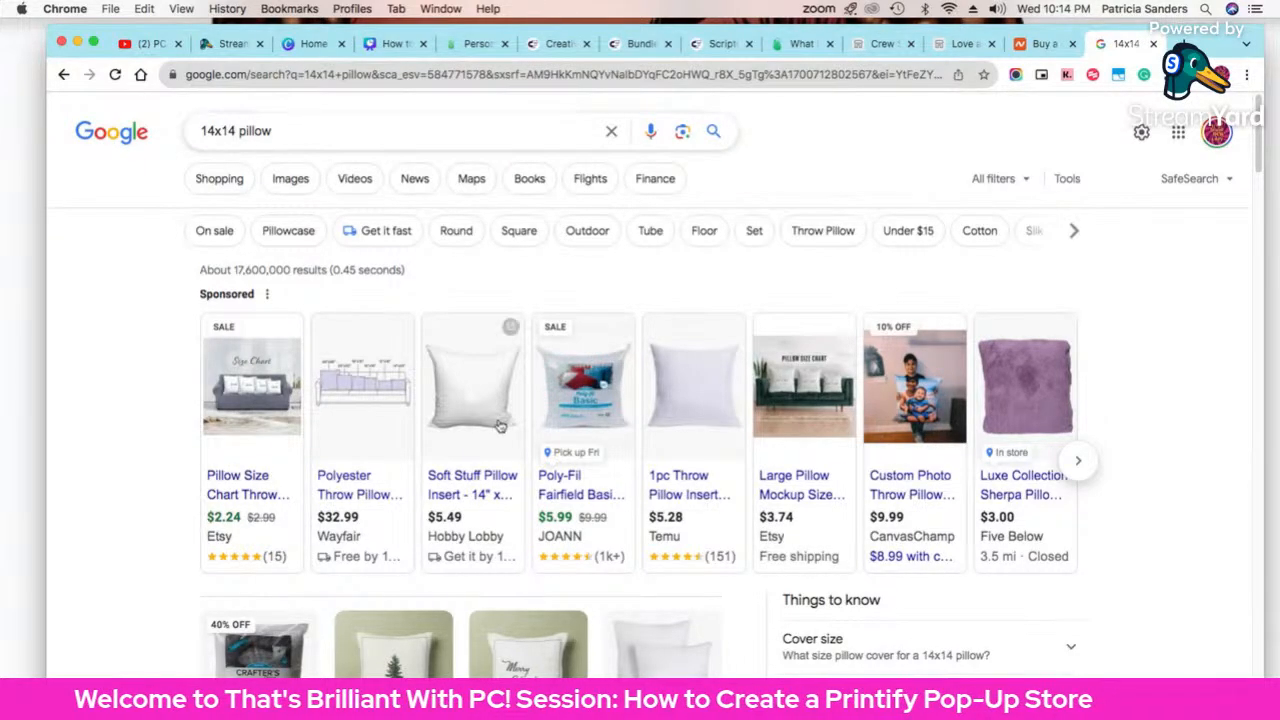
# Step: Browse the 14x14 pillow results, then return to the Printify product tab
pyautogui.scroll(-3, 511, 327)
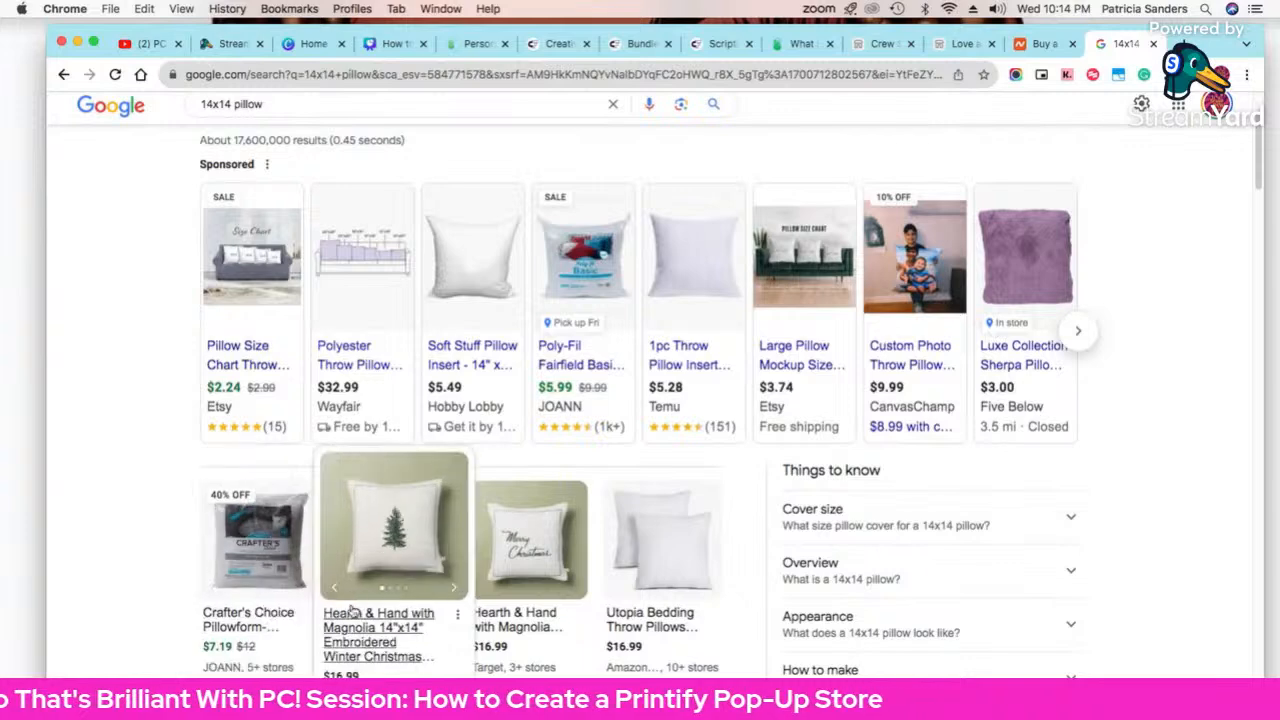
pyautogui.scroll(-10, 478, 460)
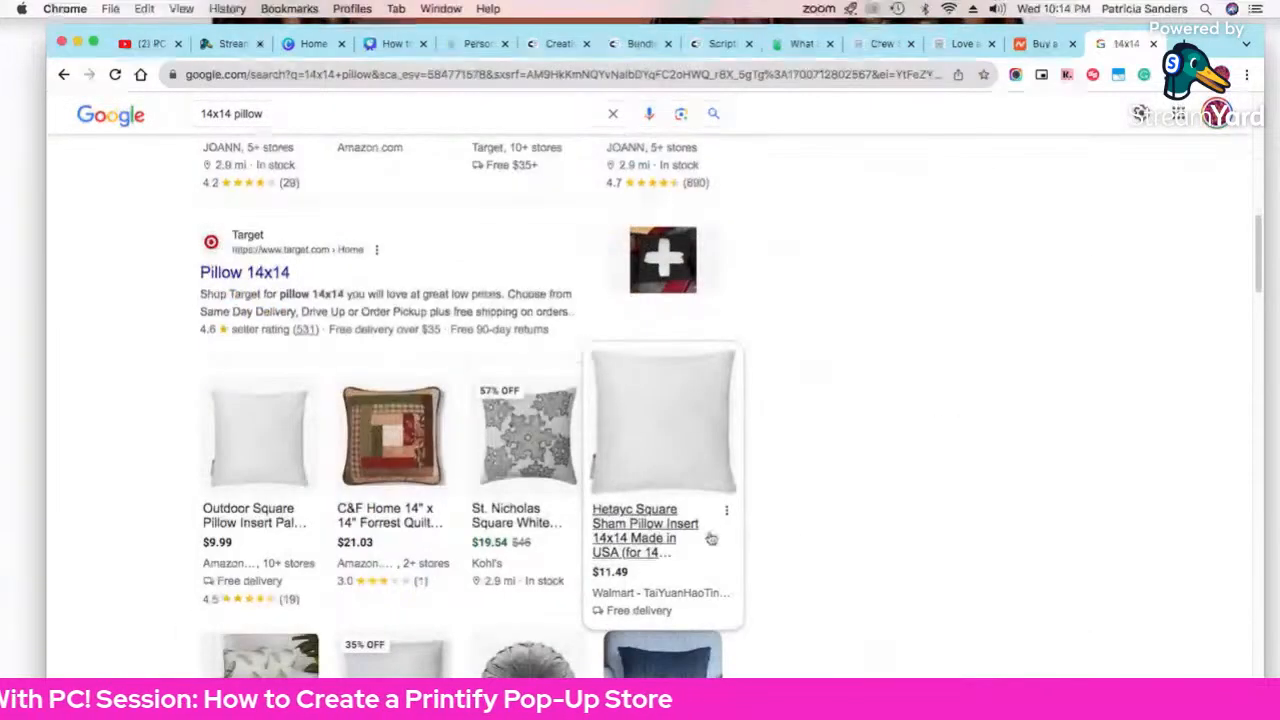
pyautogui.scroll(-2, 806, 541)
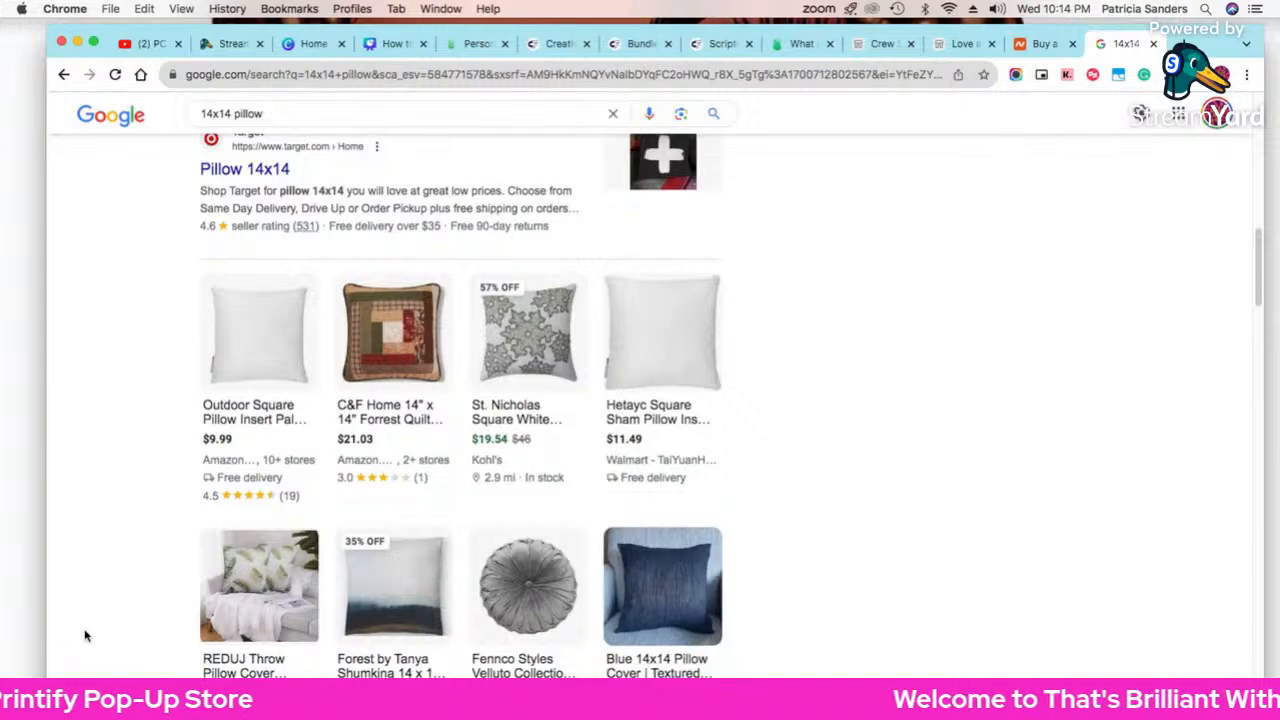
pyautogui.scroll(-4, 593, 609)
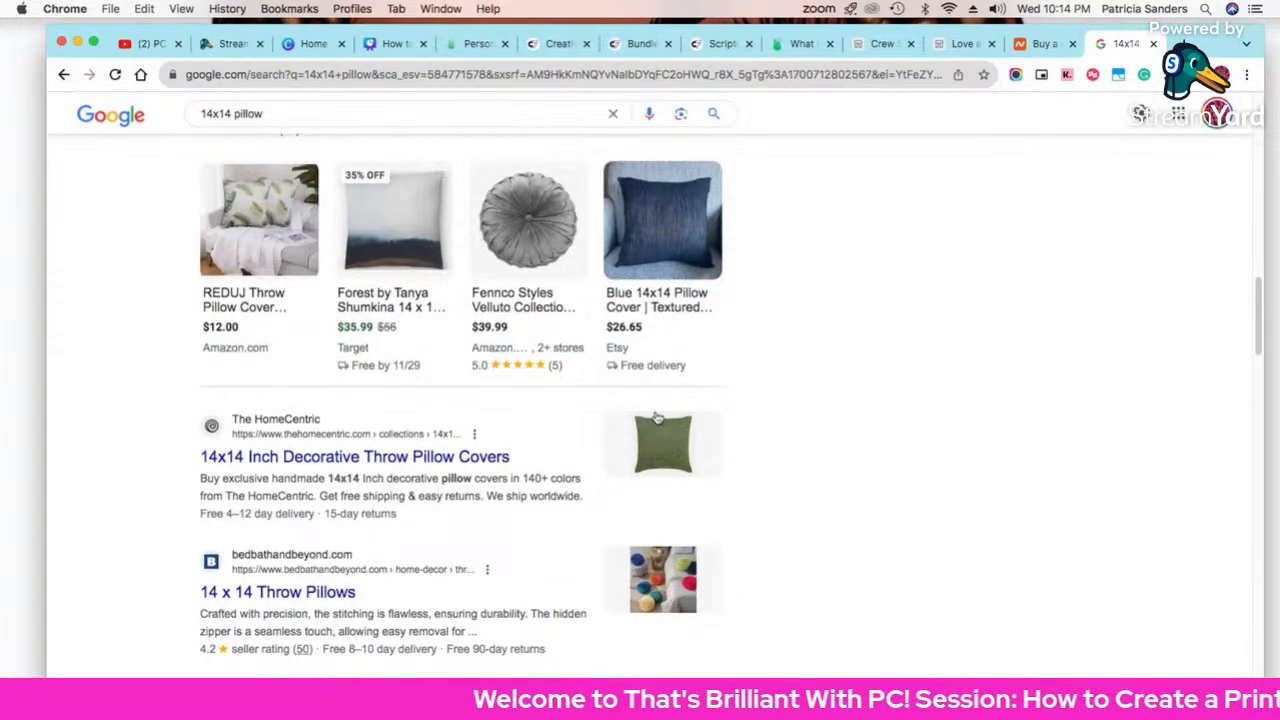
pyautogui.scroll(1, 537, 478)
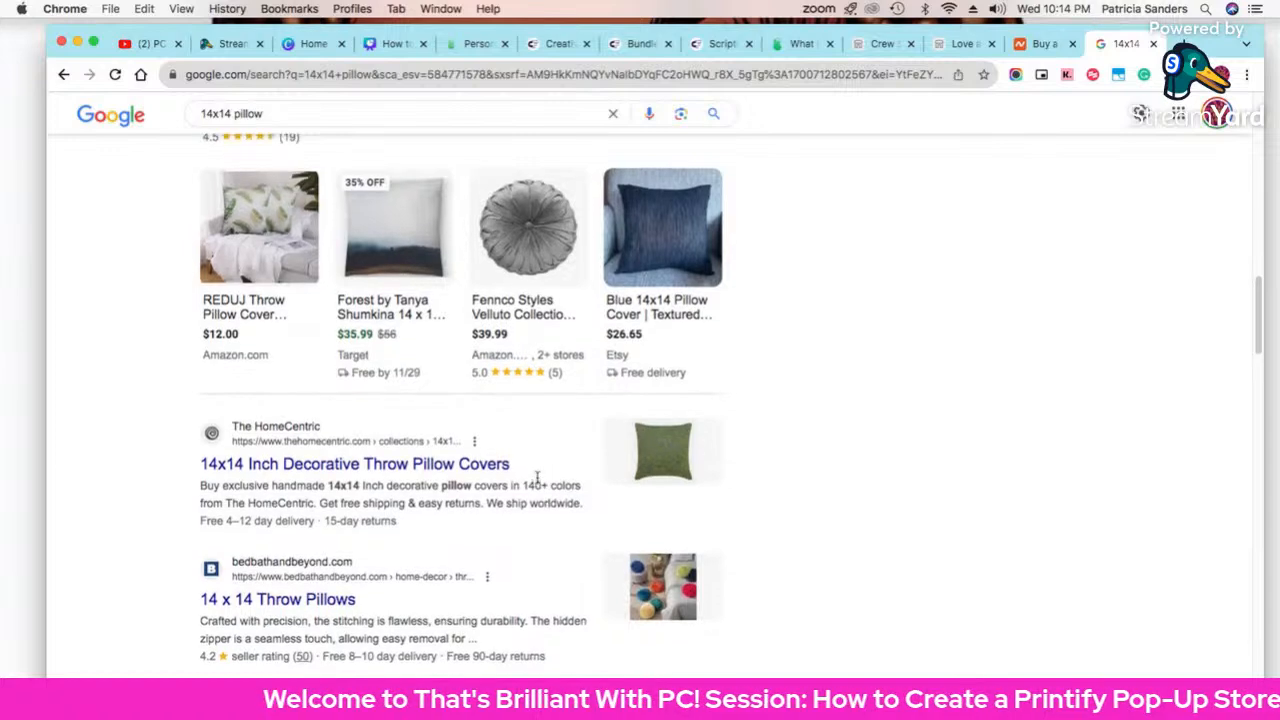
pyautogui.scroll(10, 537, 478)
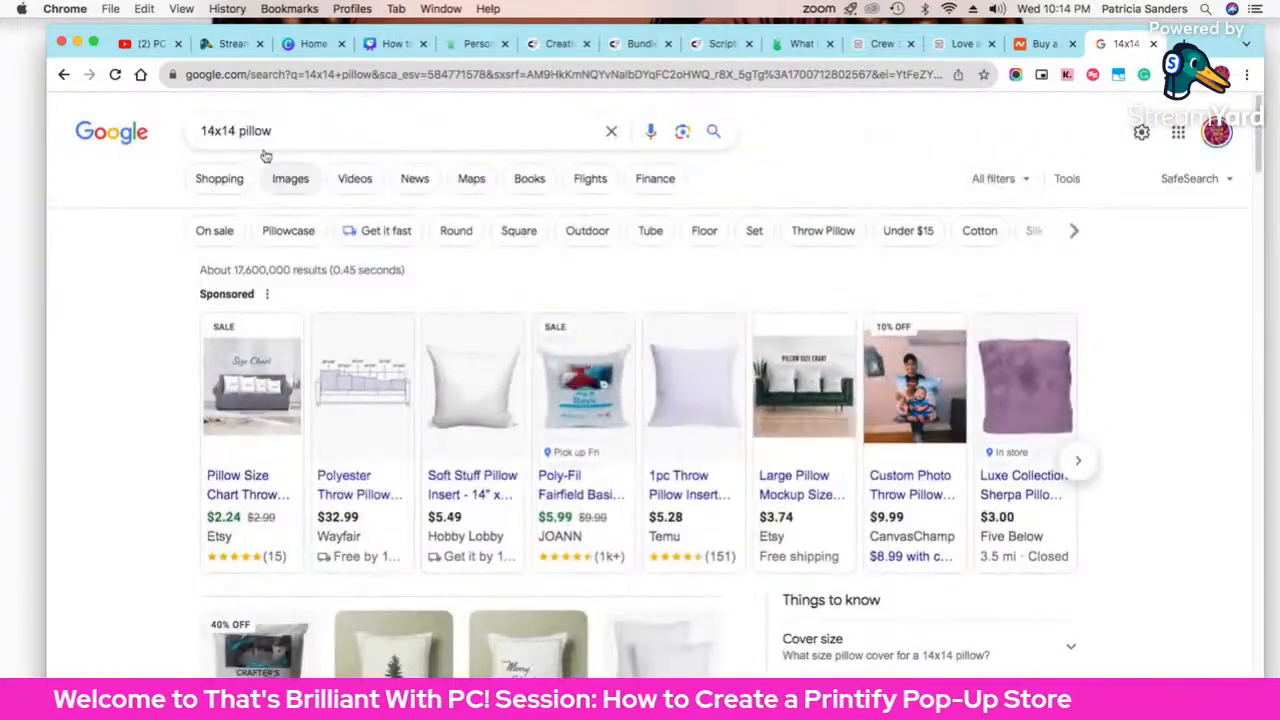
pyautogui.click(240, 130)
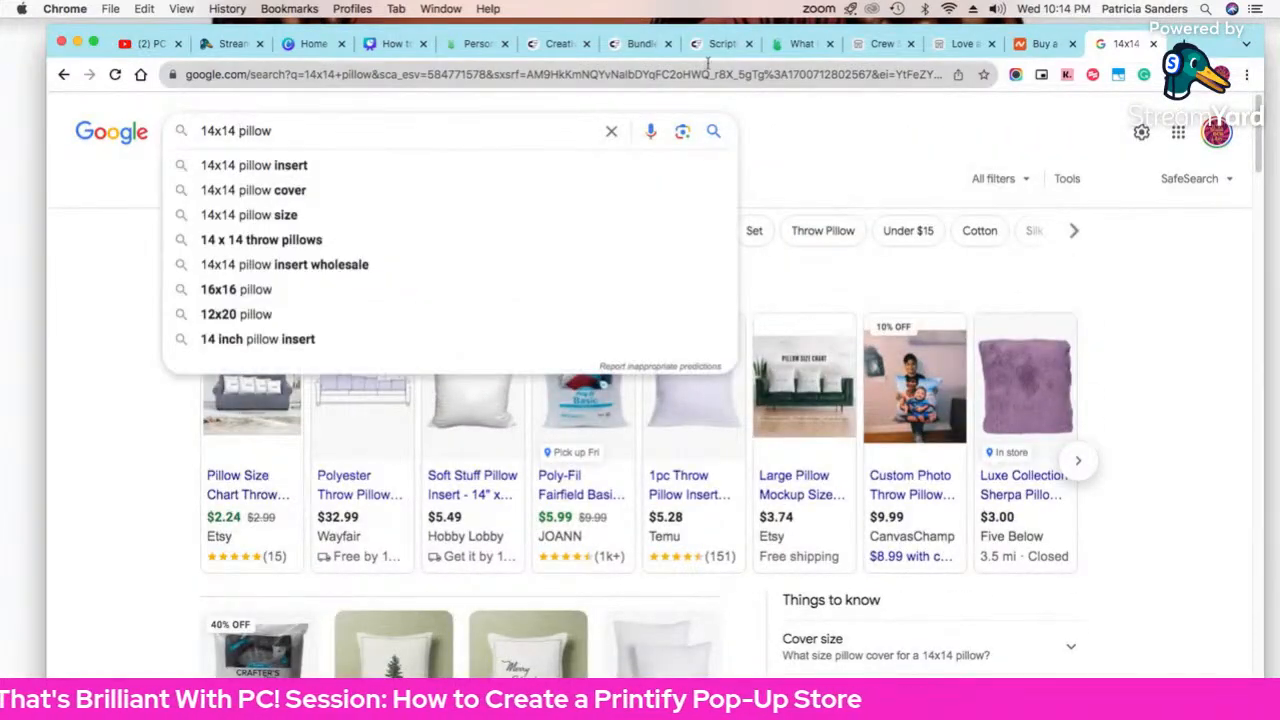
pyautogui.click(464, 52)
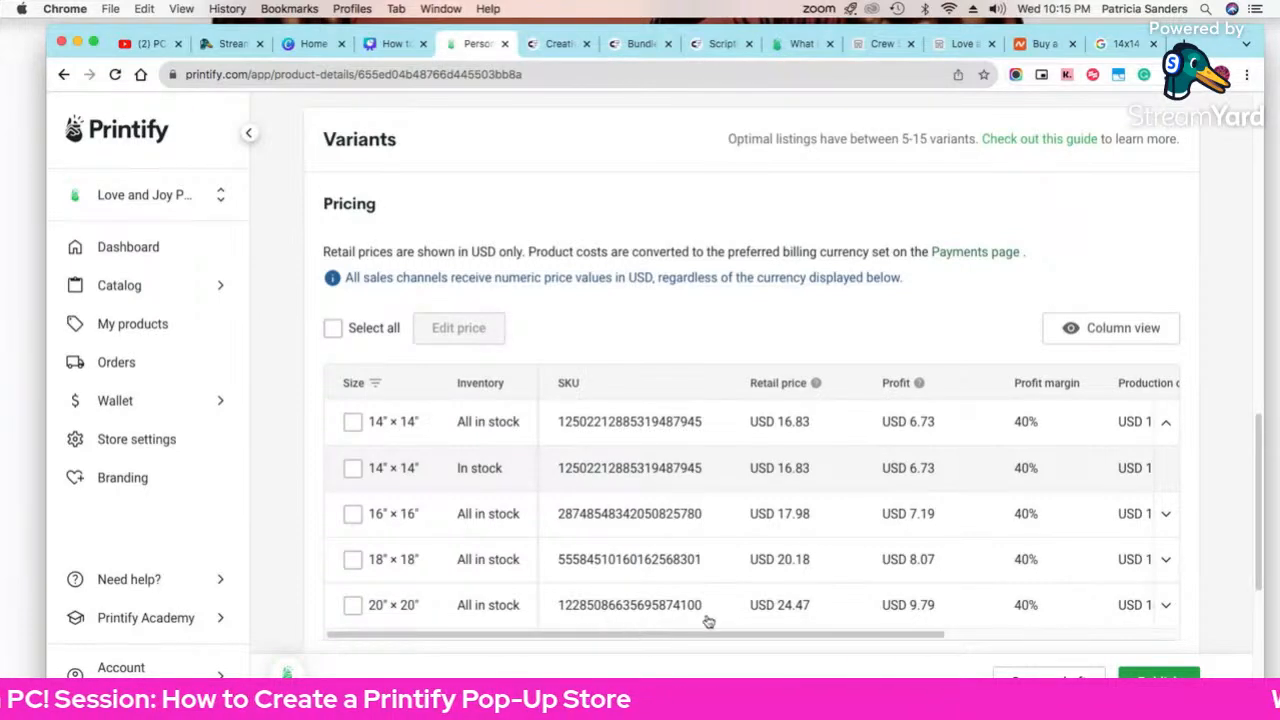
# Step: Make the Back mockup with the girl graphic the title image
pyautogui.scroll(-3, 588, 348)
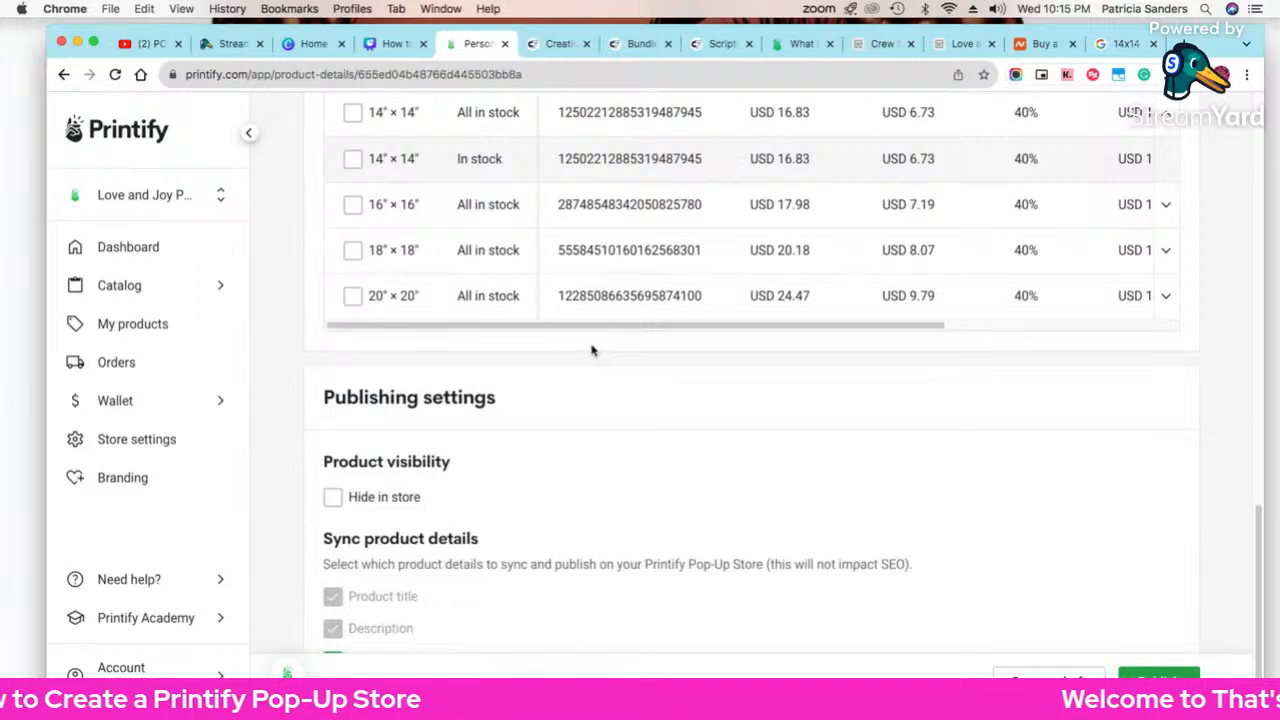
pyautogui.scroll(-1, 592, 350)
pyautogui.scroll(20, 592, 350)
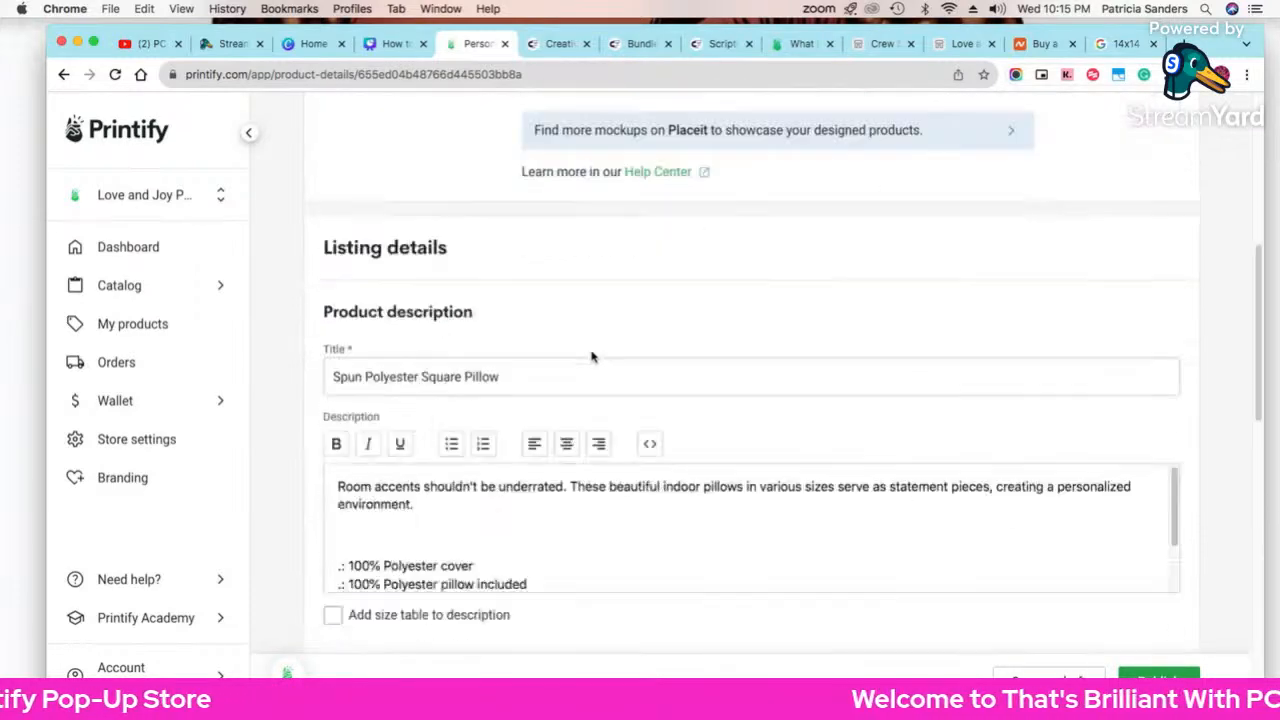
pyautogui.scroll(-1, 593, 352)
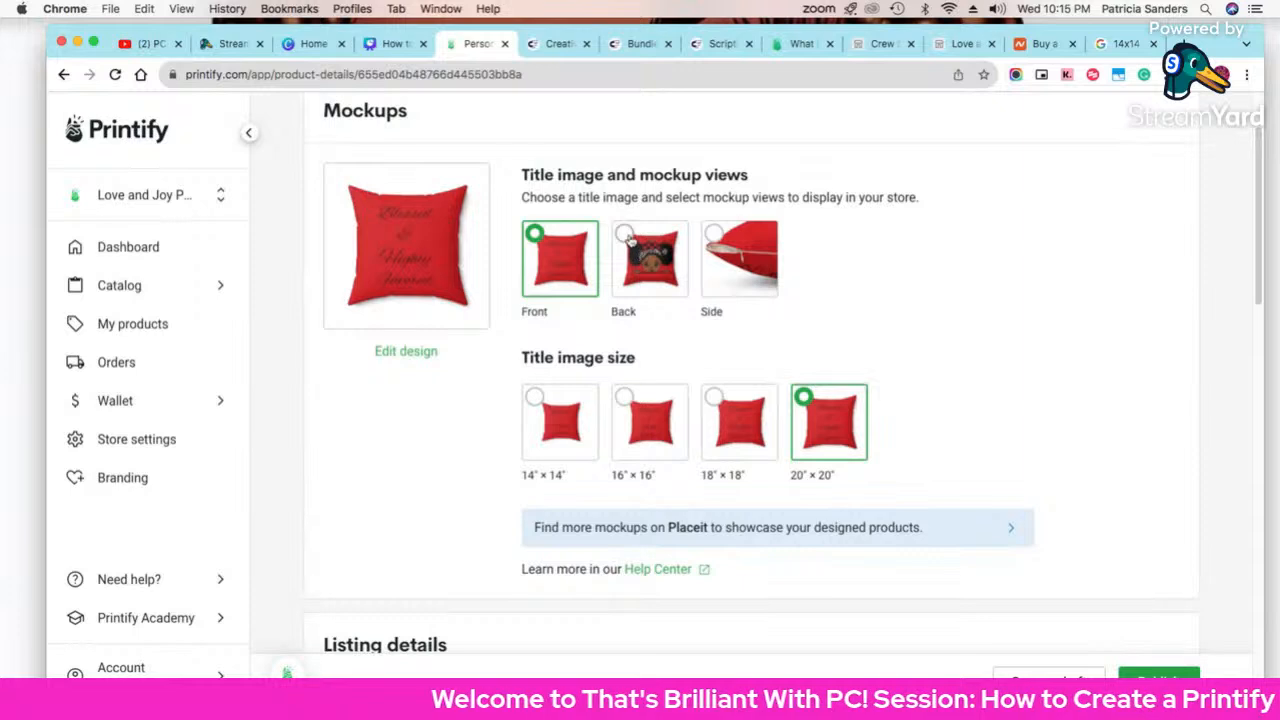
pyautogui.click(638, 255)
# Step: Review the pillow's title and description, then publish it to the store
pyautogui.scroll(-1, 875, 319)
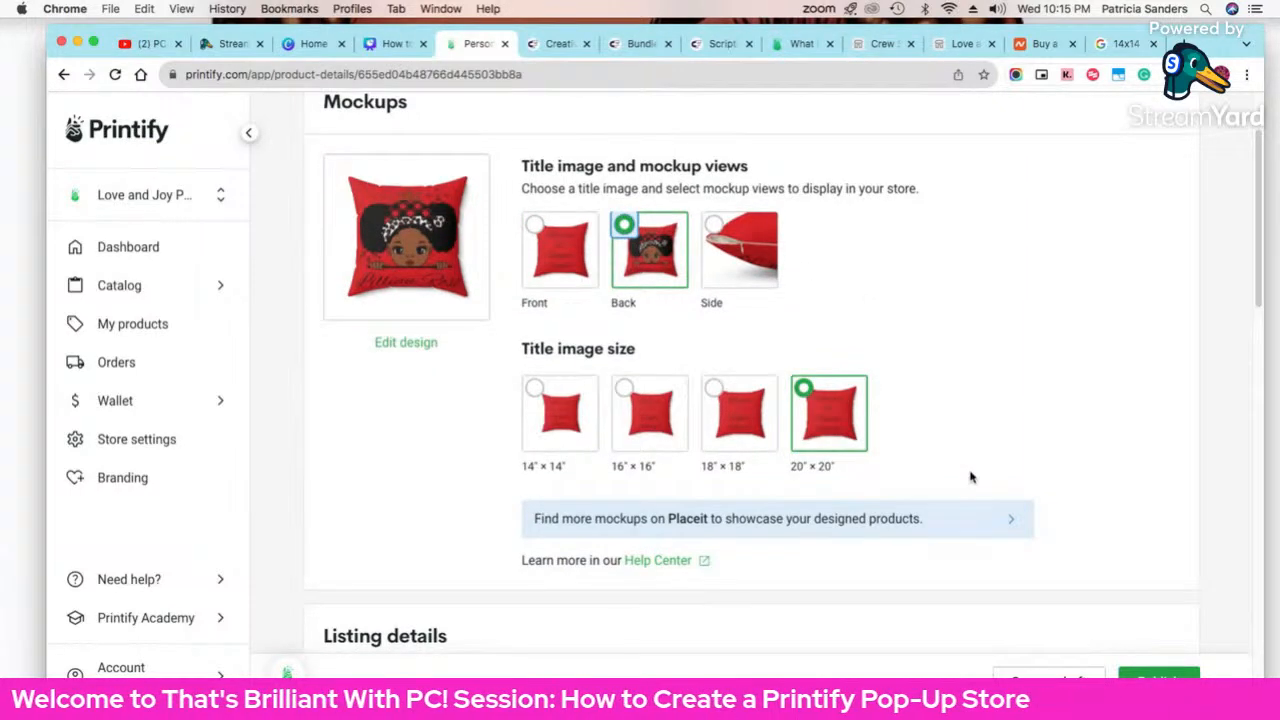
pyautogui.scroll(-3, 969, 474)
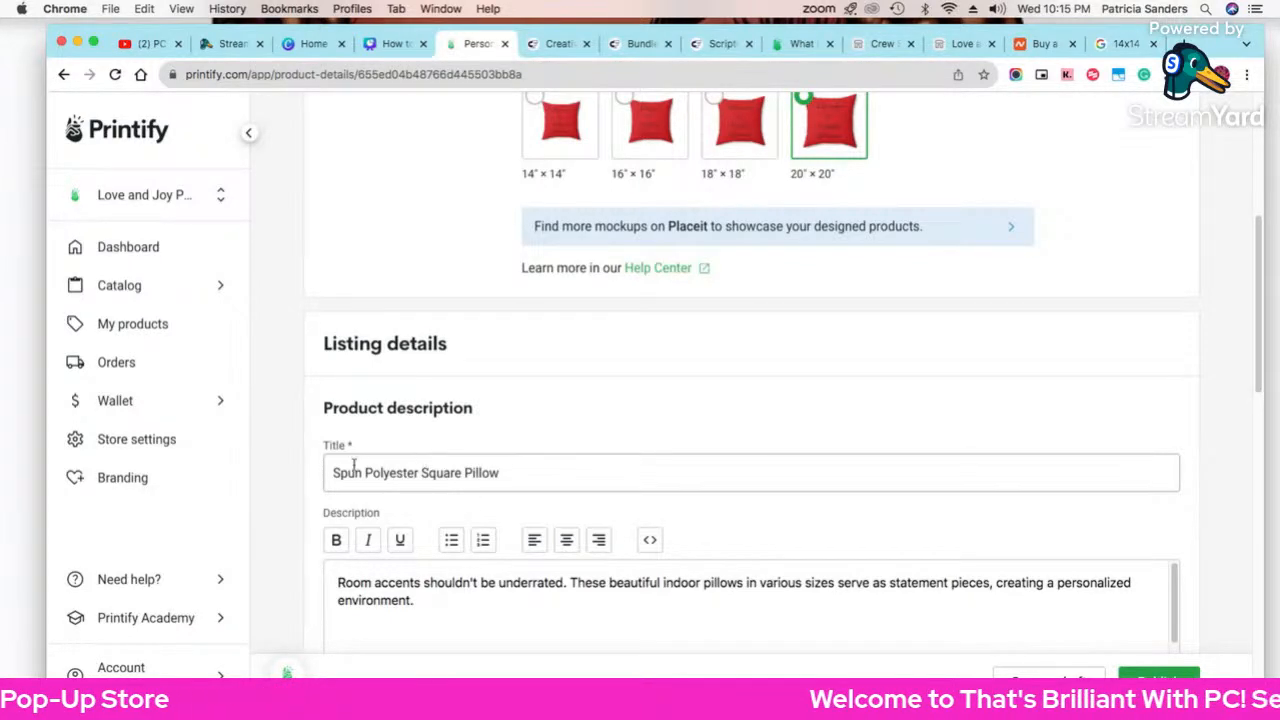
pyautogui.scroll(-2, 525, 600)
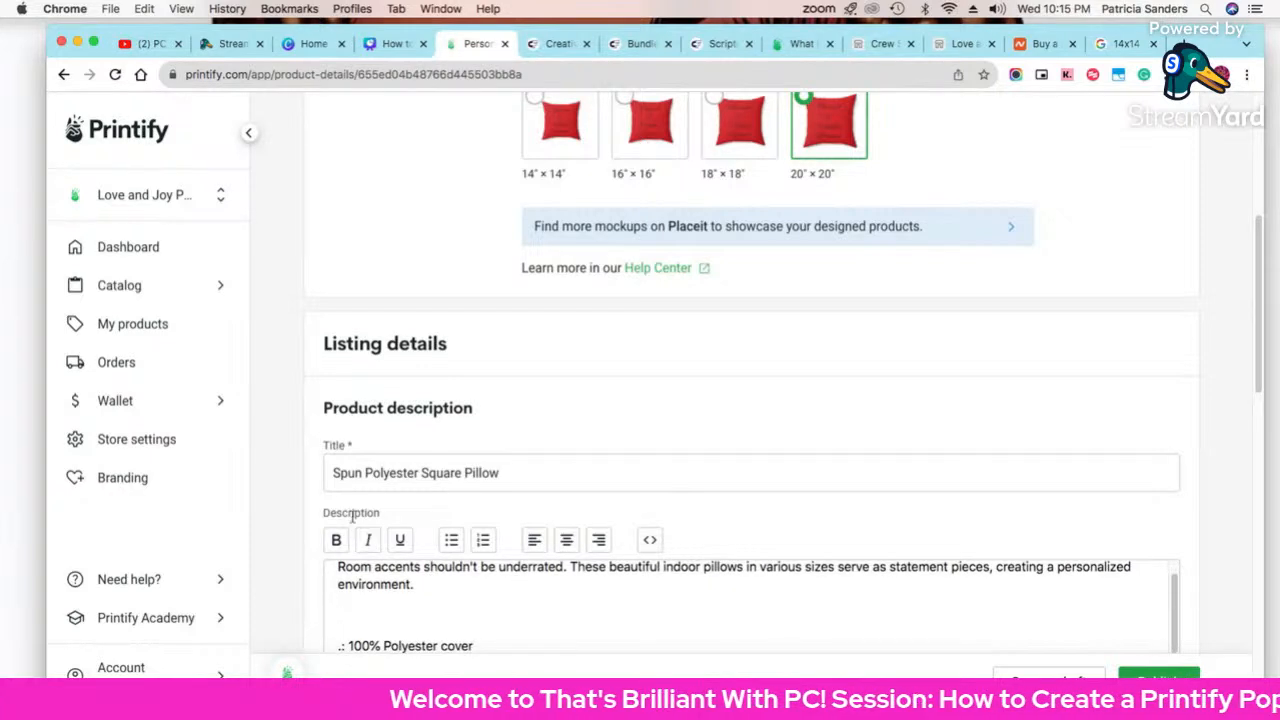
pyautogui.scroll(-3, 500, 620)
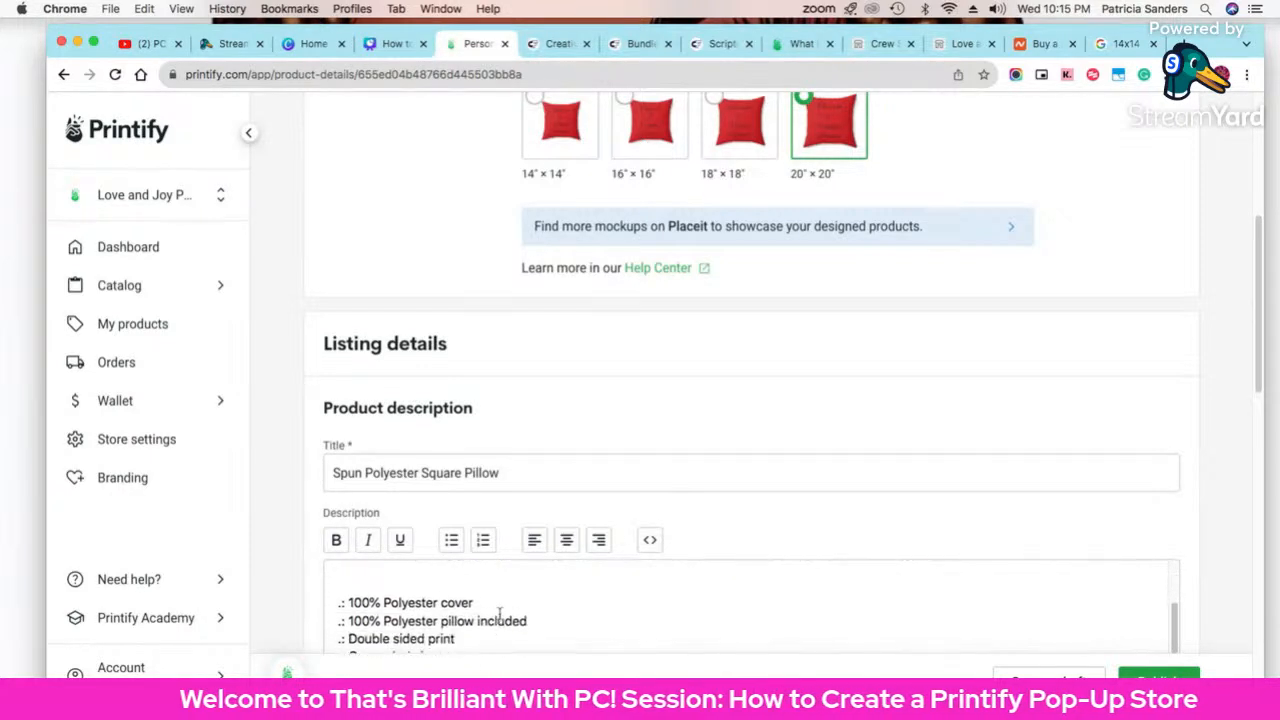
pyautogui.scroll(5, 499, 613)
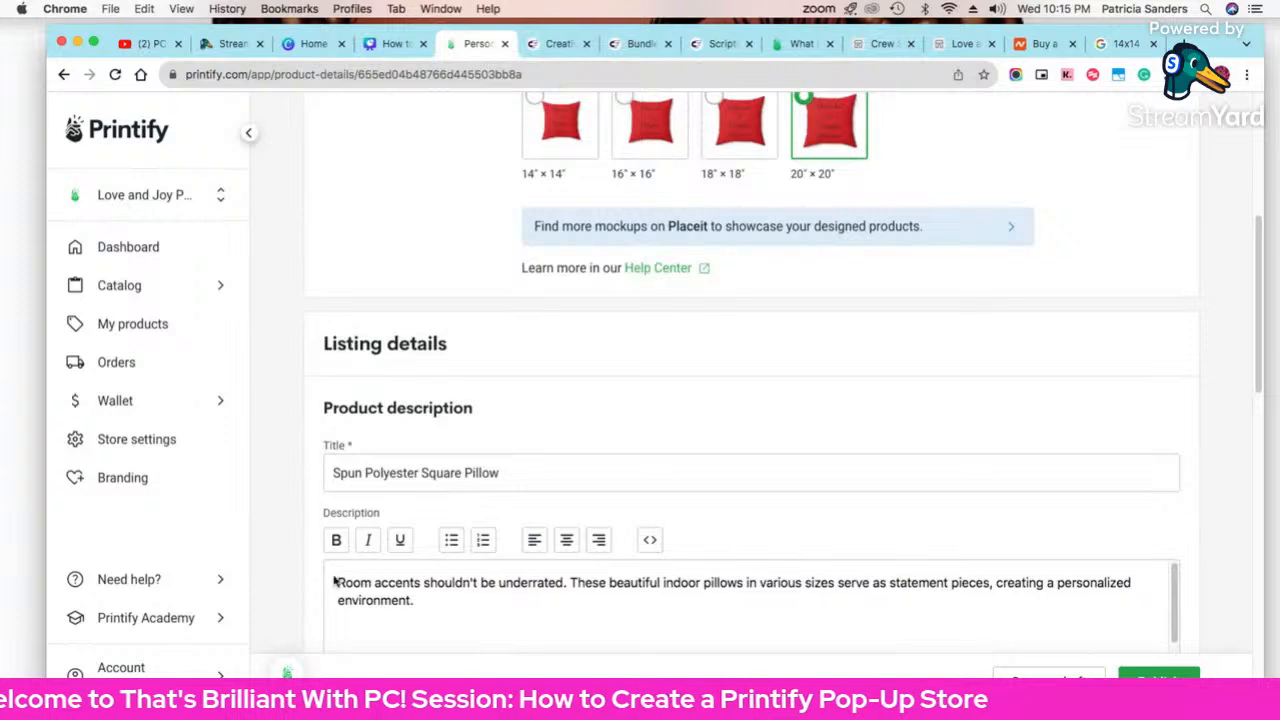
pyautogui.moveTo(334, 582); pyautogui.dragTo(413, 600)
pyautogui.scroll(1, 453, 597)
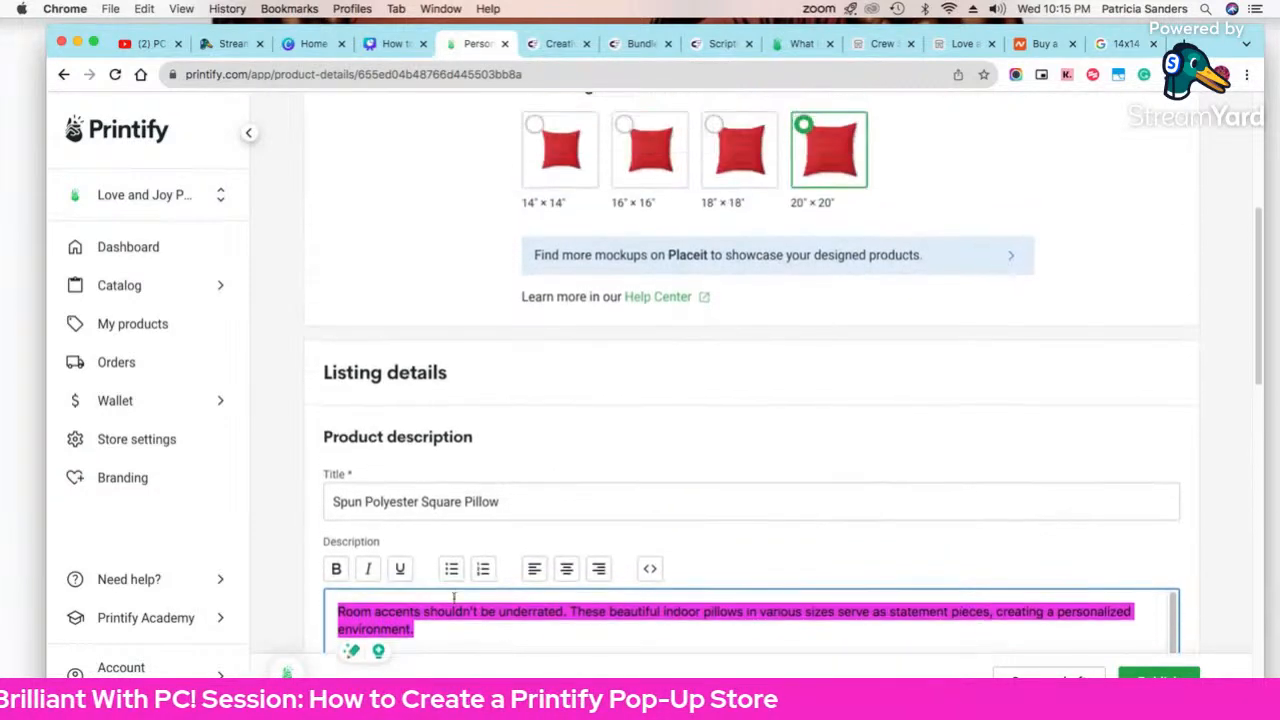
pyautogui.scroll(-5, 380, 500)
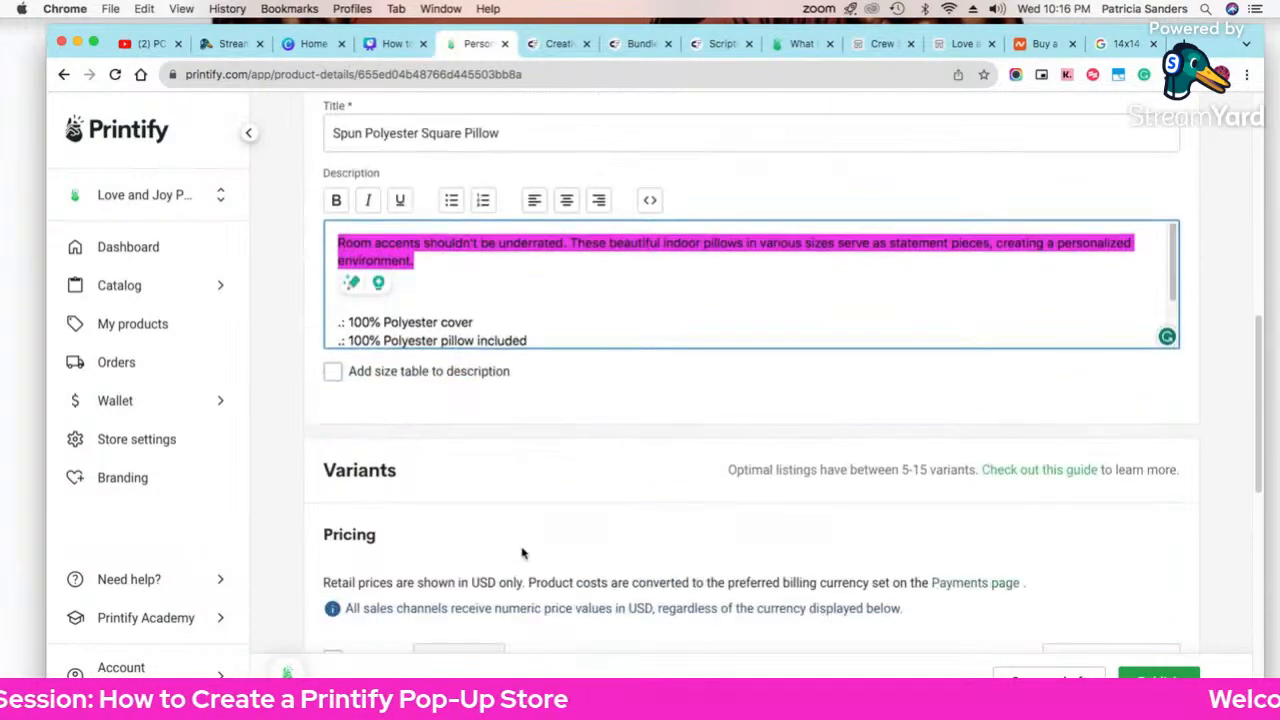
pyautogui.scroll(-5, 480, 331)
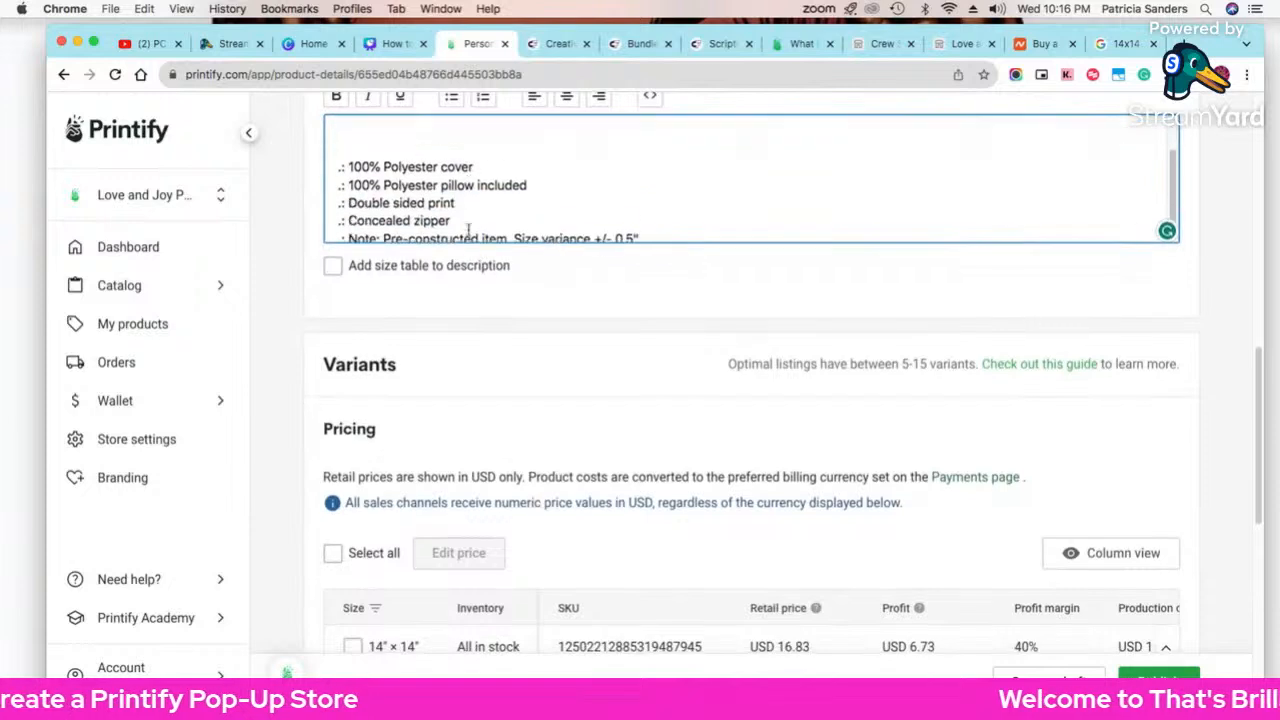
pyautogui.scroll(-2, 465, 218)
pyautogui.scroll(4, 457, 166)
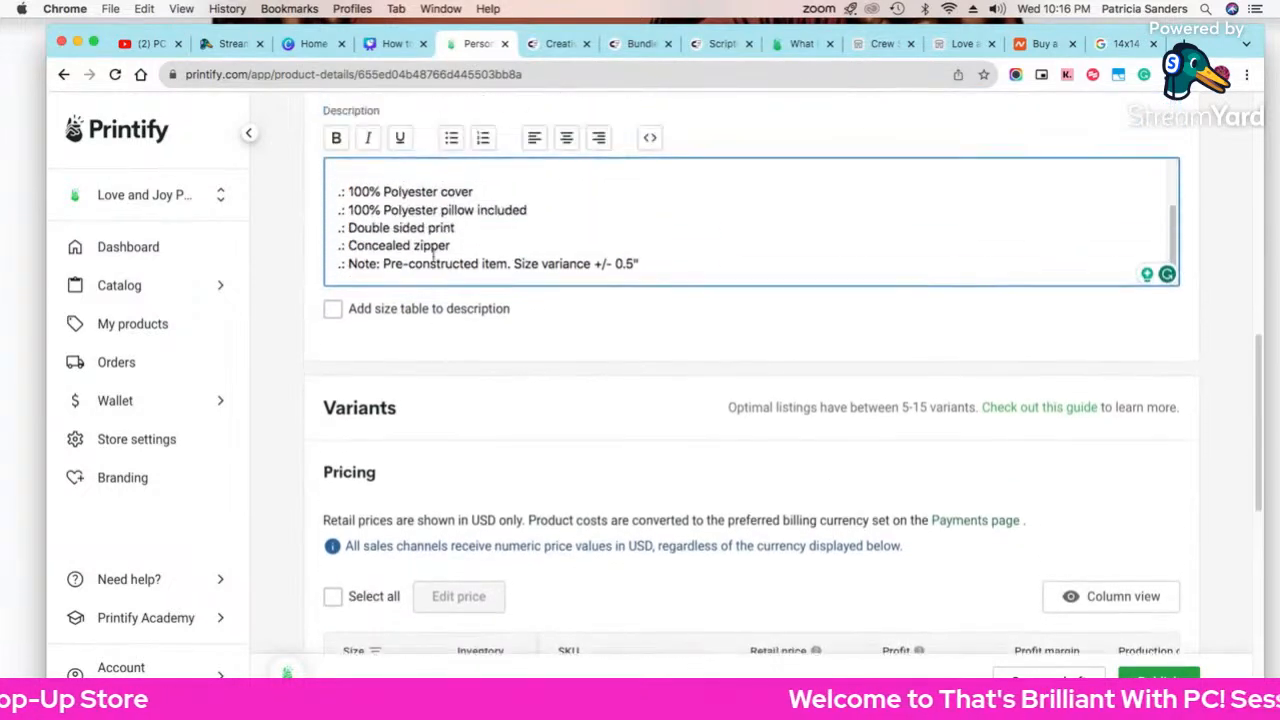
pyautogui.scroll(-4, 709, 517)
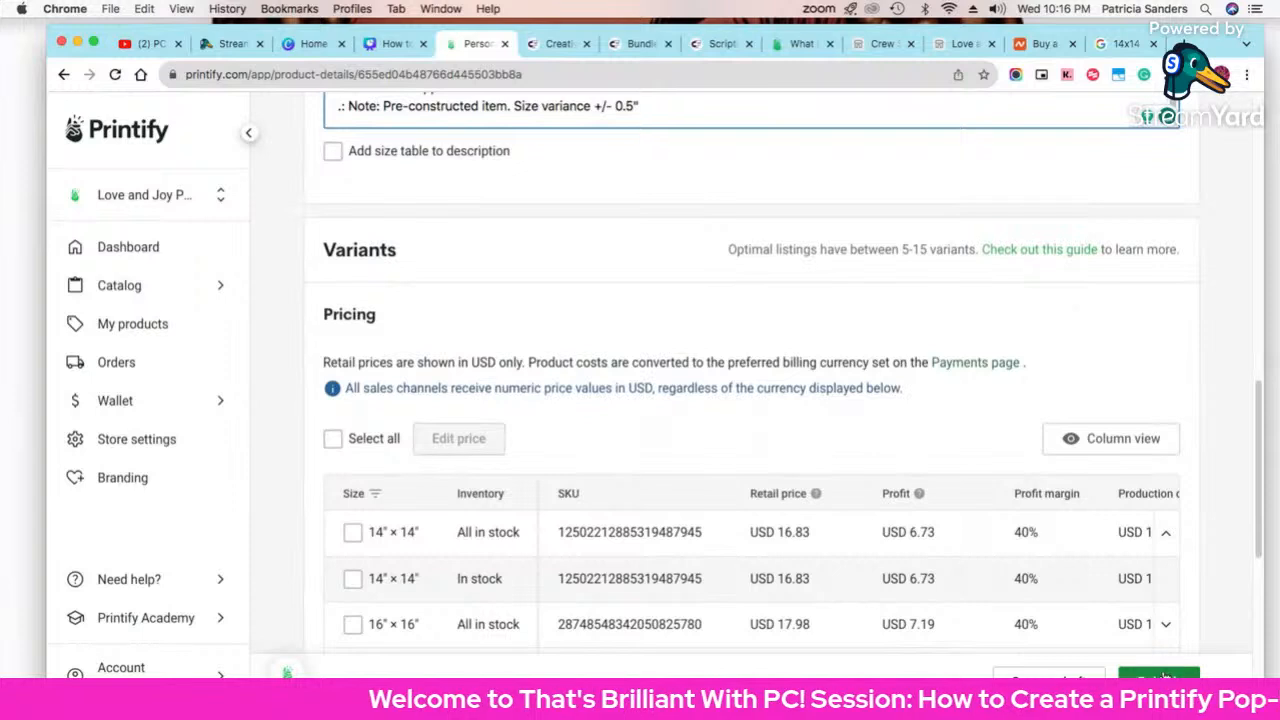
pyautogui.click(1162, 678)
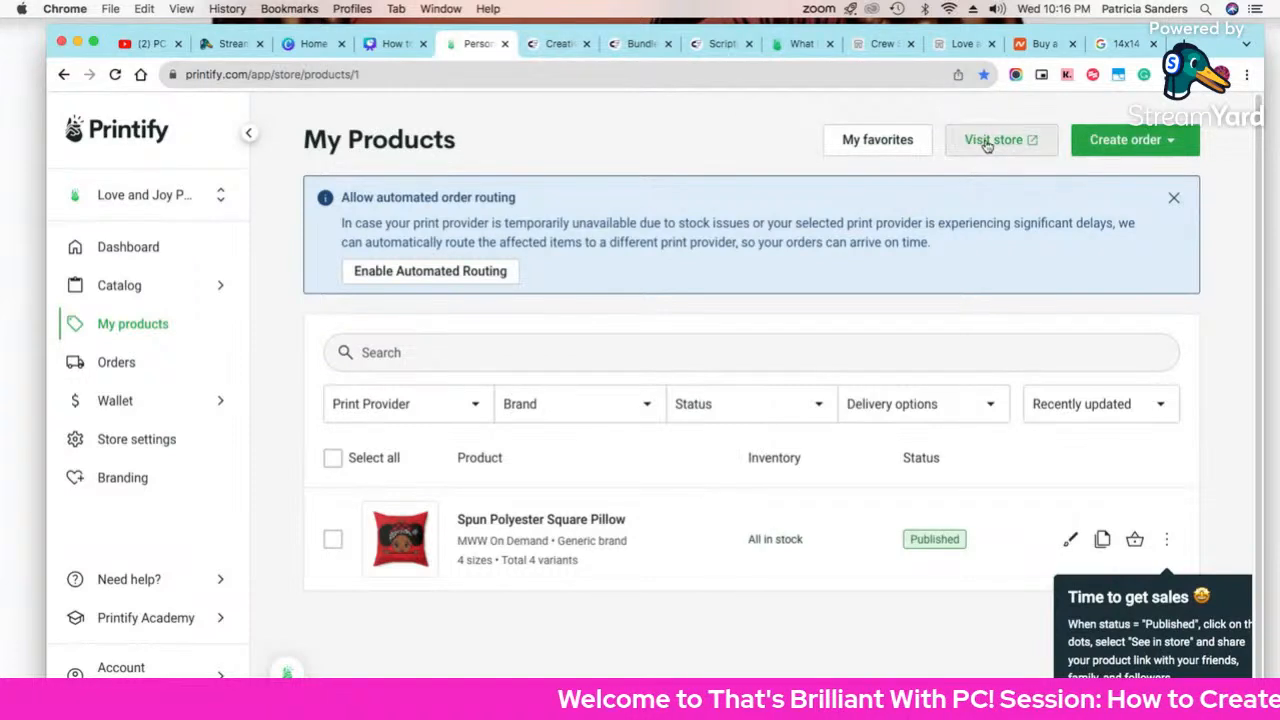
# Step: View the pillow on the Love and Joy PopUp storefront, then reopen it in the design editor
pyautogui.click(987, 142)
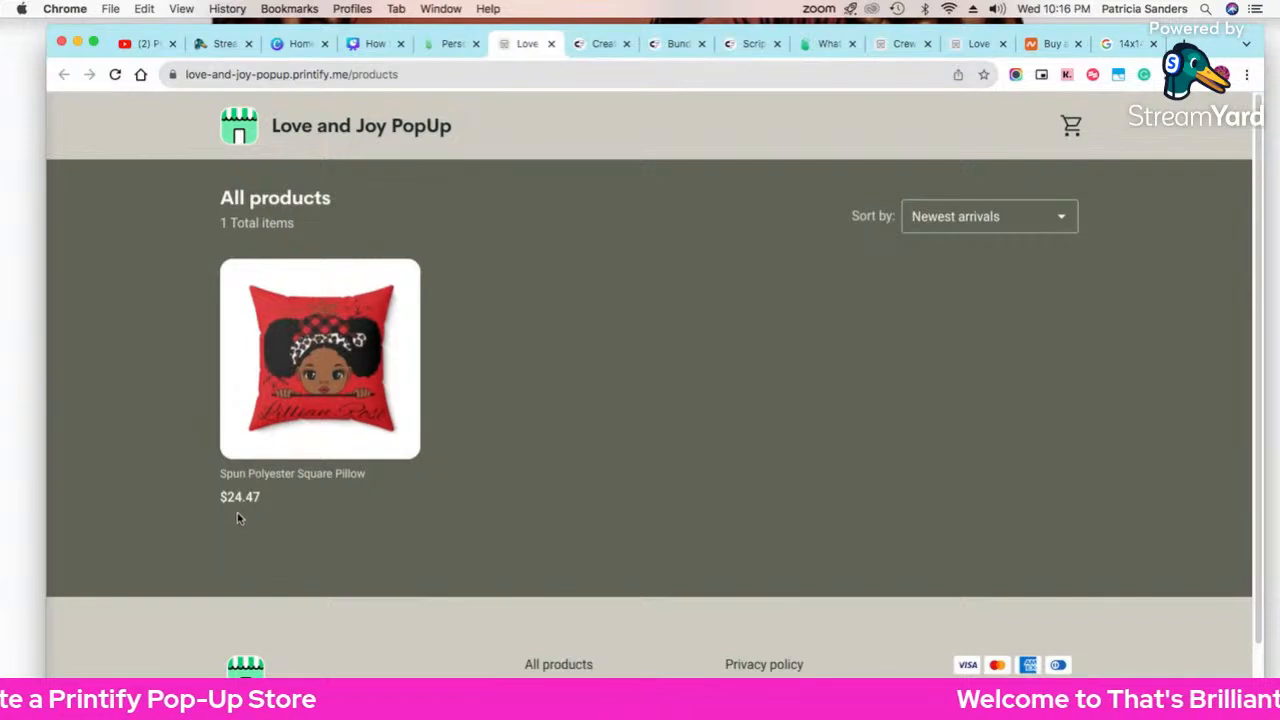
pyautogui.click(440, 44)
pyautogui.scroll(-1, 795, 450)
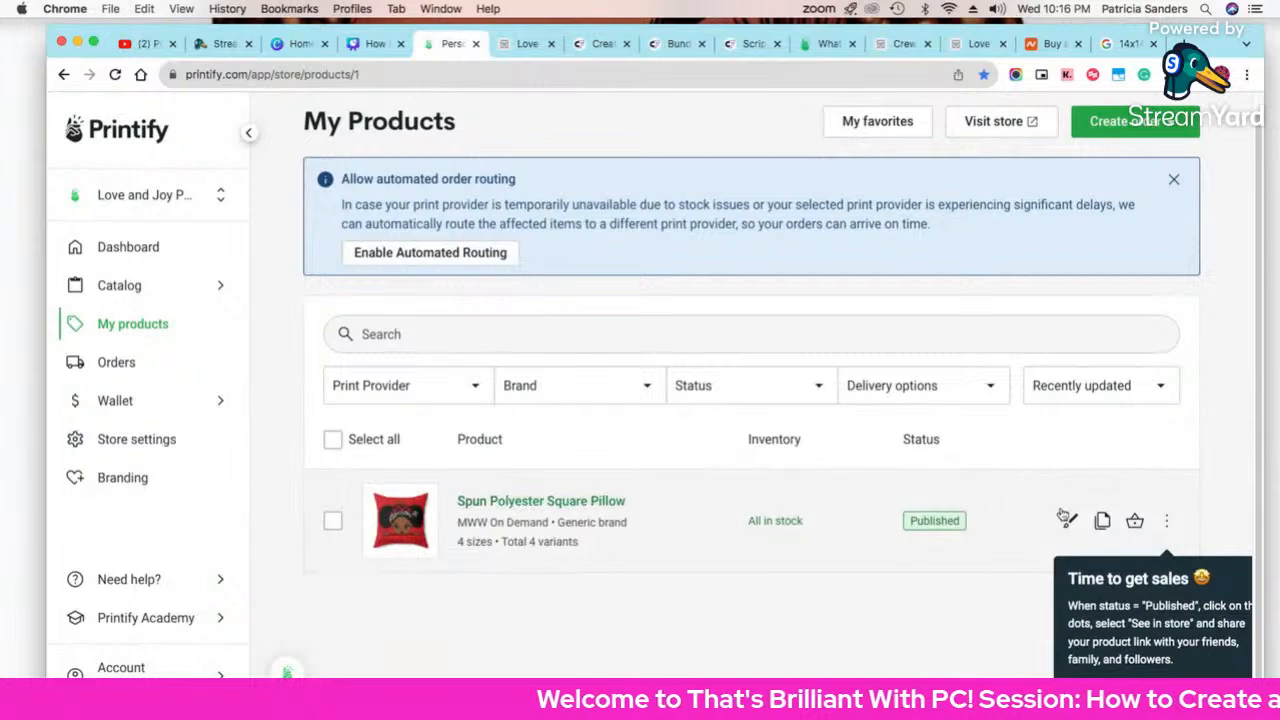
pyautogui.click(1068, 518)
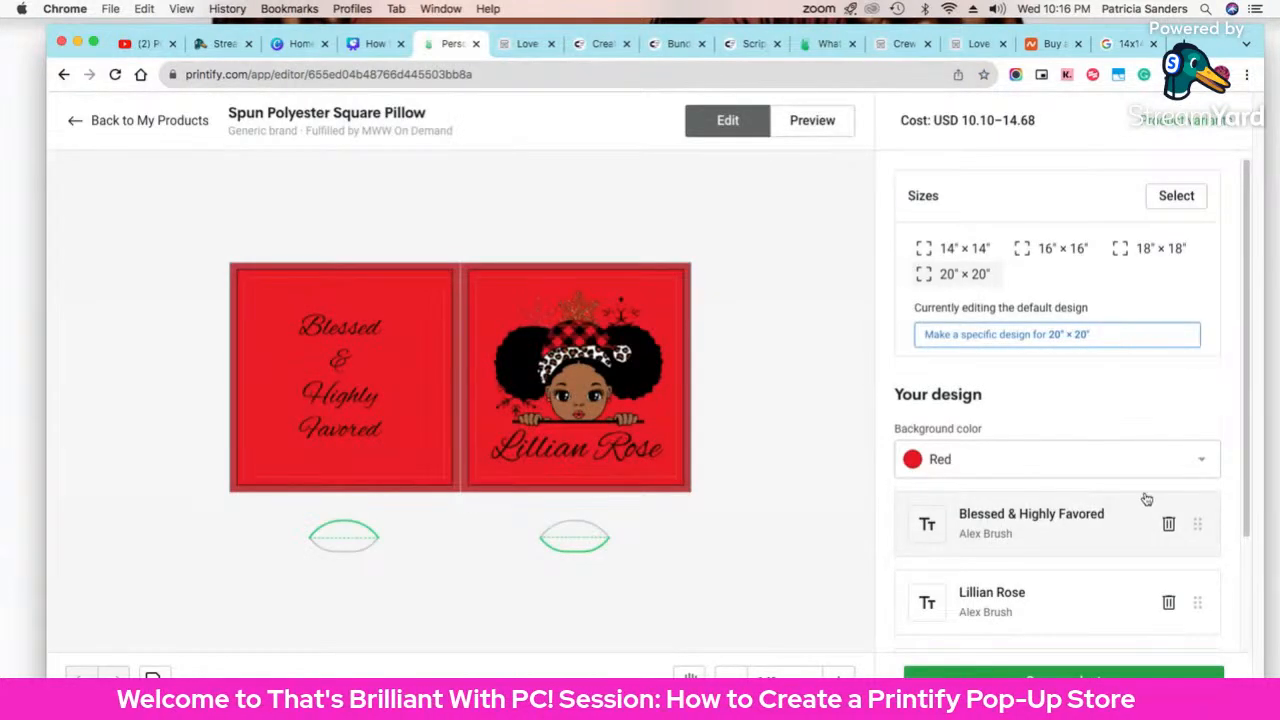
# Step: Leave the design editor for the pillow's product details and scroll to Variants pricing
pyautogui.scroll(-2, 995, 288)
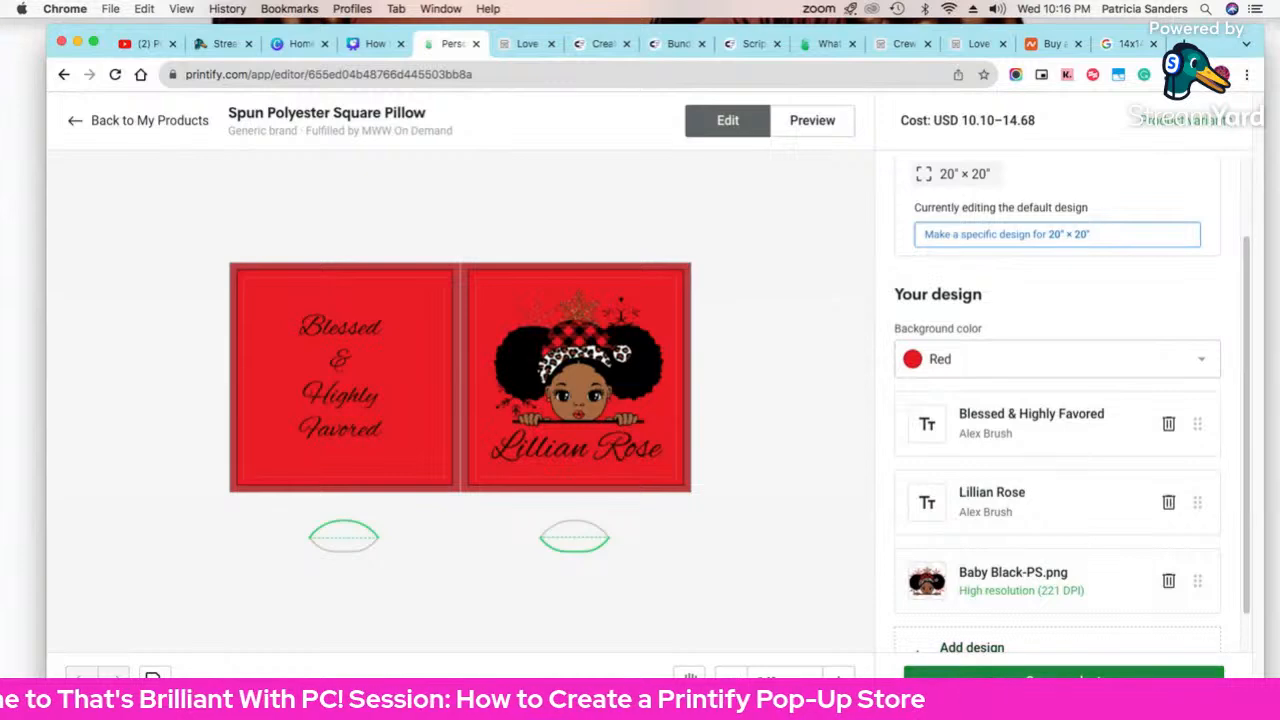
pyautogui.click(1063, 681)
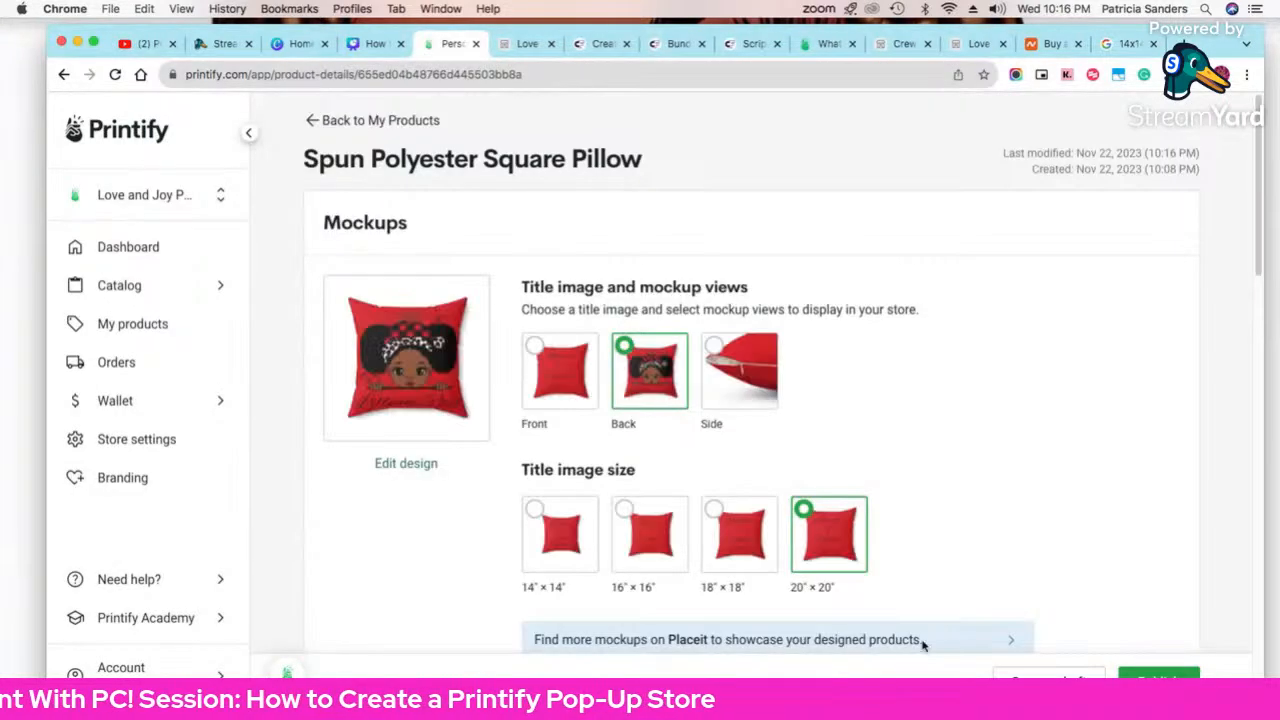
pyautogui.scroll(-10, 900, 563)
pyautogui.scroll(-5, 895, 563)
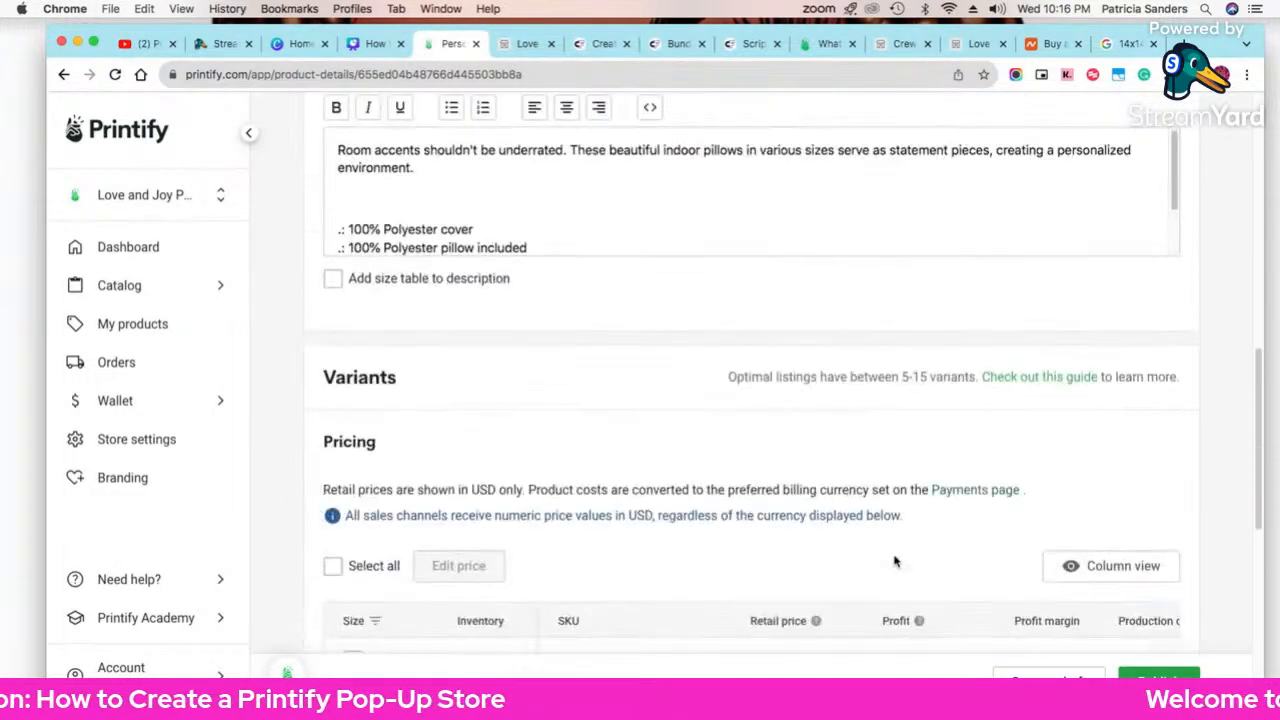
pyautogui.scroll(3, 894, 561)
pyautogui.scroll(-7, 894, 563)
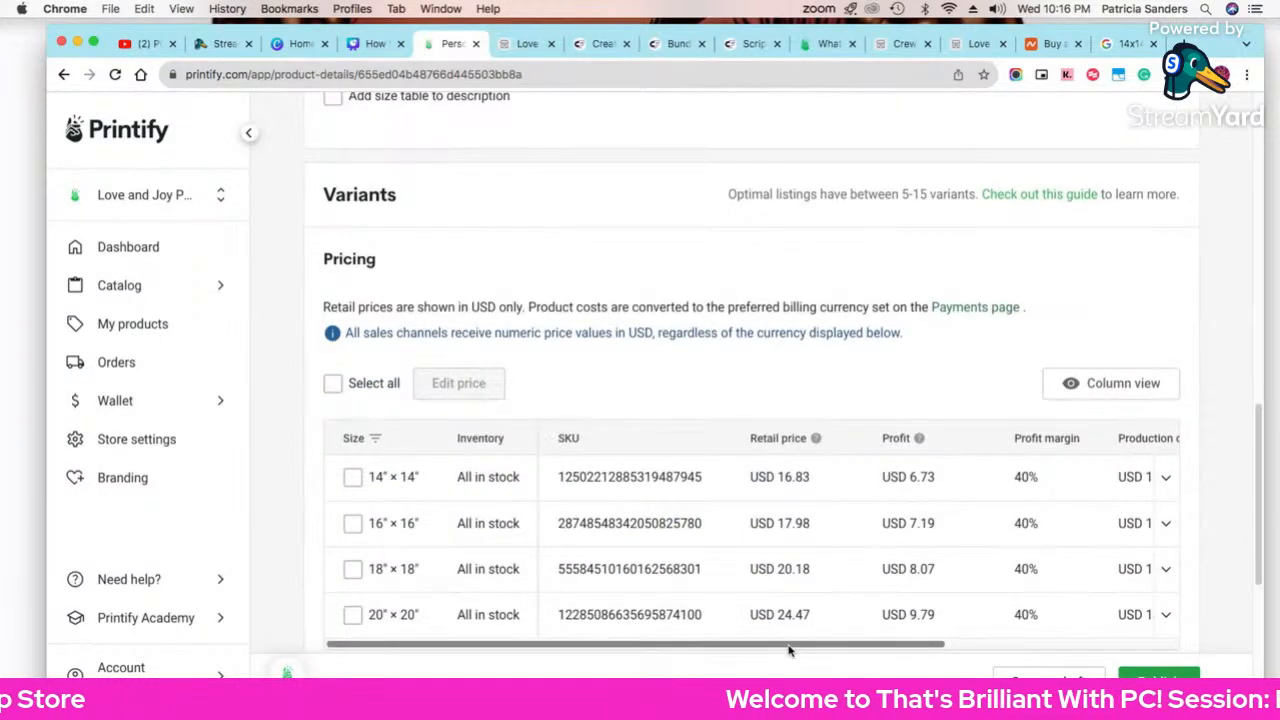
# Step: Review the pricing table's cost columns and tick the 14″×14″ variant
pyautogui.moveTo(768, 647); pyautogui.dragTo(787, 647)
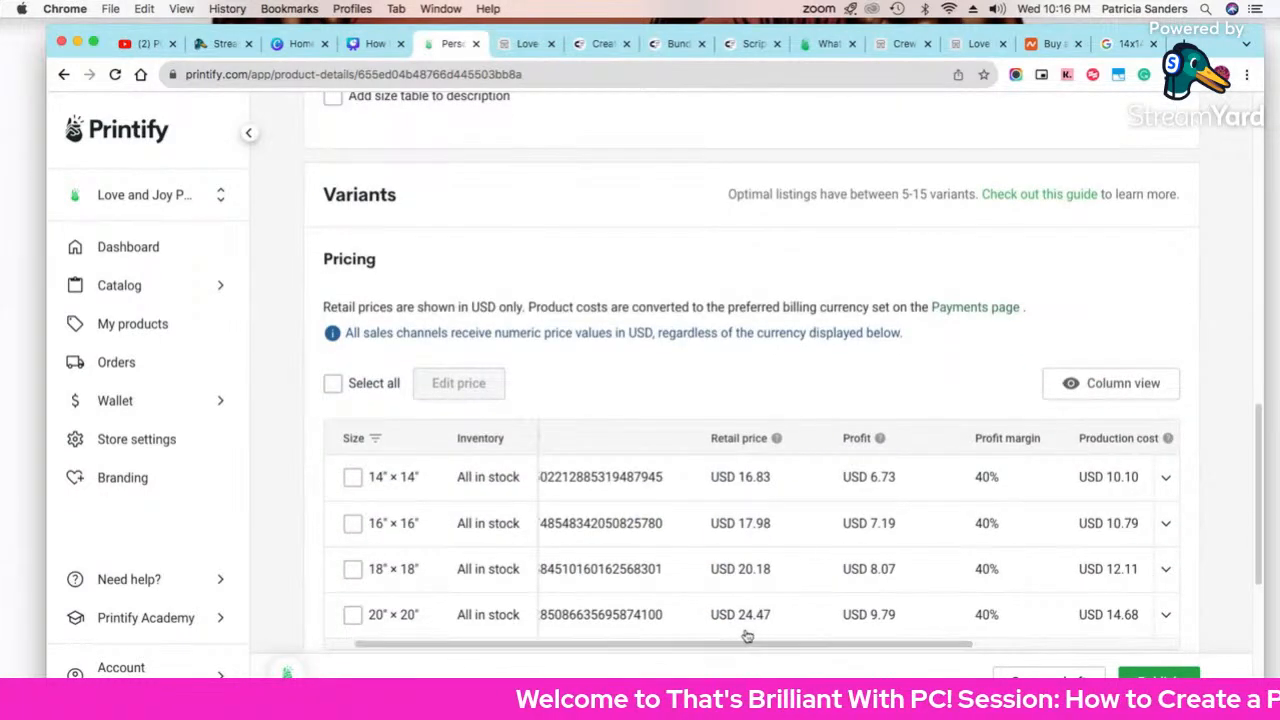
pyautogui.moveTo(661, 645); pyautogui.dragTo(950, 647)
pyautogui.moveTo(1072, 647); pyautogui.dragTo(517, 630)
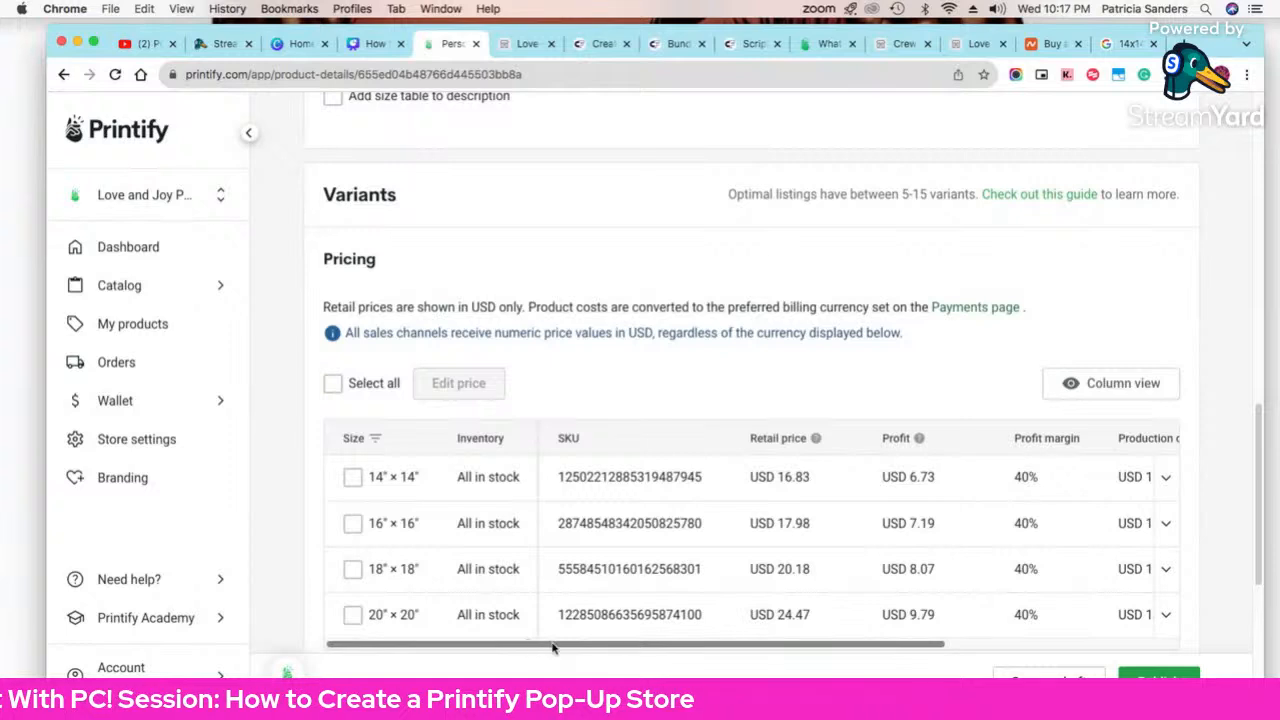
pyautogui.moveTo(553, 648); pyautogui.dragTo(850, 648)
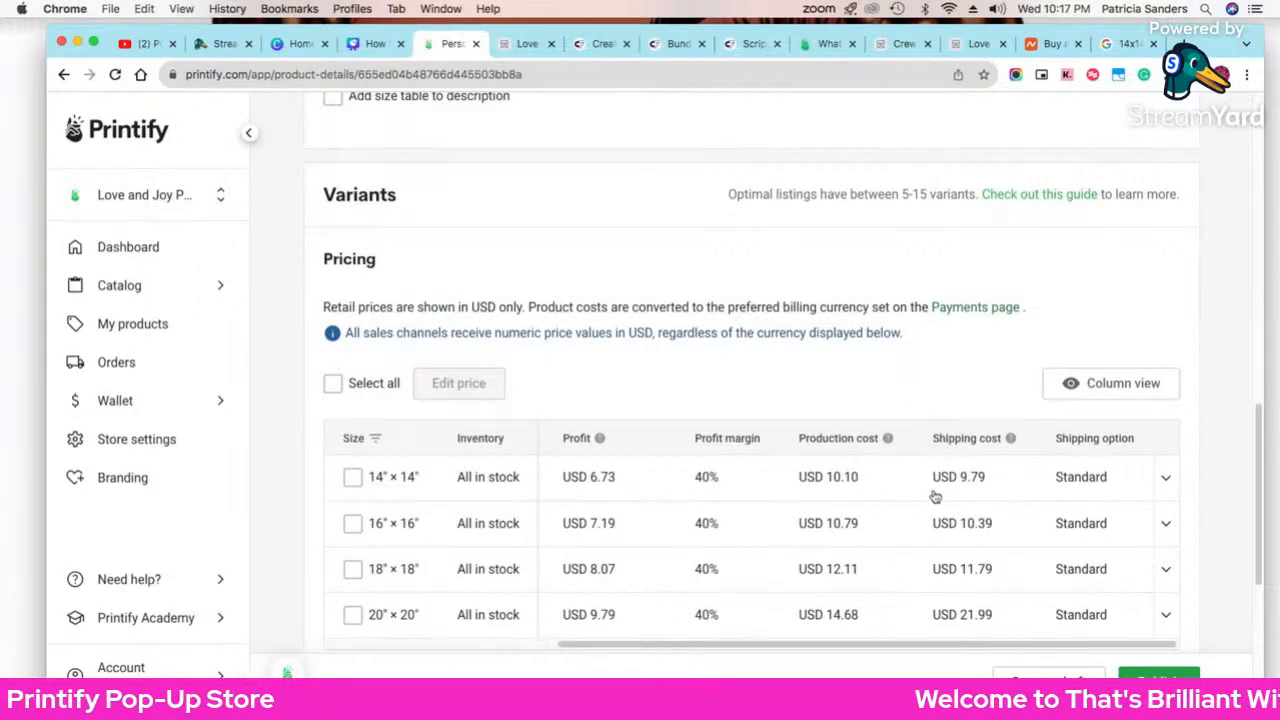
pyautogui.moveTo(972, 648); pyautogui.dragTo(661, 649)
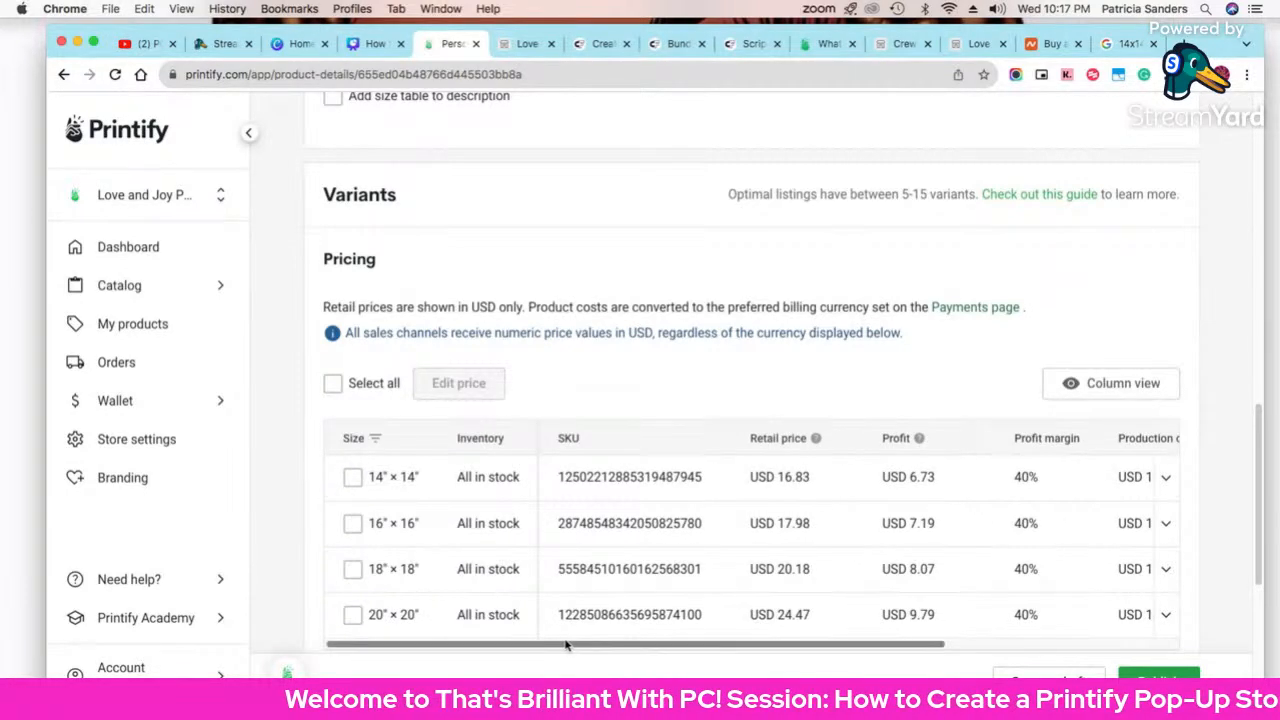
pyautogui.moveTo(568, 648); pyautogui.dragTo(537, 648)
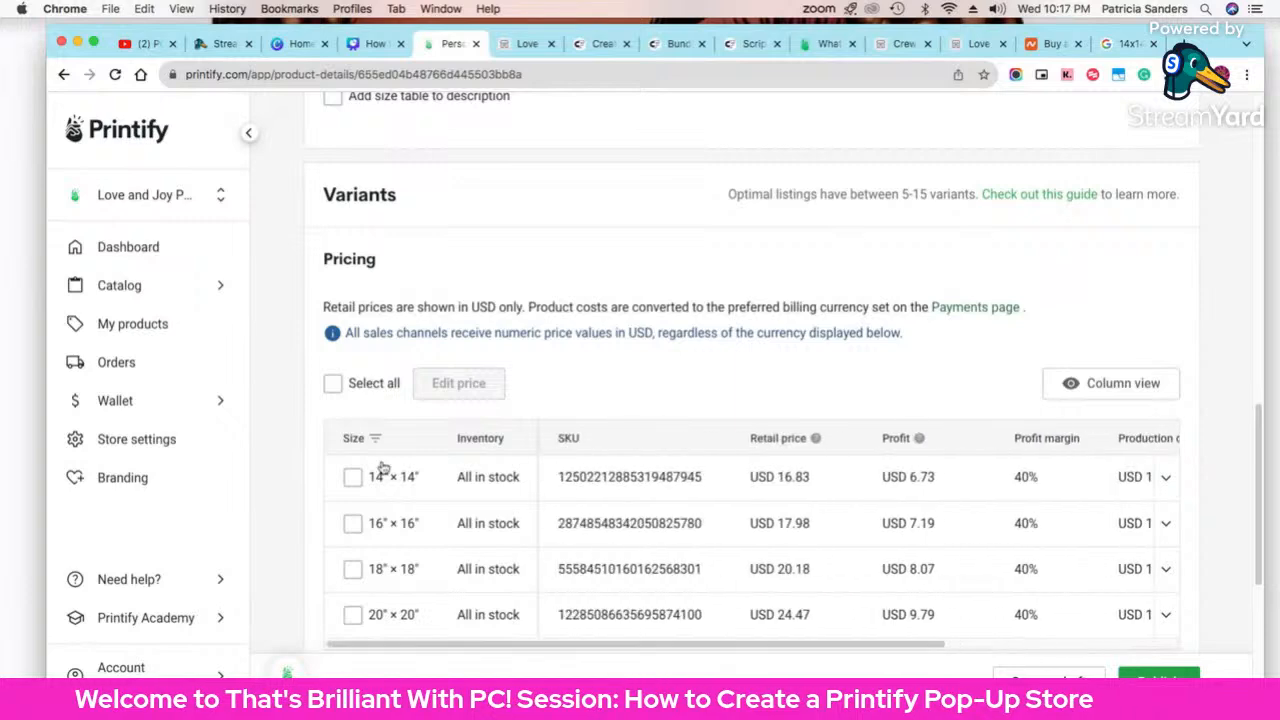
pyautogui.click(354, 478)
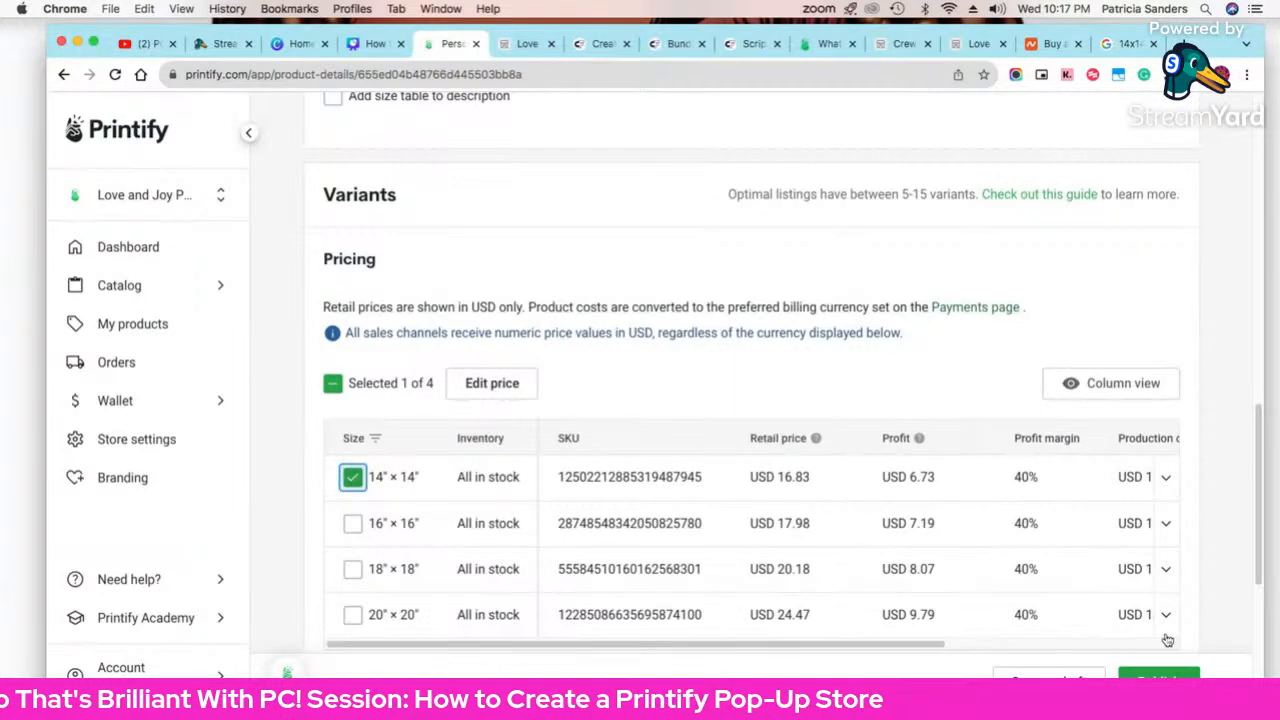
# Step: Sync and publish the pillow's changes, then go back to its product-details page
pyautogui.click(1160, 674)
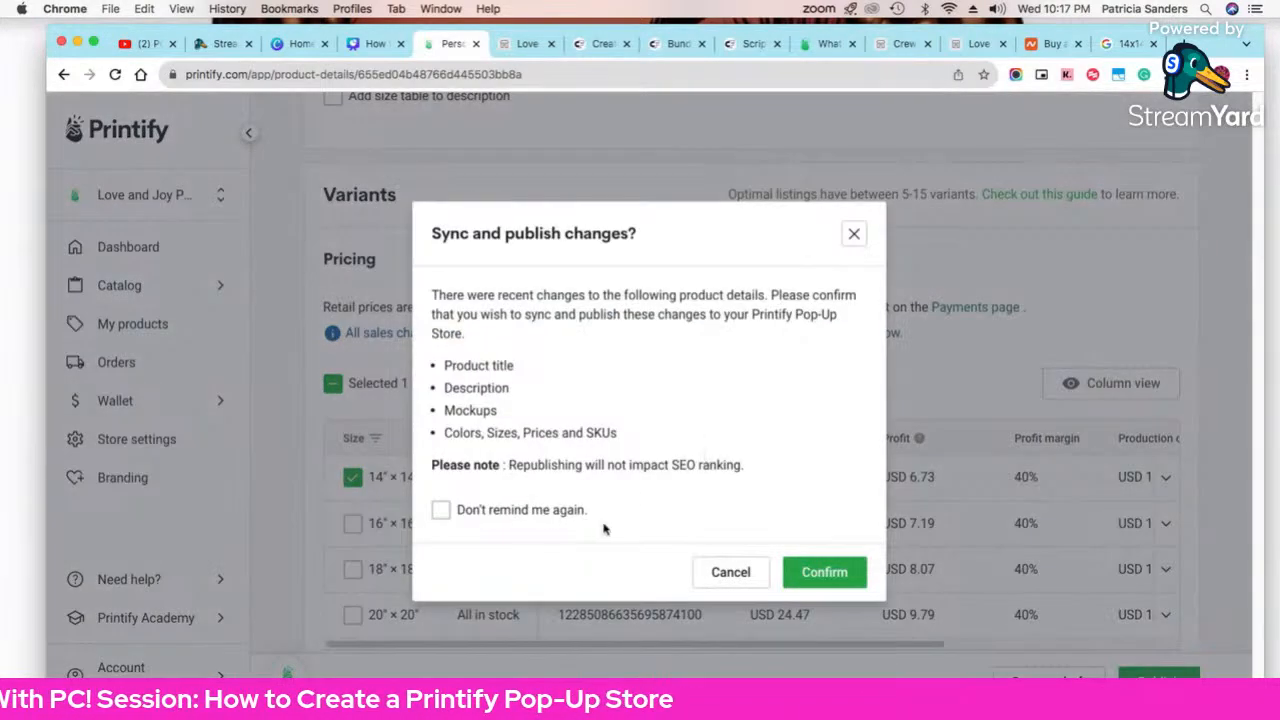
pyautogui.click(830, 576)
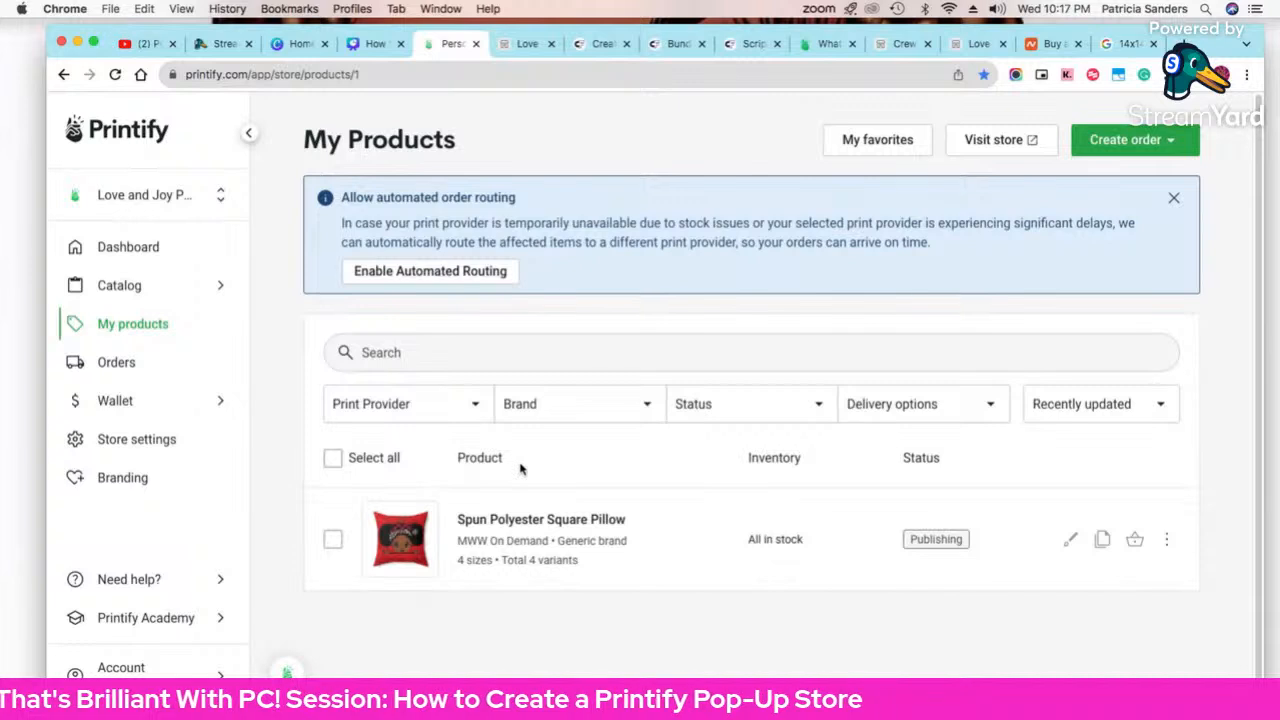
pyautogui.click(537, 405)
pyautogui.press('super+bracketleft')
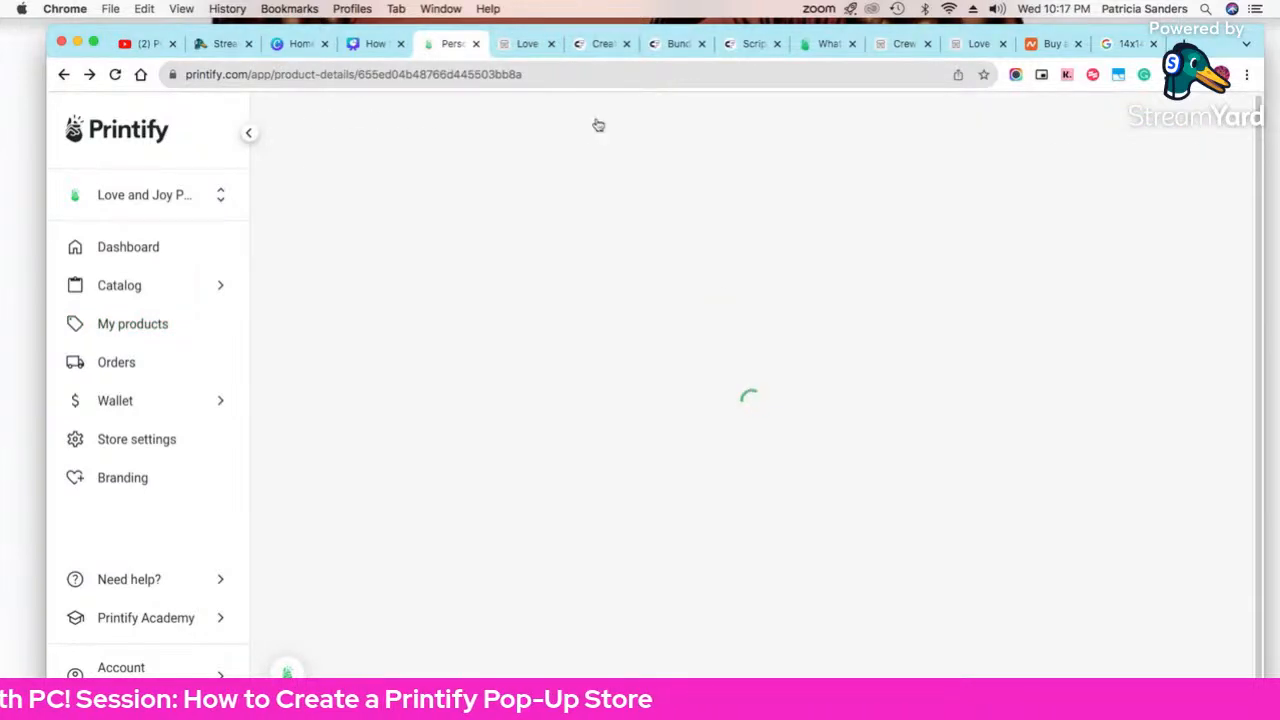
# Step: Open the pillow's page on the PopUp store and view its side, front and back mockups
pyautogui.click(528, 43)
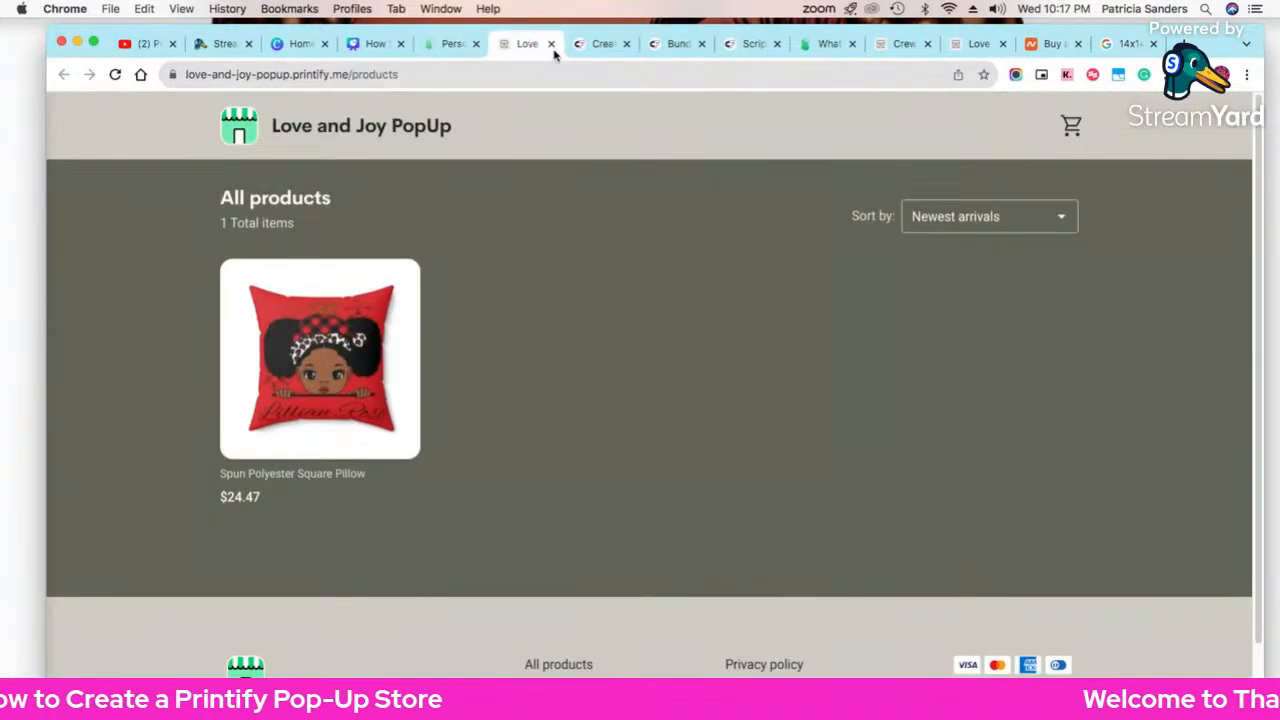
pyautogui.click(371, 428)
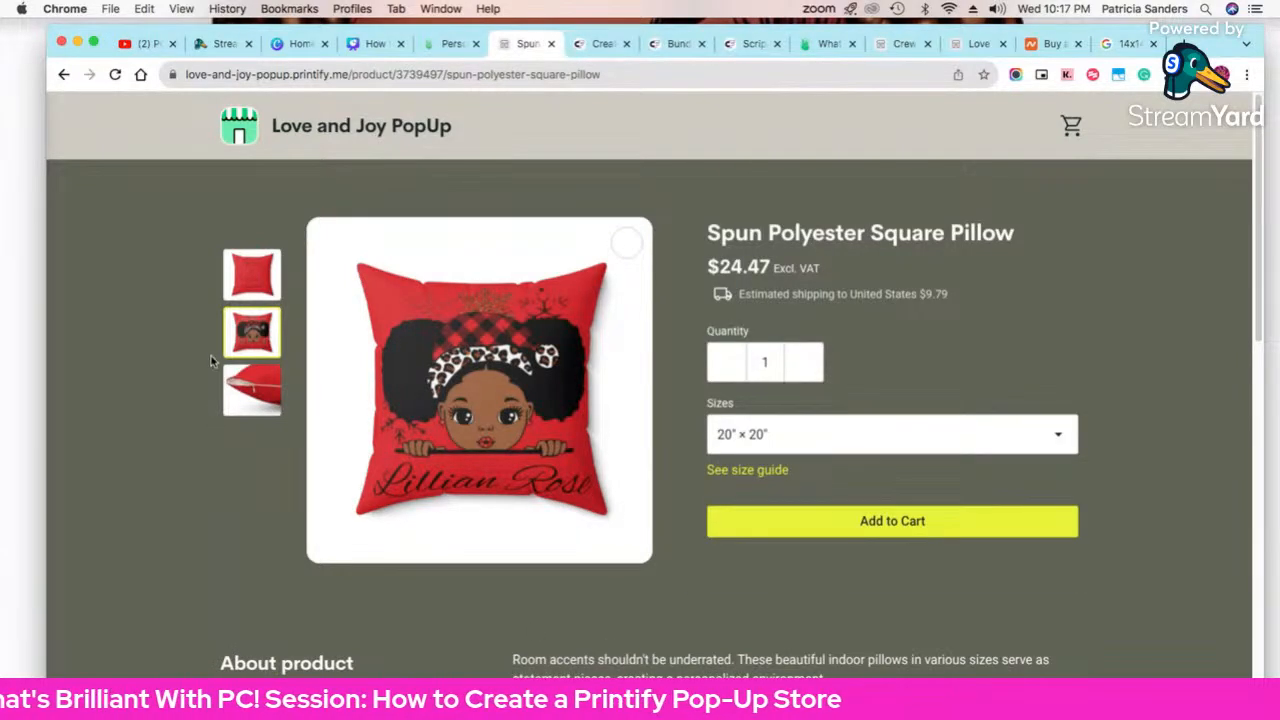
pyautogui.click(248, 387)
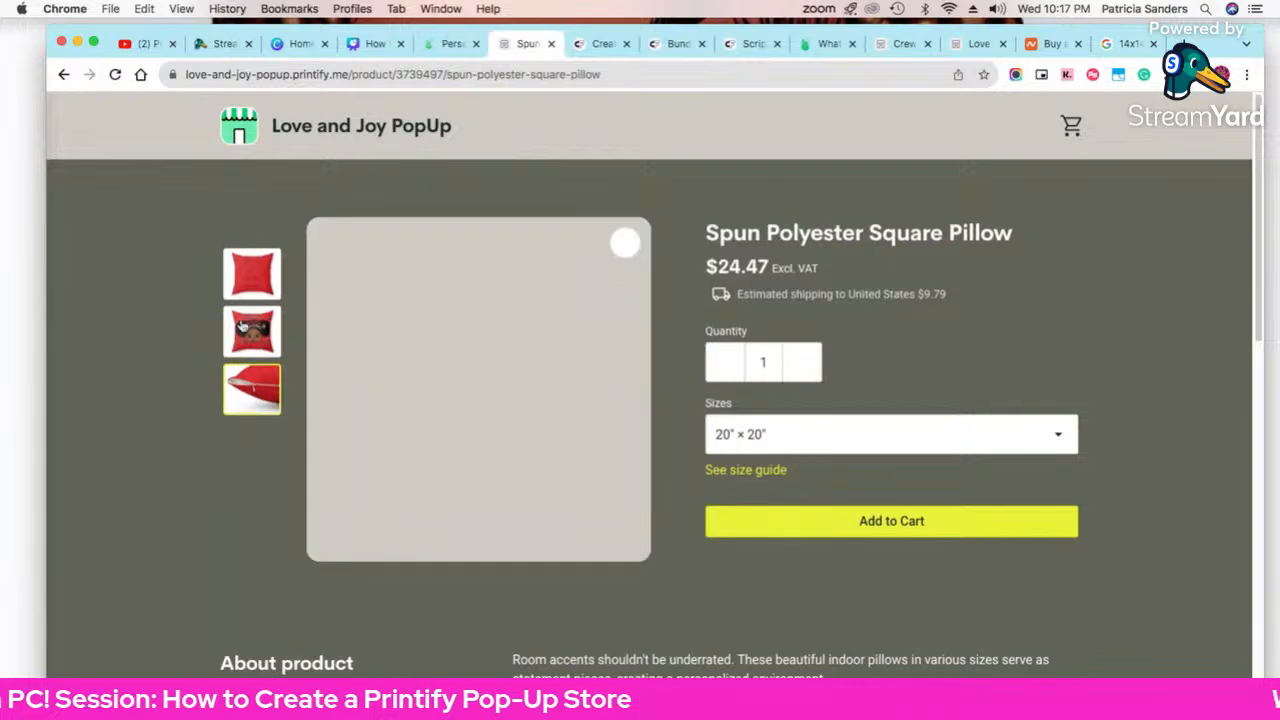
pyautogui.click(240, 288)
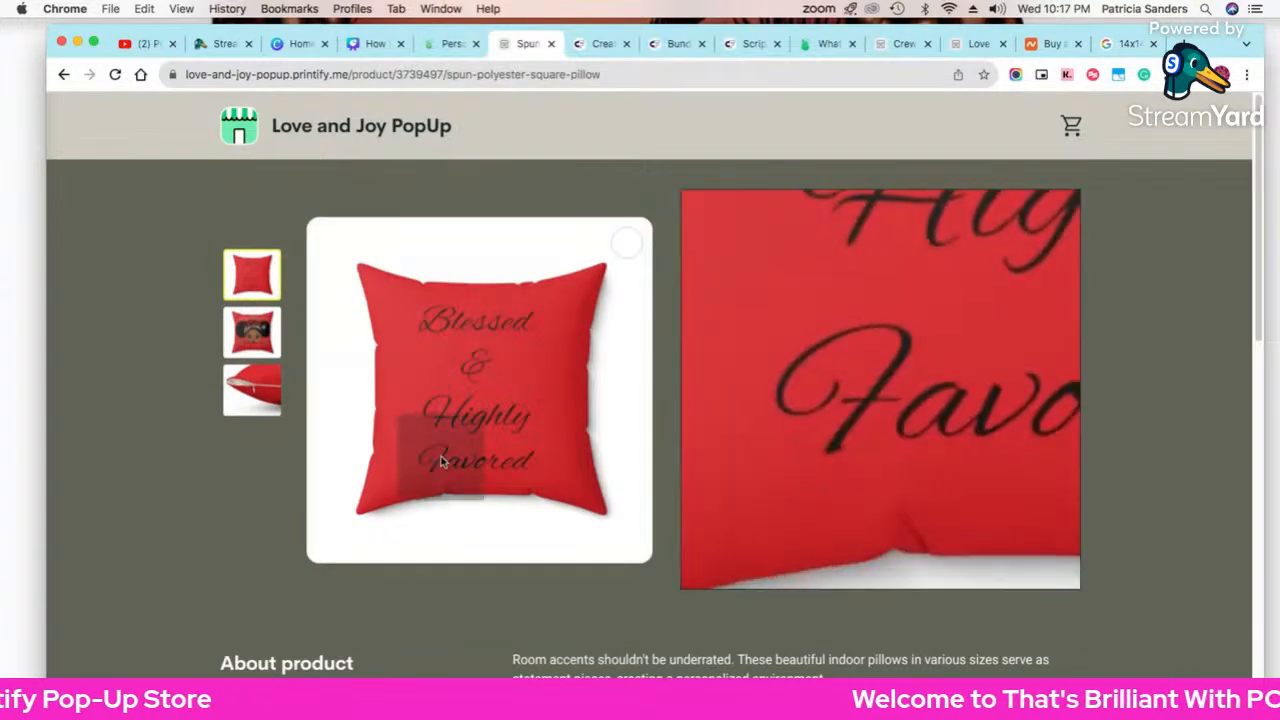
pyautogui.click(254, 340)
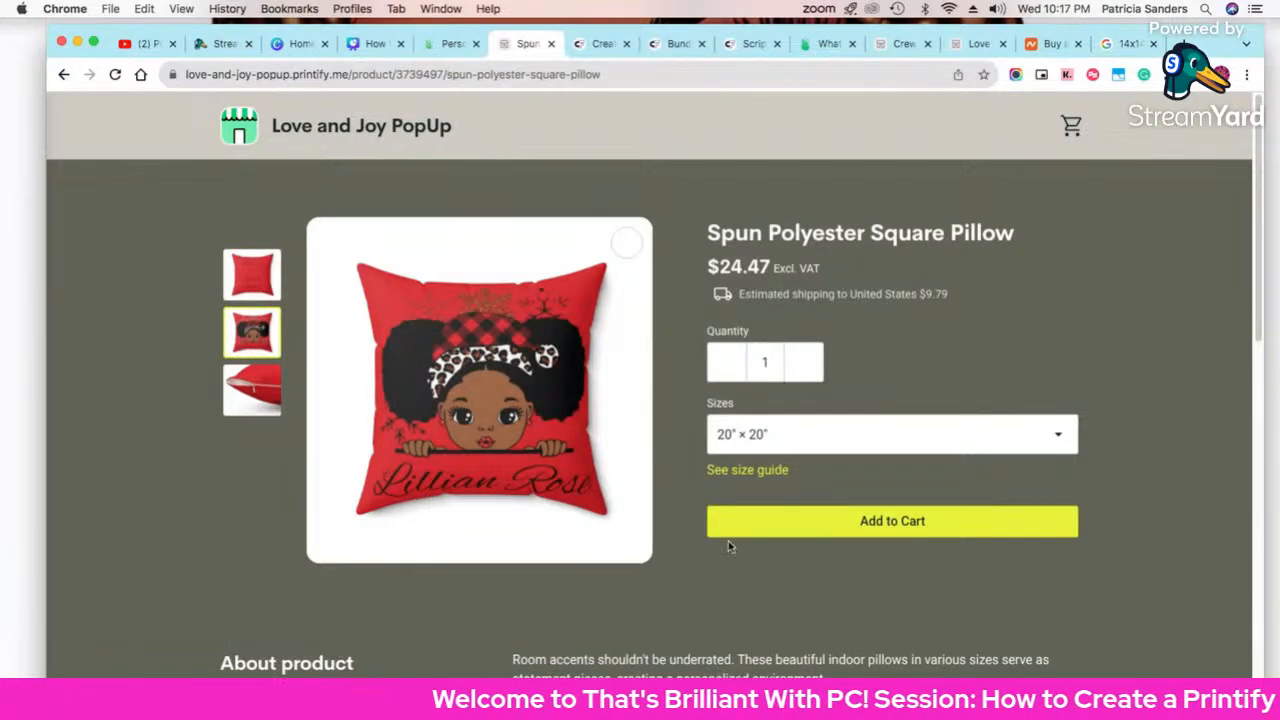
# Step: Choose the 14″×14″ size from the pillow's Sizes dropdown
pyautogui.scroll(-10, 806, 563)
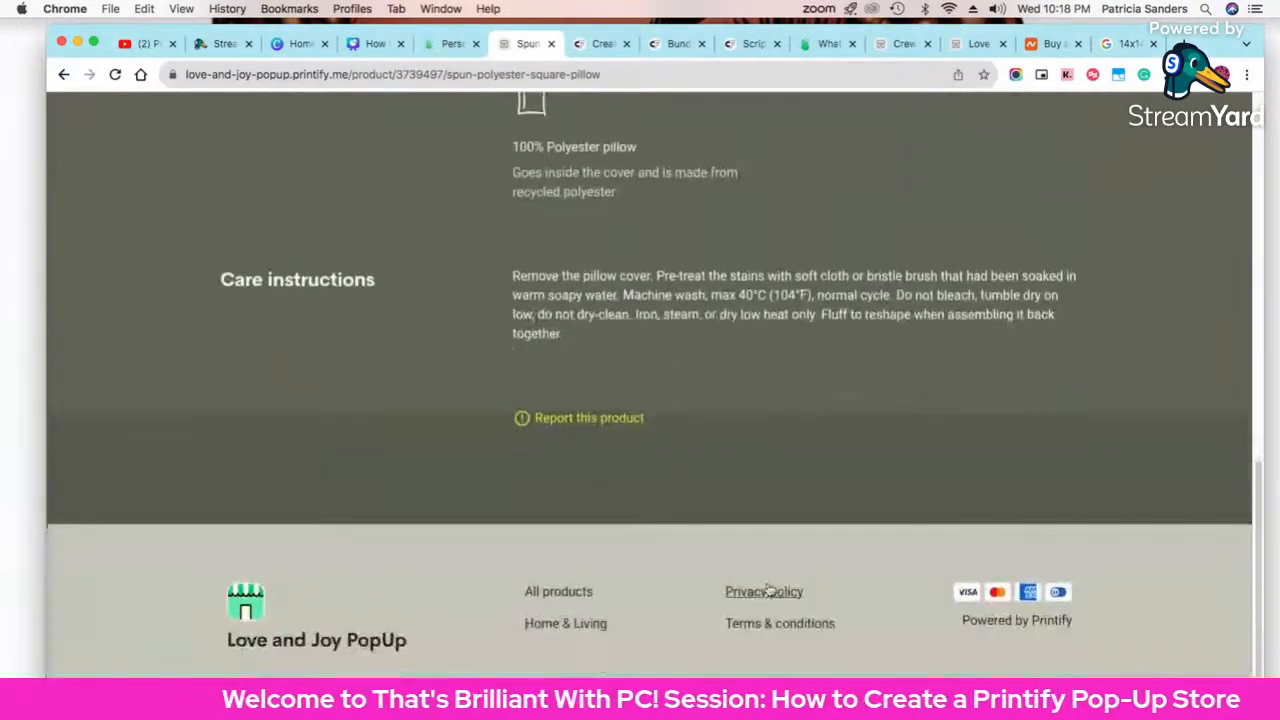
pyautogui.scroll(10, 768, 590)
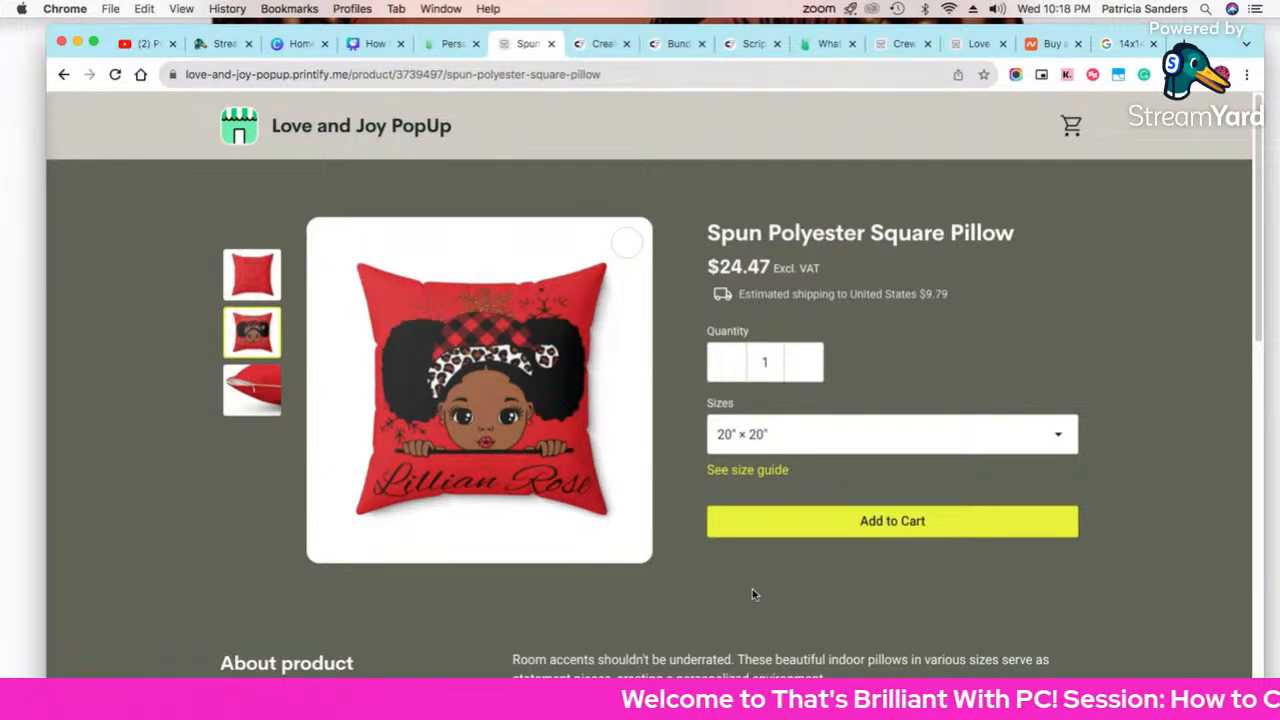
pyautogui.click(794, 437)
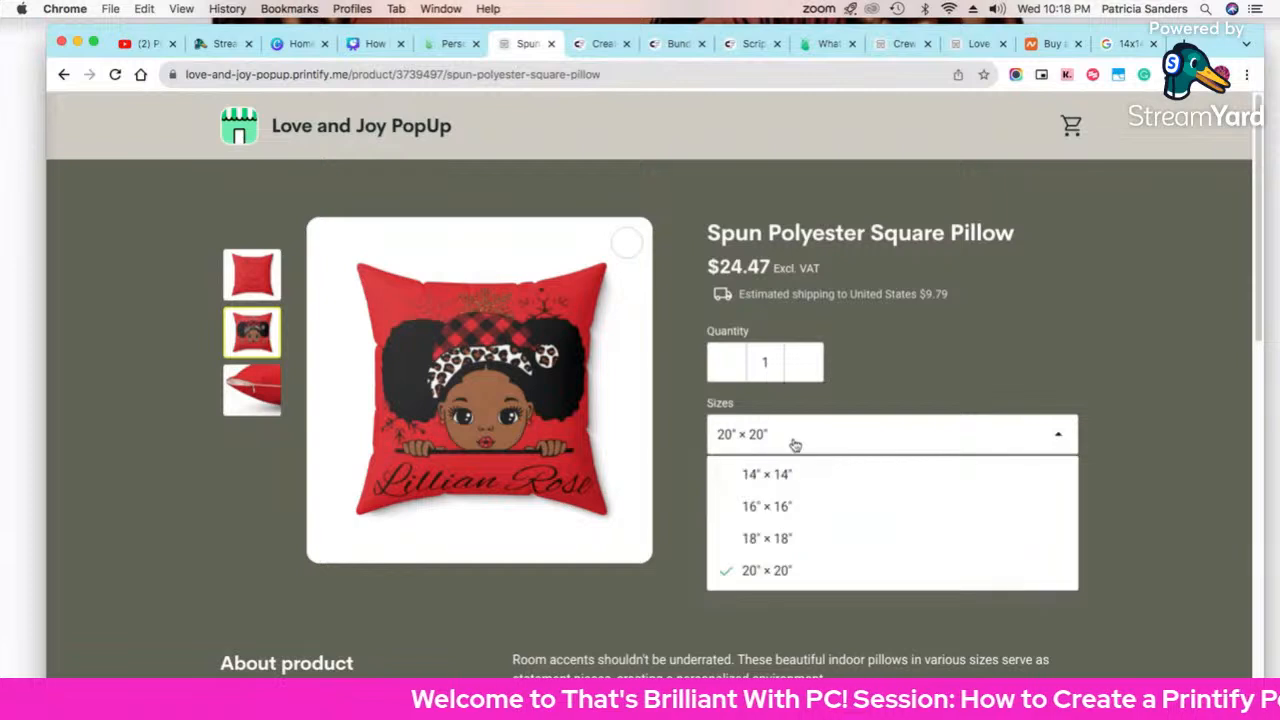
pyautogui.click(795, 477)
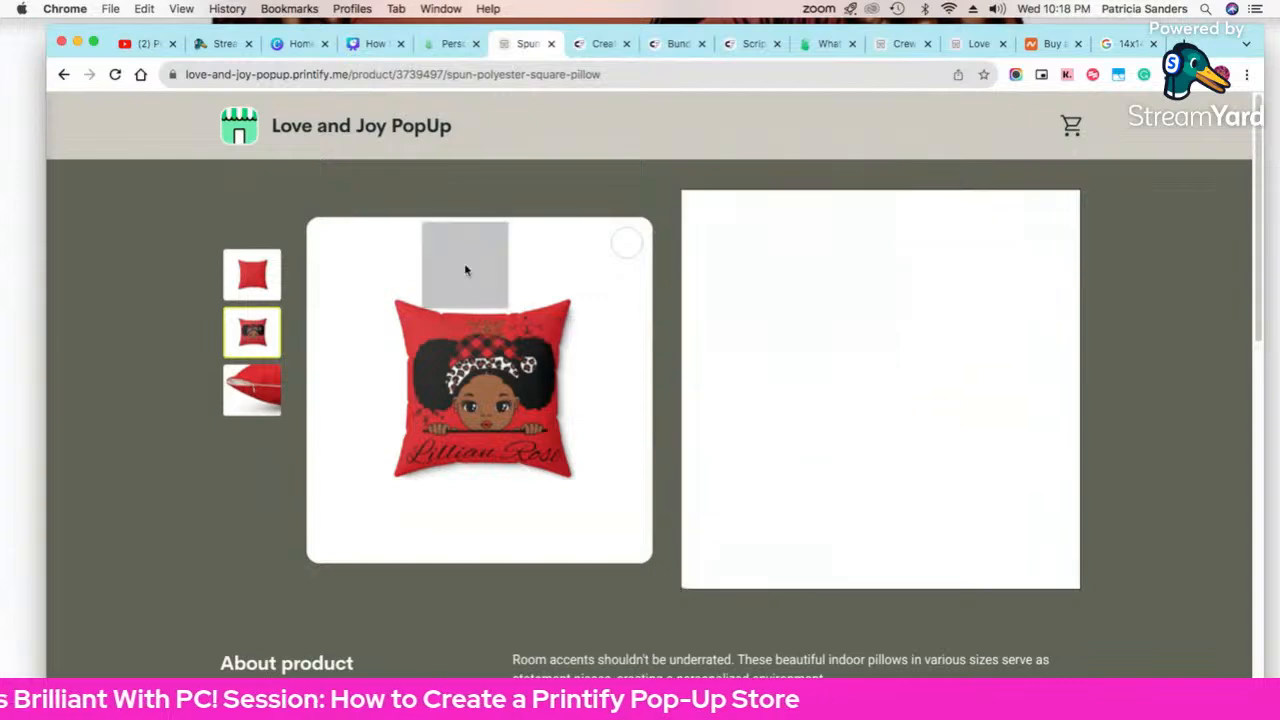
# Step: Return to the pillow's Printify details and view Variants pricing: 14"×14" at USD 16.83, 40% margin
pyautogui.click(440, 50)
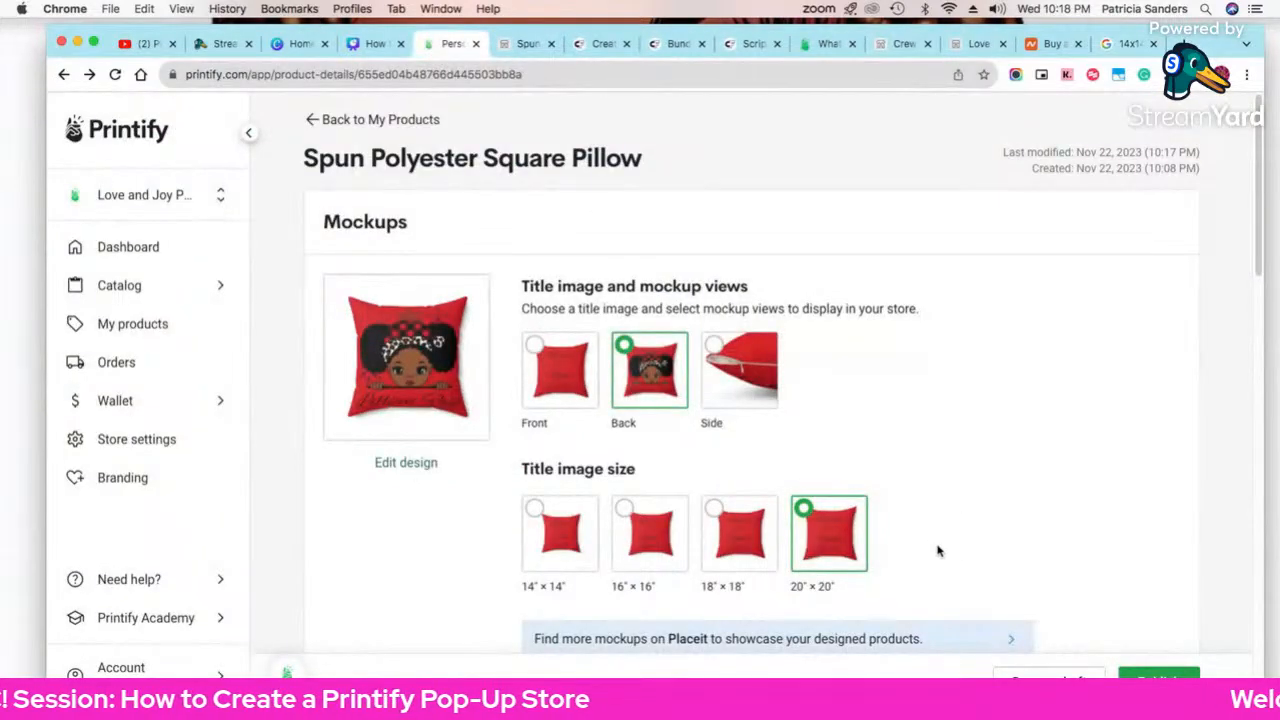
pyautogui.scroll(-3, 990, 615)
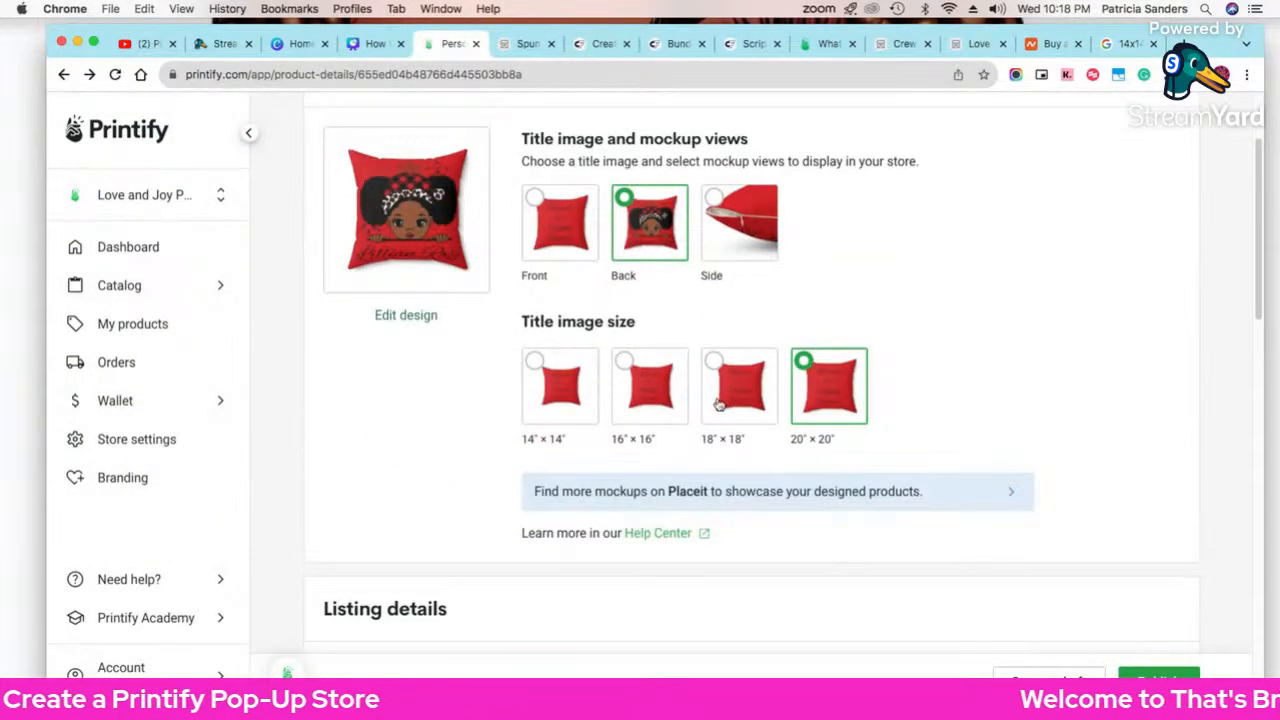
pyautogui.scroll(-10, 811, 512)
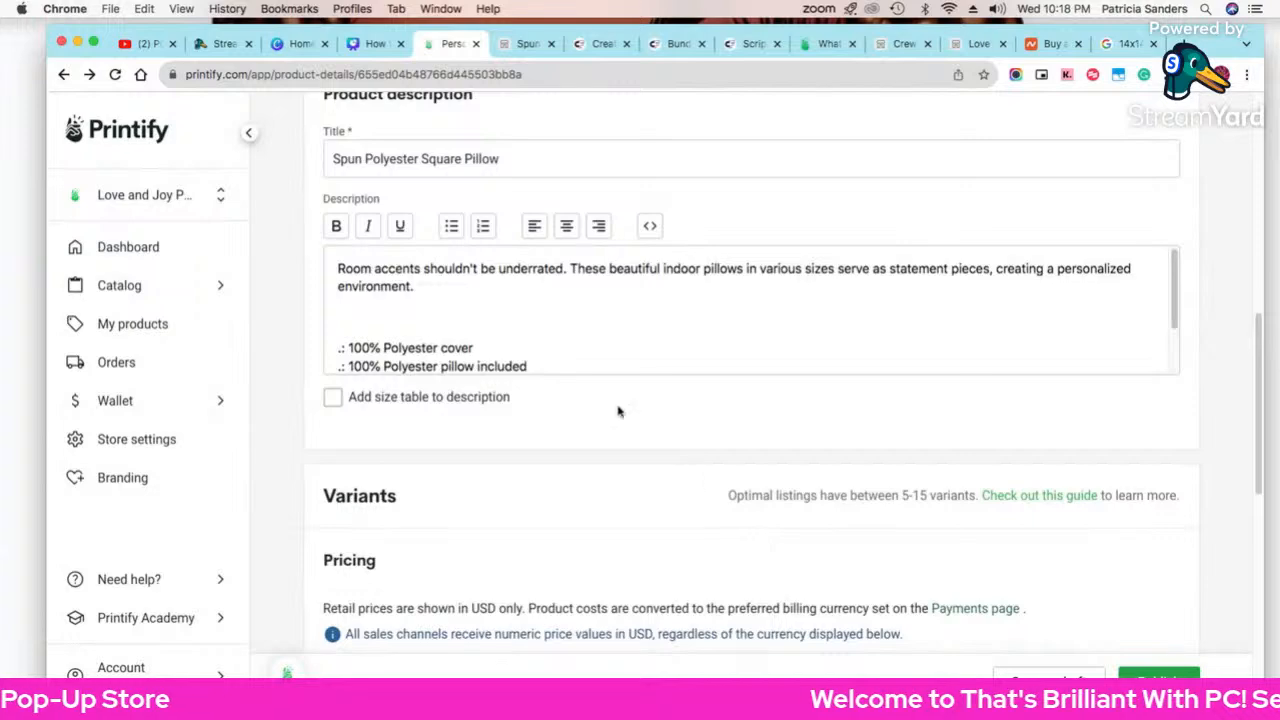
pyautogui.scroll(2, 617, 412)
pyautogui.scroll(-2, 616, 425)
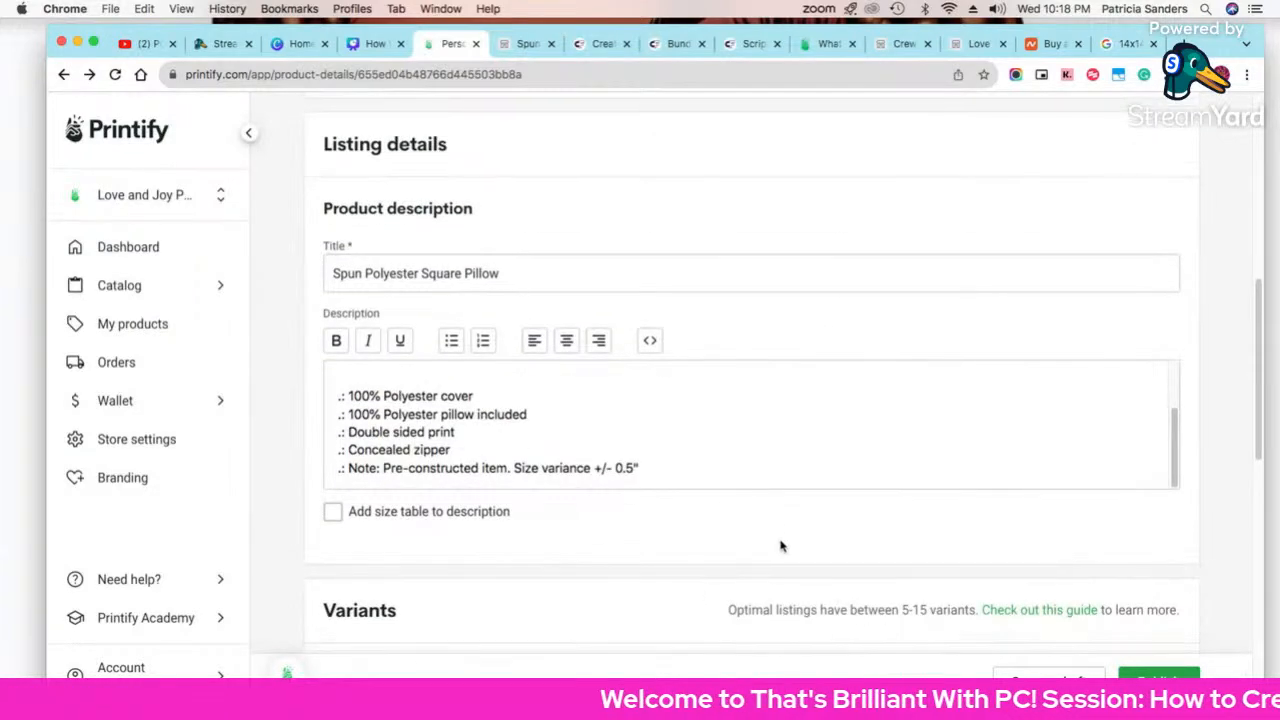
pyautogui.scroll(-5, 780, 545)
pyautogui.scroll(1, 782, 553)
pyautogui.scroll(-2, 717, 614)
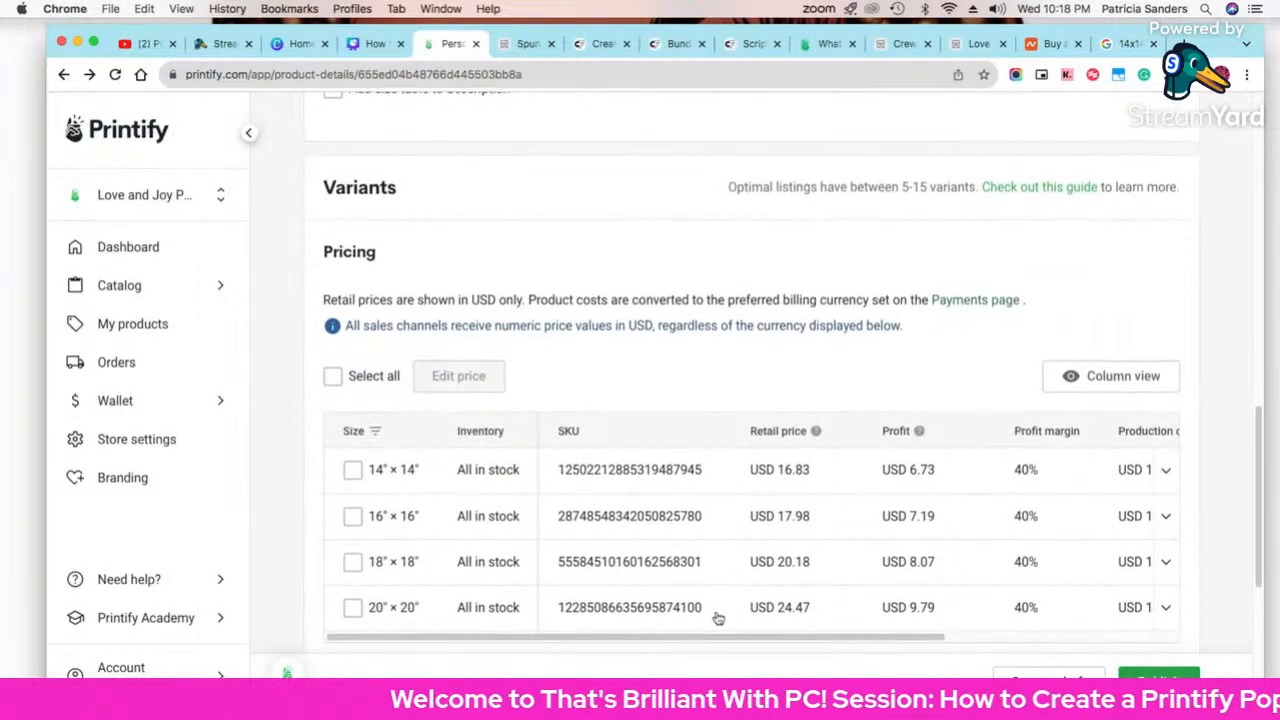
pyautogui.moveTo(755, 637); pyautogui.dragTo(994, 637)
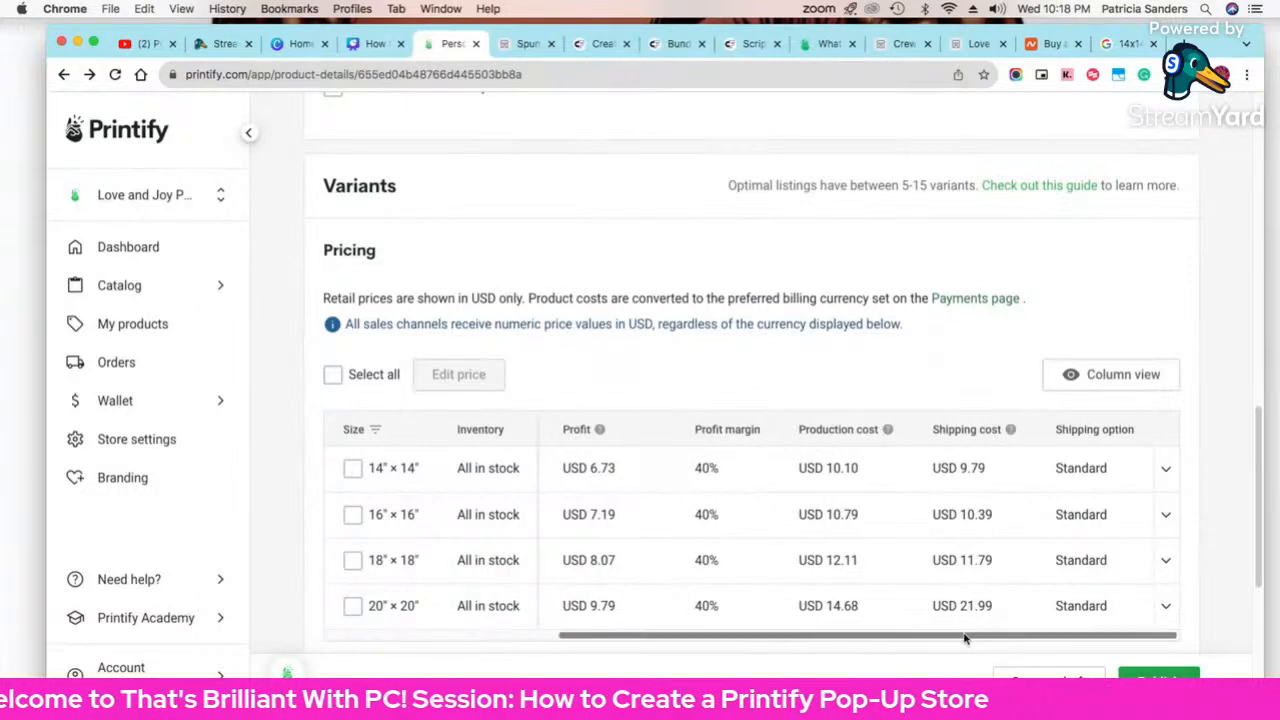
pyautogui.moveTo(966, 640); pyautogui.dragTo(680, 654)
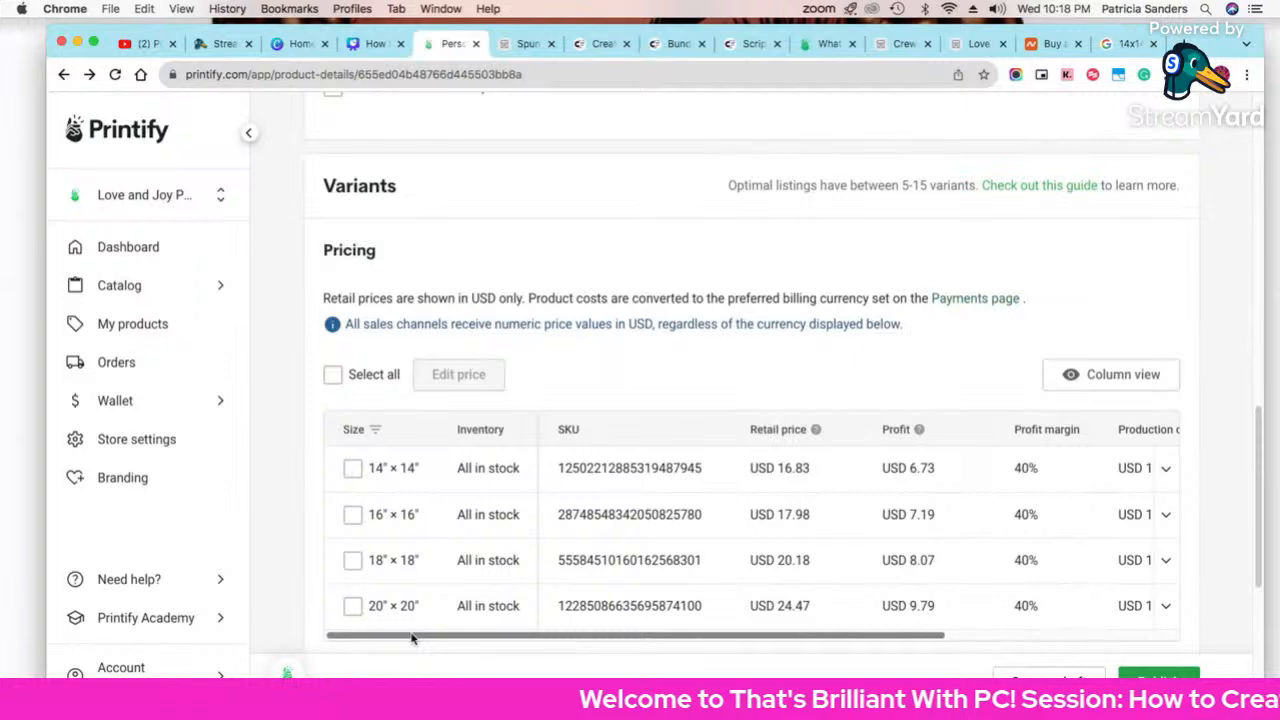
pyautogui.moveTo(411, 638); pyautogui.dragTo(985, 630)
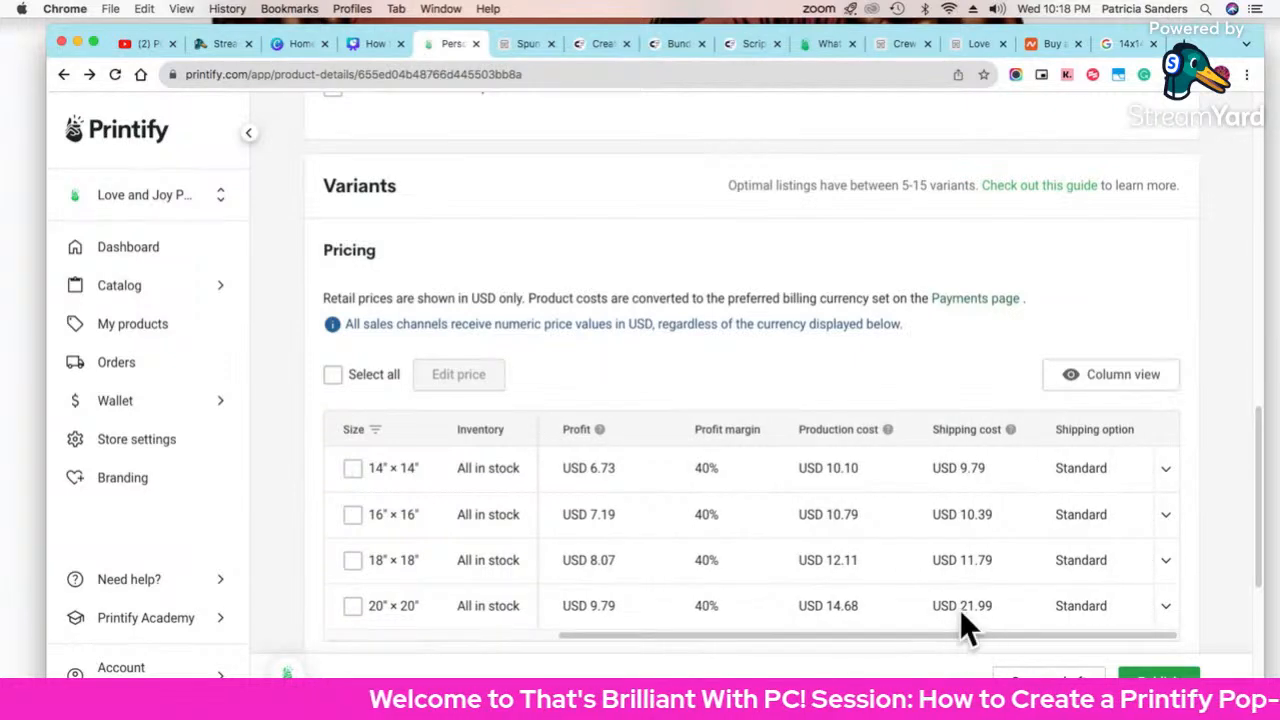
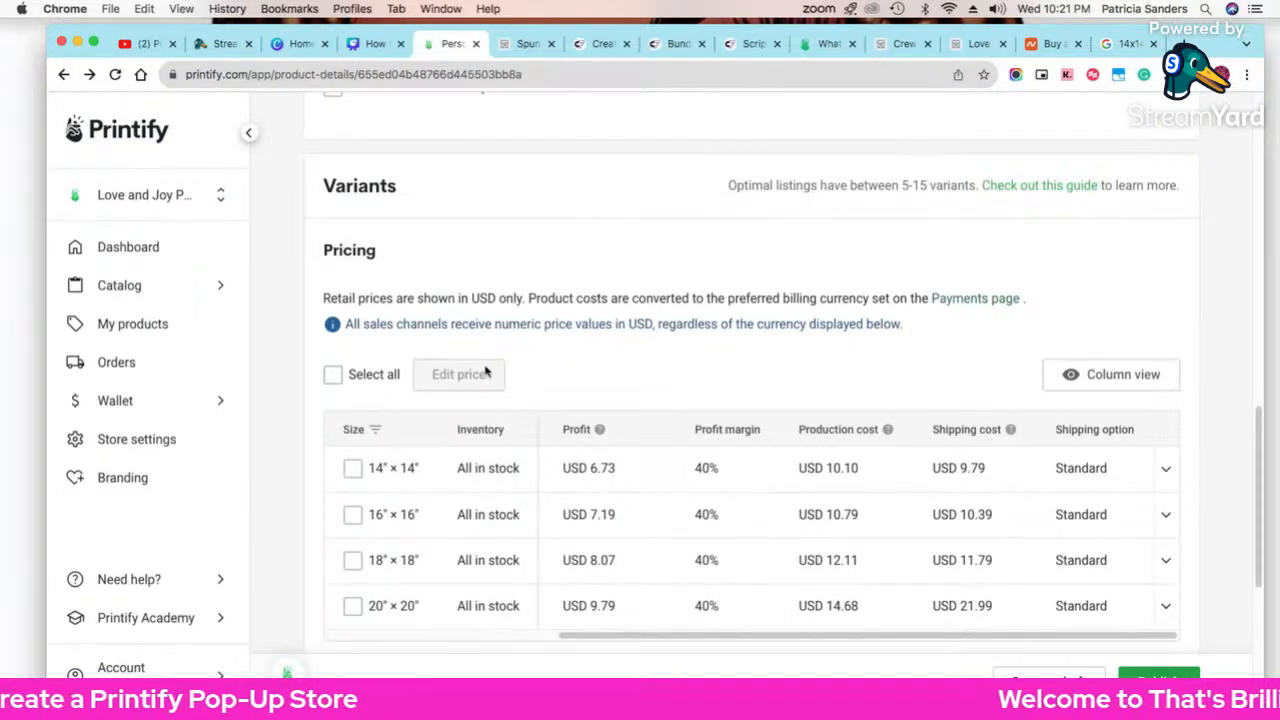
# Step: Go back from the pillow's details page to the My Products list
pyautogui.scroll(10, 486, 372)
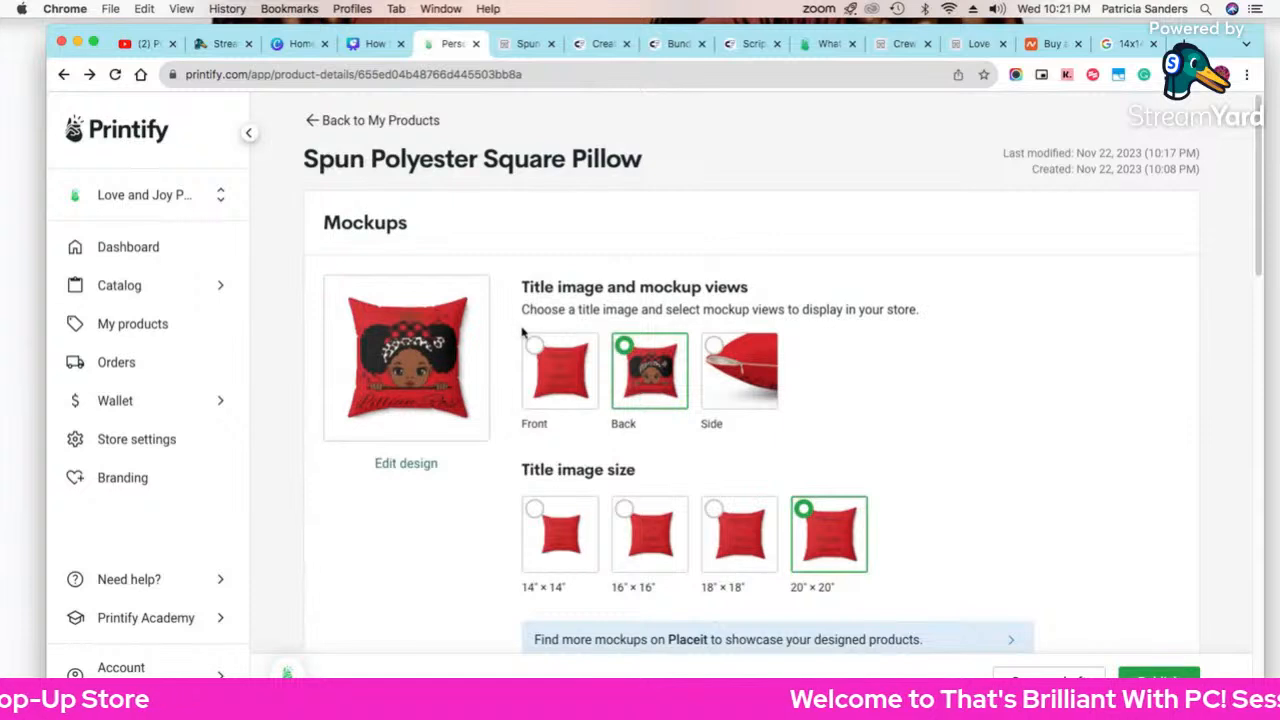
pyautogui.click(316, 121)
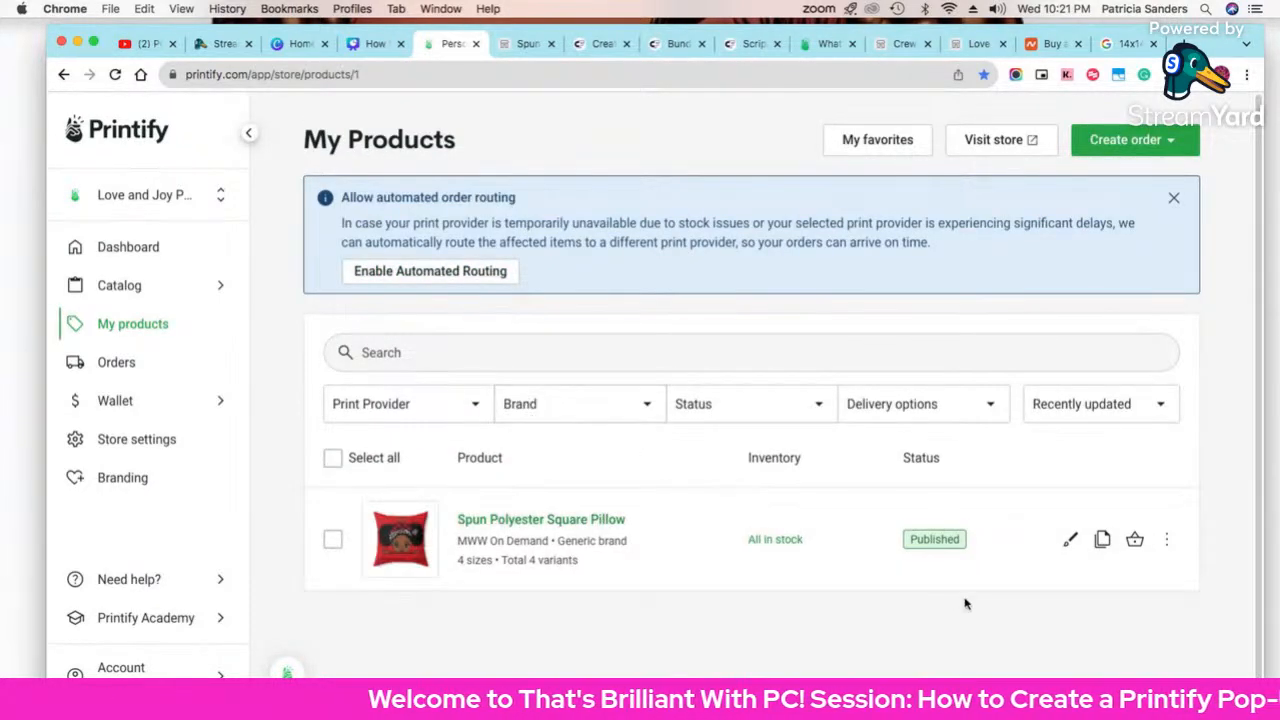
# Step: Edit the pillow and remove the 20″×20″ and 18″×18″ sizes, keeping 14″×14″ and 16″×16″
pyautogui.click(1064, 542)
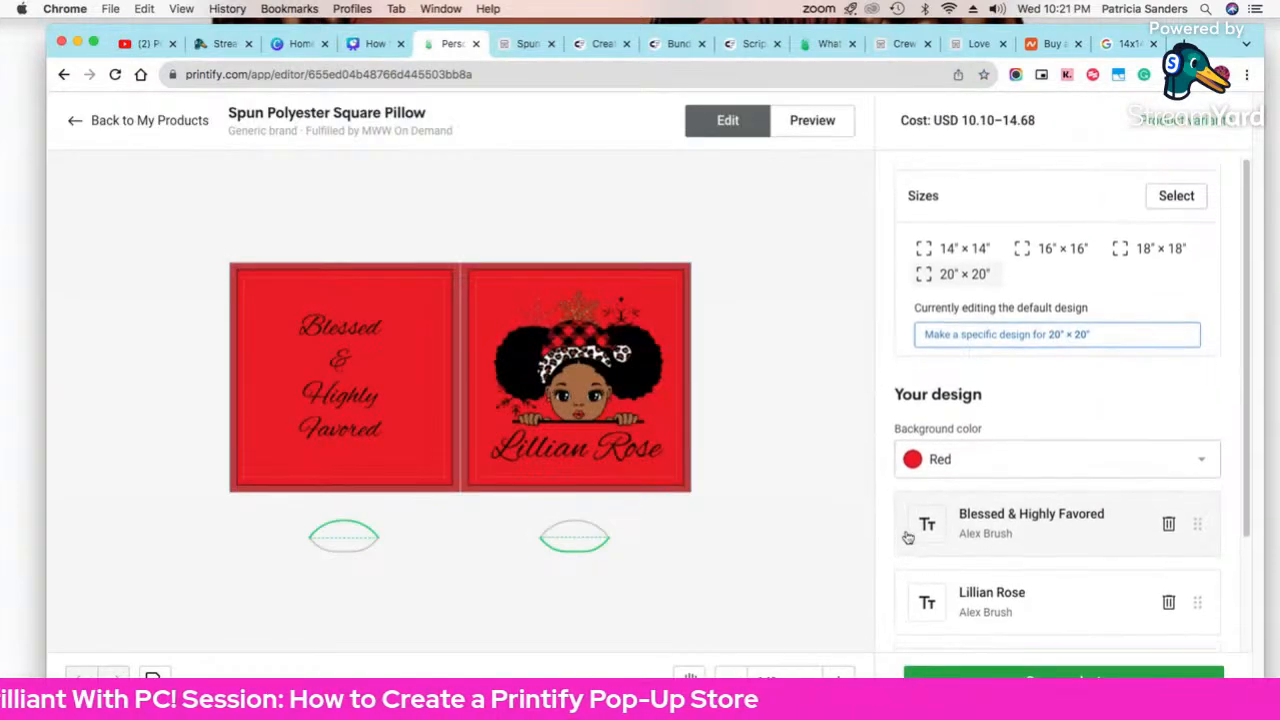
pyautogui.click(1178, 198)
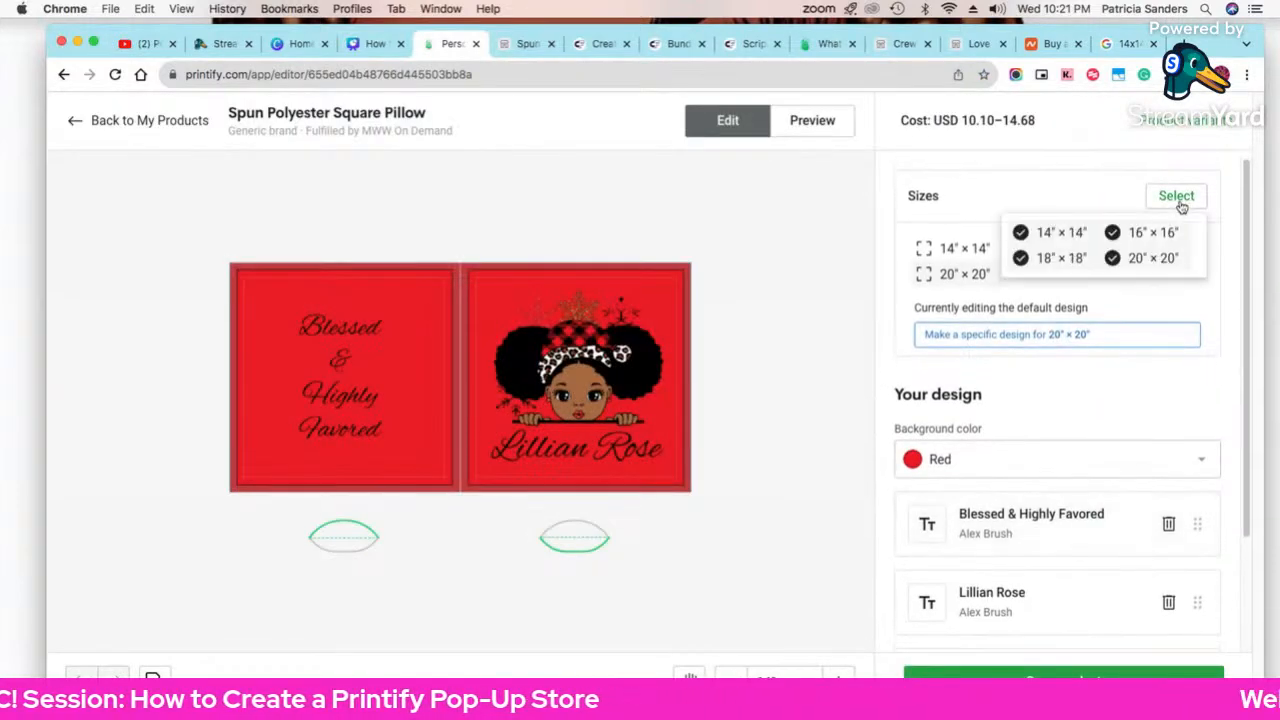
pyautogui.click(1113, 258)
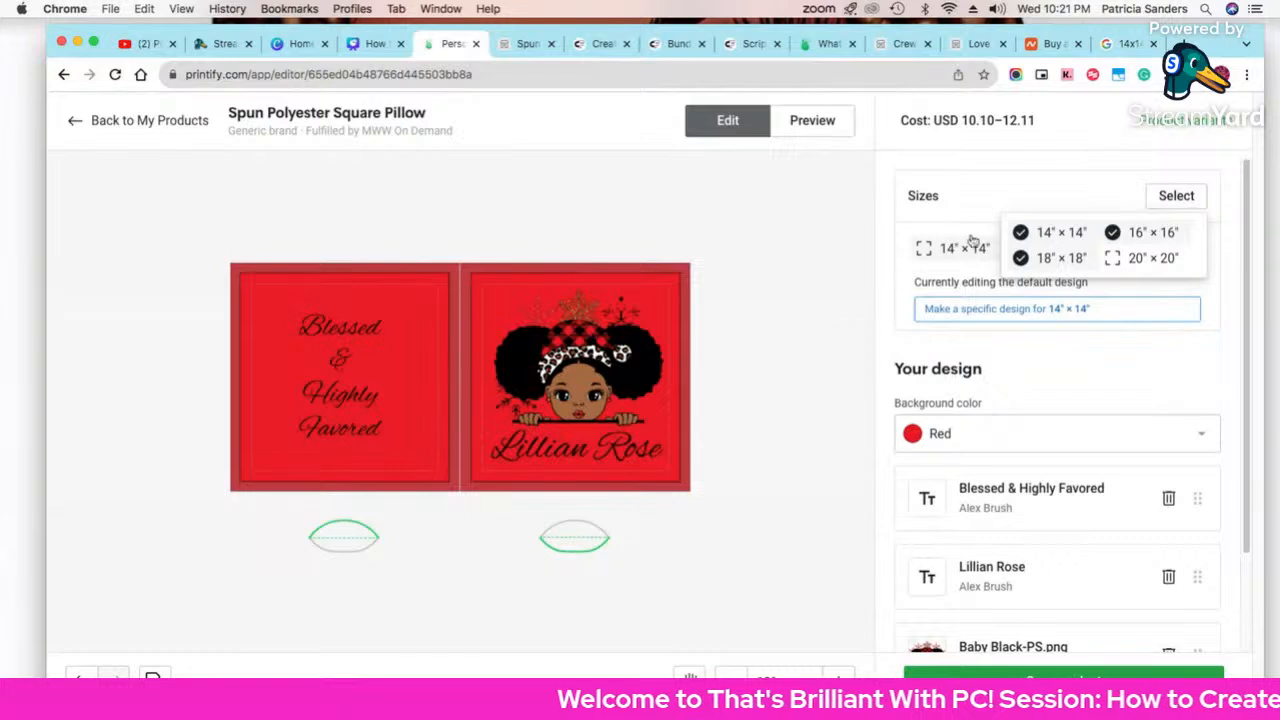
pyautogui.click(1027, 260)
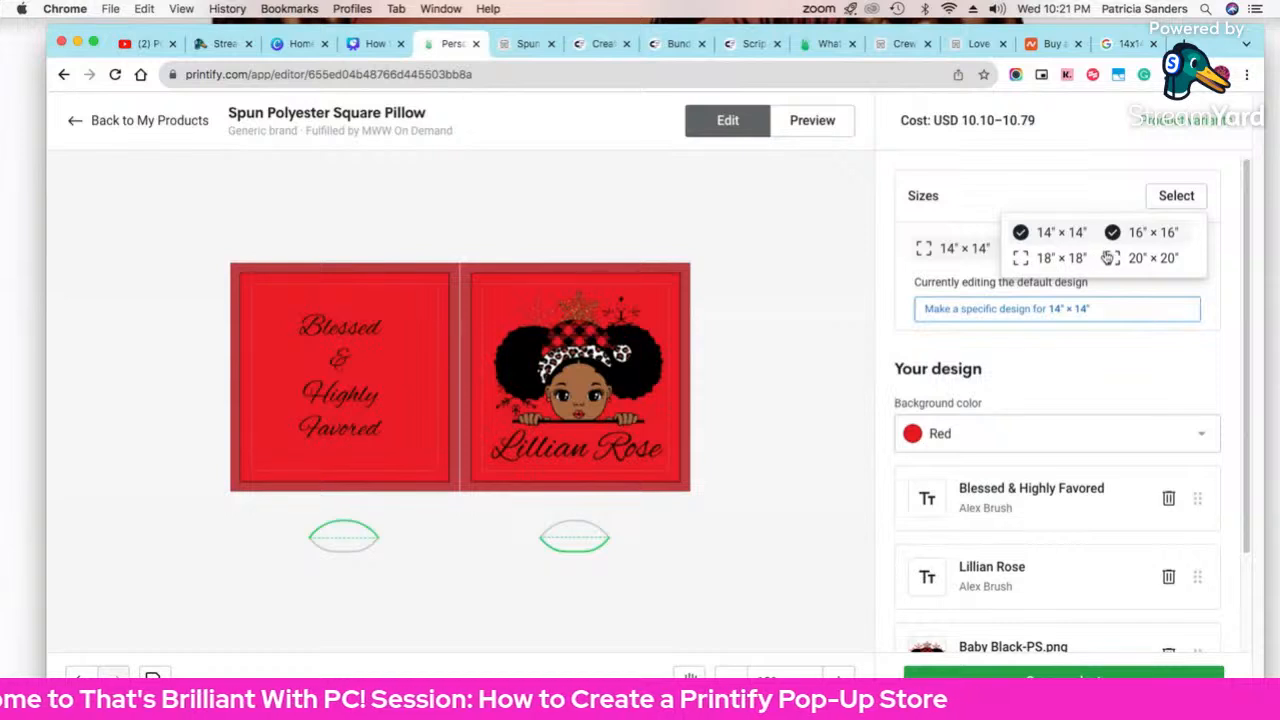
pyautogui.click(706, 214)
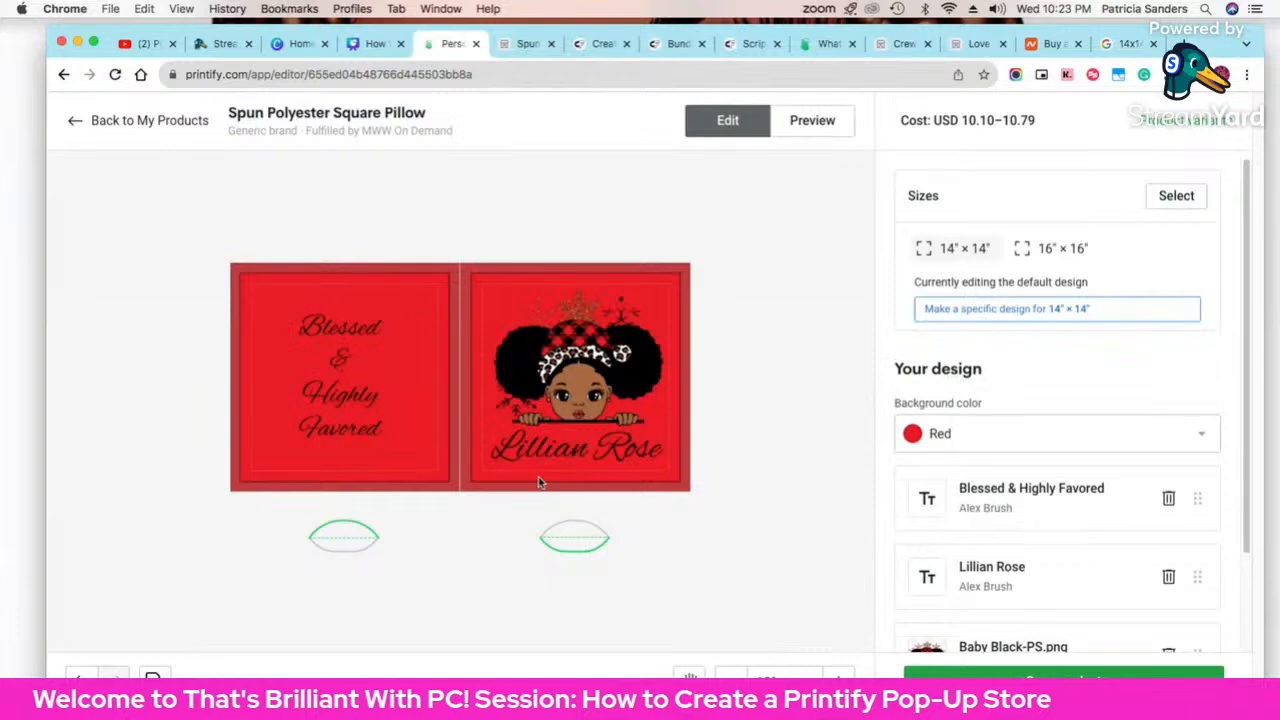
# Step: Switch to the Canva tab and browse its home and Projects pages
pyautogui.click(279, 45)
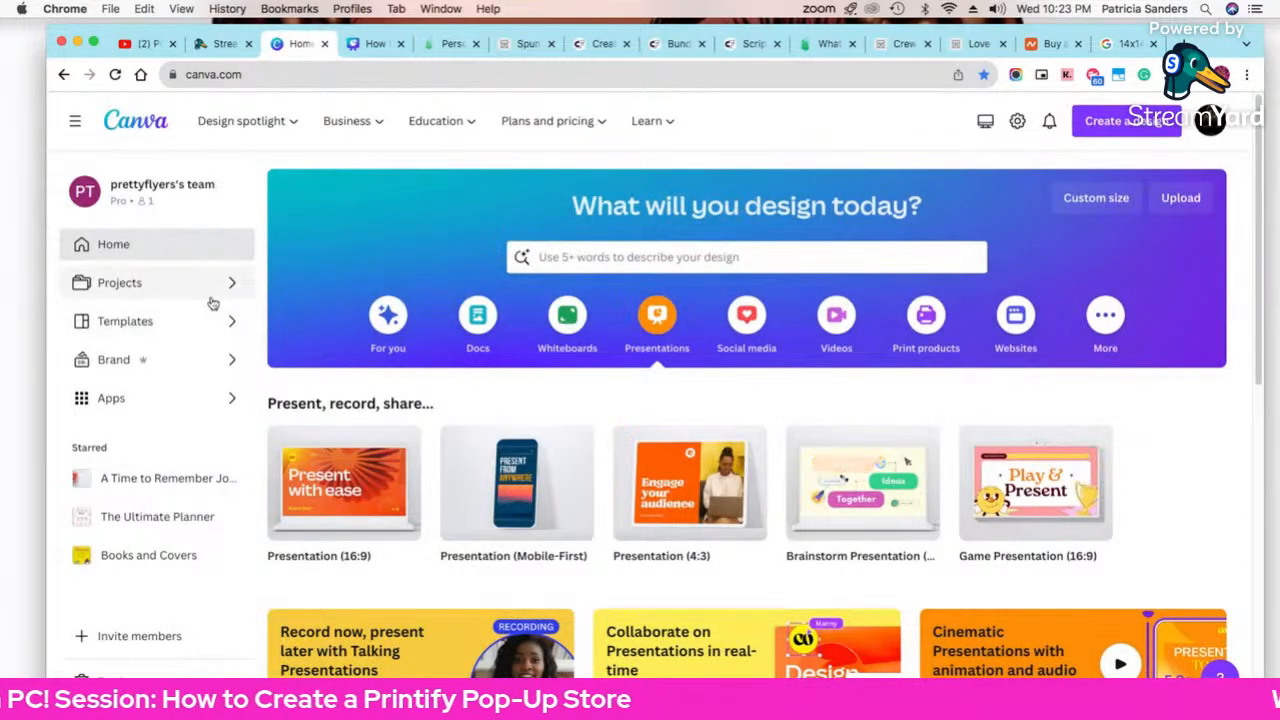
pyautogui.scroll(-6, 269, 443)
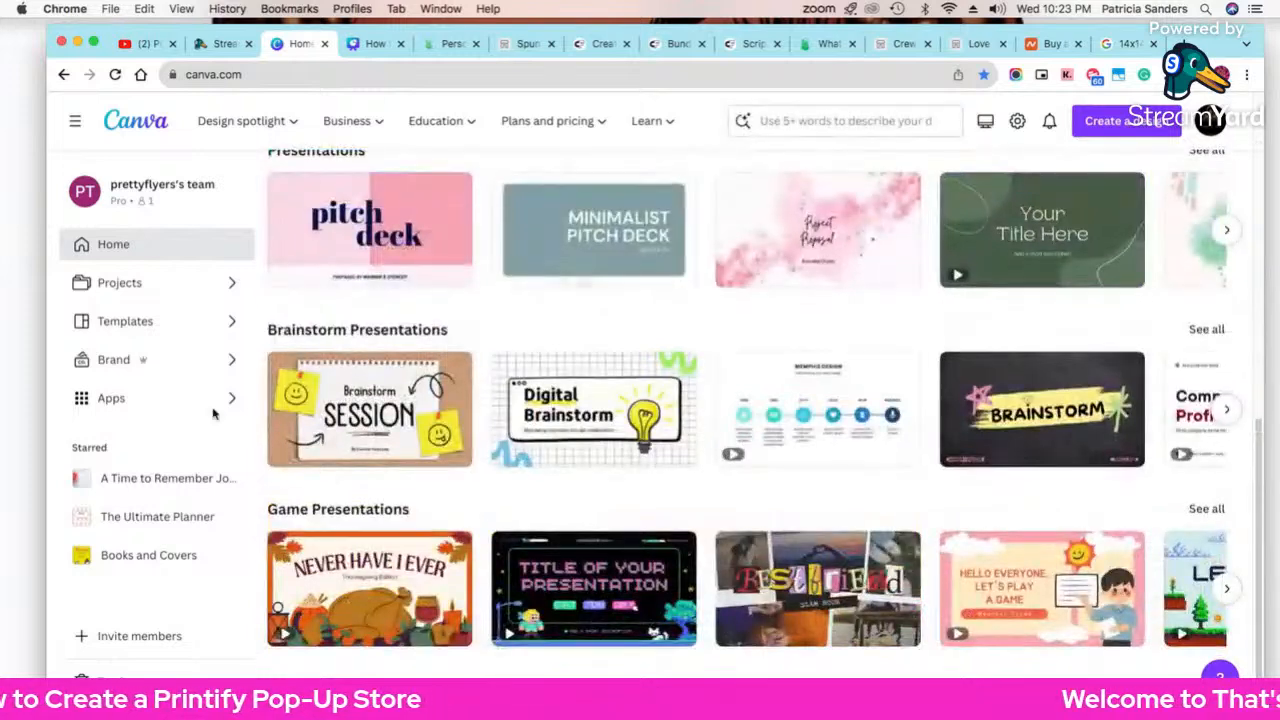
pyautogui.click(122, 256)
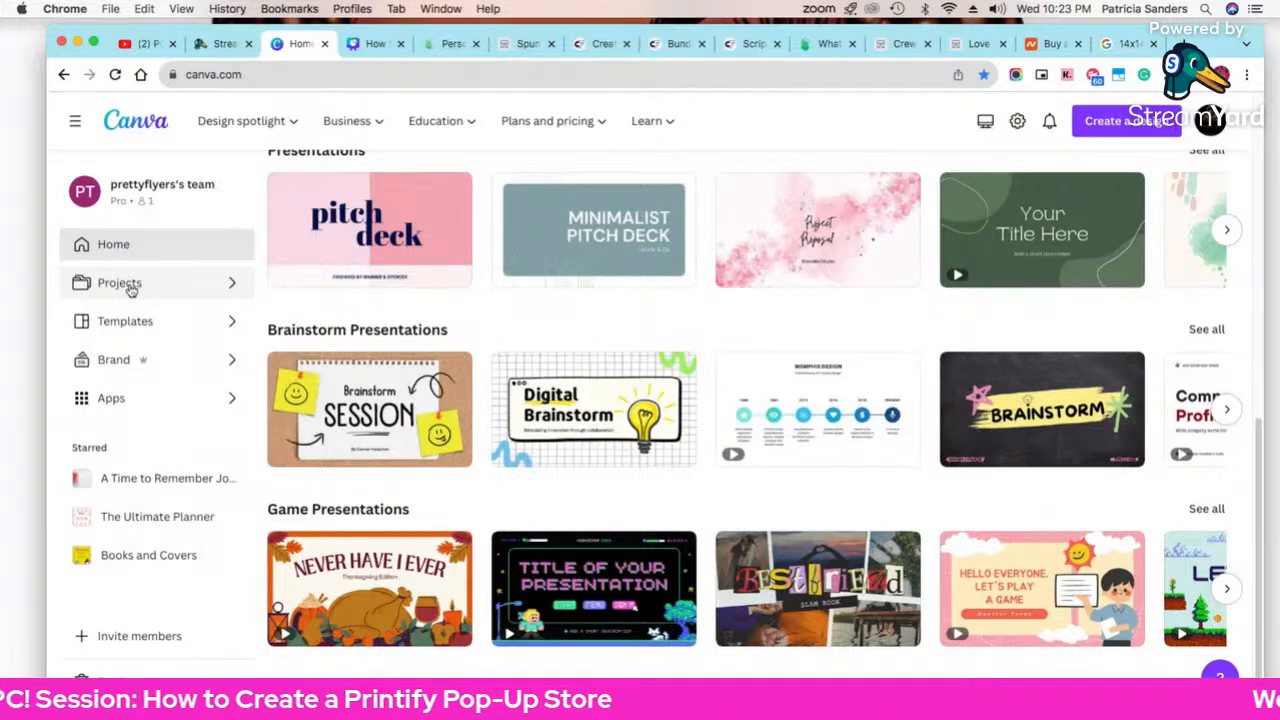
pyautogui.click(129, 287)
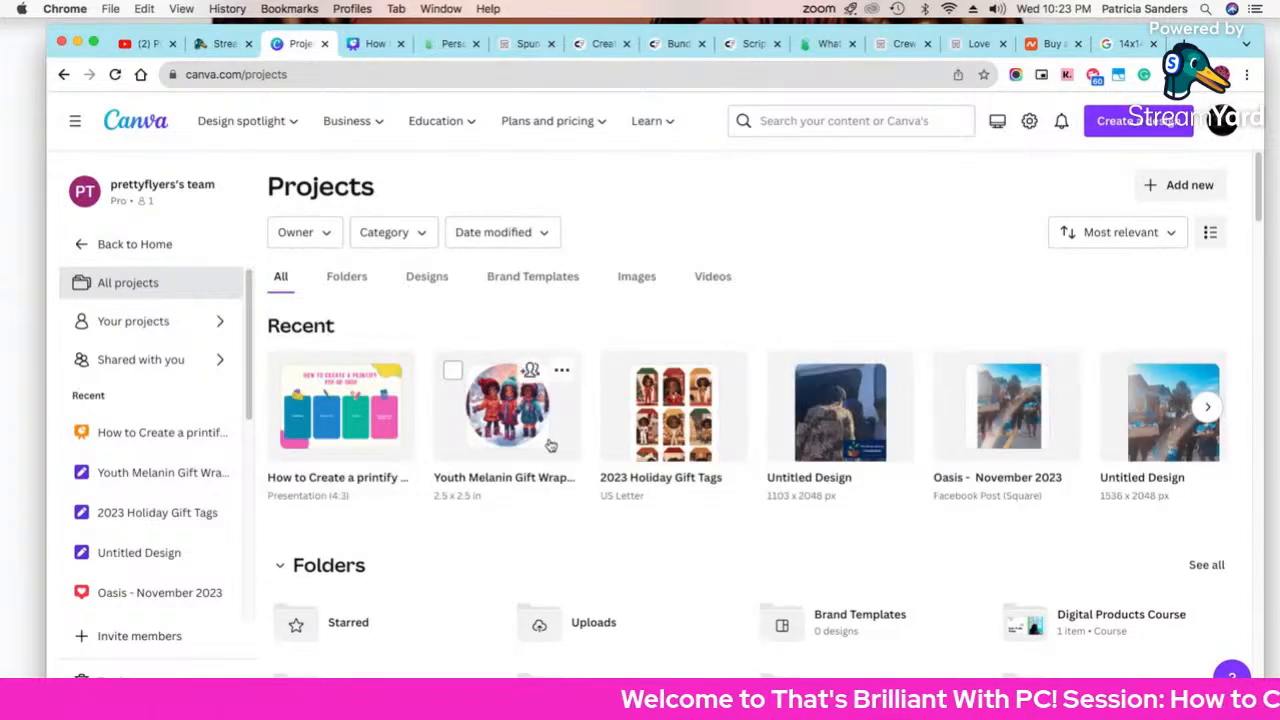
pyautogui.scroll(-10, 549, 446)
pyautogui.scroll(-8, 549, 449)
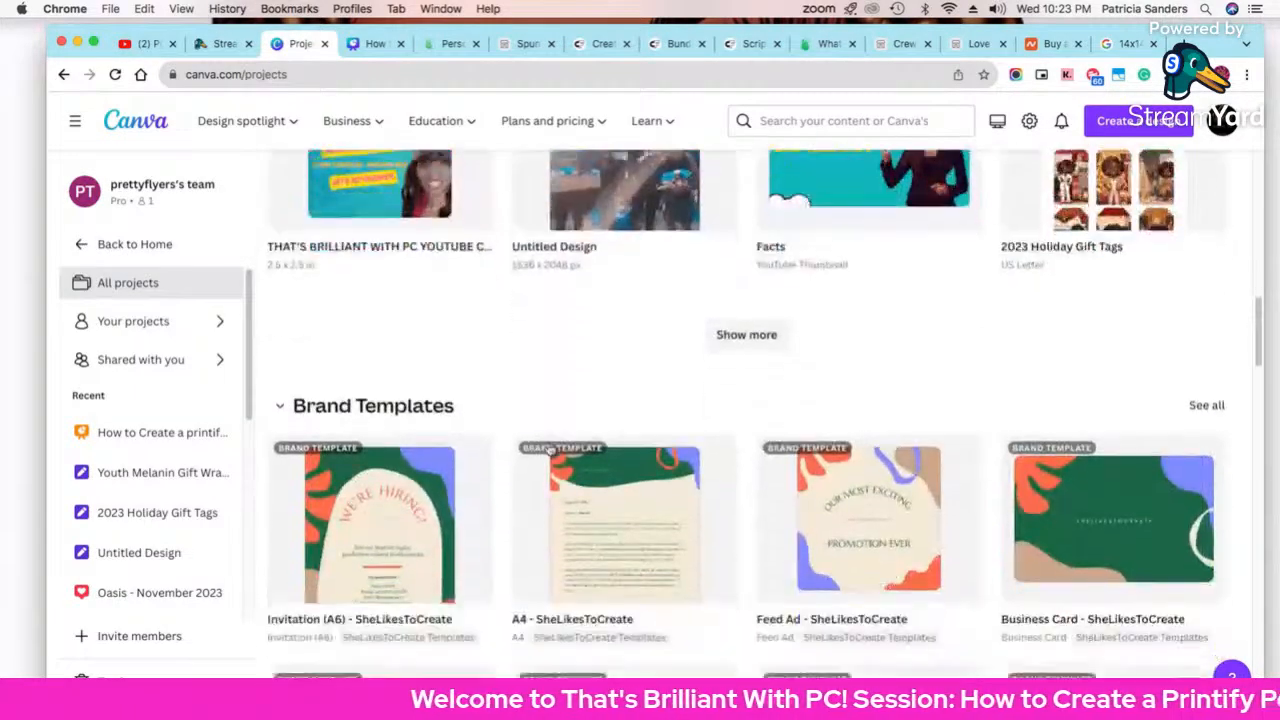
pyautogui.scroll(-20, 549, 452)
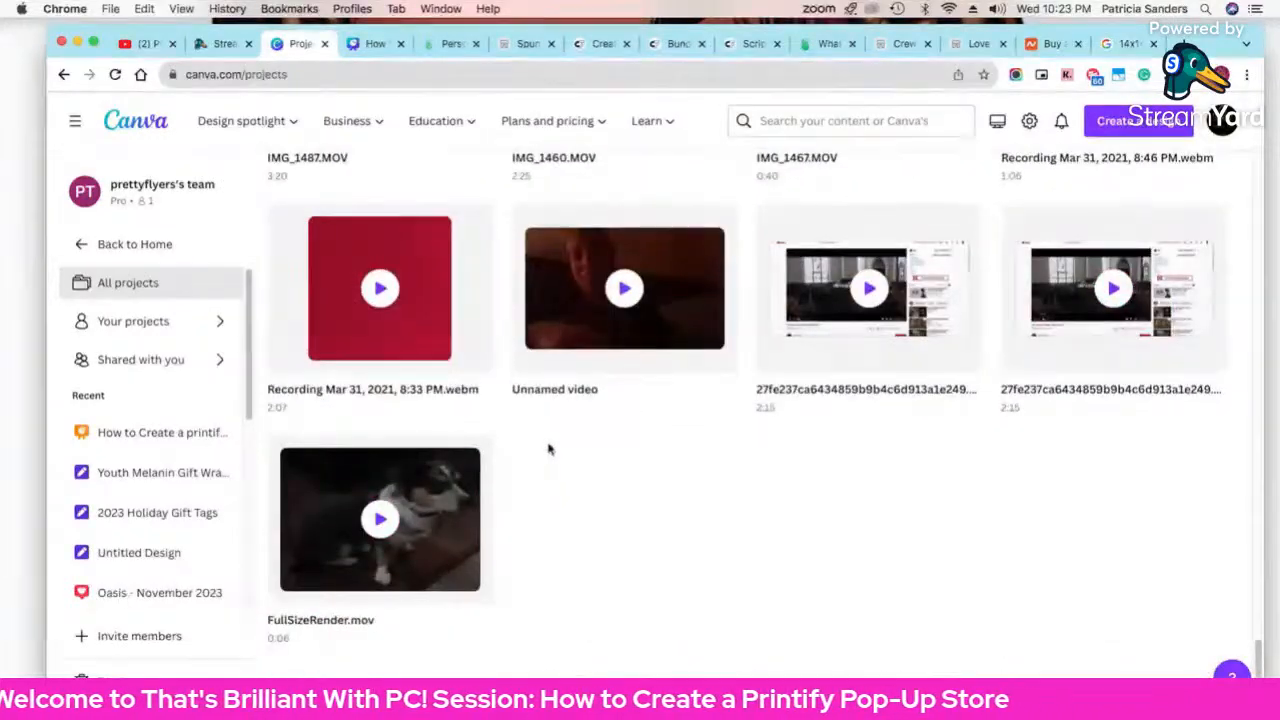
pyautogui.scroll(20, 549, 450)
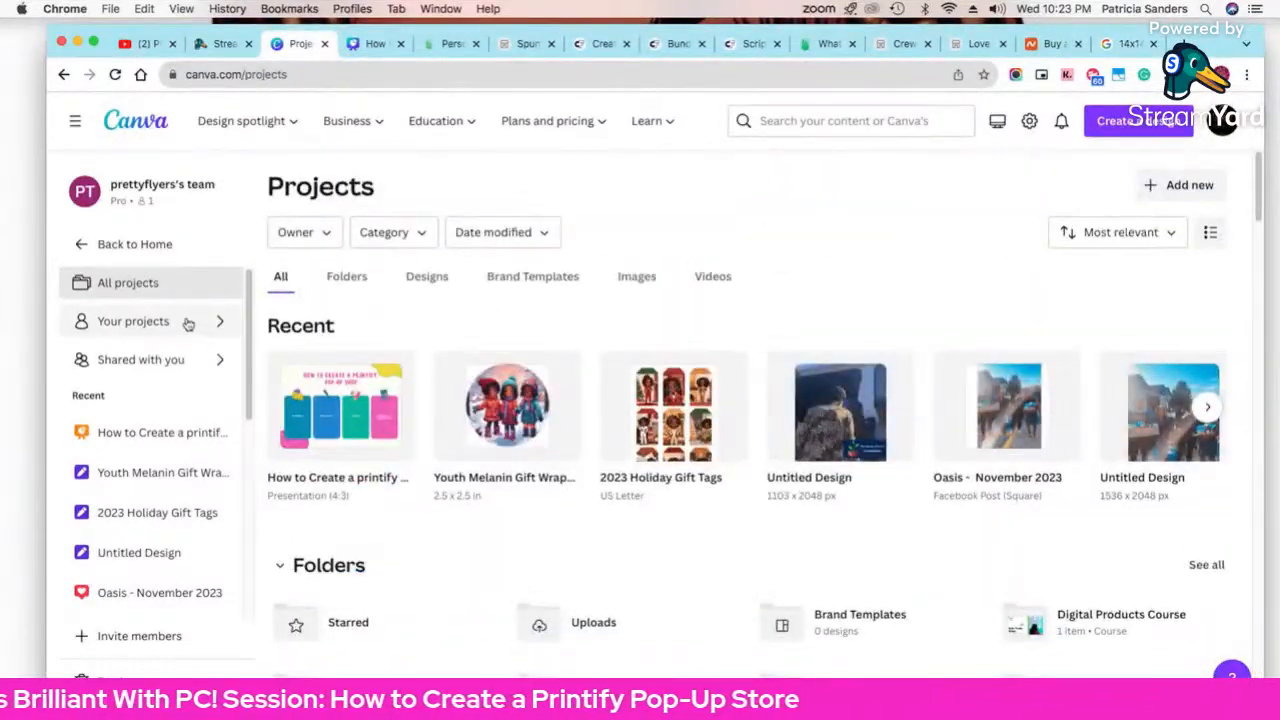
pyautogui.click(135, 248)
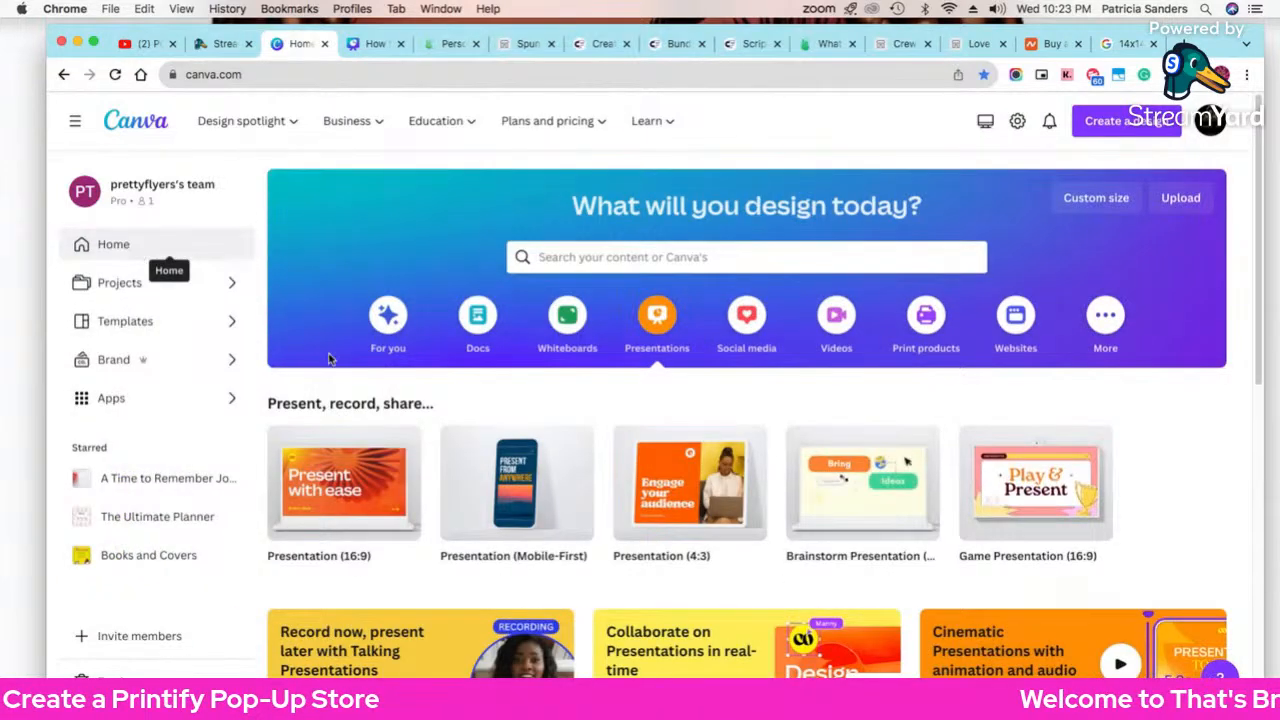
pyautogui.scroll(-10, 514, 486)
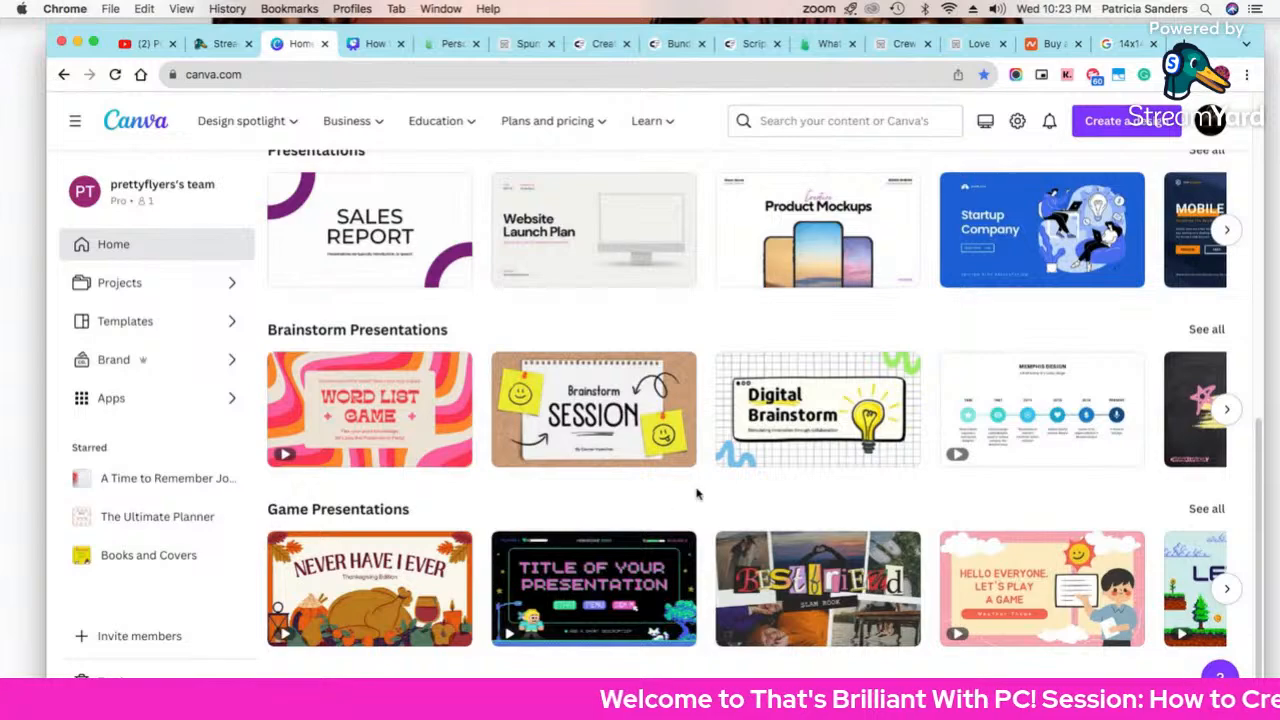
pyautogui.scroll(2, 619, 437)
pyautogui.scroll(2, 619, 437)
pyautogui.scroll(-4, 560, 357)
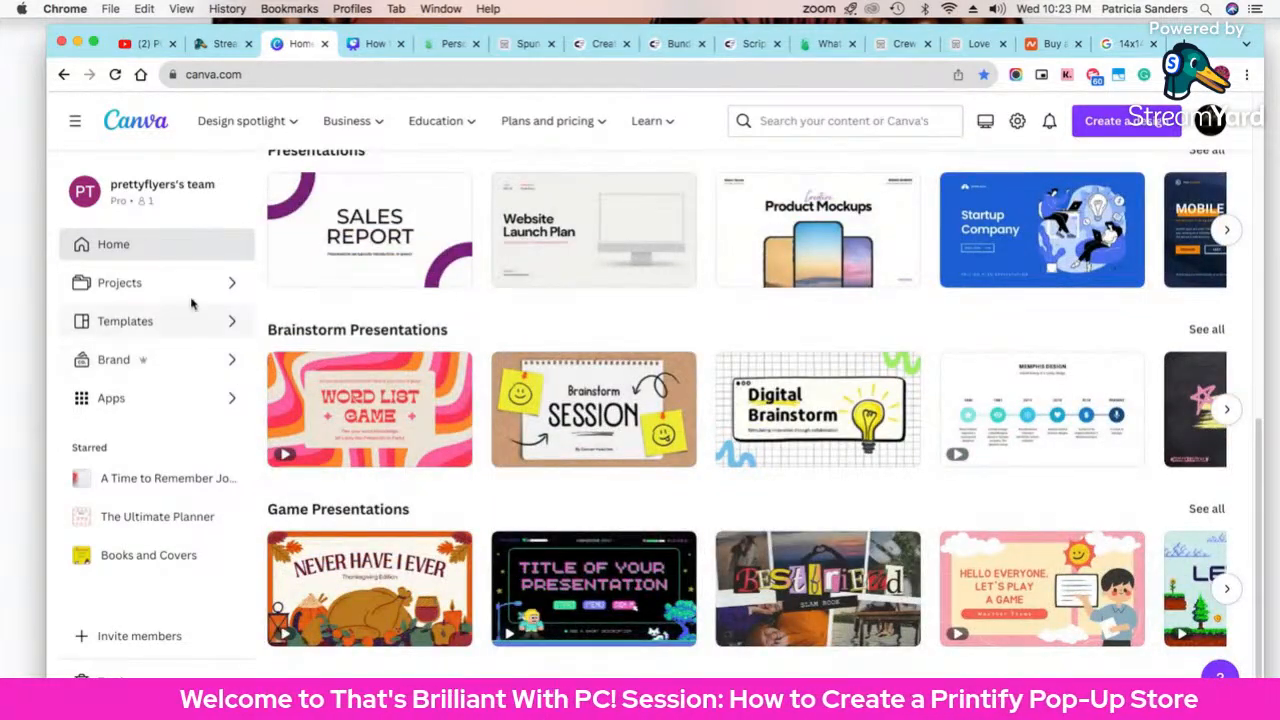
# Step: Filter Canva Projects to Designs and open the 'covergirlgraphics - IG Posts' design
pyautogui.click(227, 286)
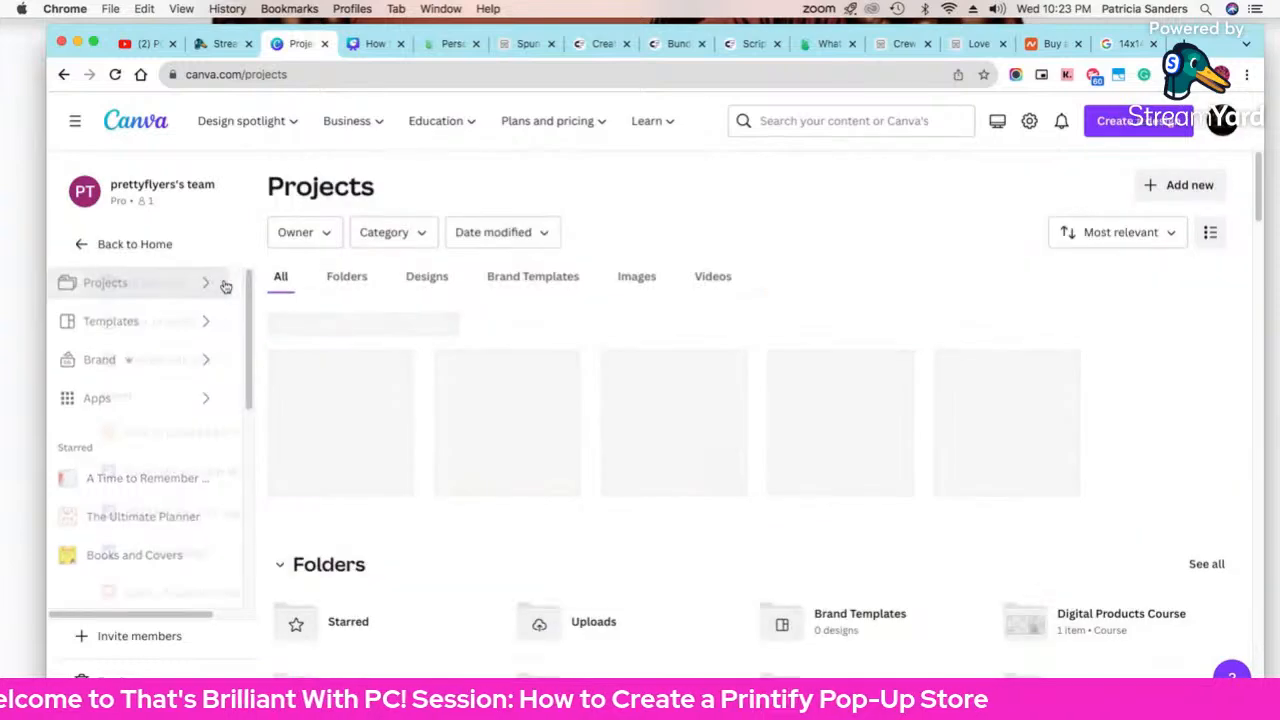
pyautogui.click(428, 280)
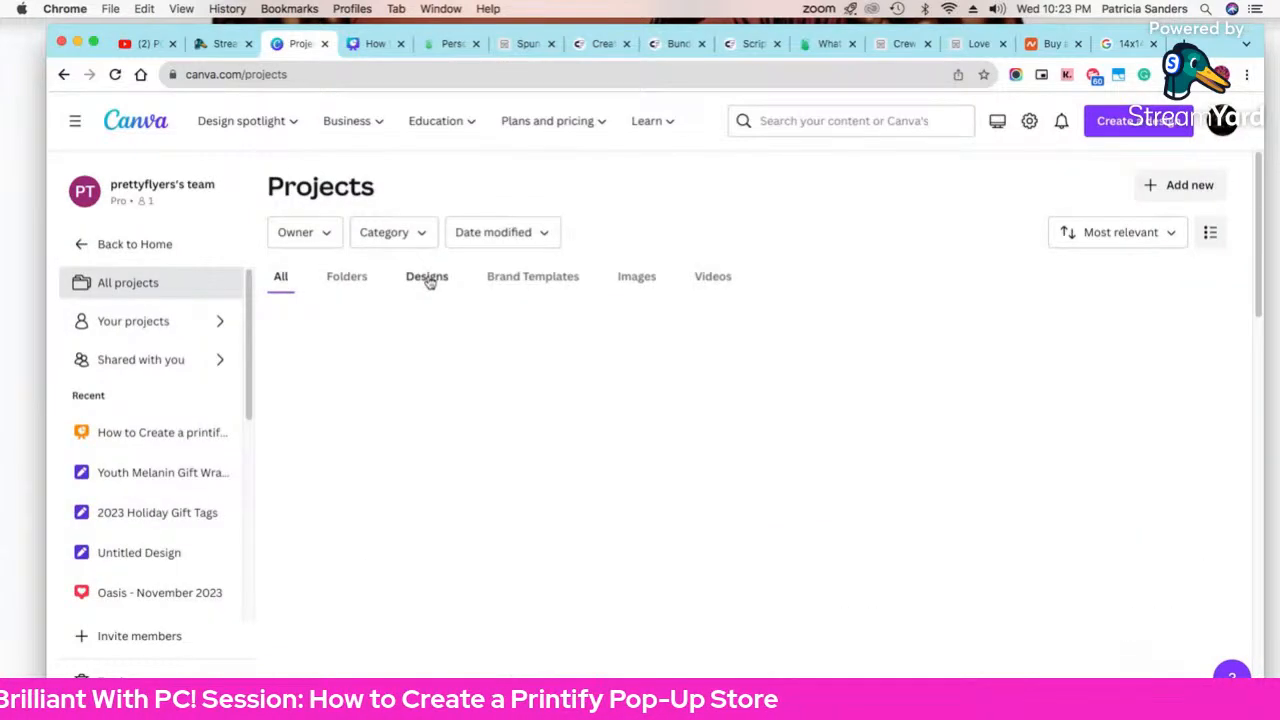
pyautogui.scroll(-10, 457, 479)
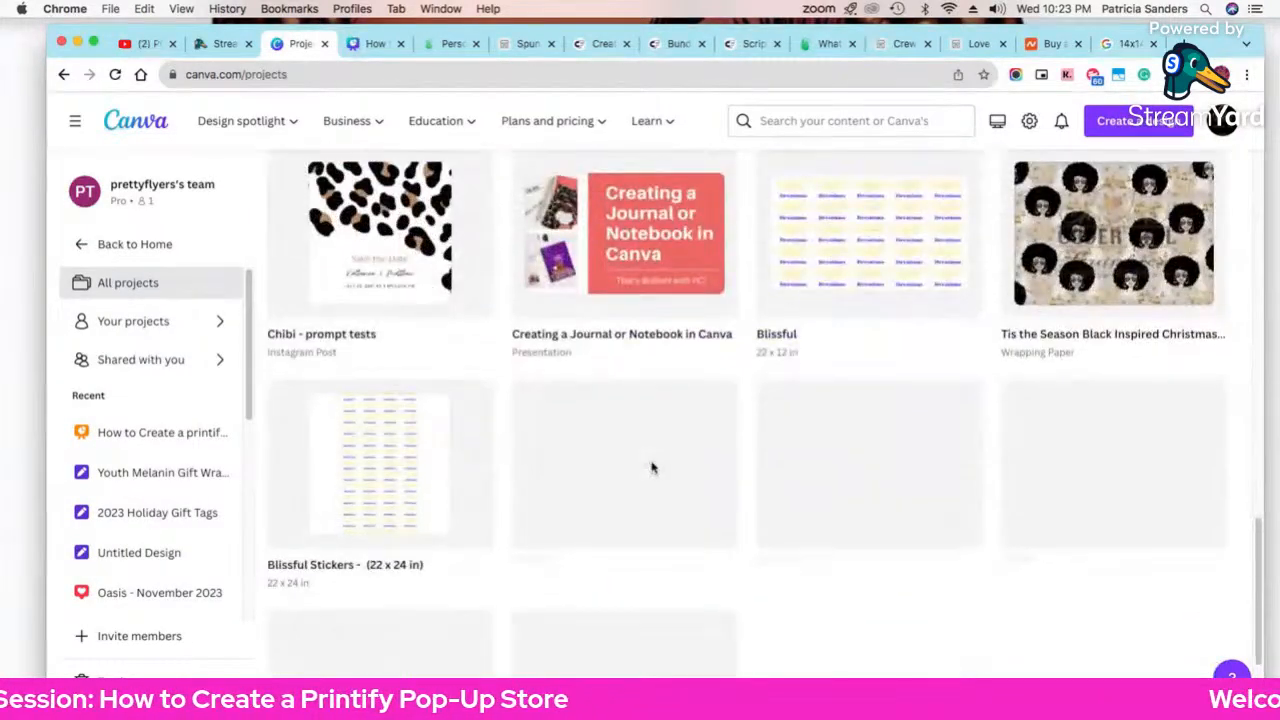
pyautogui.scroll(-10, 652, 468)
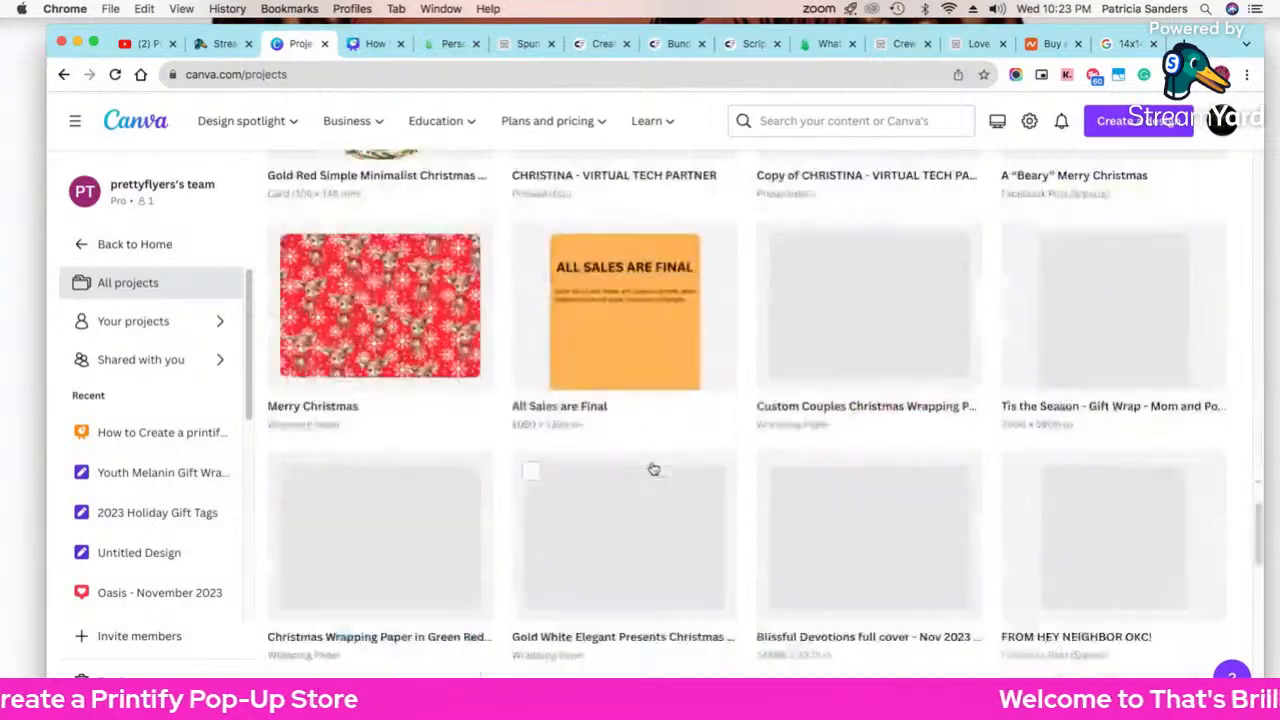
pyautogui.scroll(-10, 652, 468)
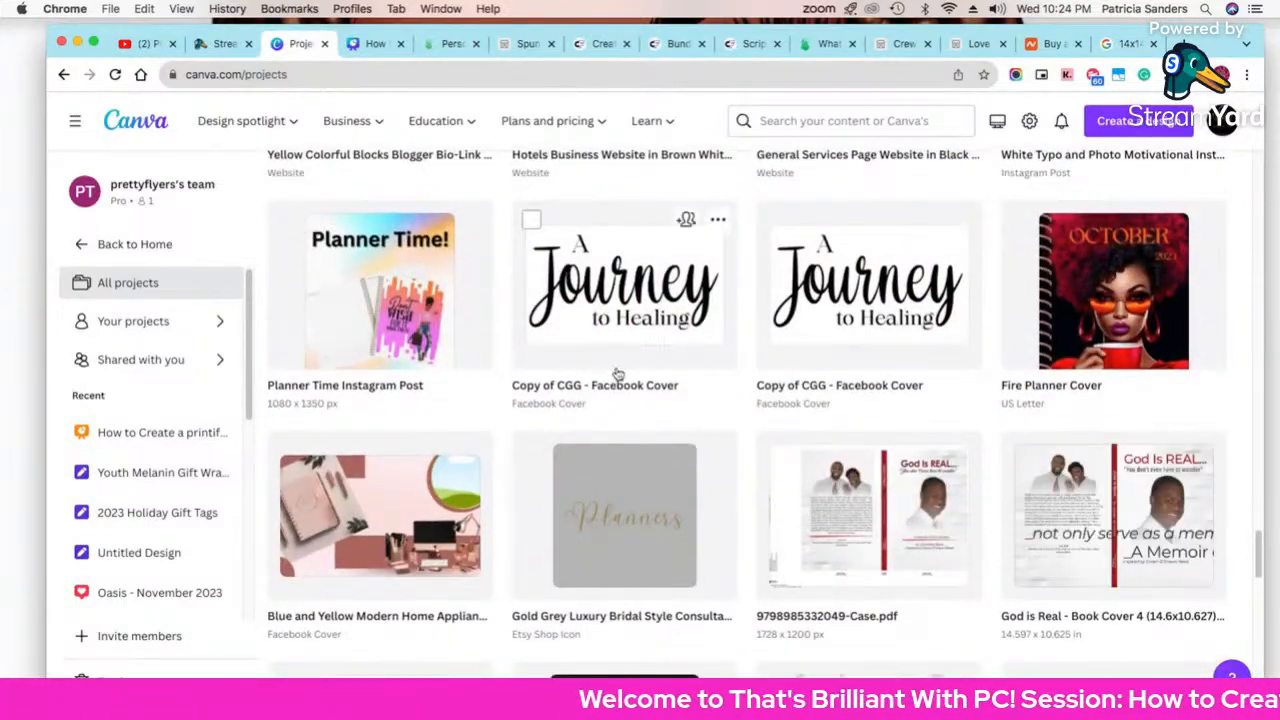
pyautogui.scroll(-3, 688, 497)
pyautogui.scroll(-3, 688, 497)
pyautogui.scroll(12, 686, 498)
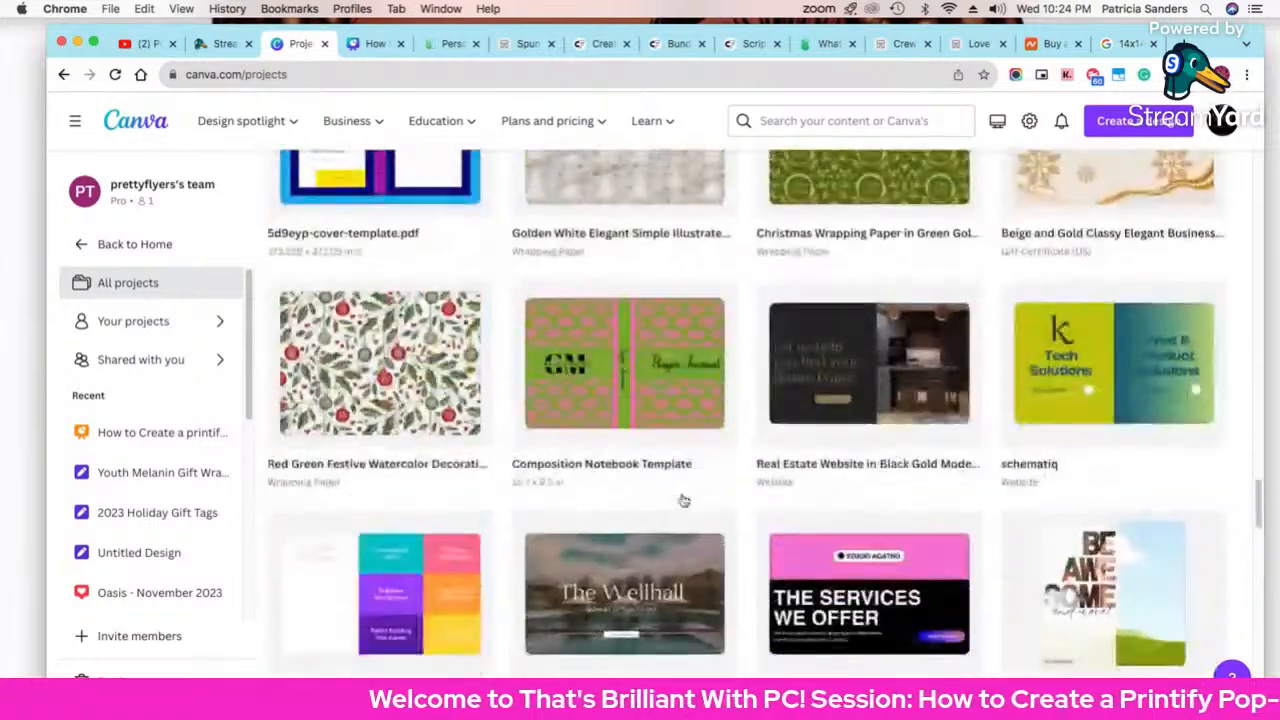
pyautogui.scroll(-5, 683, 499)
pyautogui.scroll(-10, 683, 499)
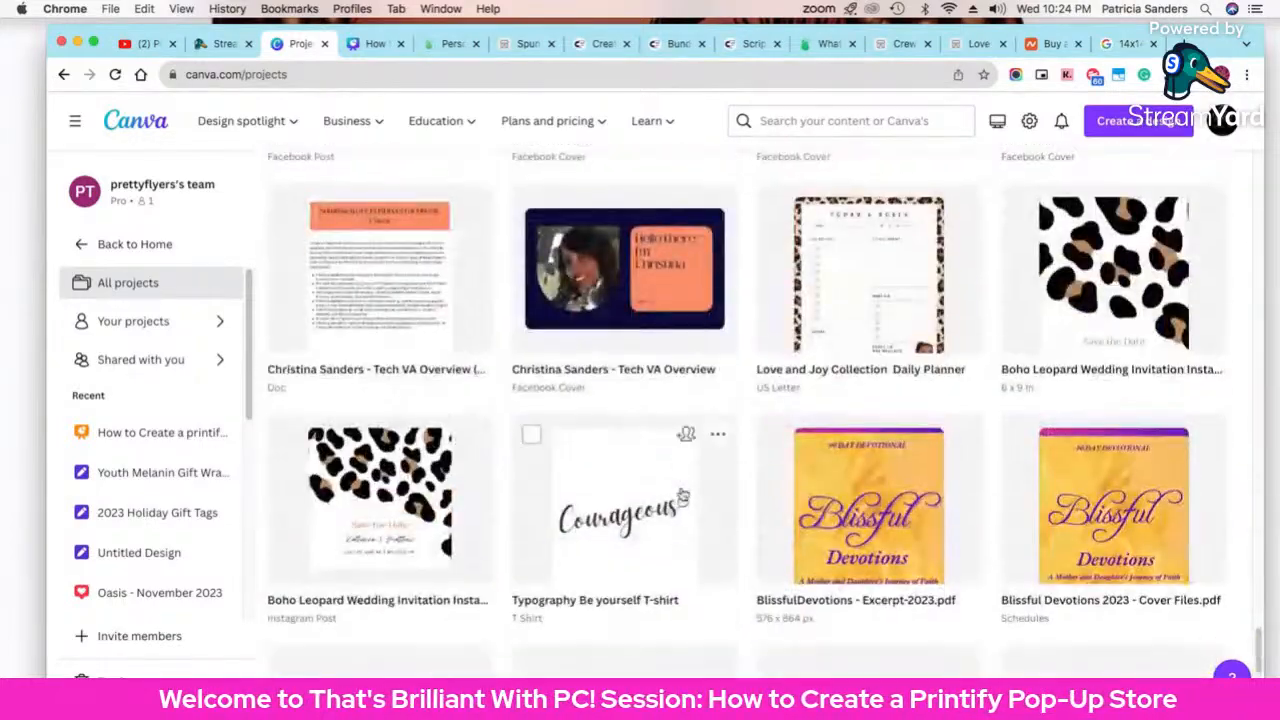
pyautogui.scroll(5, 683, 497)
pyautogui.scroll(-5, 683, 497)
pyautogui.scroll(5, 683, 497)
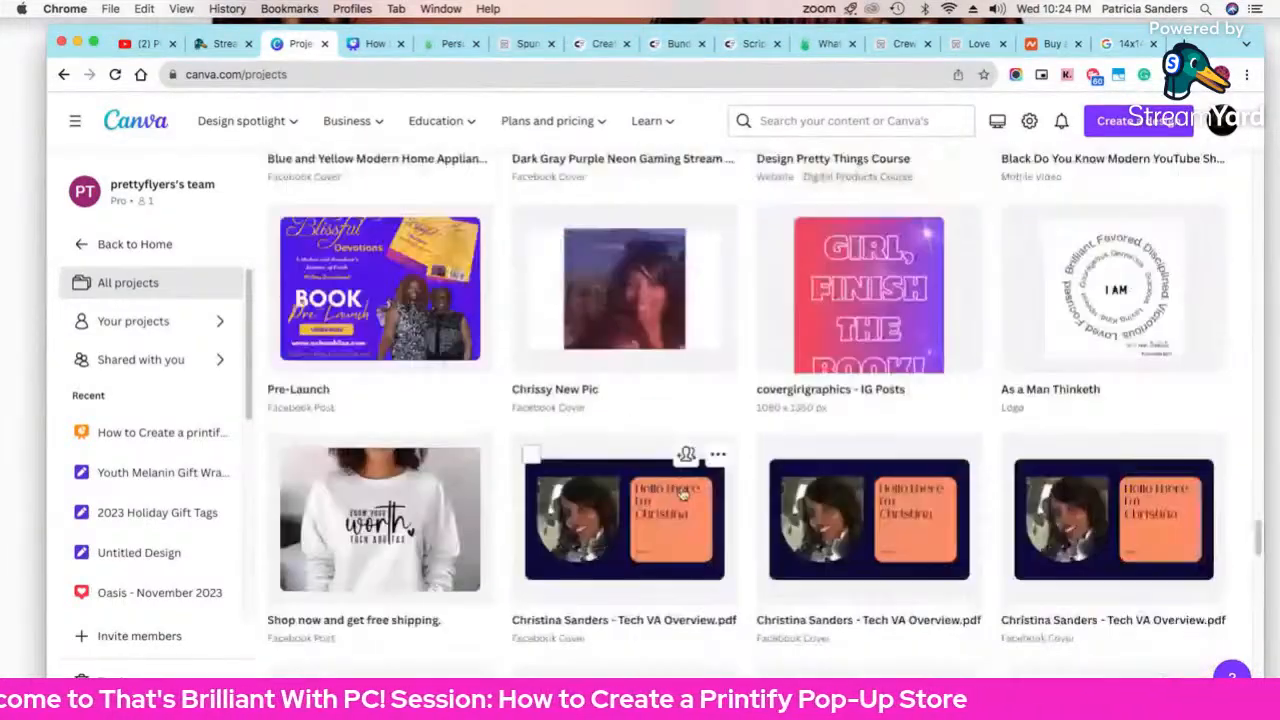
pyautogui.click(859, 372)
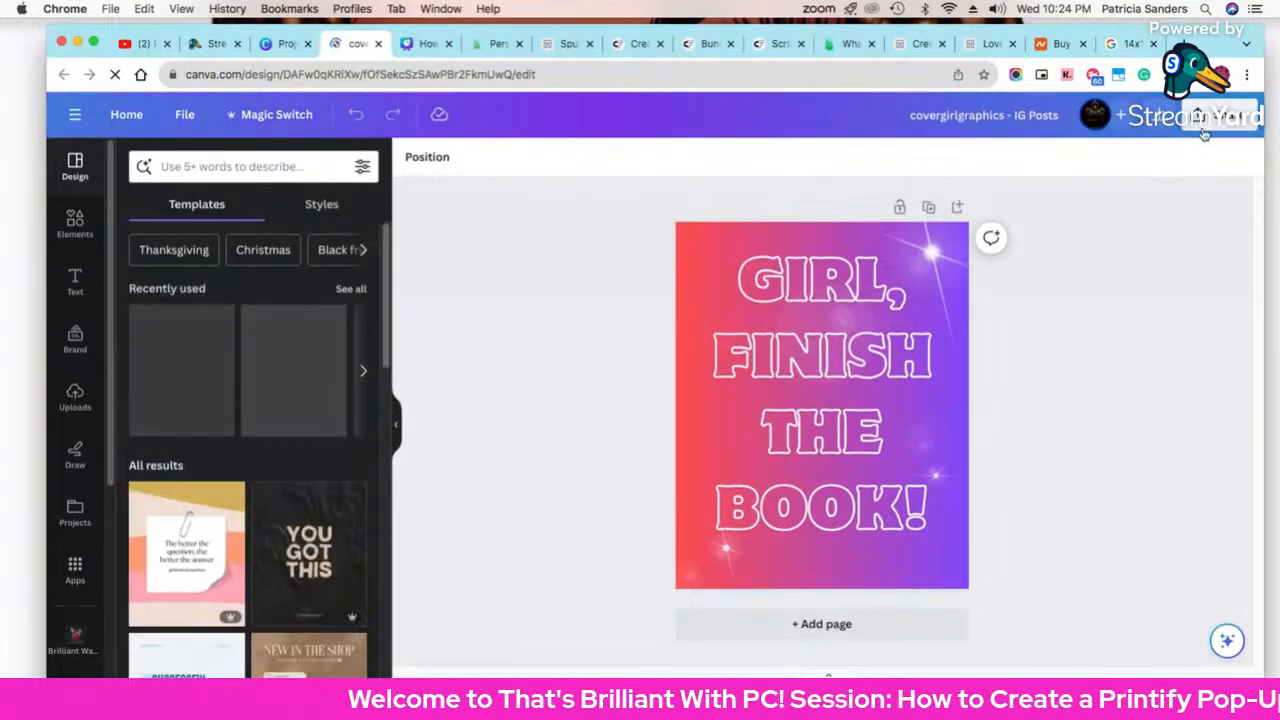
# Step: Open the design's download settings and try a larger export size
pyautogui.click(1208, 120)
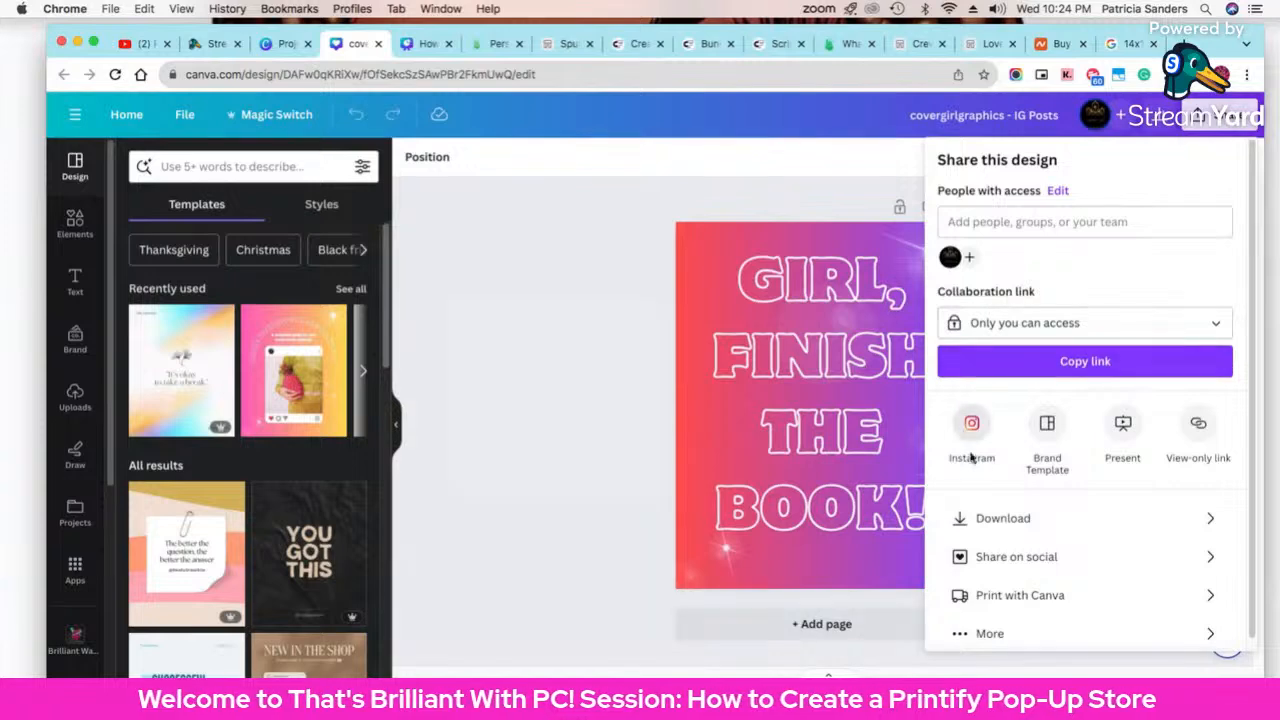
pyautogui.click(1064, 524)
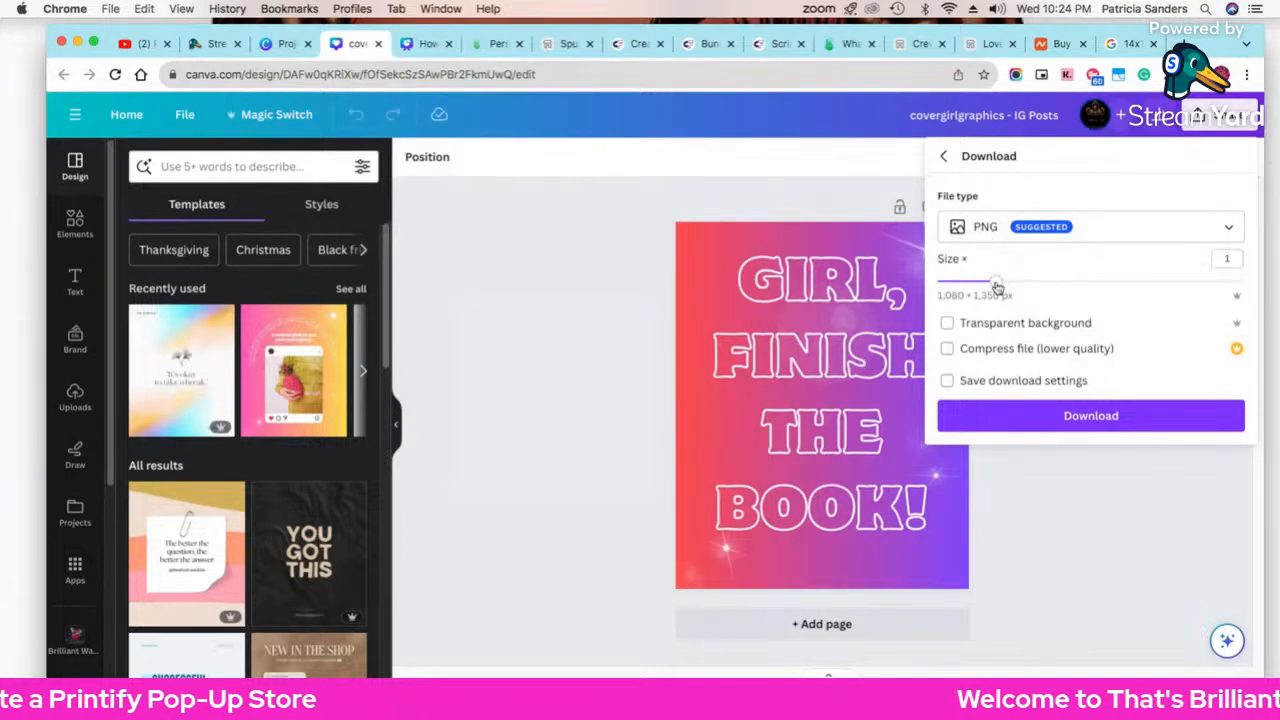
pyautogui.moveTo(996, 287); pyautogui.dragTo(1229, 282)
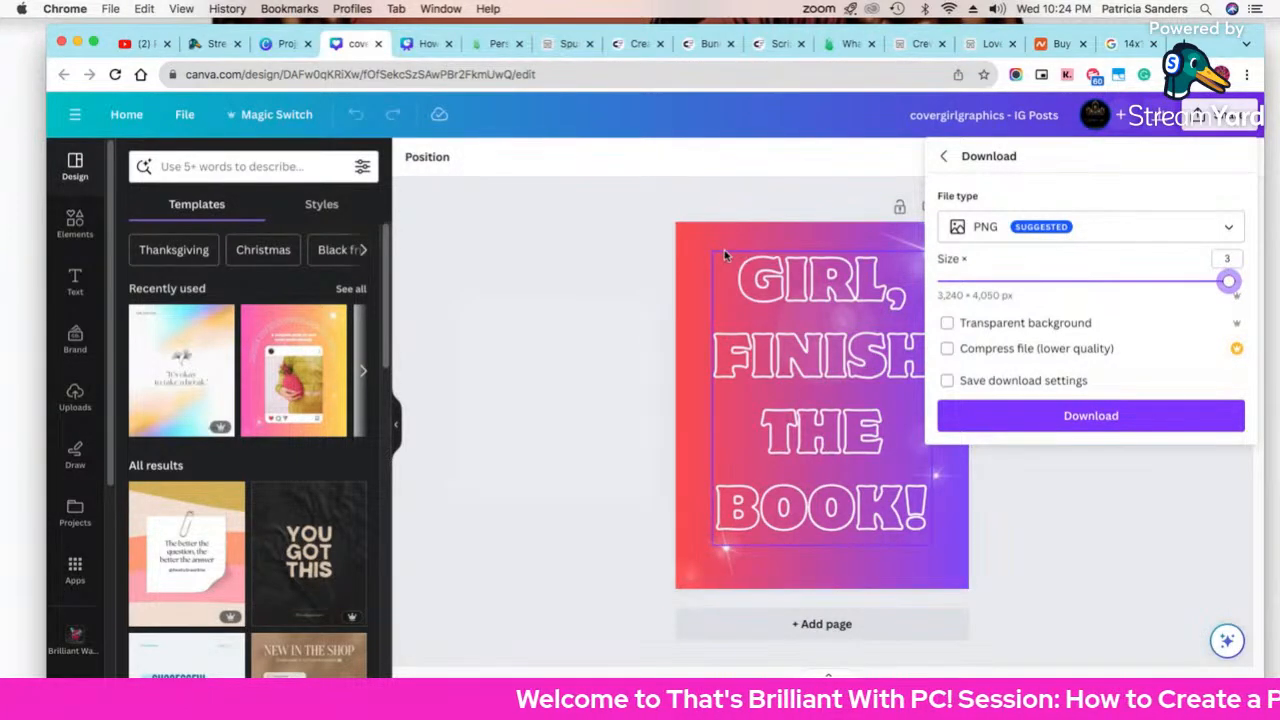
pyautogui.click(693, 265)
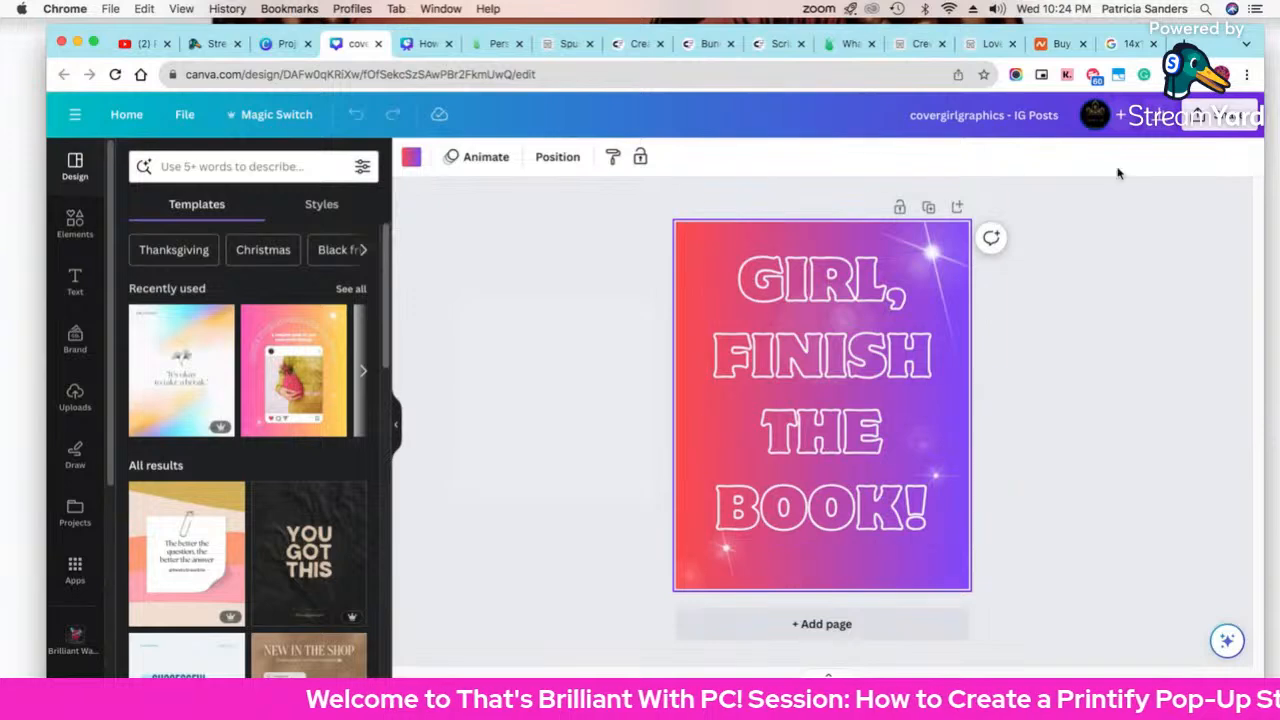
# Step: Set the download to PNG at size 3 (3,240 × 4,050 px), then return to Printify
pyautogui.click(1215, 116)
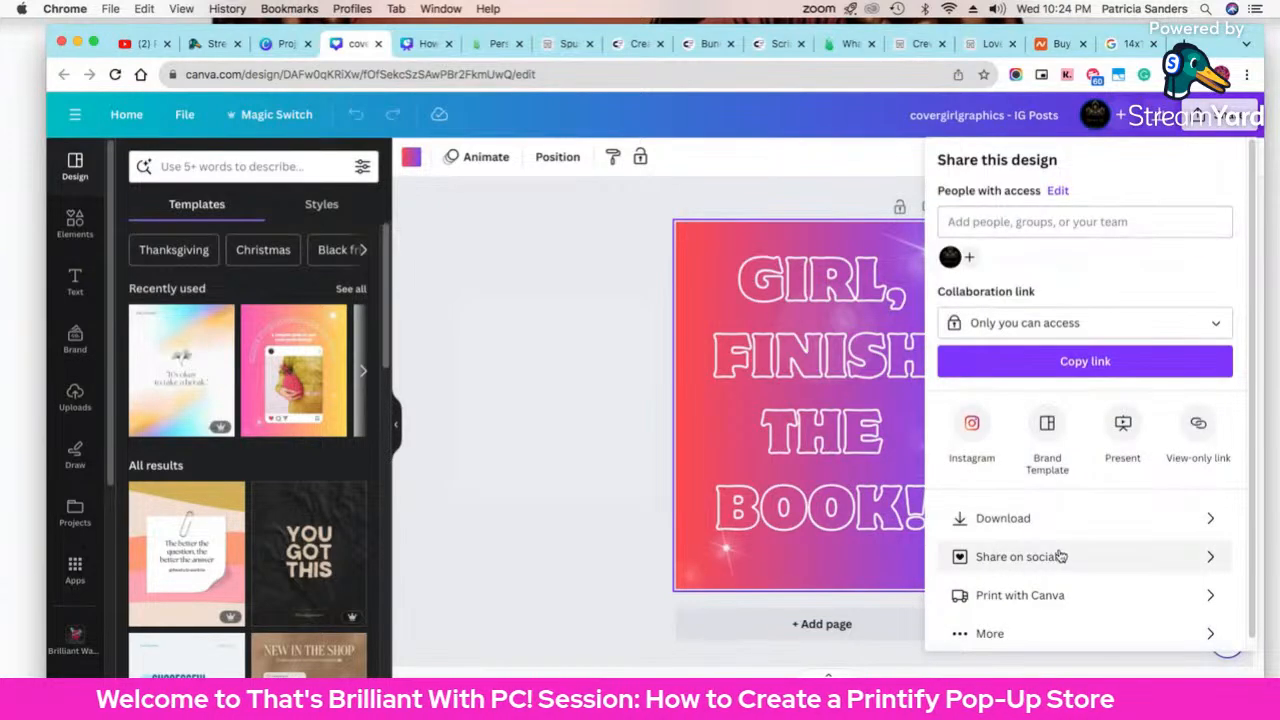
pyautogui.click(1057, 520)
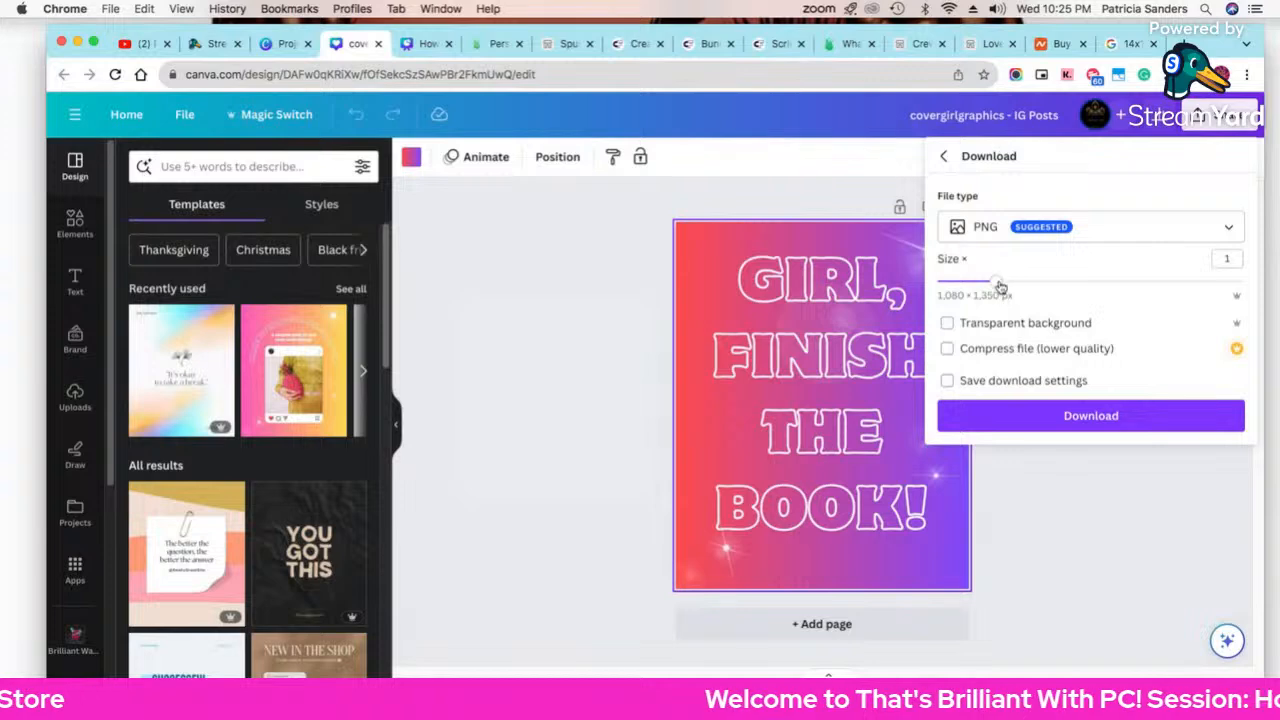
pyautogui.moveTo(999, 287); pyautogui.dragTo(1228, 281)
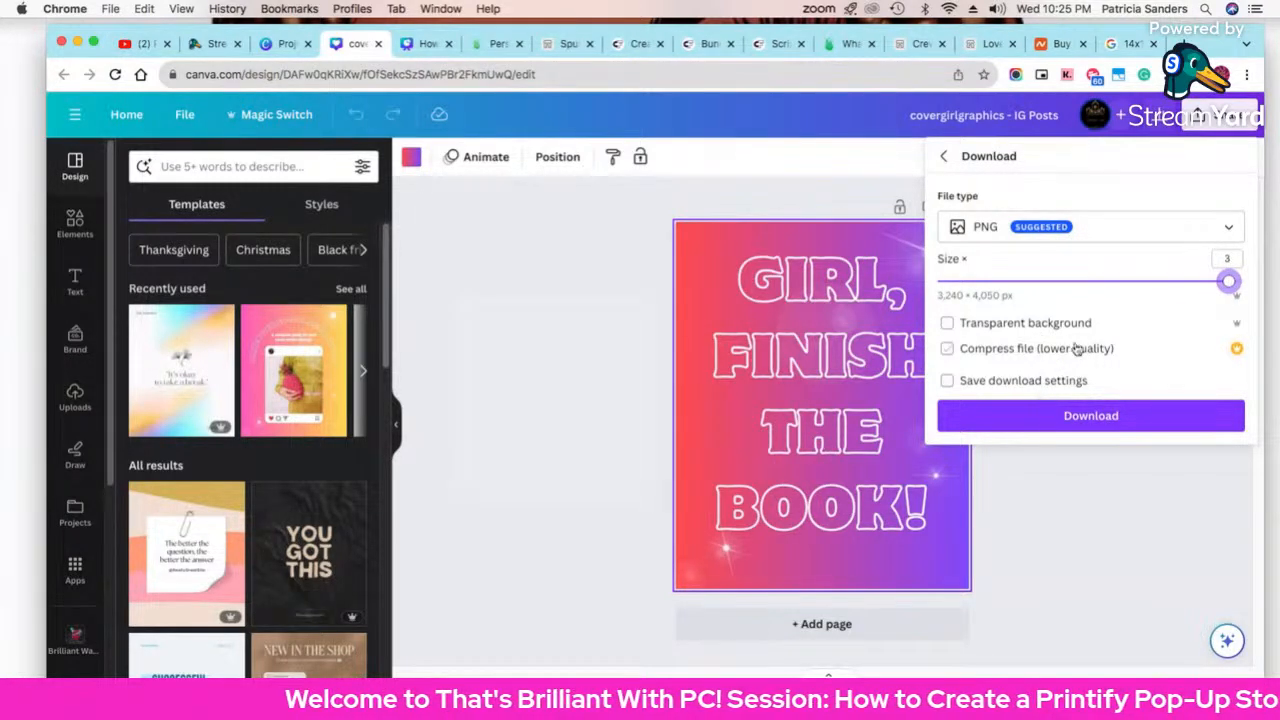
pyautogui.click(975, 230)
pyautogui.click(975, 230)
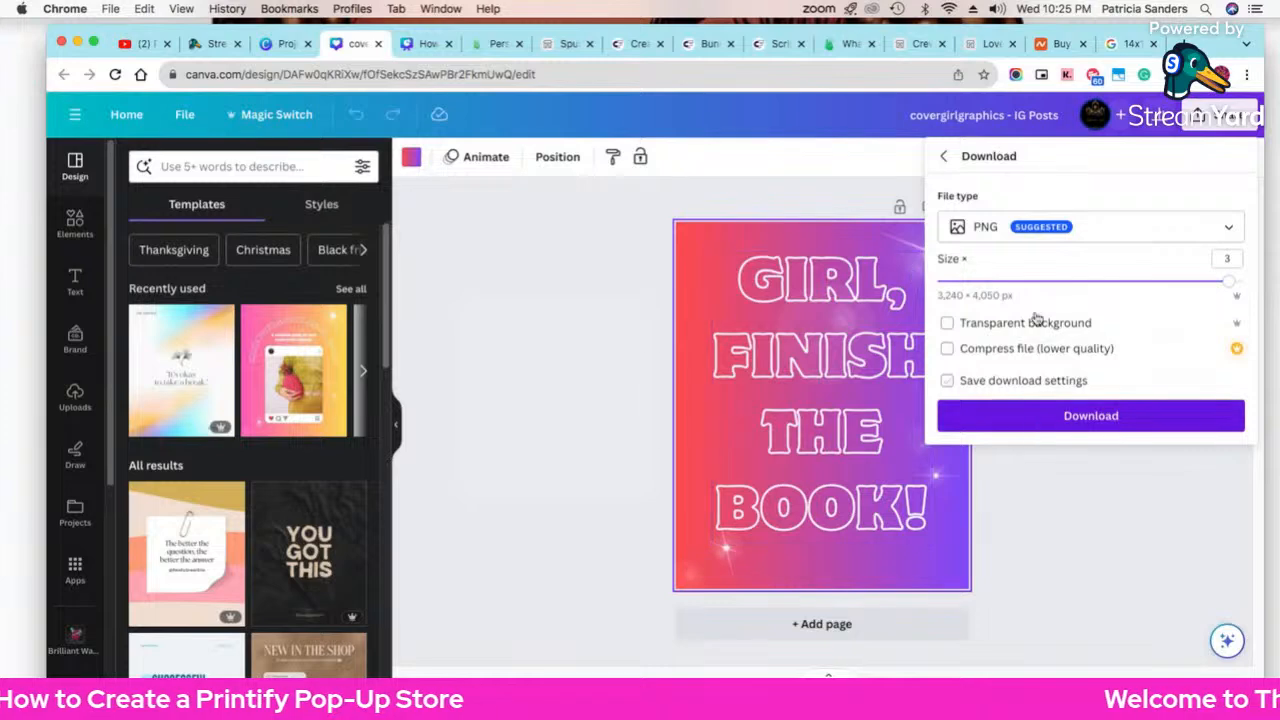
pyautogui.click(492, 45)
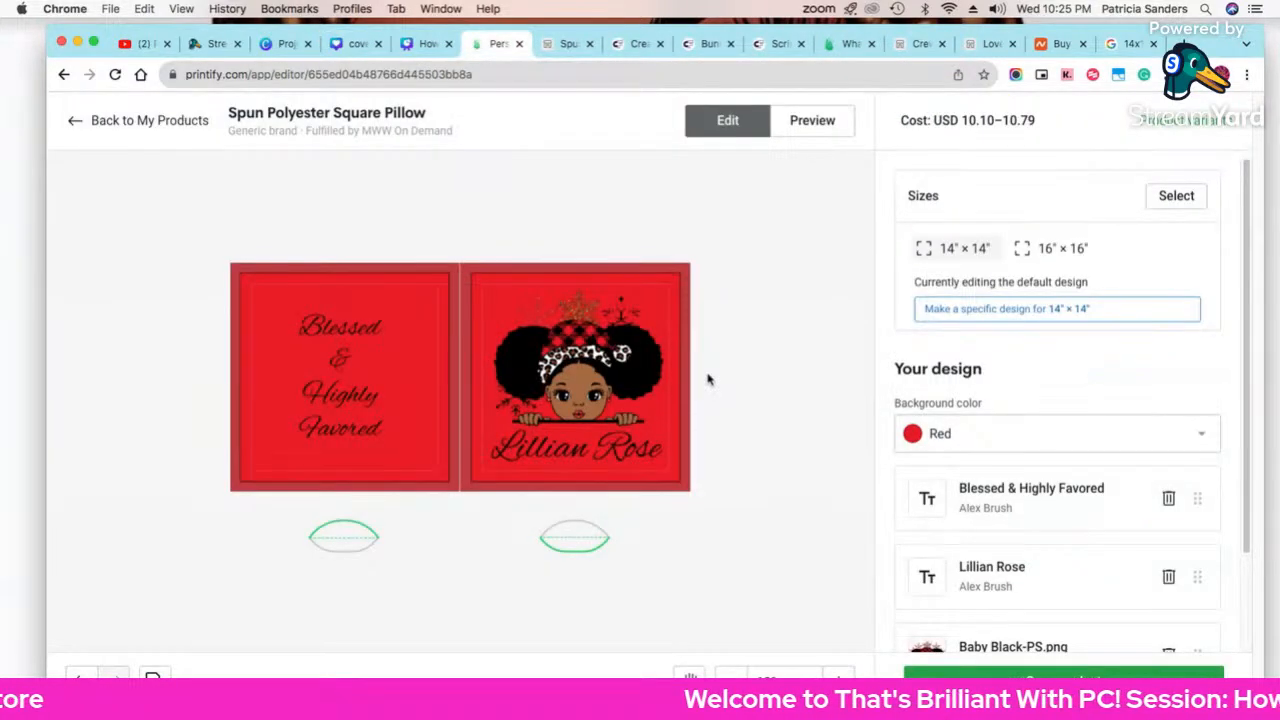